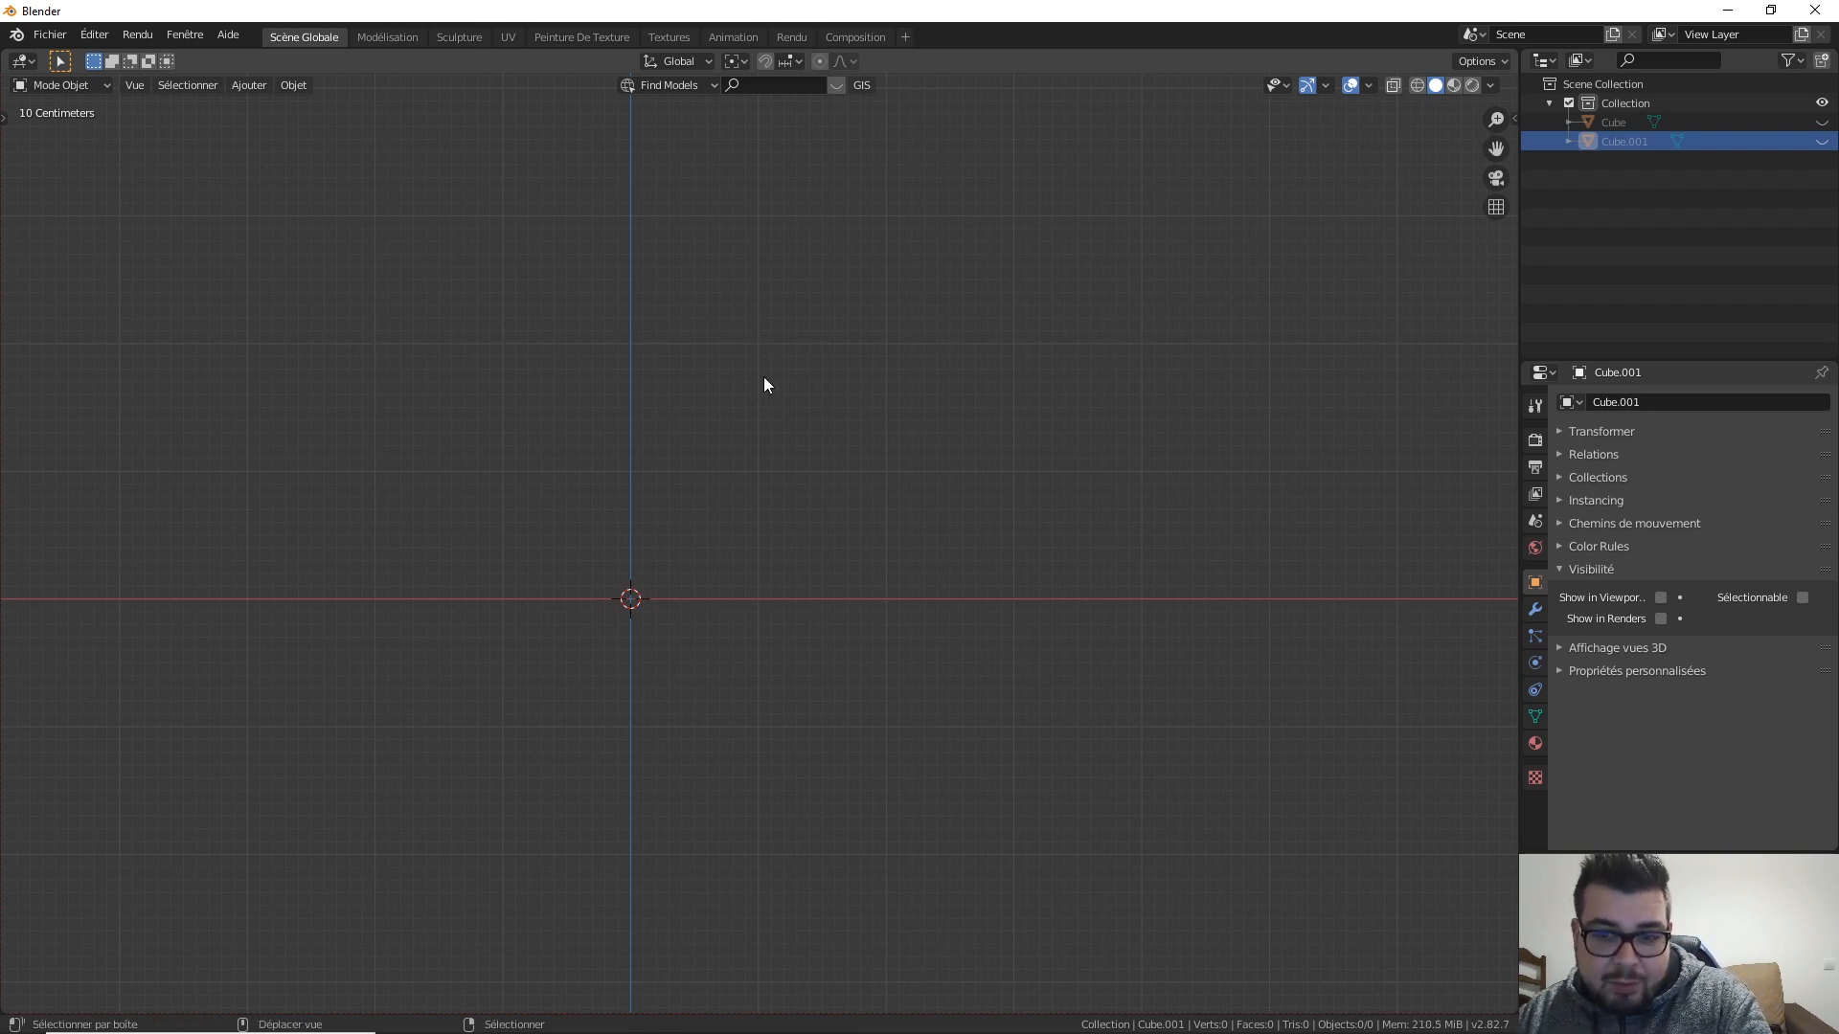
Step: Add a plane mesh at the world origin and view it from the top
key("shift+a")
mouse_move(762, 377)
left_click(839, 379)
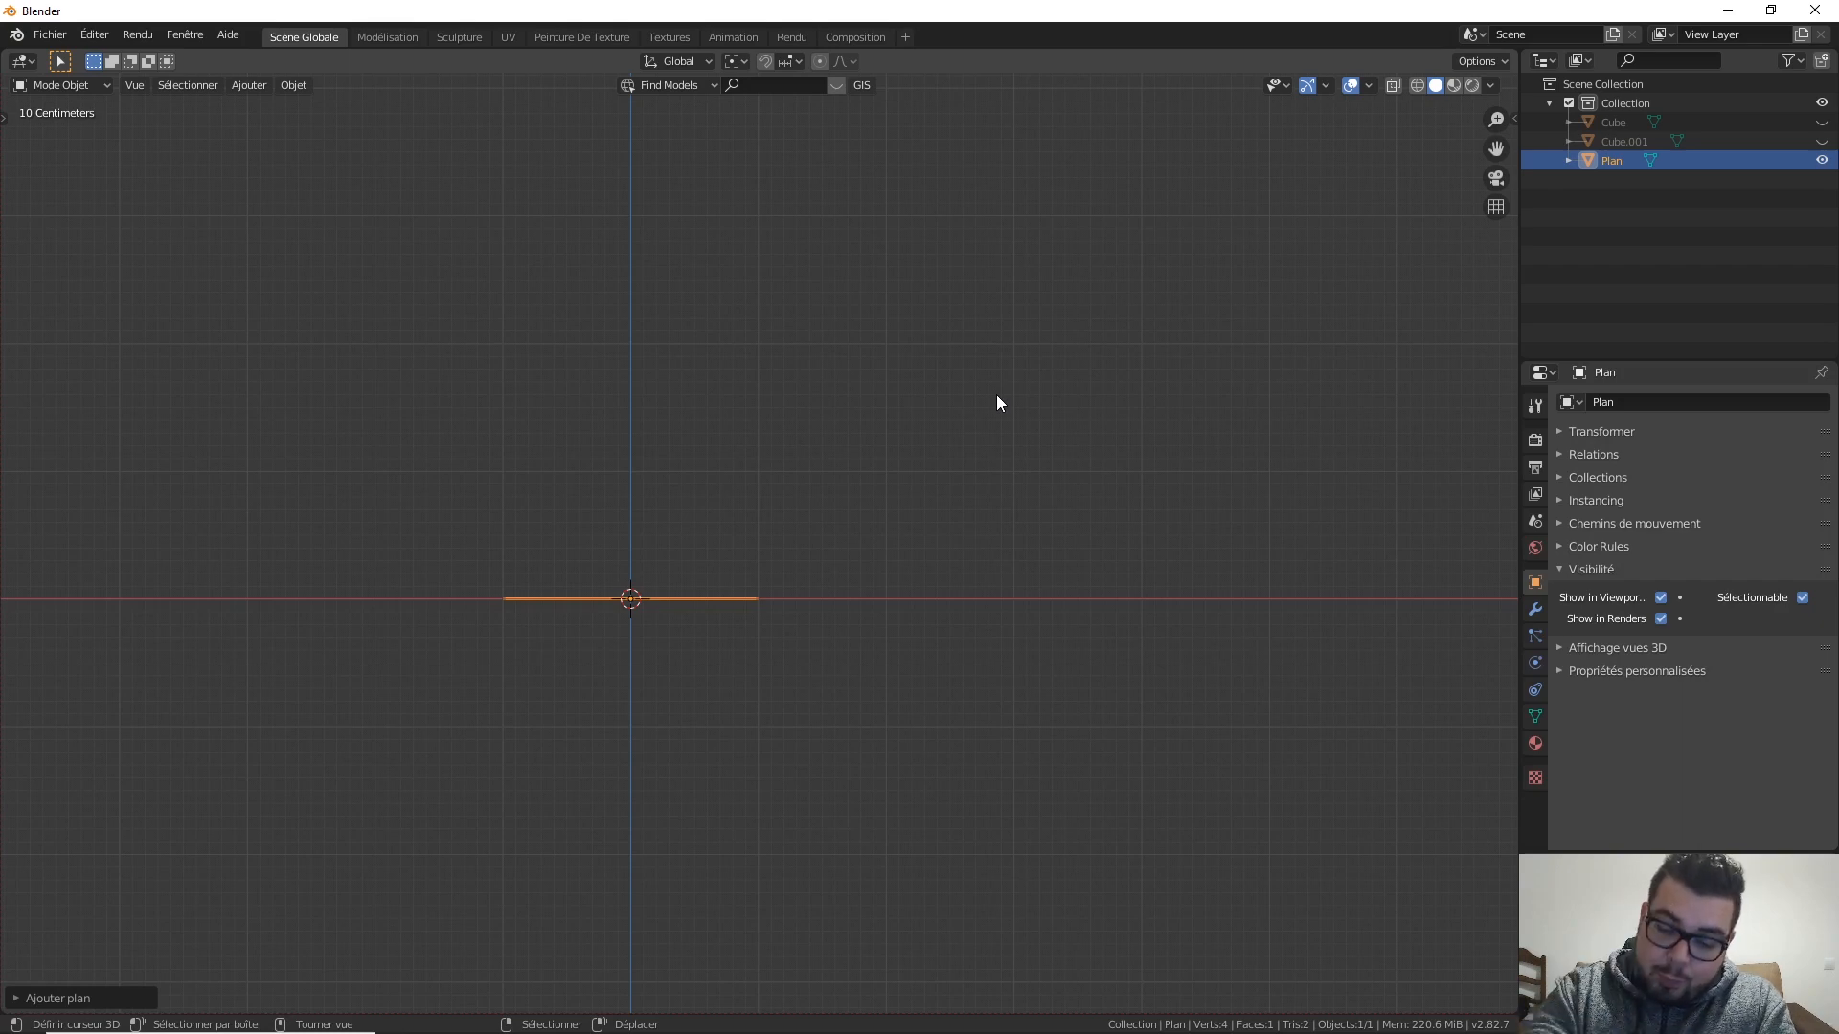
key("KP_7")
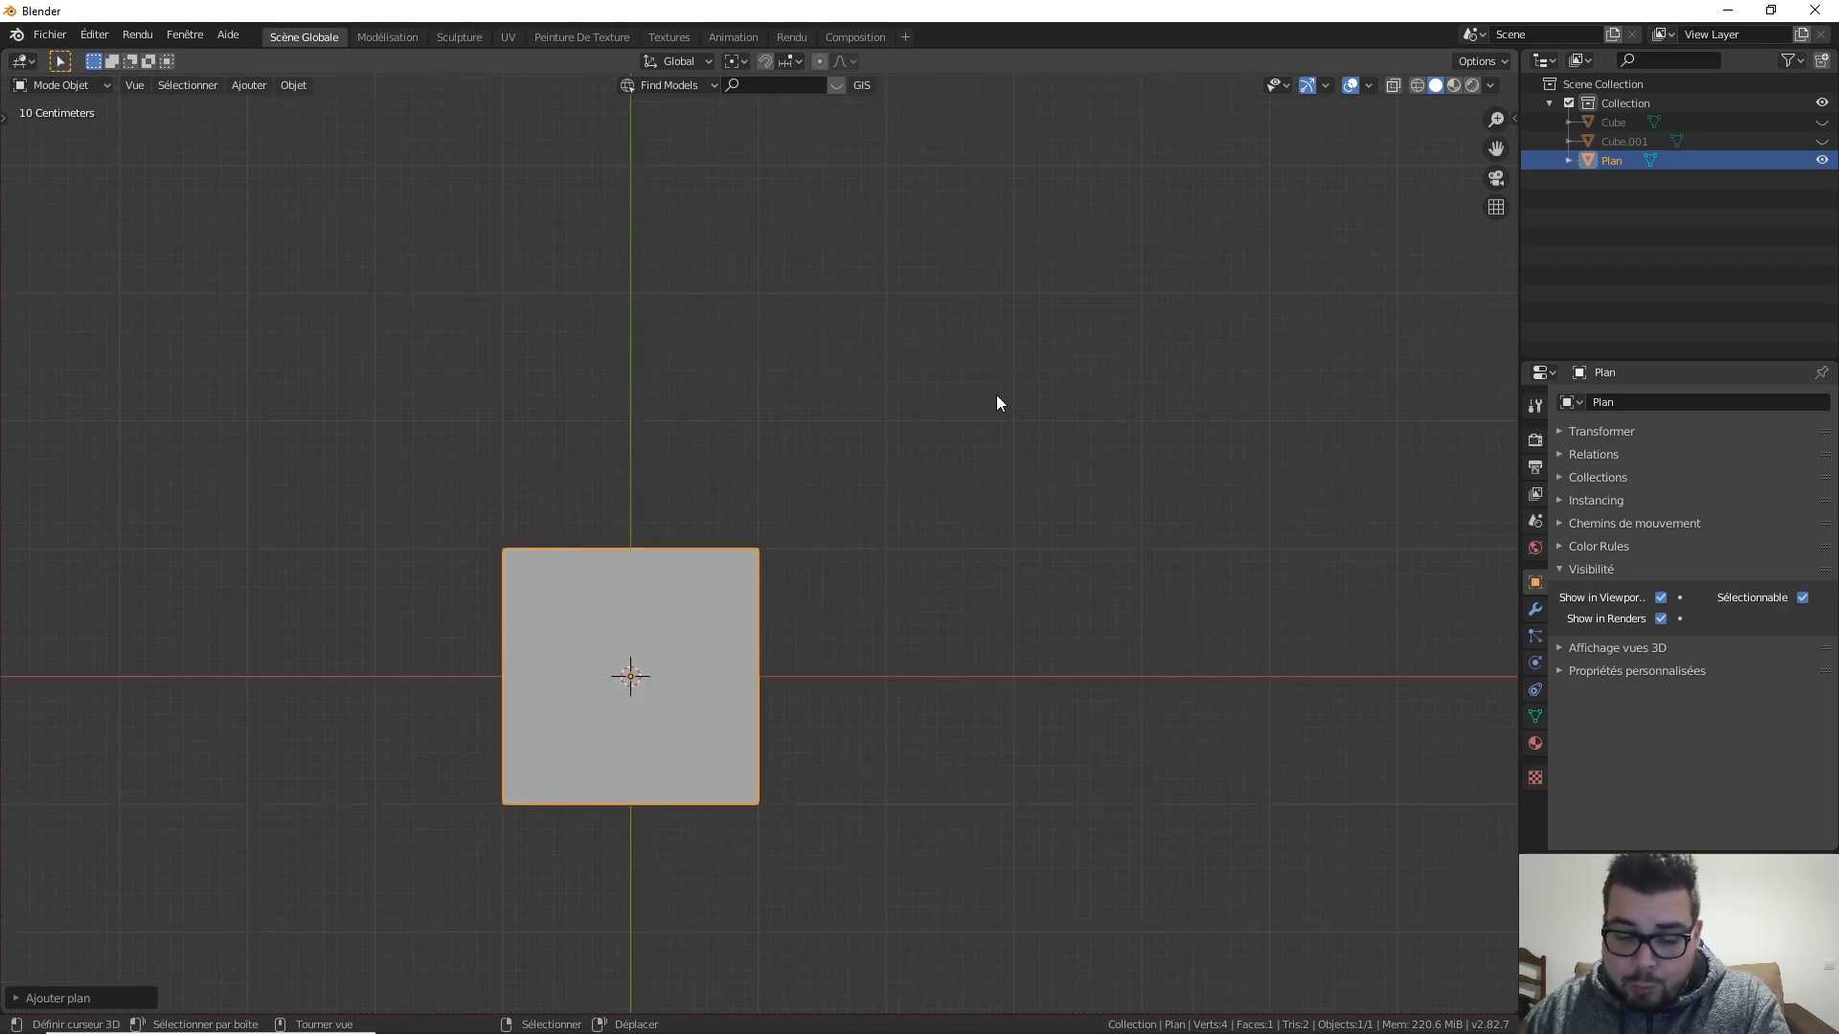
Step: Add a camera looking down on the plane and look at the scene through it
key("shift+a")
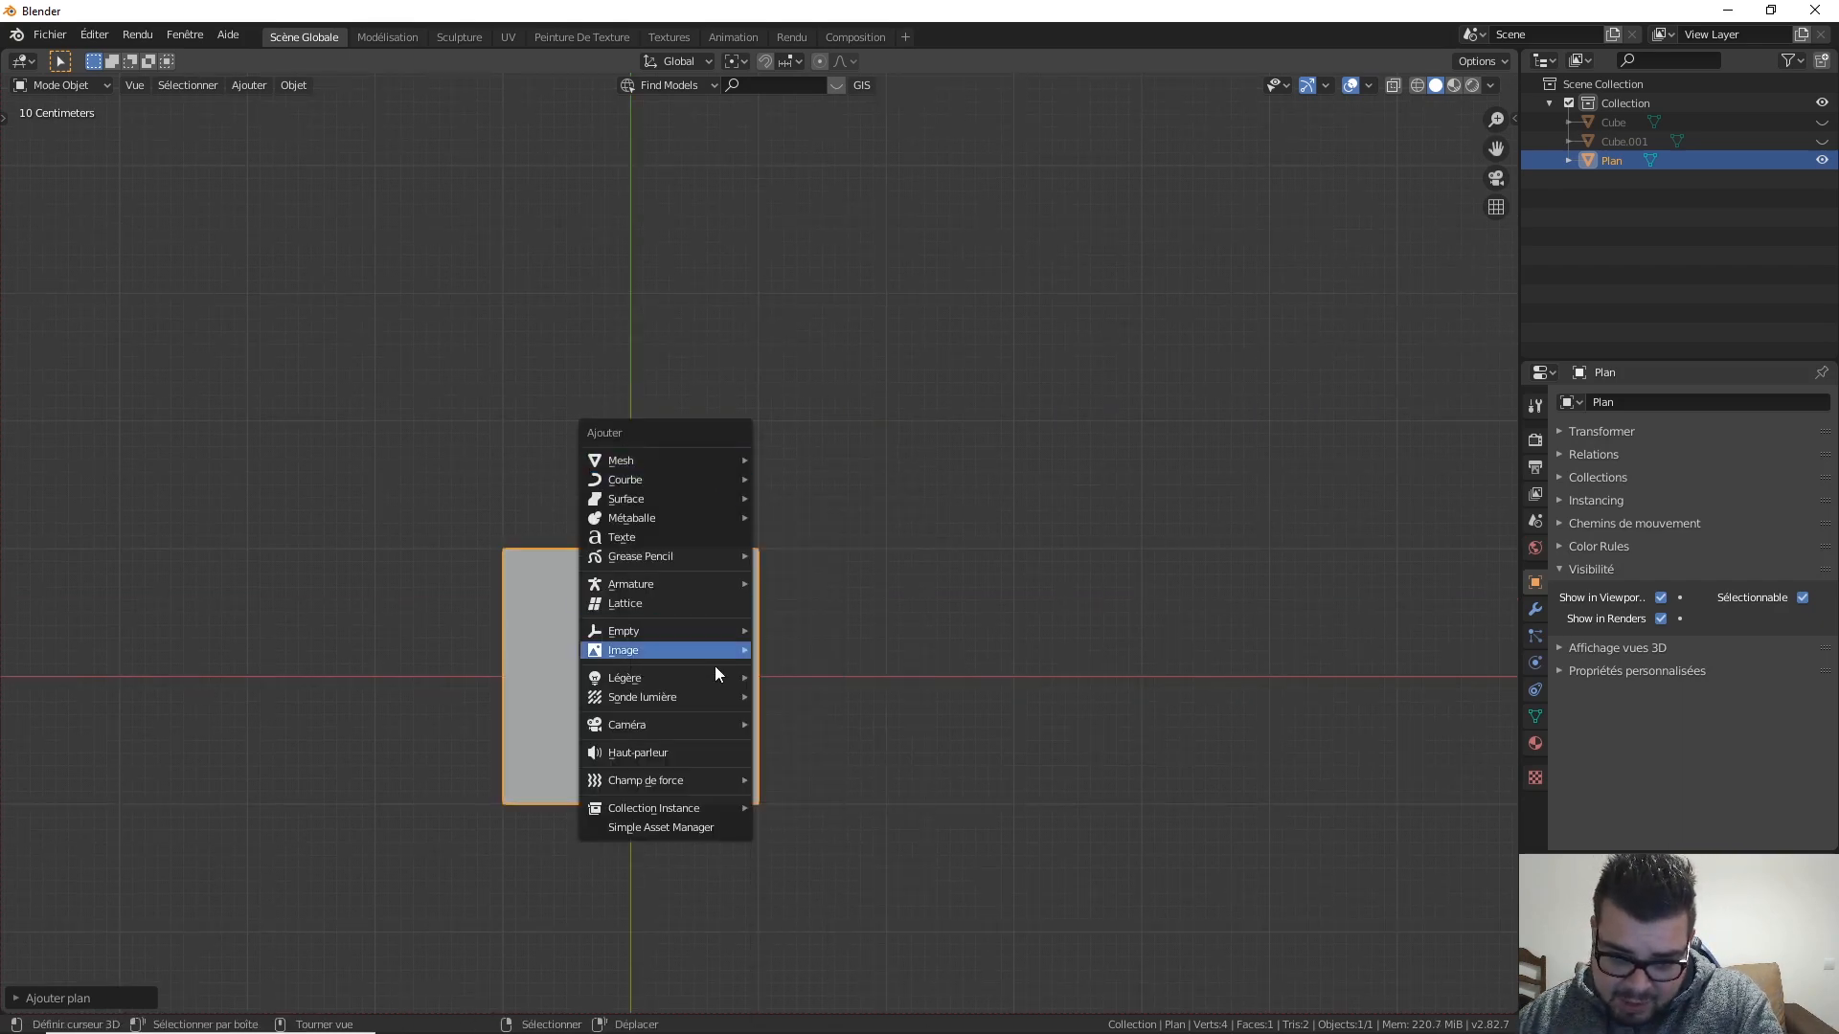
mouse_move(694, 723)
left_click(822, 726)
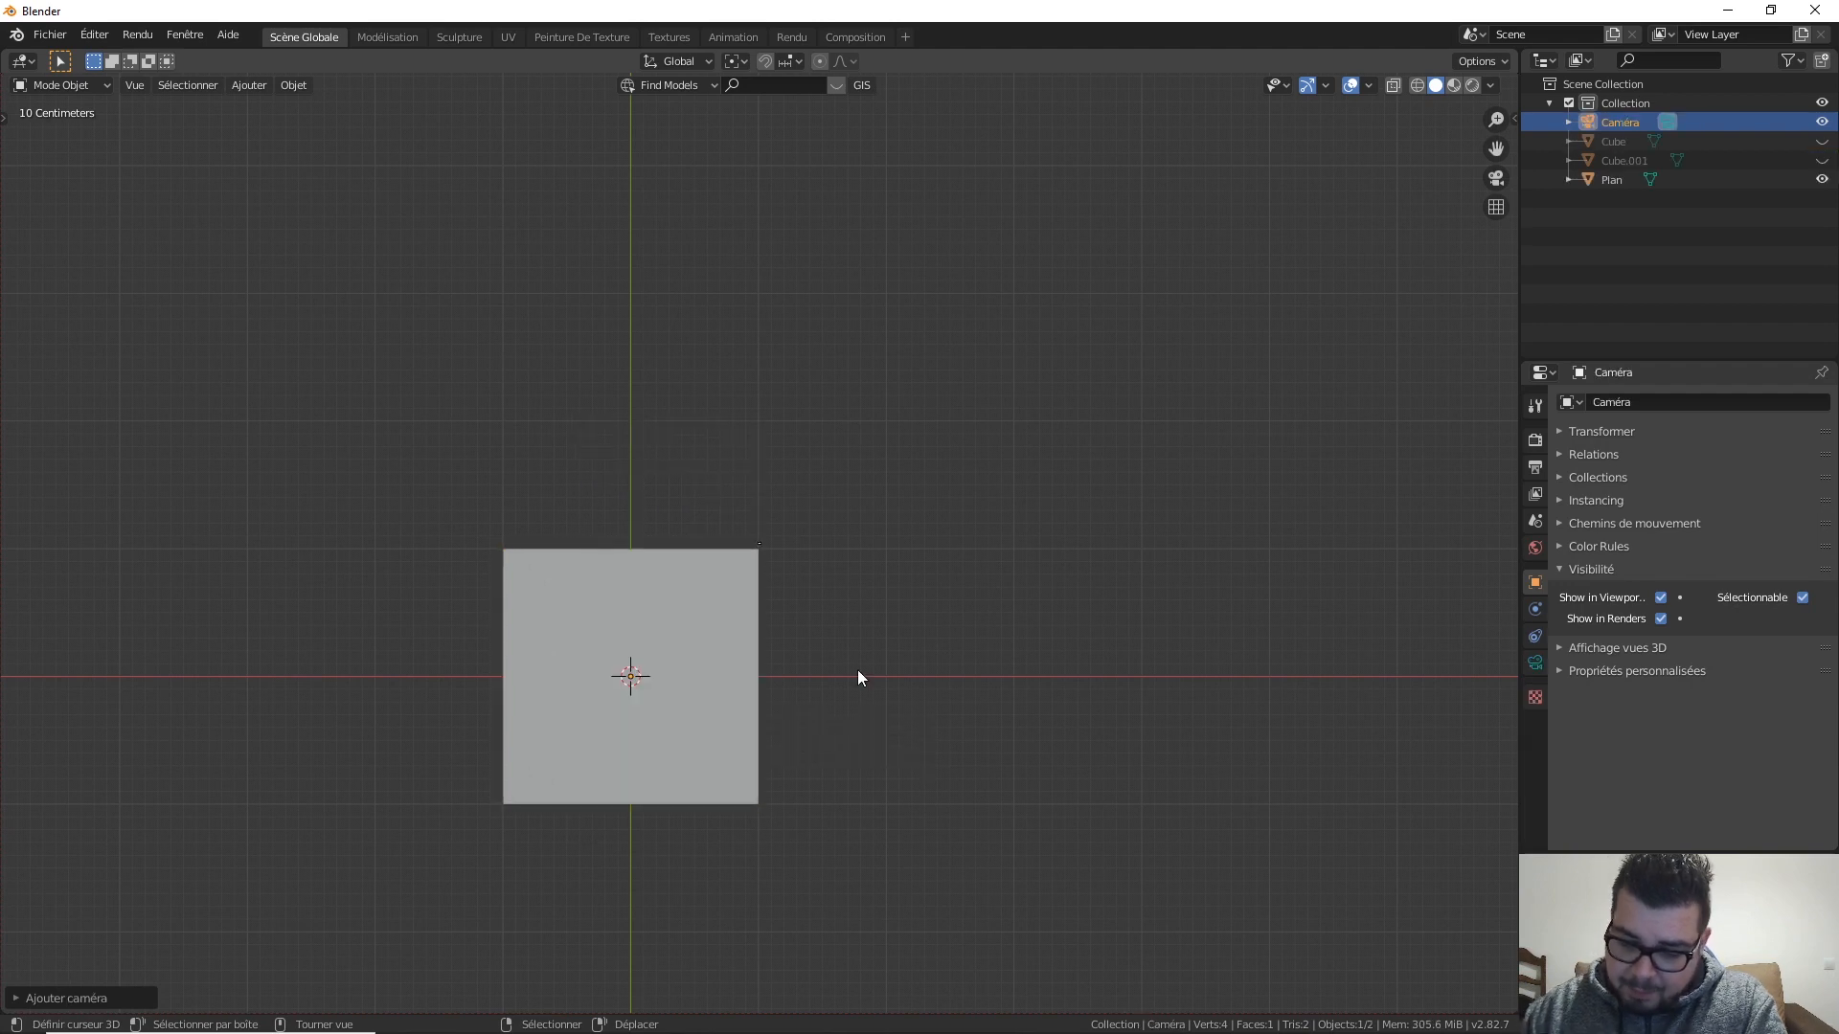
key("KP_0")
scroll(807, 617, "down", 8)
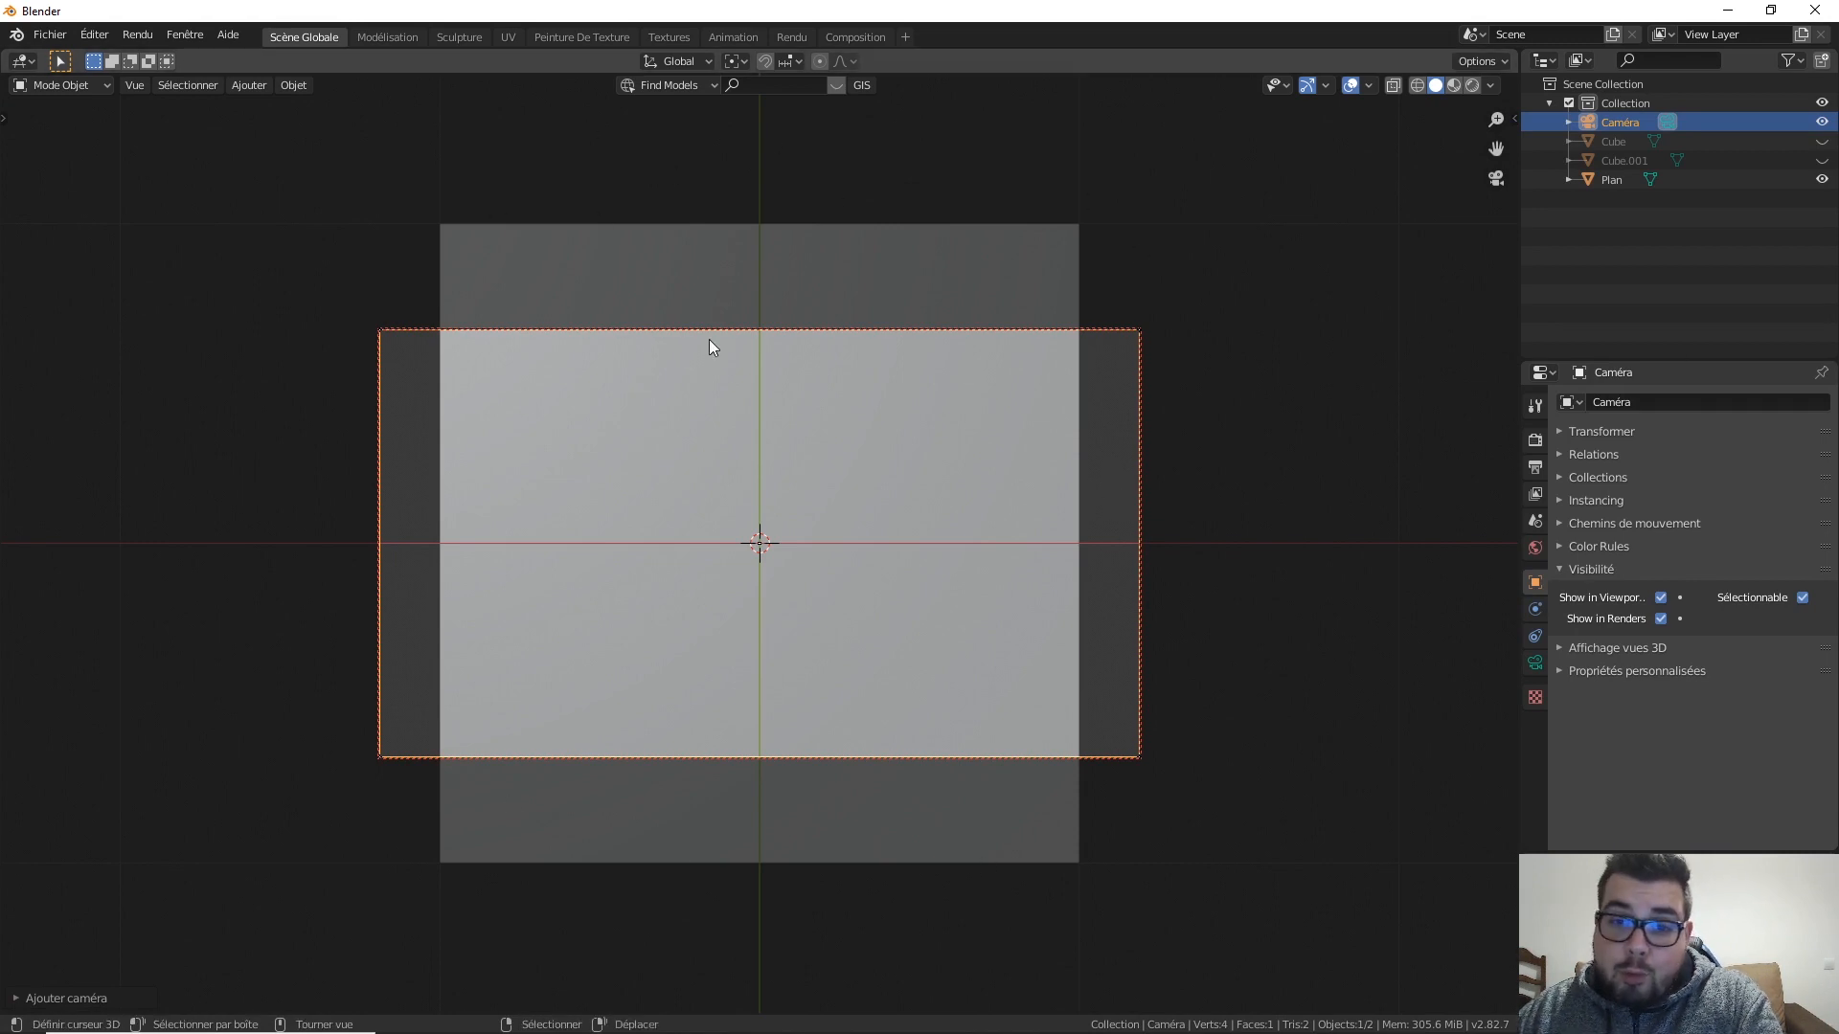
Step: Set the render output resolution to 4096 × 4096 px
left_click(1535, 440)
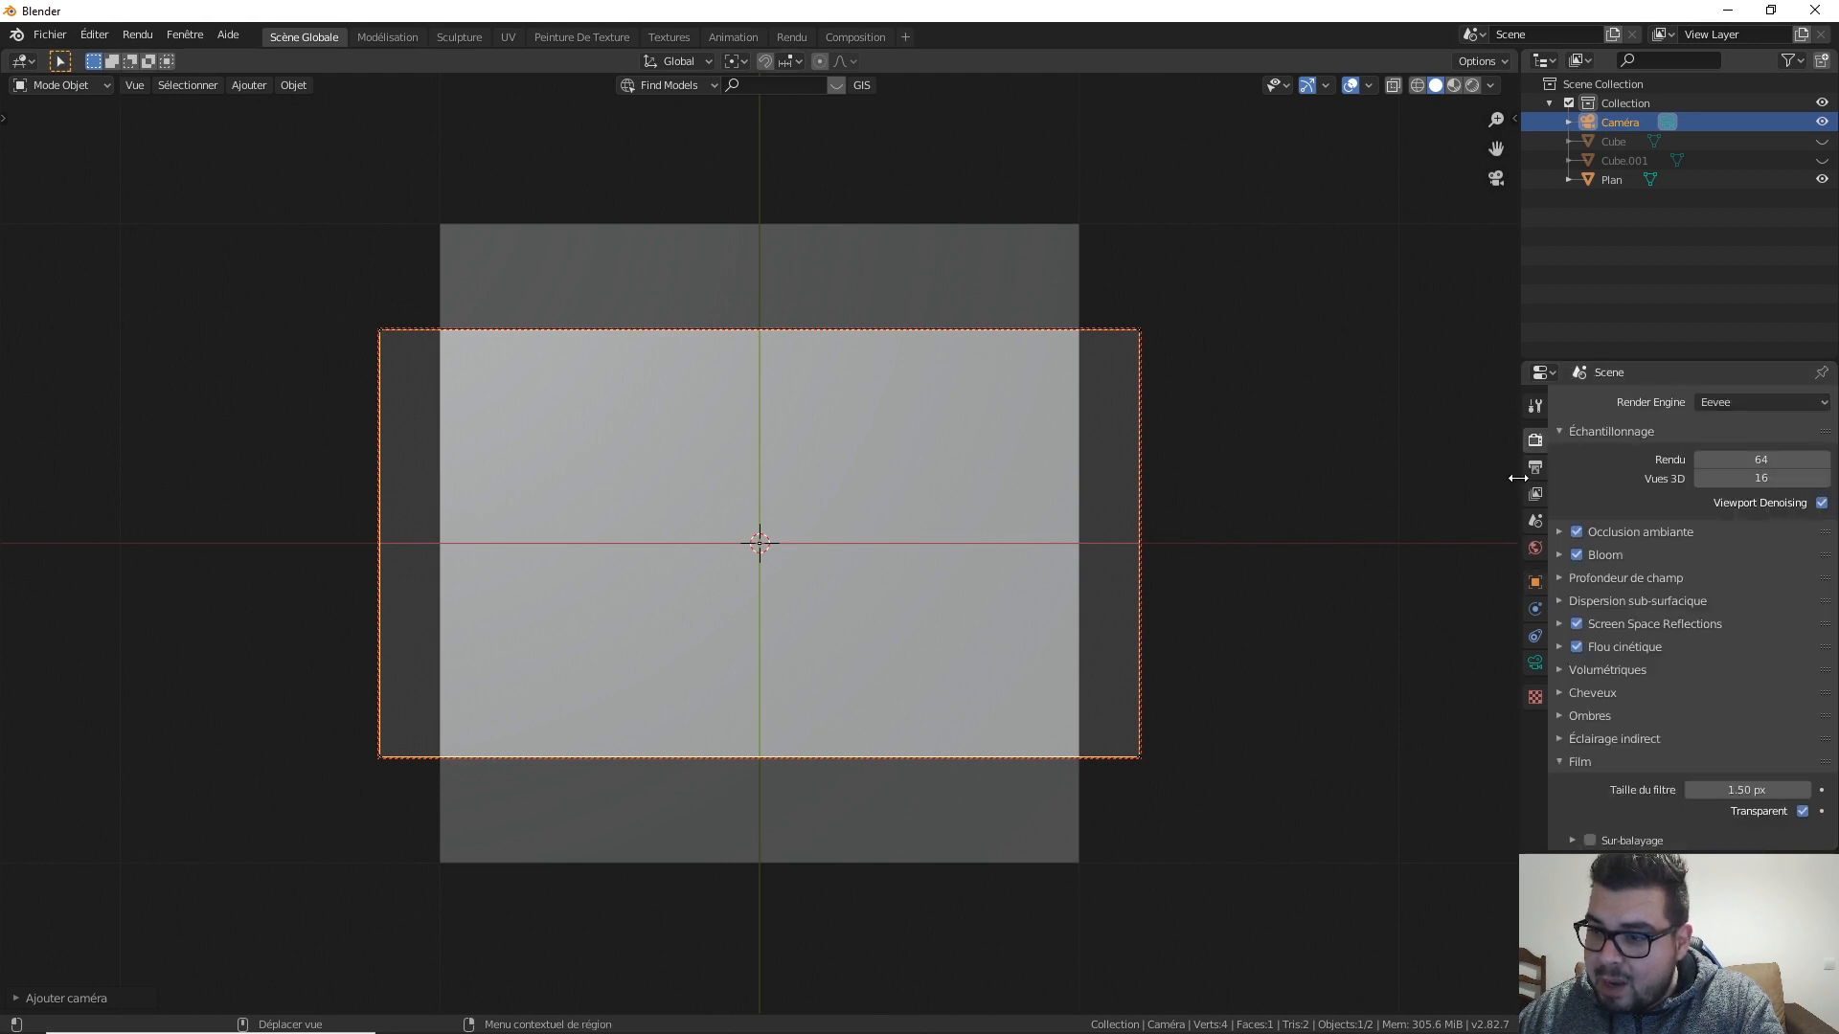
left_click(1535, 467)
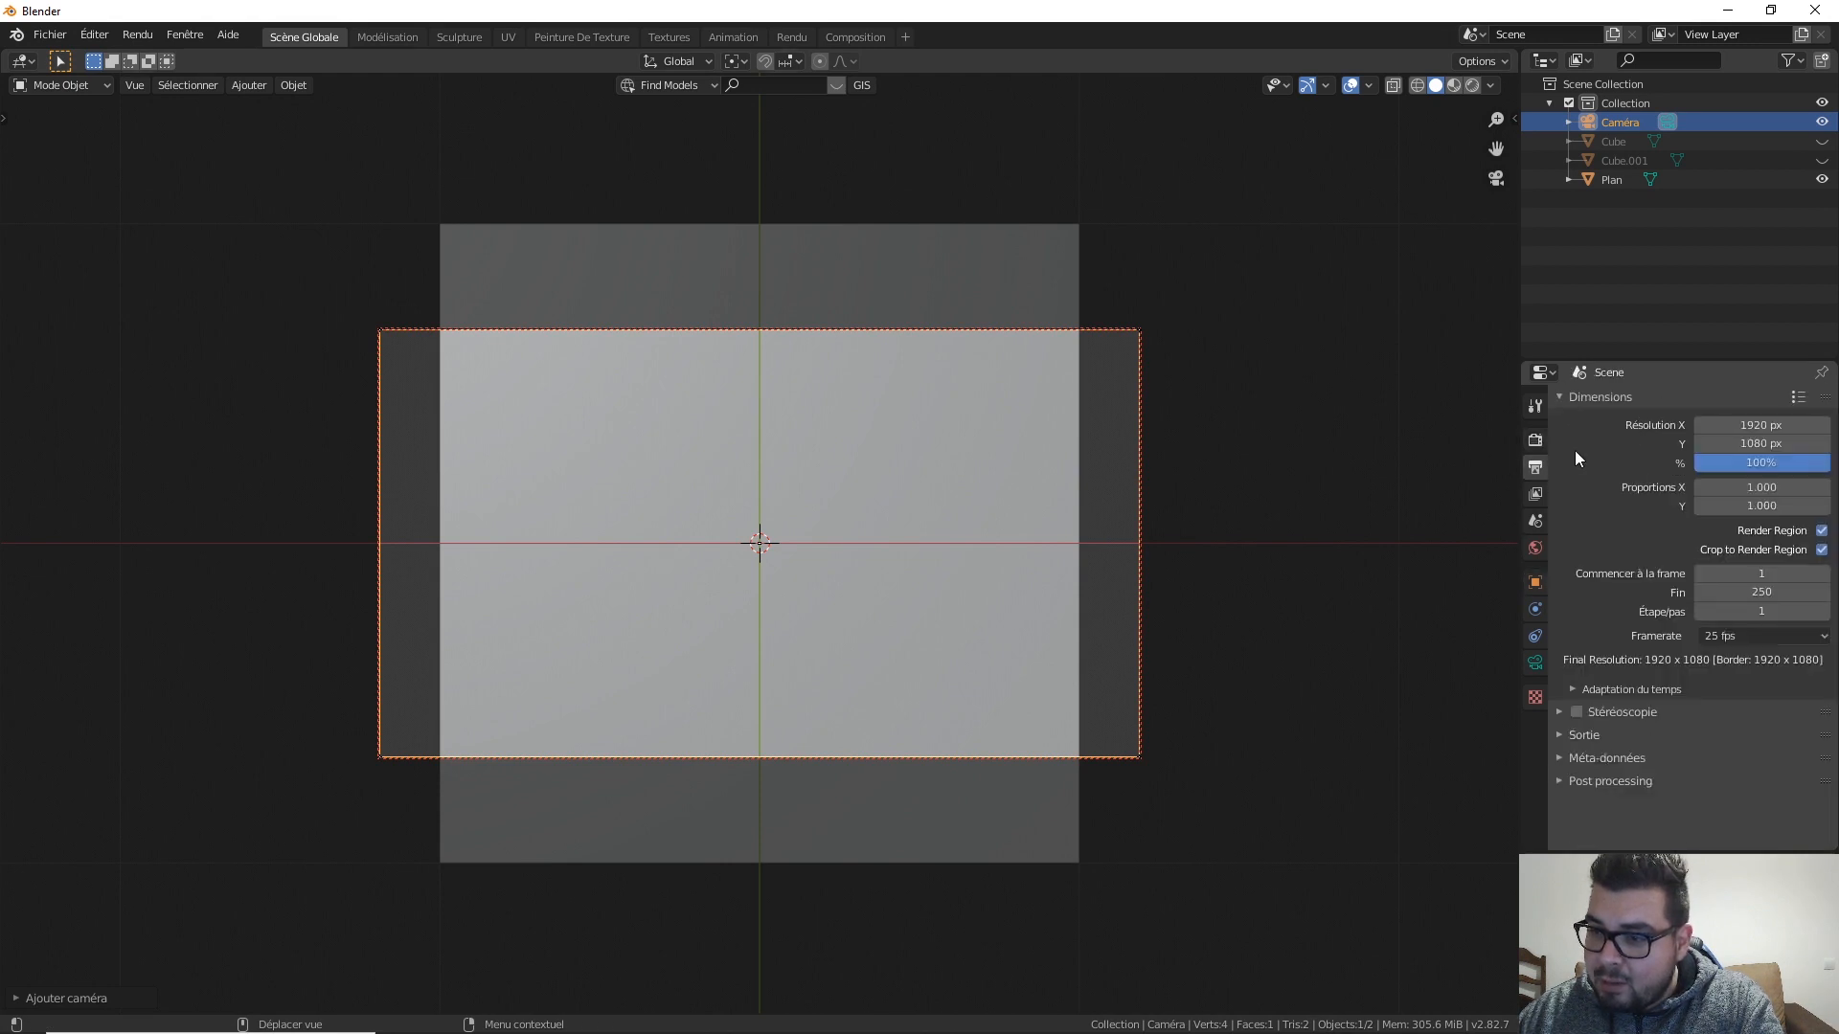
left_click(1754, 425)
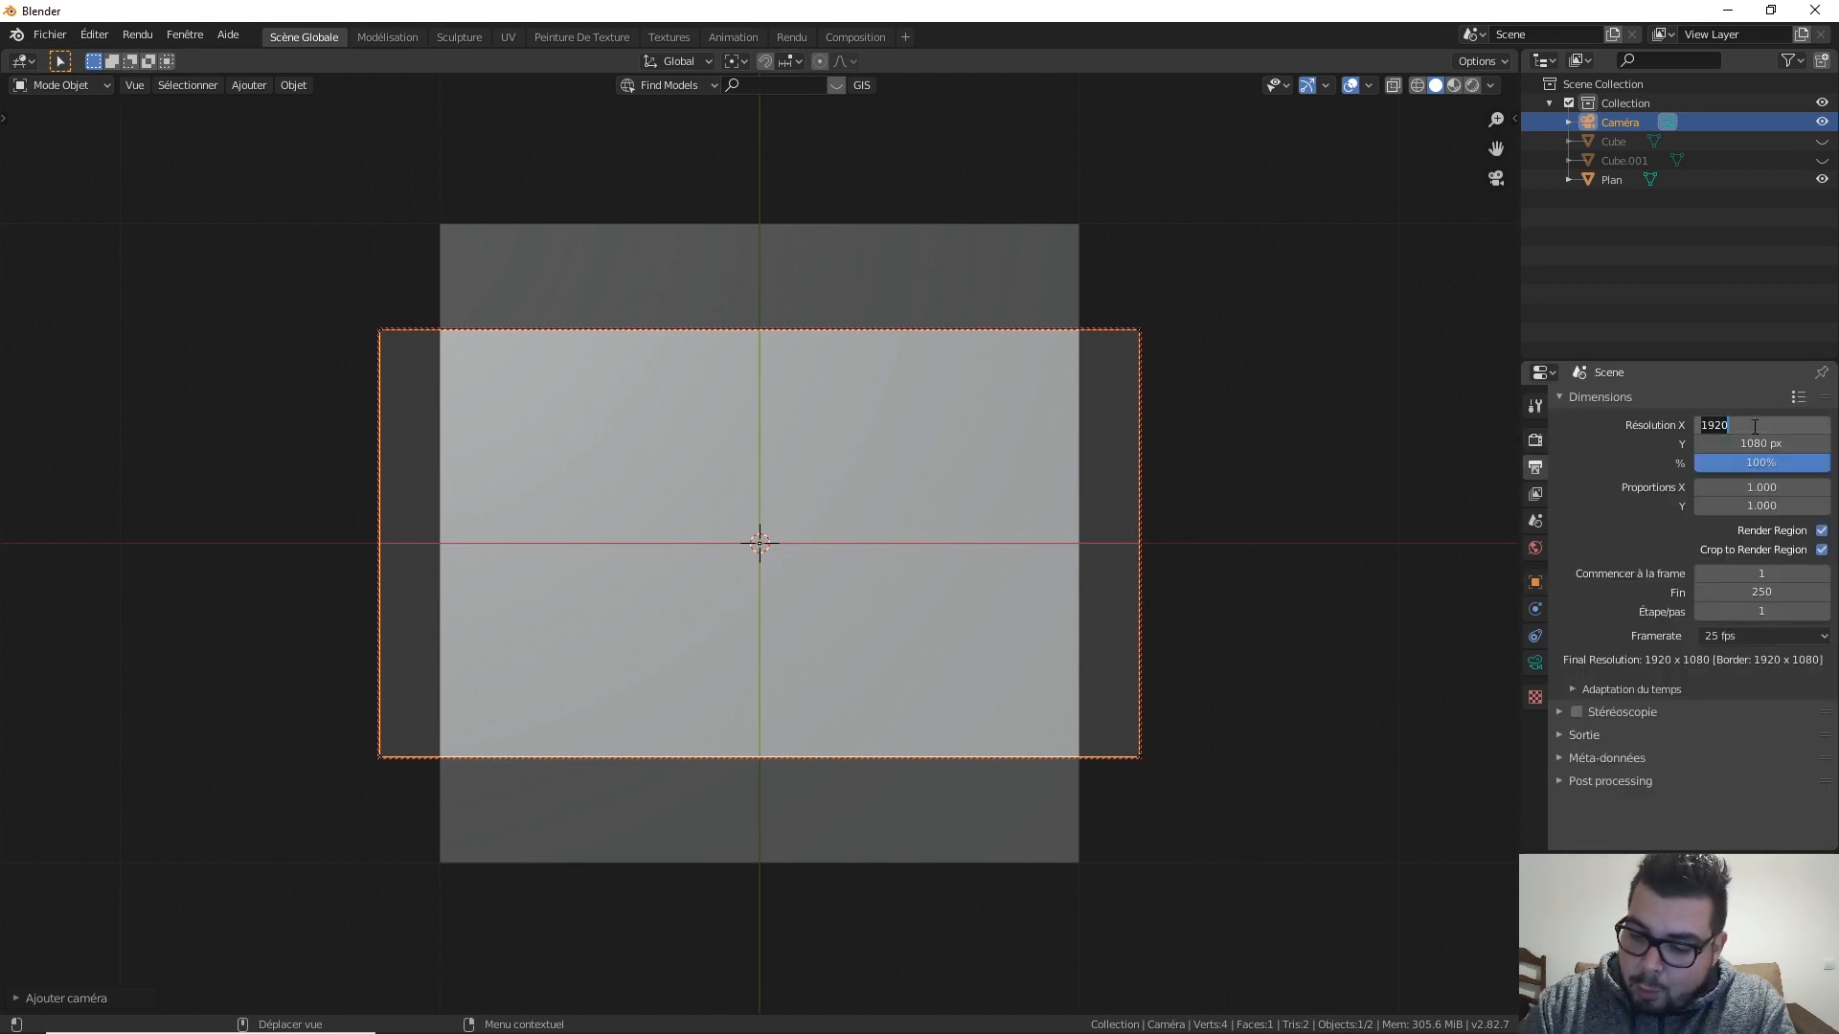
type("4096")
key("Return")
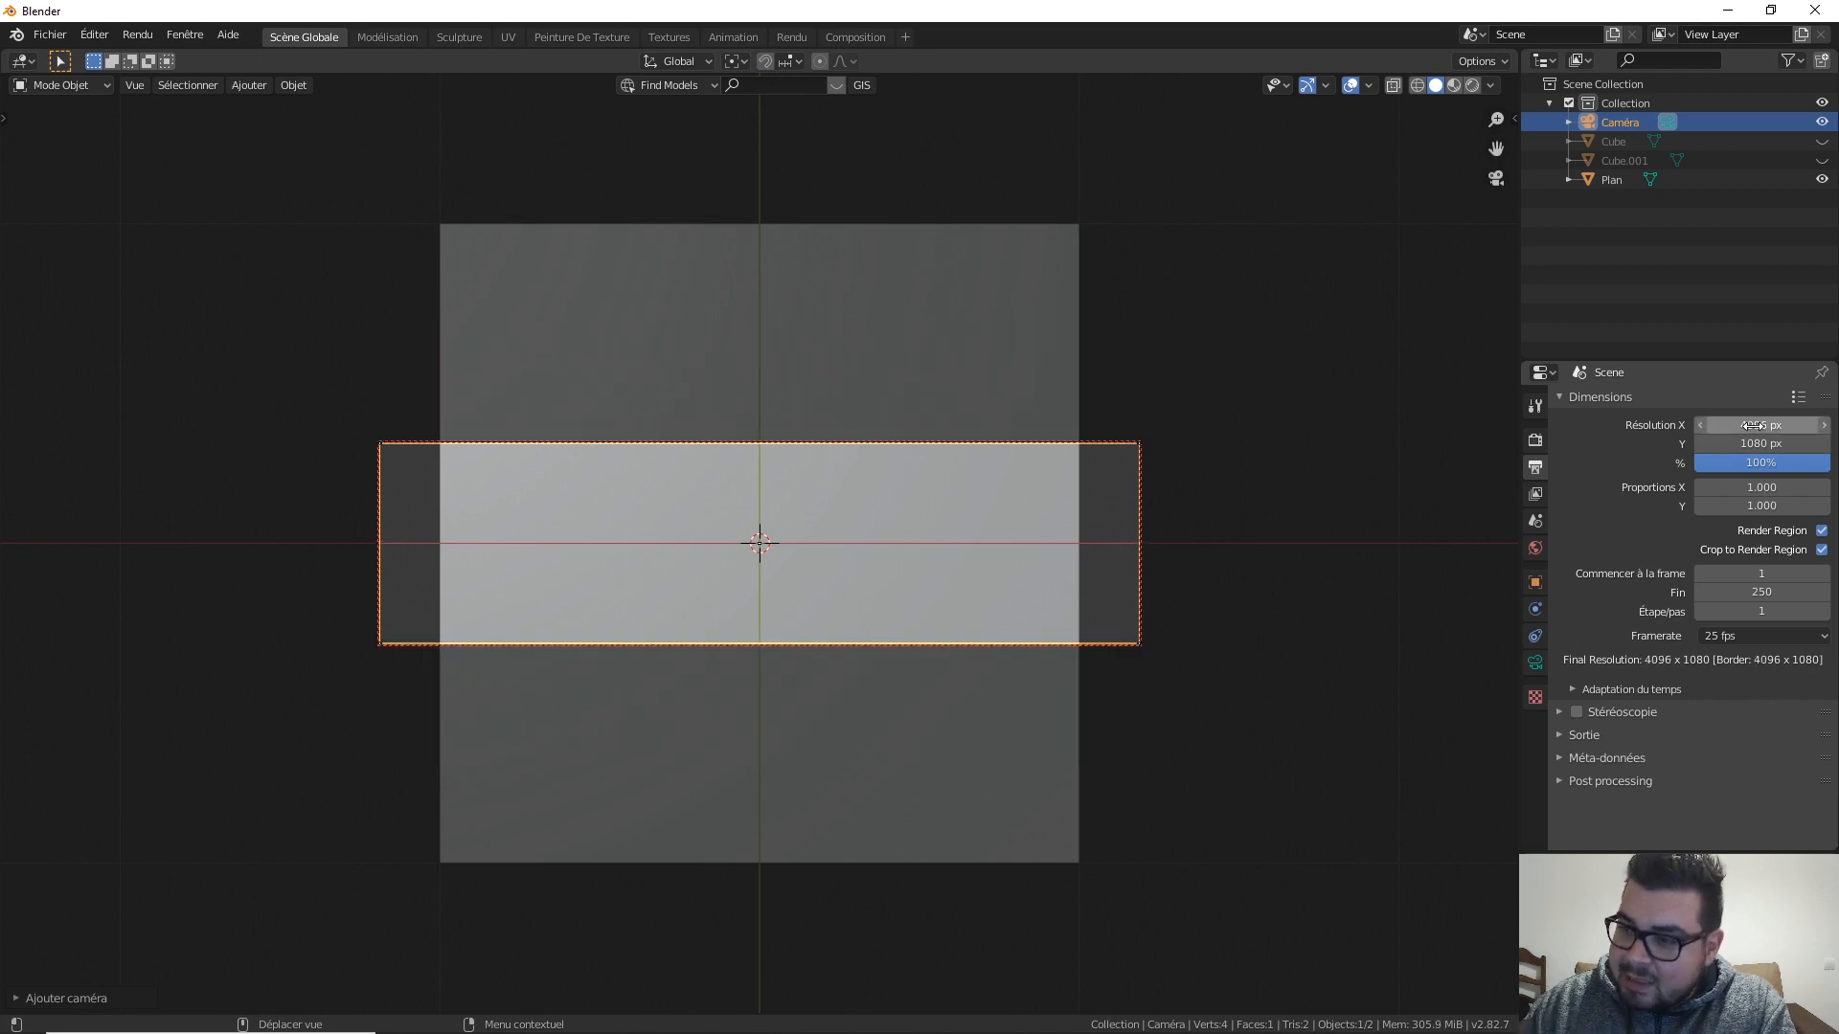
left_click(1768, 441)
type("4096")
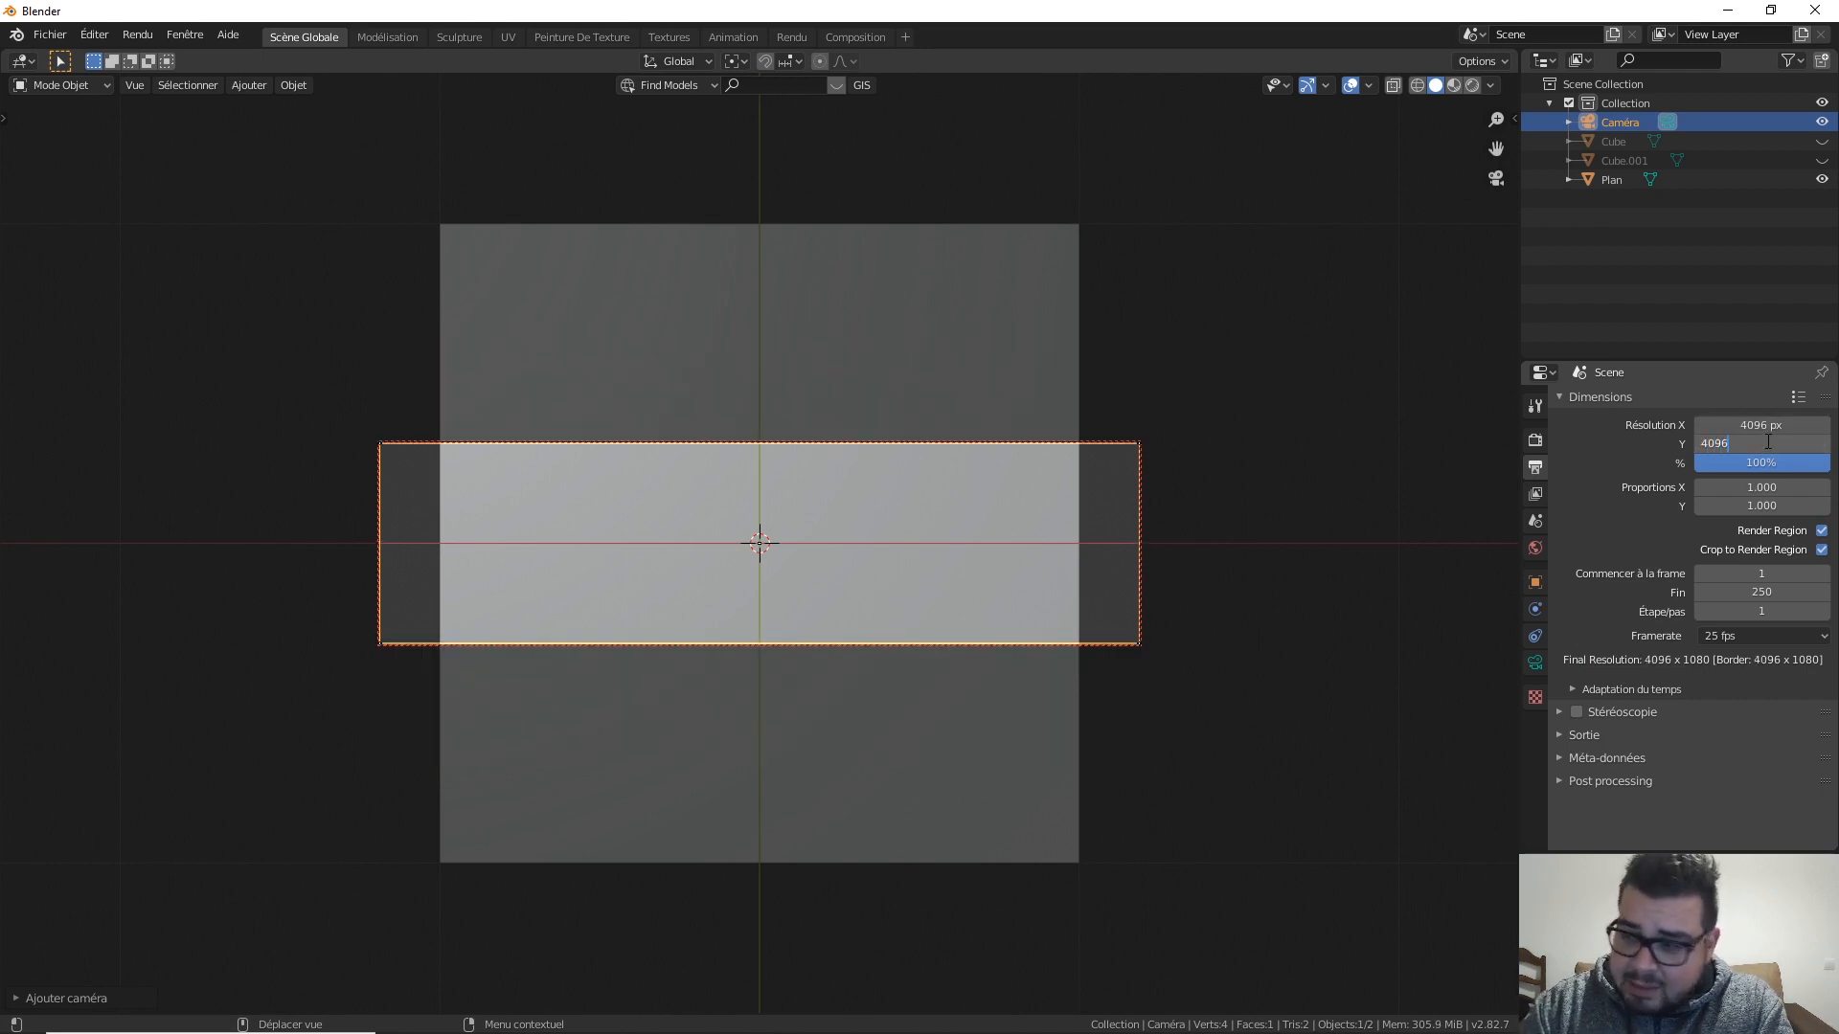
key("Return")
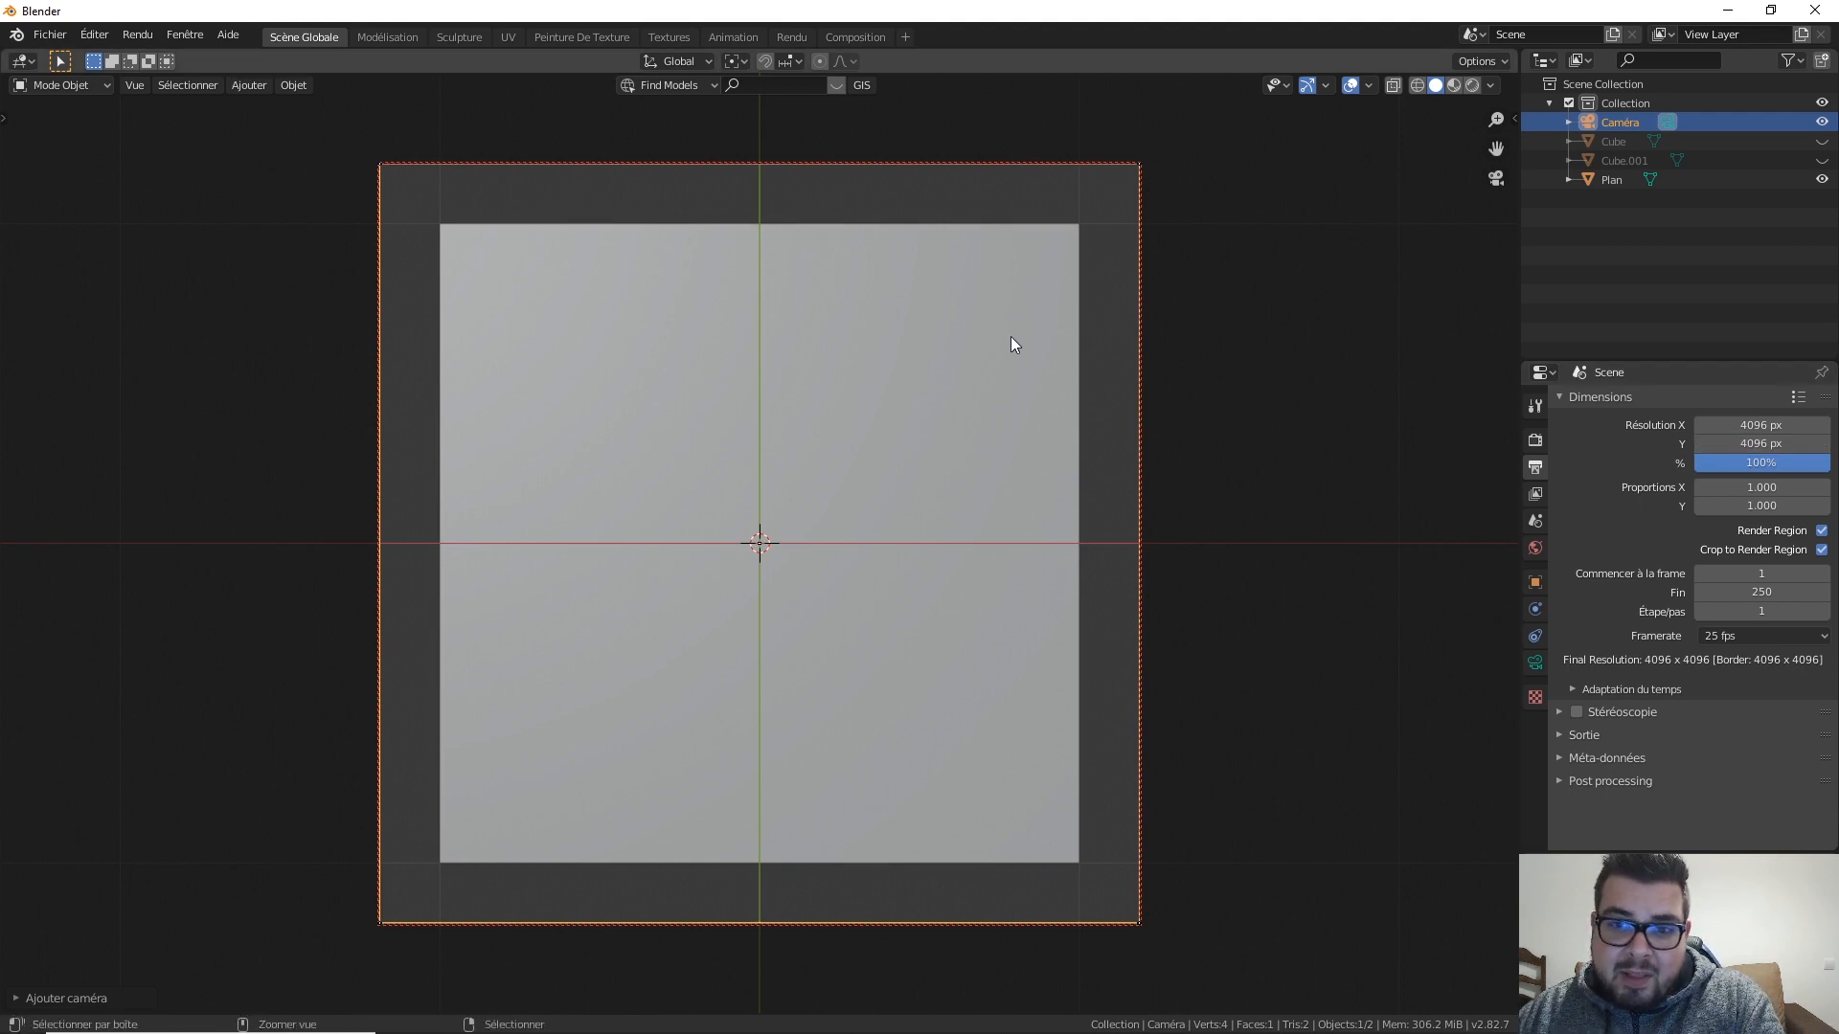
Step: Bring the camera closer until the plane fills its frame, and hide the camera in the viewport
middle_click_drag(1010, 336, 1016, 319, "ctrl")
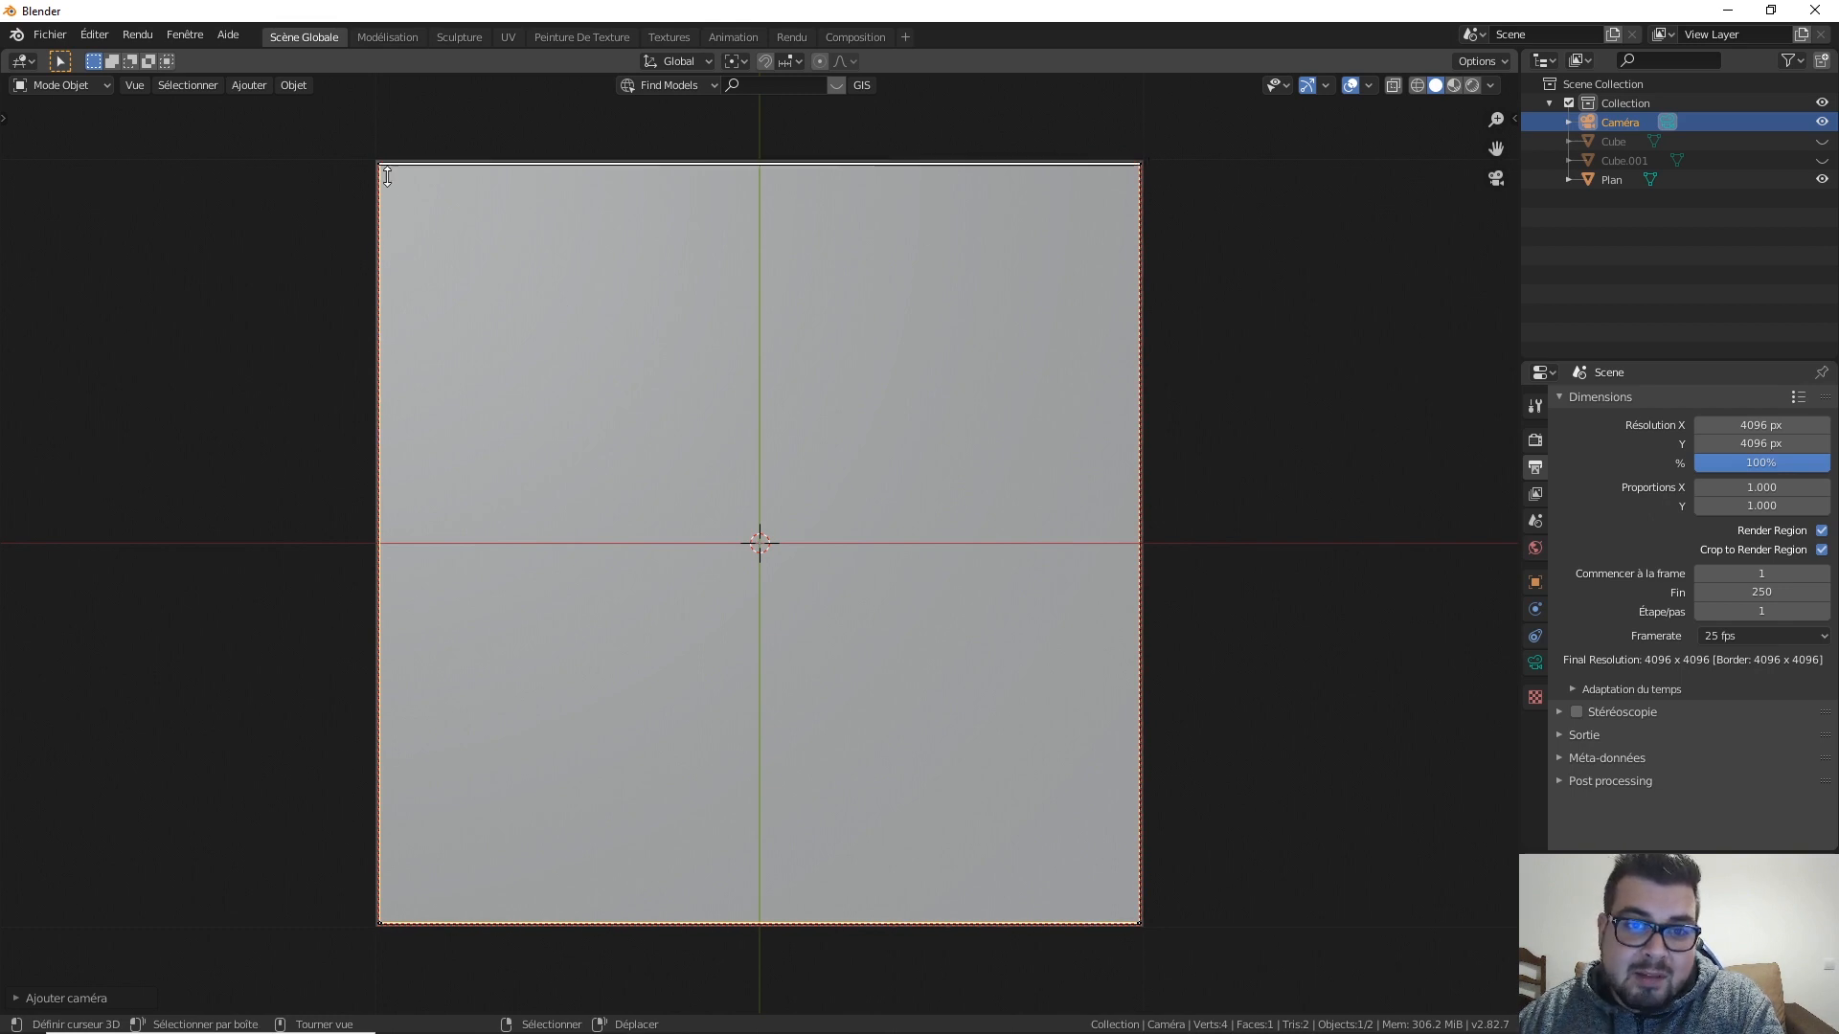
middle_click_drag(539, 210, 538, 208, "ctrl")
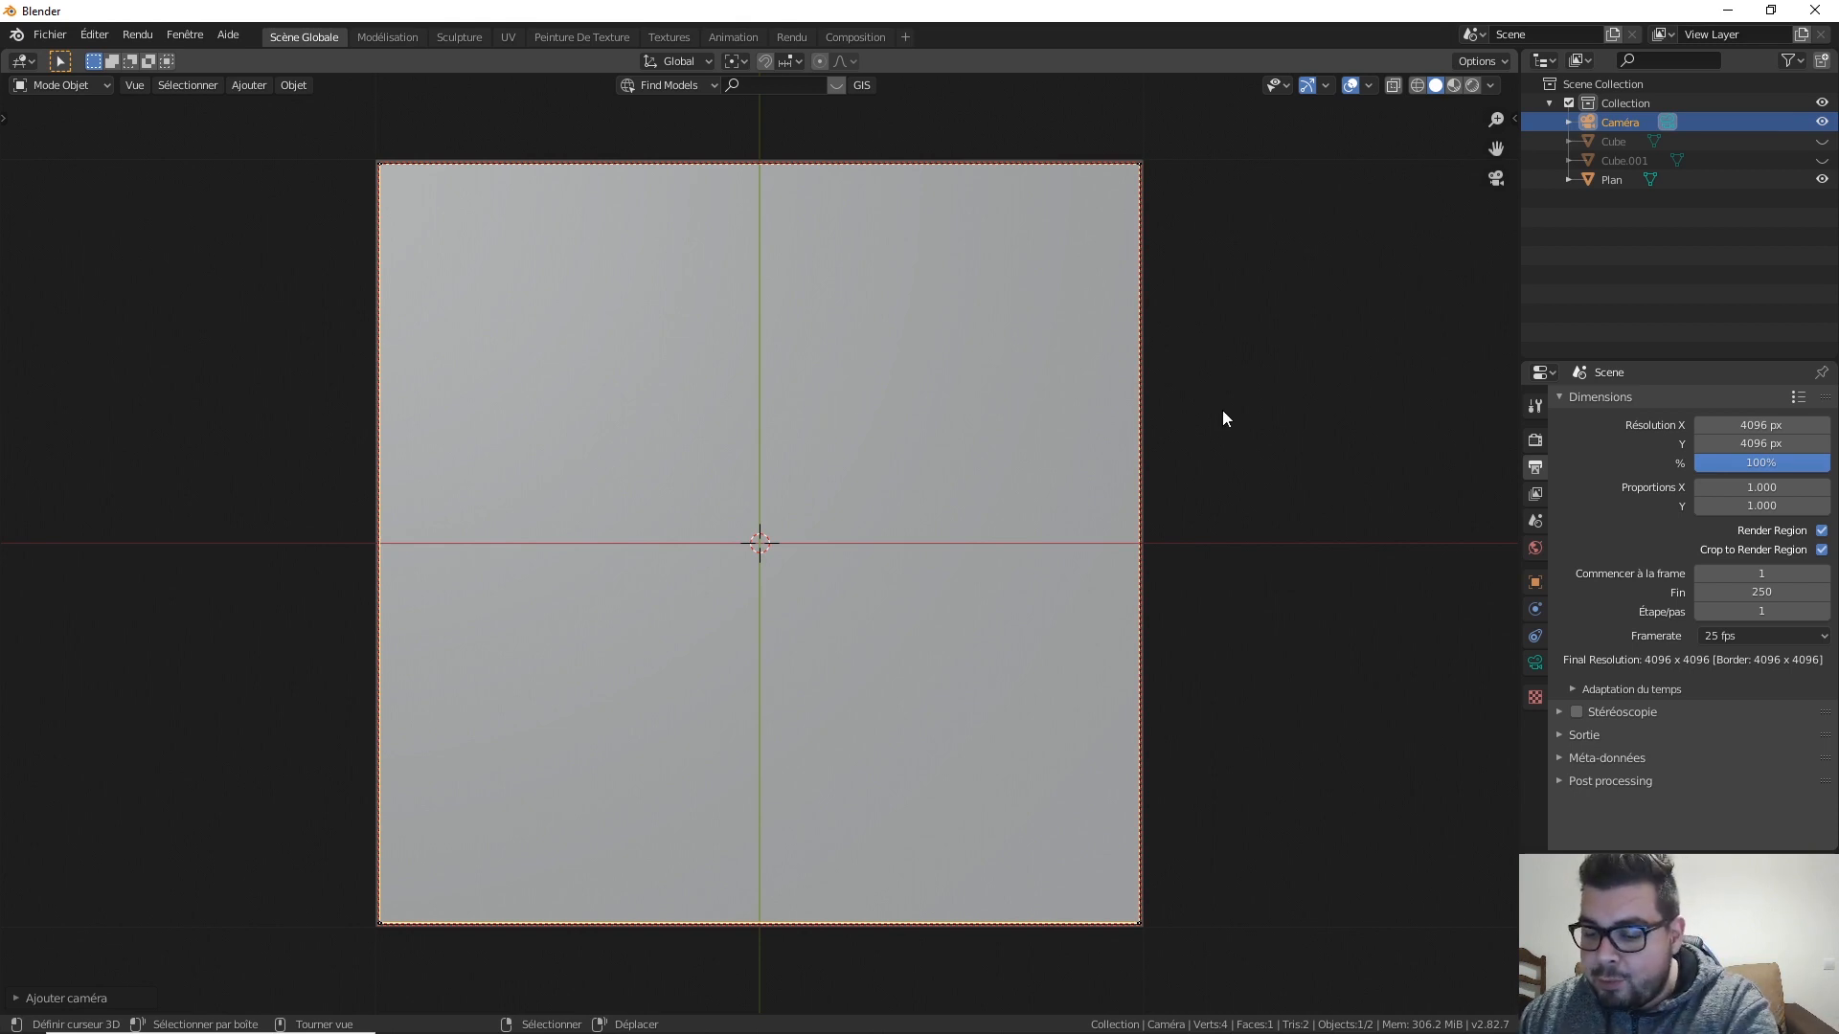
key("KP_0")
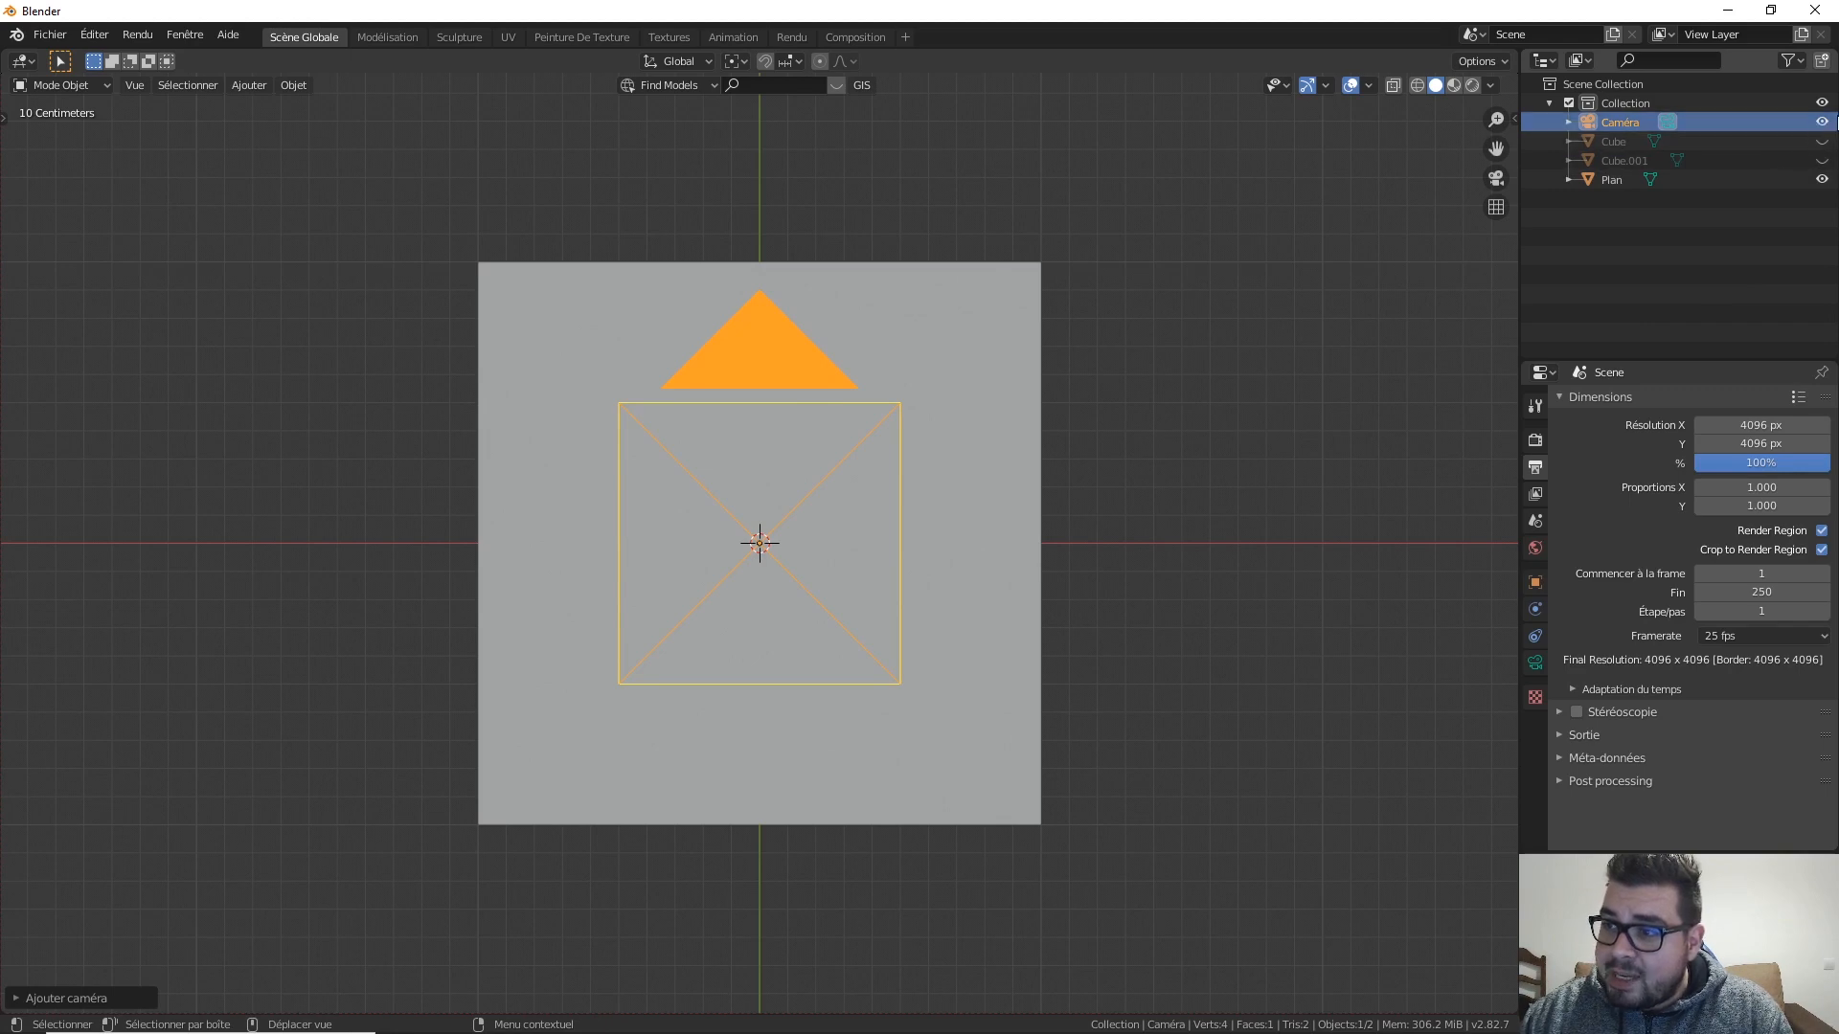
left_click(1821, 121)
Step: Subdivide the whole plane with 30 cuts in Edit Mode and return to Object Mode
left_click(784, 400)
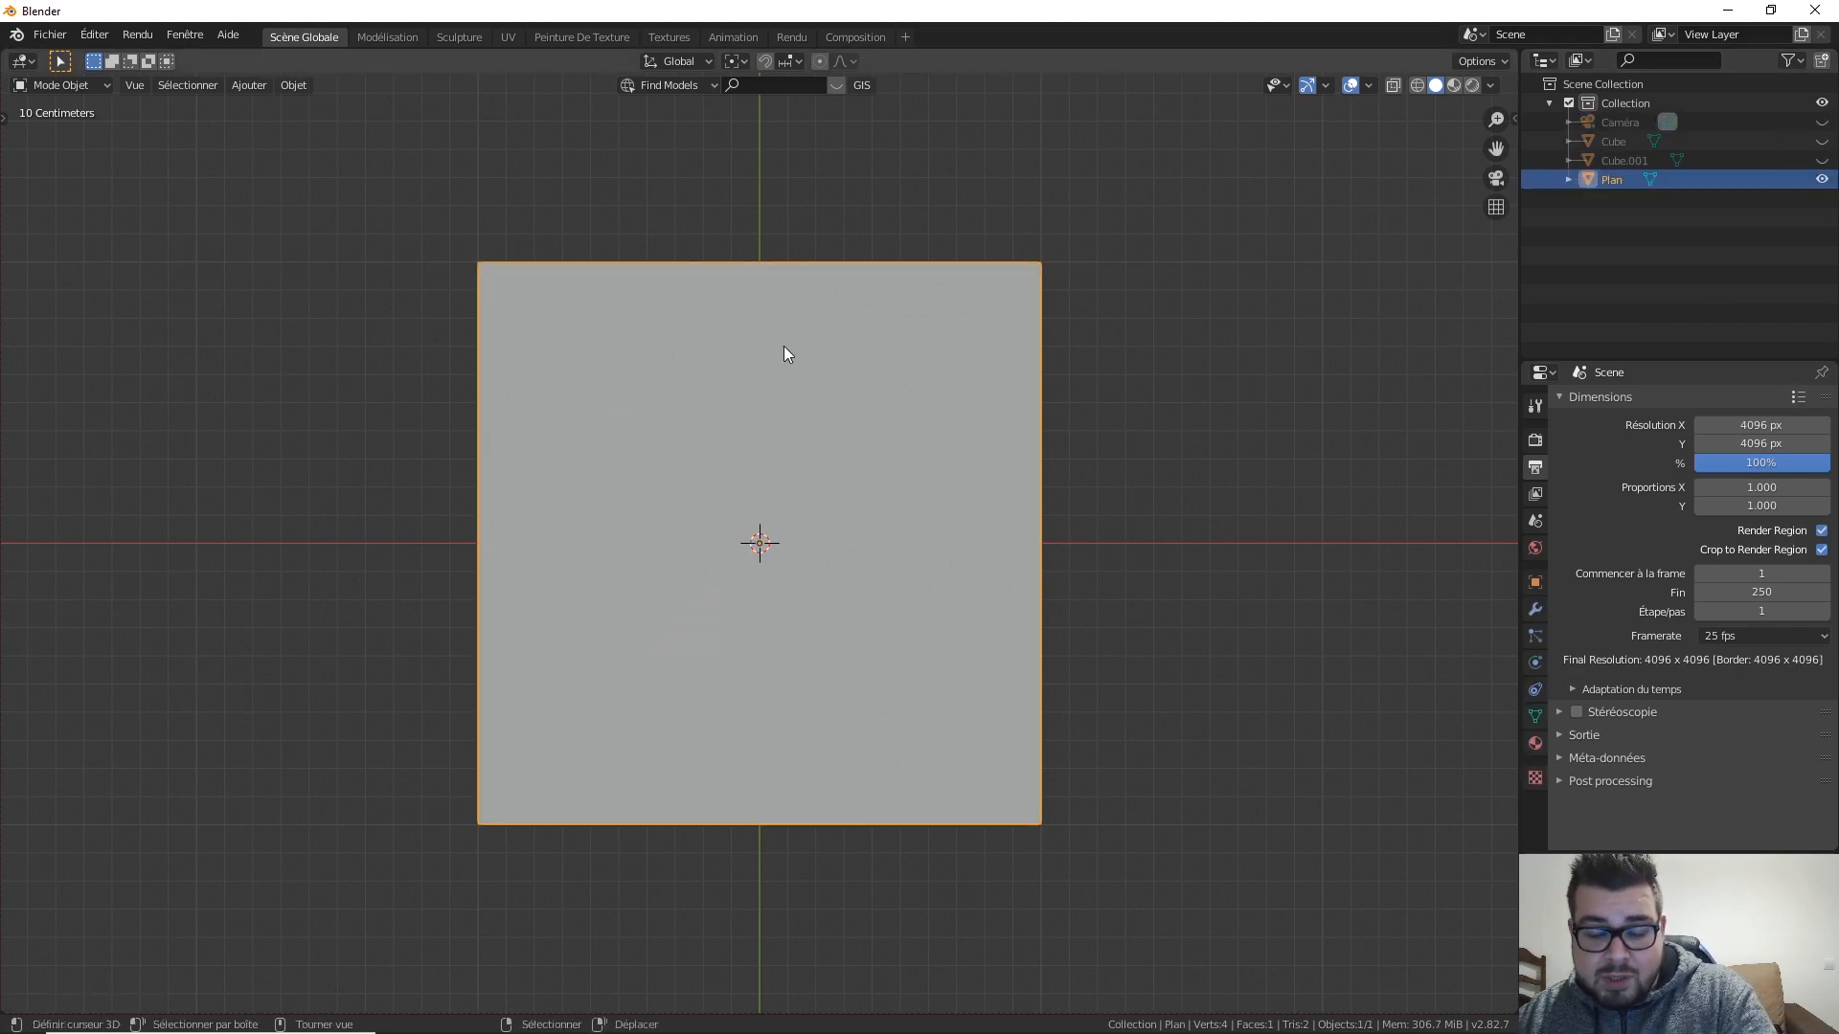
right_click(784, 347)
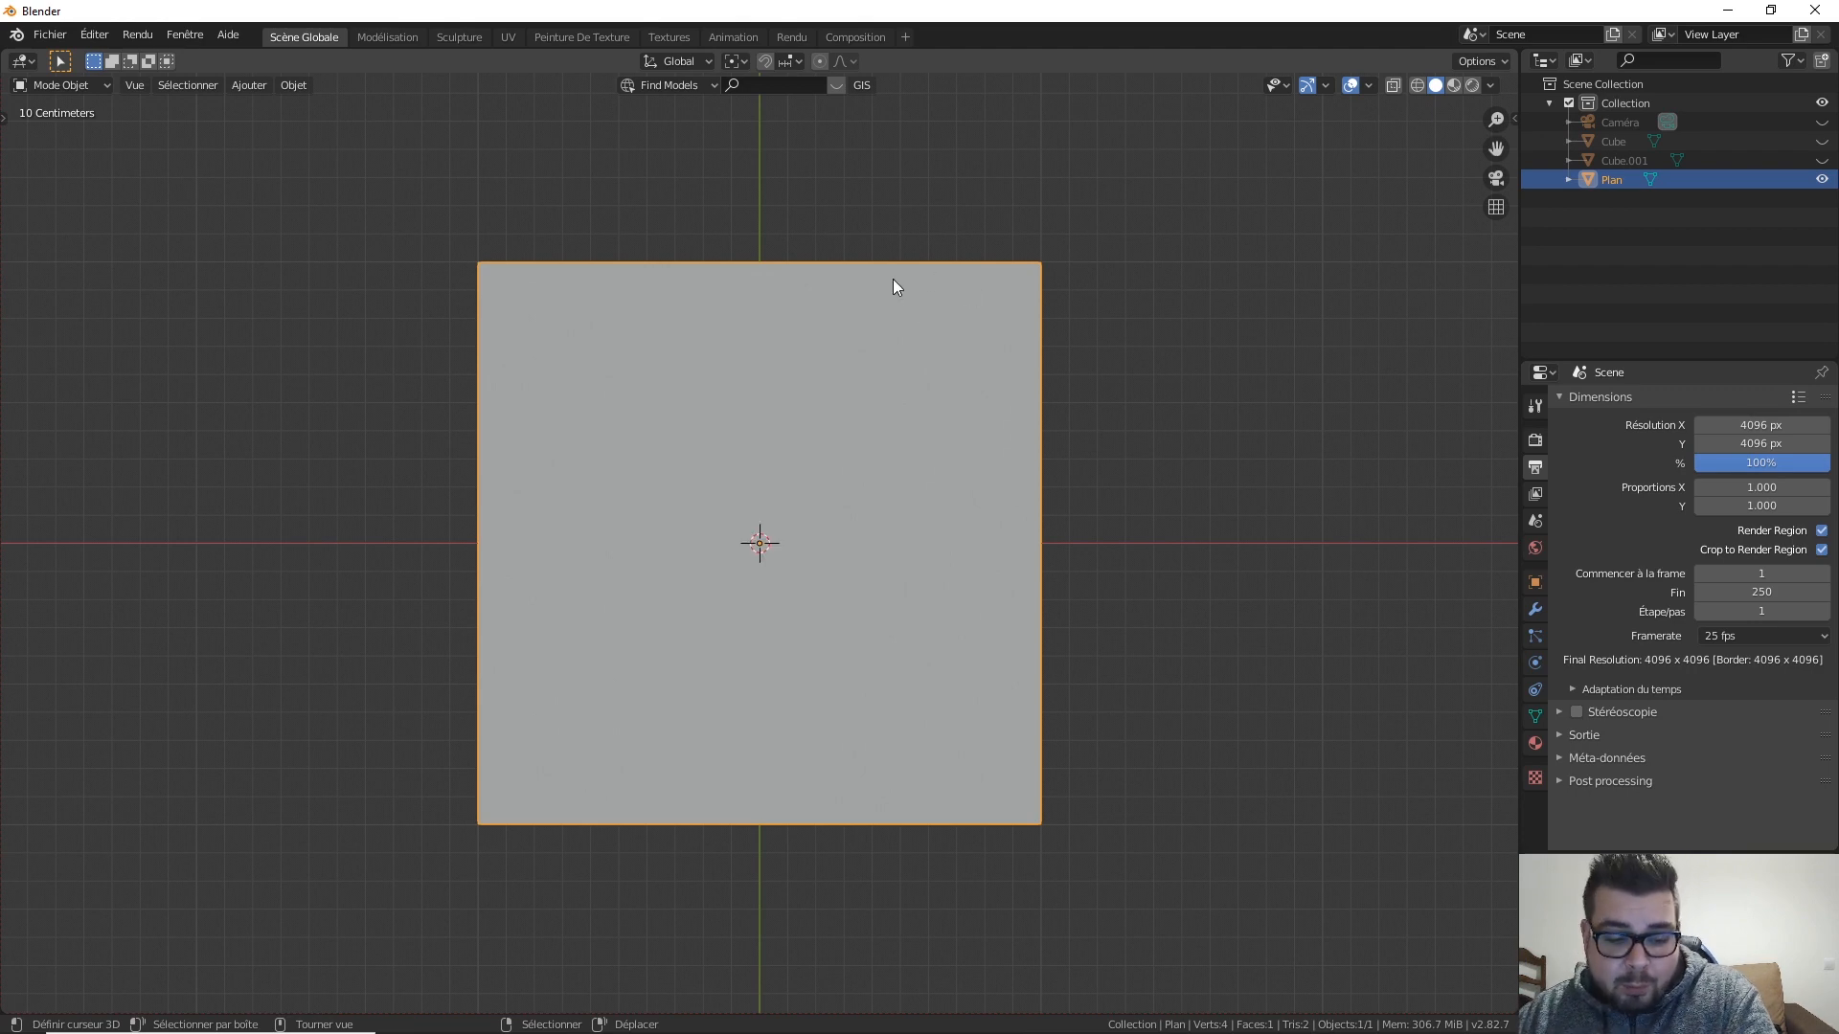
key("Tab")
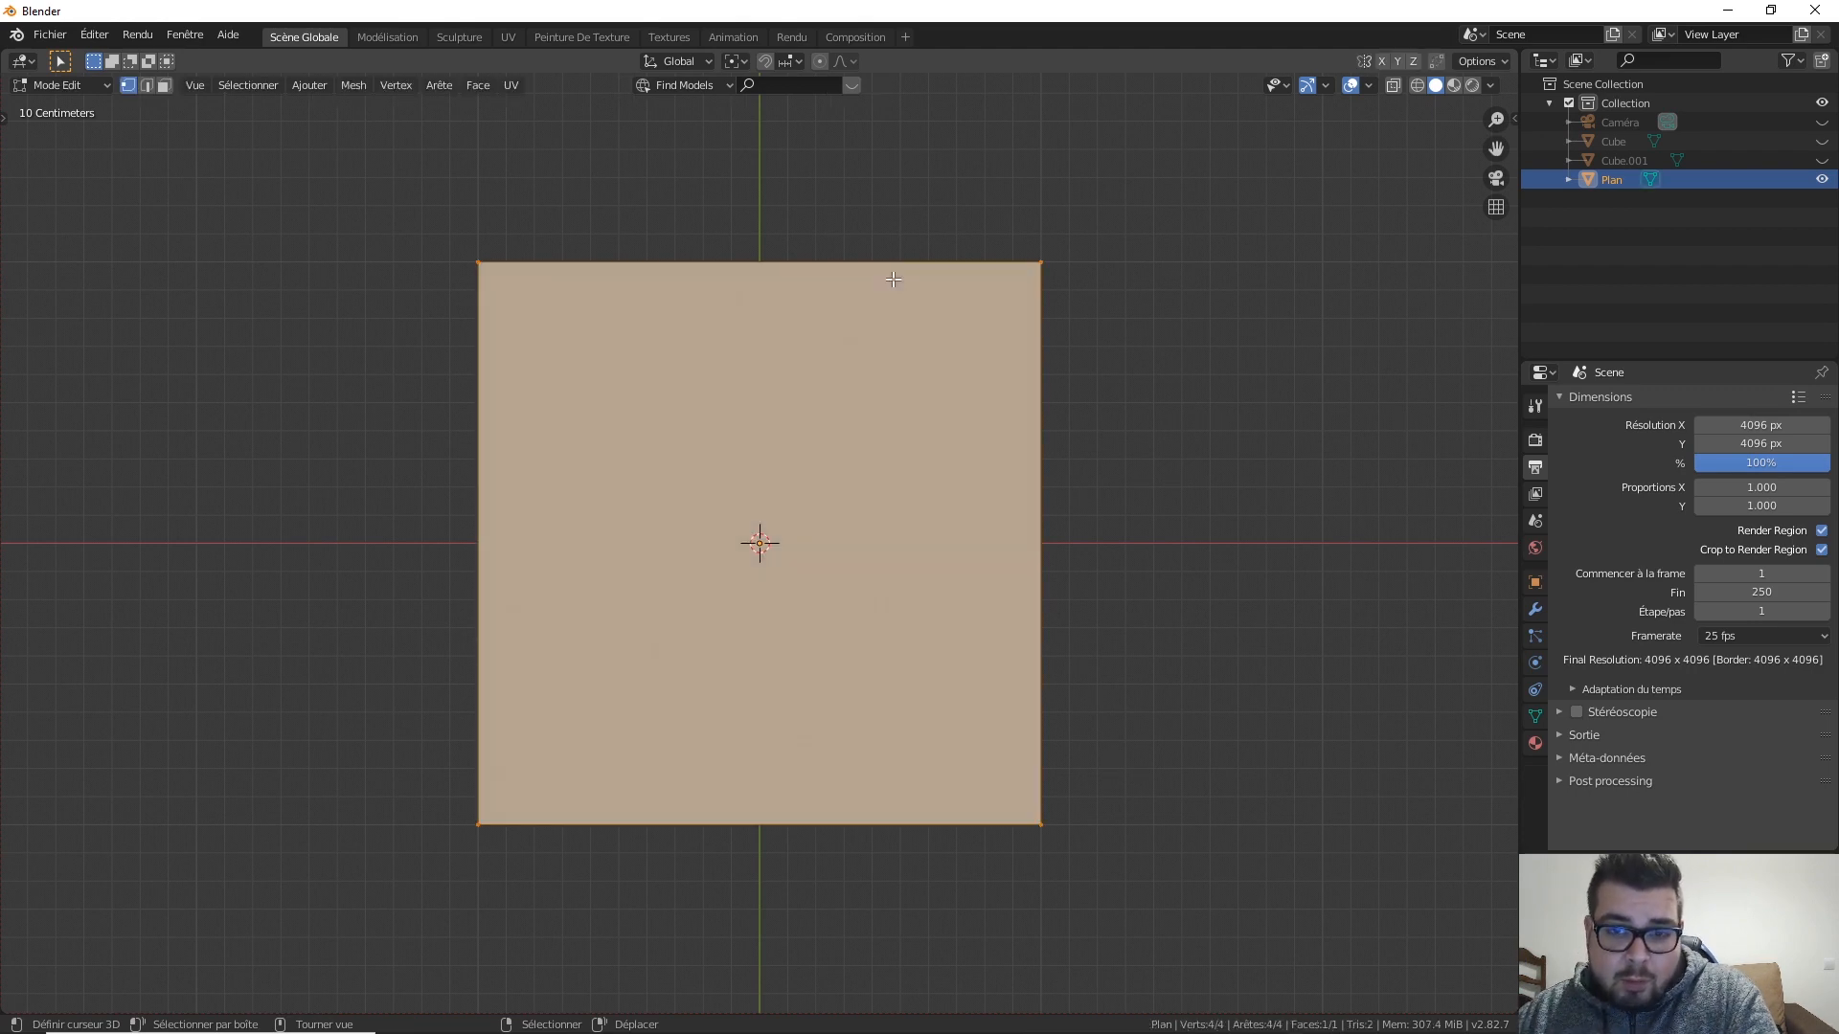
right_click(871, 335)
left_click(805, 503)
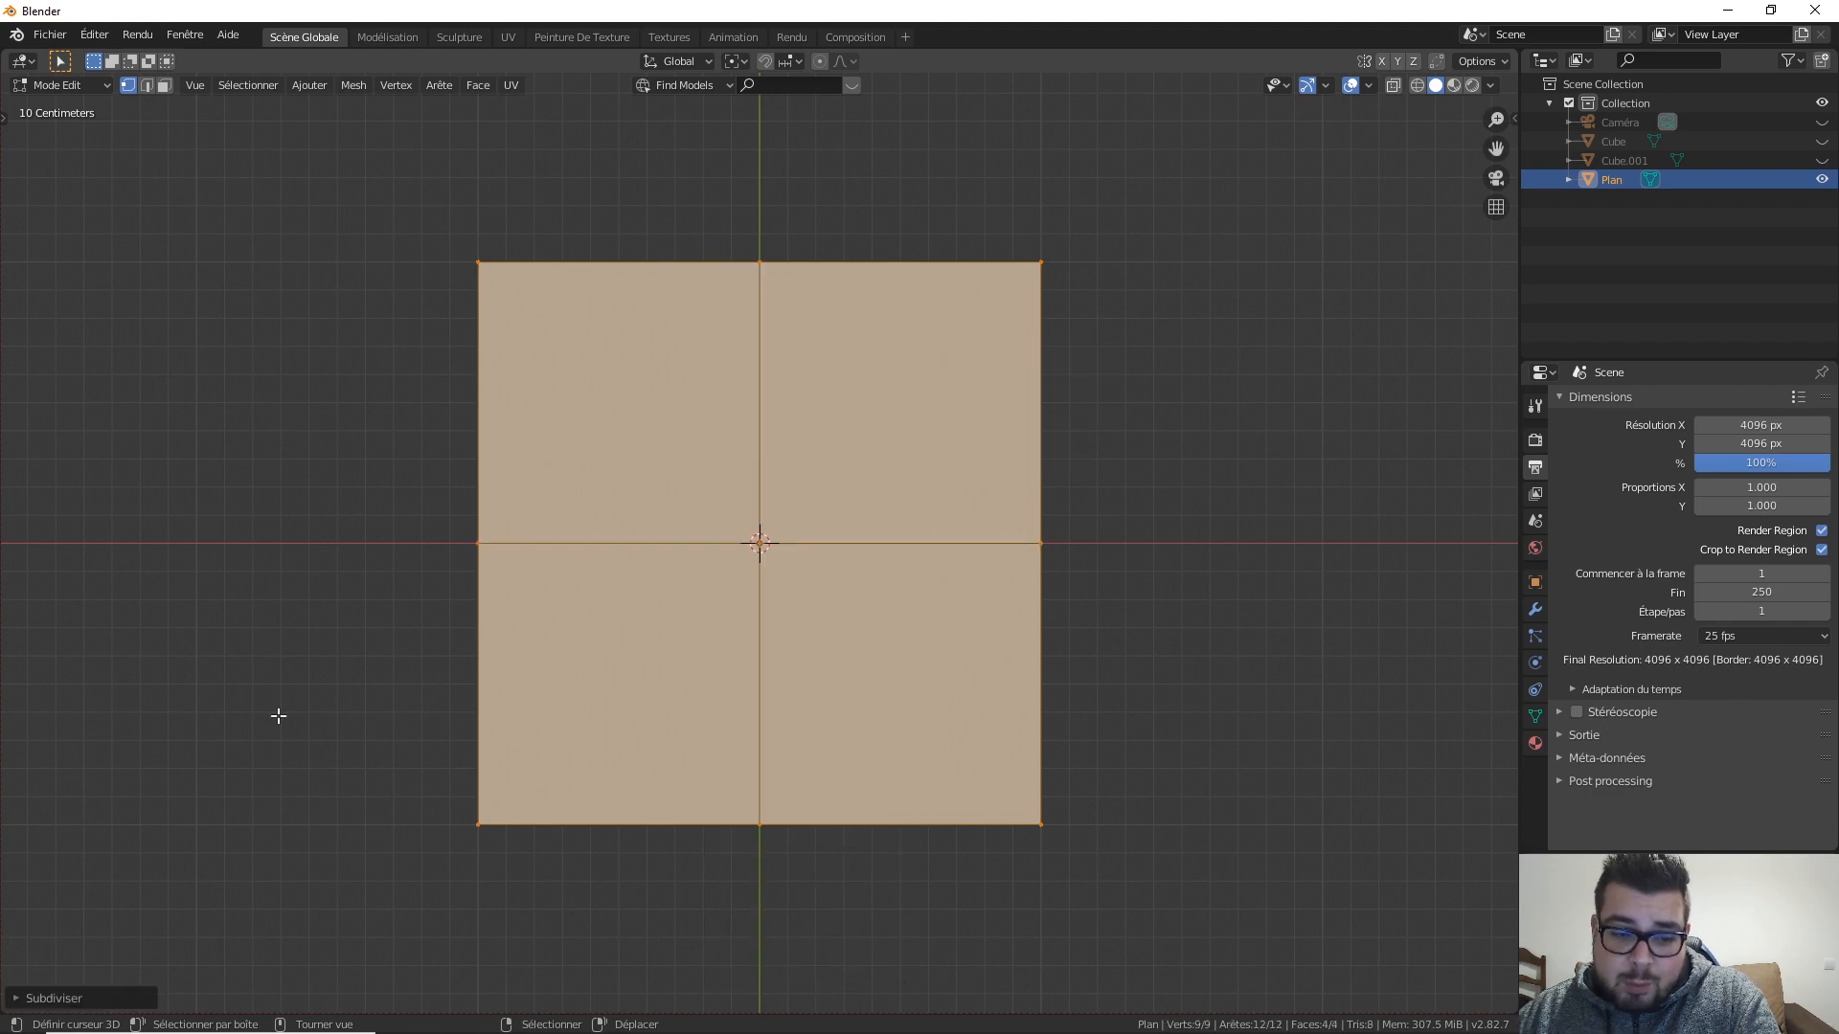
left_click(30, 999)
left_click(209, 862)
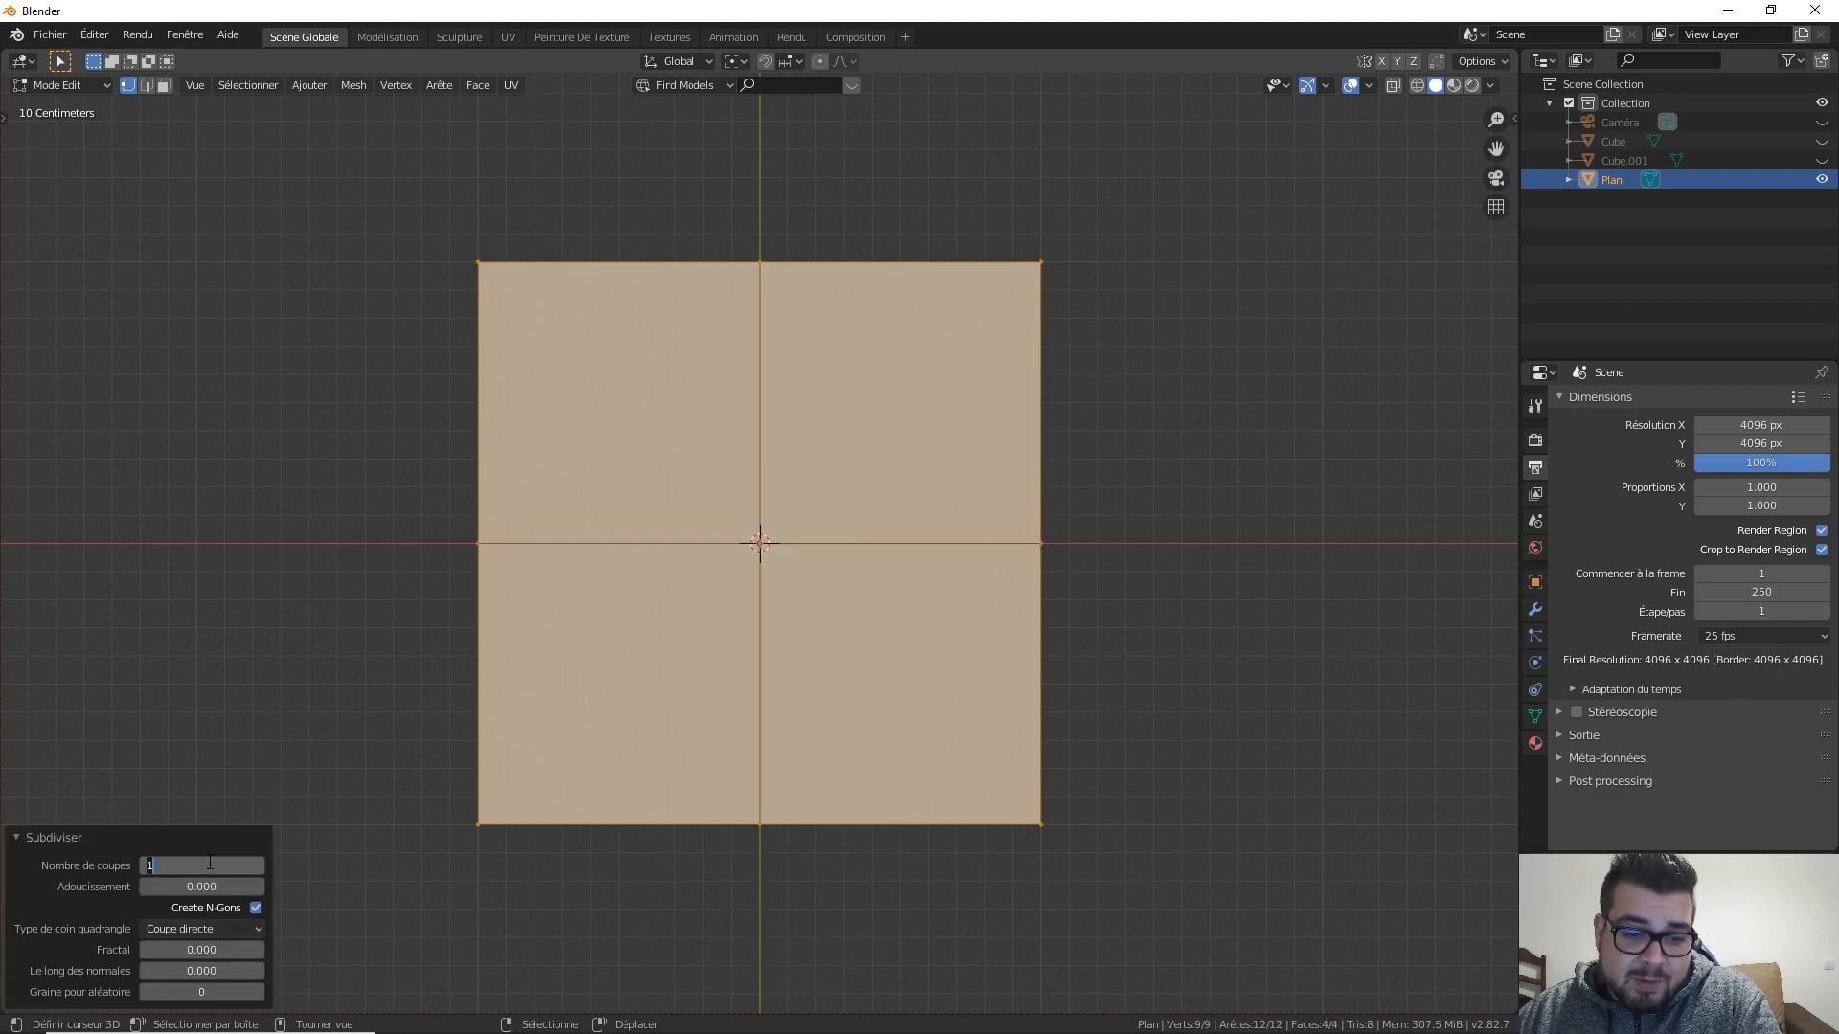
key("Return")
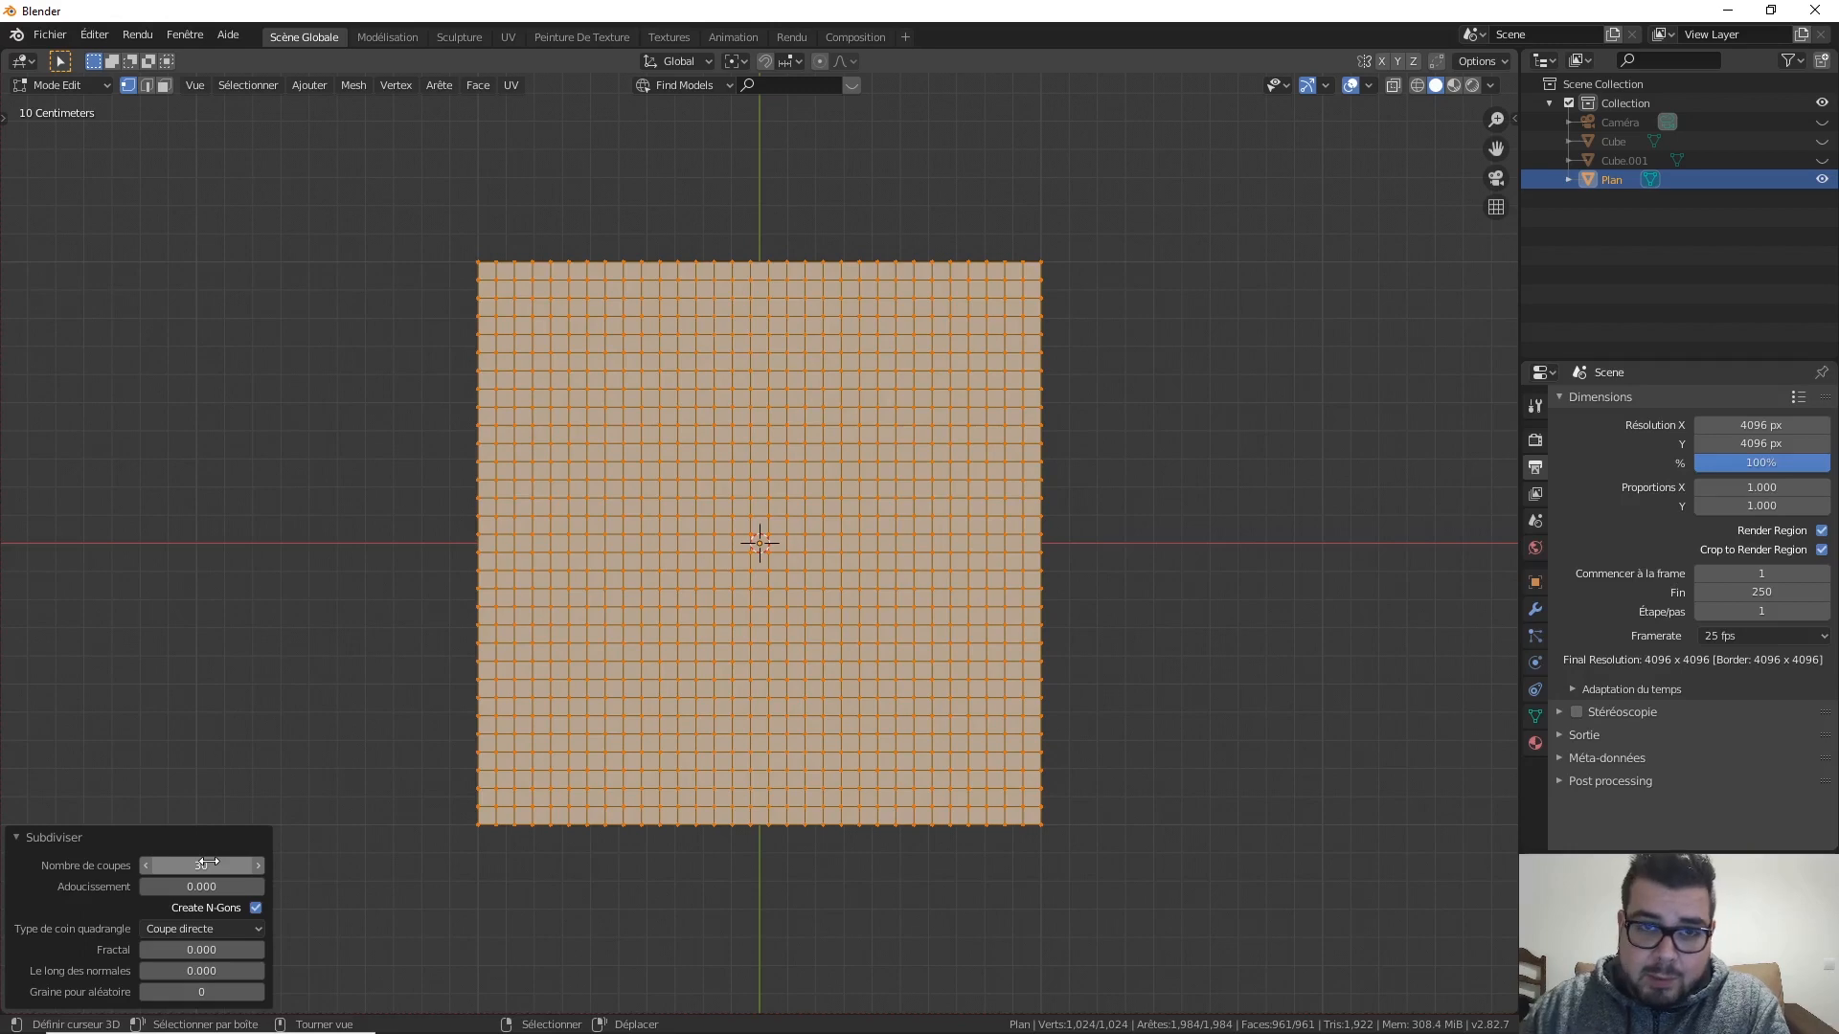
key("Tab")
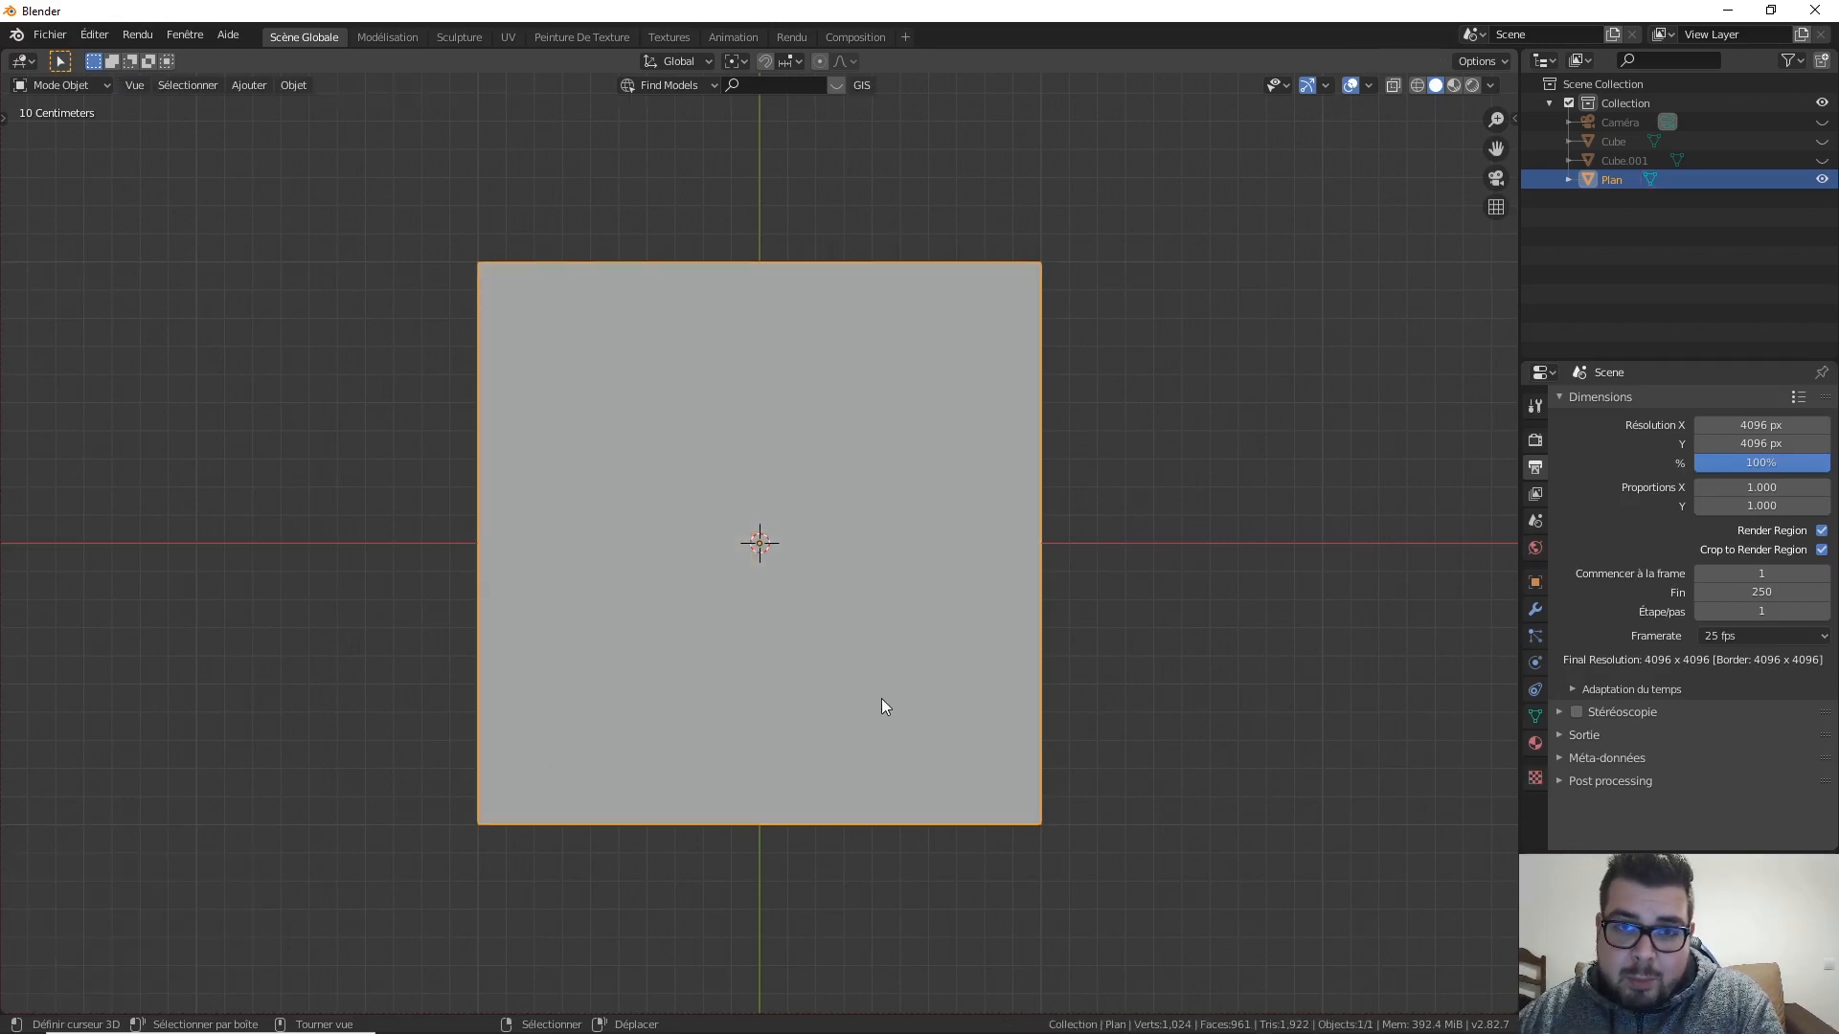
Step: Add a Subdivision Surface modifier to the plane with render and viewport levels both at 3
left_click(1535, 609)
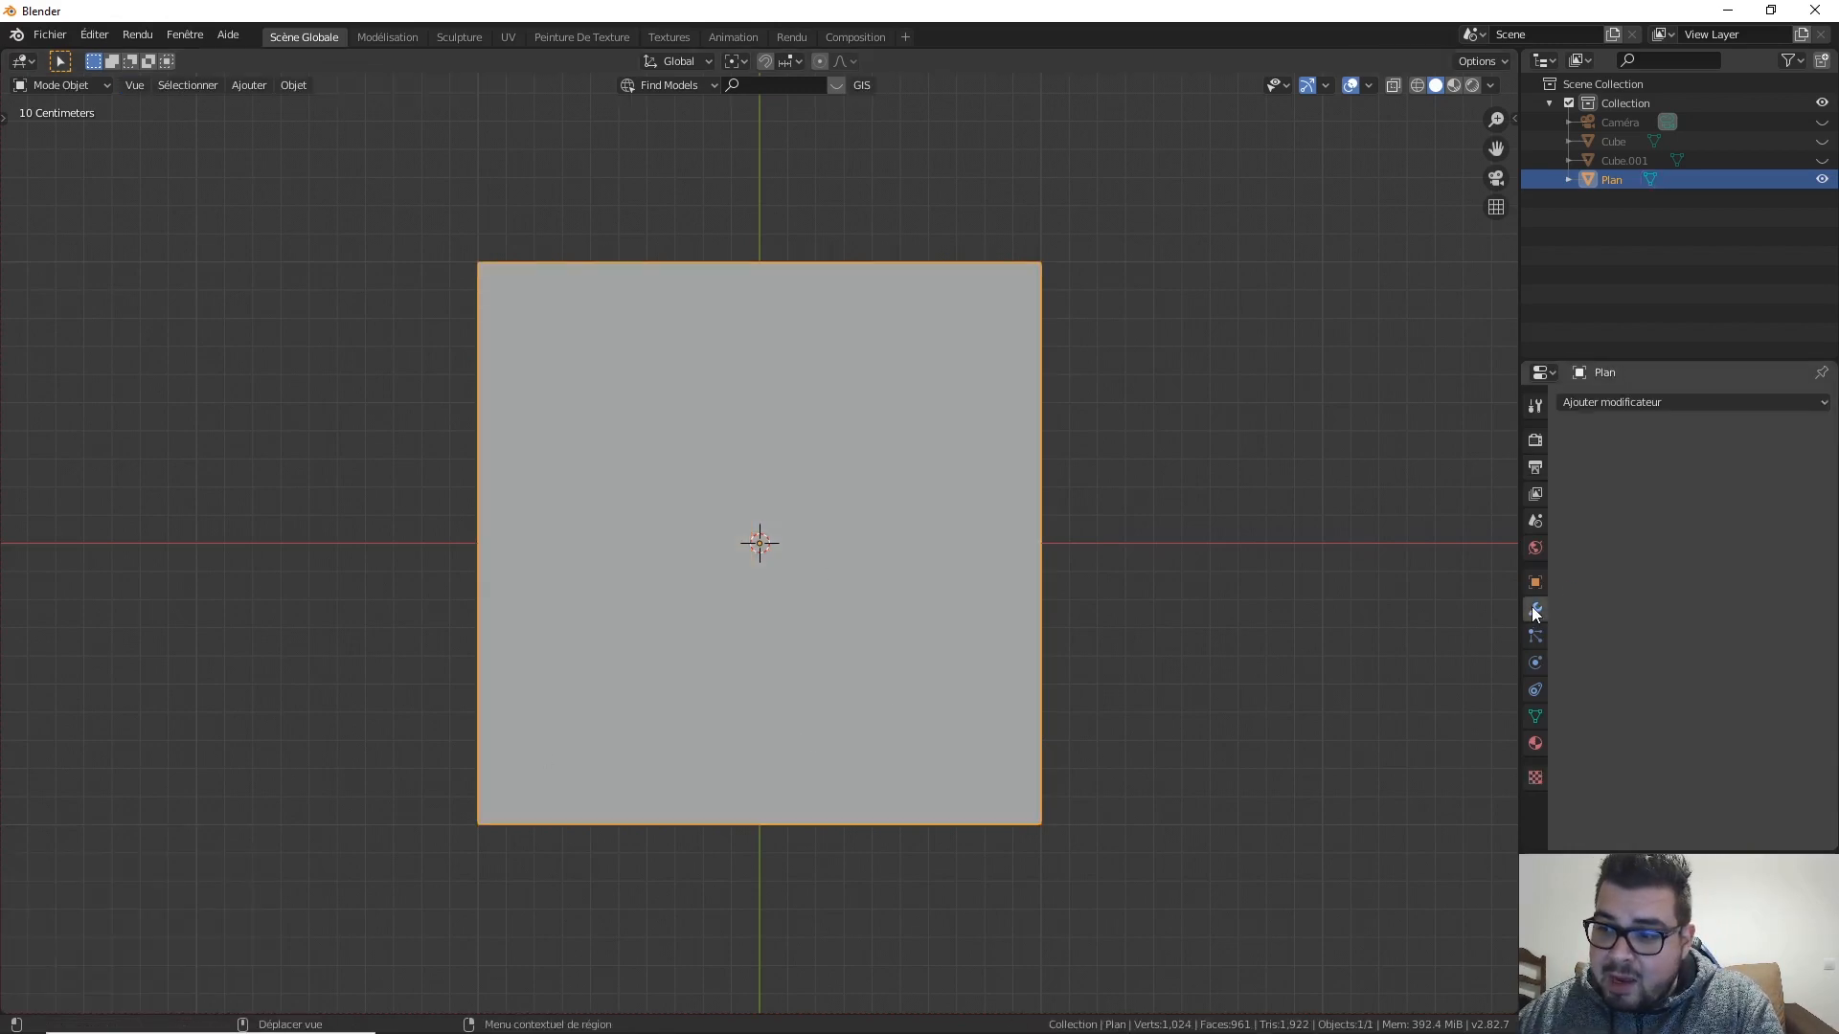
left_click(1684, 405)
left_click(1437, 718)
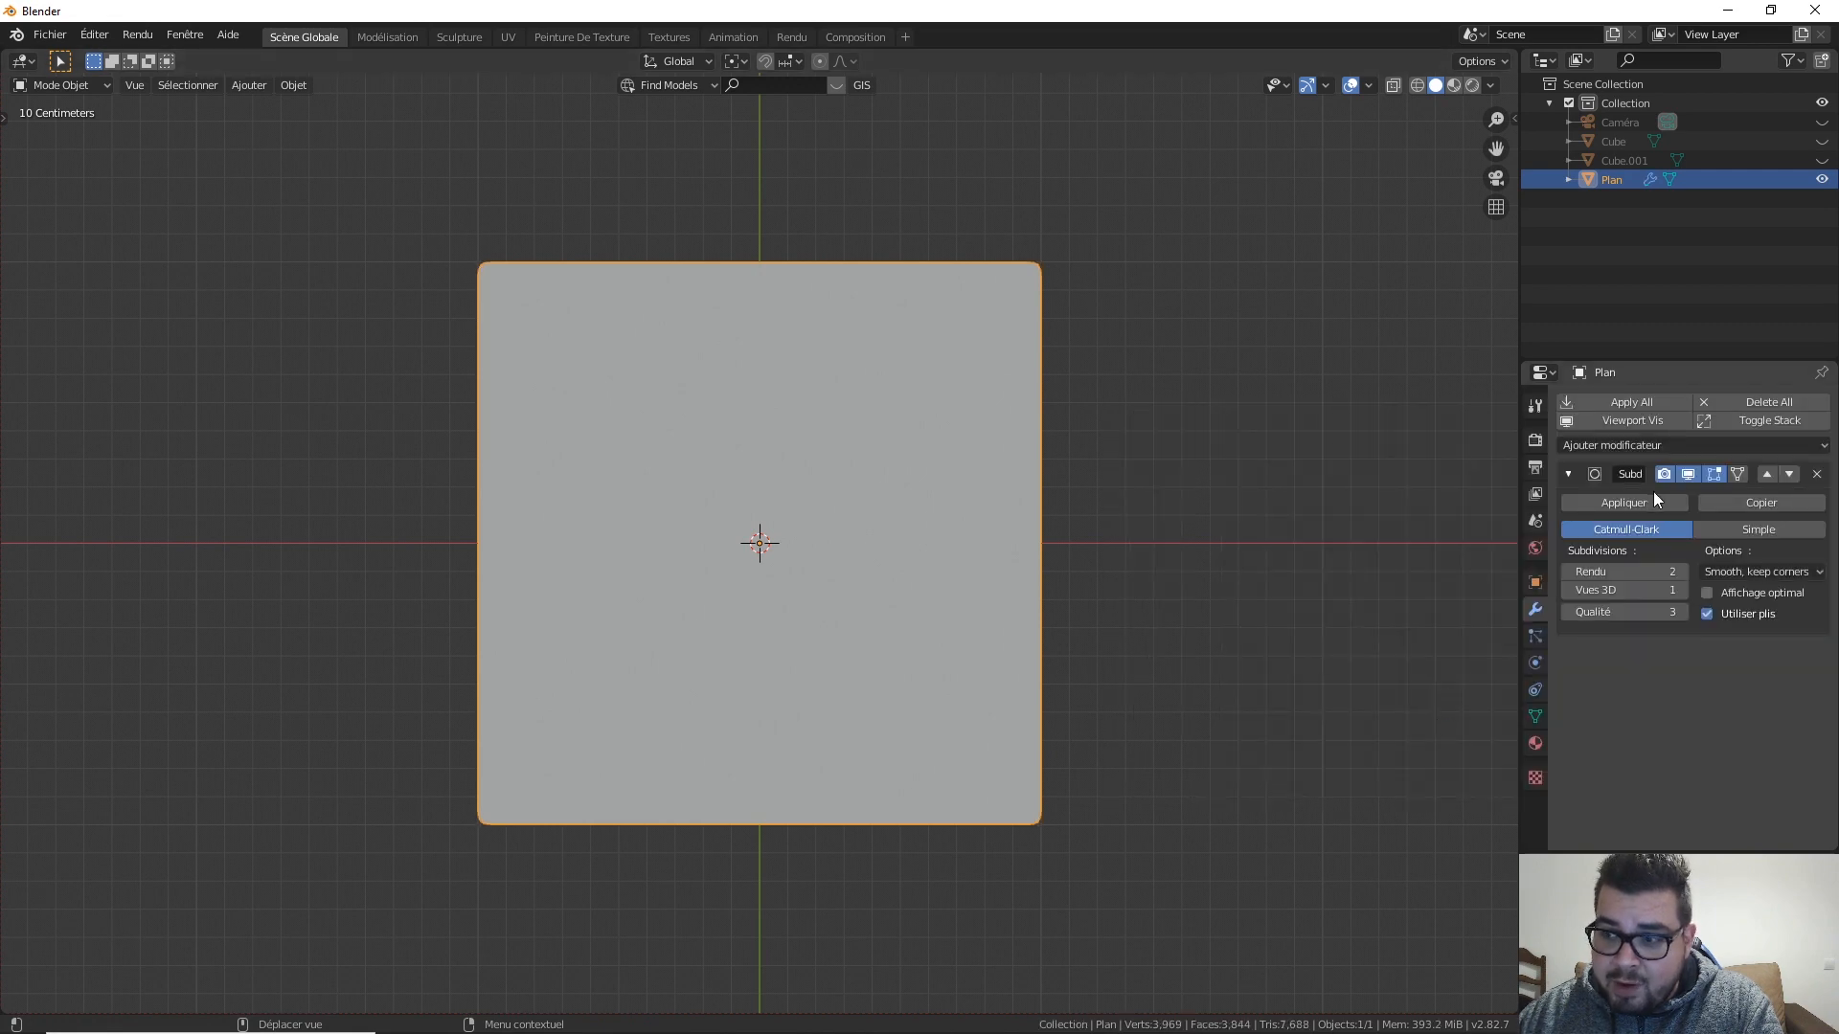
left_click(1683, 572)
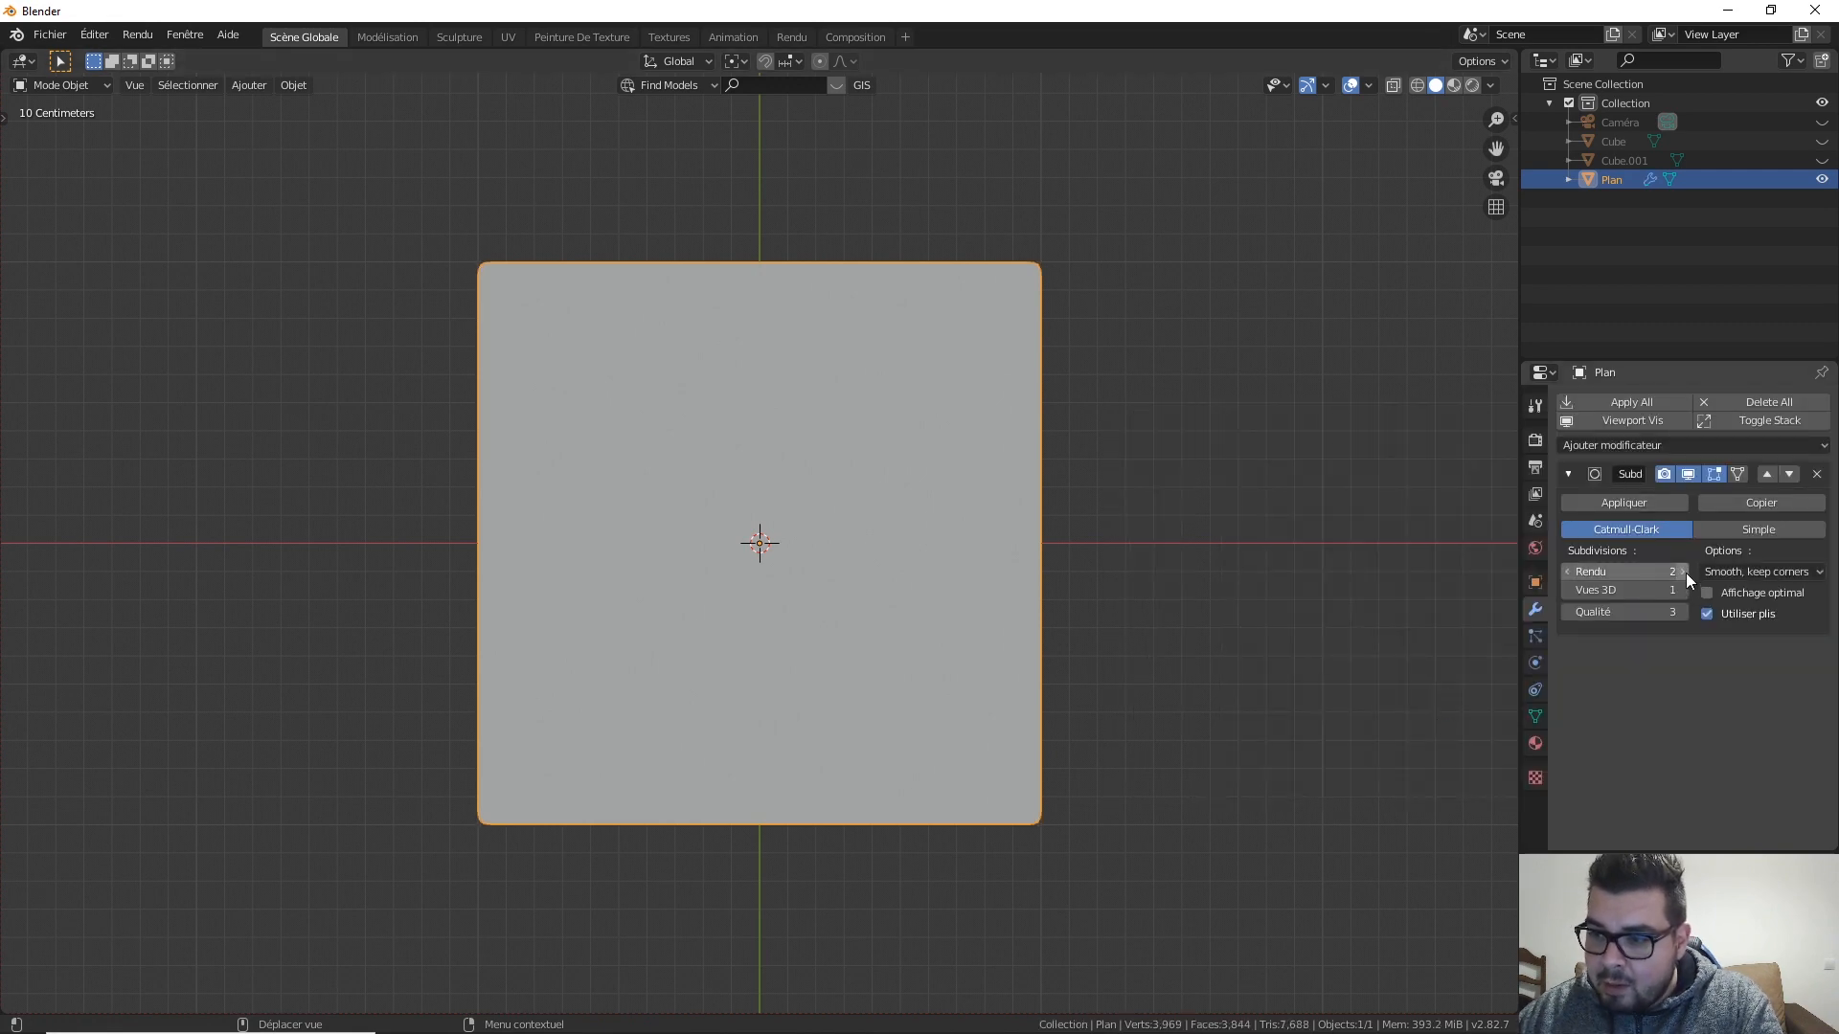
left_click(1682, 591)
left_click(1681, 591)
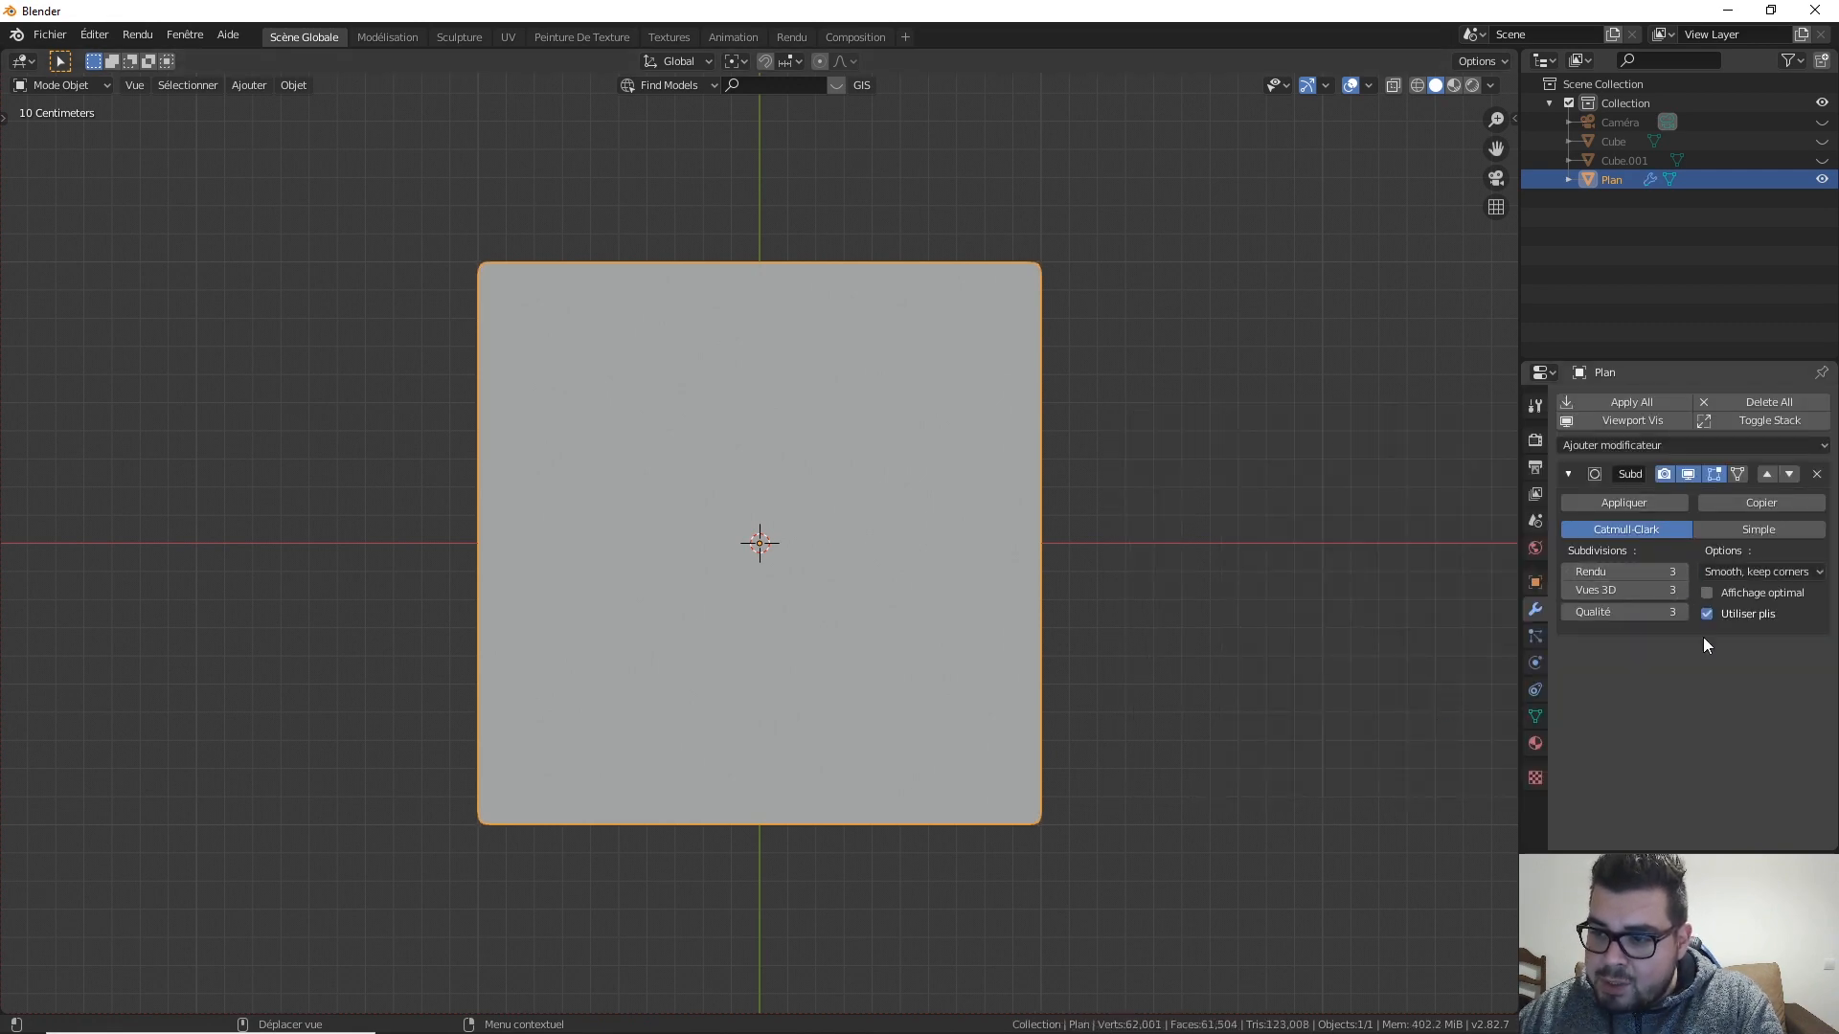
Step: Switch the modifier's subdivision type to Simple and apply it to the plane
left_click(1780, 526)
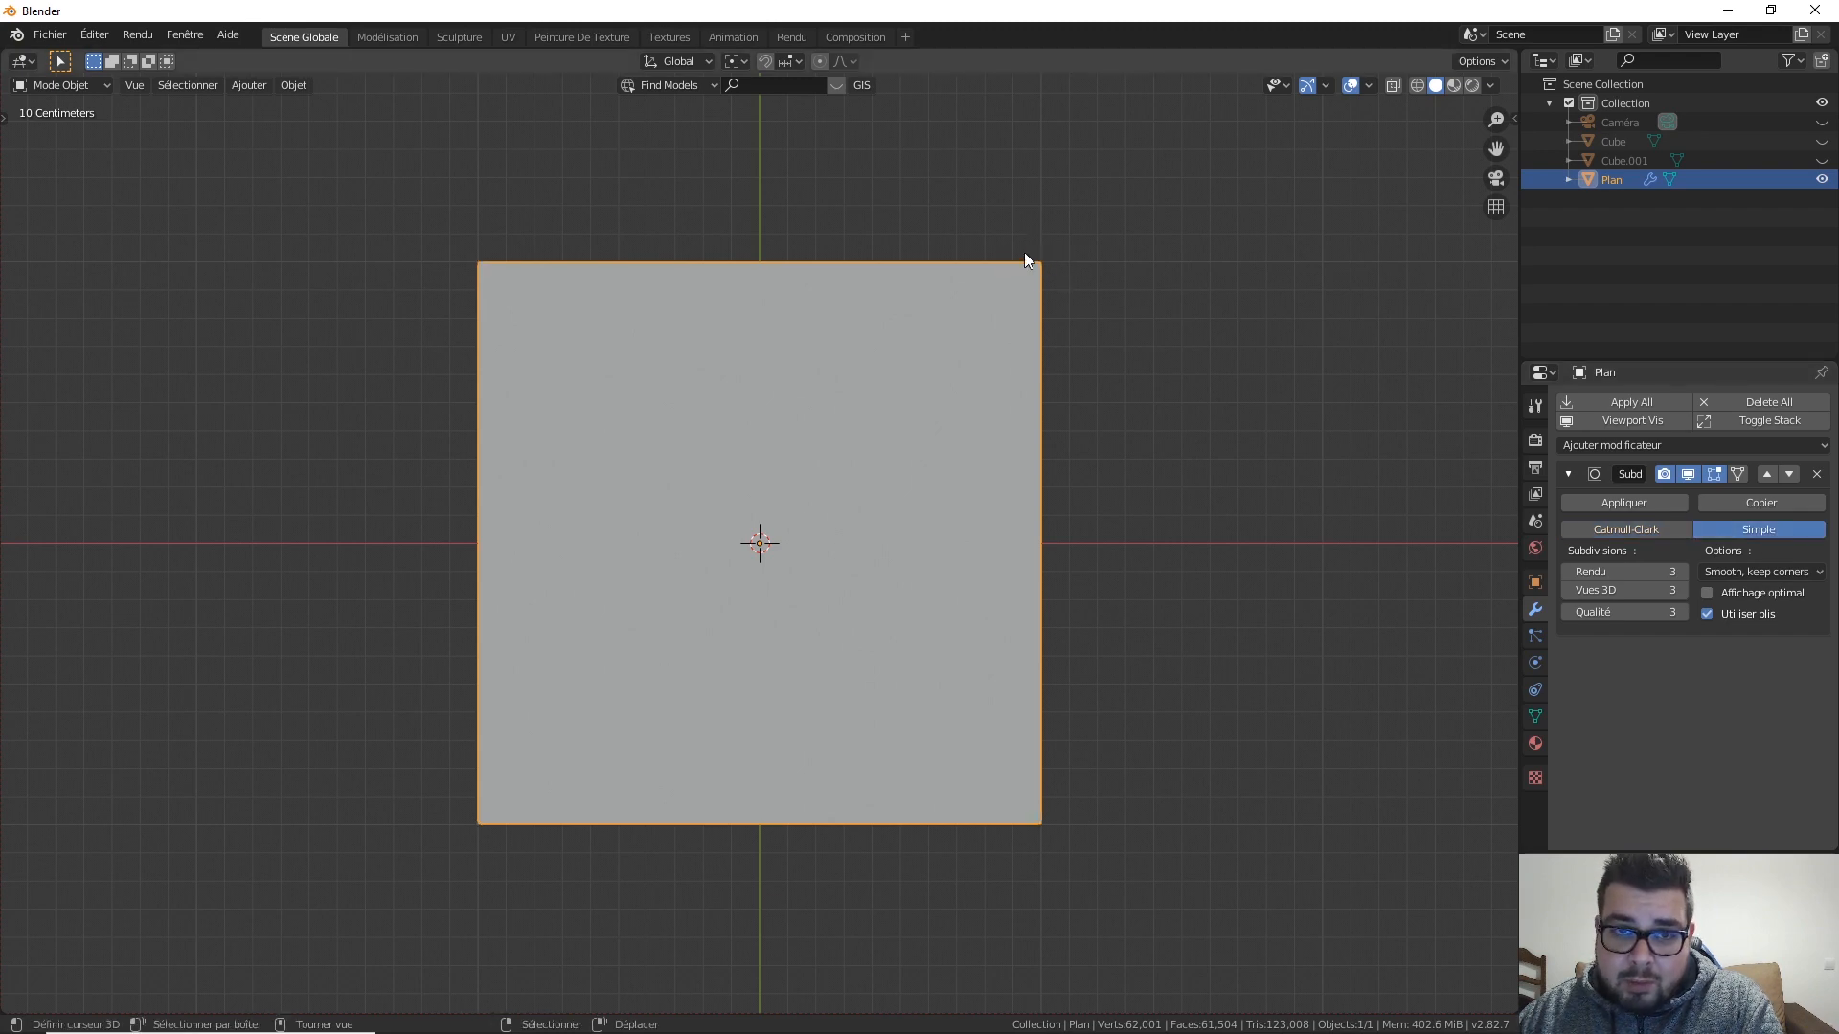
left_click(1679, 530)
left_click(1743, 531)
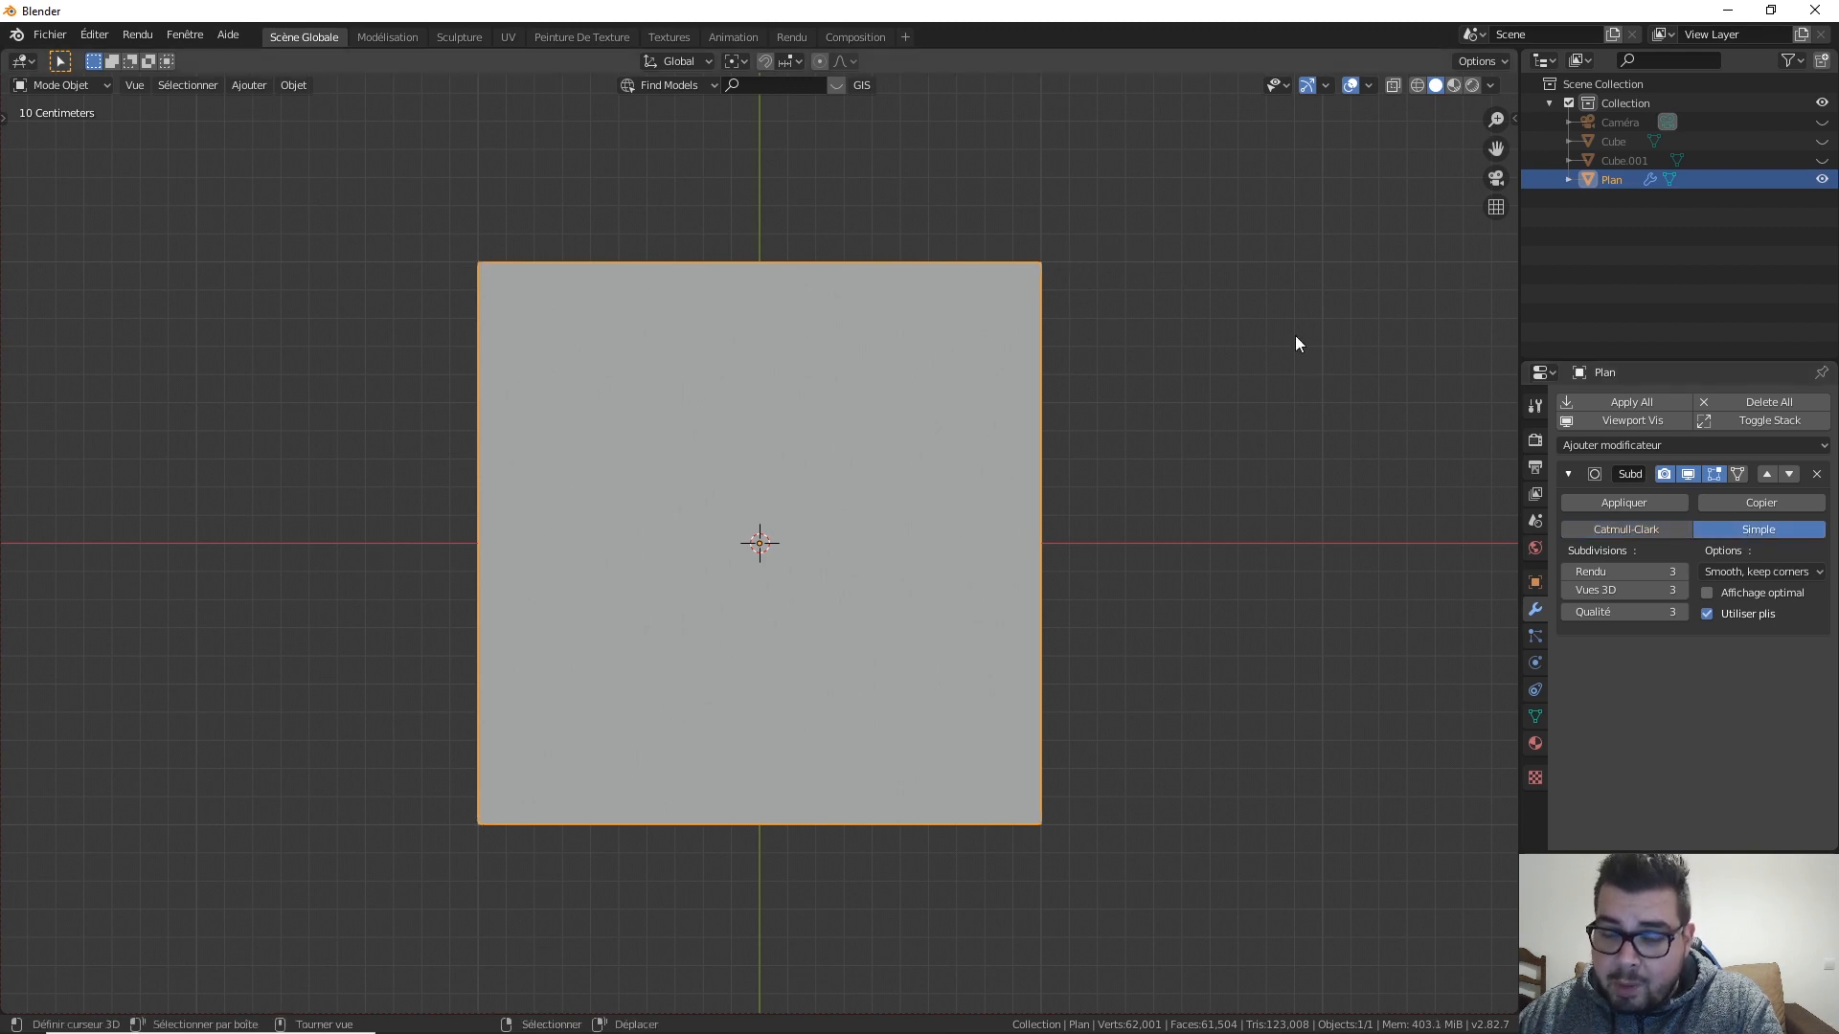
left_click(1666, 504)
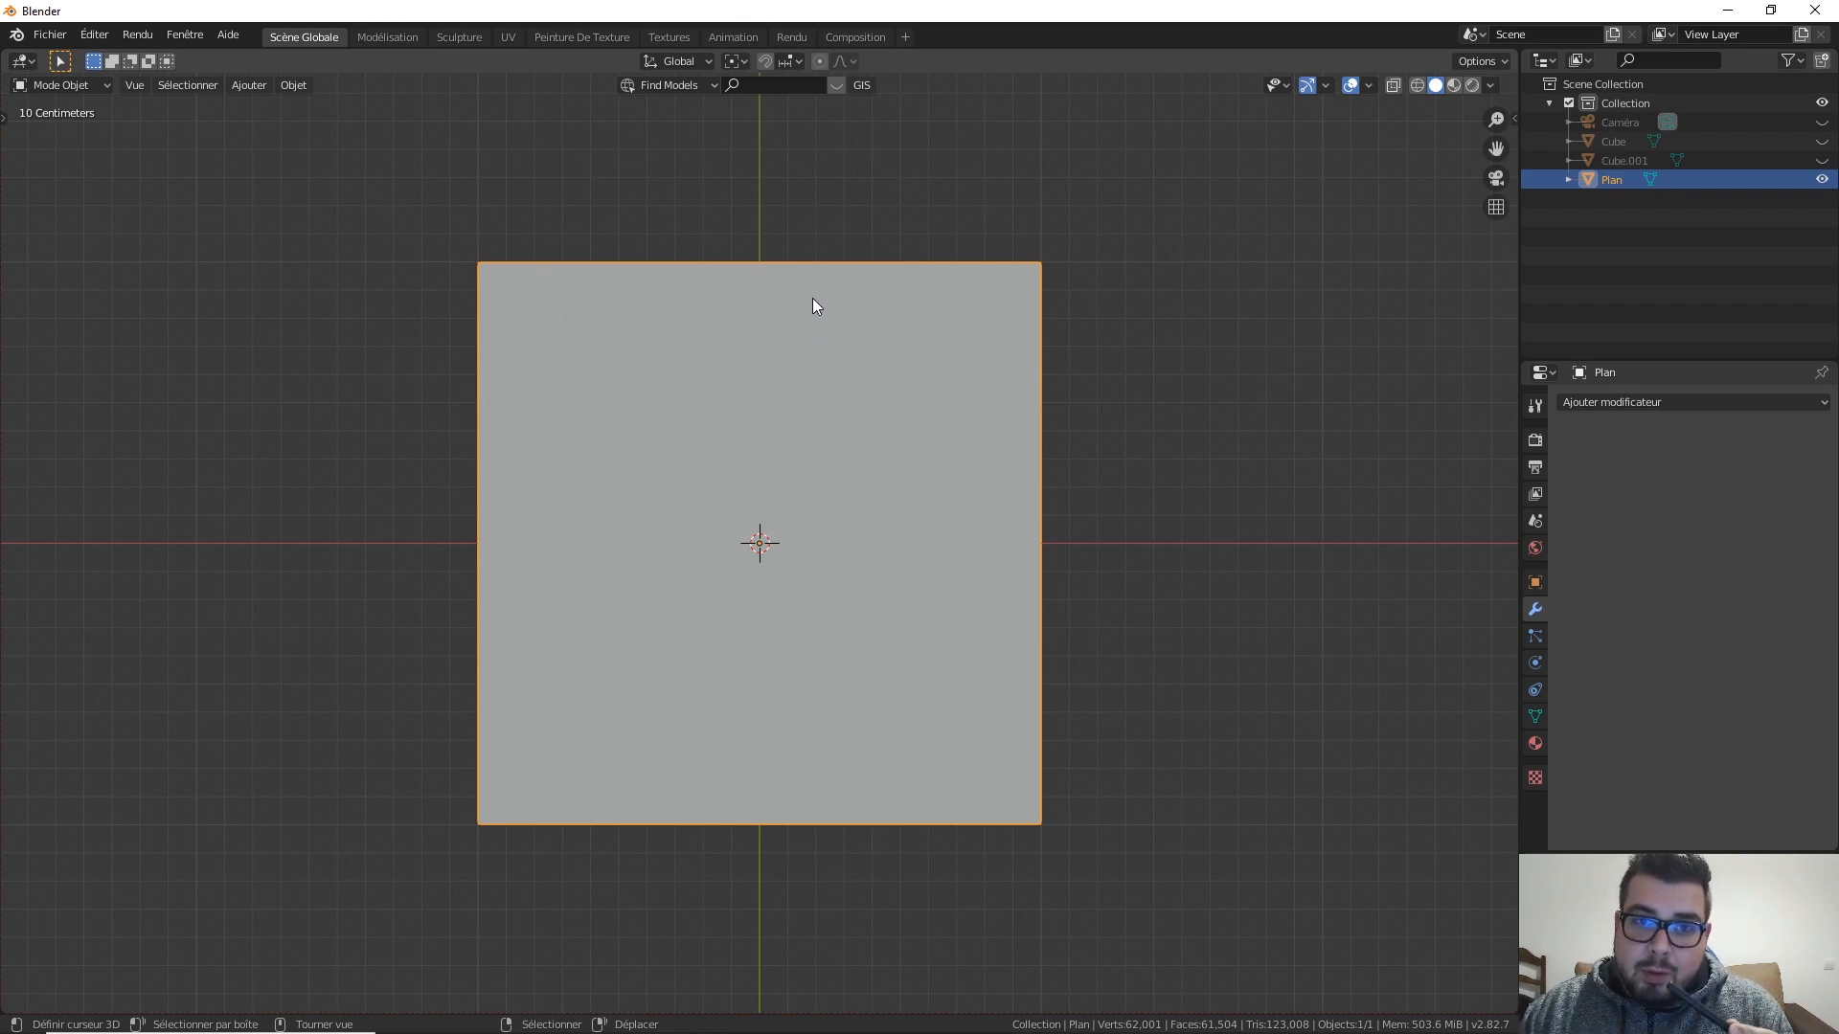
Step: Switch to the sculpting workspace in top view, check the stroke settings and set the SculptDraw brush radius to 25 px
left_click(445, 34)
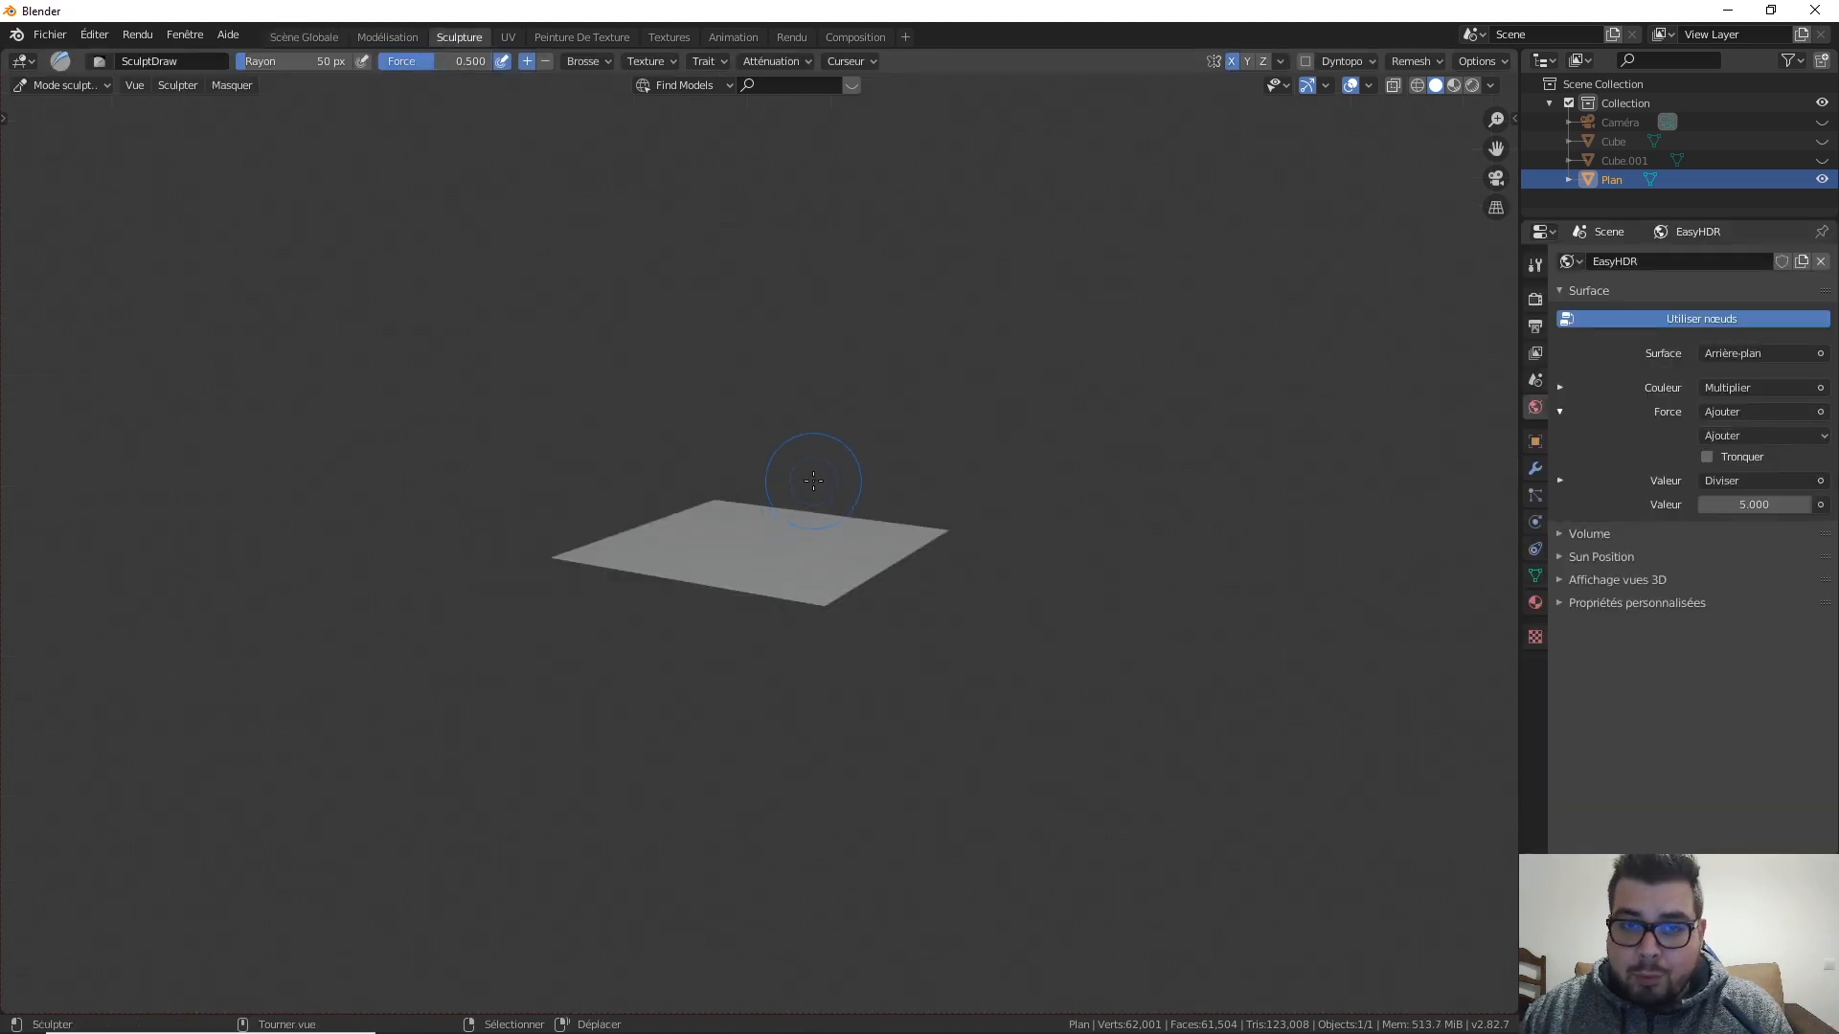
key("KP_7")
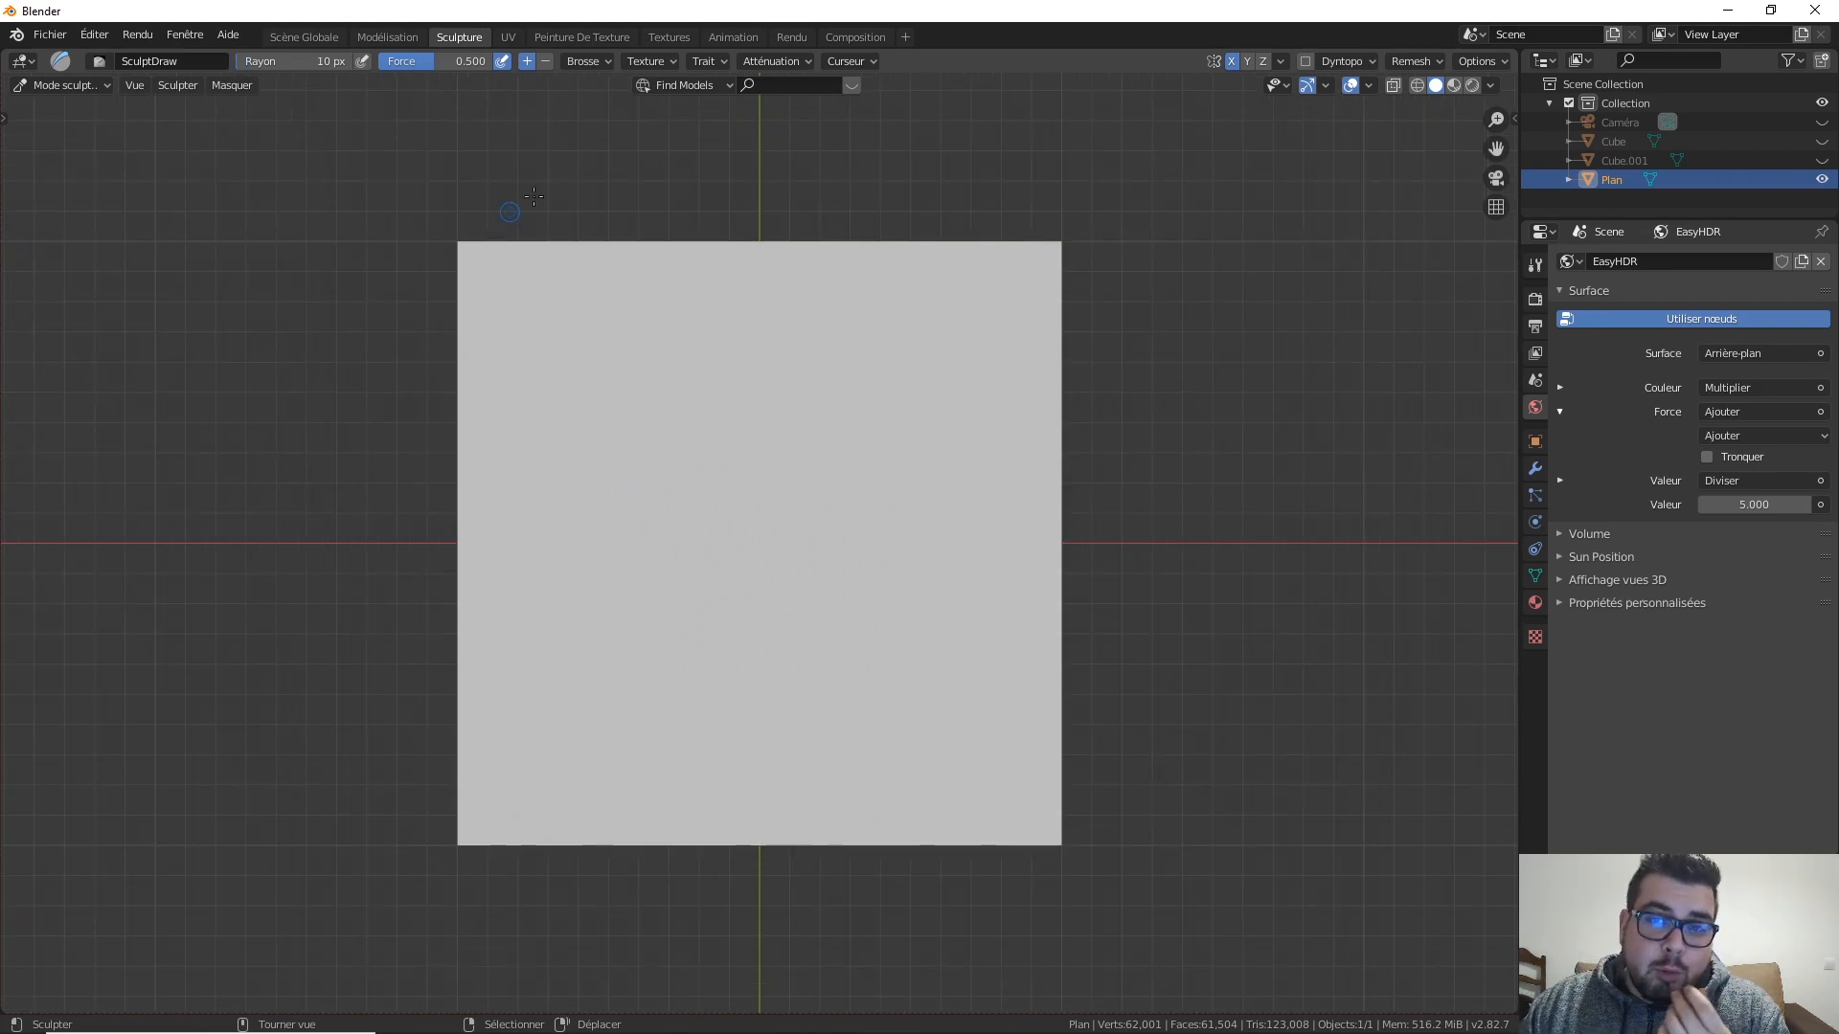
left_click(723, 61)
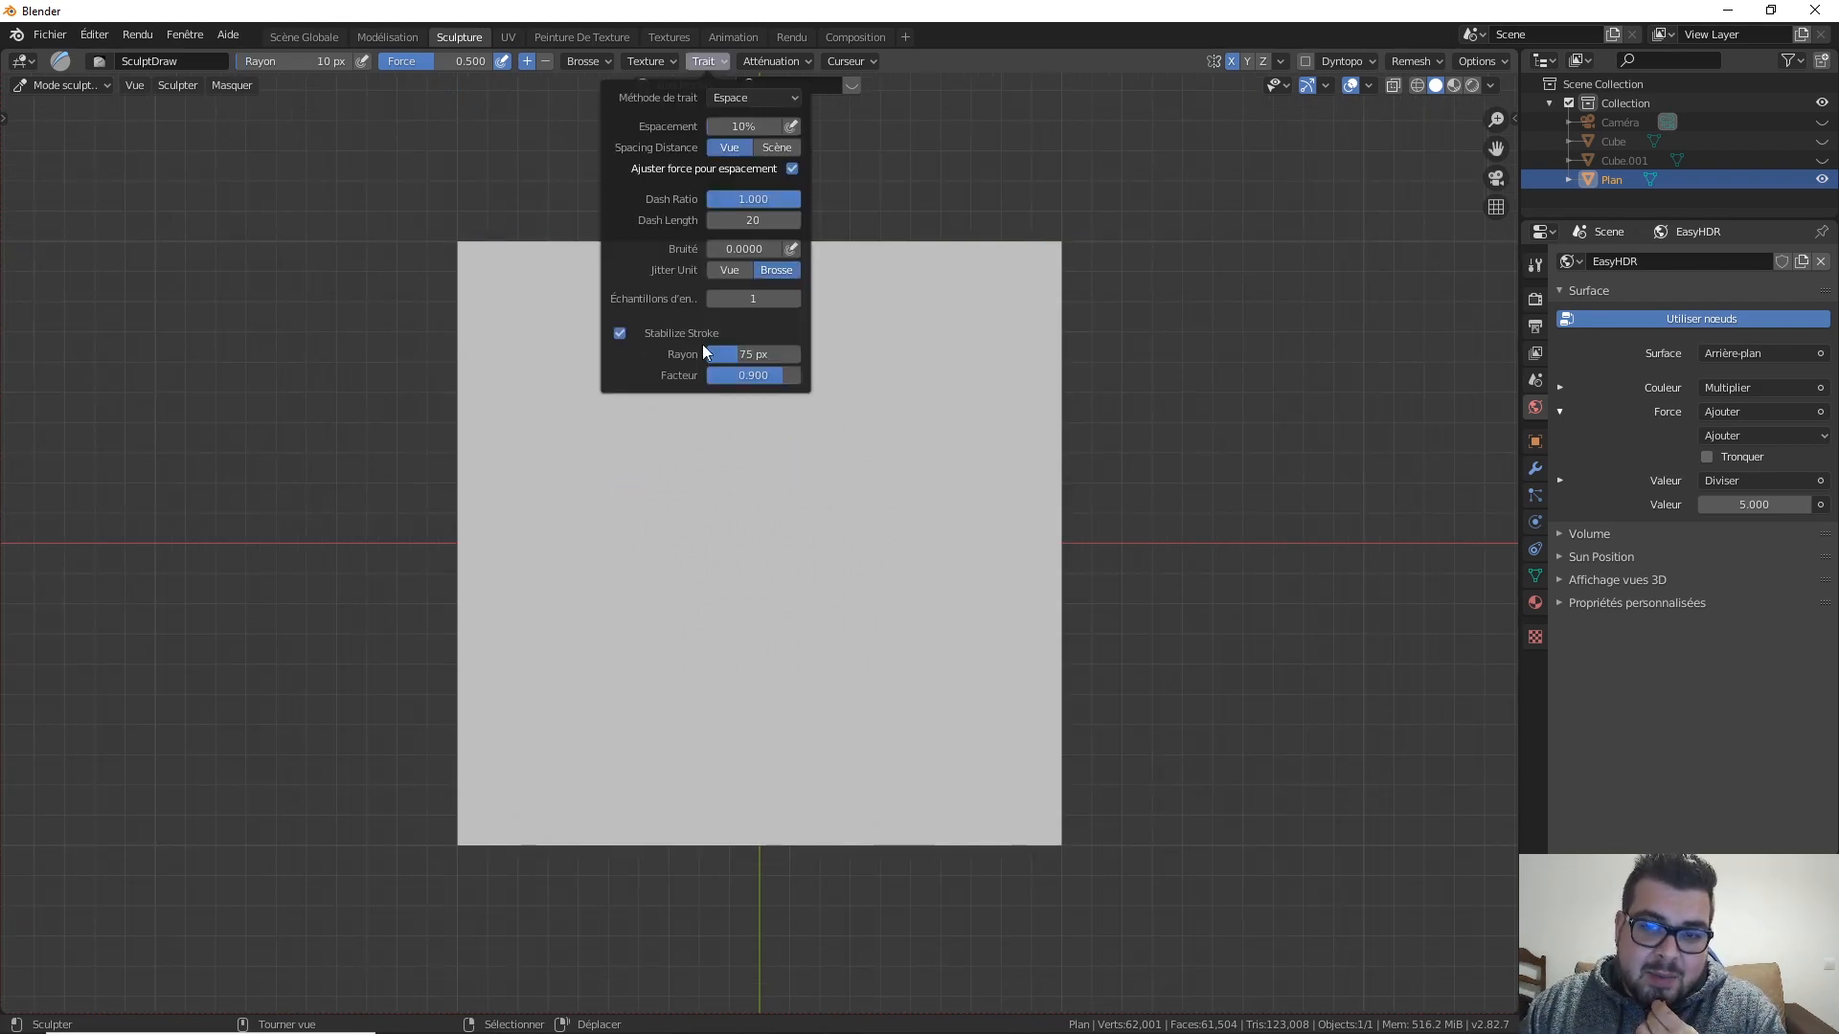
left_click(304, 55)
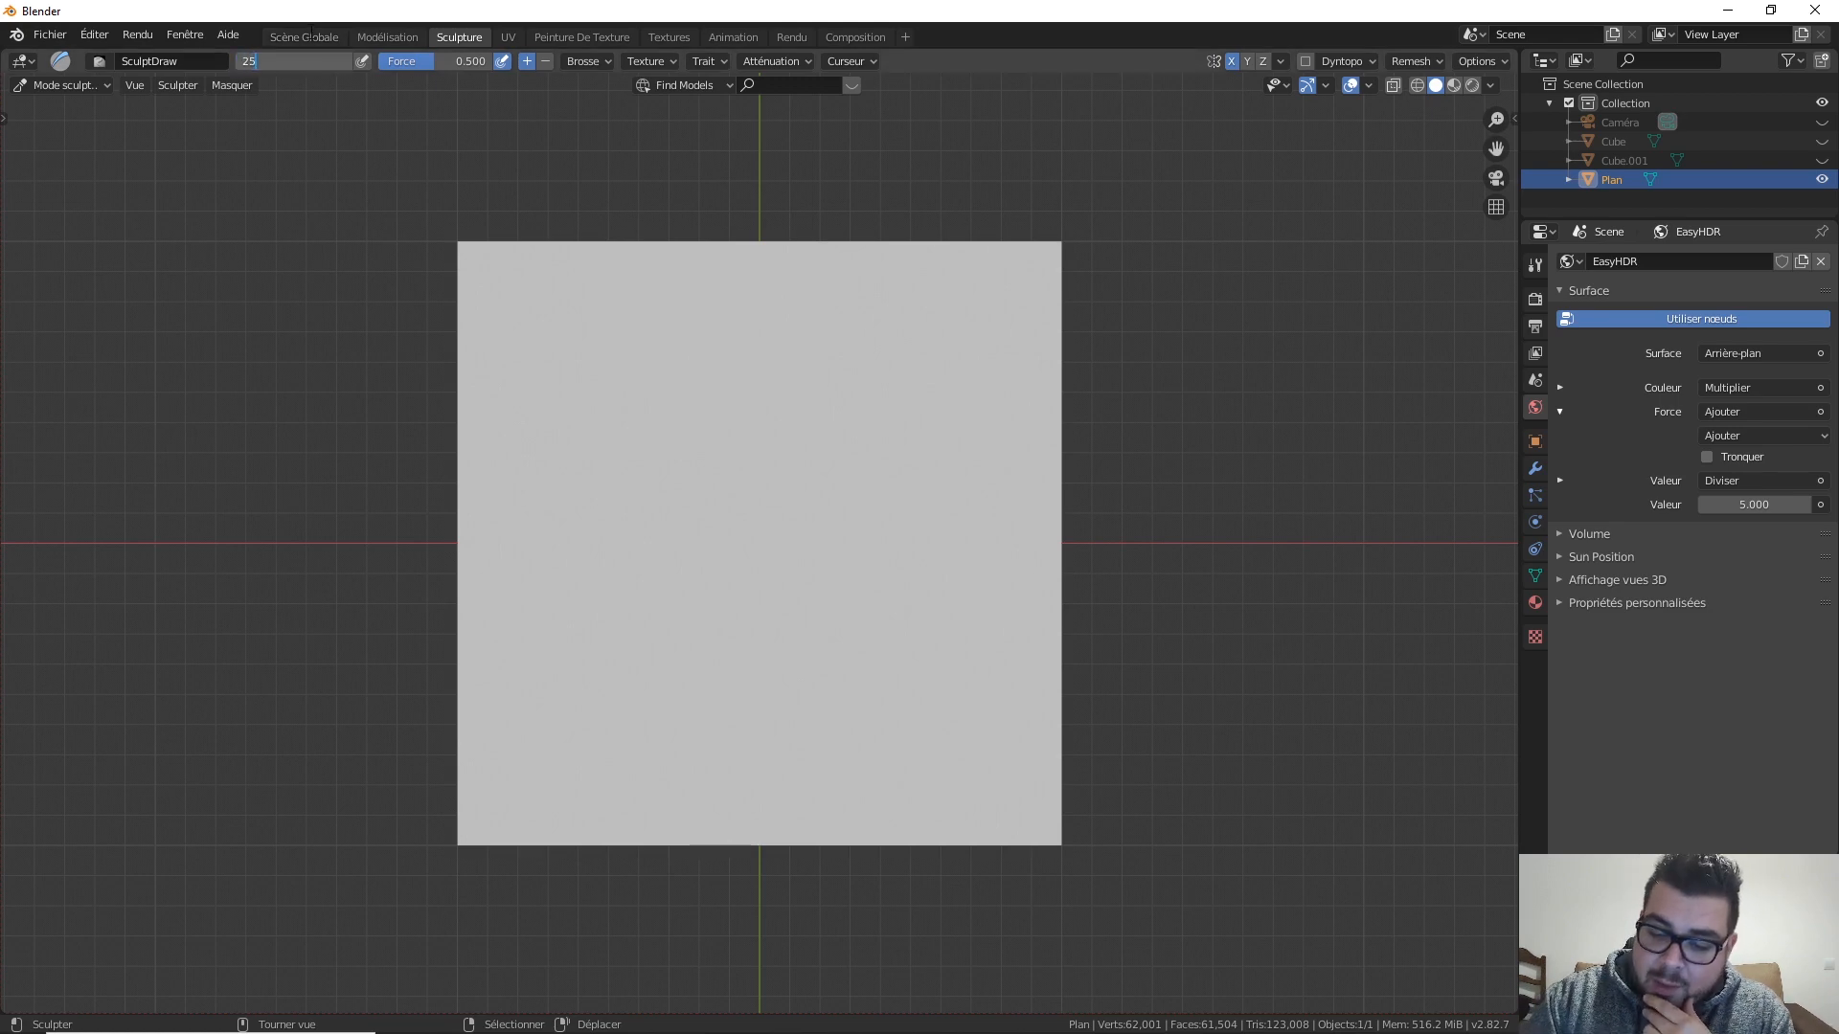
type("25")
key("Return")
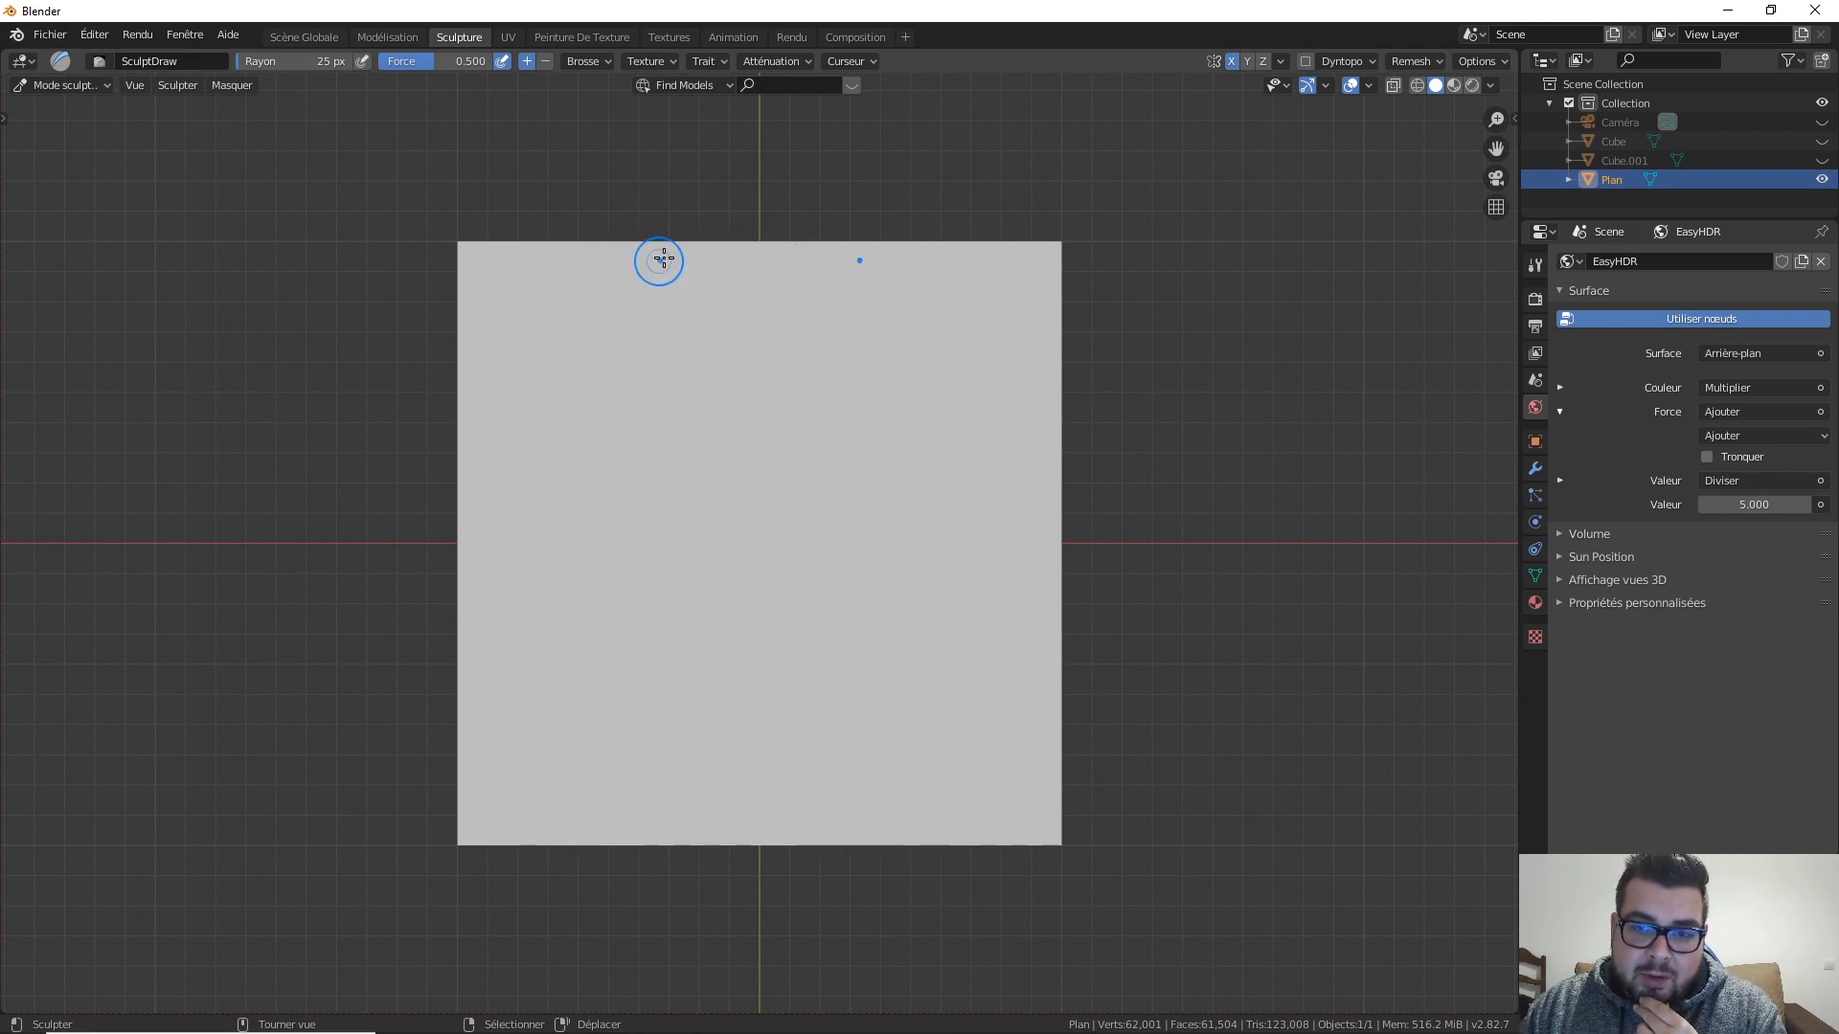
Step: Sculpt a raised curving stroke, mirrored across X, from the plane's upper edge through a crossing below centre to its lower edge
mouse_move(713, 243)
left_mouse_down()
mouse_move(615, 357)
mouse_move(690, 546)
mouse_move(722, 837)
mouse_move(691, 1010)
left_mouse_up()
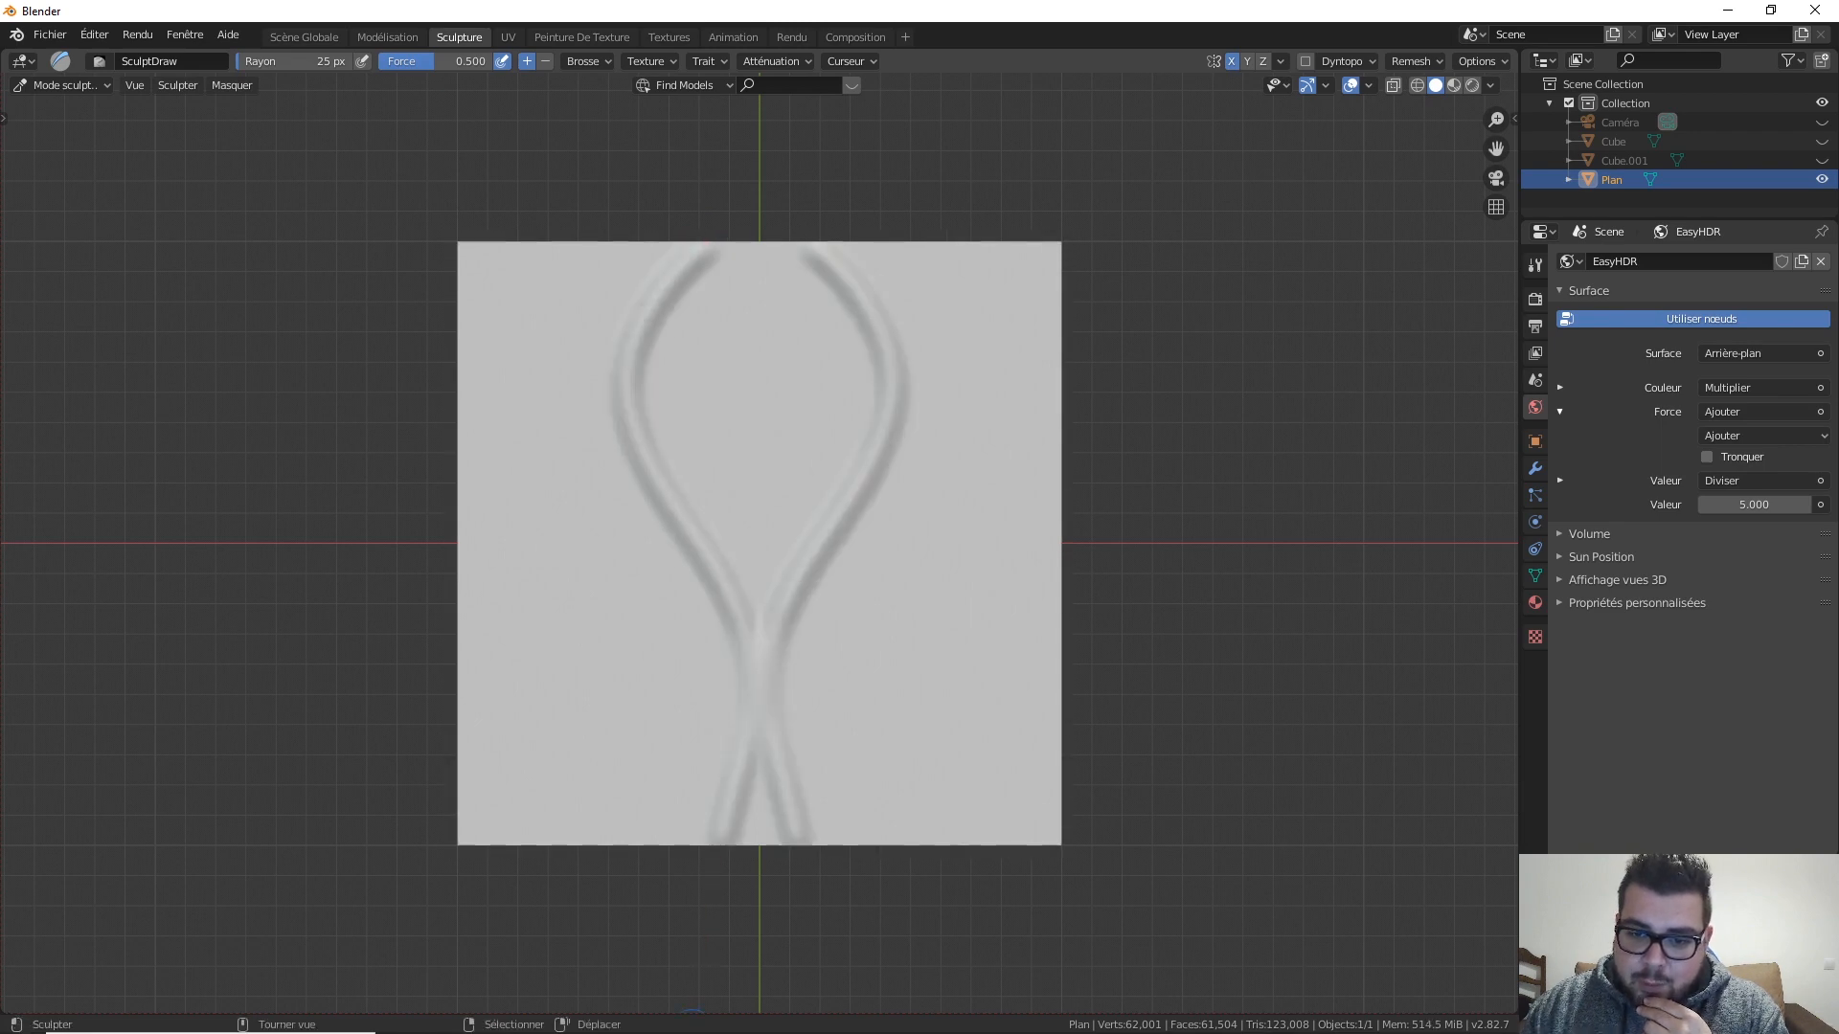
mouse_move(692, 1032)
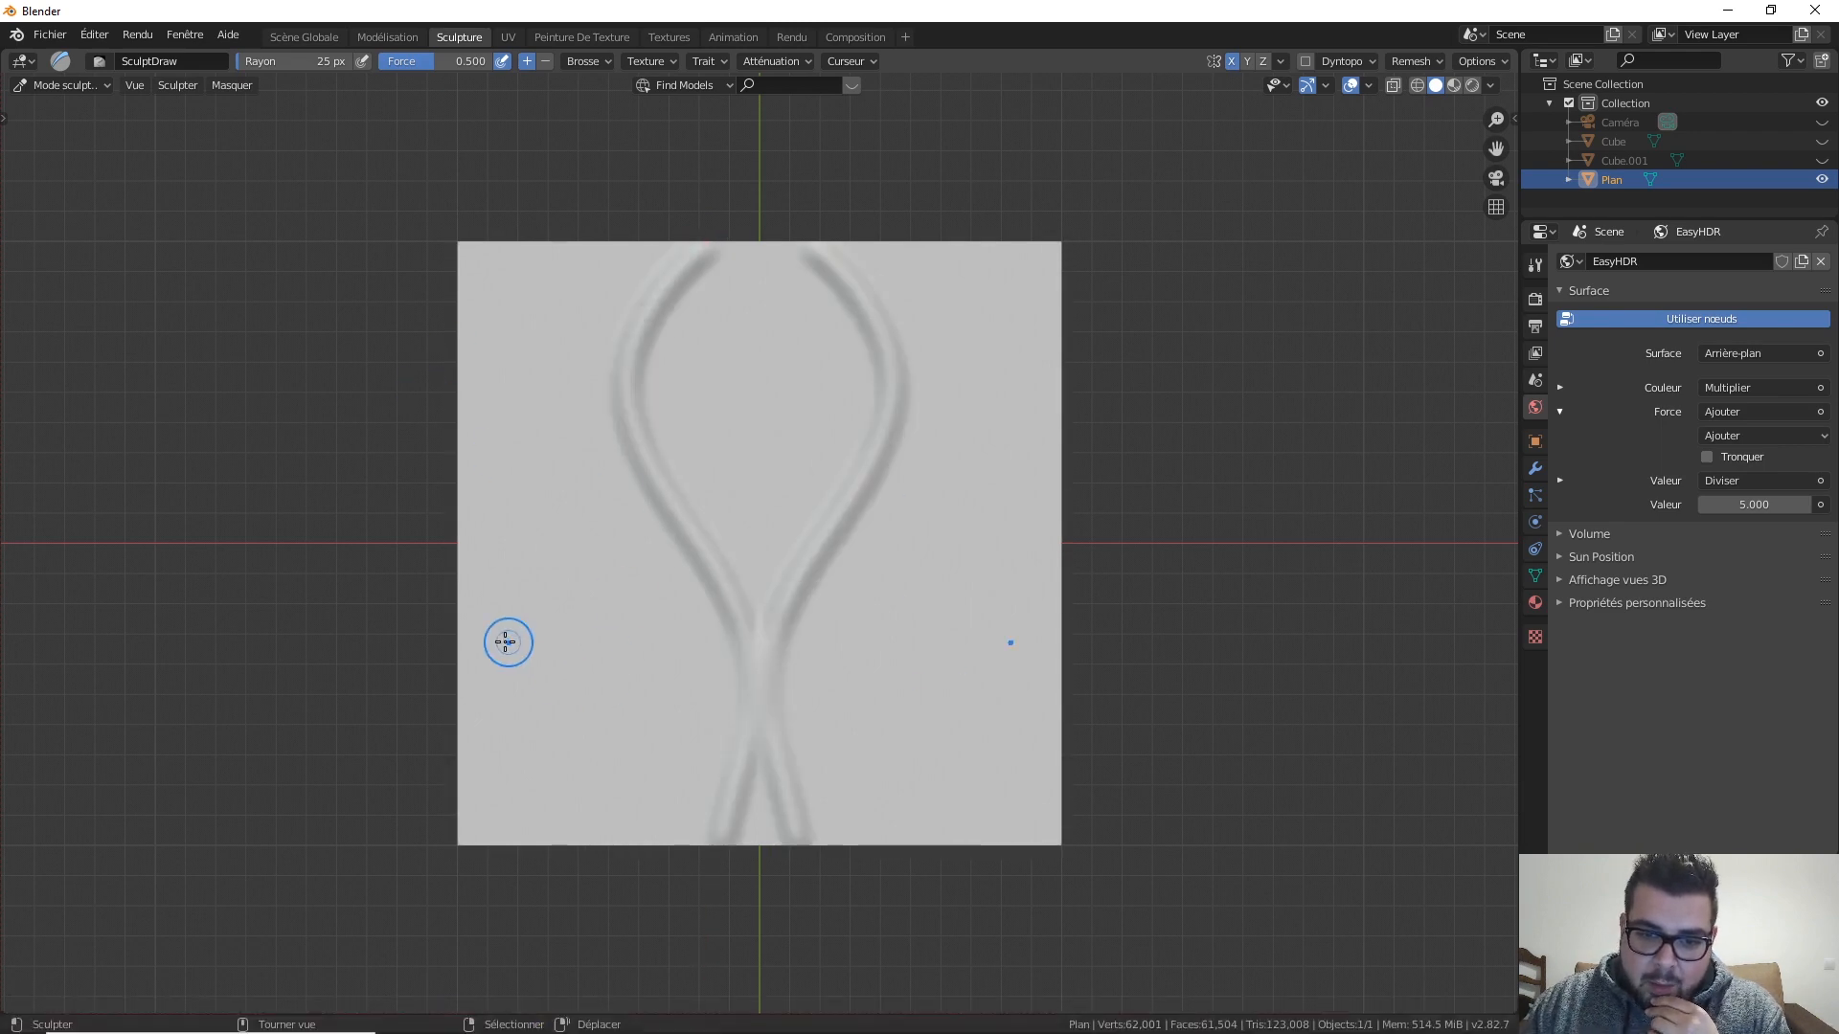
Step: Sculpt mirrored raised ornaments: lower side spirals, upper side arcs, a pointed central motif with an inner chevron, short upper-edge strokes and curves flanking the crossing
mouse_move(459, 613)
left_mouse_down()
mouse_move(531, 577)
mouse_move(661, 743)
mouse_move(488, 817)
mouse_move(488, 644)
mouse_move(599, 728)
mouse_move(587, 767)
left_mouse_up()
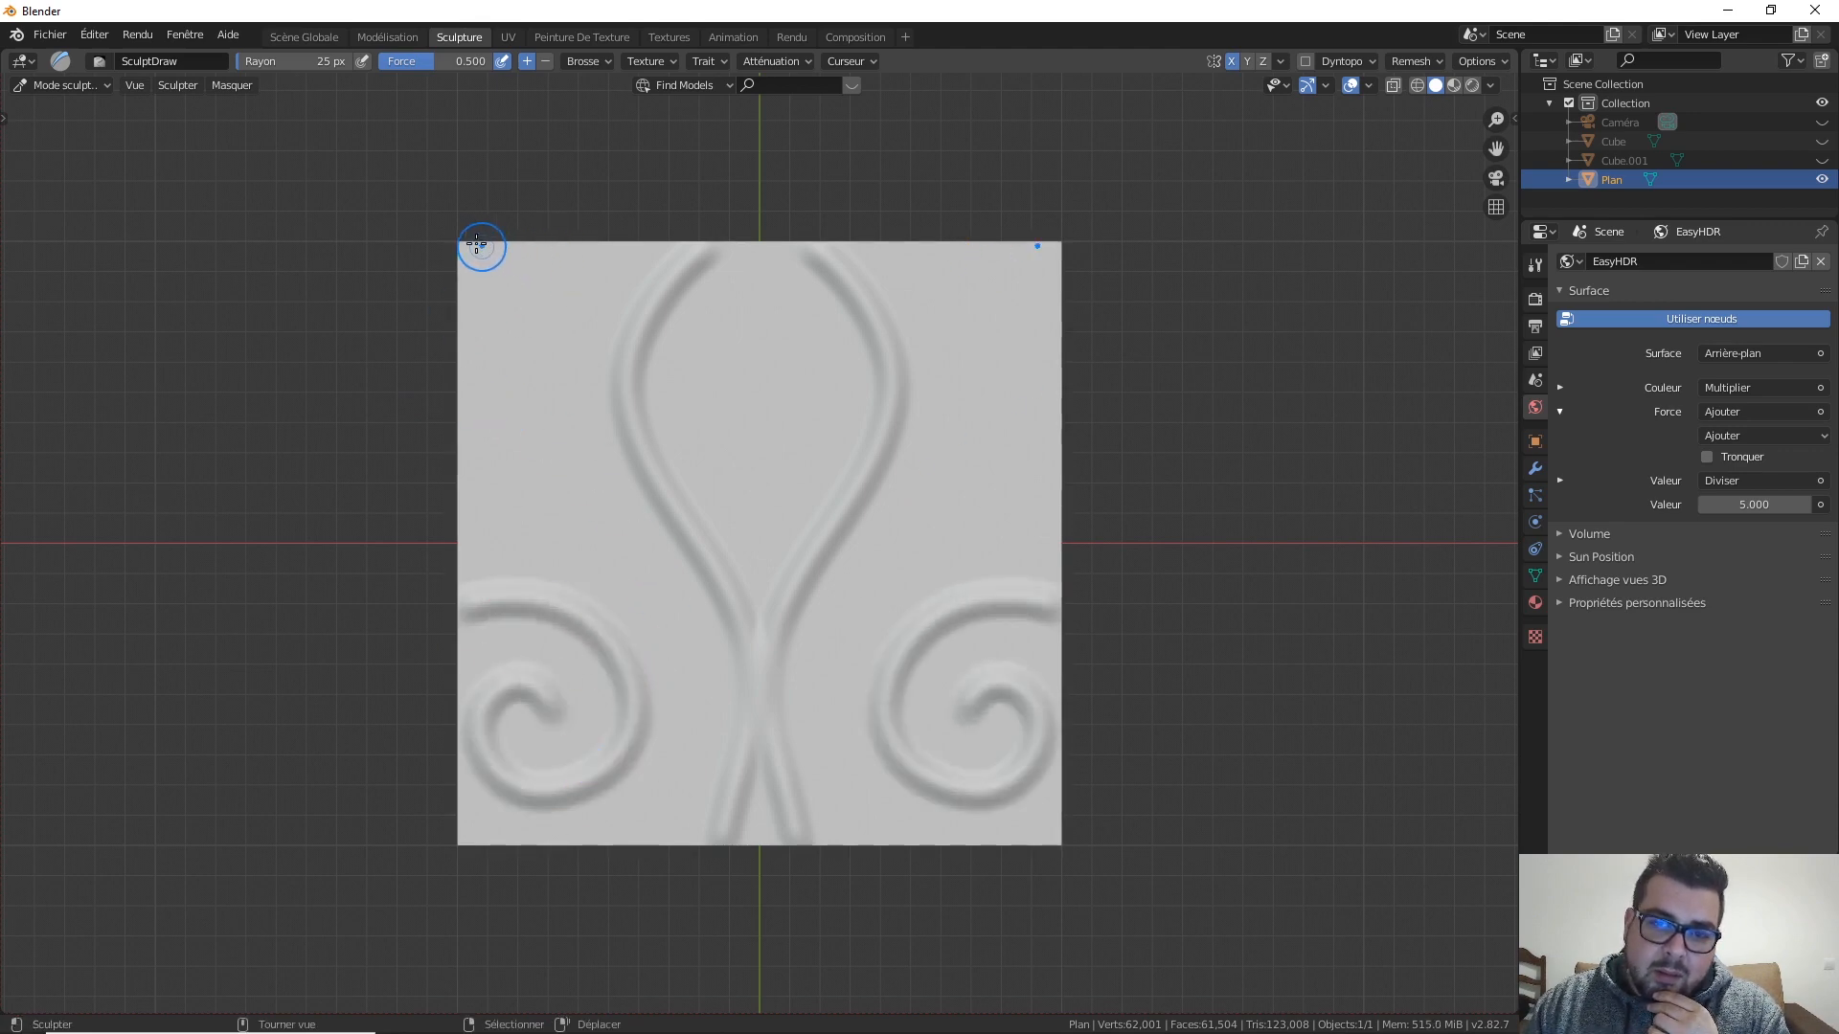
mouse_move(457, 242)
left_mouse_down()
mouse_move(570, 365)
mouse_move(561, 497)
mouse_move(440, 525)
mouse_move(336, 487)
left_mouse_up()
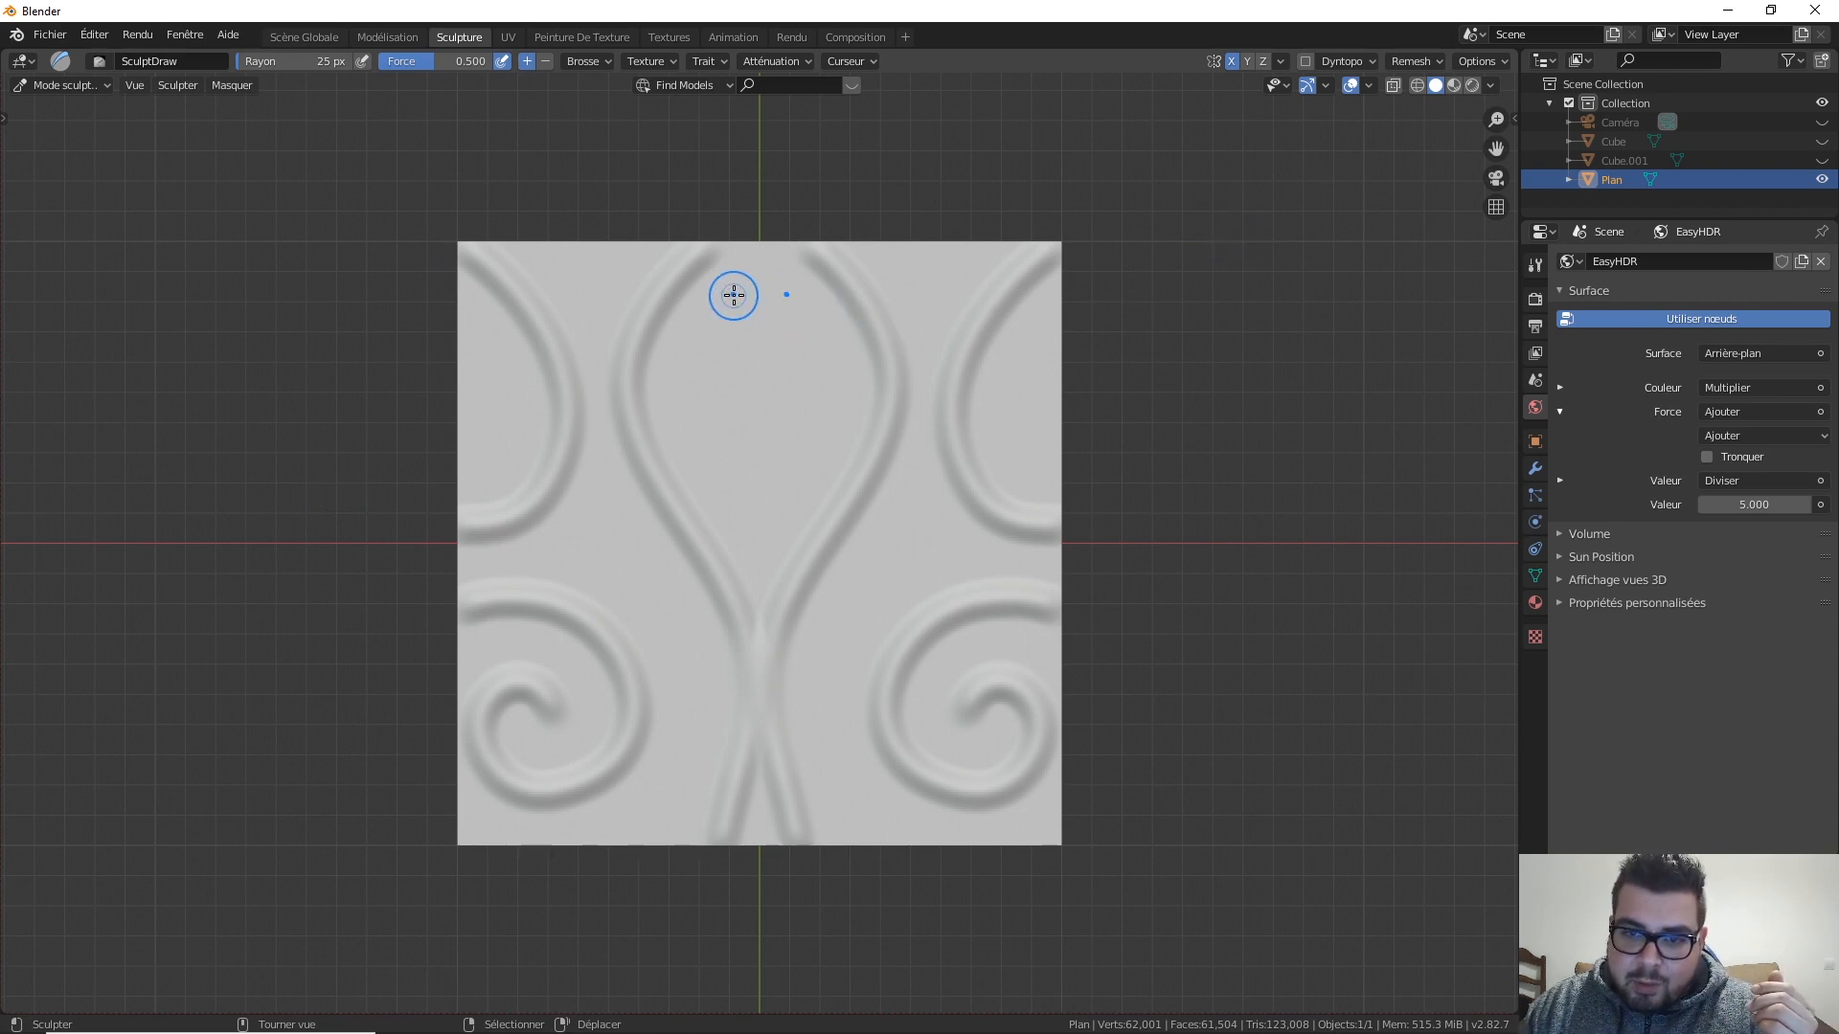
mouse_move(734, 293)
left_mouse_down()
mouse_move(681, 390)
mouse_move(708, 465)
mouse_move(775, 550)
mouse_move(786, 607)
left_mouse_up()
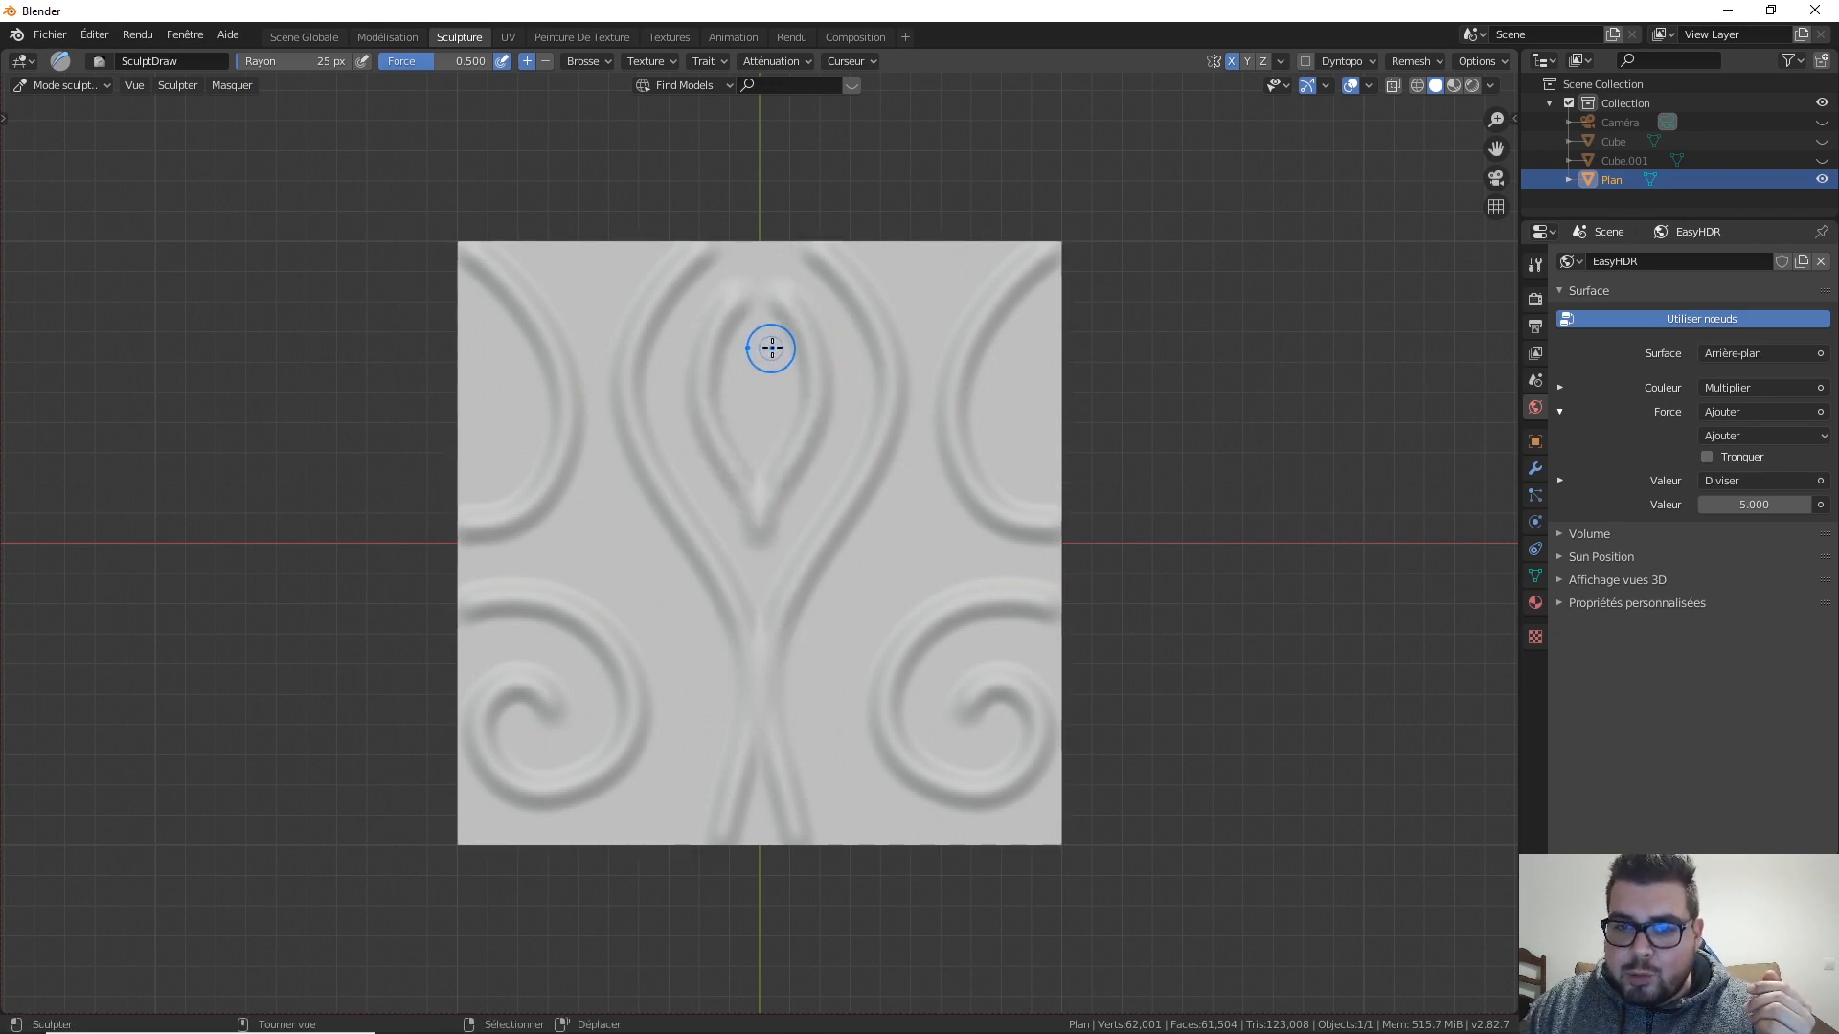
left_click_drag(771, 348, 660, 454)
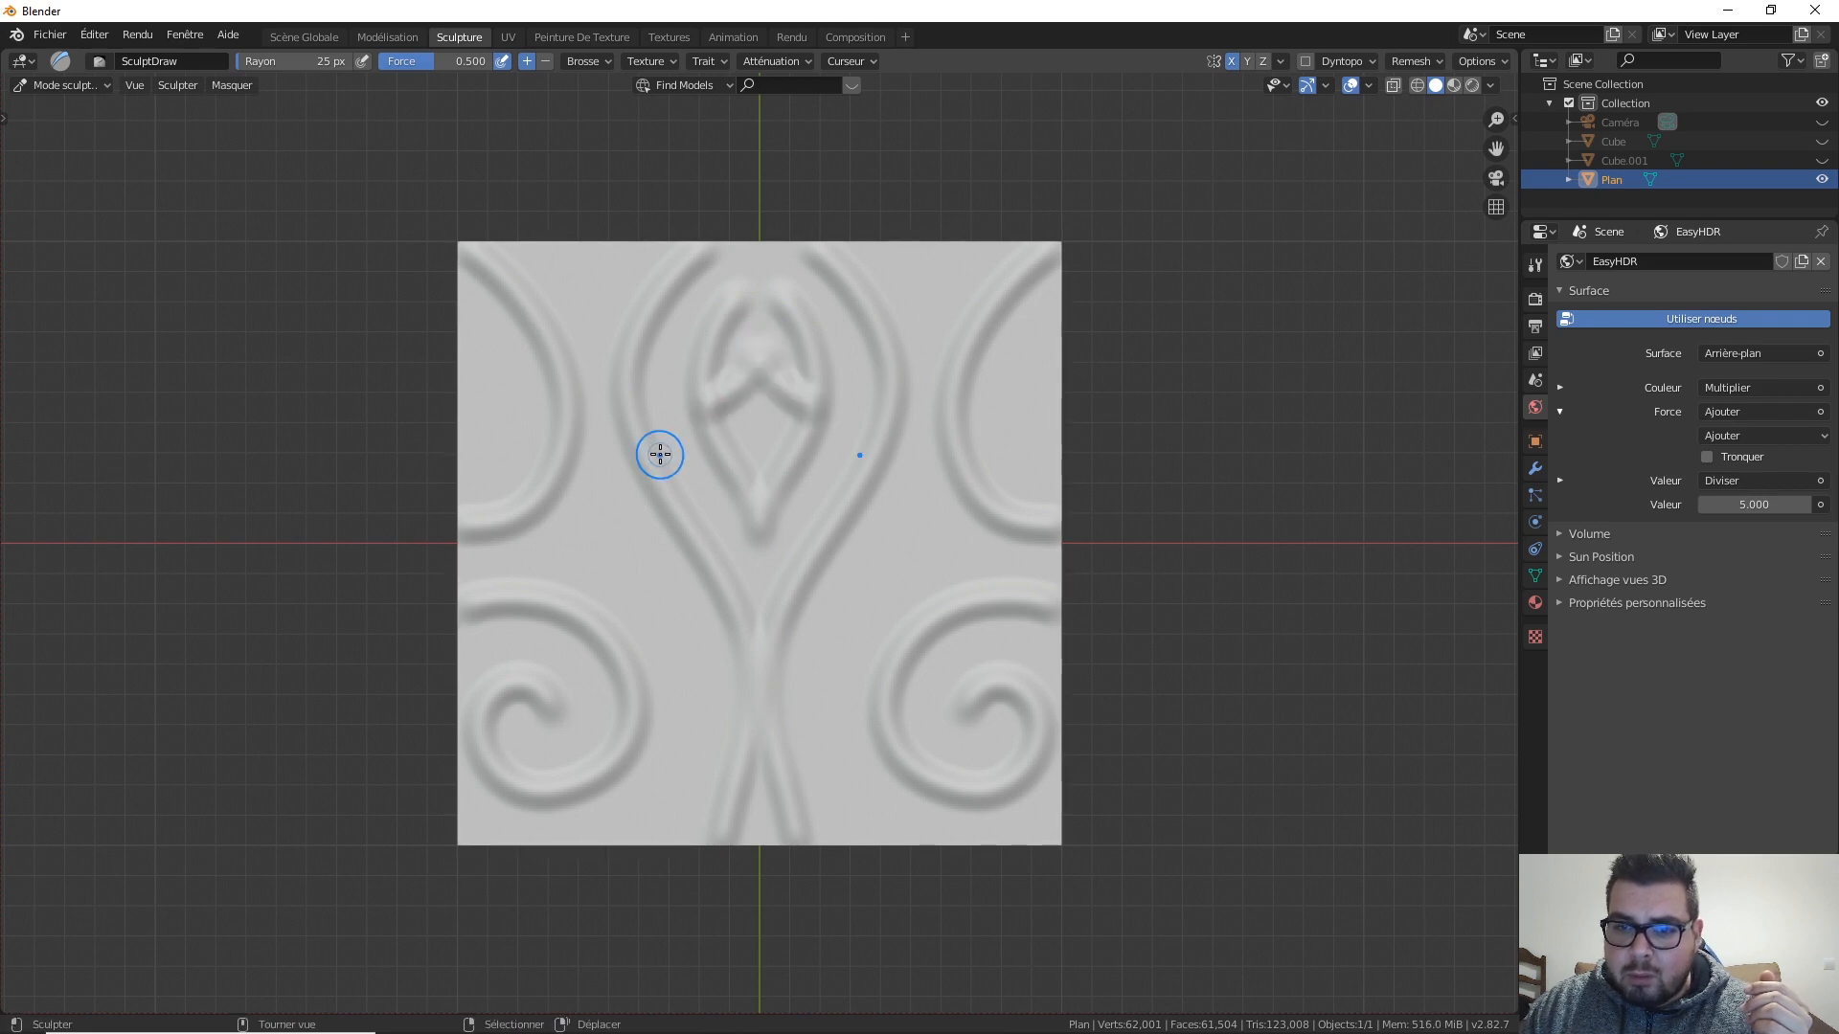
left_click_drag(743, 276, 746, 172)
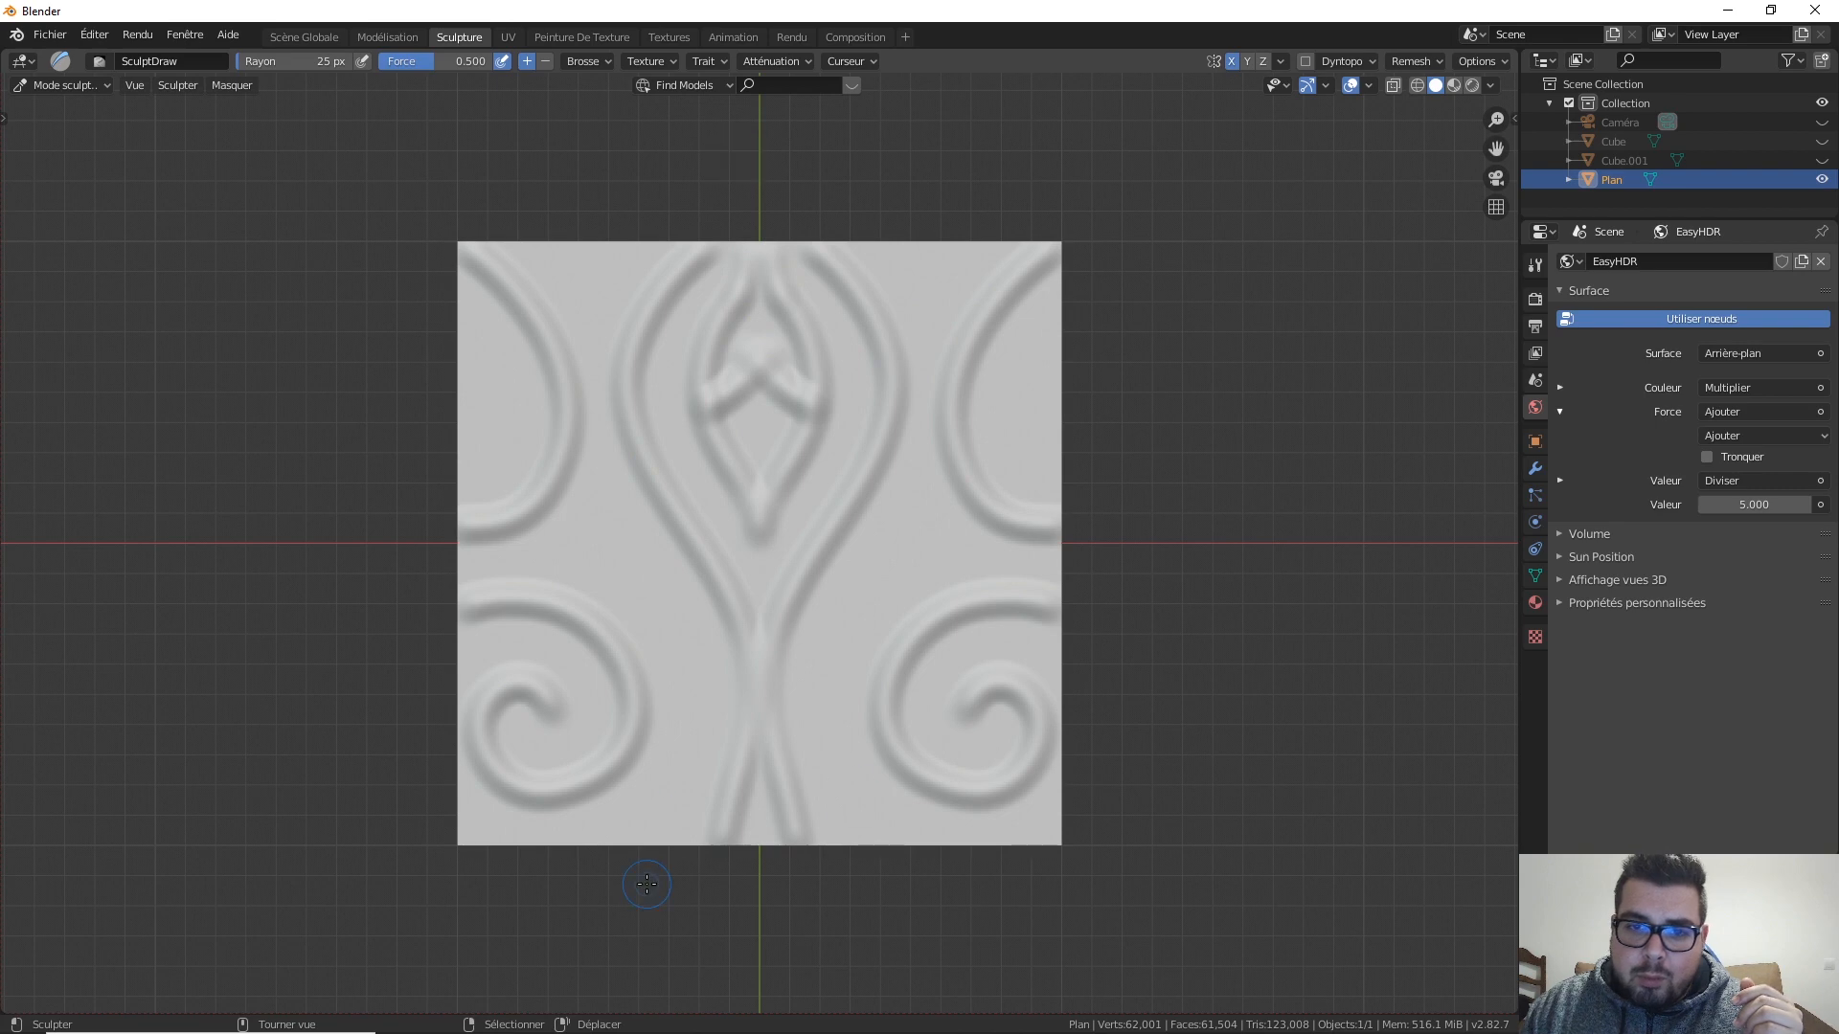
mouse_move(571, 240)
left_mouse_down()
mouse_move(563, 310)
mouse_move(638, 327)
left_mouse_up()
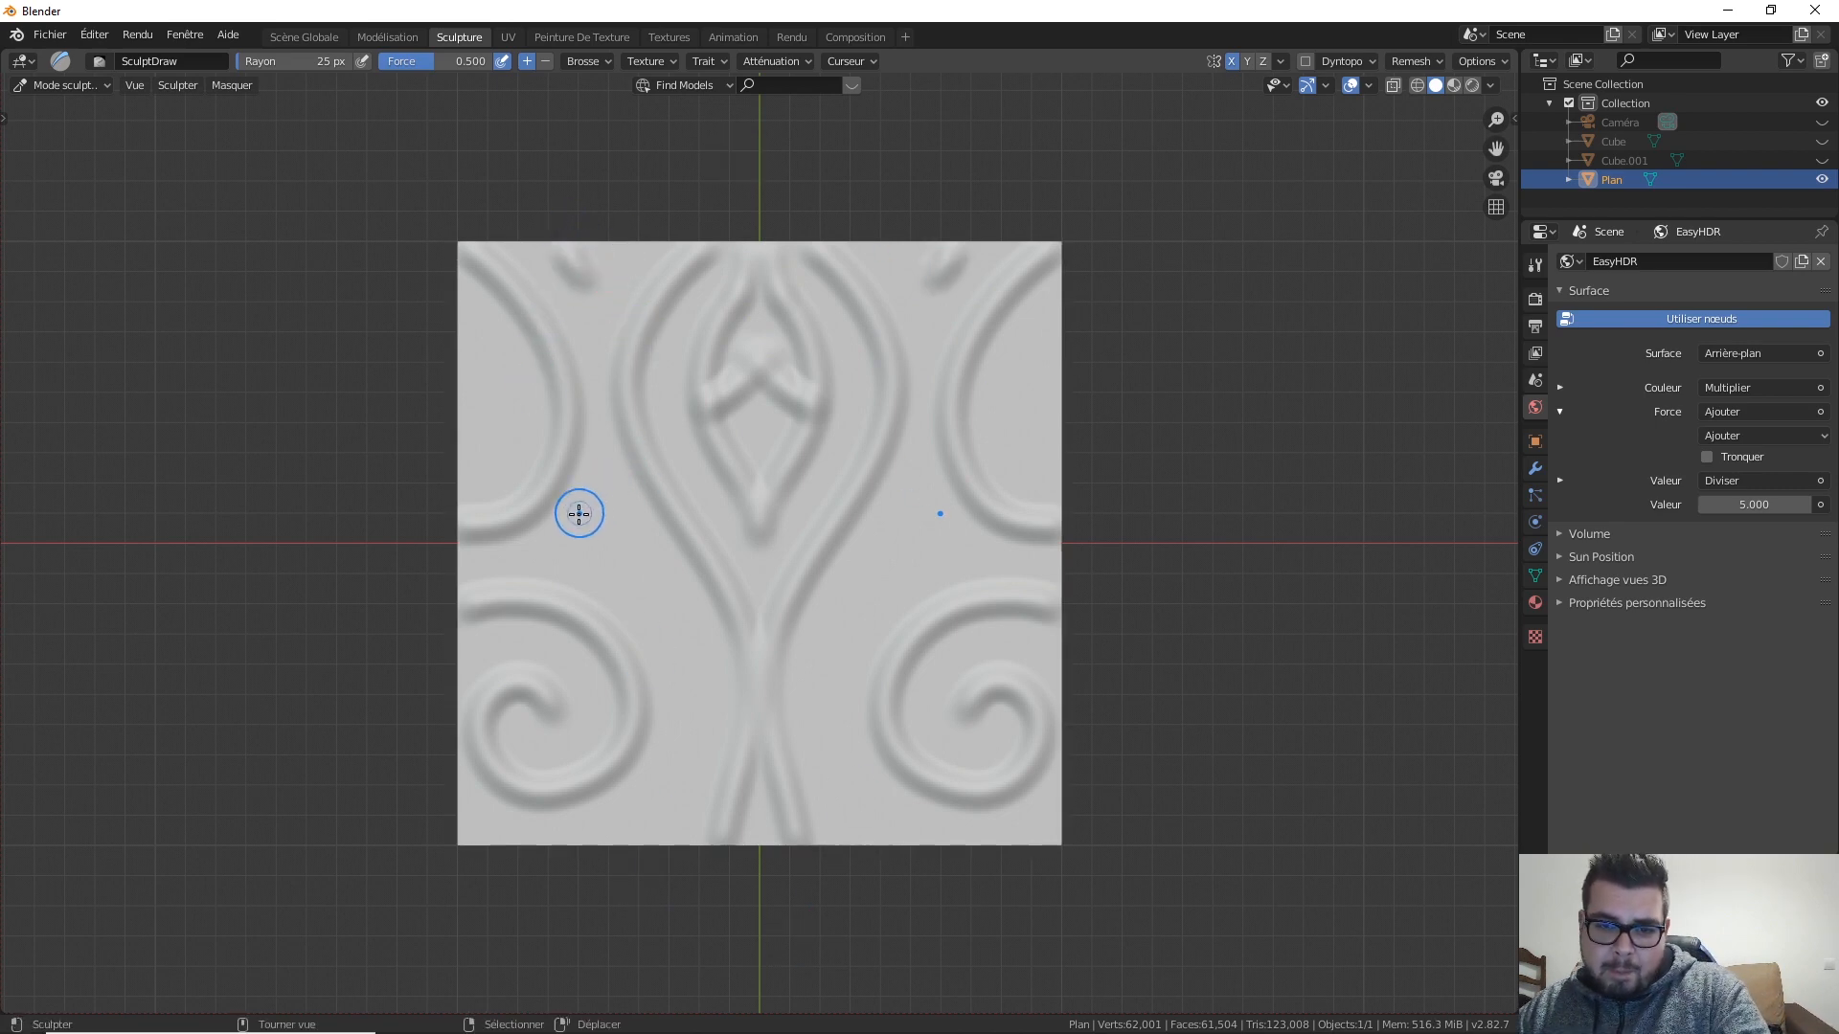
mouse_move(572, 519)
left_mouse_down()
mouse_move(587, 502)
mouse_move(579, 522)
mouse_move(645, 567)
mouse_move(730, 686)
mouse_move(698, 779)
mouse_move(541, 989)
left_mouse_up()
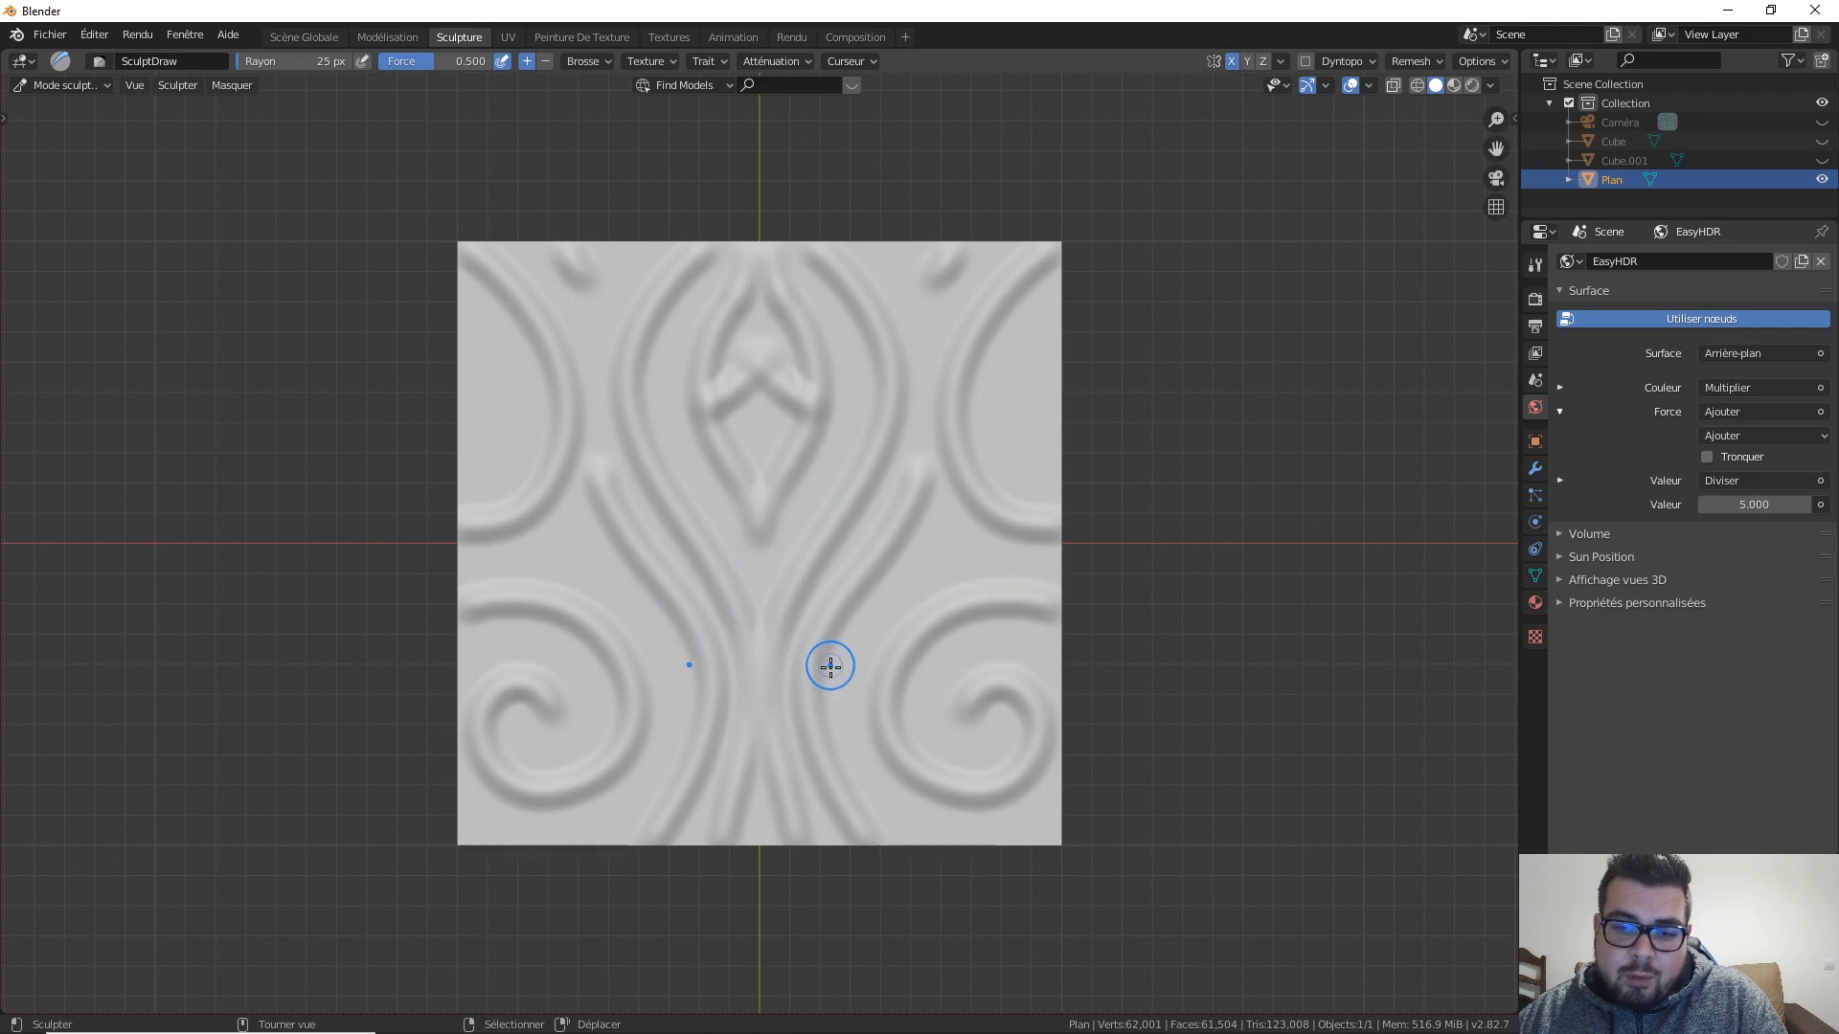
Step: Examine the sculpted relief at an angle, from above and through the camera, and check the viewport shading settings
mouse_move(830, 660)
middle_mouse_down()
mouse_move(874, 550)
mouse_move(767, 514)
mouse_move(808, 476)
mouse_move(842, 533)
middle_mouse_up()
key("KP_7")
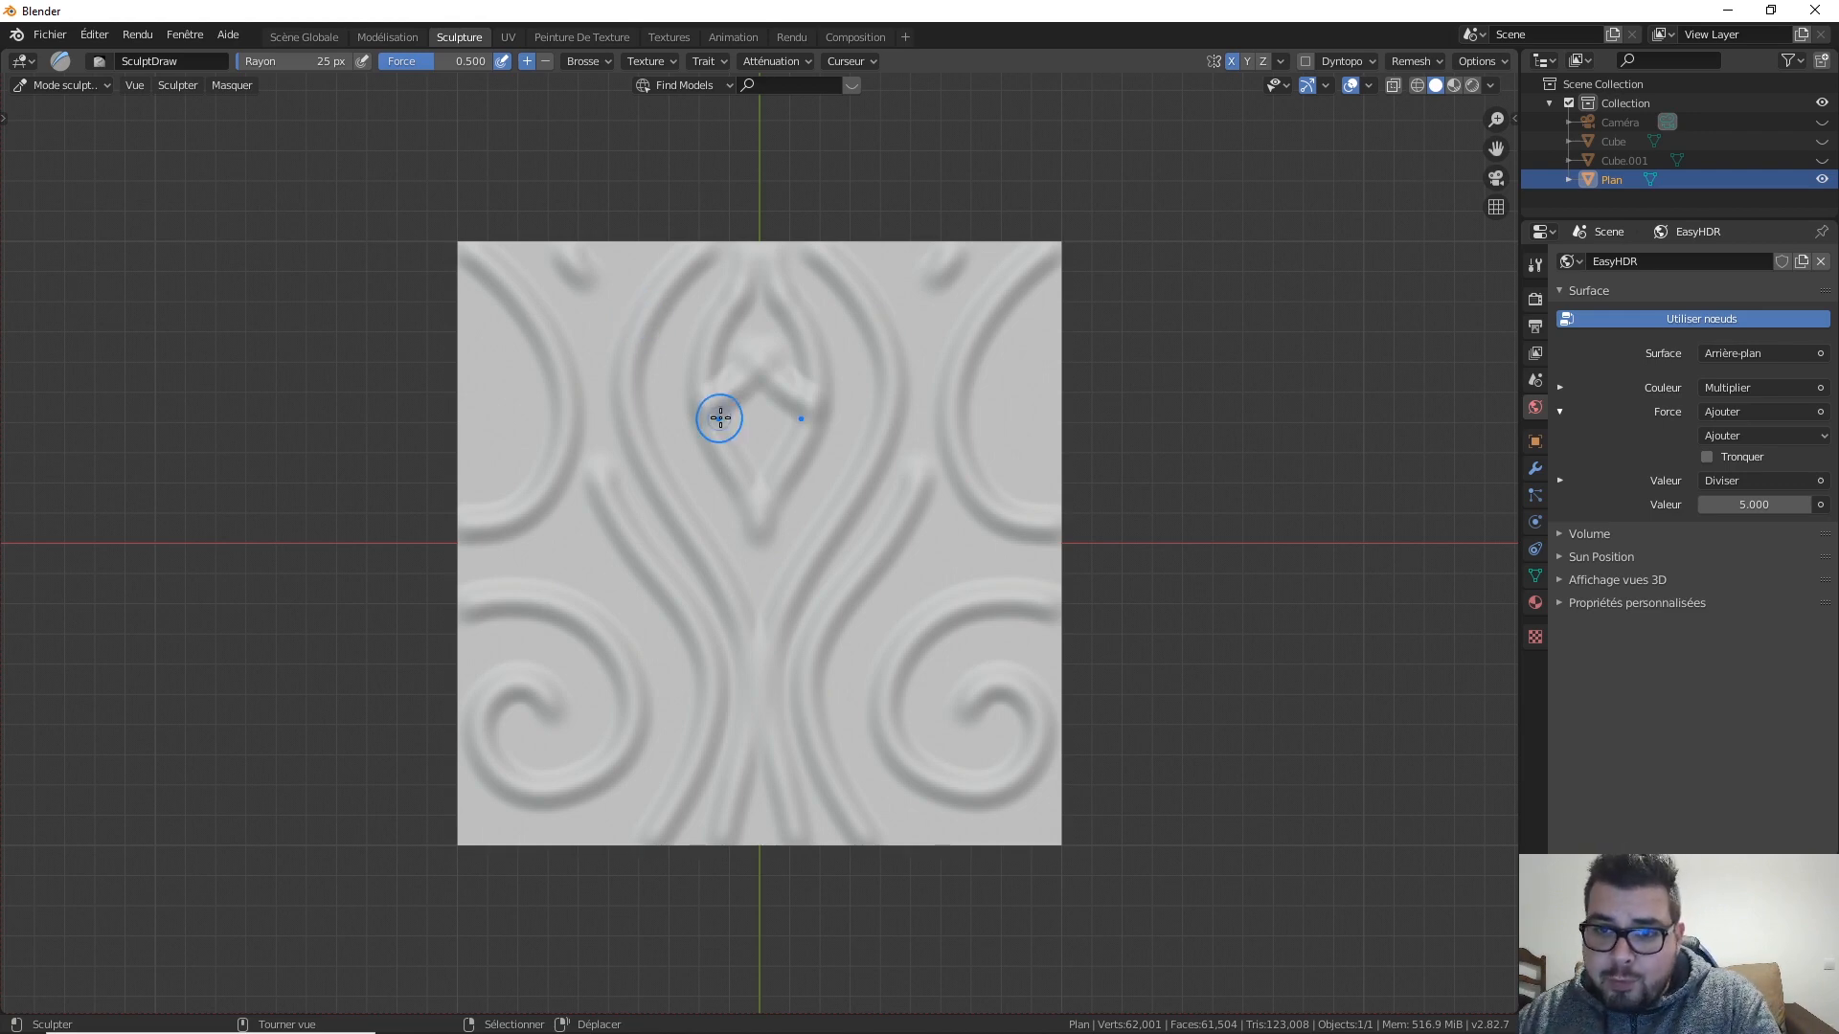
key("KP_0")
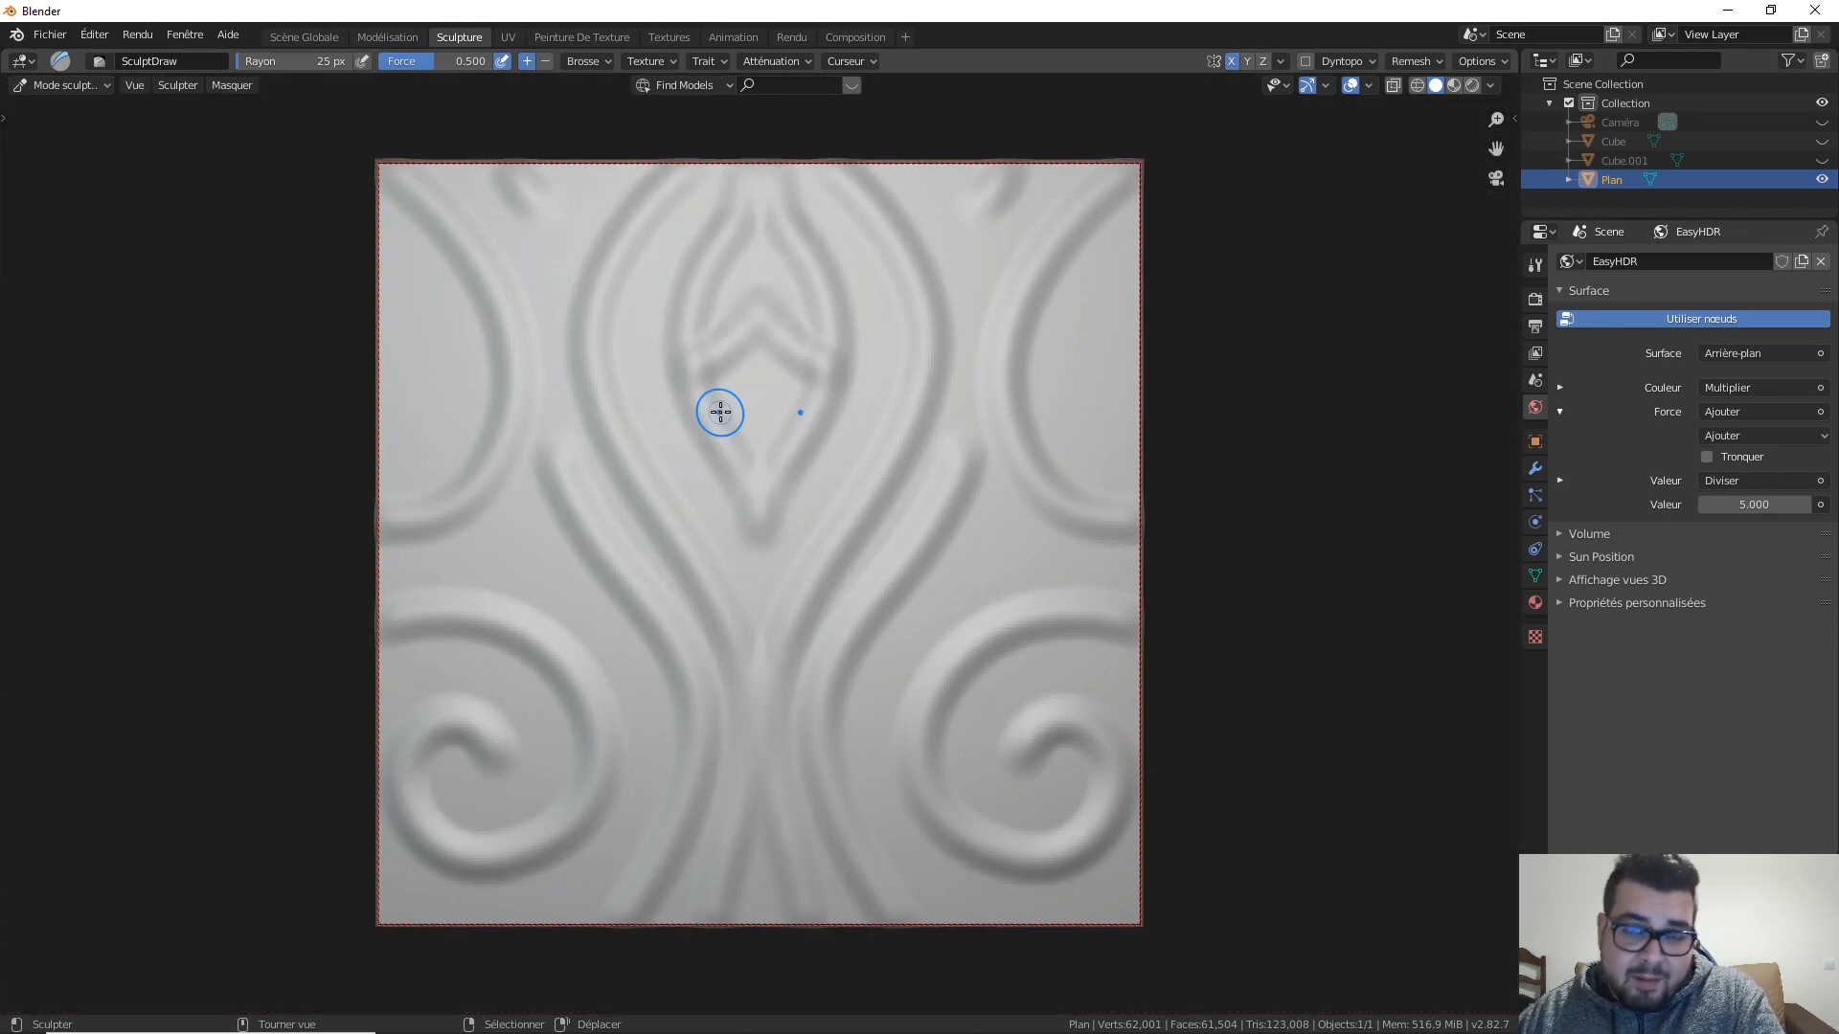
left_click(1491, 85)
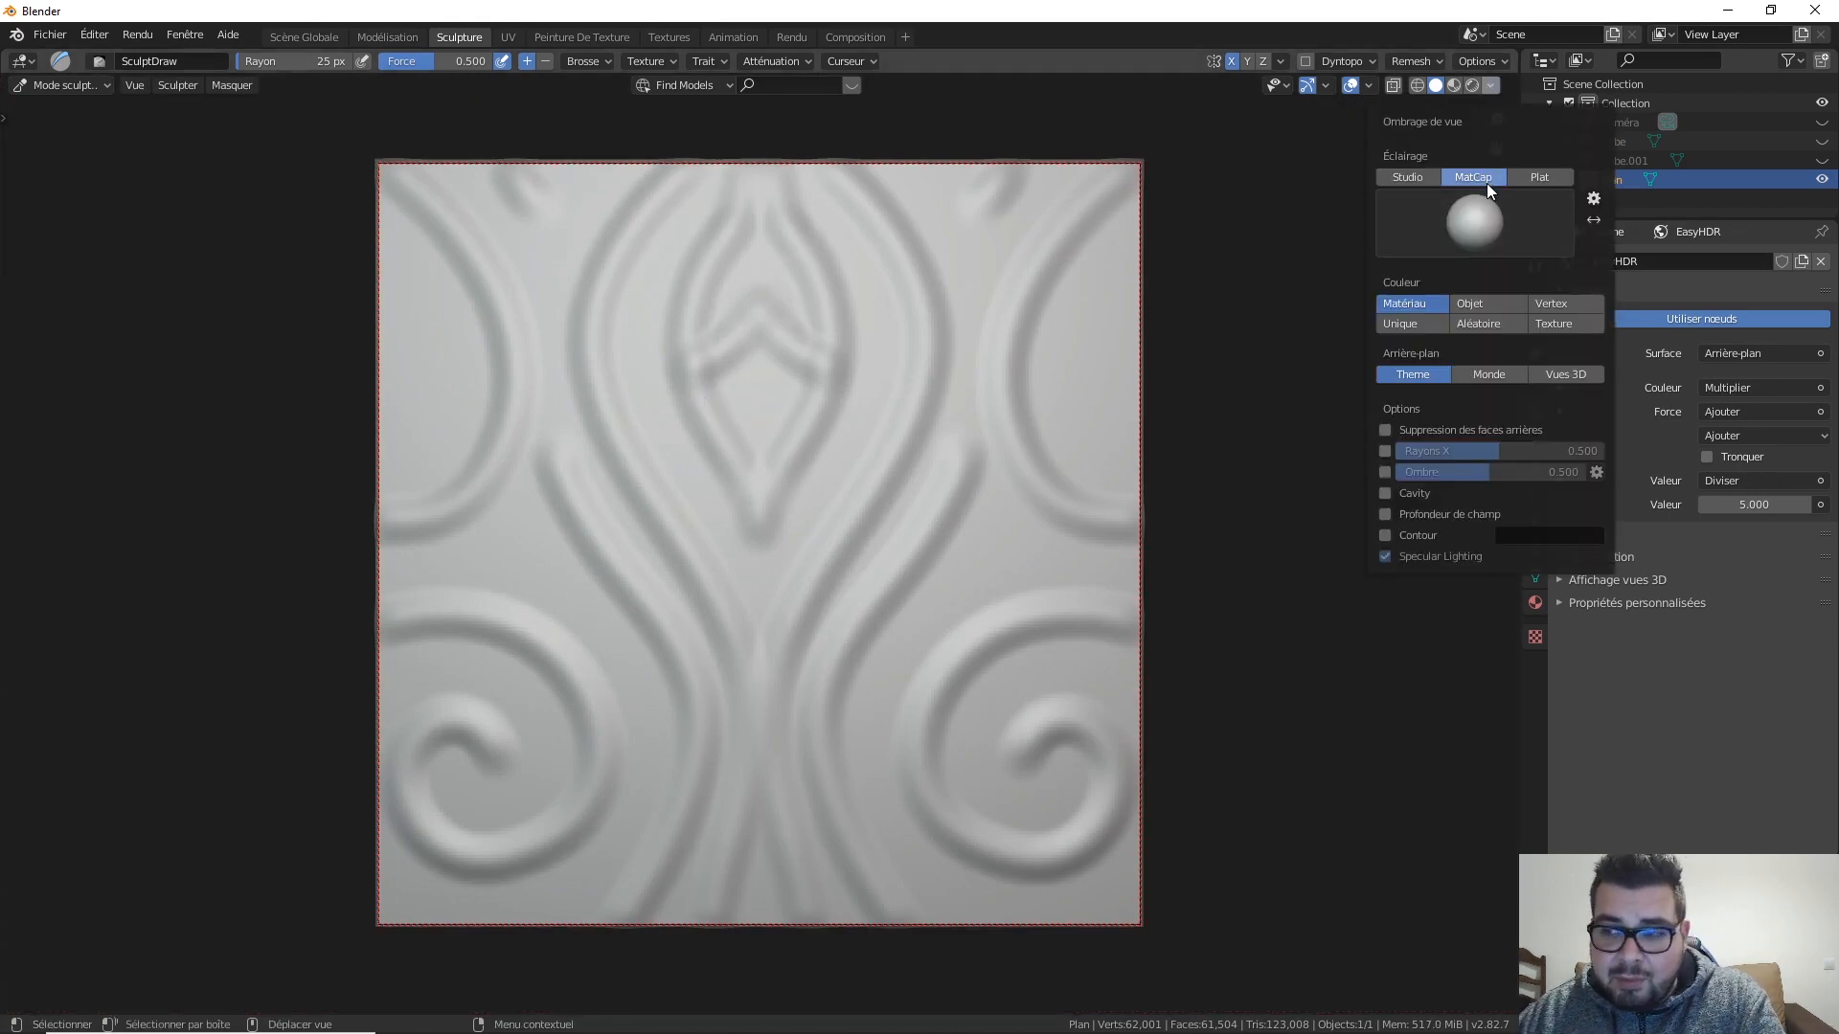
key("KP_7")
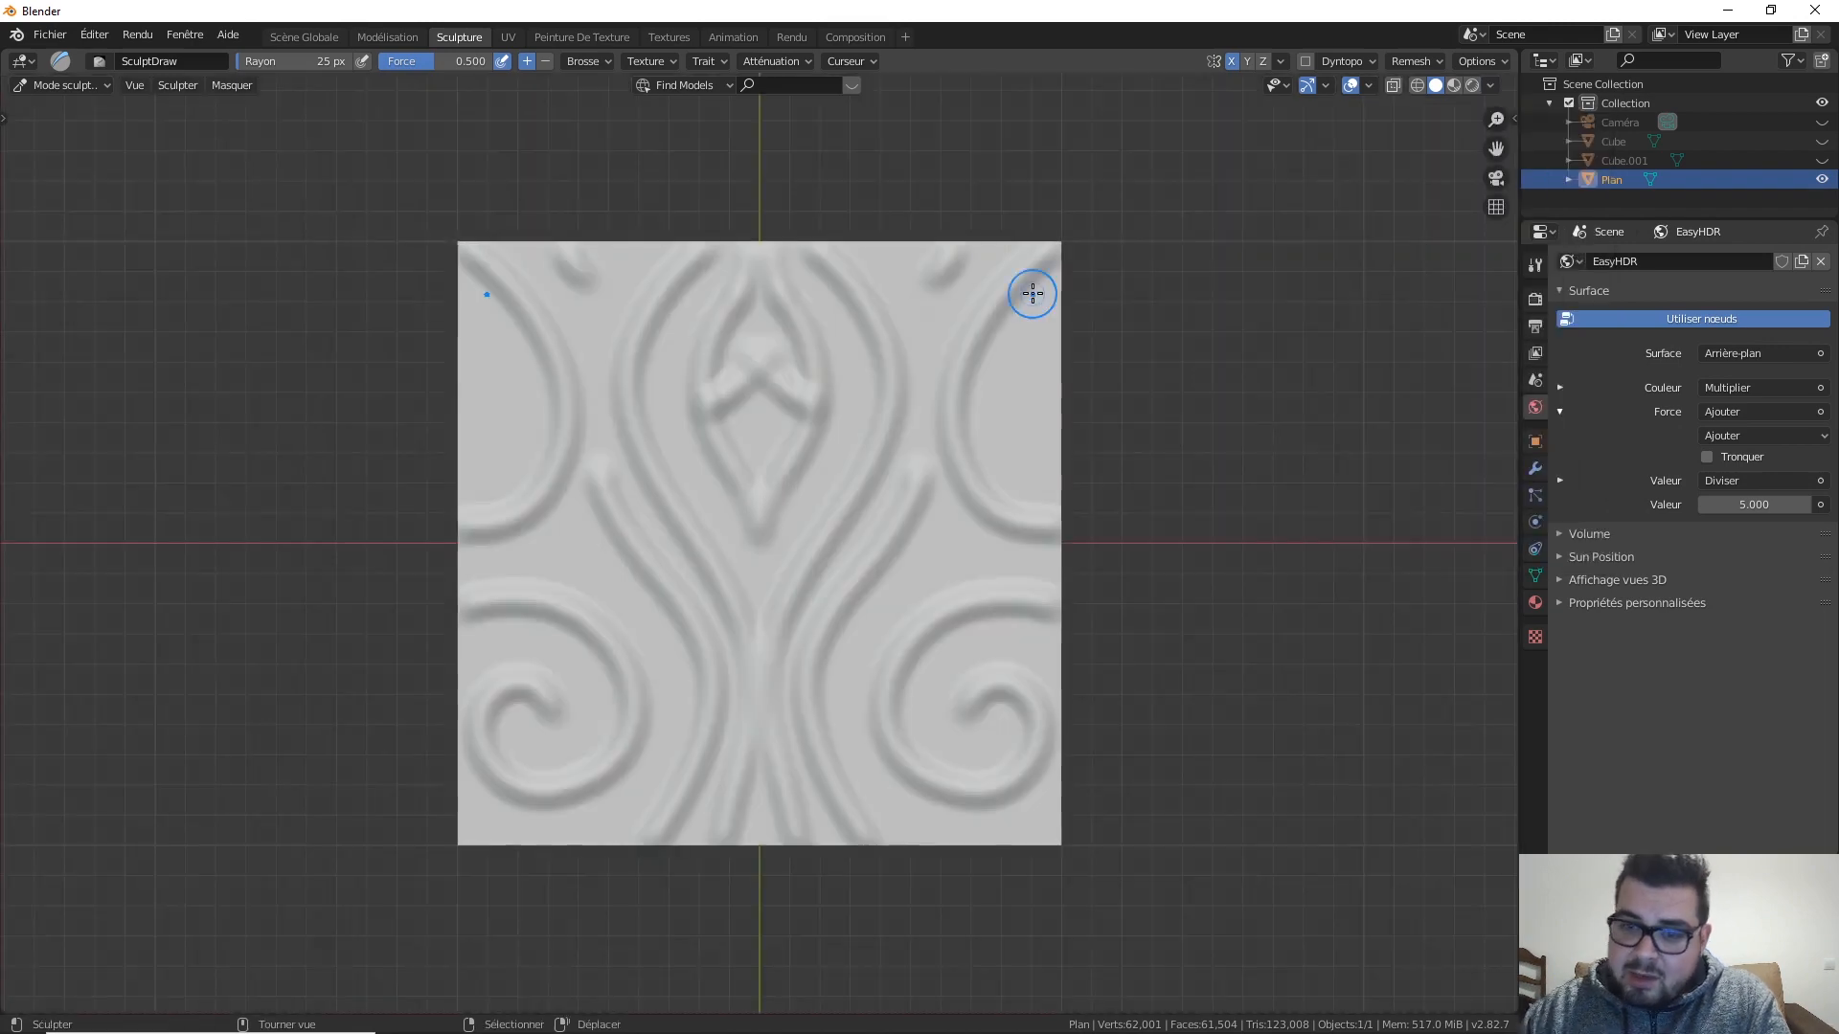
Step: Try the glossy red MatCap on the sculpted plane and view the relief at an angle
left_click(1437, 61)
mouse_move(1479, 61)
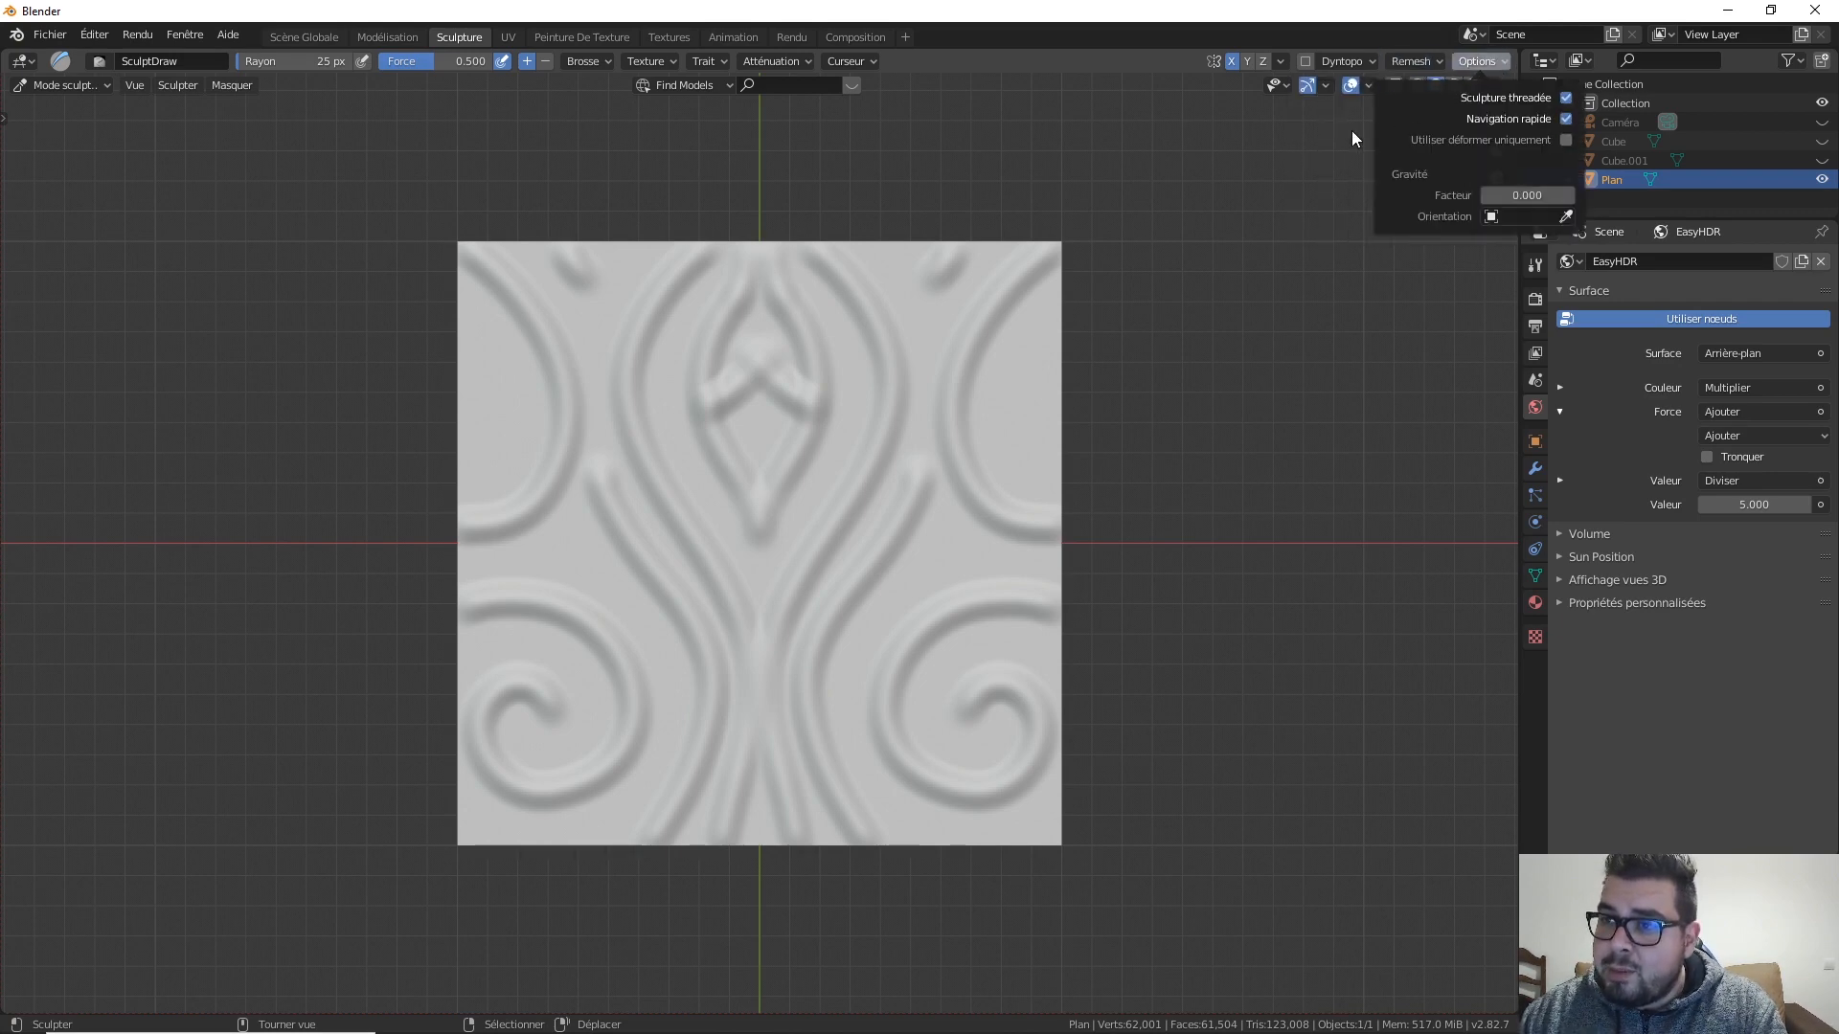
left_click(1490, 85)
left_click(1451, 204)
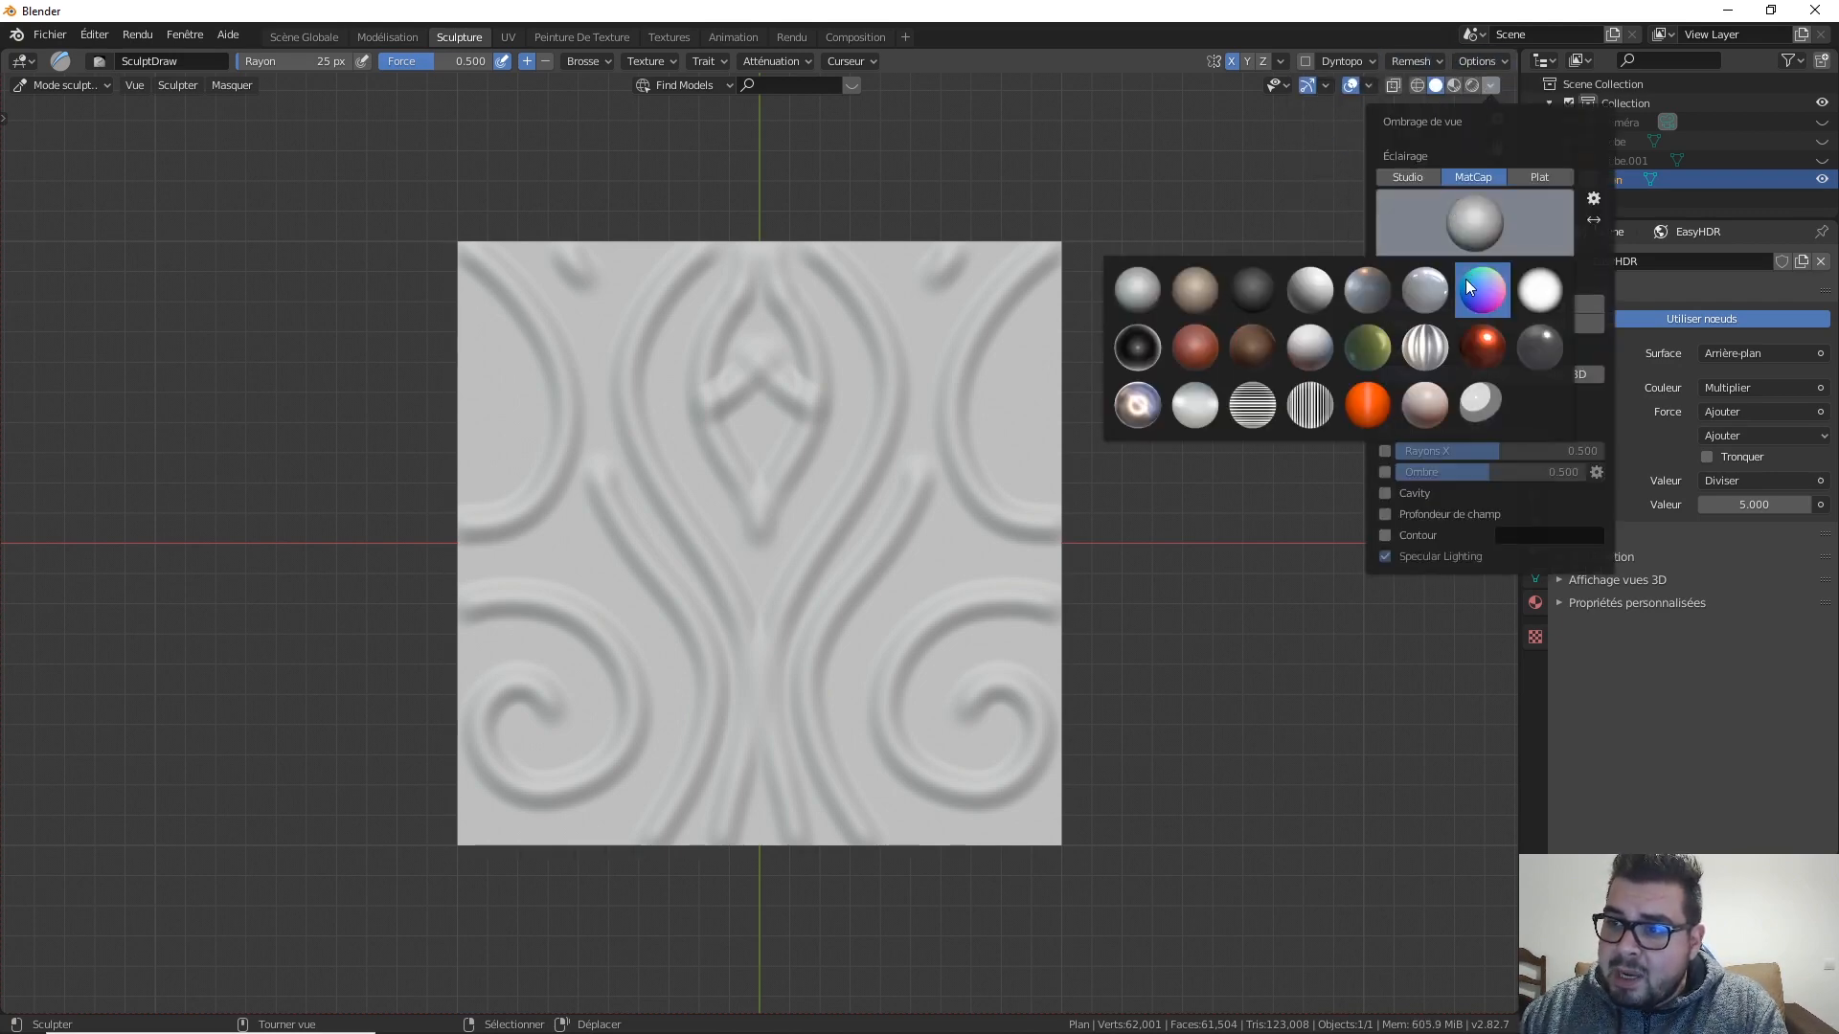
left_click(1483, 347)
mouse_move(965, 515)
middle_mouse_down()
mouse_move(1047, 388)
mouse_move(1074, 444)
mouse_move(1046, 404)
middle_mouse_up()
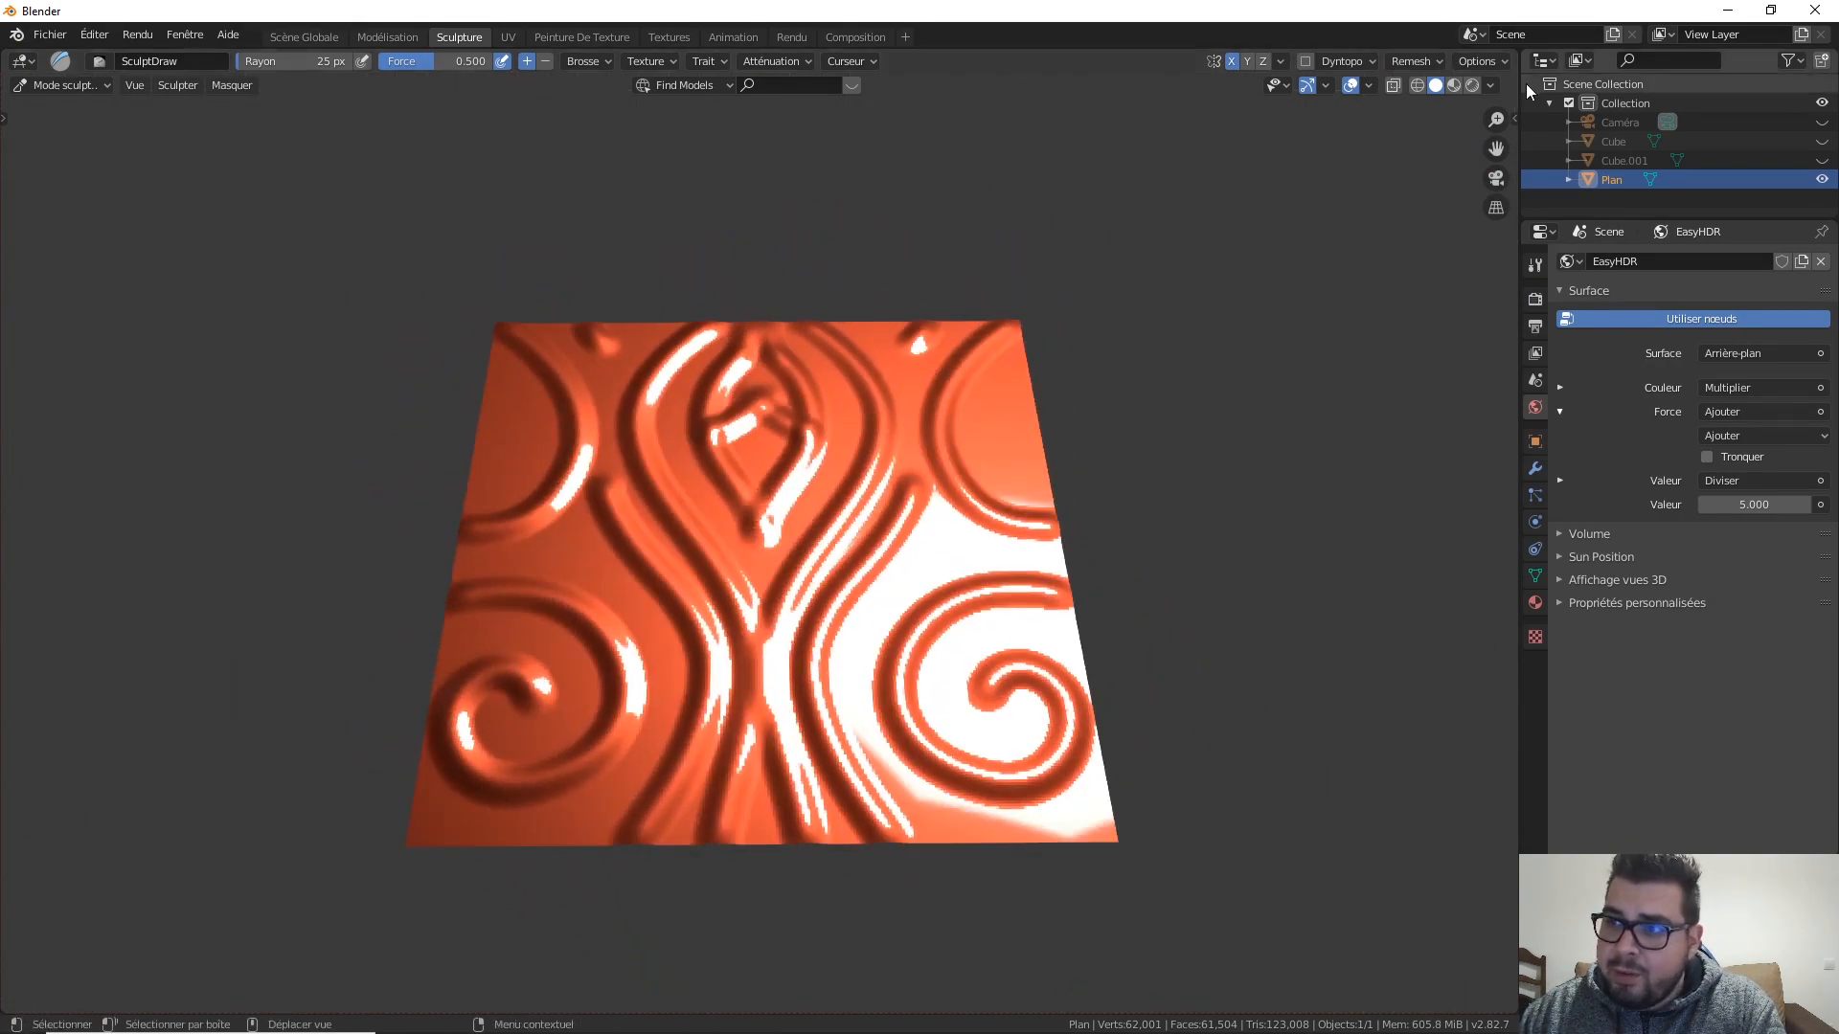
Step: Set the viewport MatCap to the blue-violet normal-map sphere and check the relief from above and at an angle
left_click(1491, 86)
left_click(1494, 232)
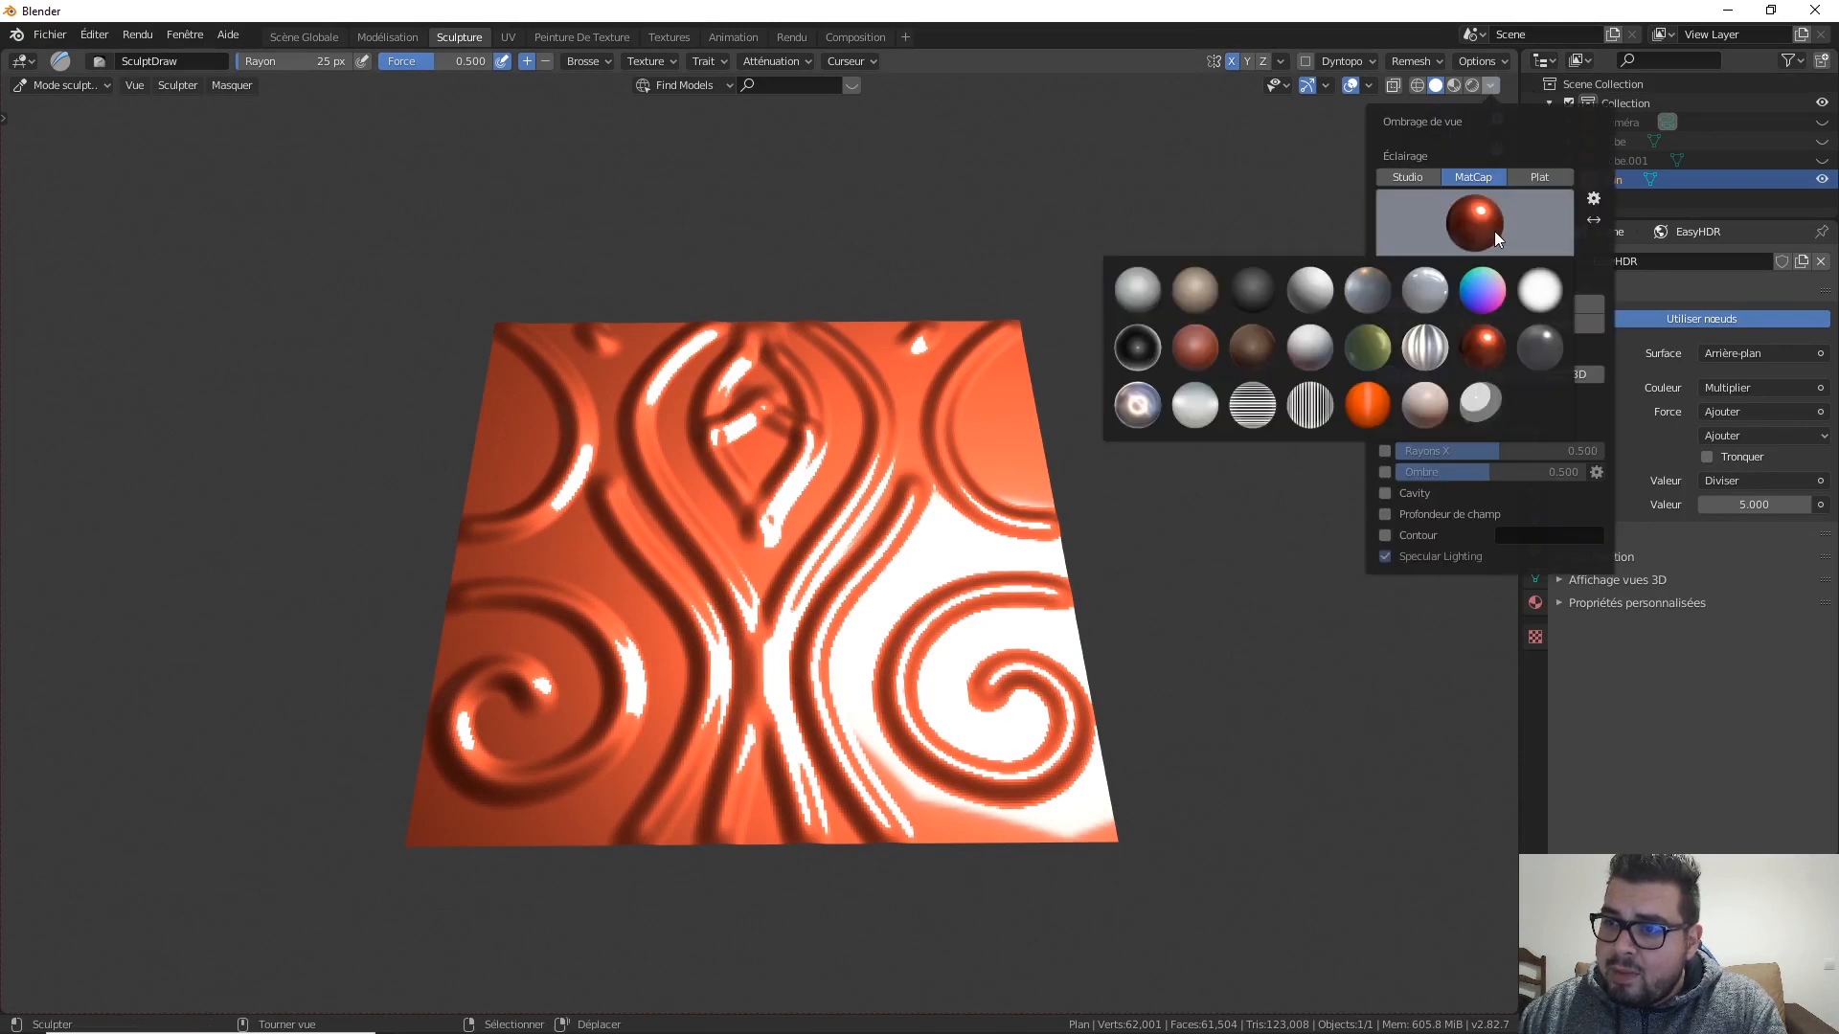
left_click(1488, 281)
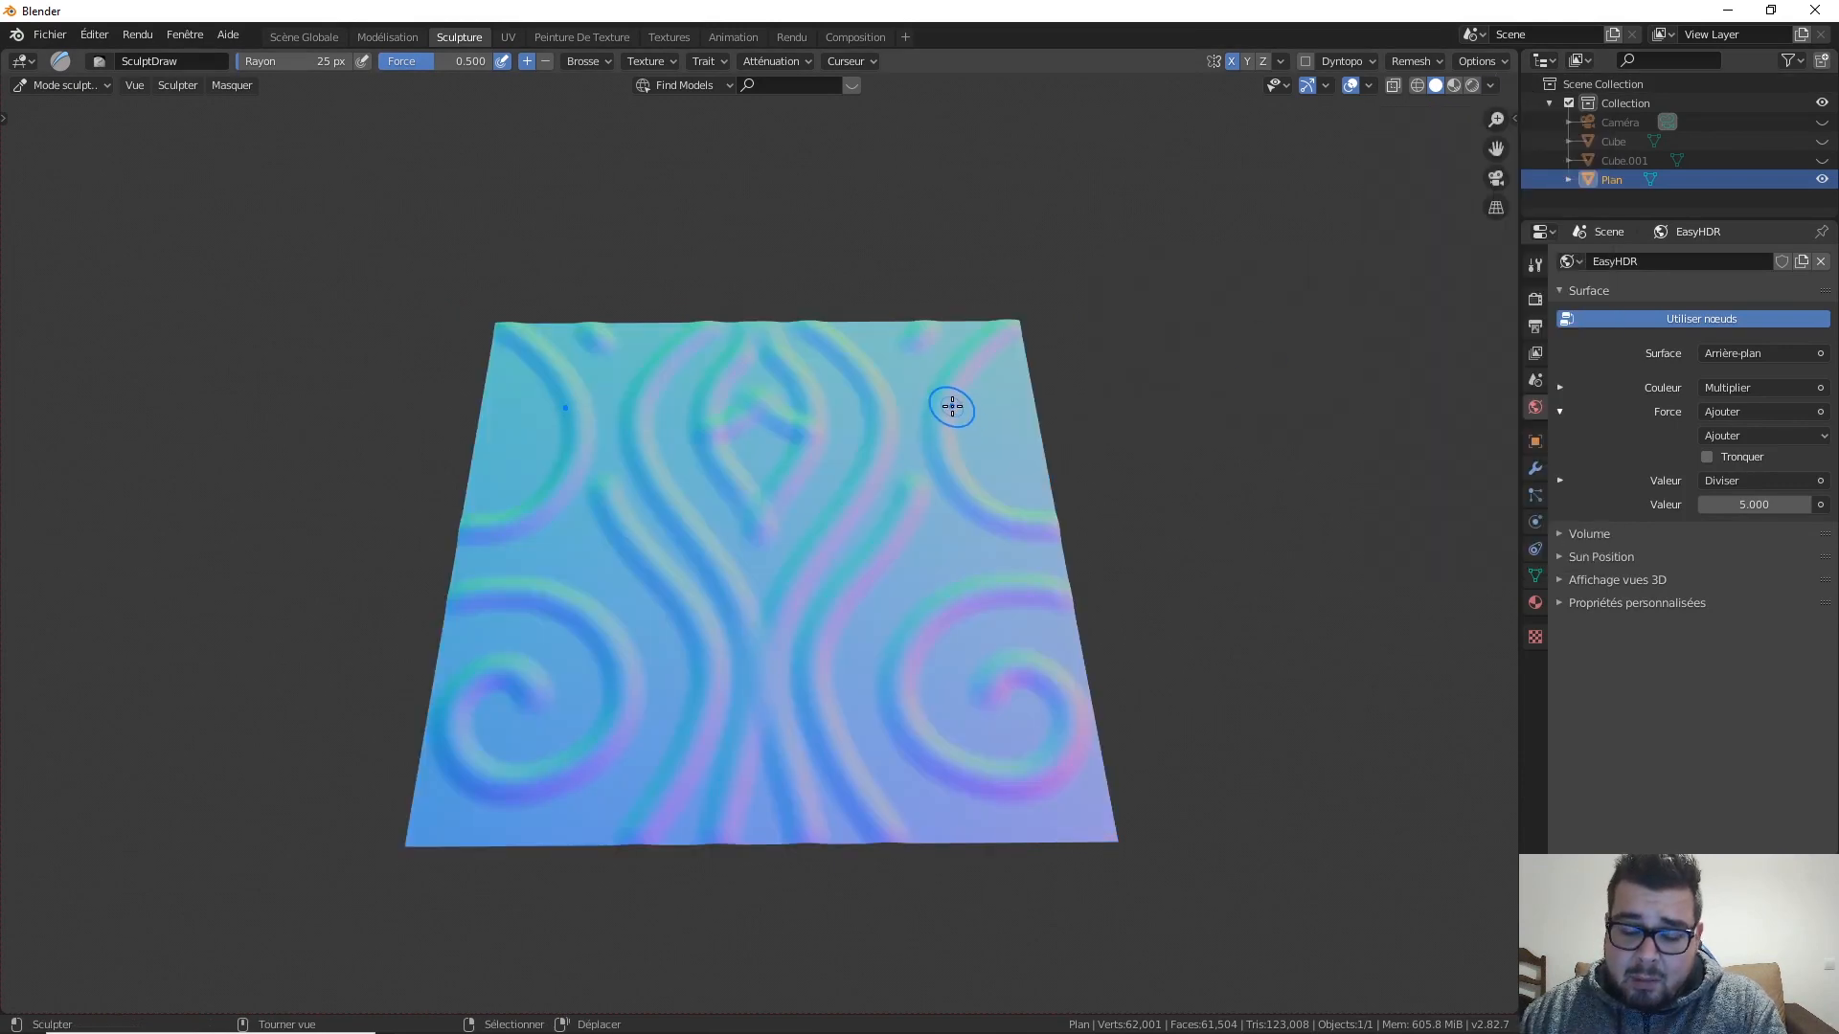
key("KP_7")
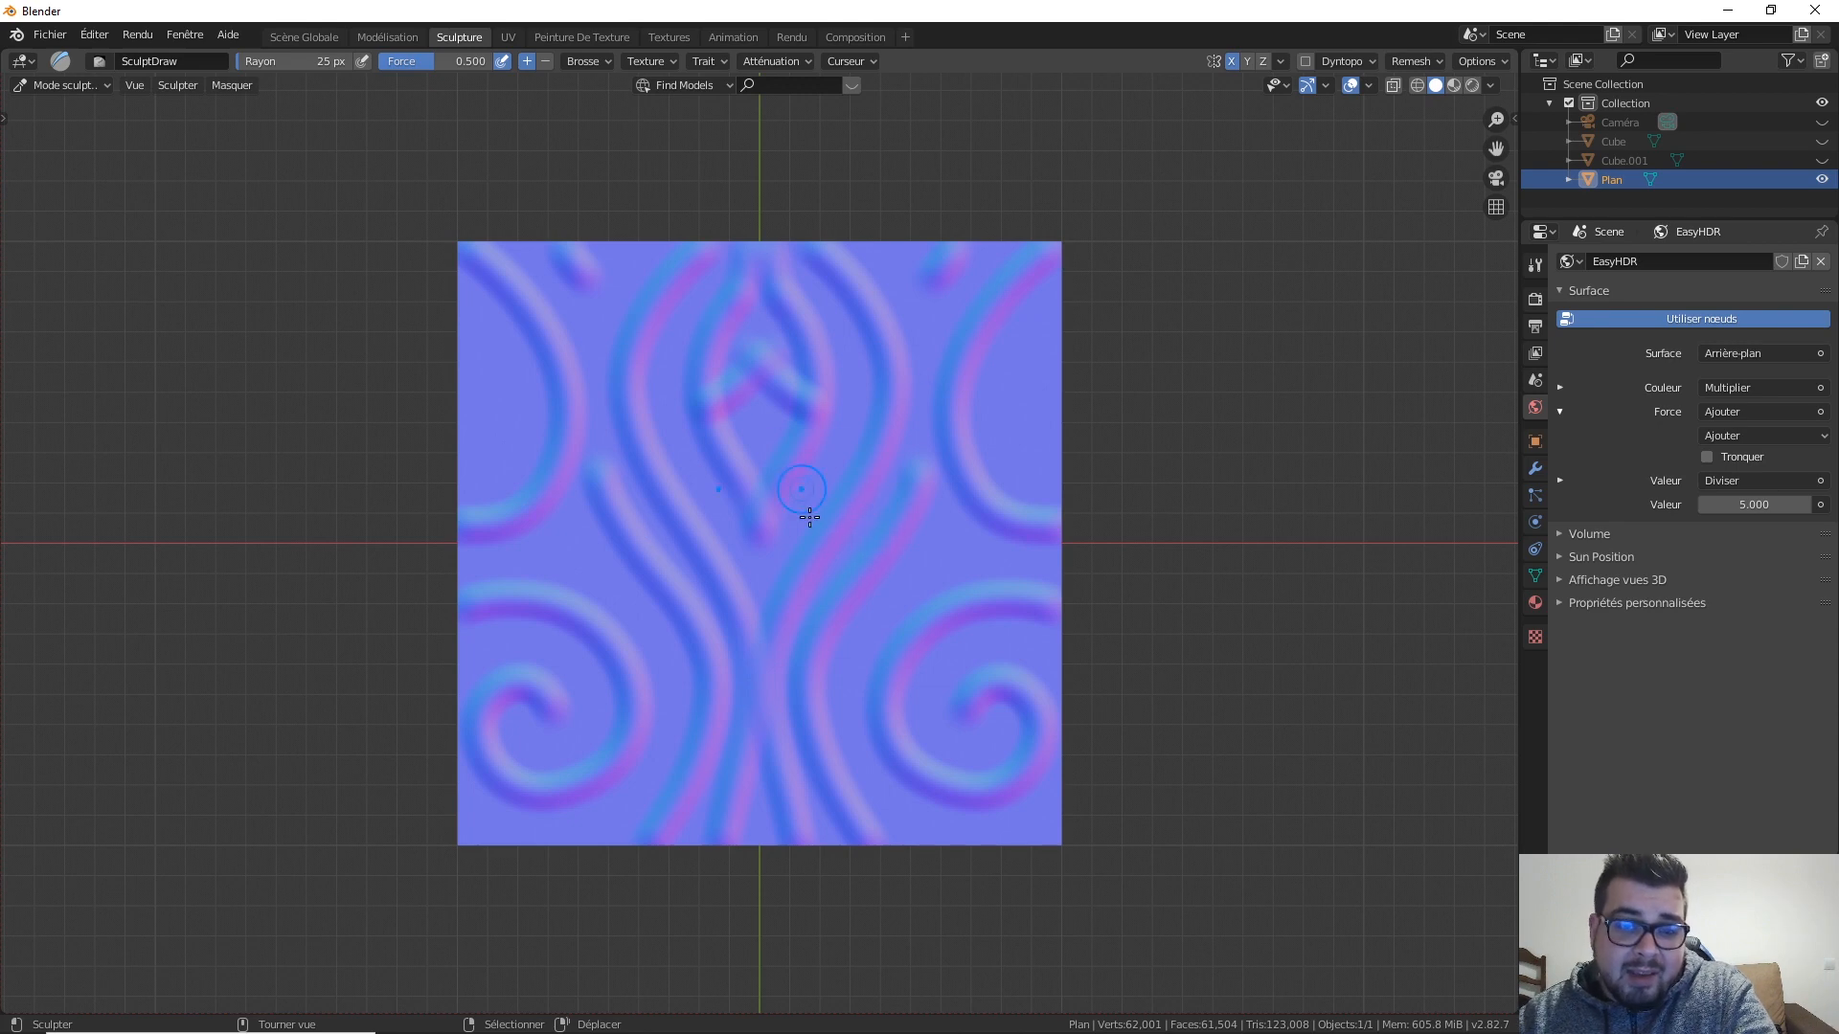
middle_click_drag(866, 497, 928, 388)
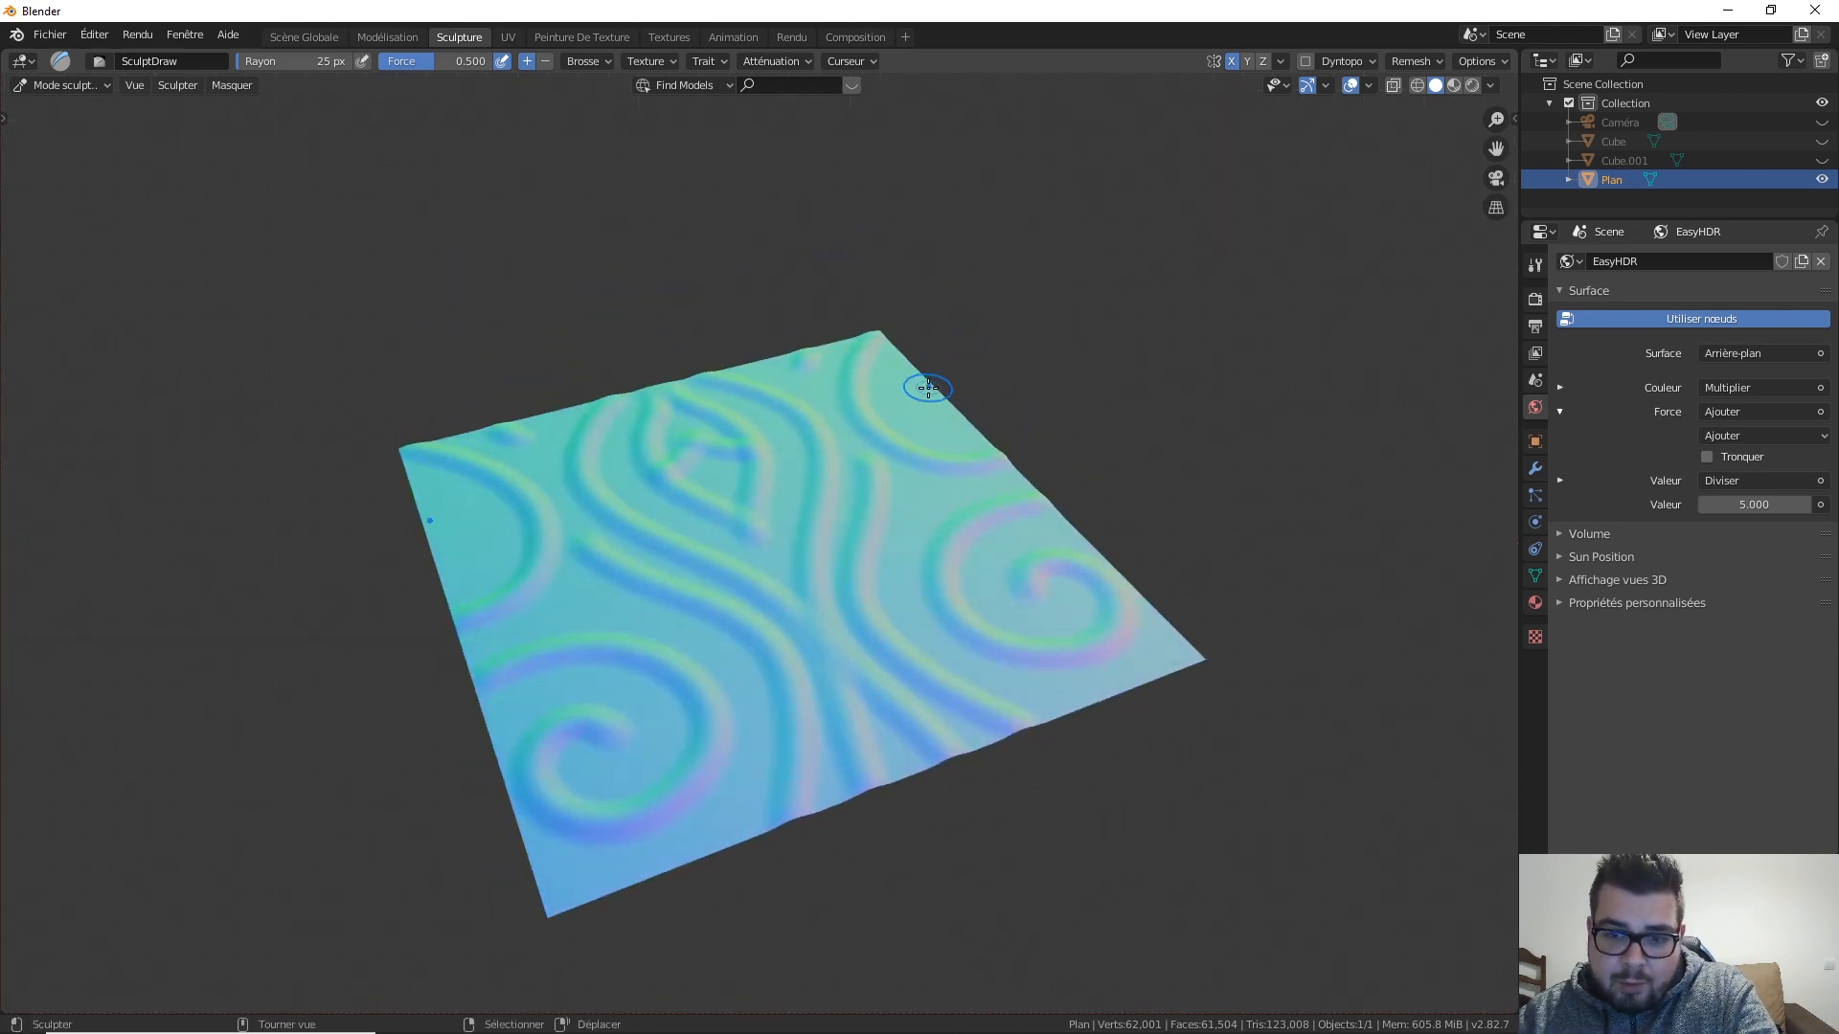
Step: Switch to the general scene workspace in object mode and view the sculpted plane through the camera
key("Tab")
key("Tab")
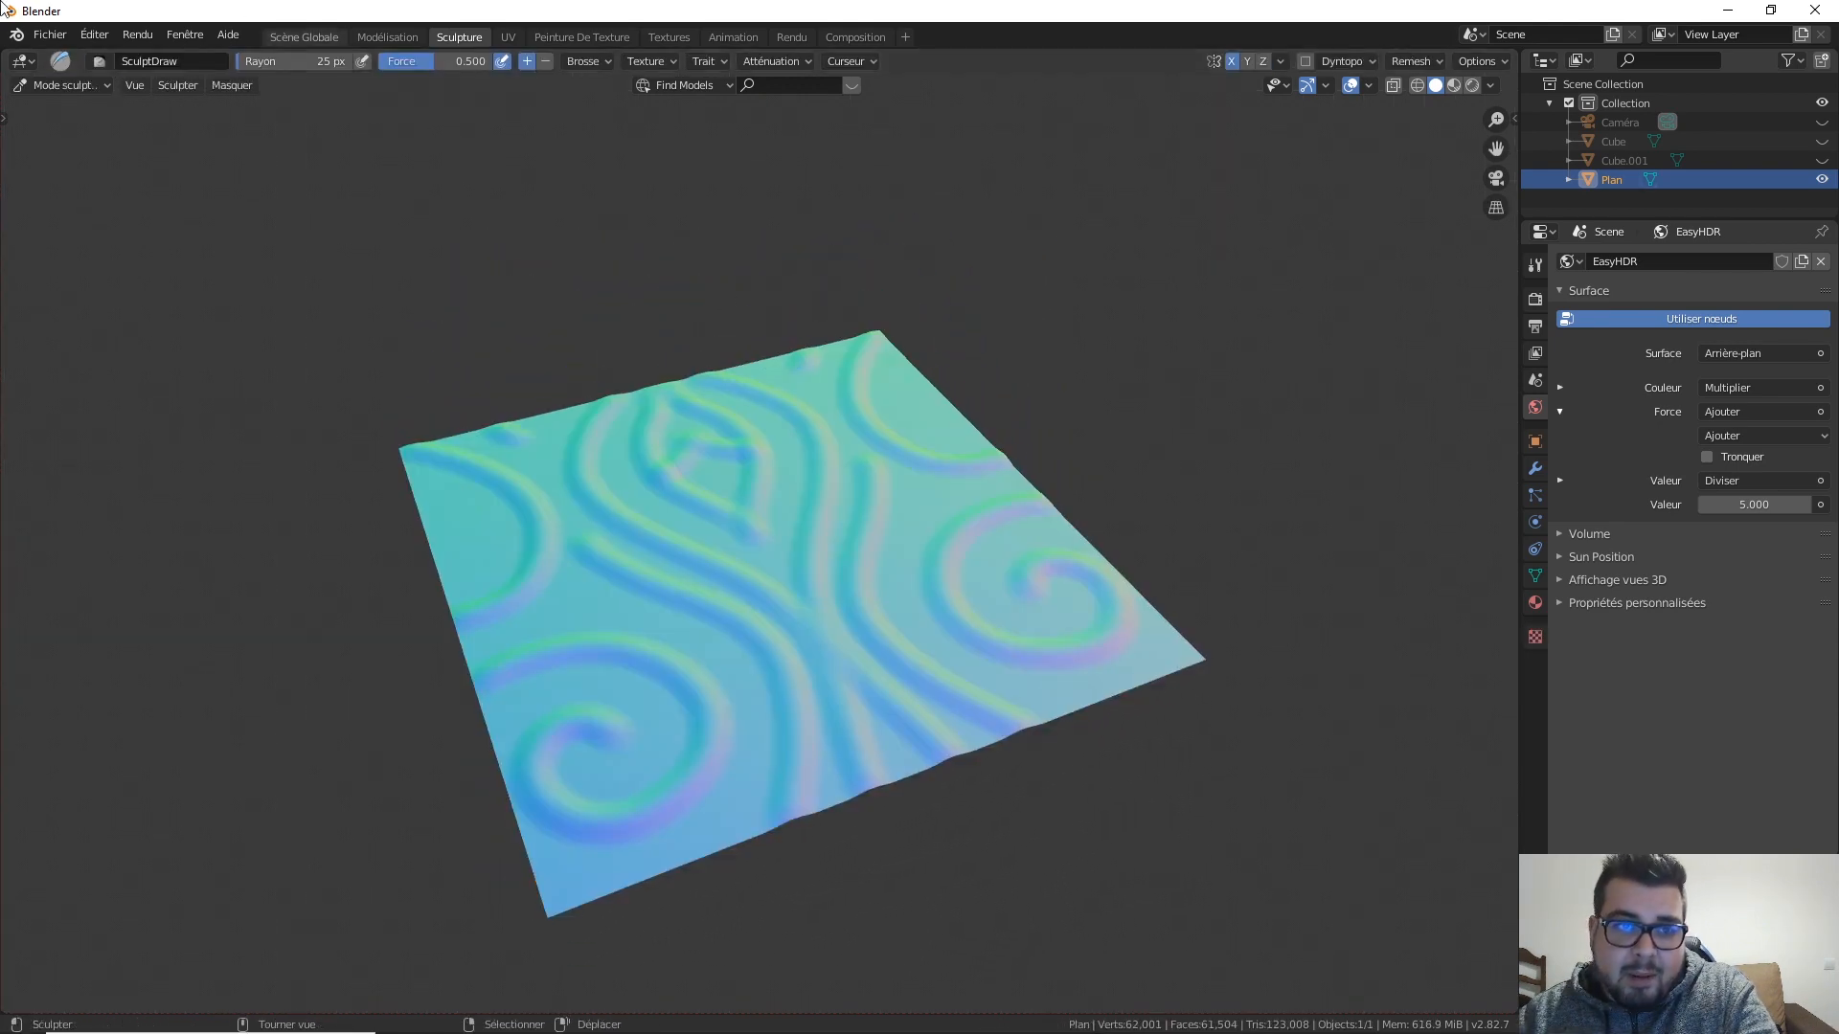
left_click(324, 36)
middle_click_drag(762, 465, 912, 488)
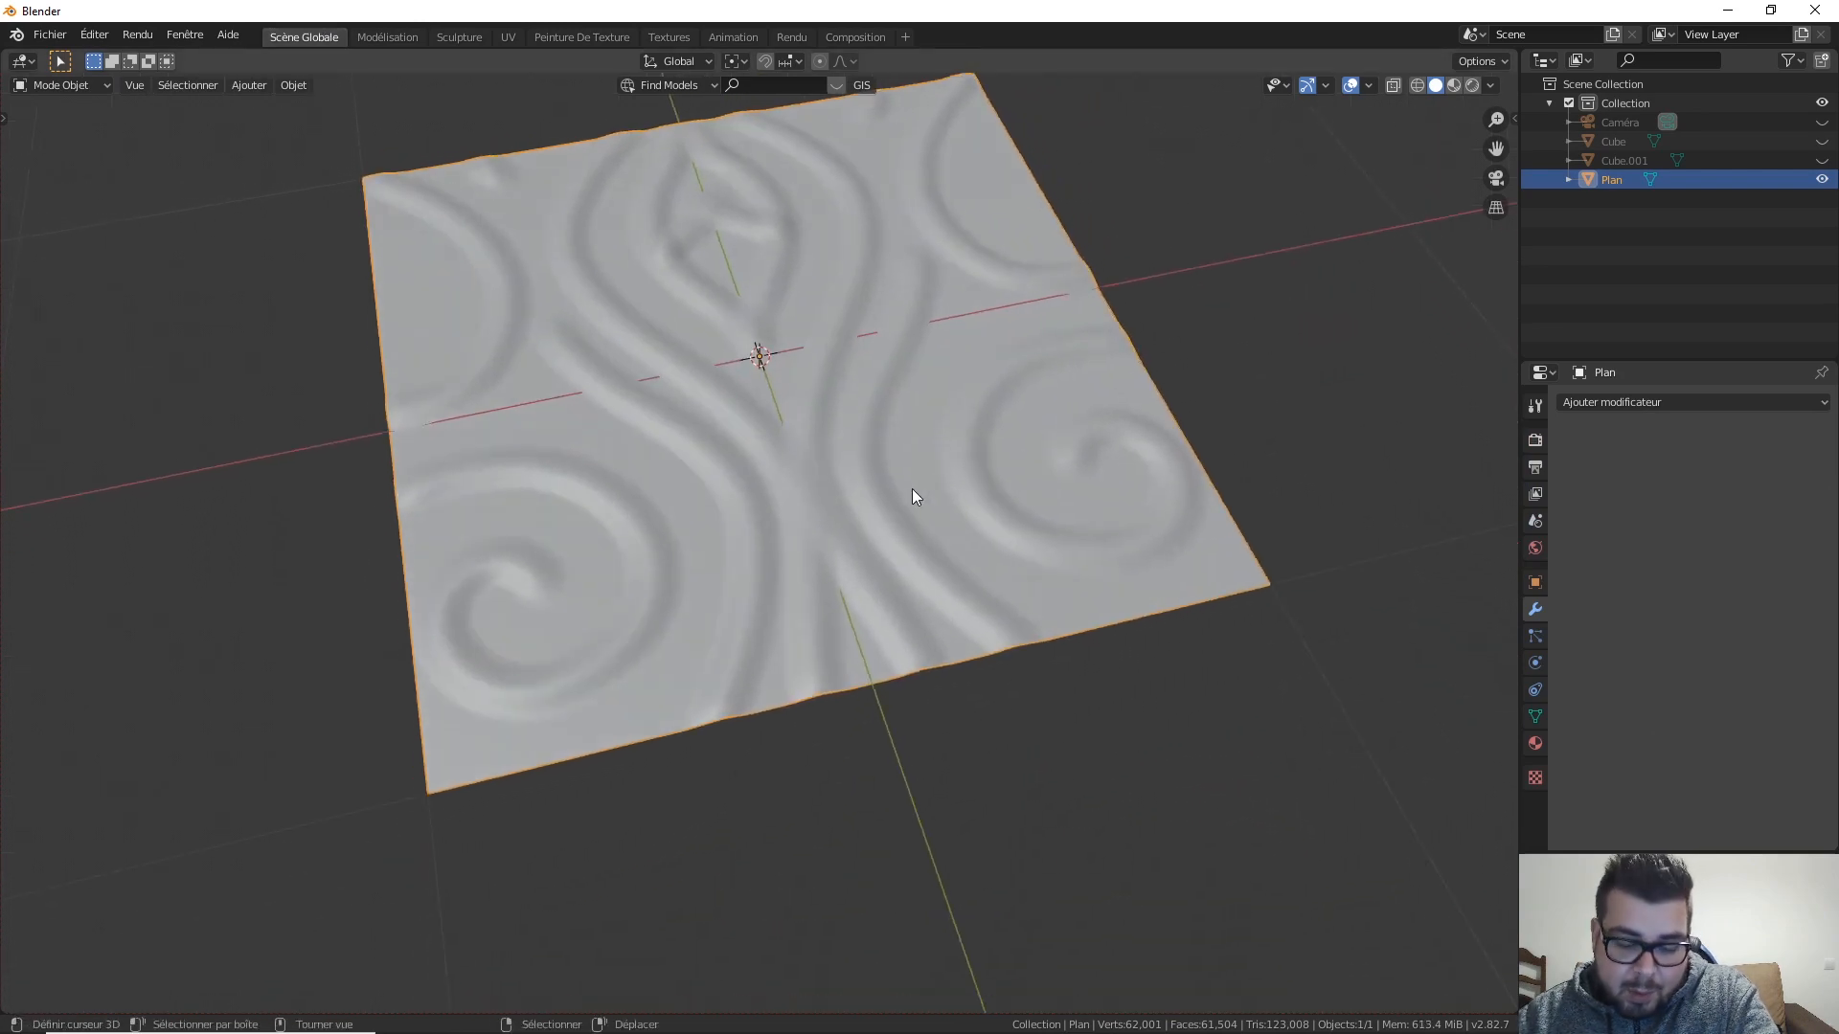
key("w")
left_click(873, 511)
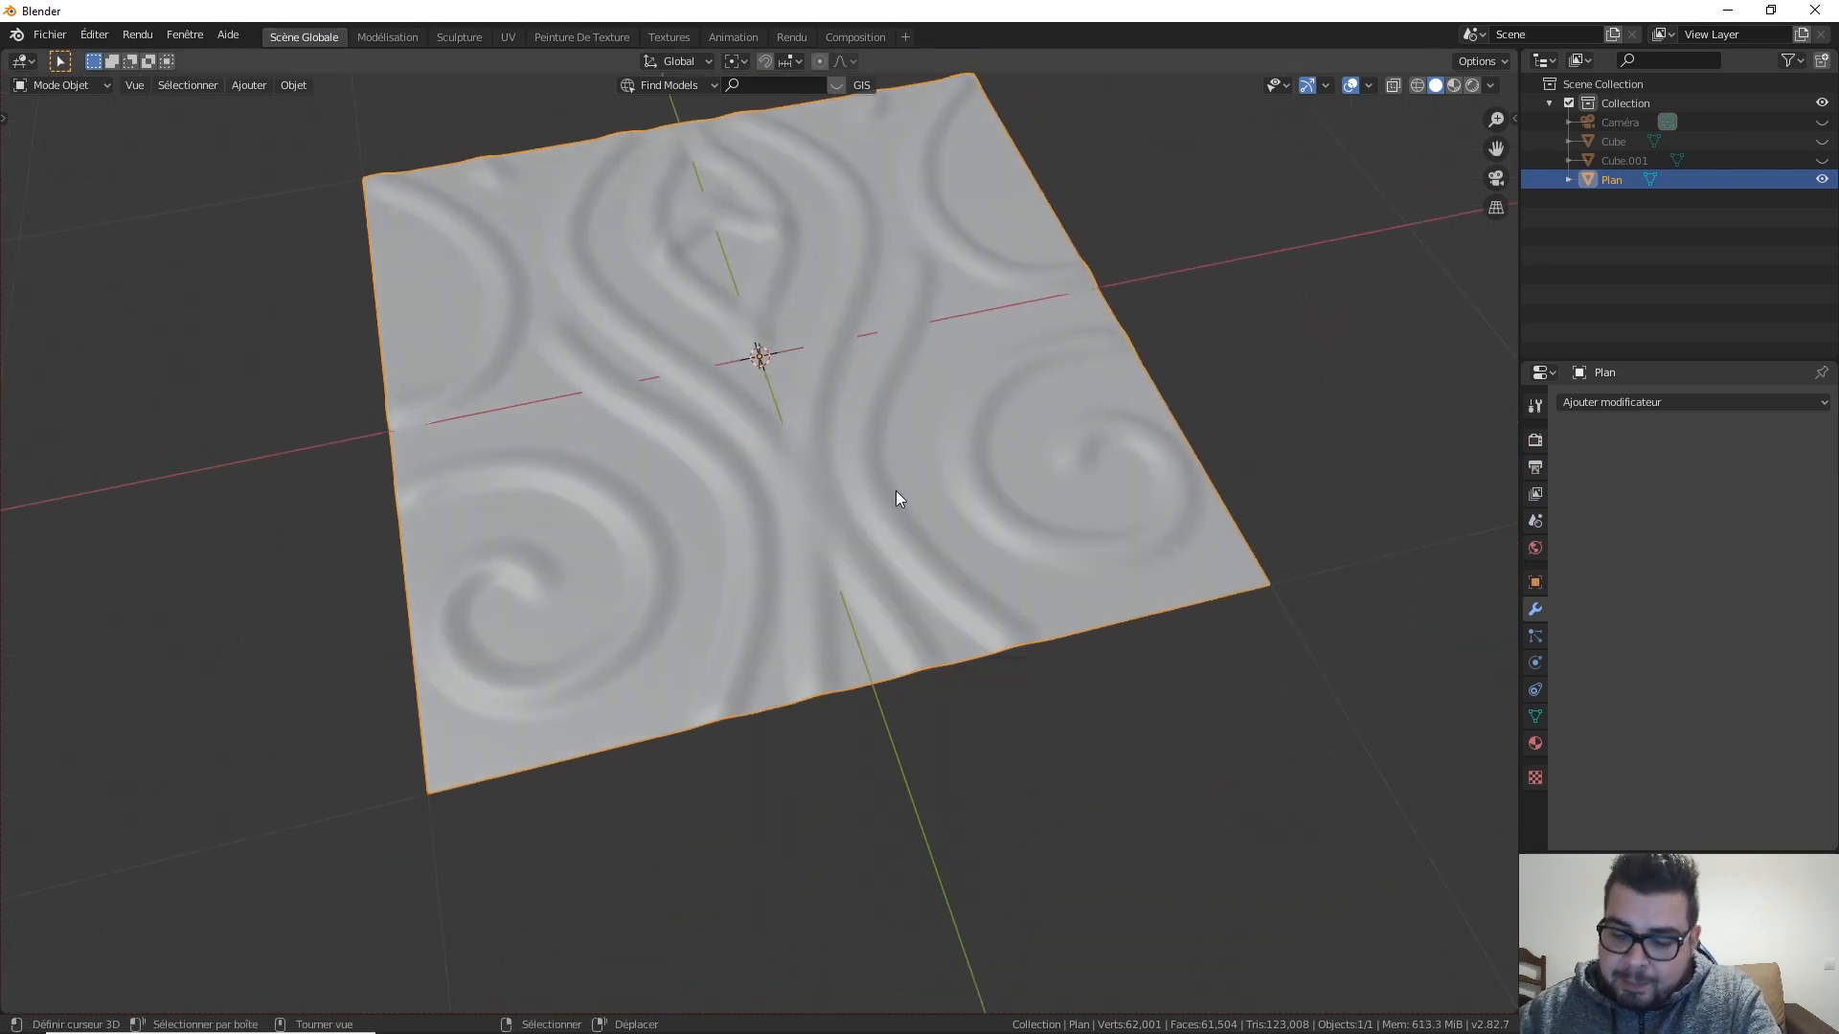
key("KP_7")
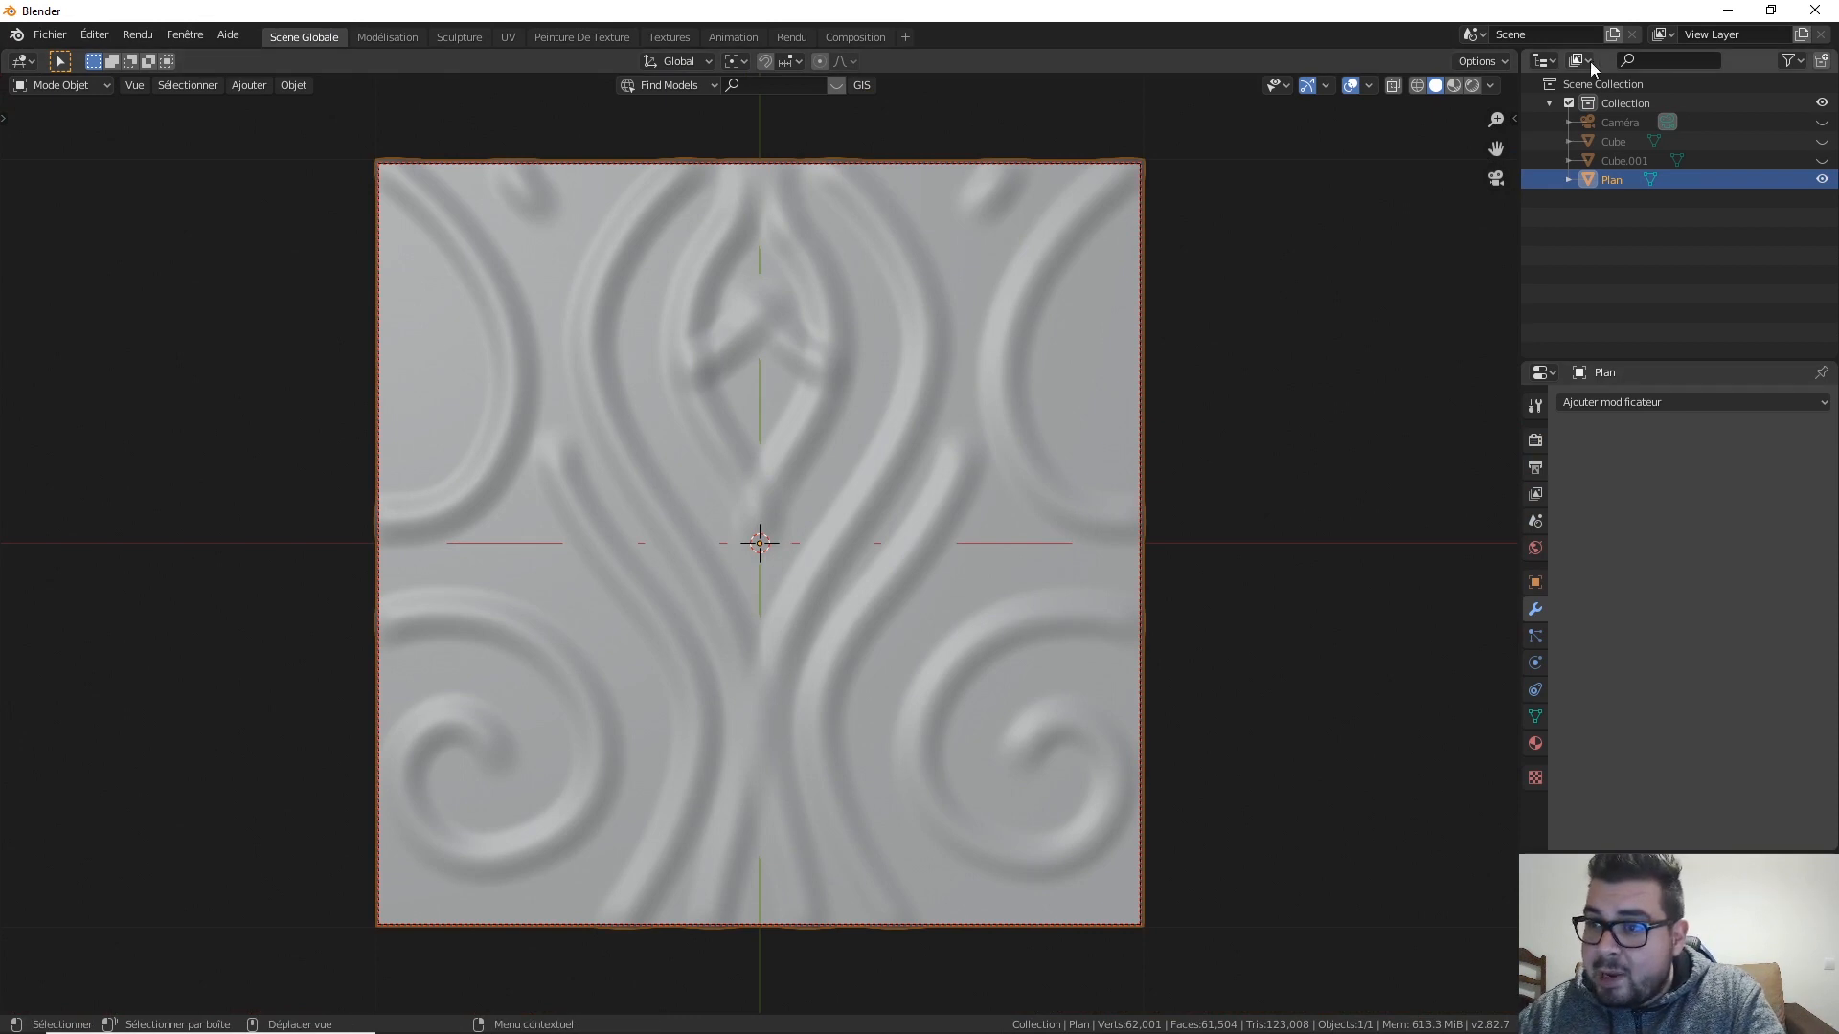
Step: Set this workspace's viewport MatCap to the multicoloured normal-map sphere
left_click(1491, 85)
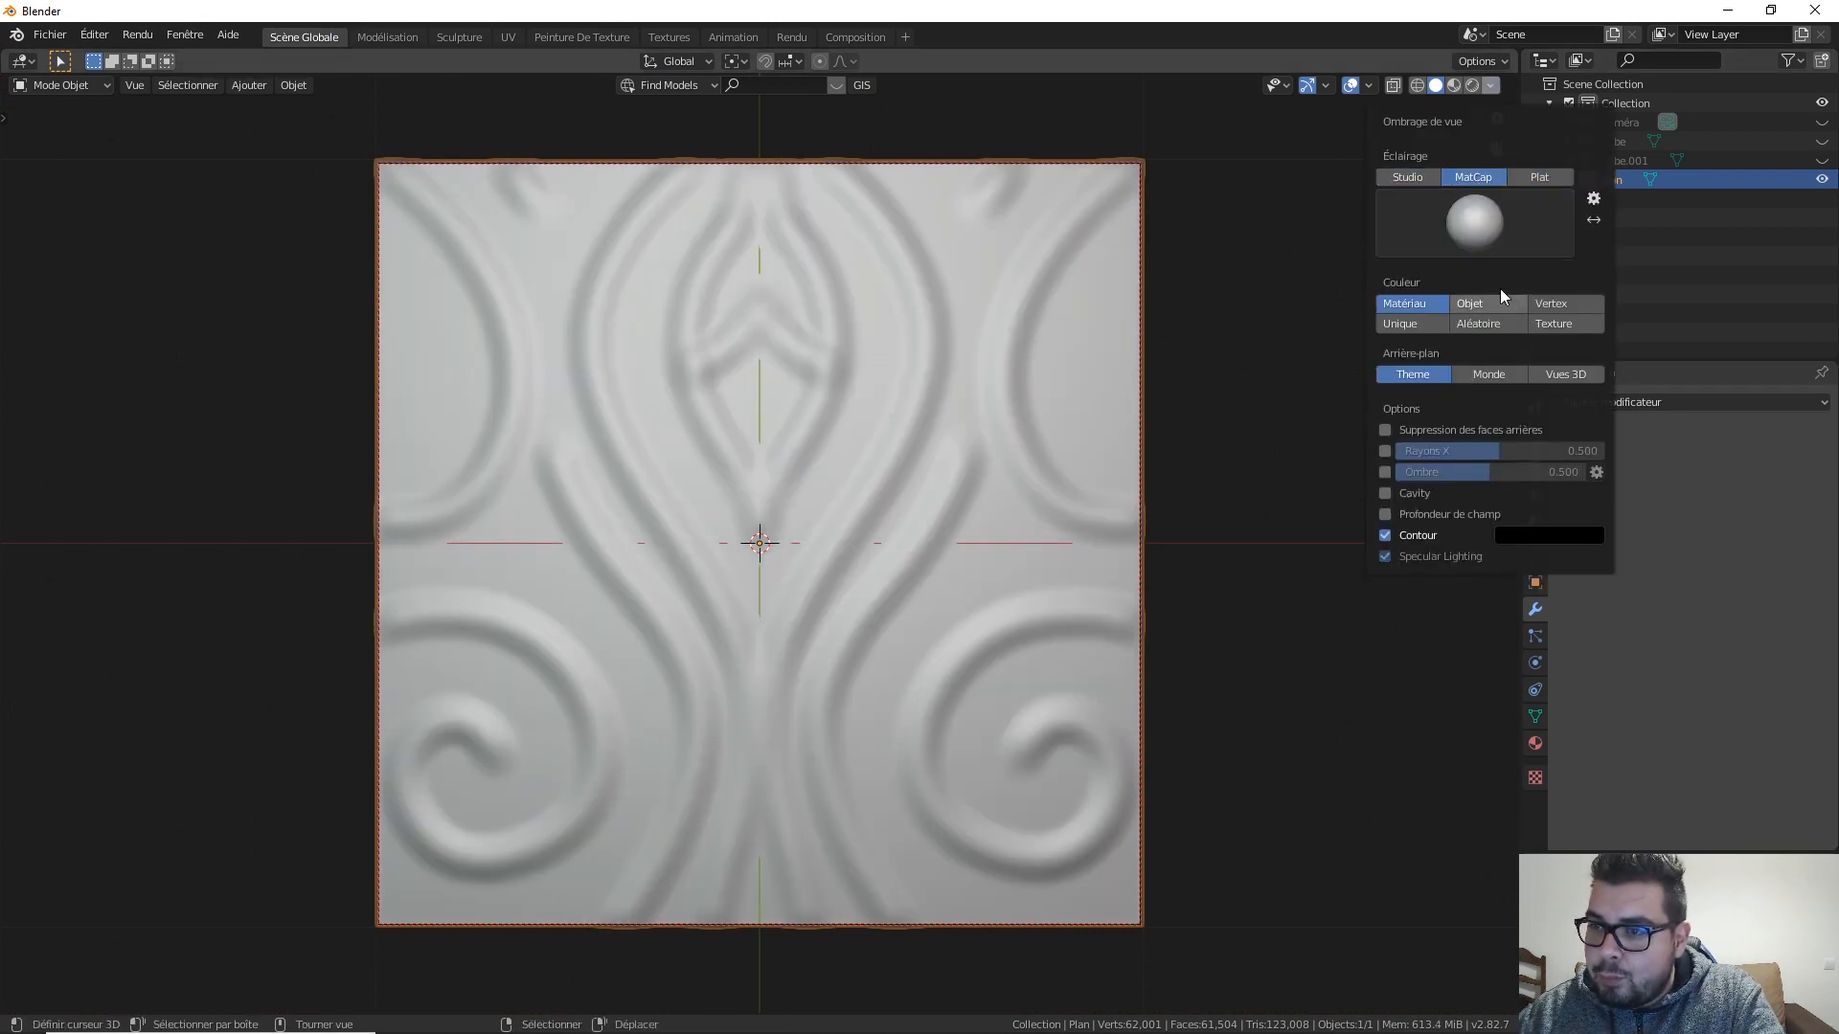
left_click(1518, 247)
left_click(1491, 303)
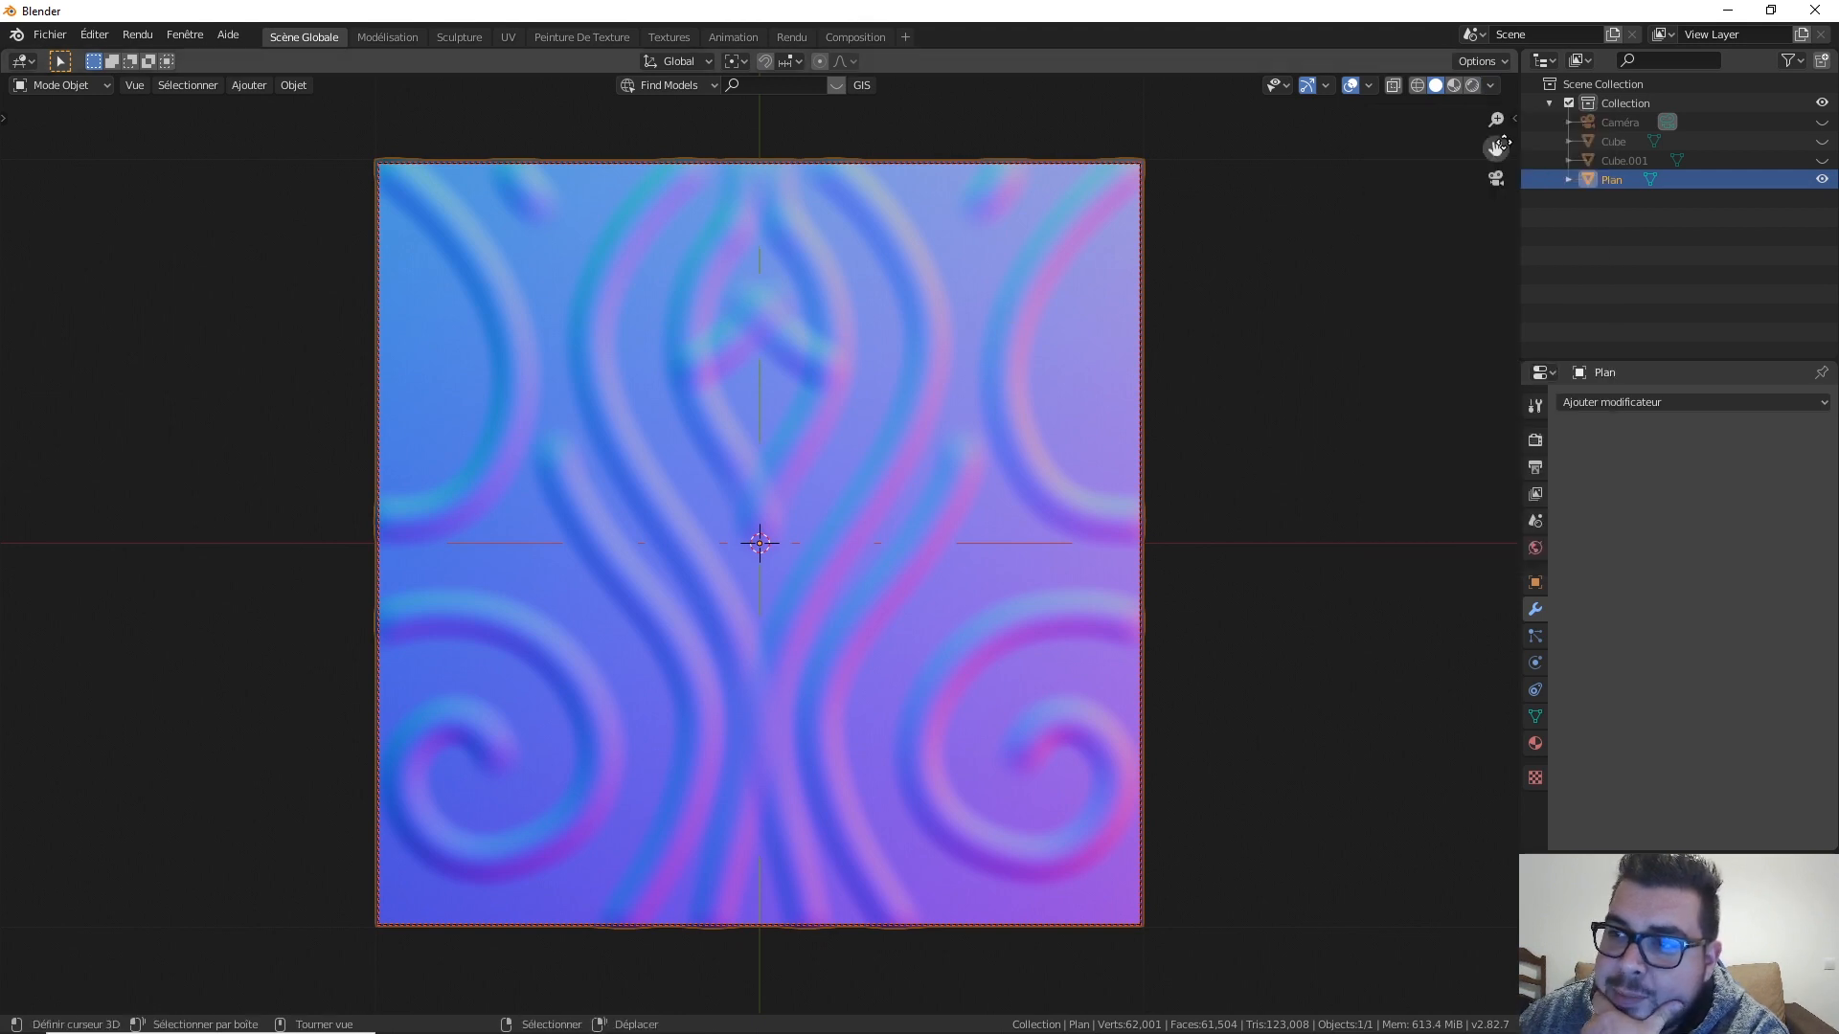
Step: Set the viewport shading colour to Texture and compare the World and Viewport backgrounds, ending on Theme
left_click(1496, 89)
left_click(1546, 326)
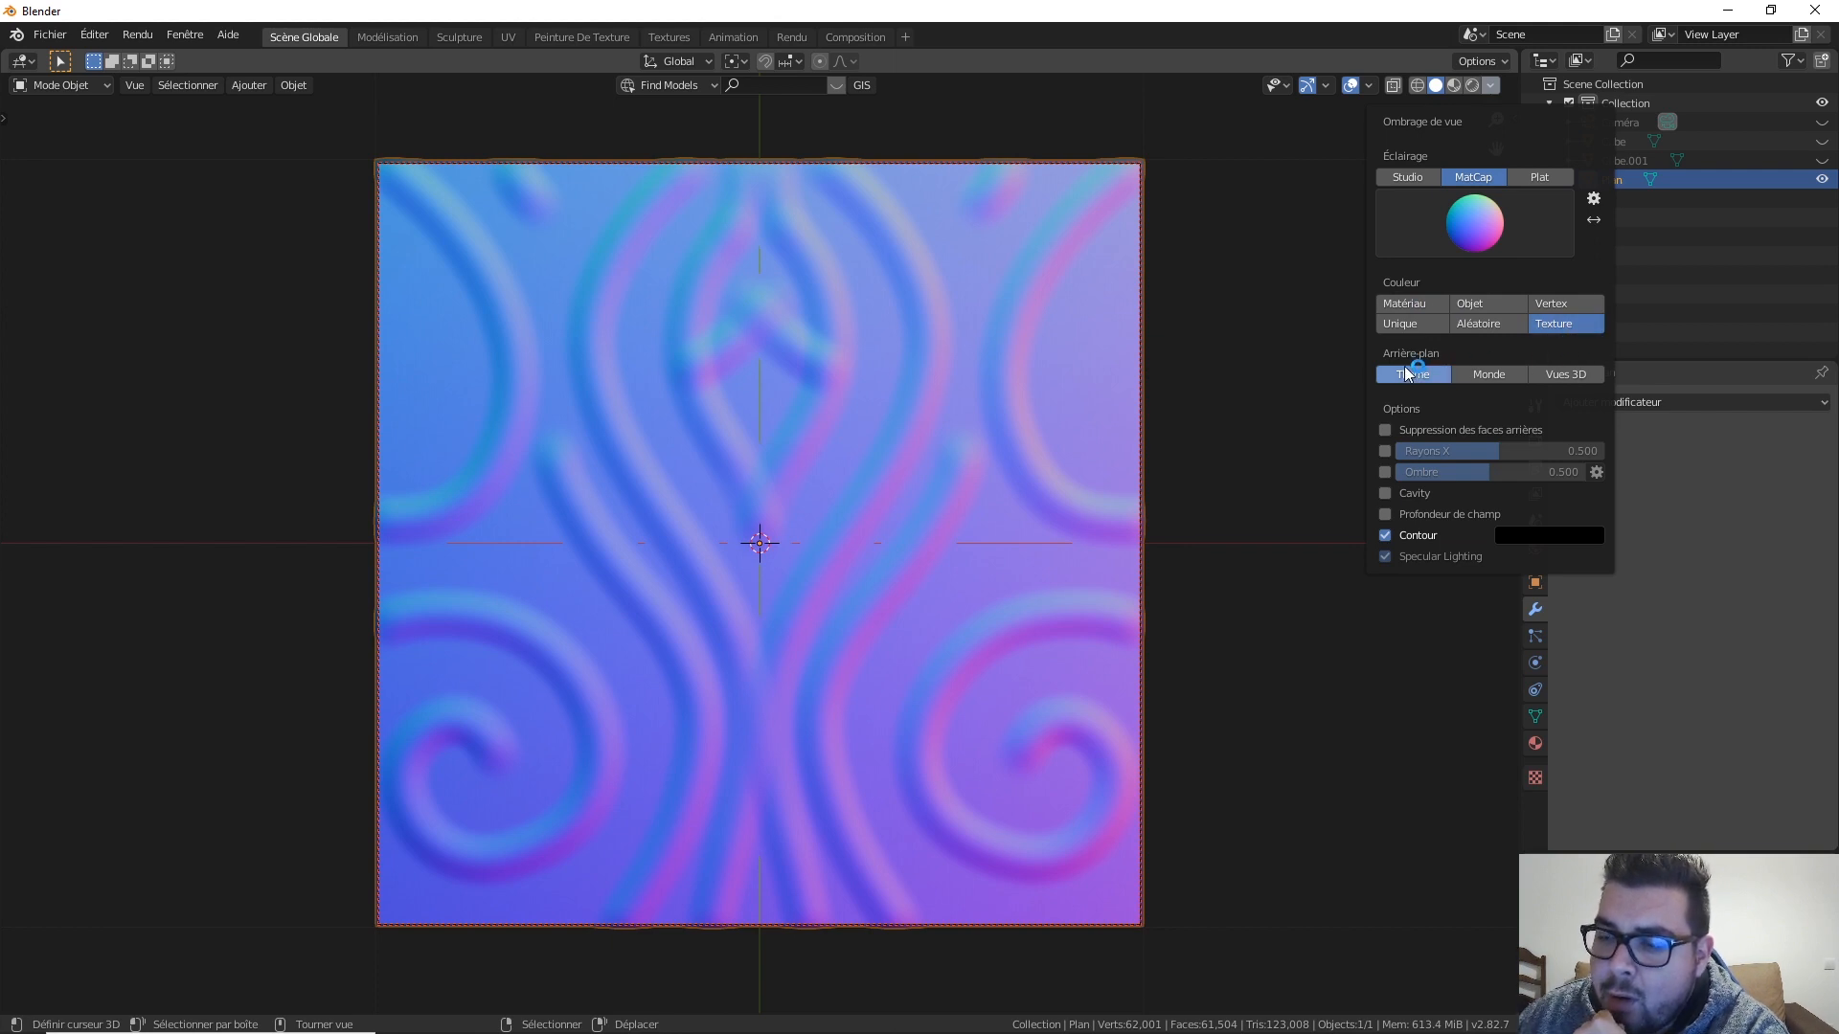
left_click(1491, 378)
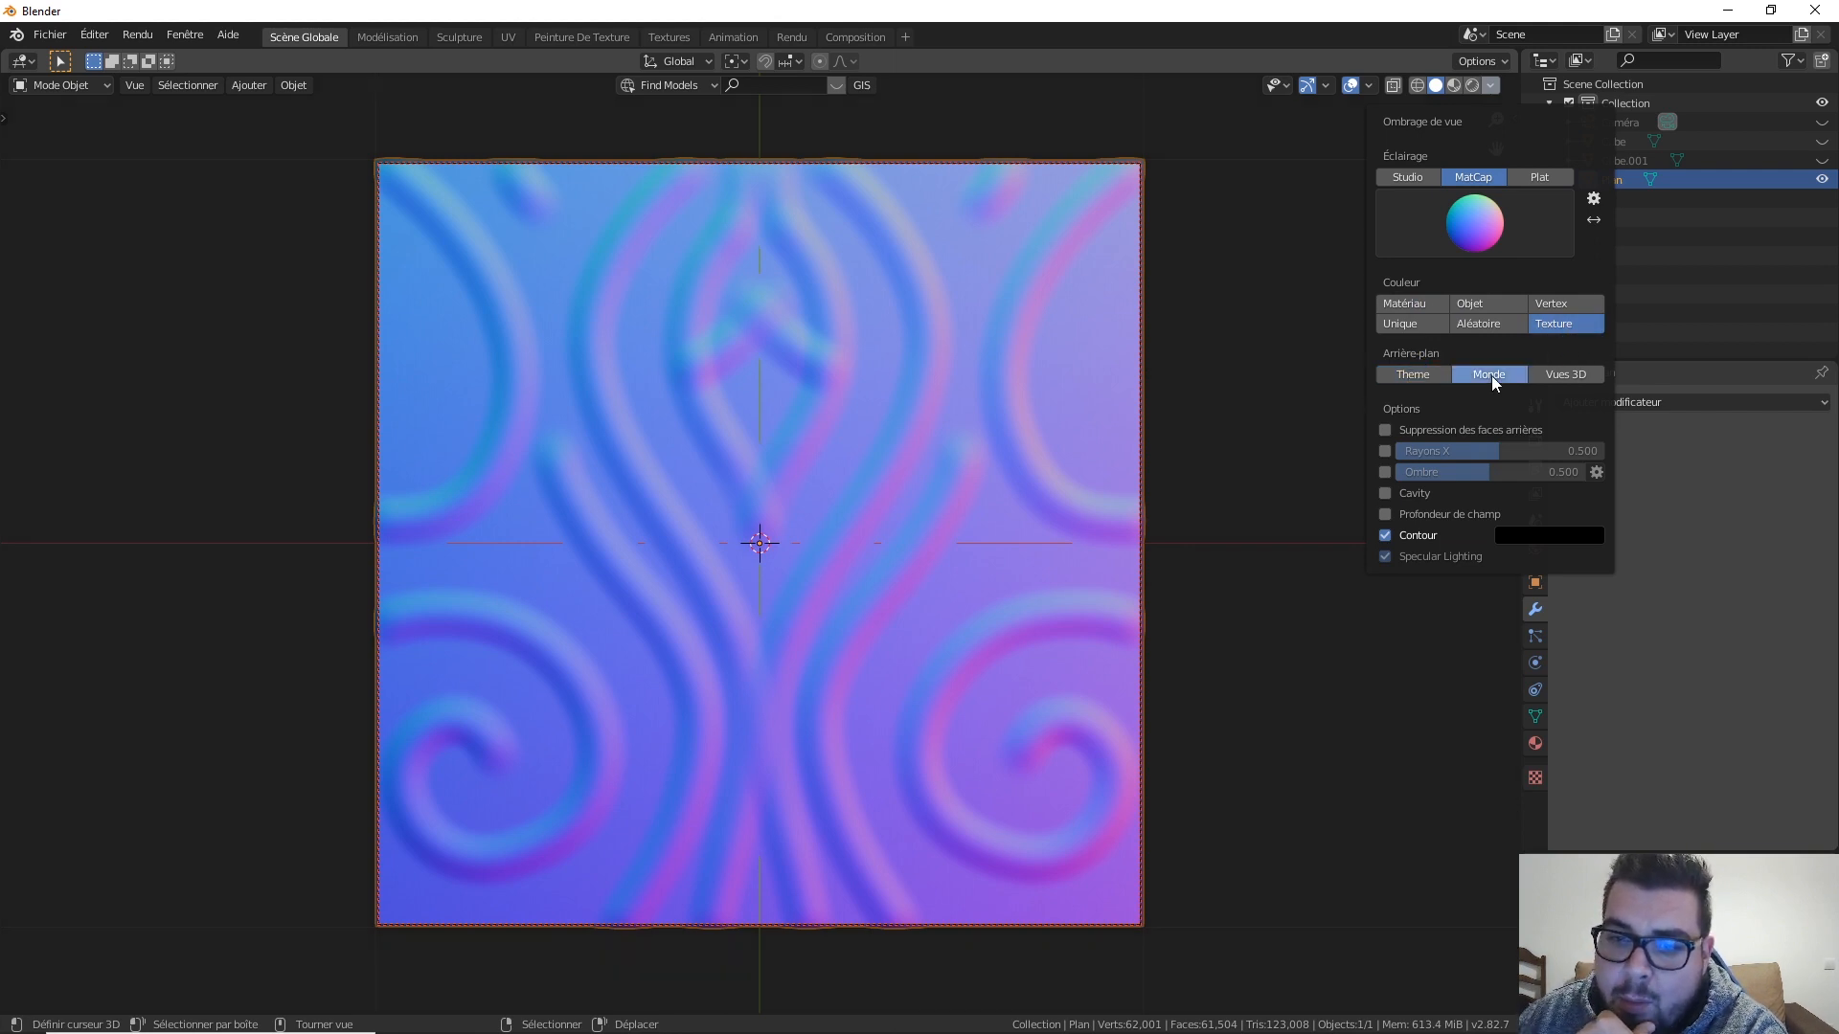
left_click(1567, 375)
left_click(1437, 375)
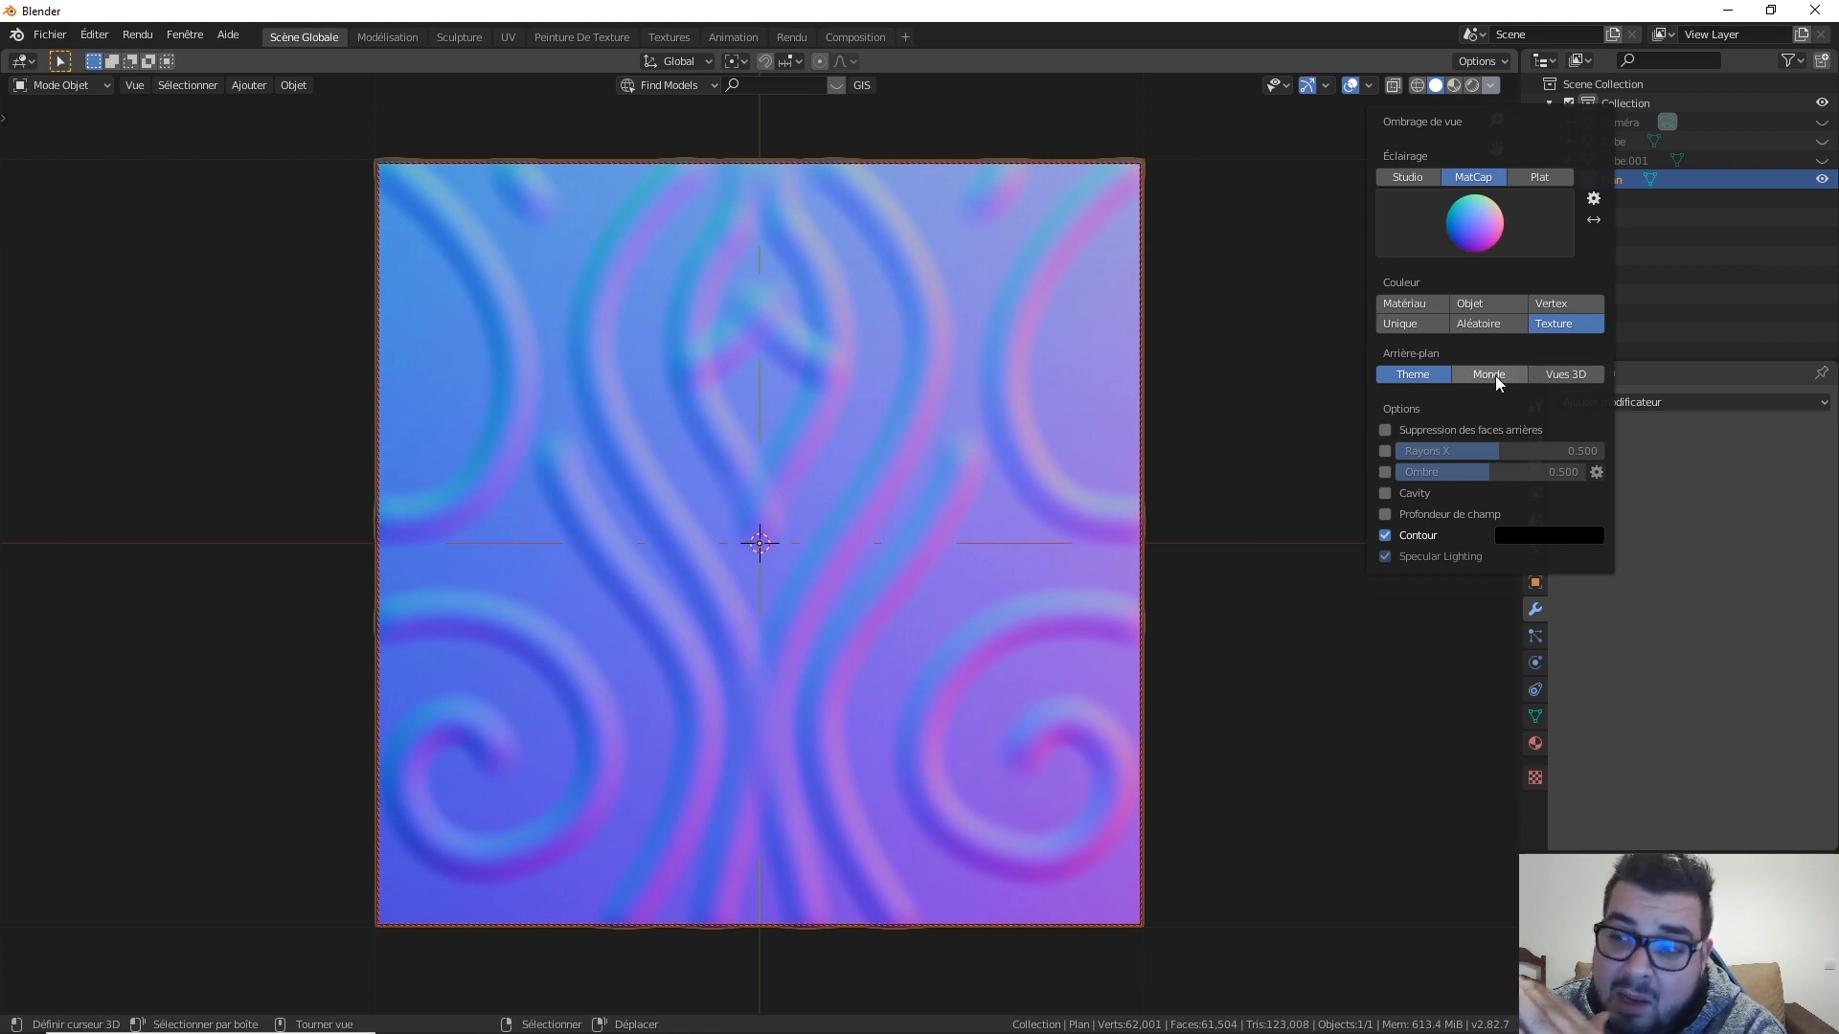
left_click(1496, 375)
left_click(1440, 377)
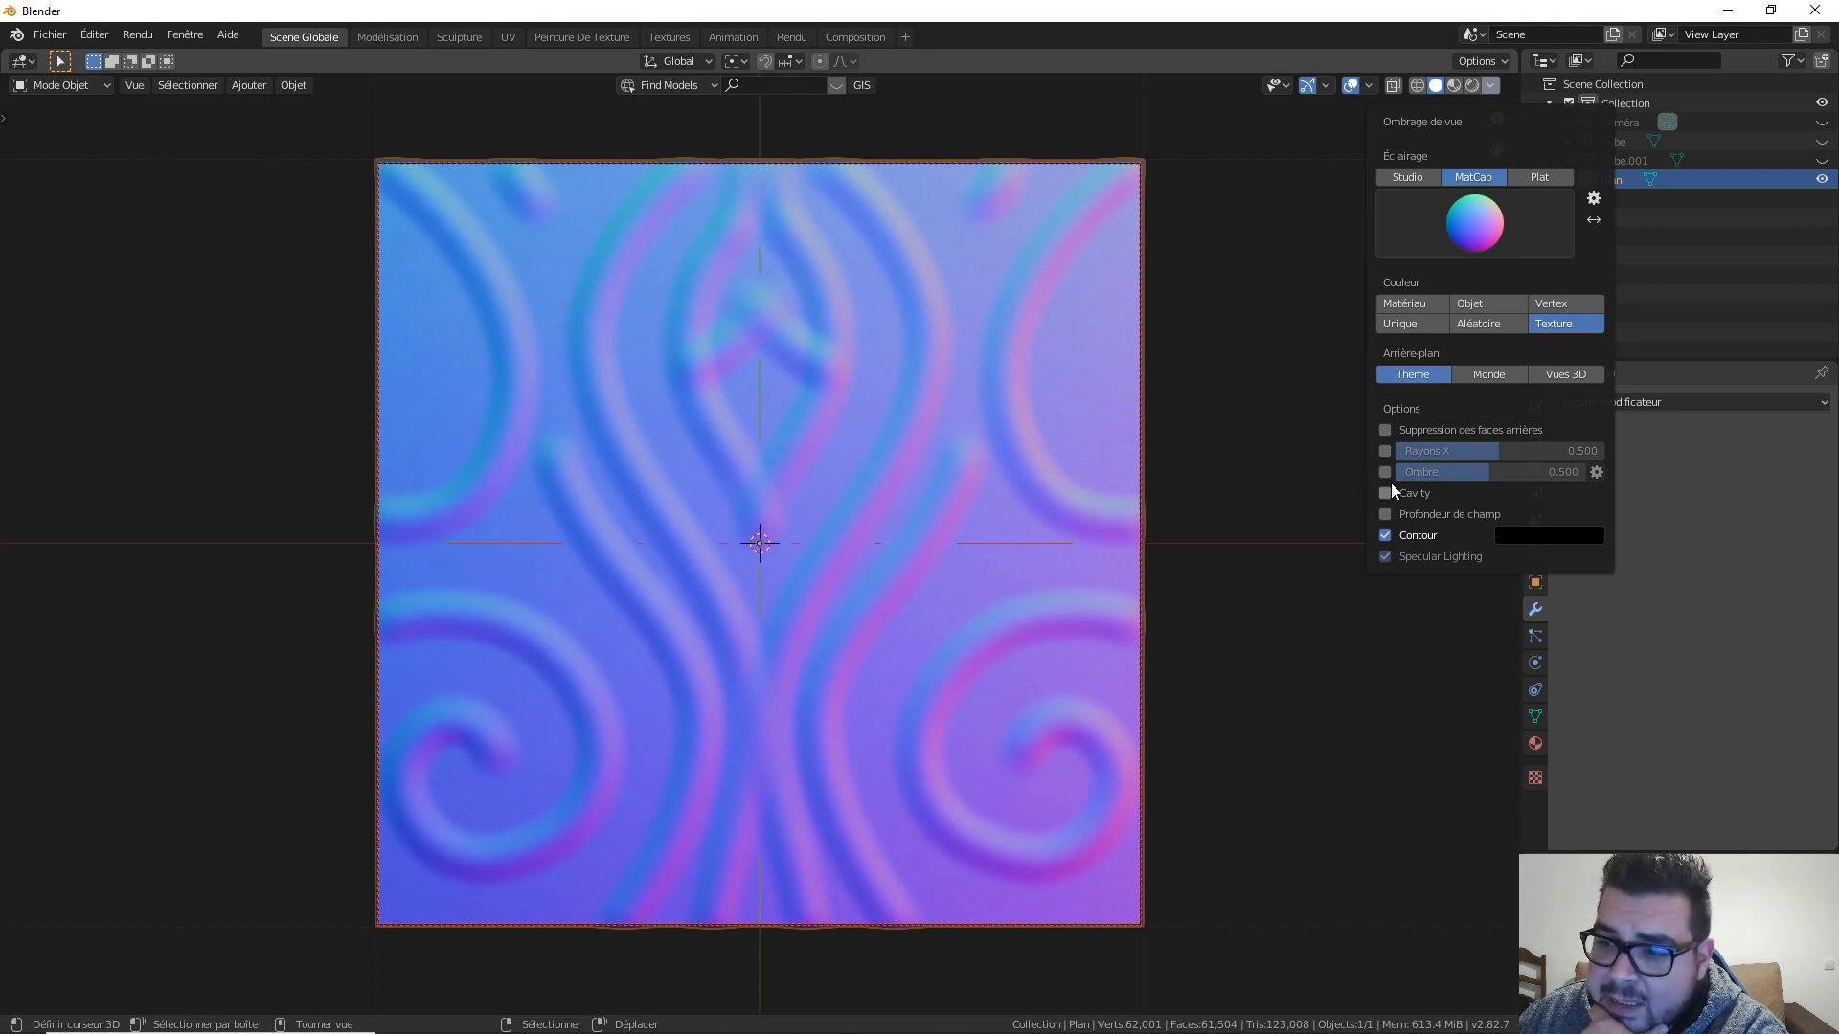
Step: Try toggling the Outline and Specular Lighting options in the viewport shading settings
left_click(1391, 536)
left_click(1385, 536)
left_click(1384, 535)
left_click(1385, 536)
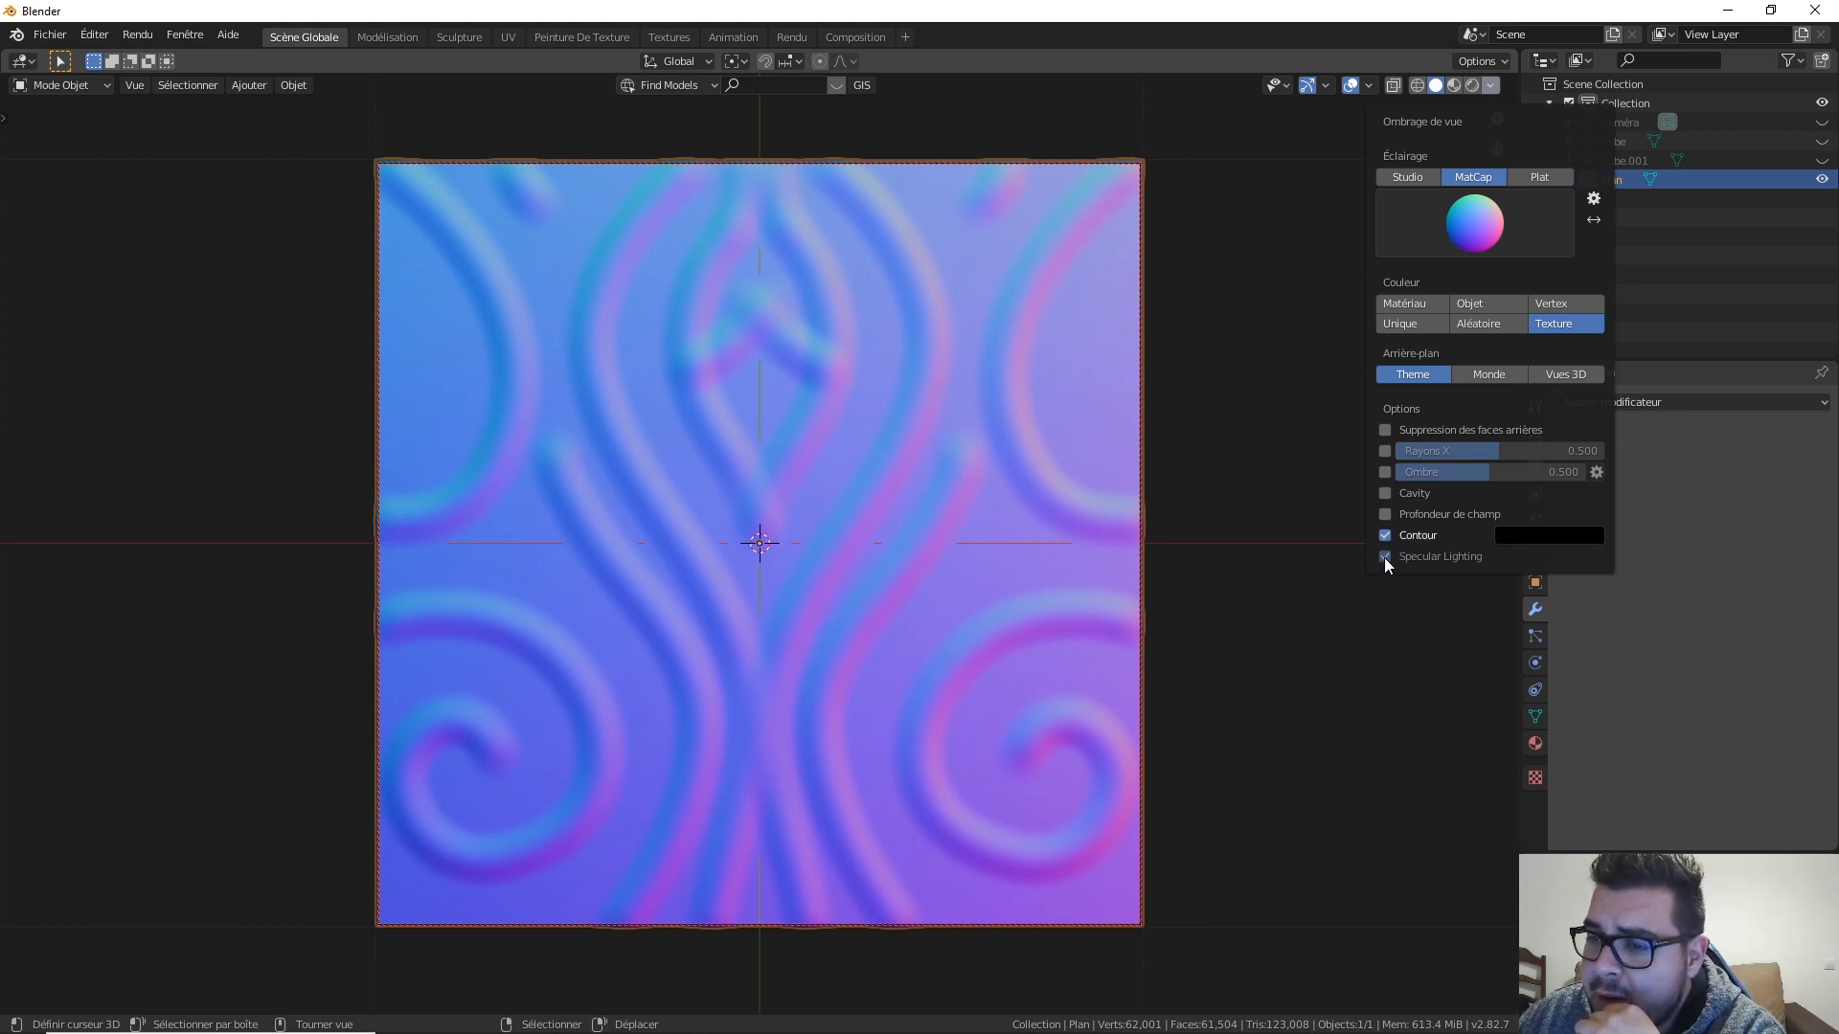
left_click(1384, 556)
left_click(1385, 557)
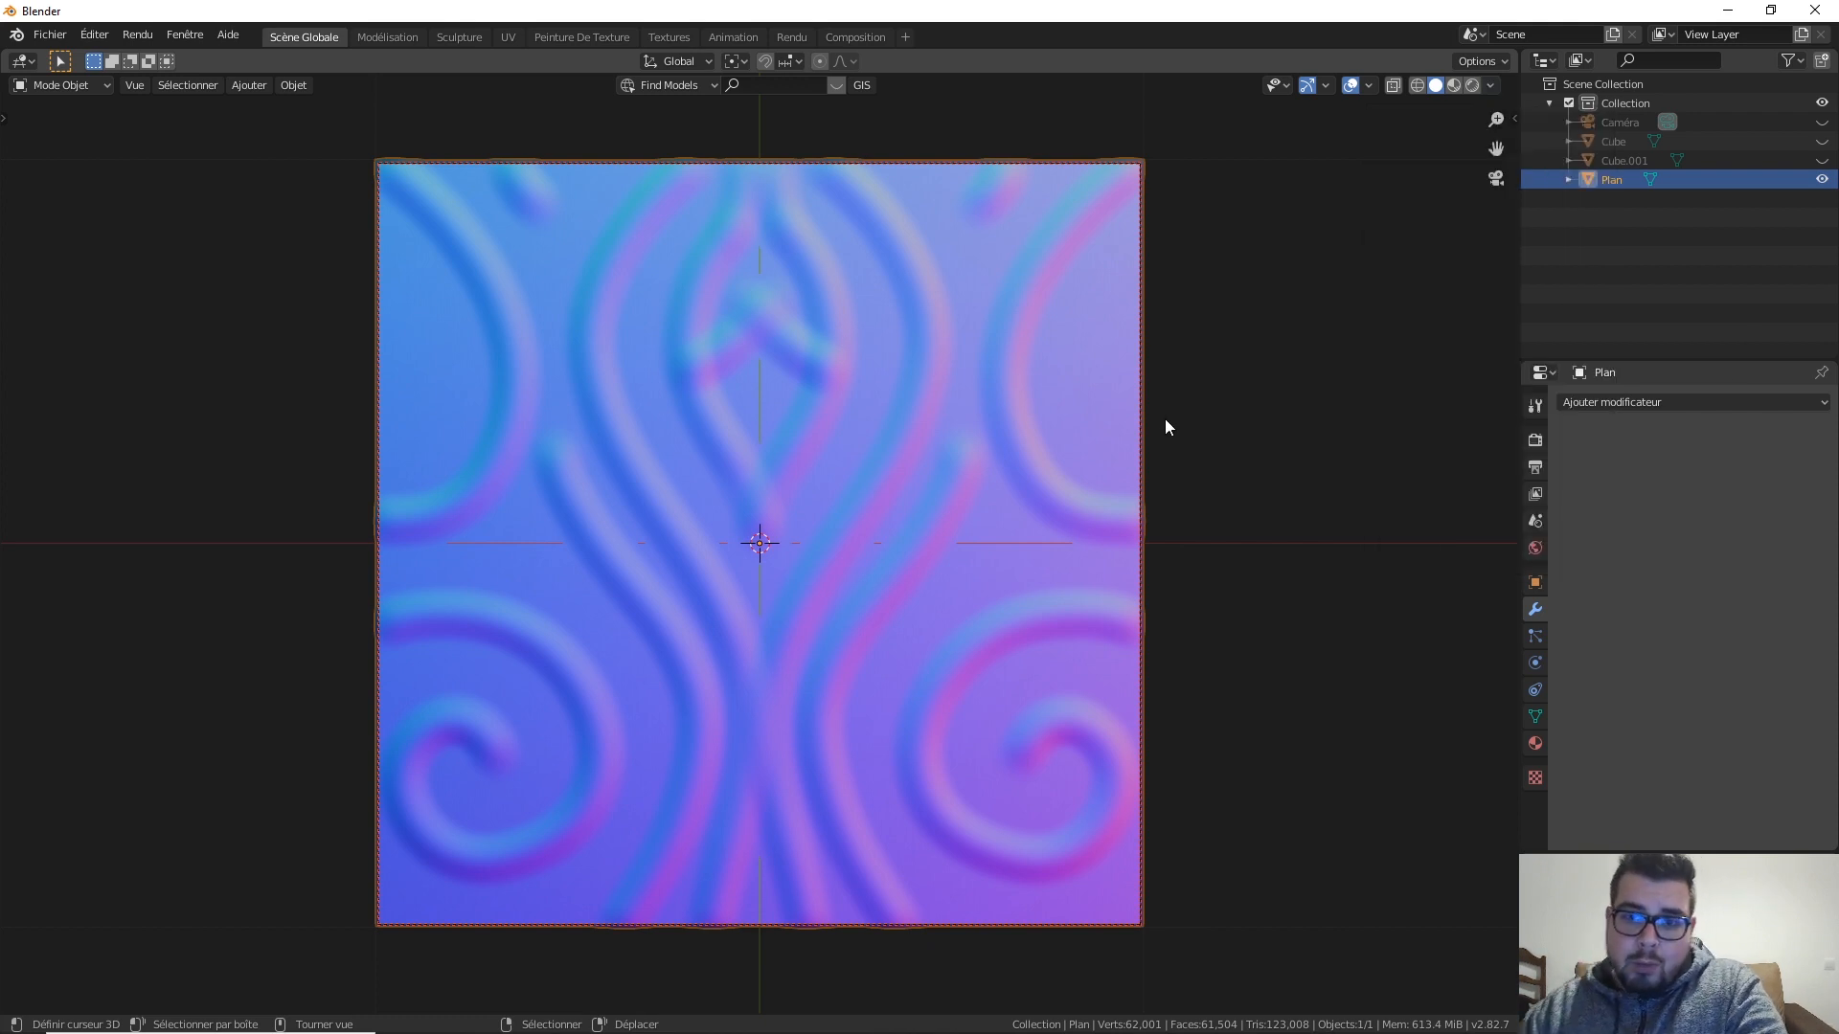
Step: Render the scene as a still image, examine the relief in the result and close the render window
left_click(138, 37)
left_click(172, 57)
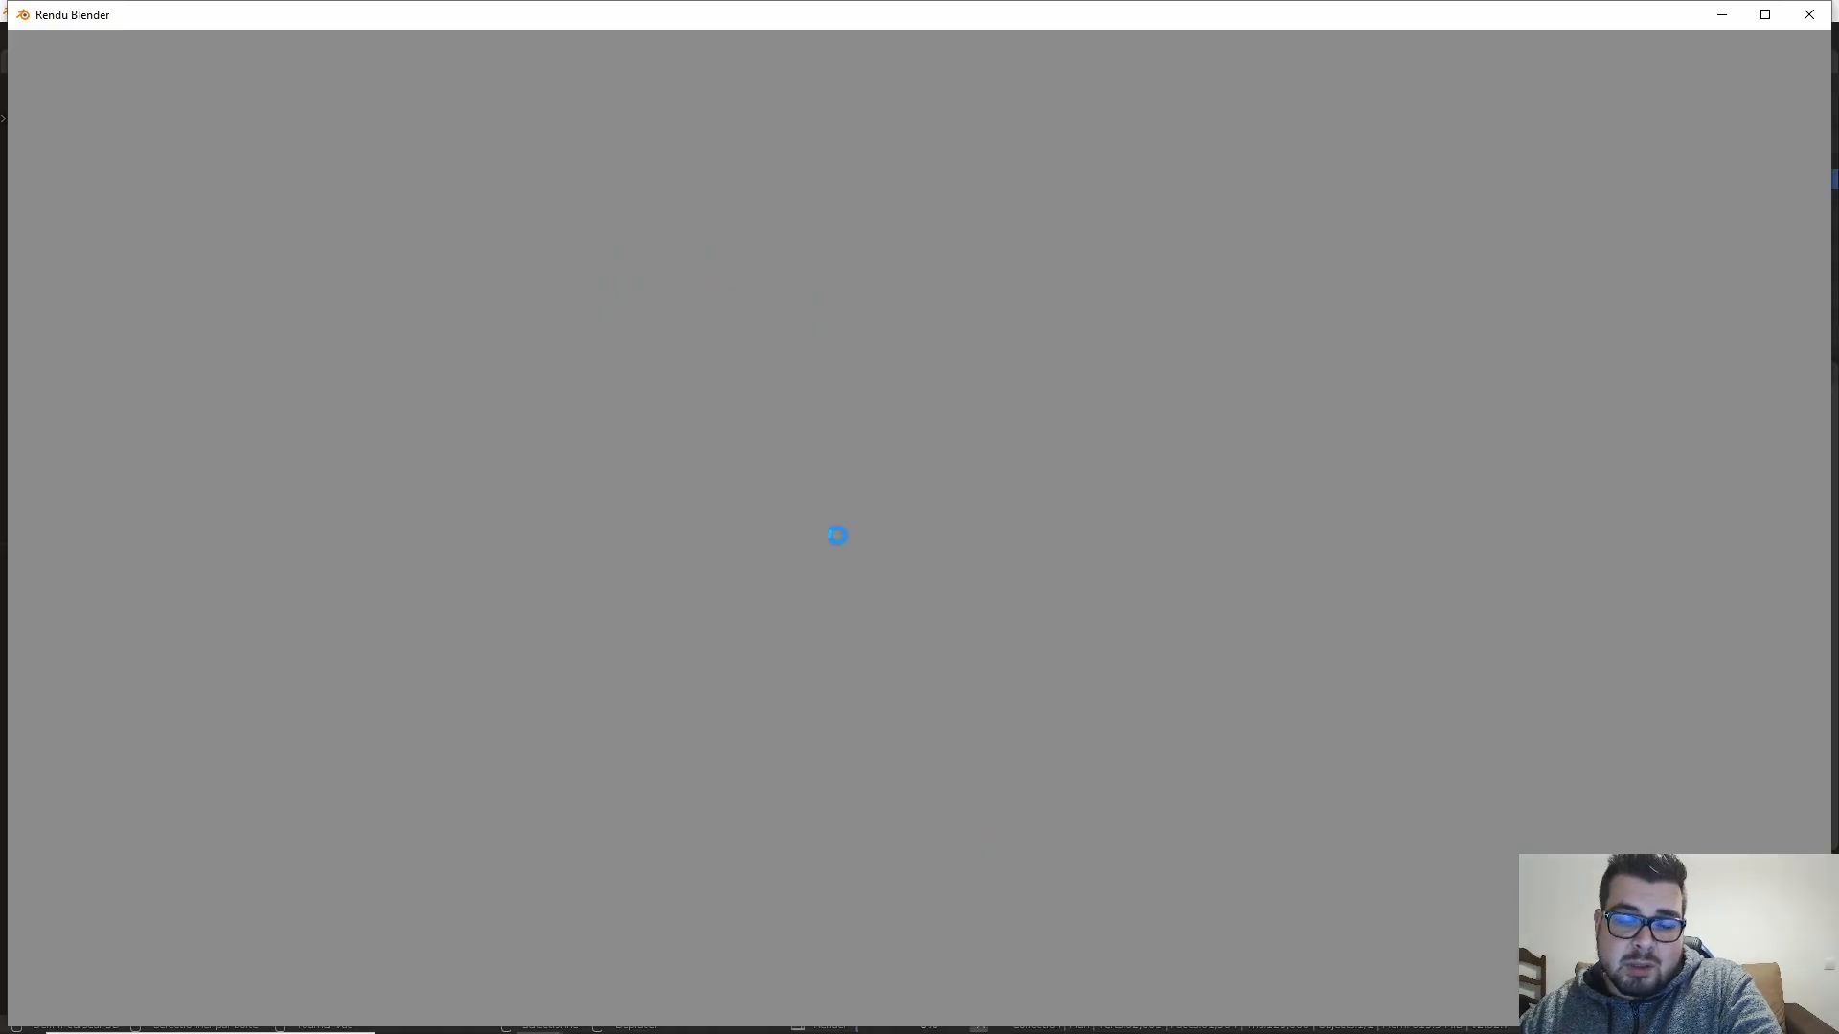
scroll(963, 514, "up", 1)
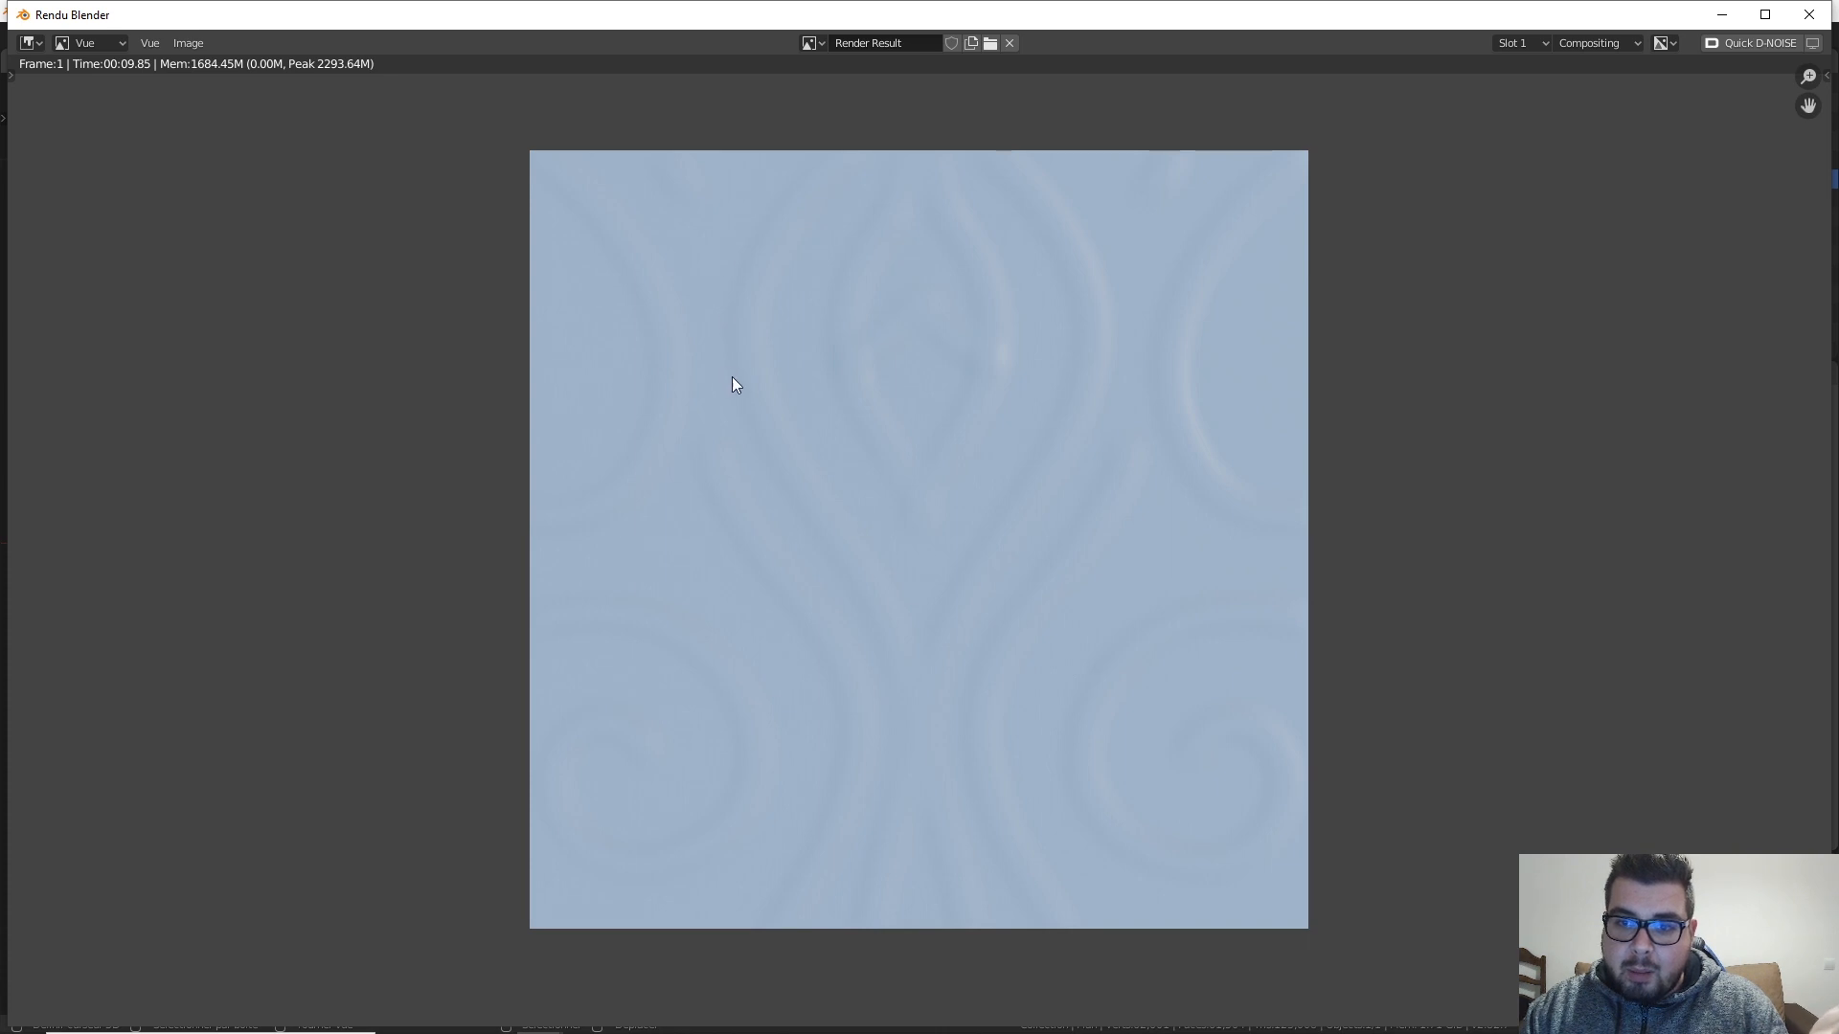
middle_click_drag(733, 377, 826, 400)
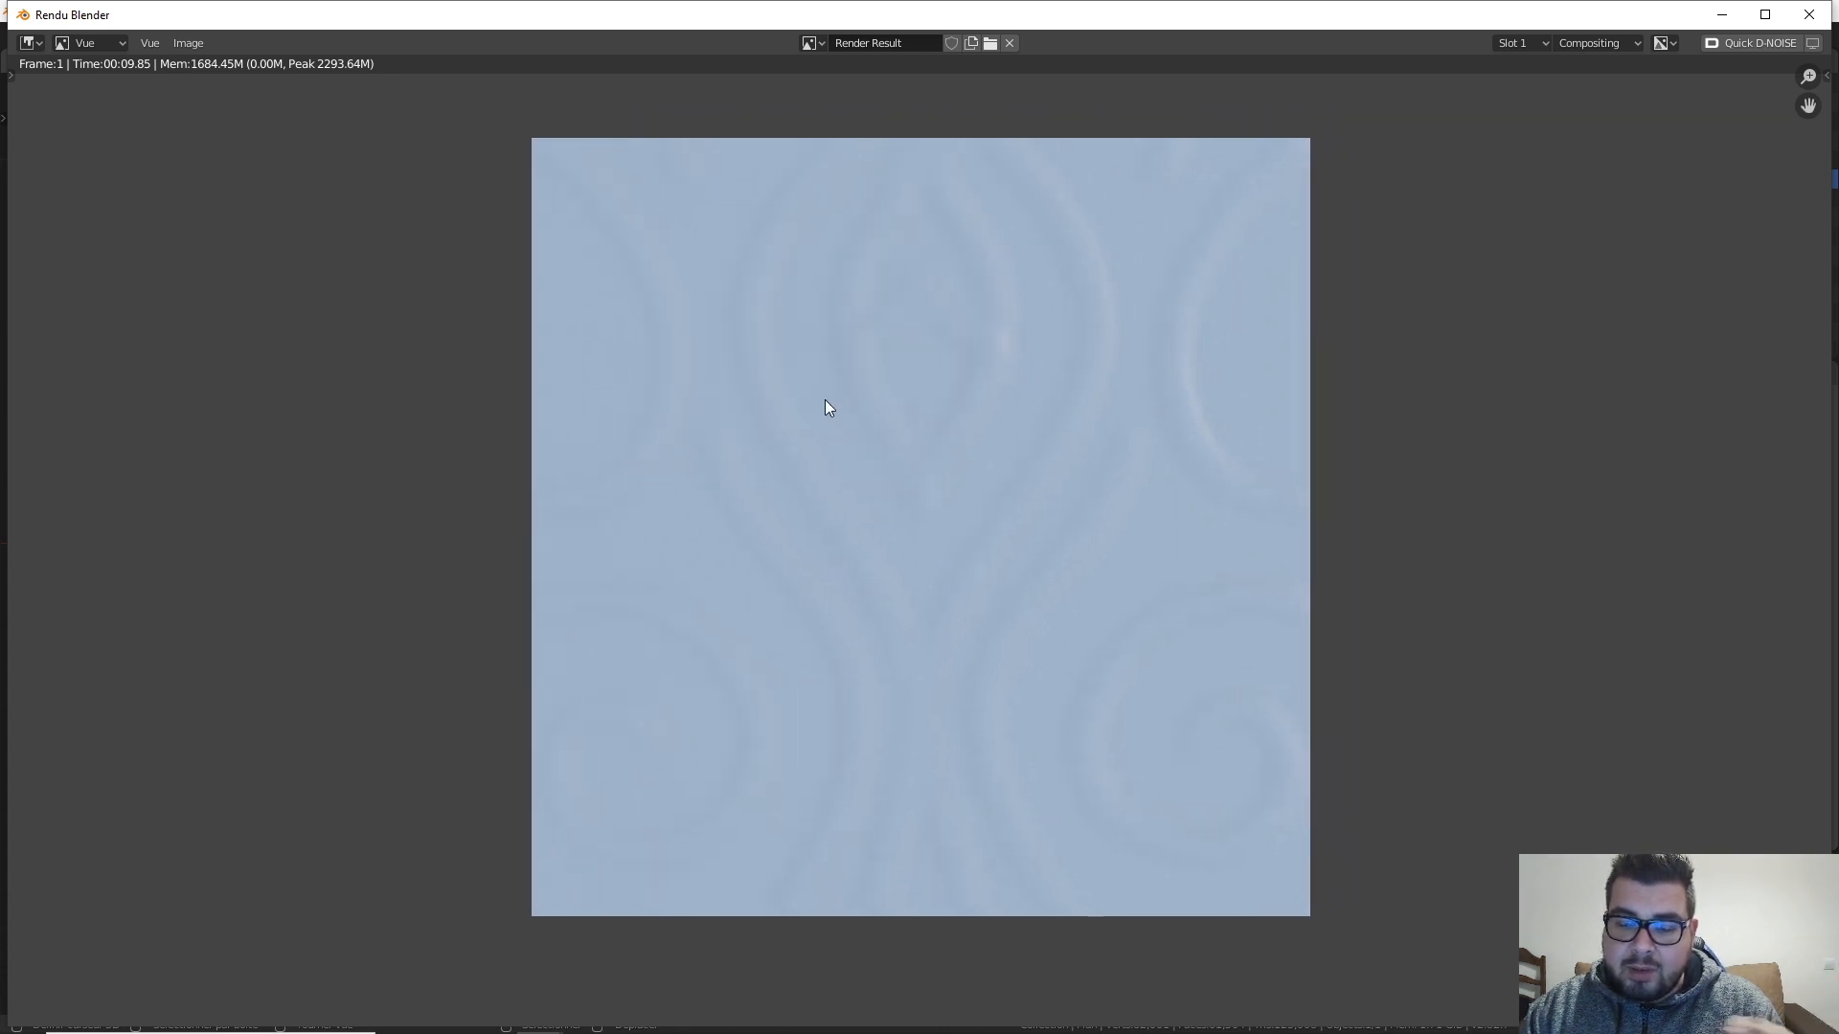
left_click(1809, 14)
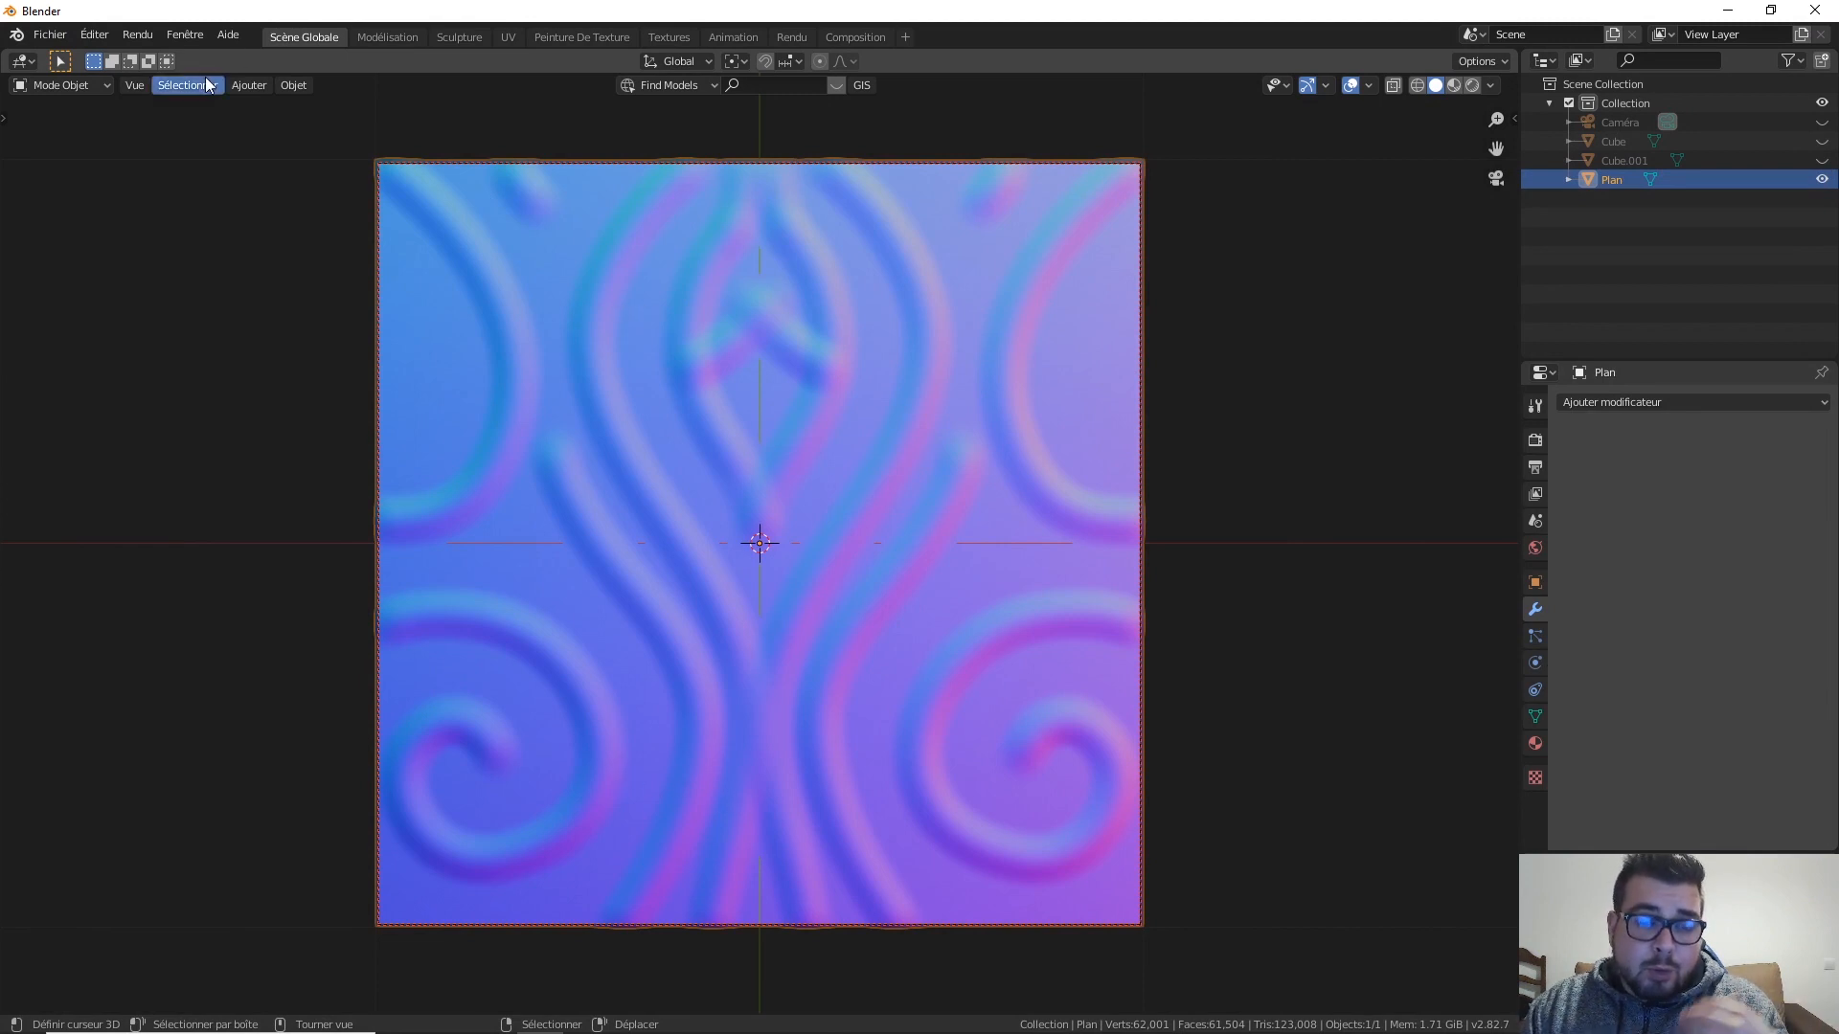
Step: Render the current viewport as an image and examine the coloured relief in the result
left_click(138, 87)
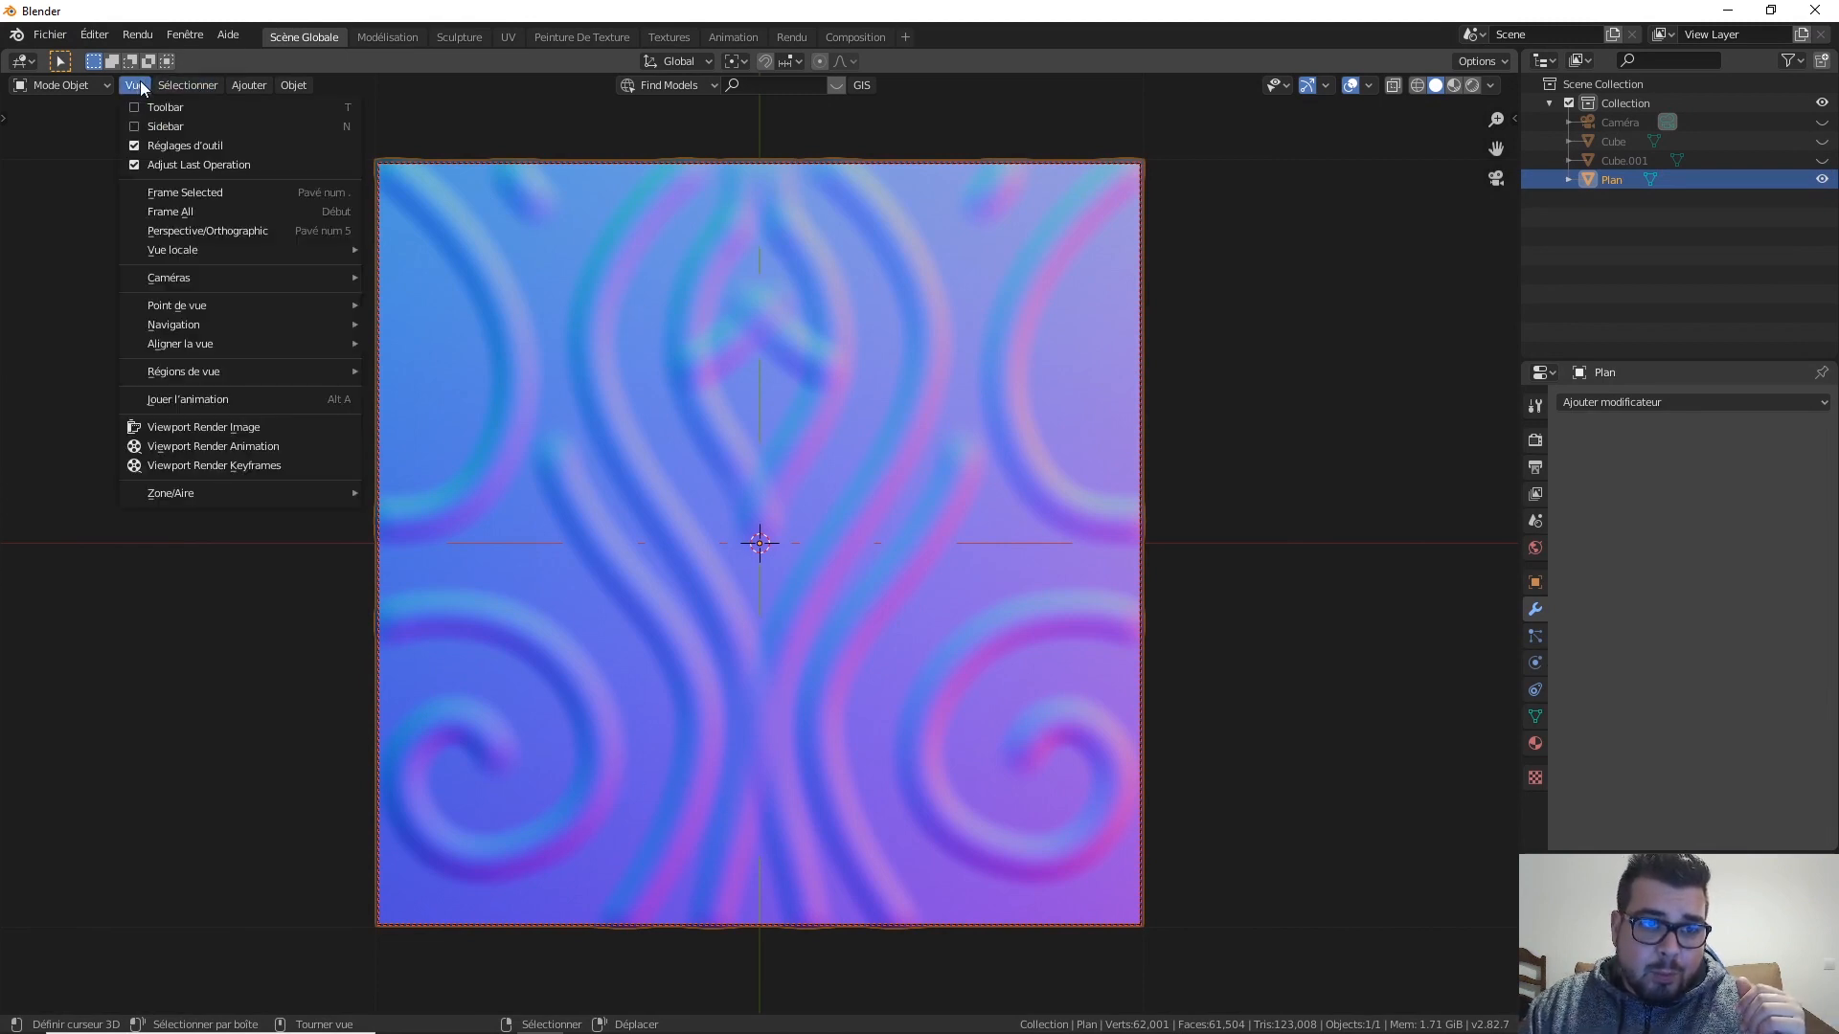
left_click(212, 425)
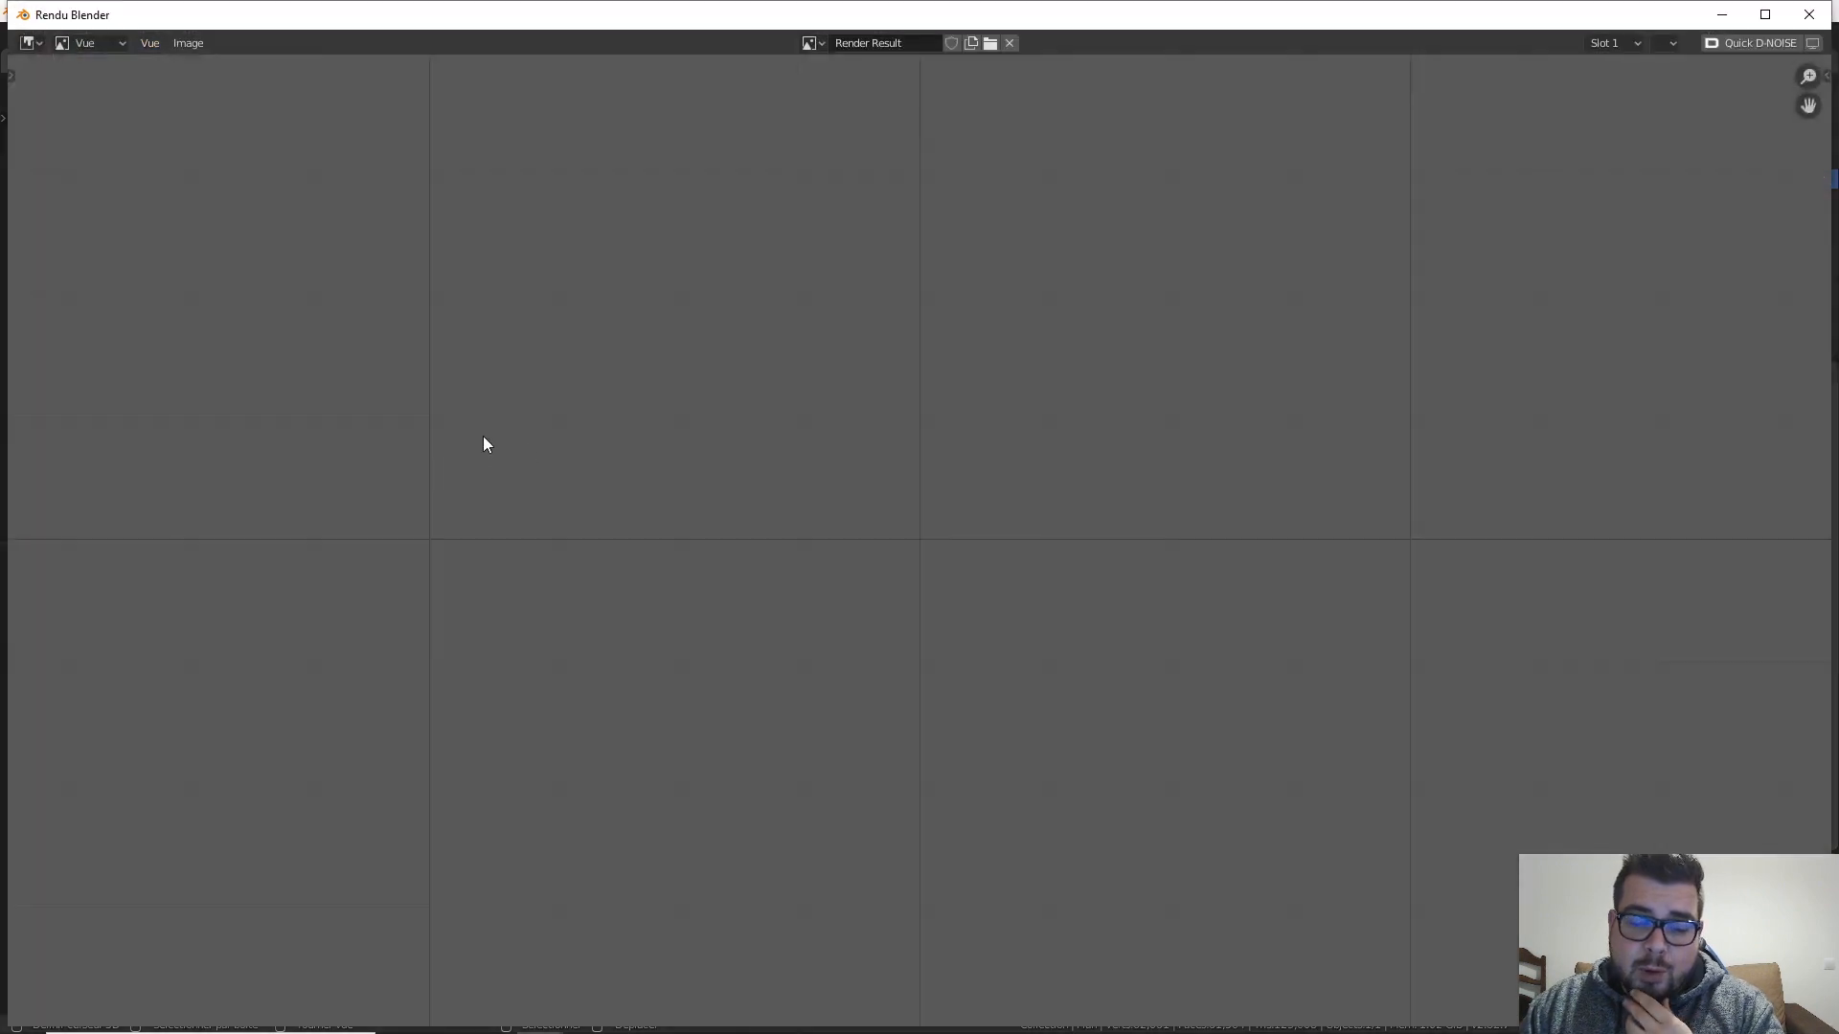
scroll(961, 521, "down", 5)
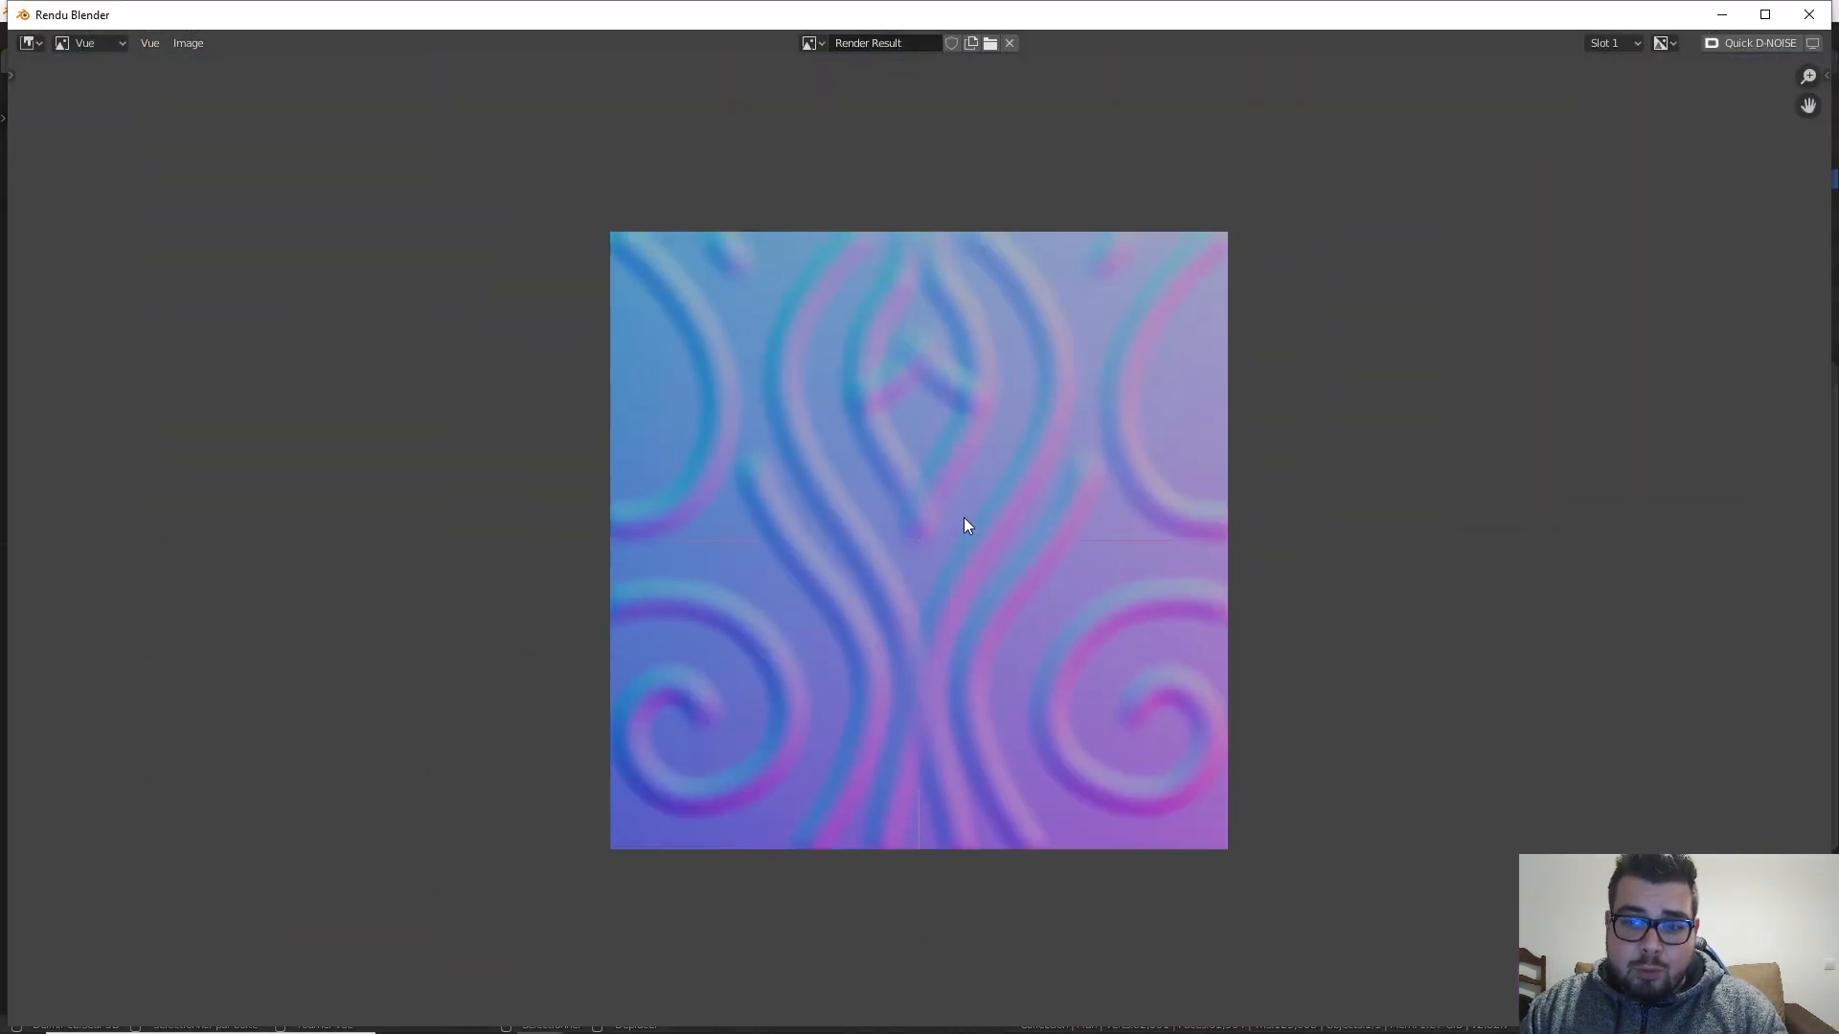
scroll(963, 517, "up", 3)
scroll(963, 516, "down", 3)
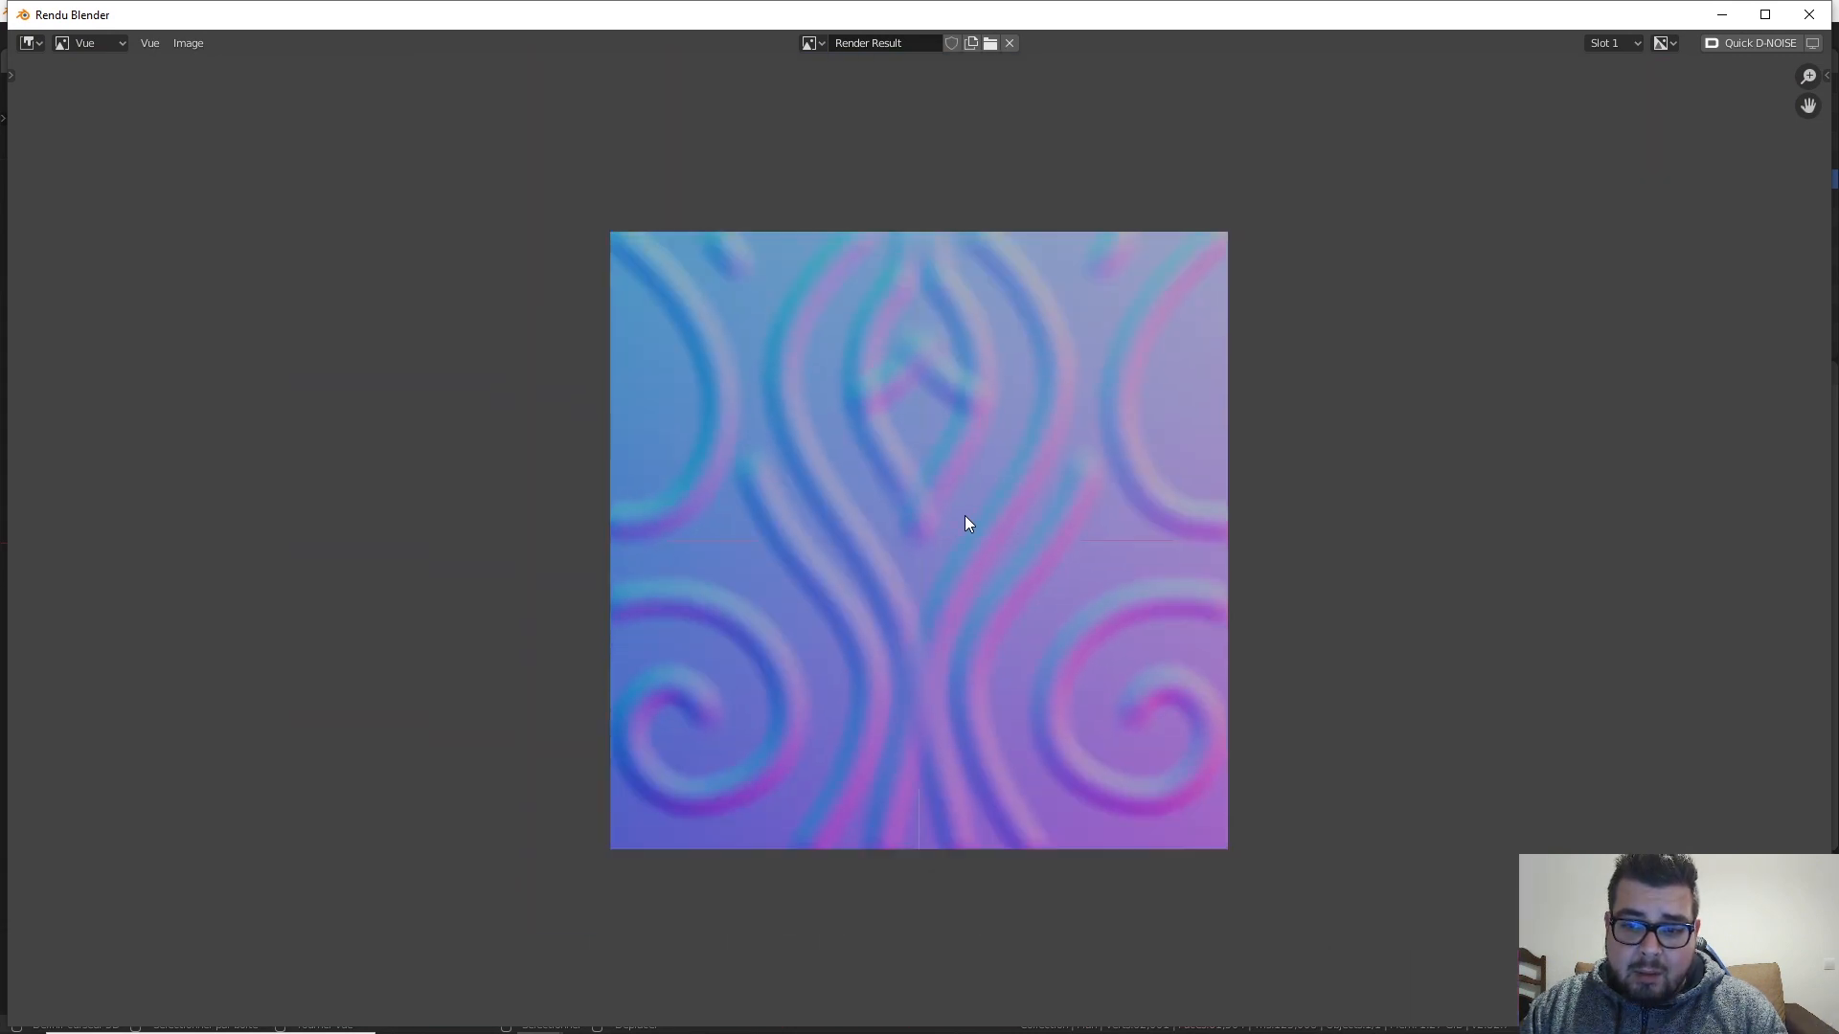
scroll(963, 515, "up", 3)
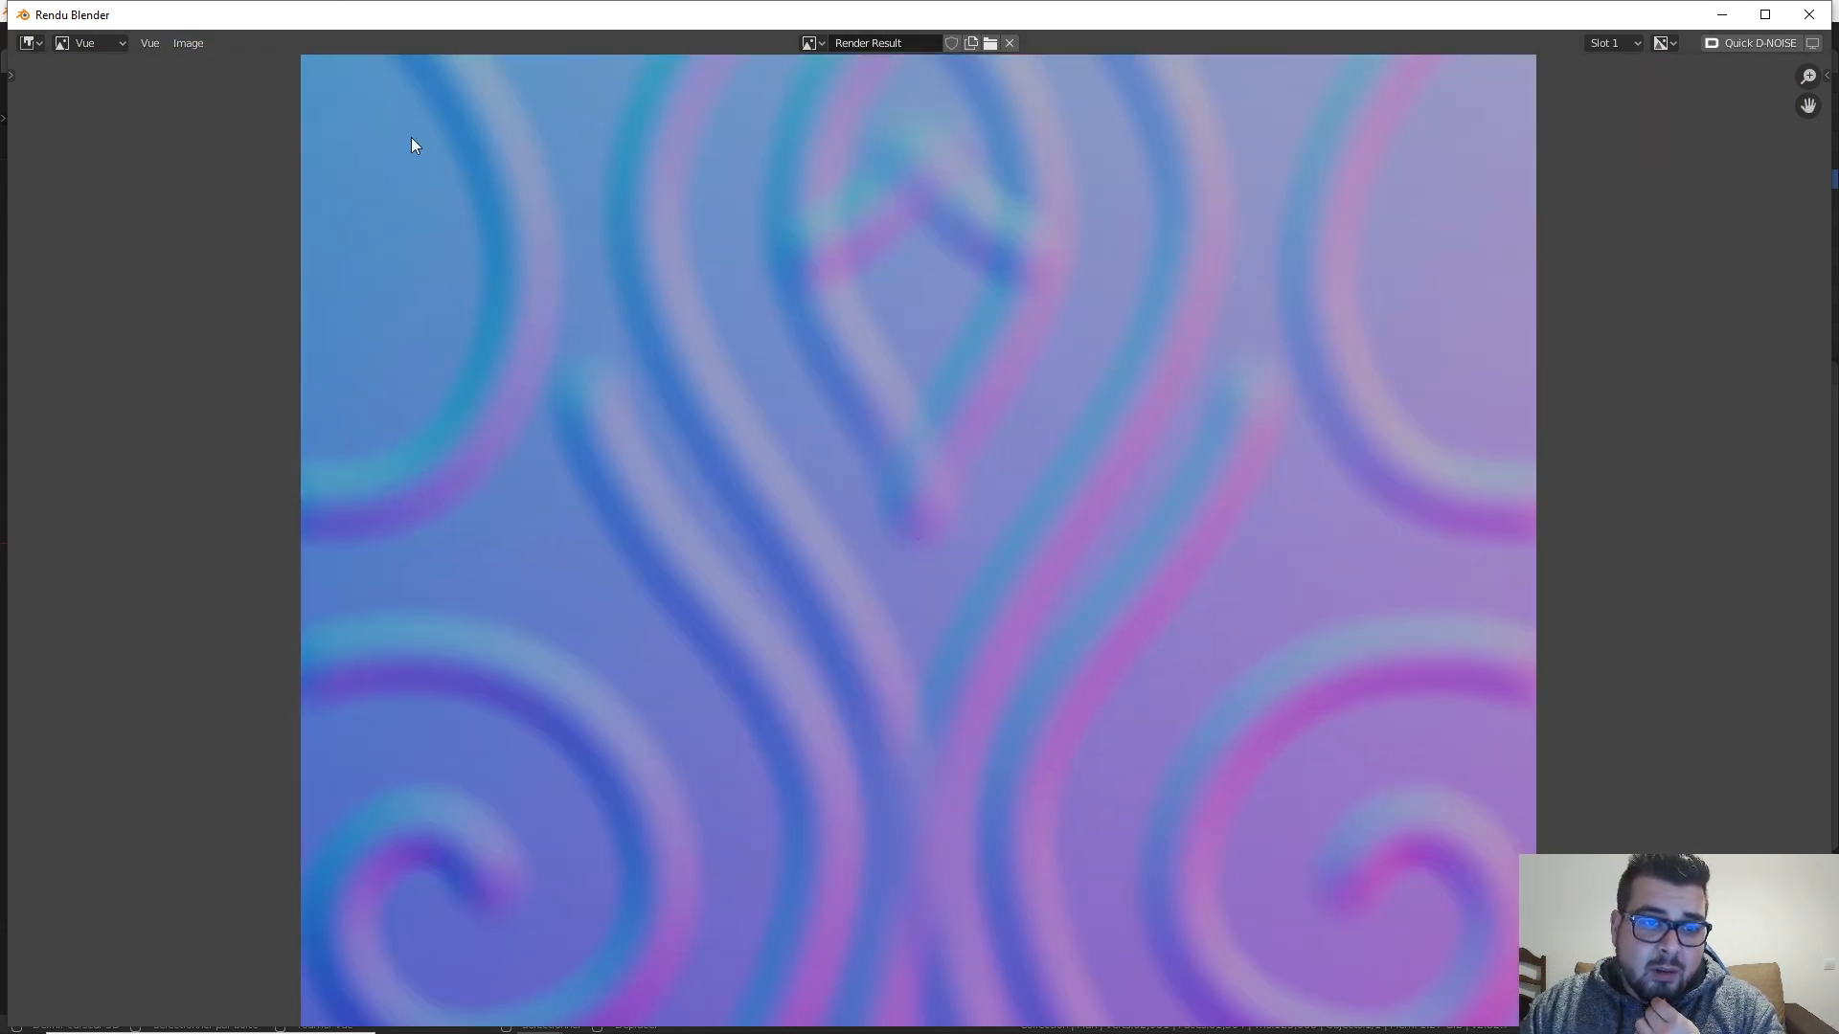
Step: Save the rendered image over Normal Map.png in the Normal folder and close the render window
left_click(188, 42)
left_click(267, 176)
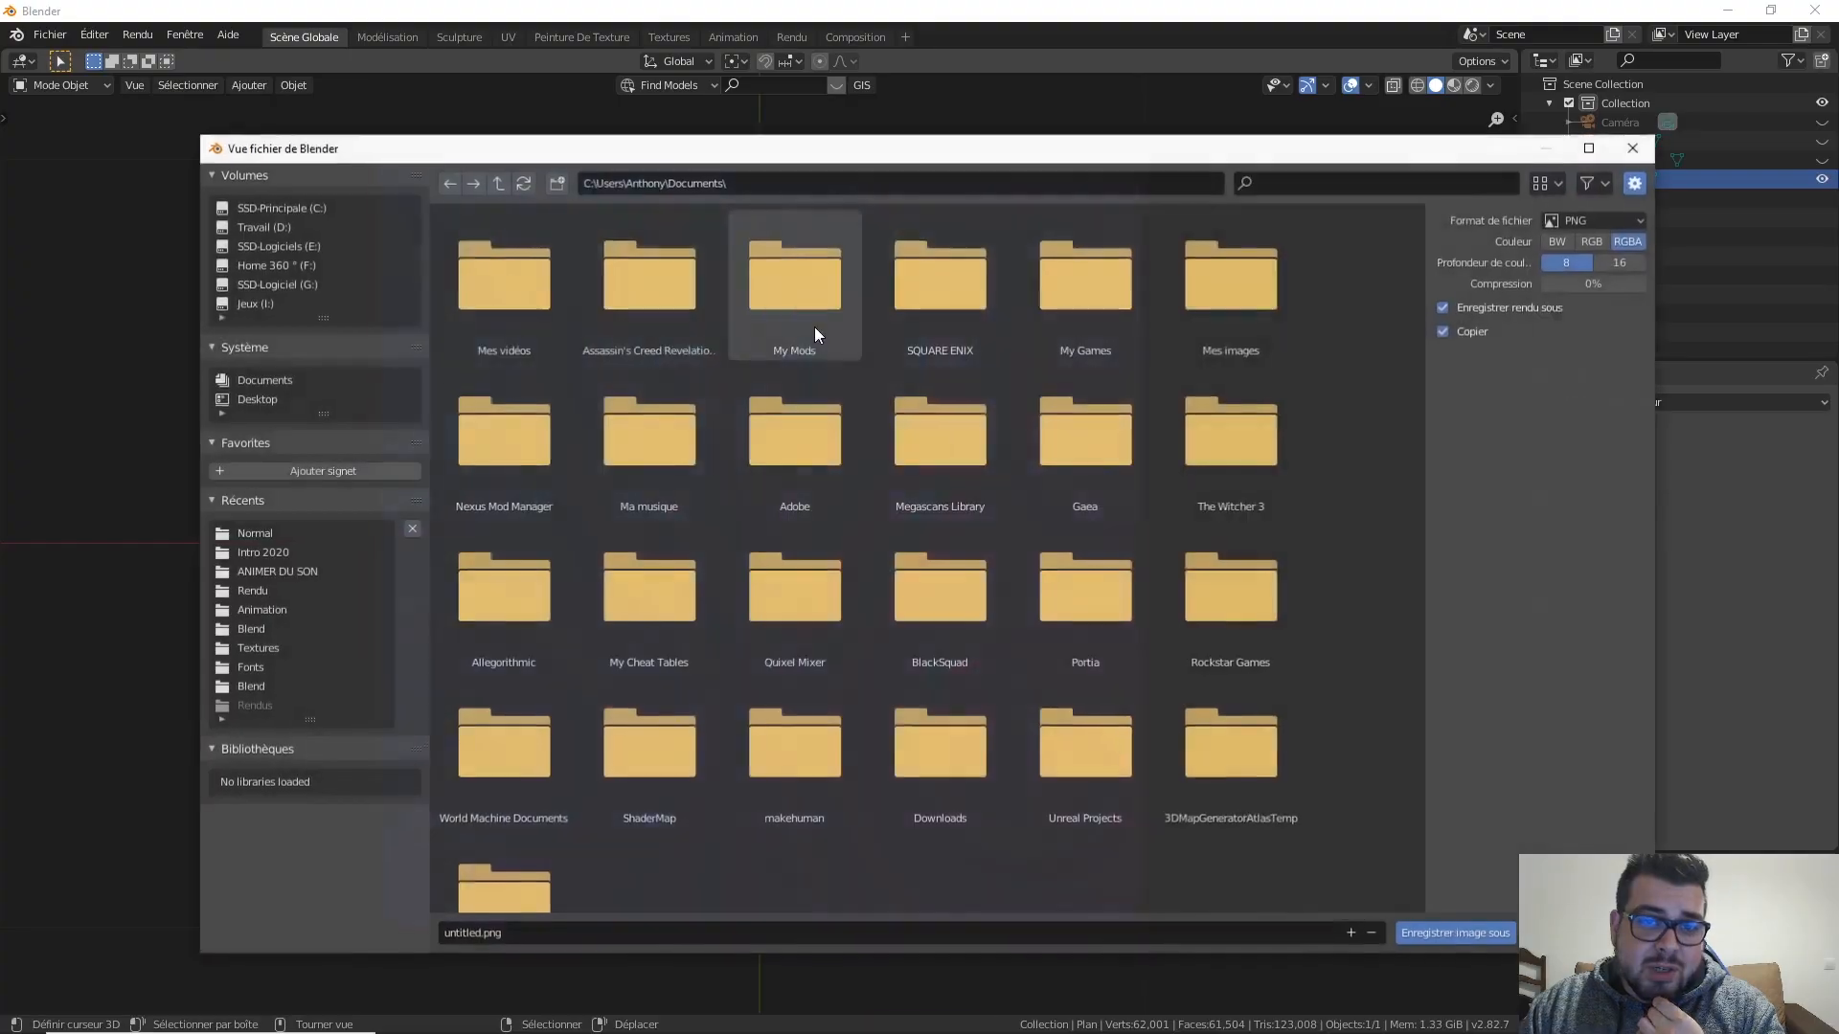
left_click(251, 532)
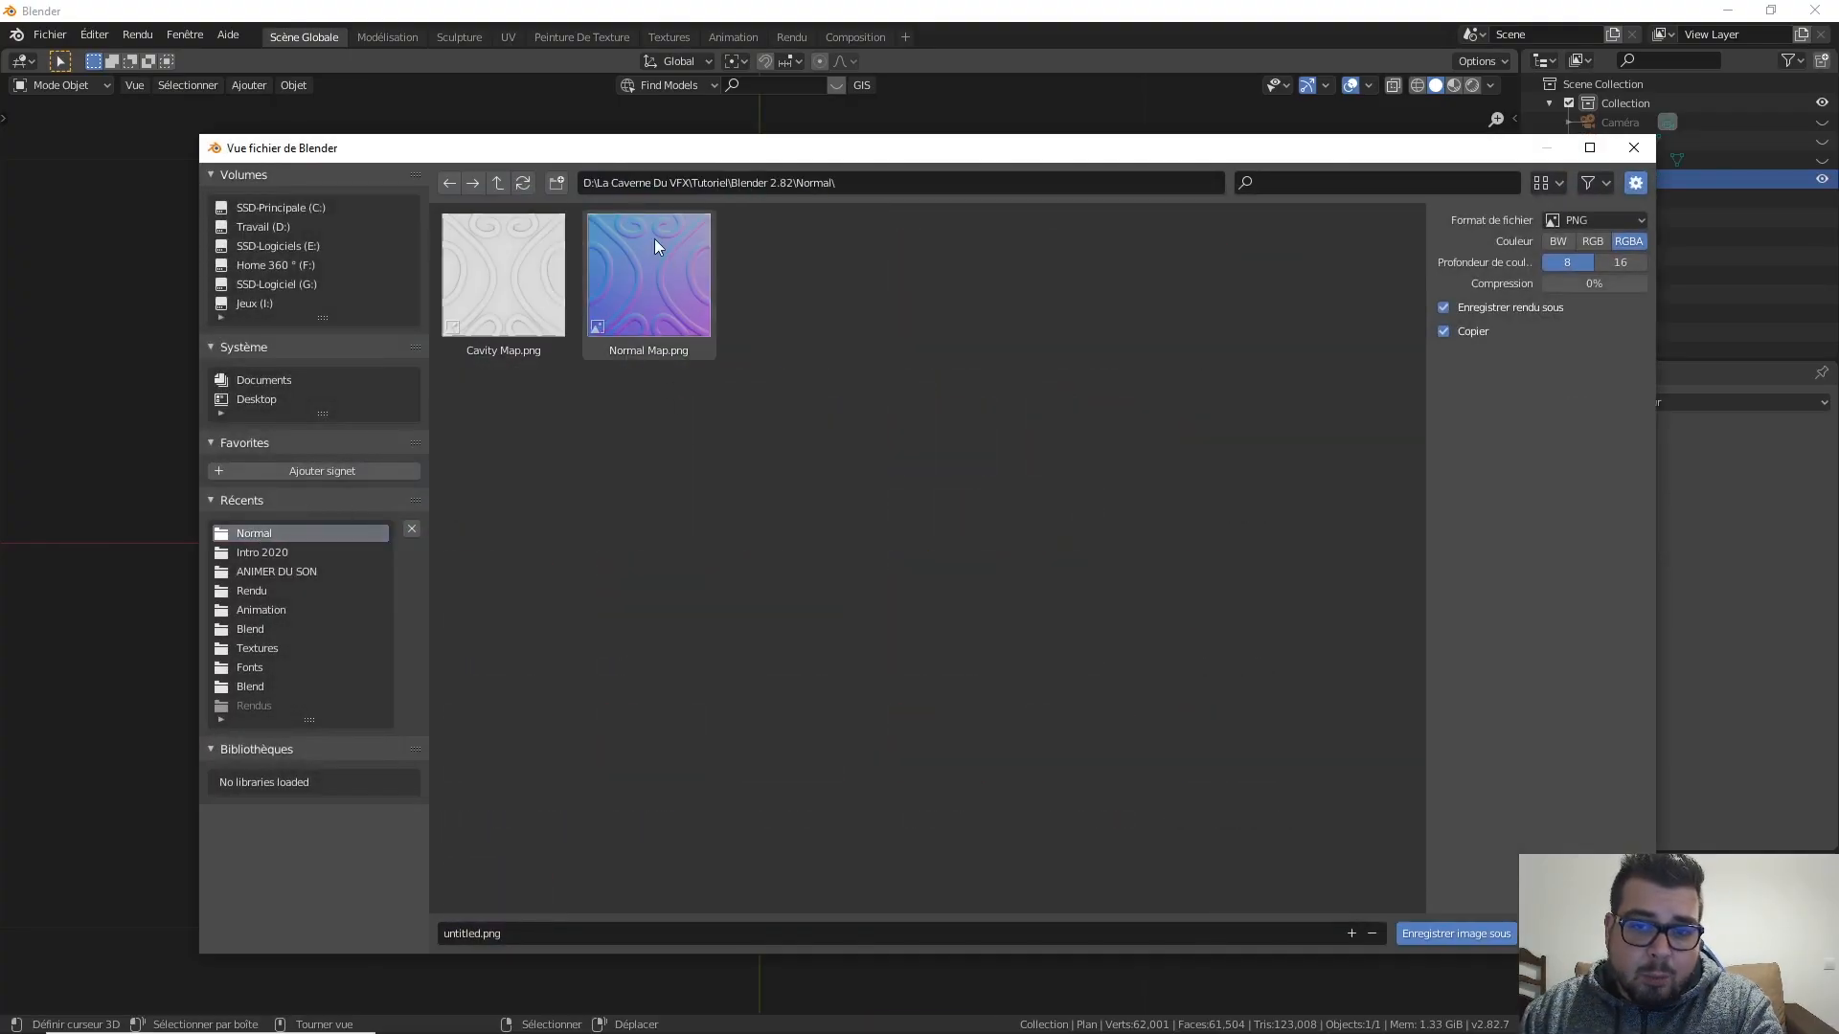
left_click(716, 335)
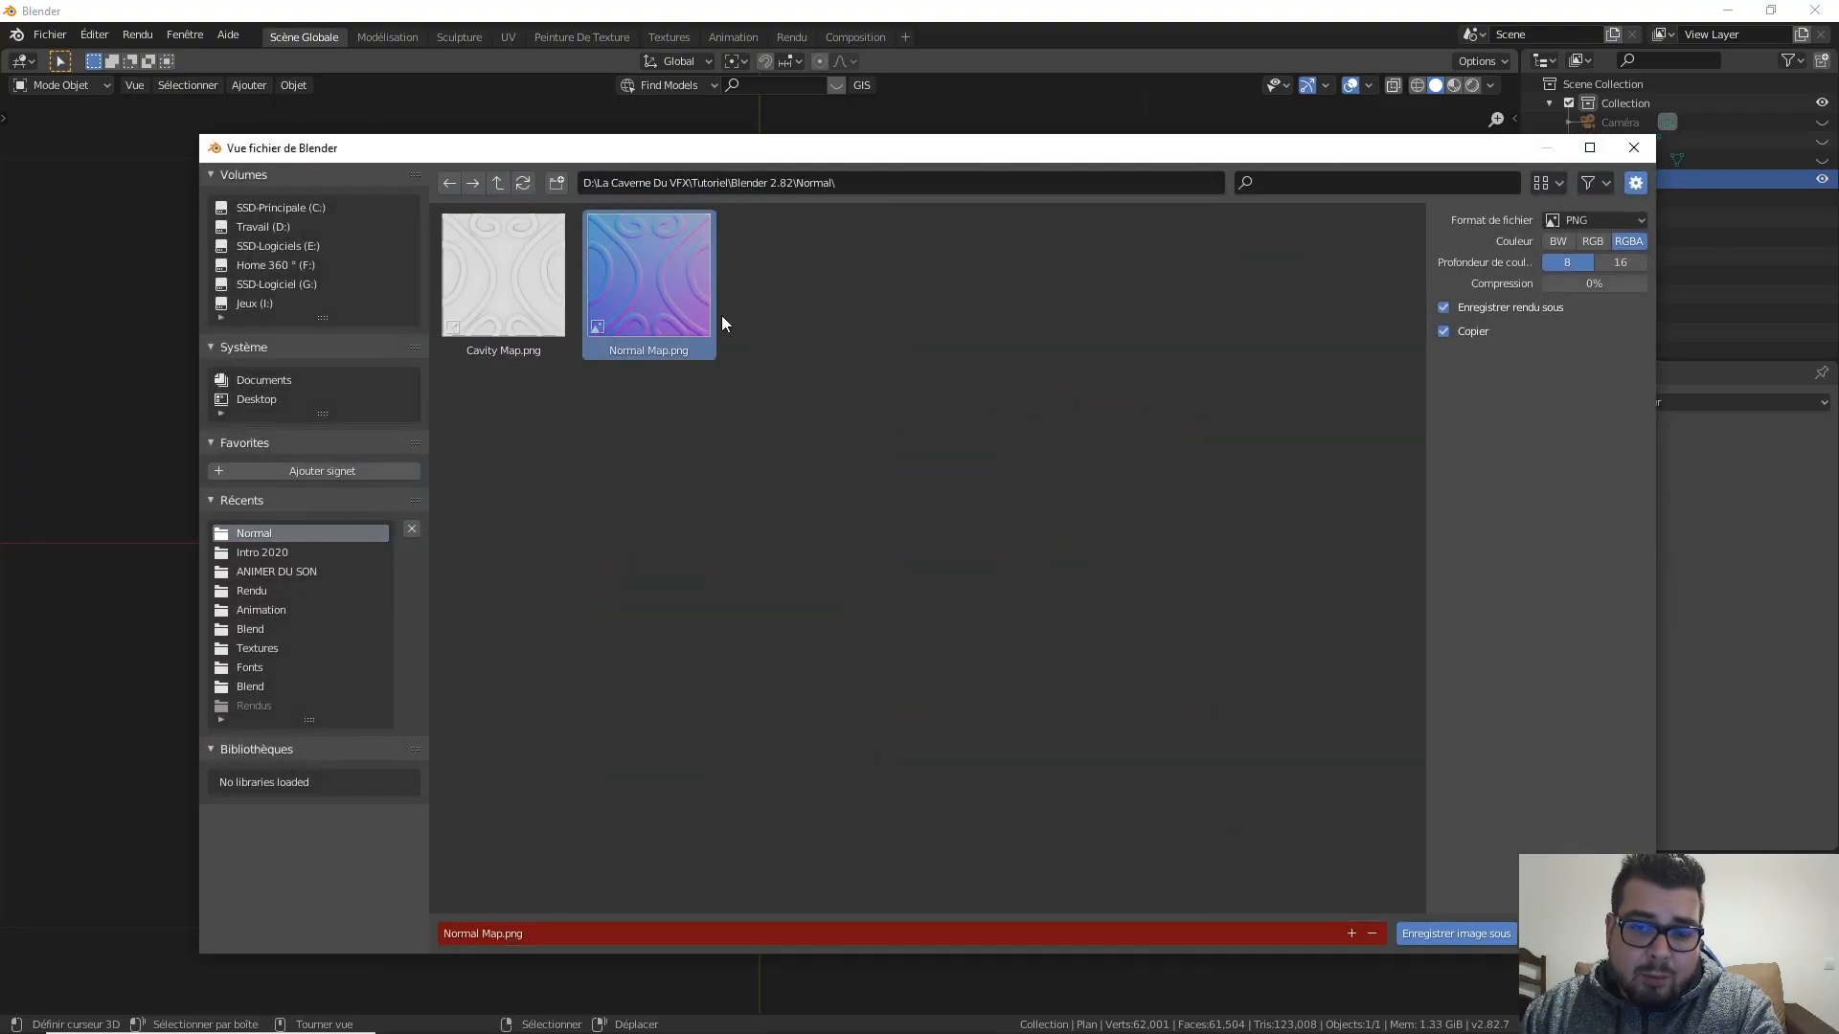
left_click(1437, 930)
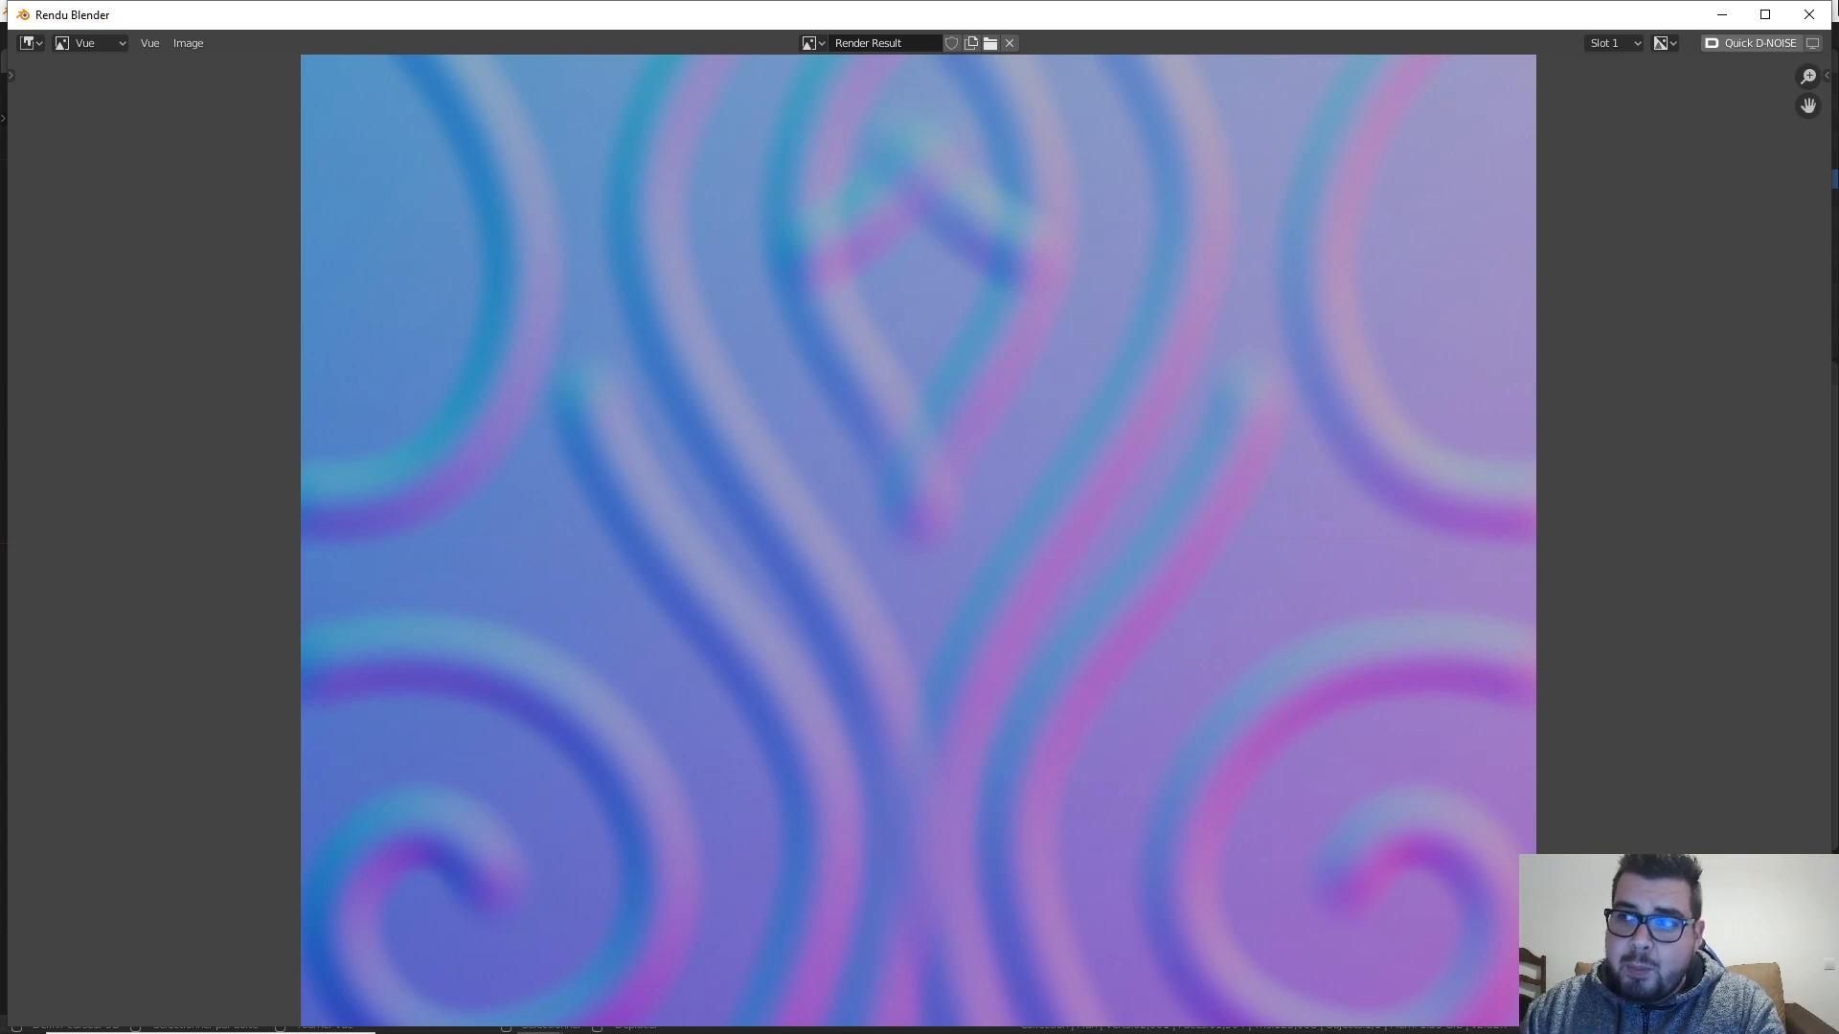
left_click(1809, 15)
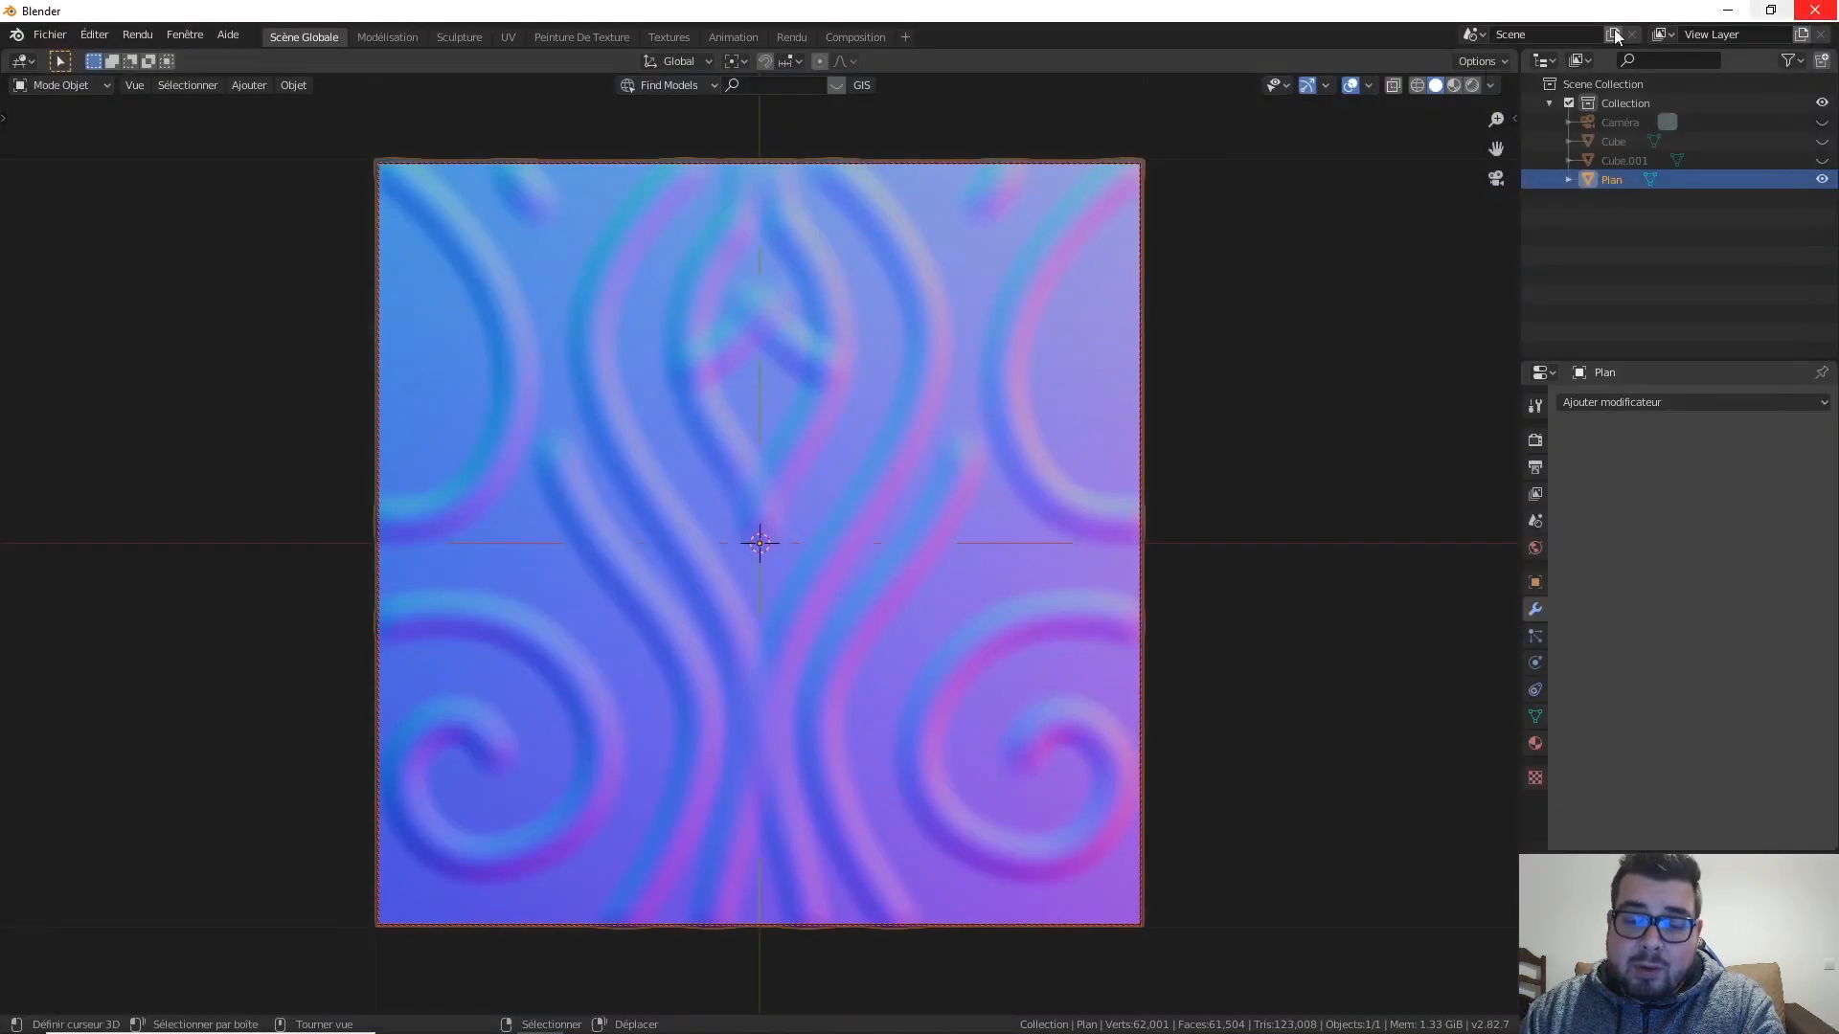
Step: Hide the sculpted plane and add a 2 m cube at the origin
left_click(1820, 179)
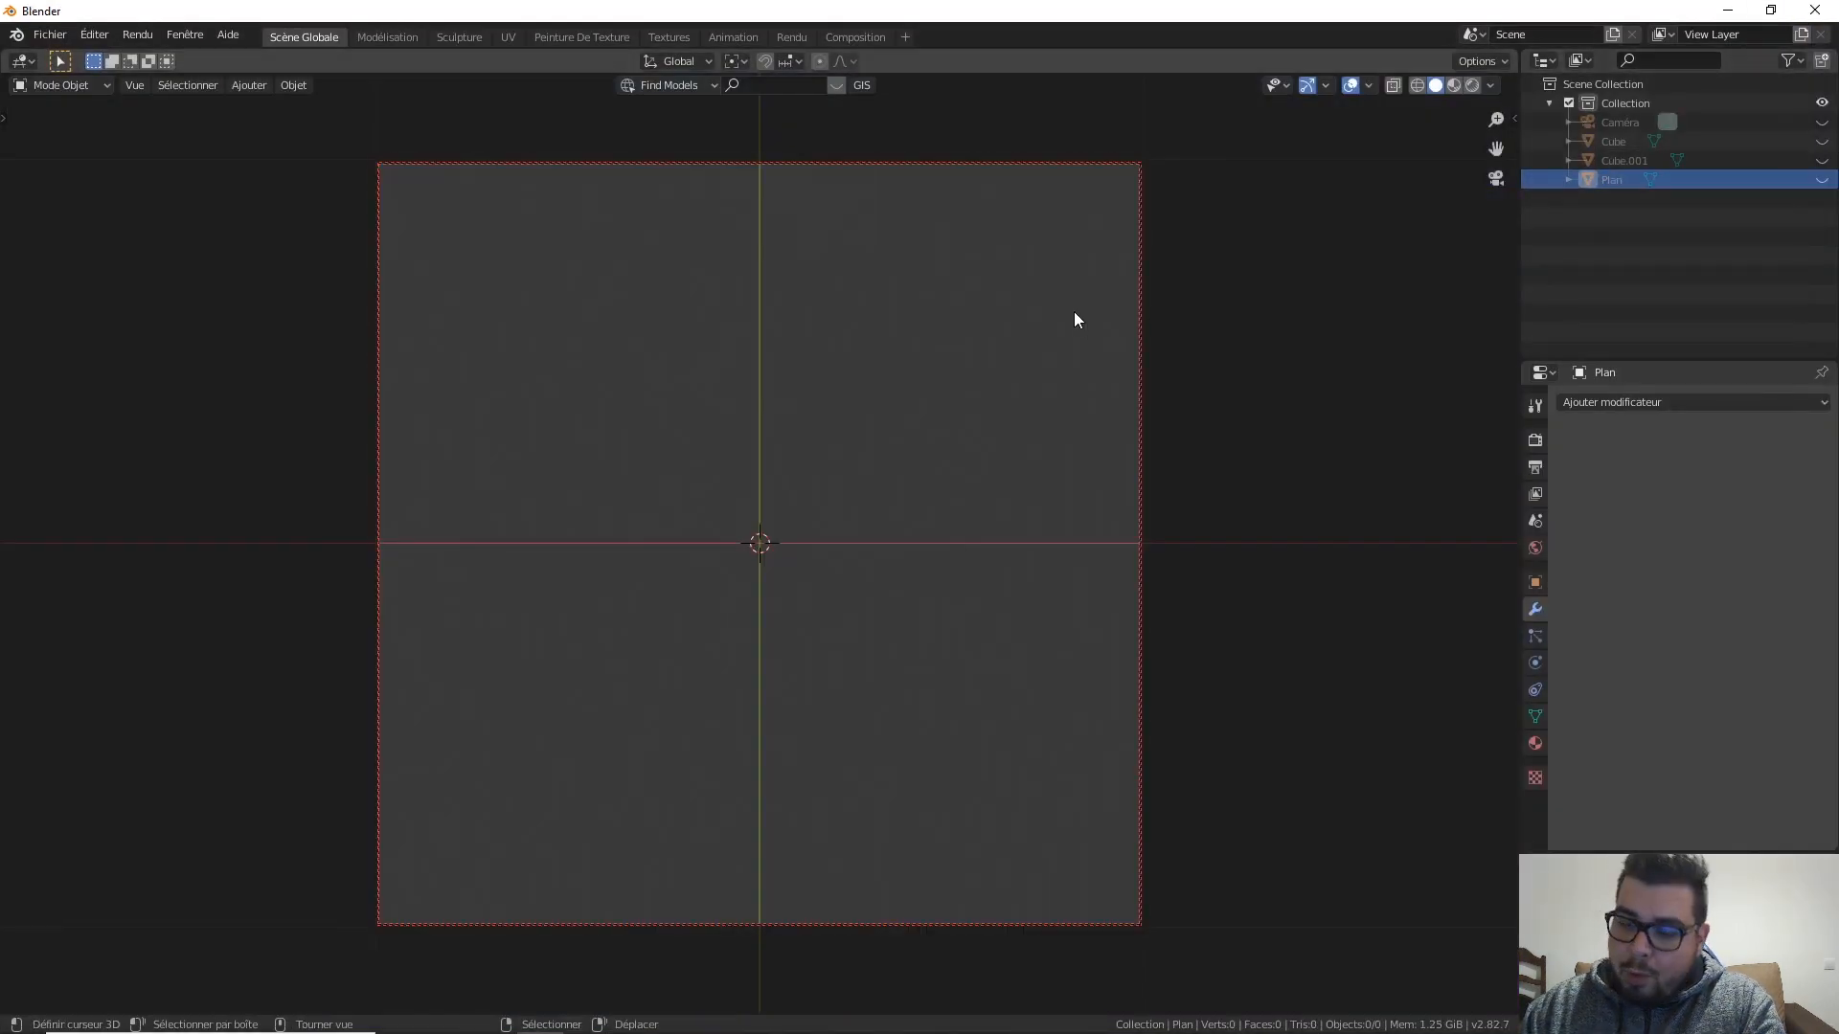
key("KP_0")
middle_click_drag(979, 276, 946, 306)
key("shift+a")
mouse_move(914, 66)
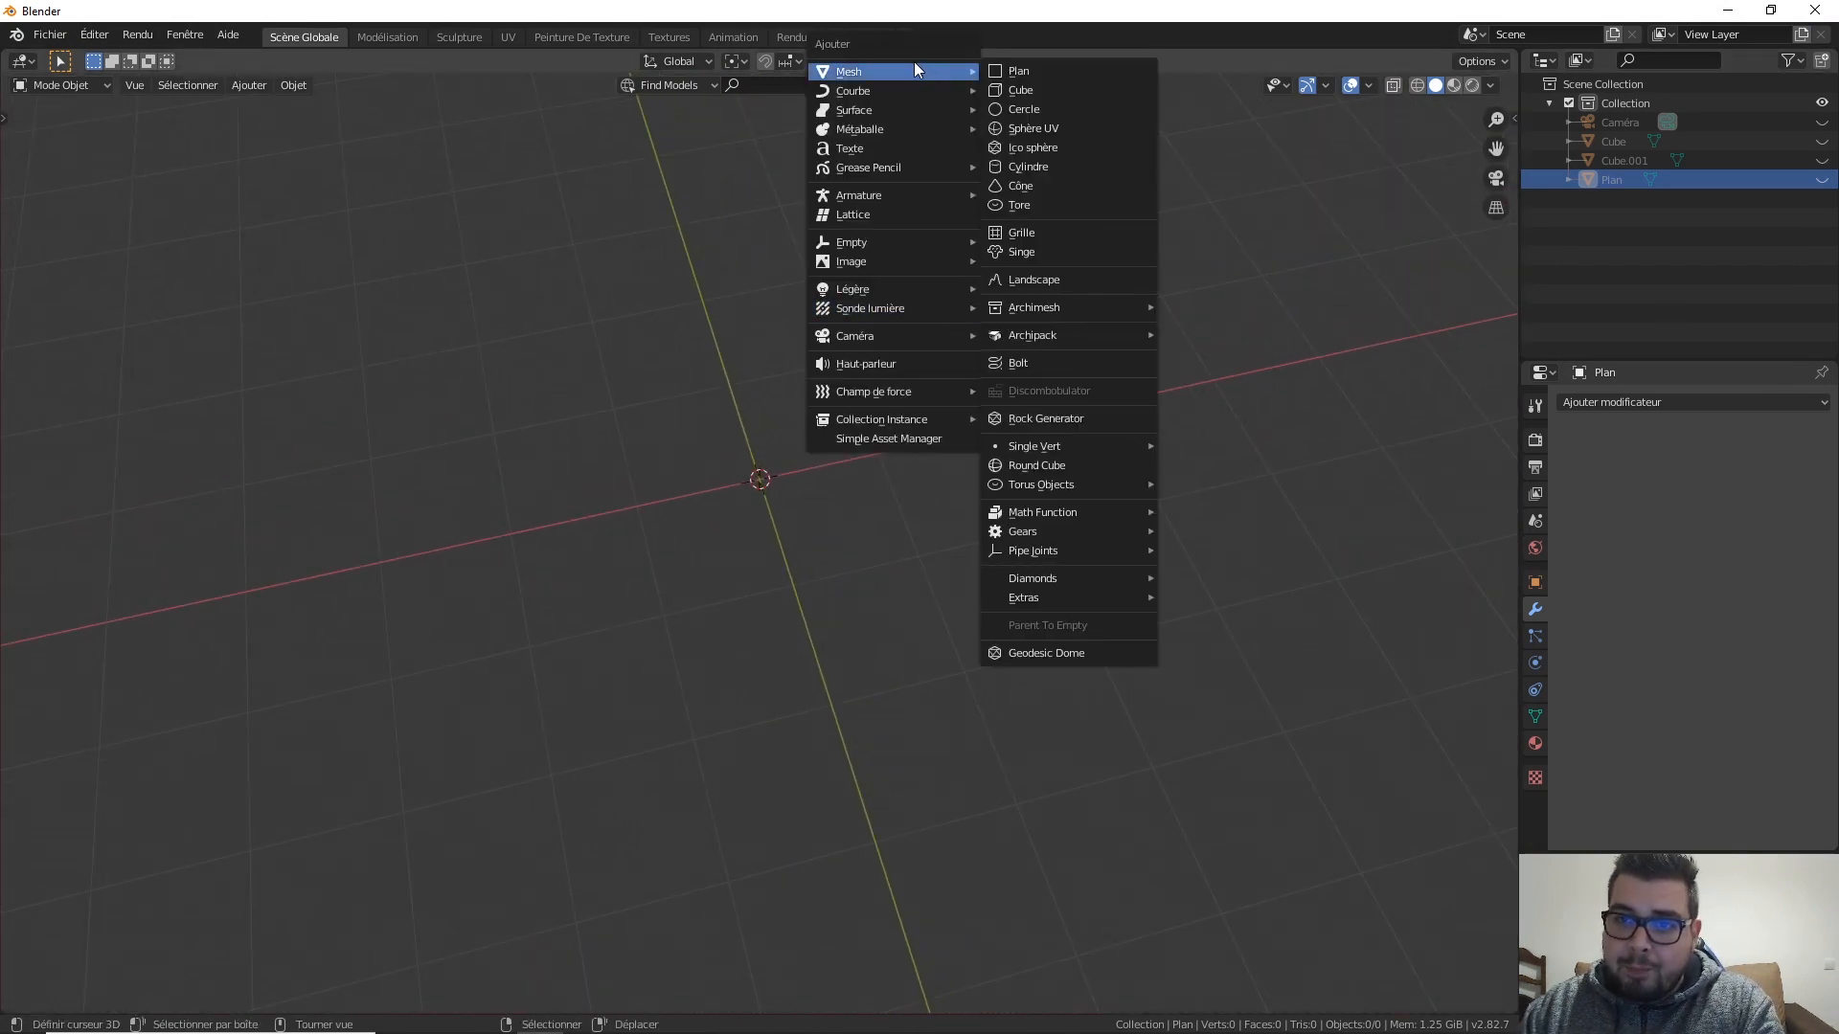
left_click(1070, 90)
middle_click_drag(929, 433, 1291, 180)
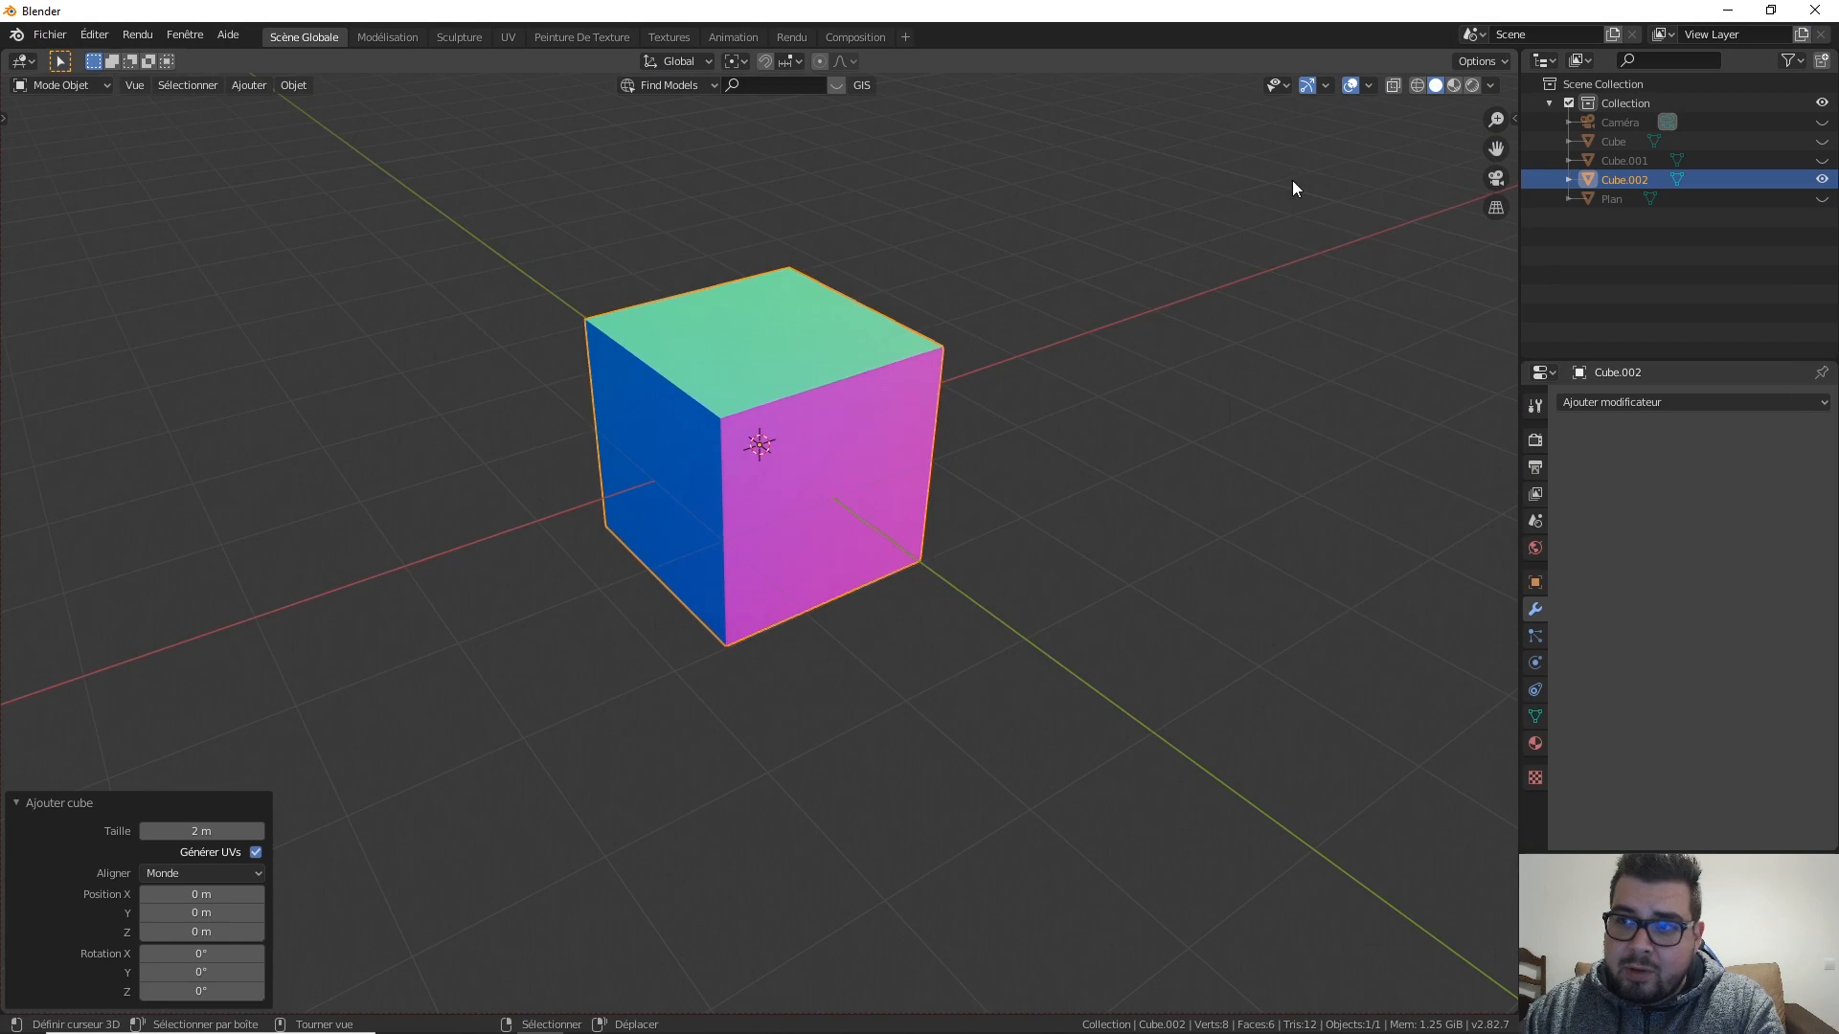
Step: Set the viewport MatCap to the plain light grey sphere
left_click(1489, 85)
left_click(1480, 206)
left_click(1241, 286)
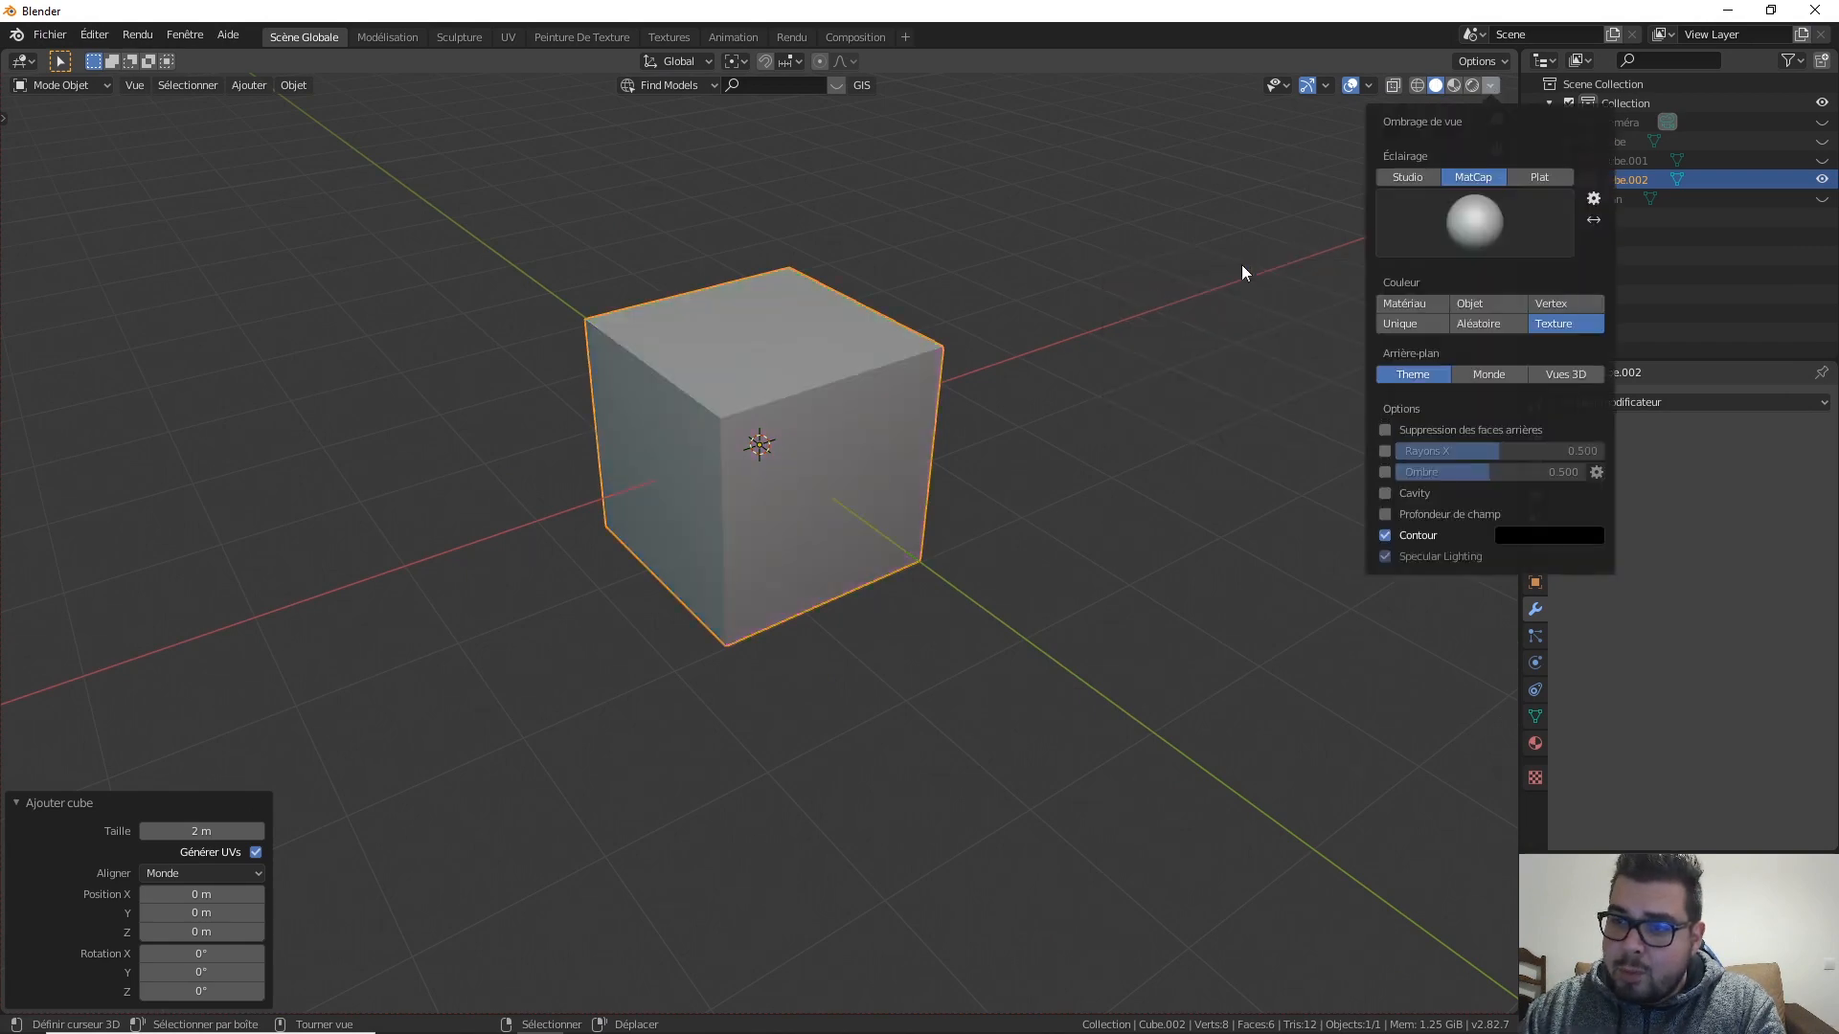
middle_click_drag(1130, 364, 1025, 376)
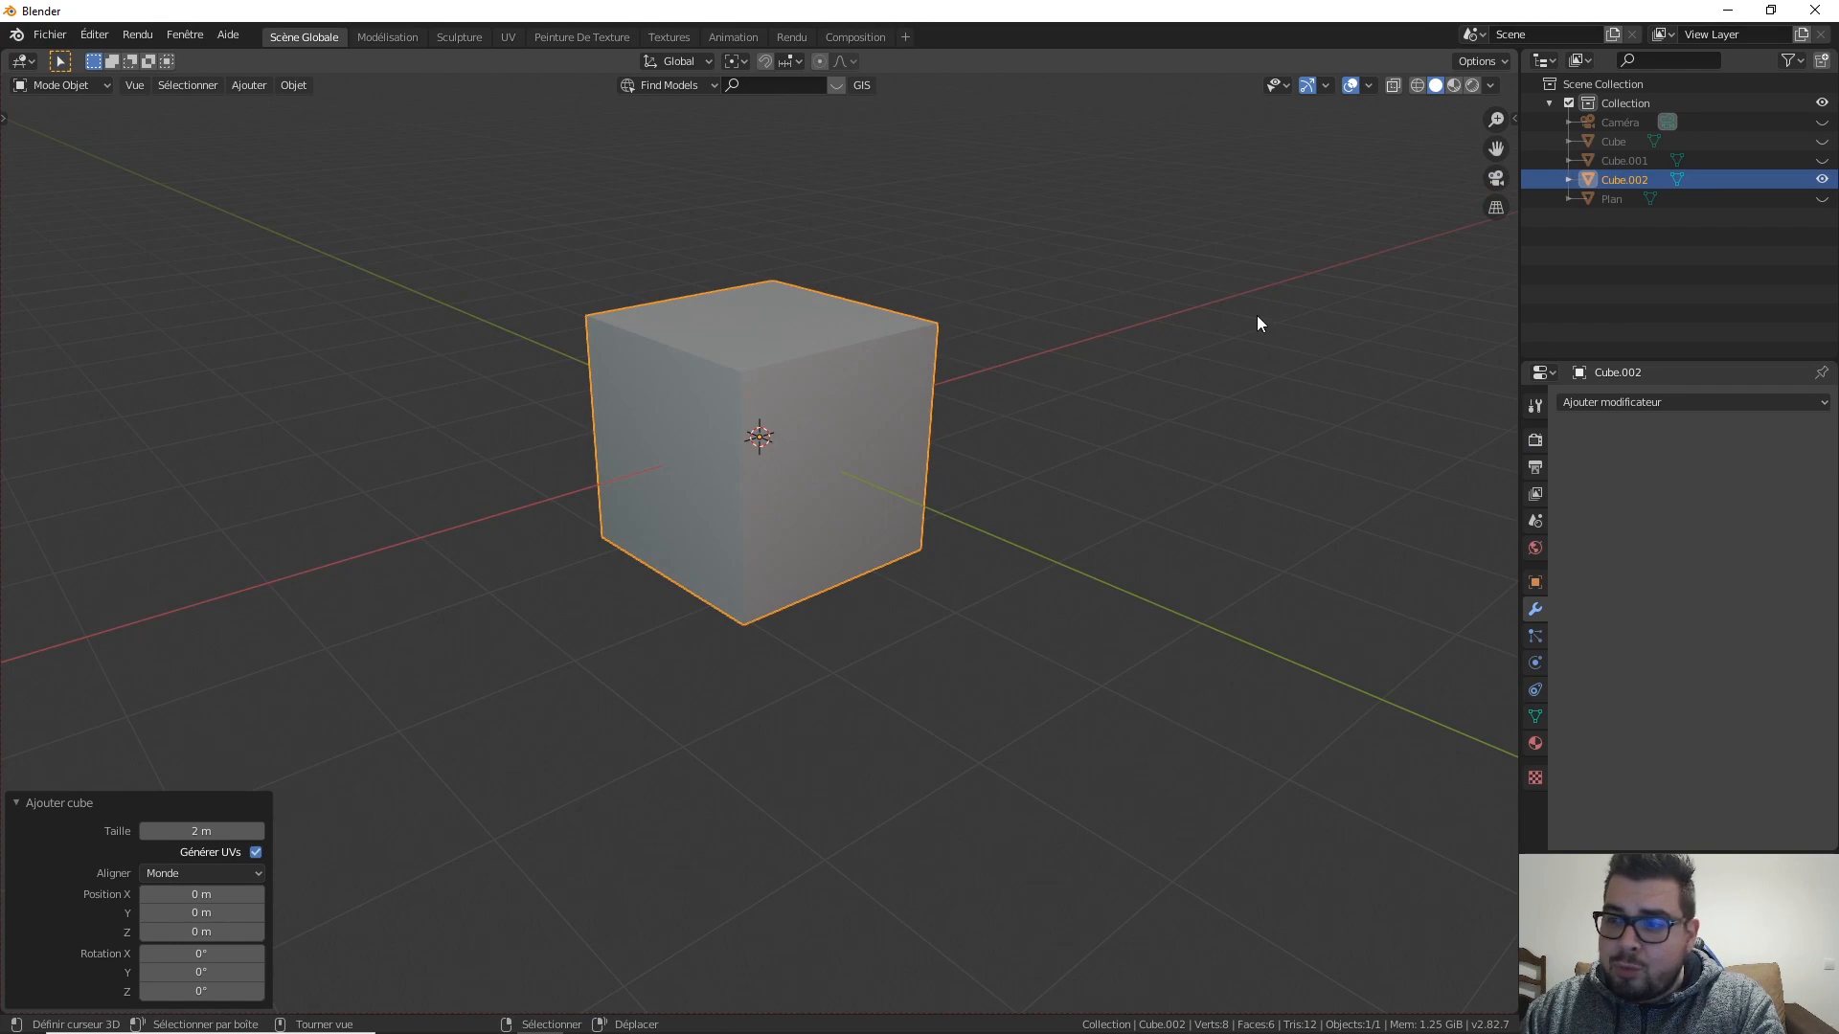
Step: Duplicate the cube in place and add a Wireframe modifier to the copy
key("shift+d")
right_click(1006, 365)
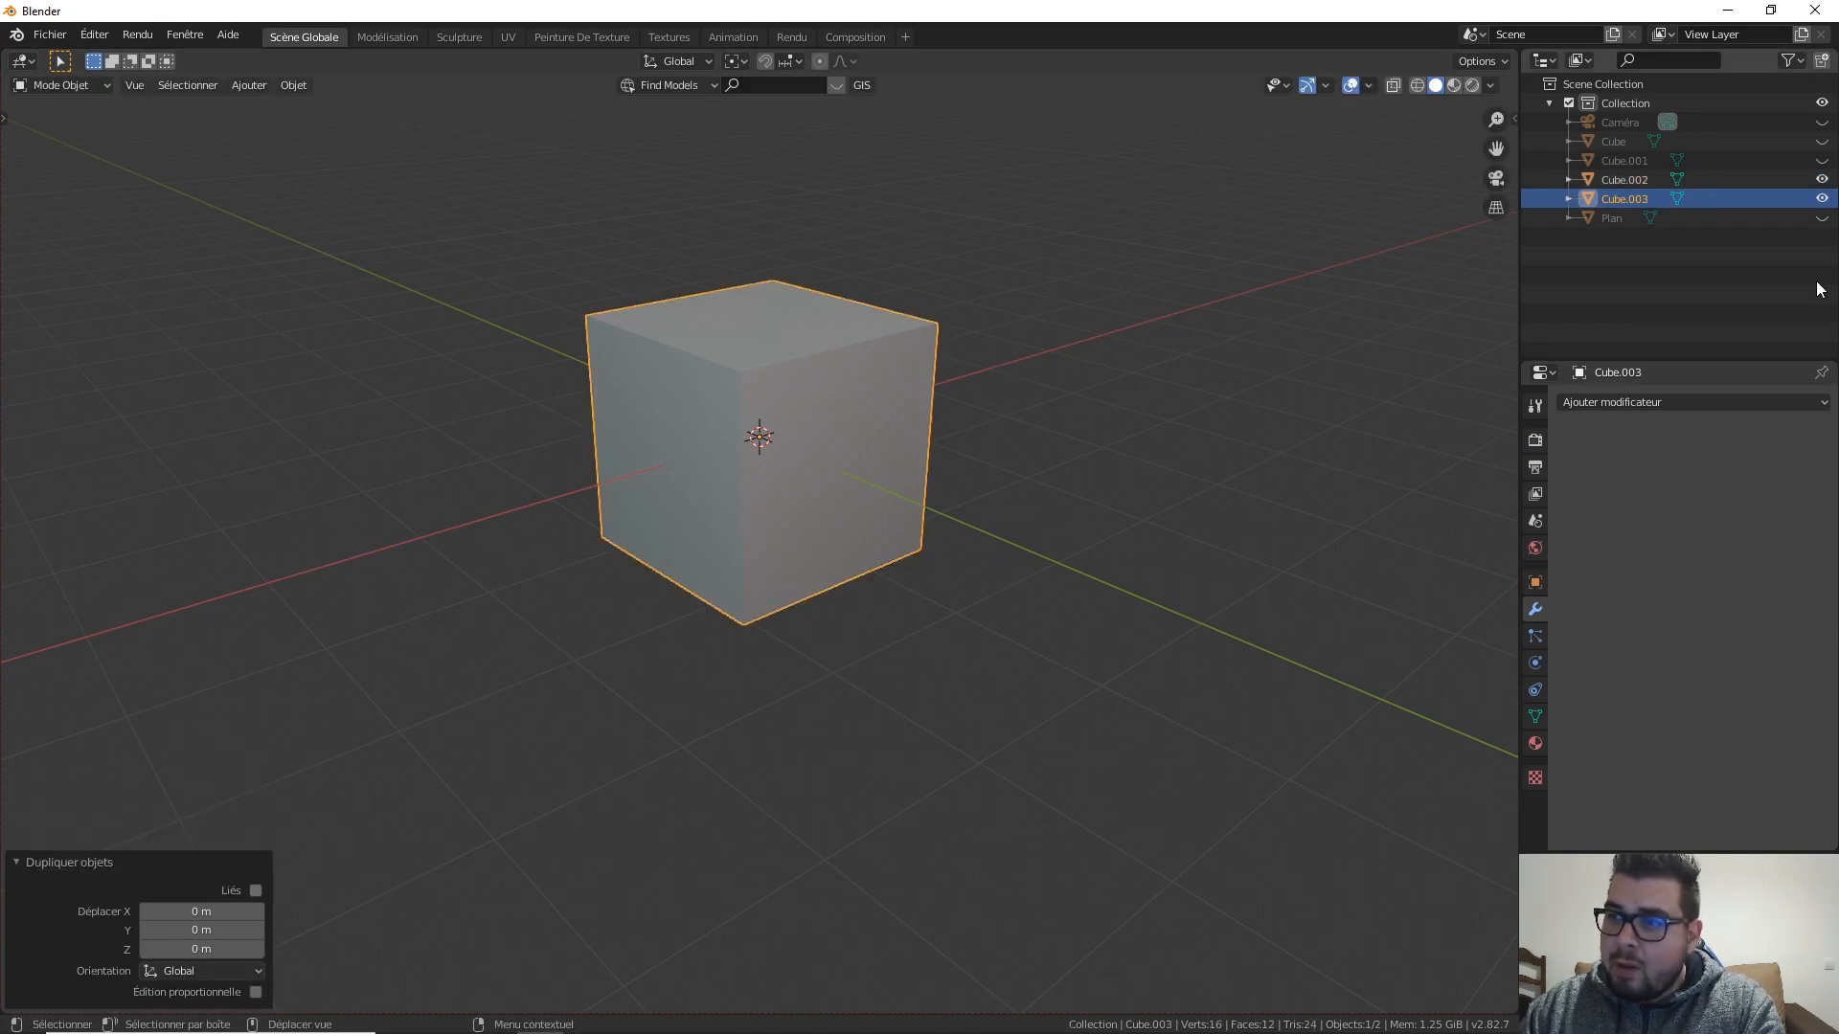
left_click(1739, 402)
left_click(1651, 402)
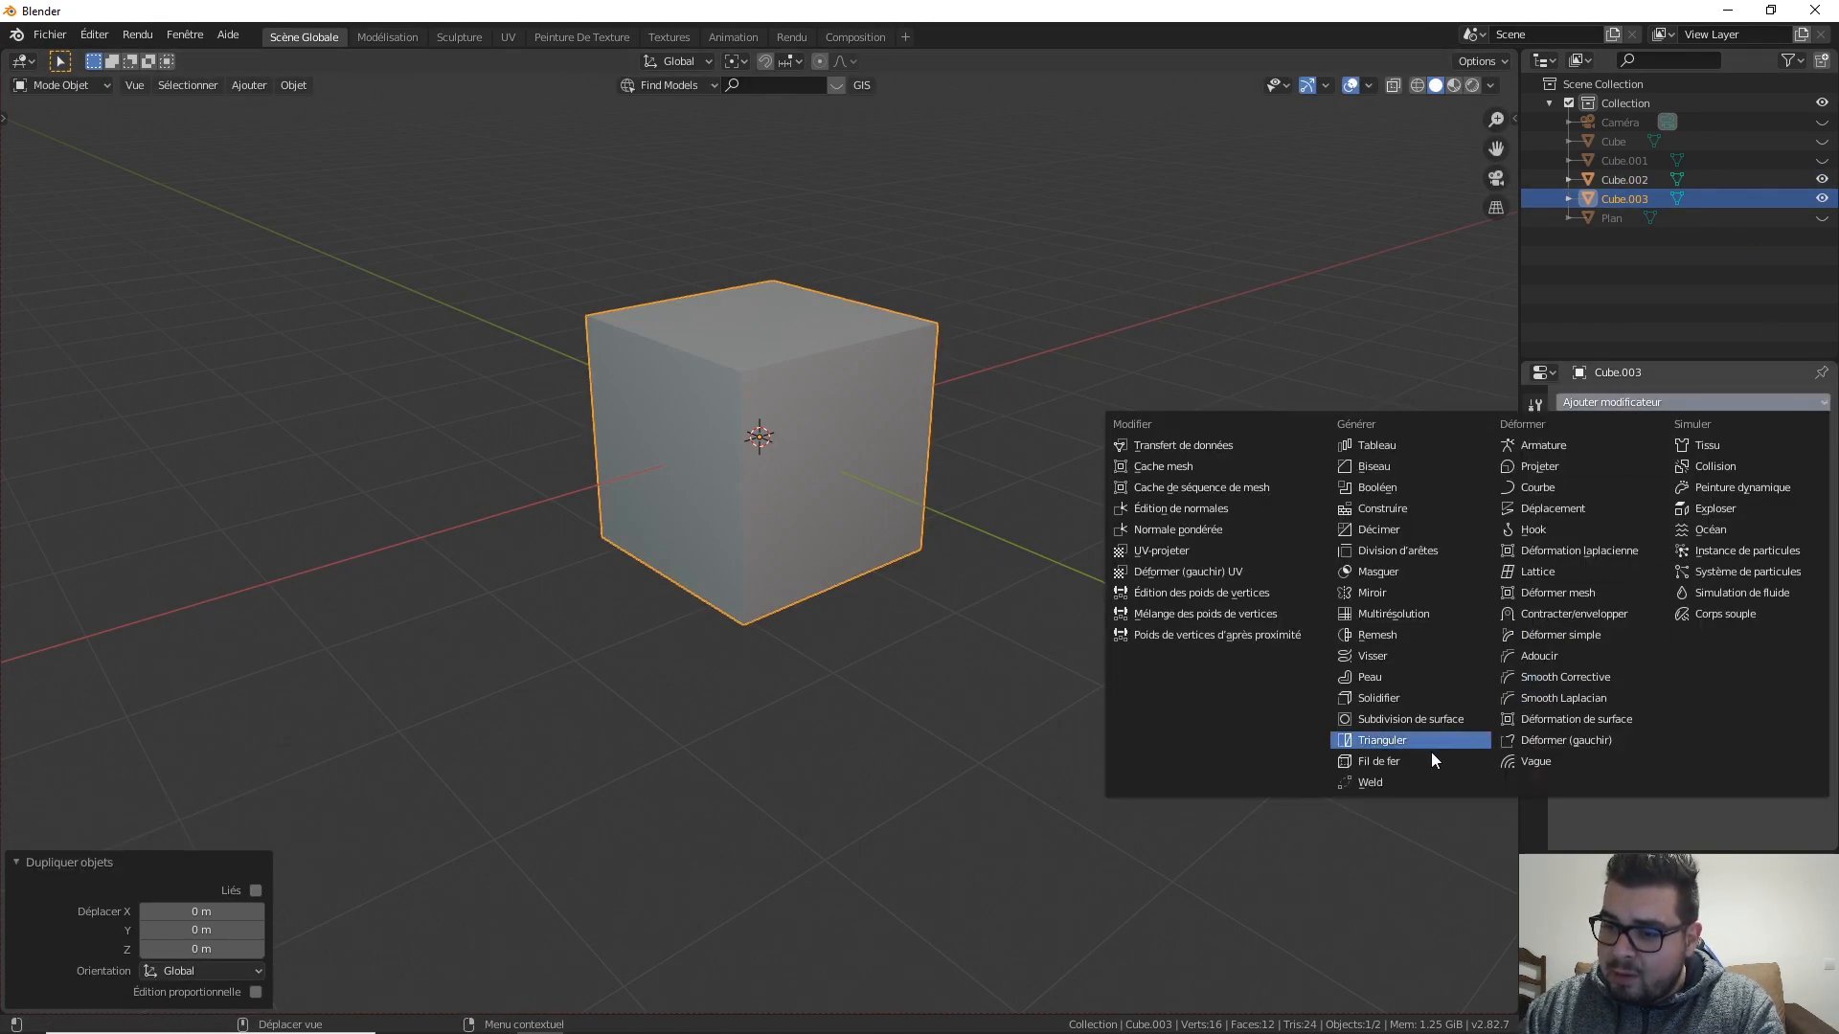
left_click(1398, 759)
Step: Try a thickness of 0.01 m for the Wireframe modifier
left_click(1634, 530)
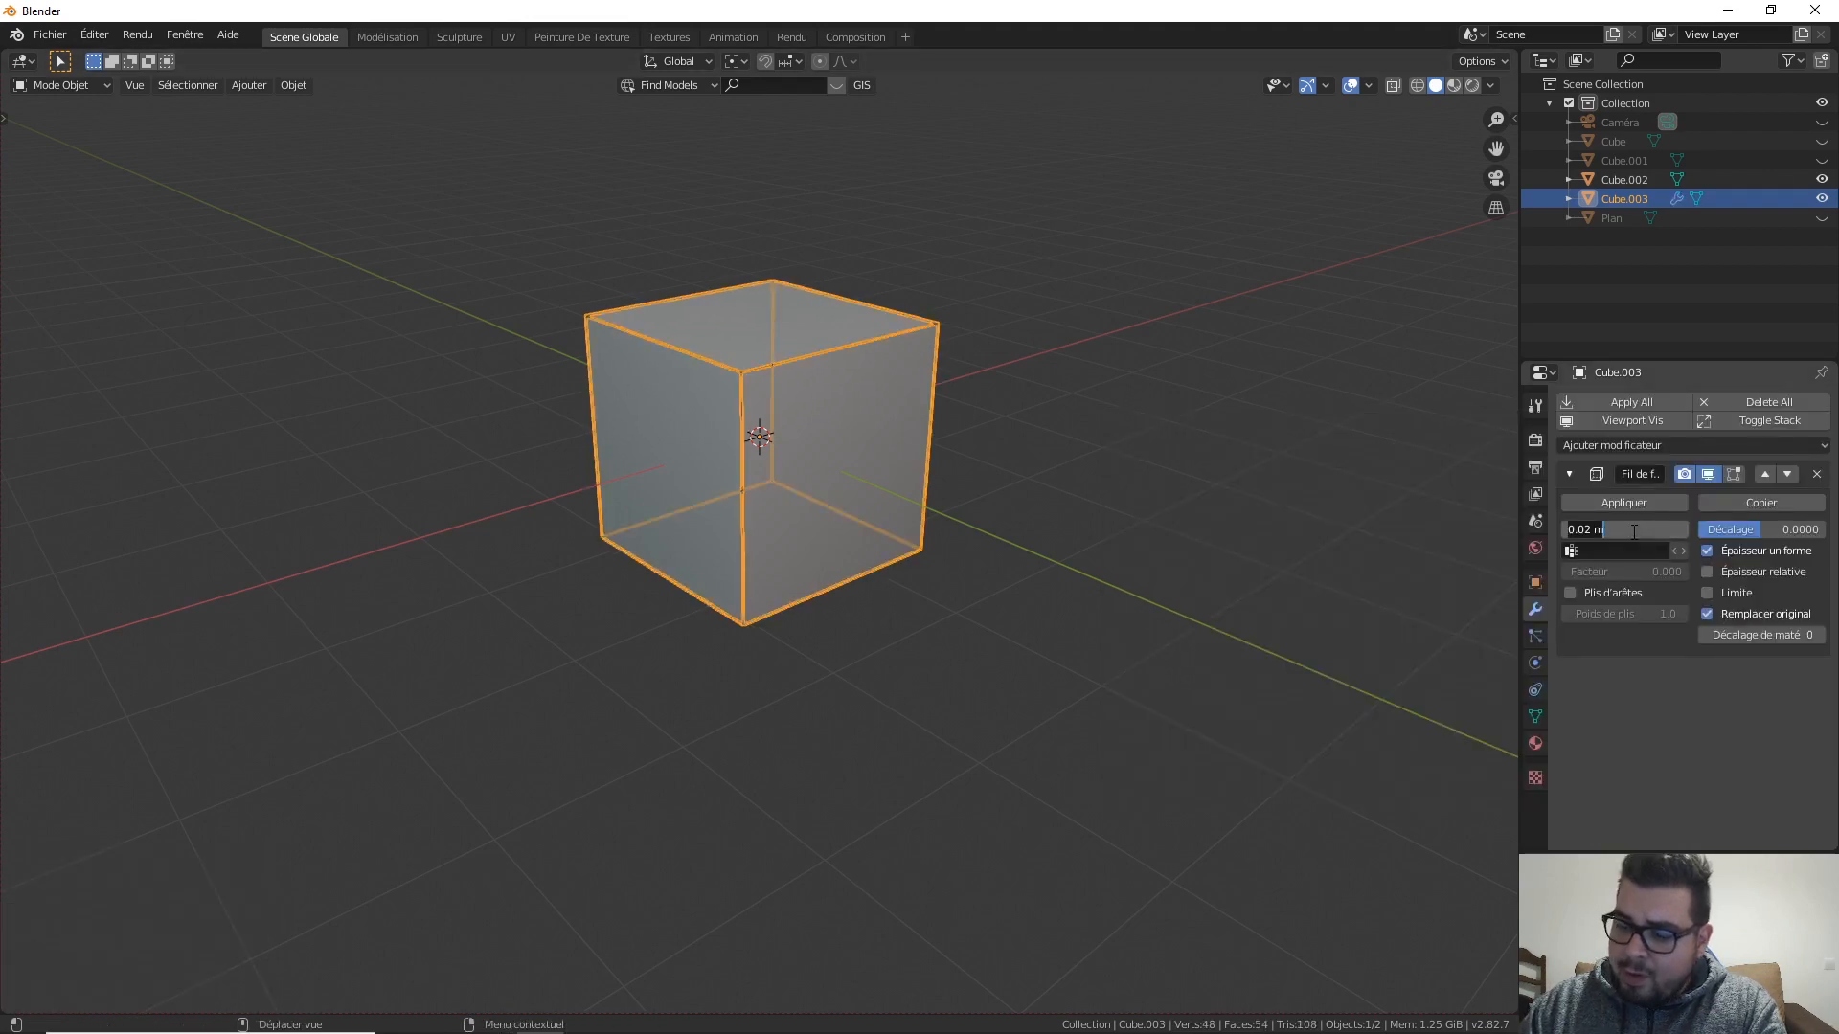
type("0.")
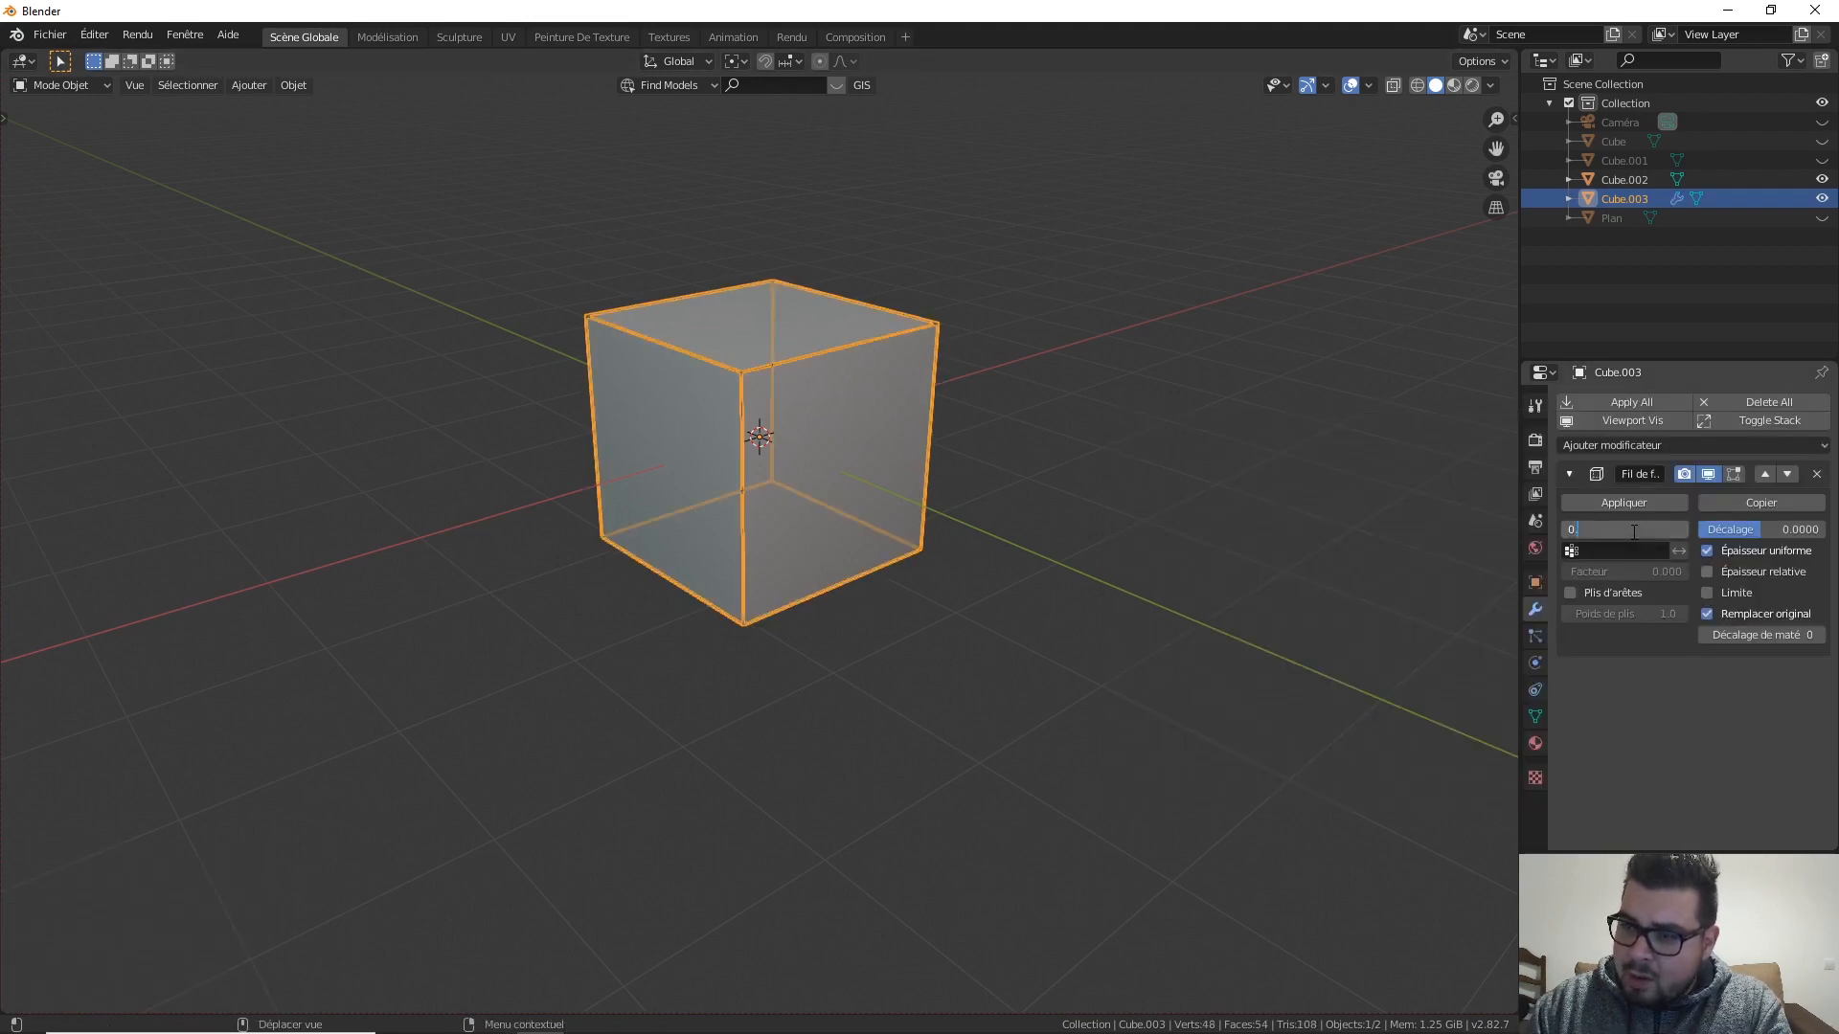
type("01")
key("Return")
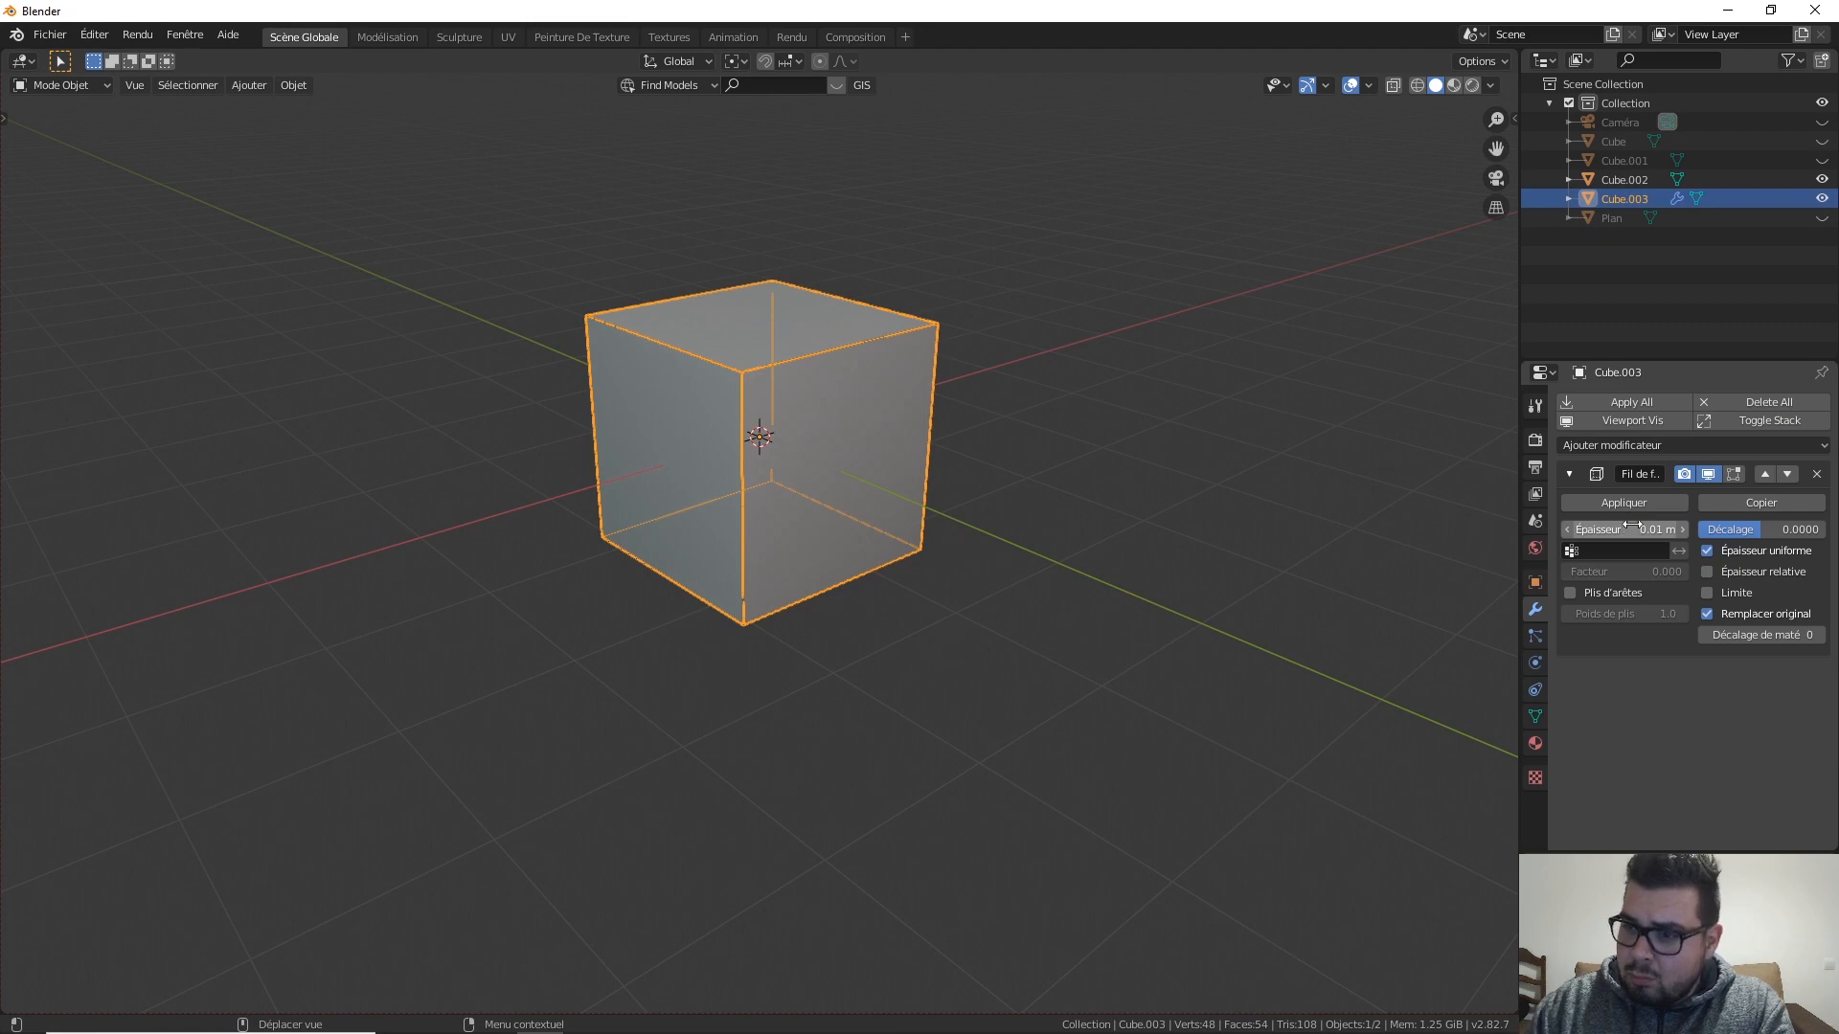
Step: Set the Wireframe modifier's thickness to 0.1 m and apply the modifier
left_click(1628, 523)
type("0")
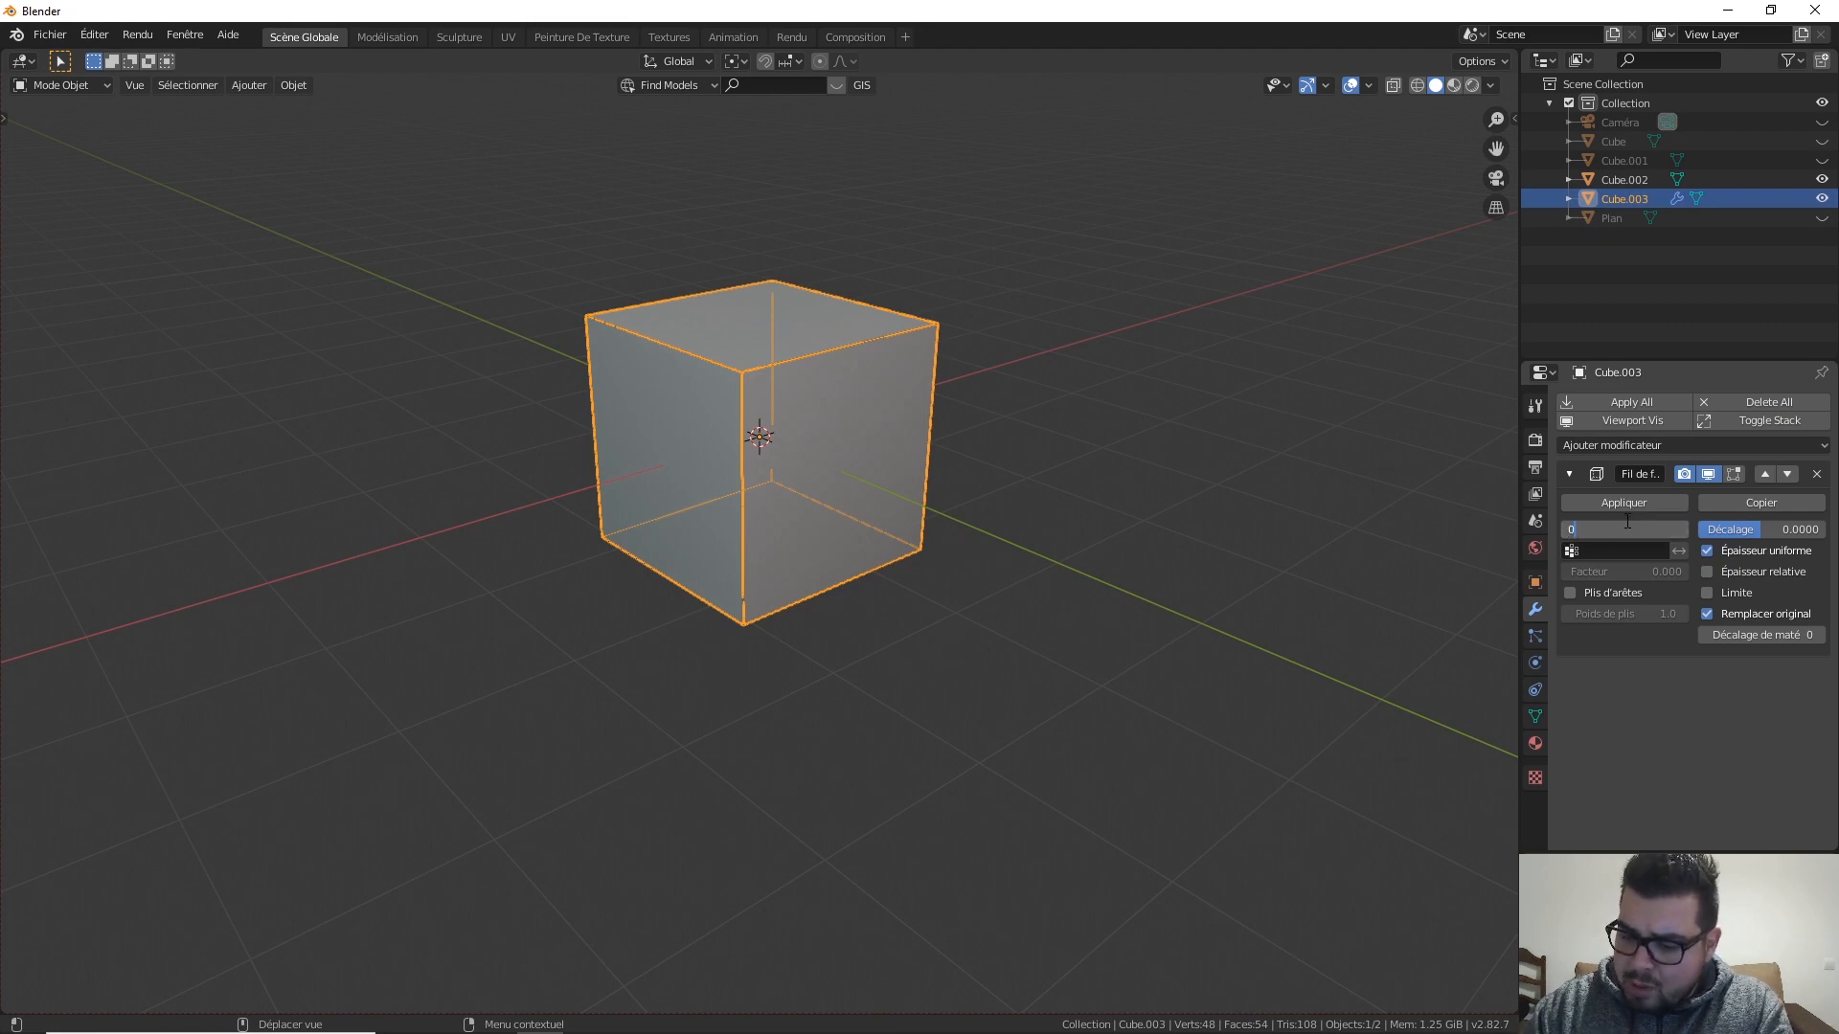
type(".1")
key("Return")
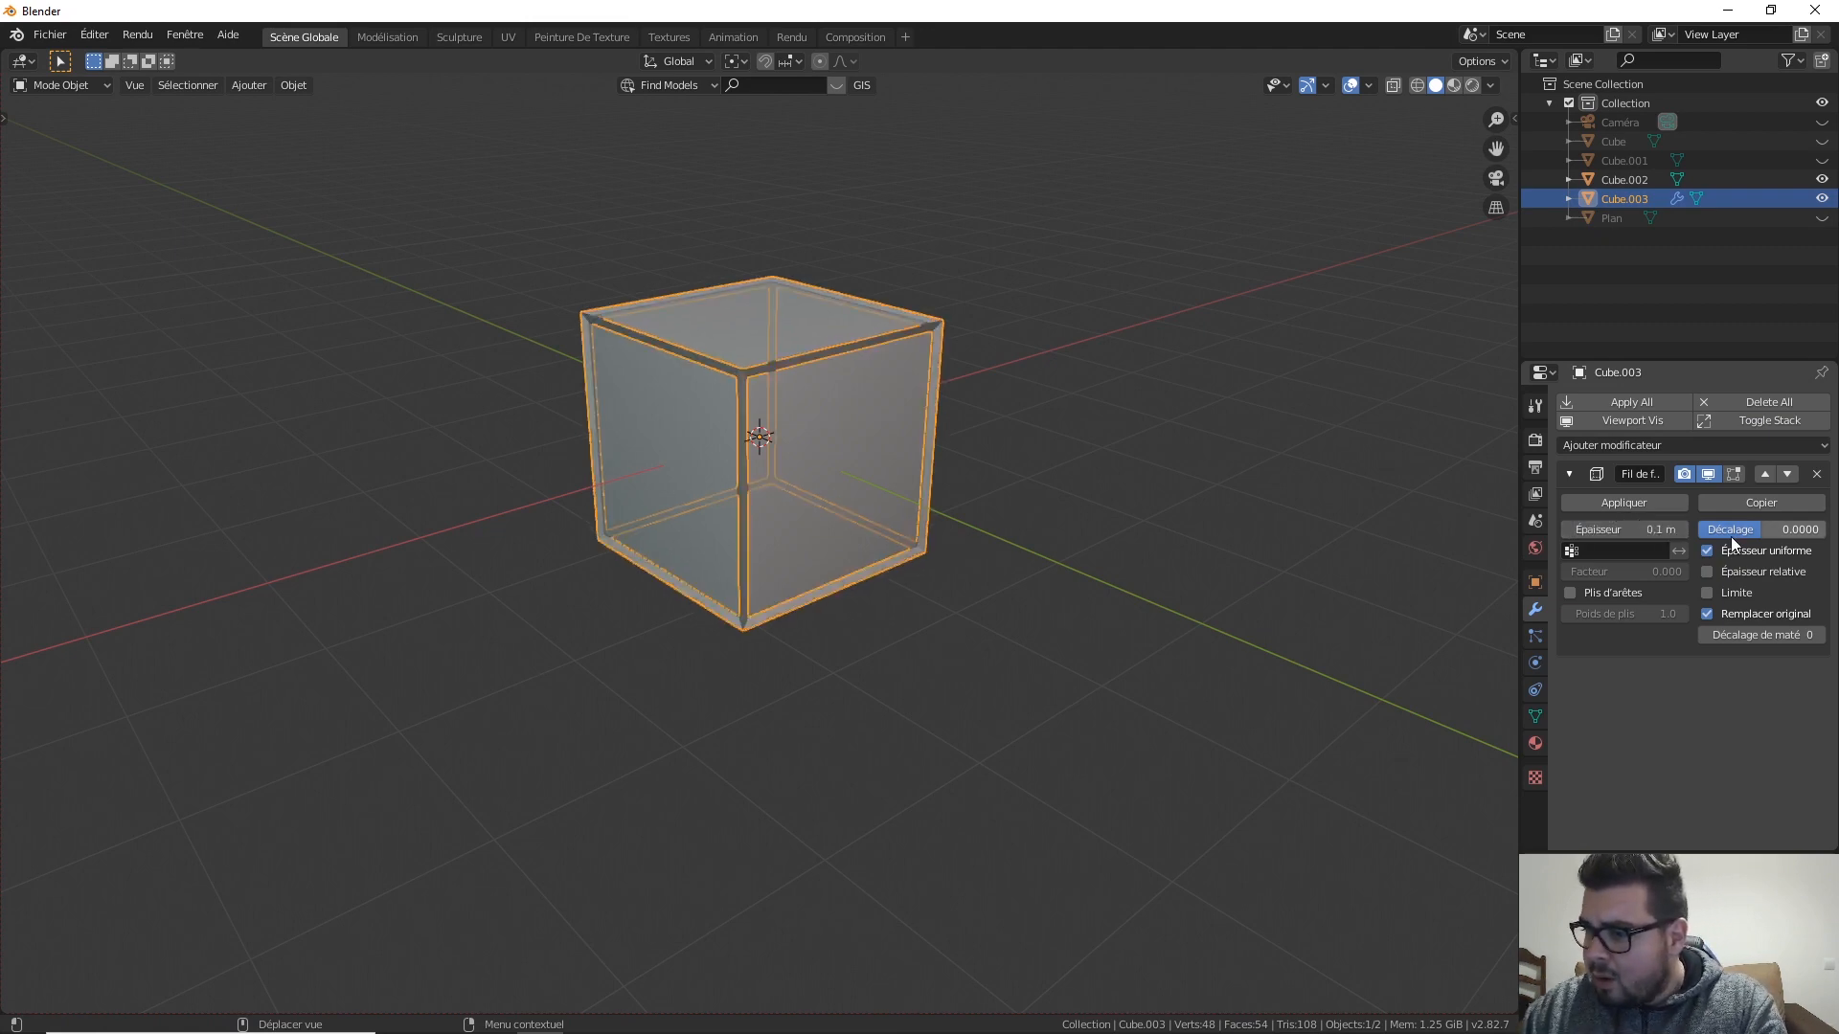
left_click(1651, 502)
Step: Give the wireframe cube a new material with a black base colour
left_click(816, 423)
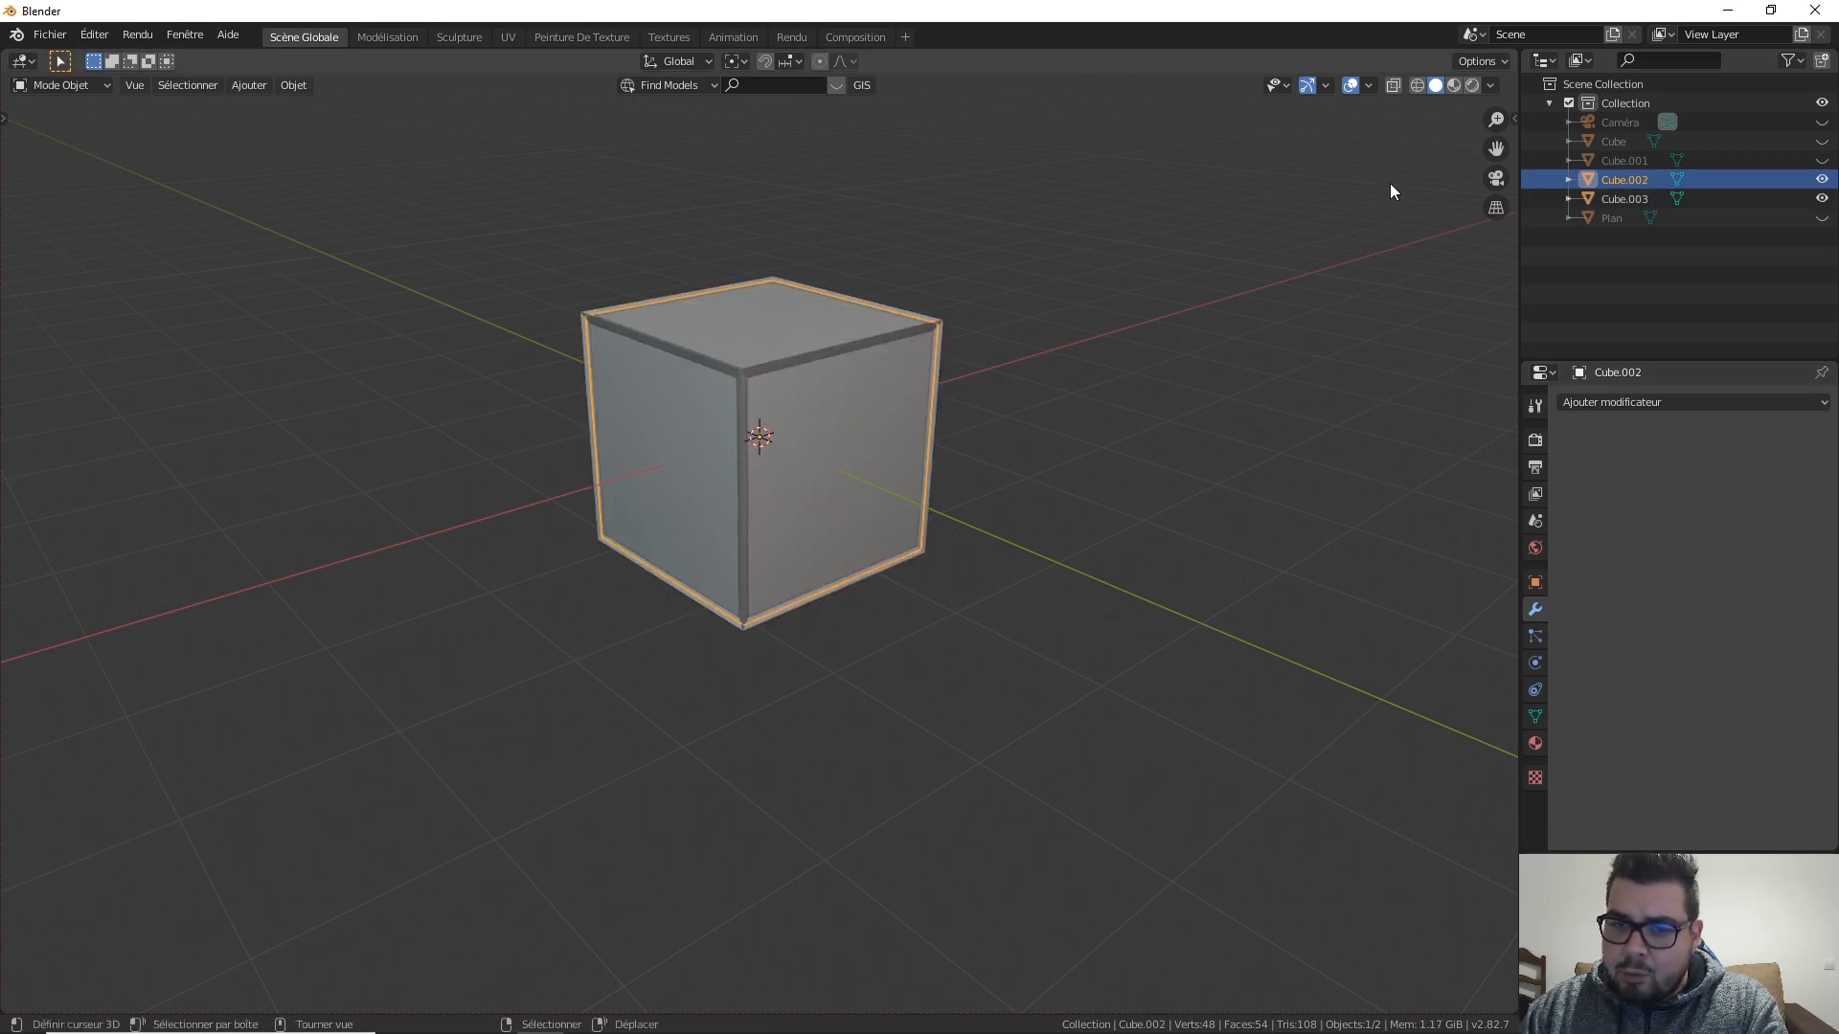
middle_click_drag(1059, 360, 1306, 534)
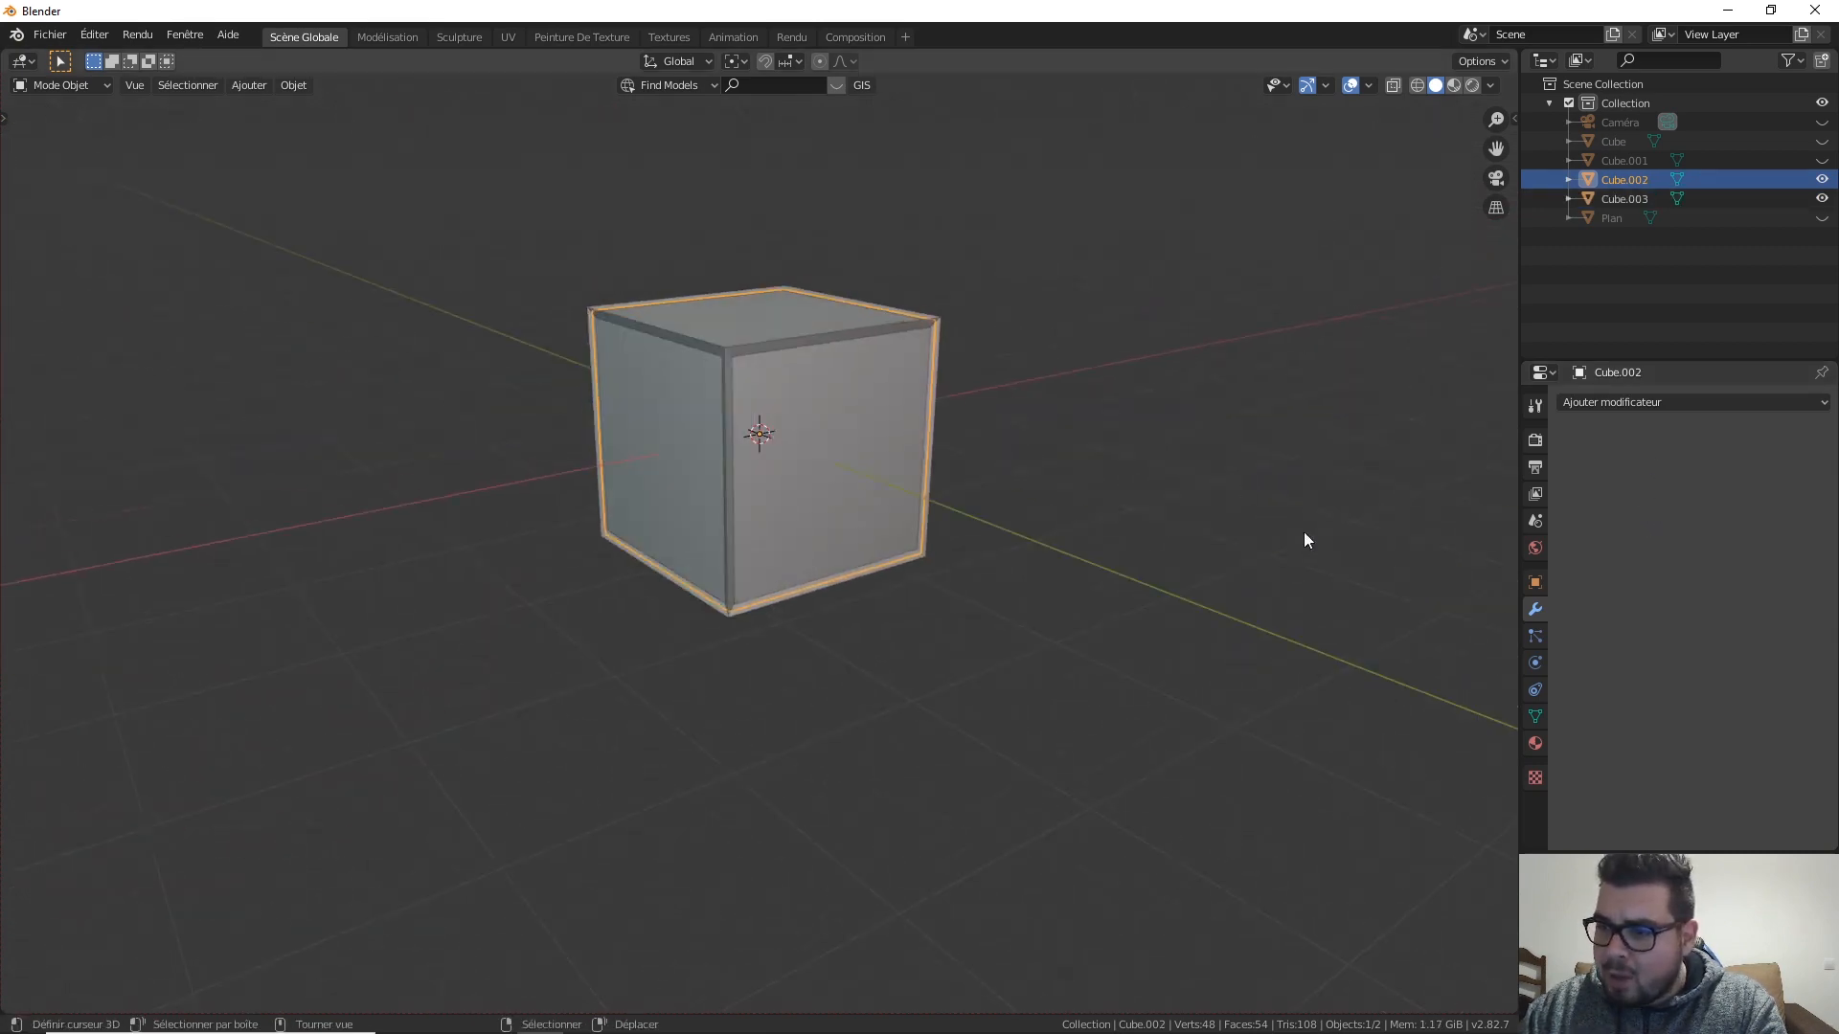
left_click(935, 322)
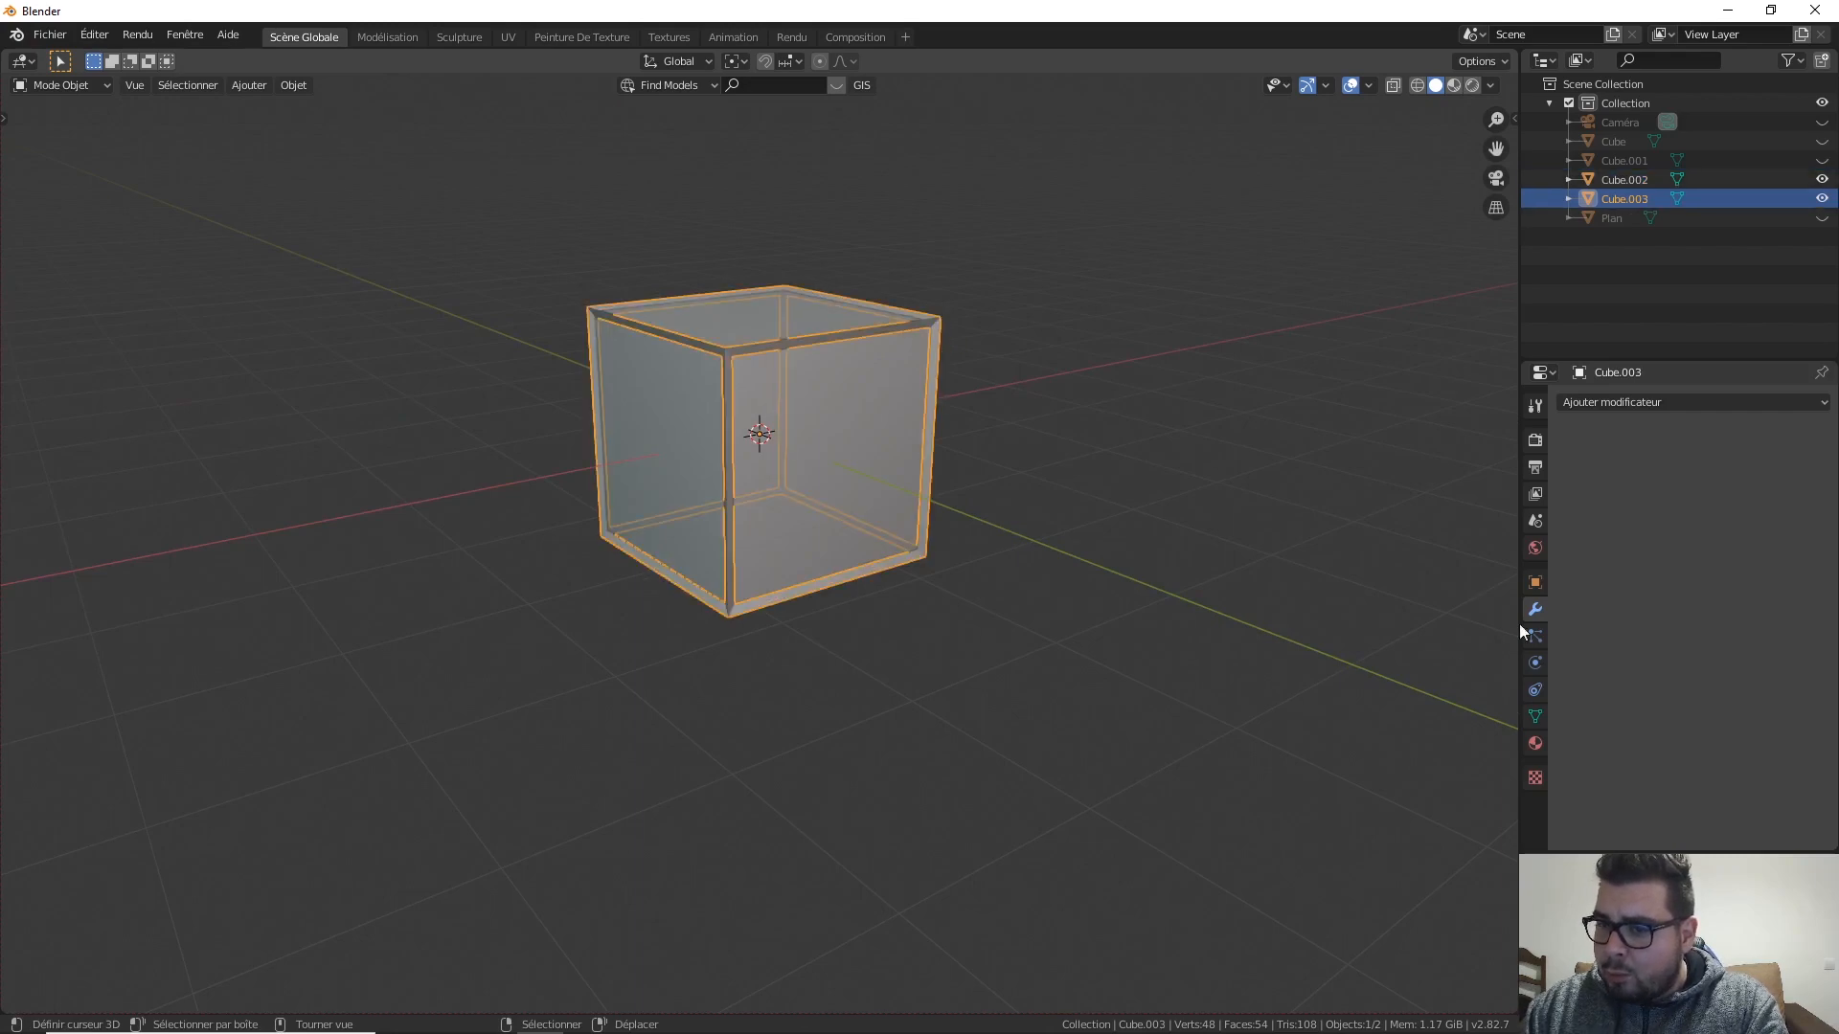
left_click(1535, 744)
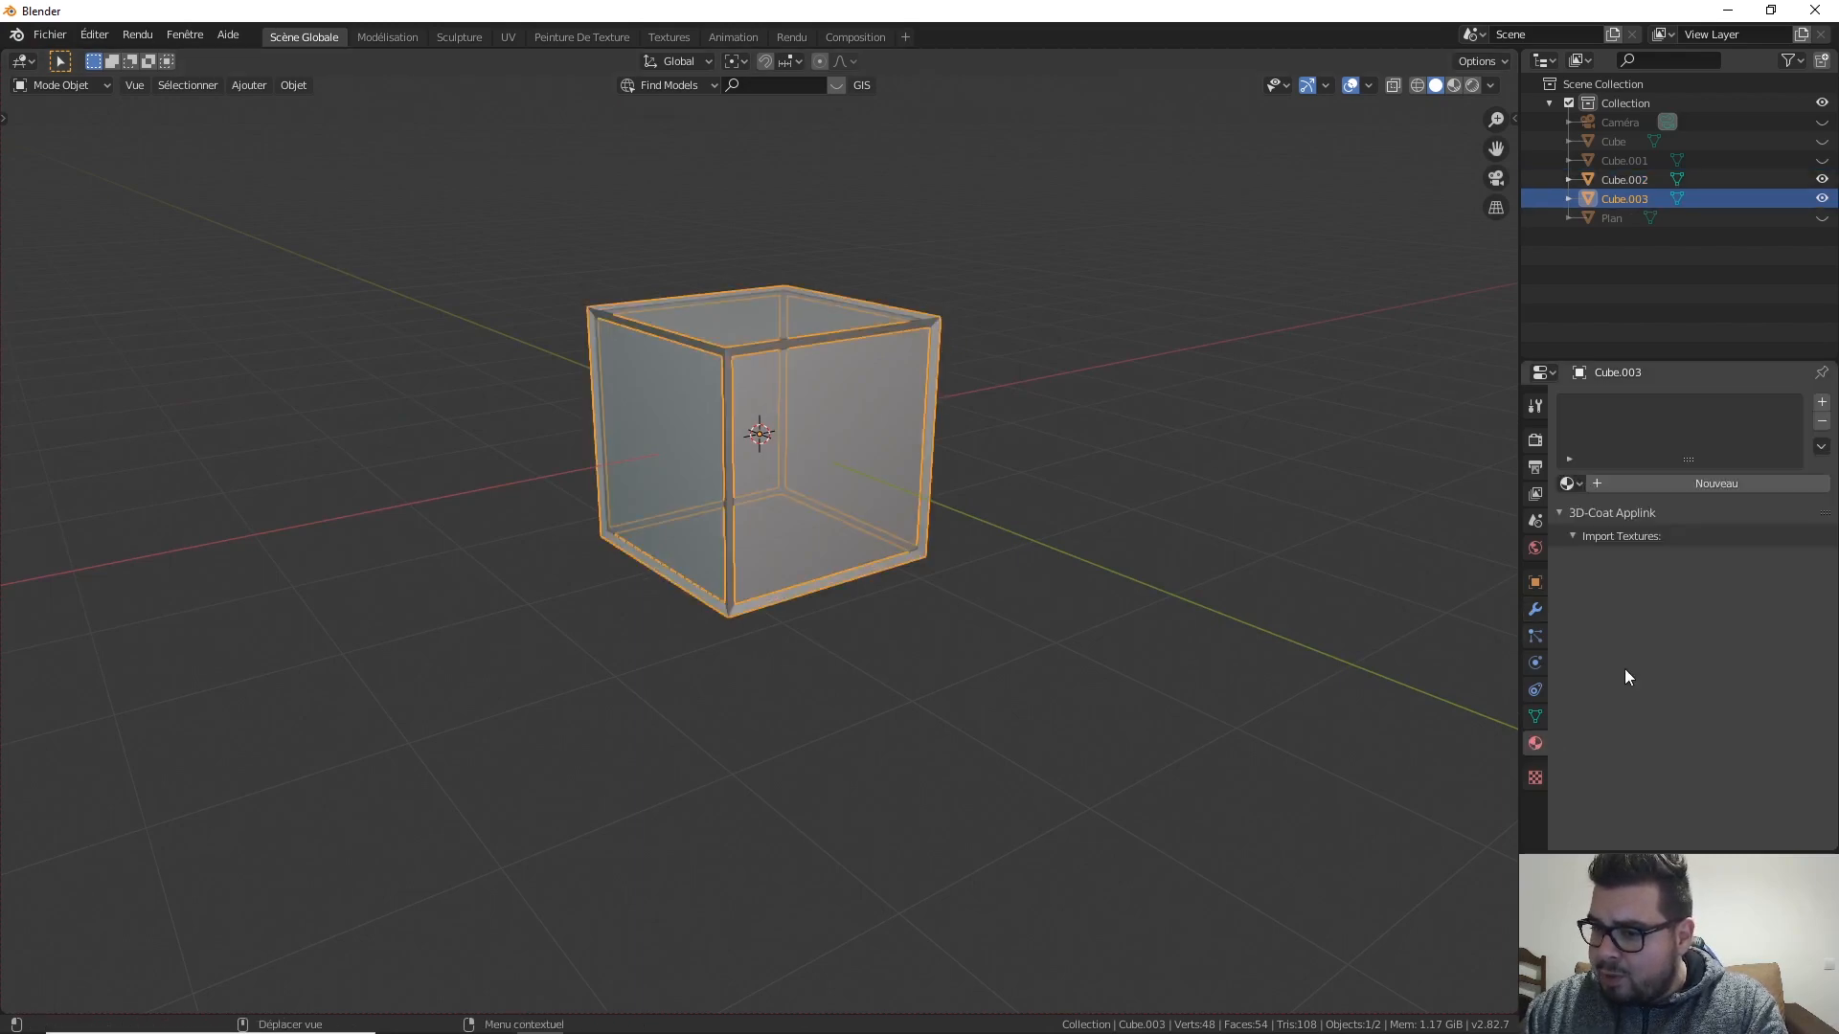
left_click(1687, 482)
left_click(1732, 669)
left_click_drag(1794, 418, 1796, 542)
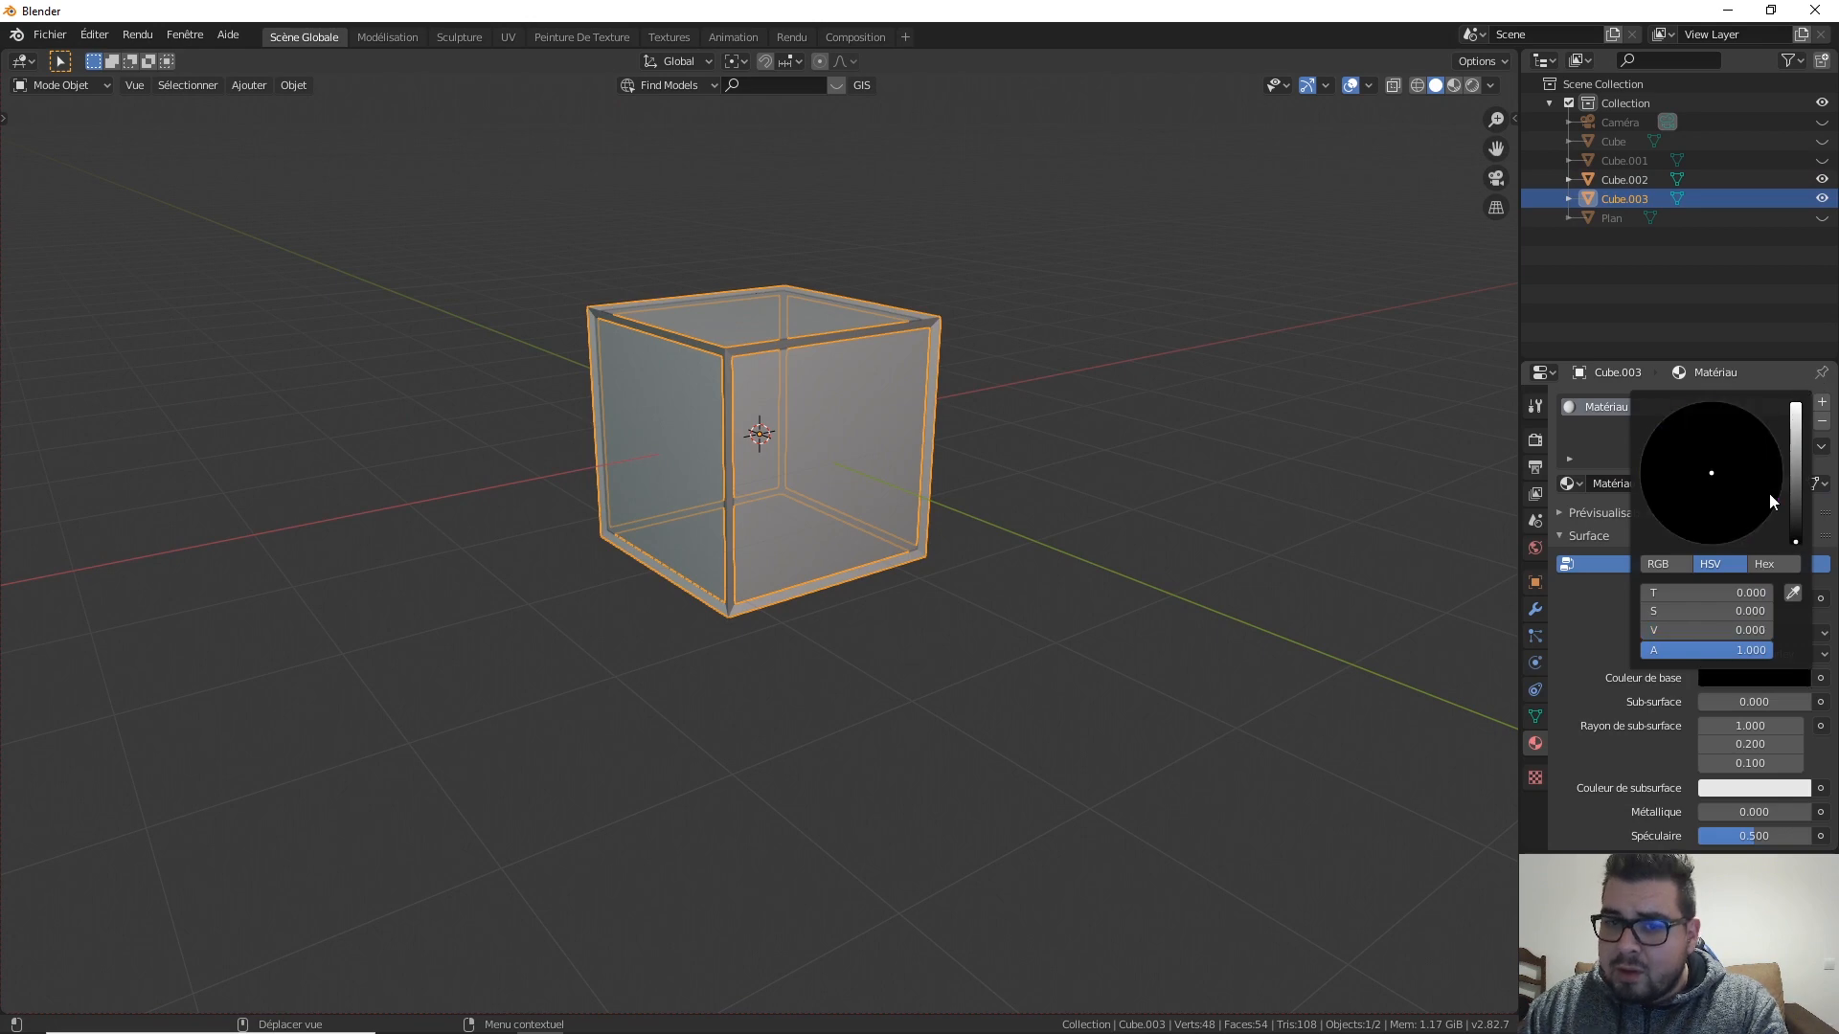
Step: Switch the viewport to rendered shading and examine the black frame around the inner cube from several angles
left_click(1475, 86)
left_click(886, 462)
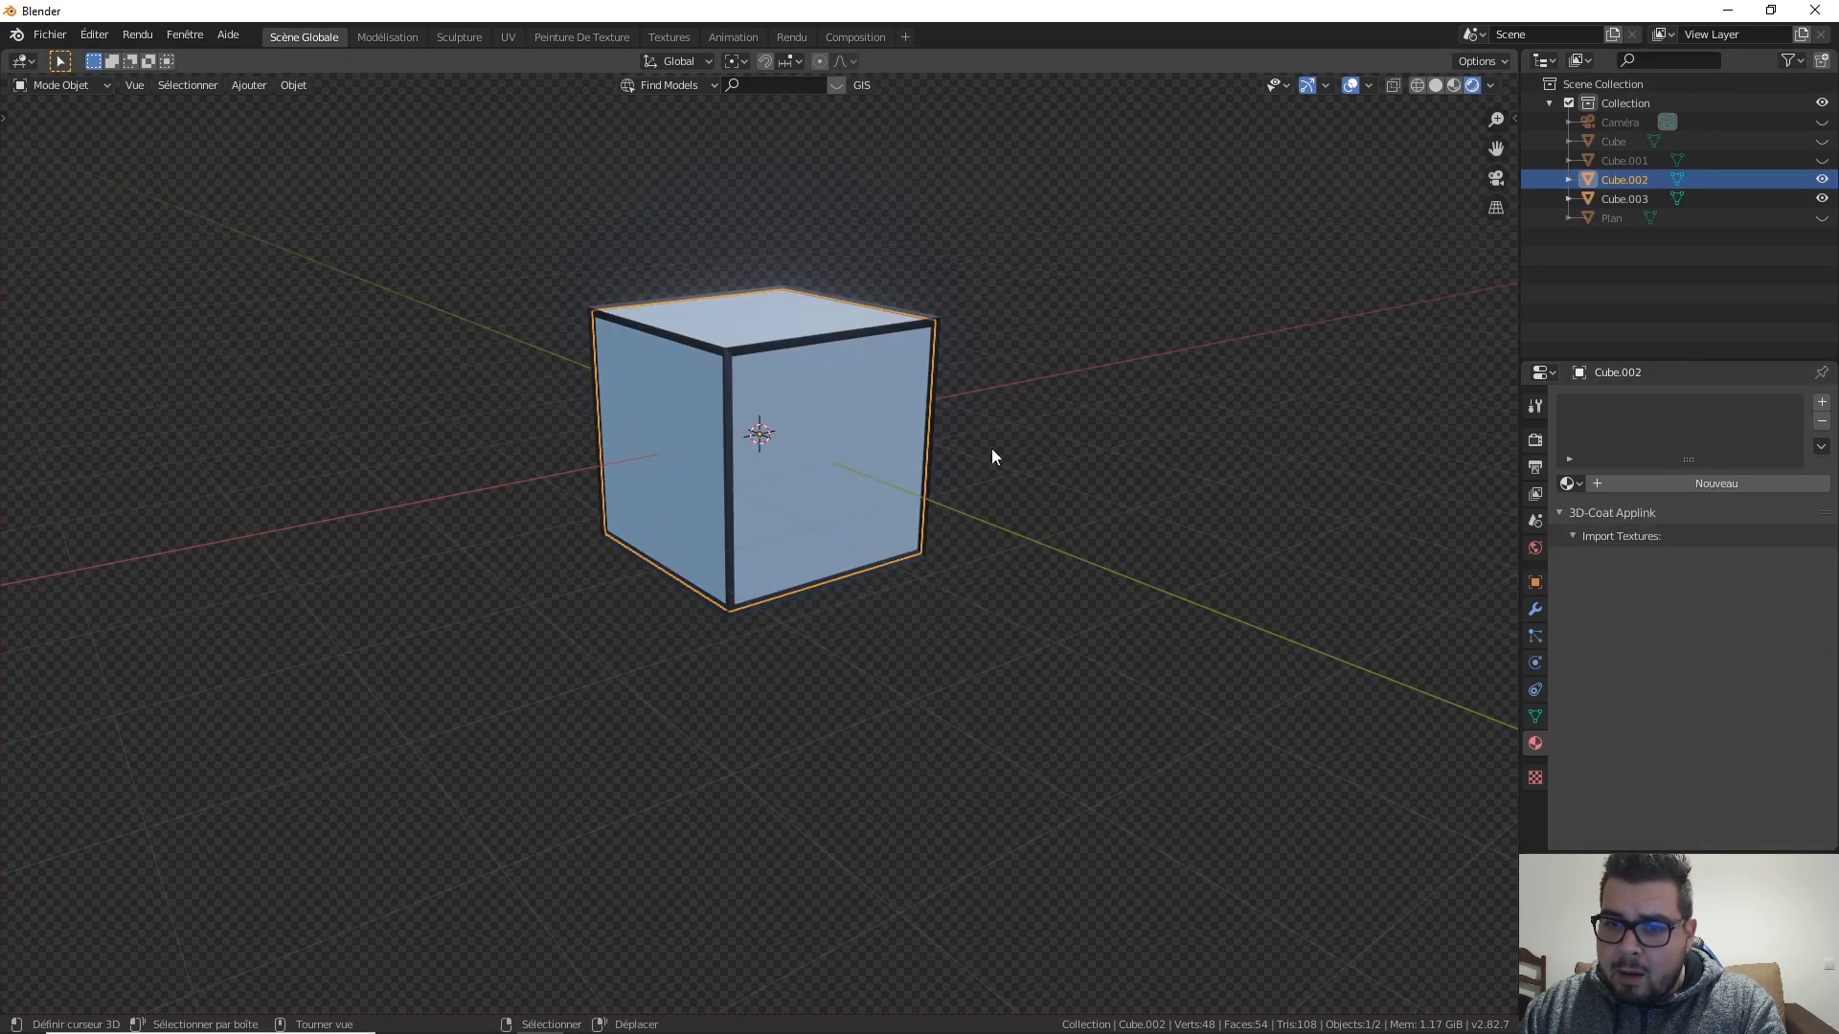
middle_click_drag(970, 380, 817, 373)
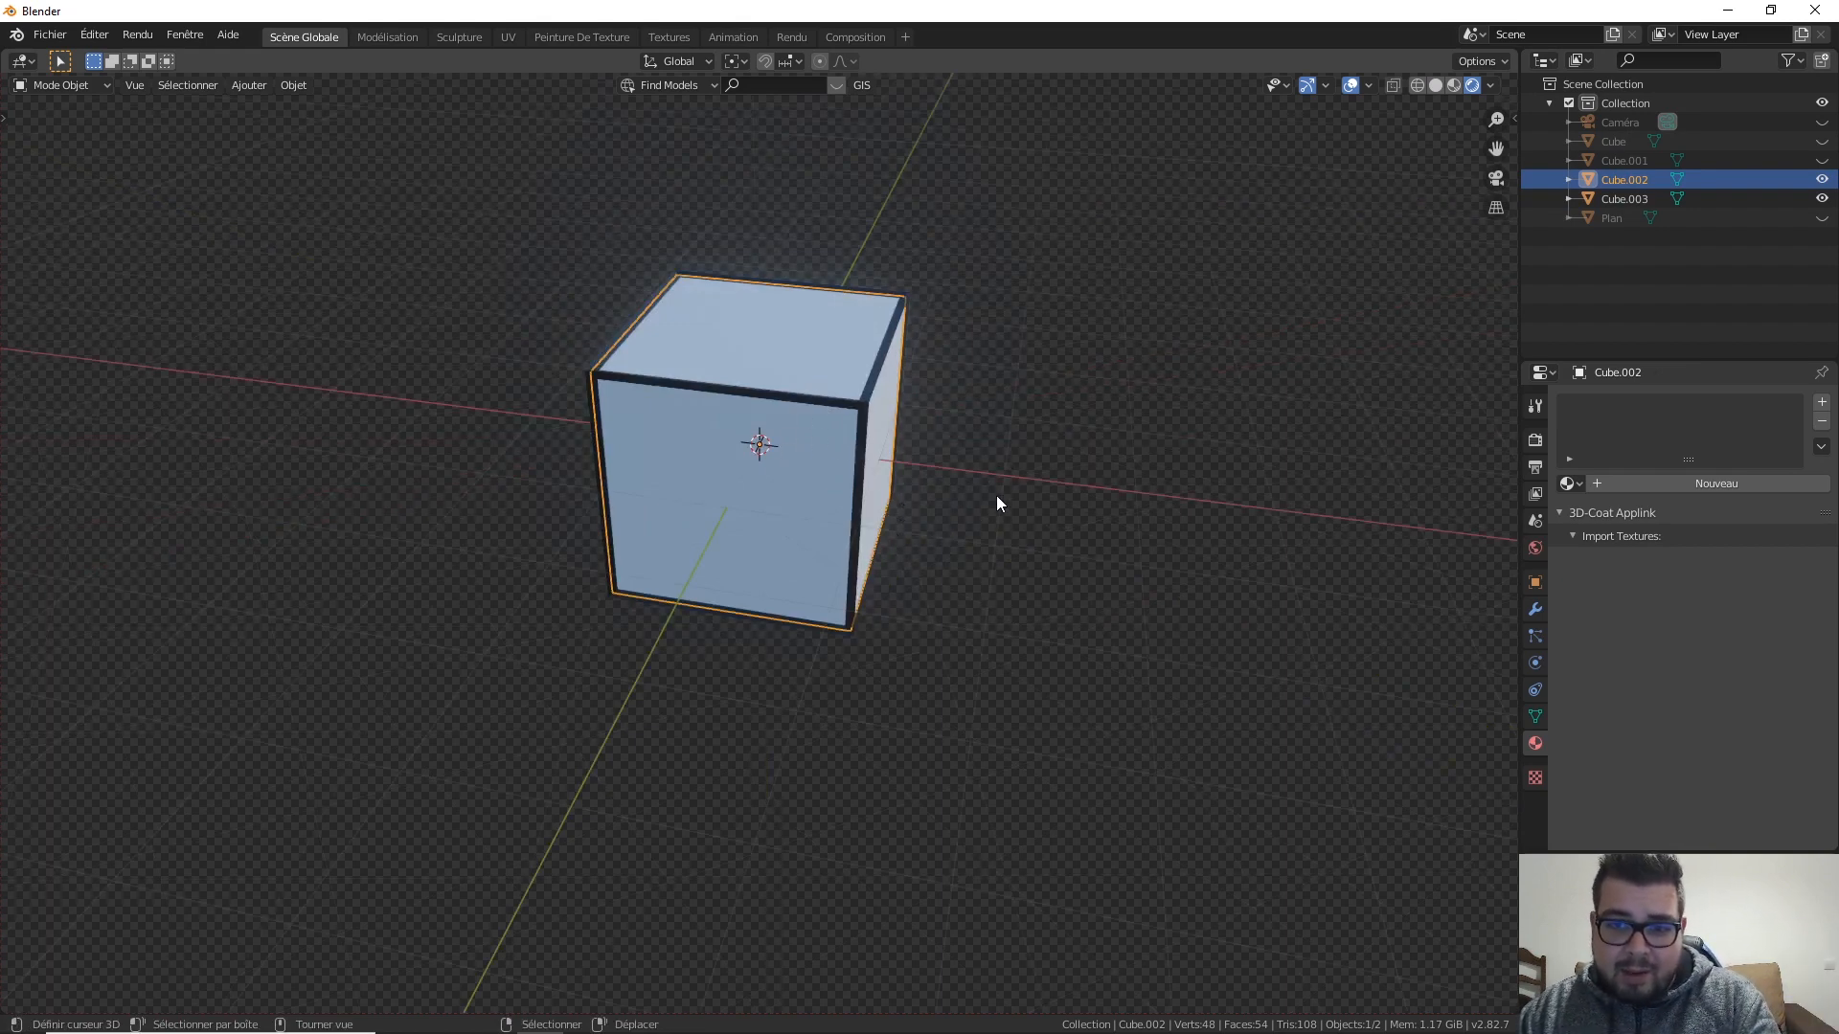
middle_click_drag(994, 500, 993, 398)
scroll(963, 506, "up", 2)
left_click(996, 328)
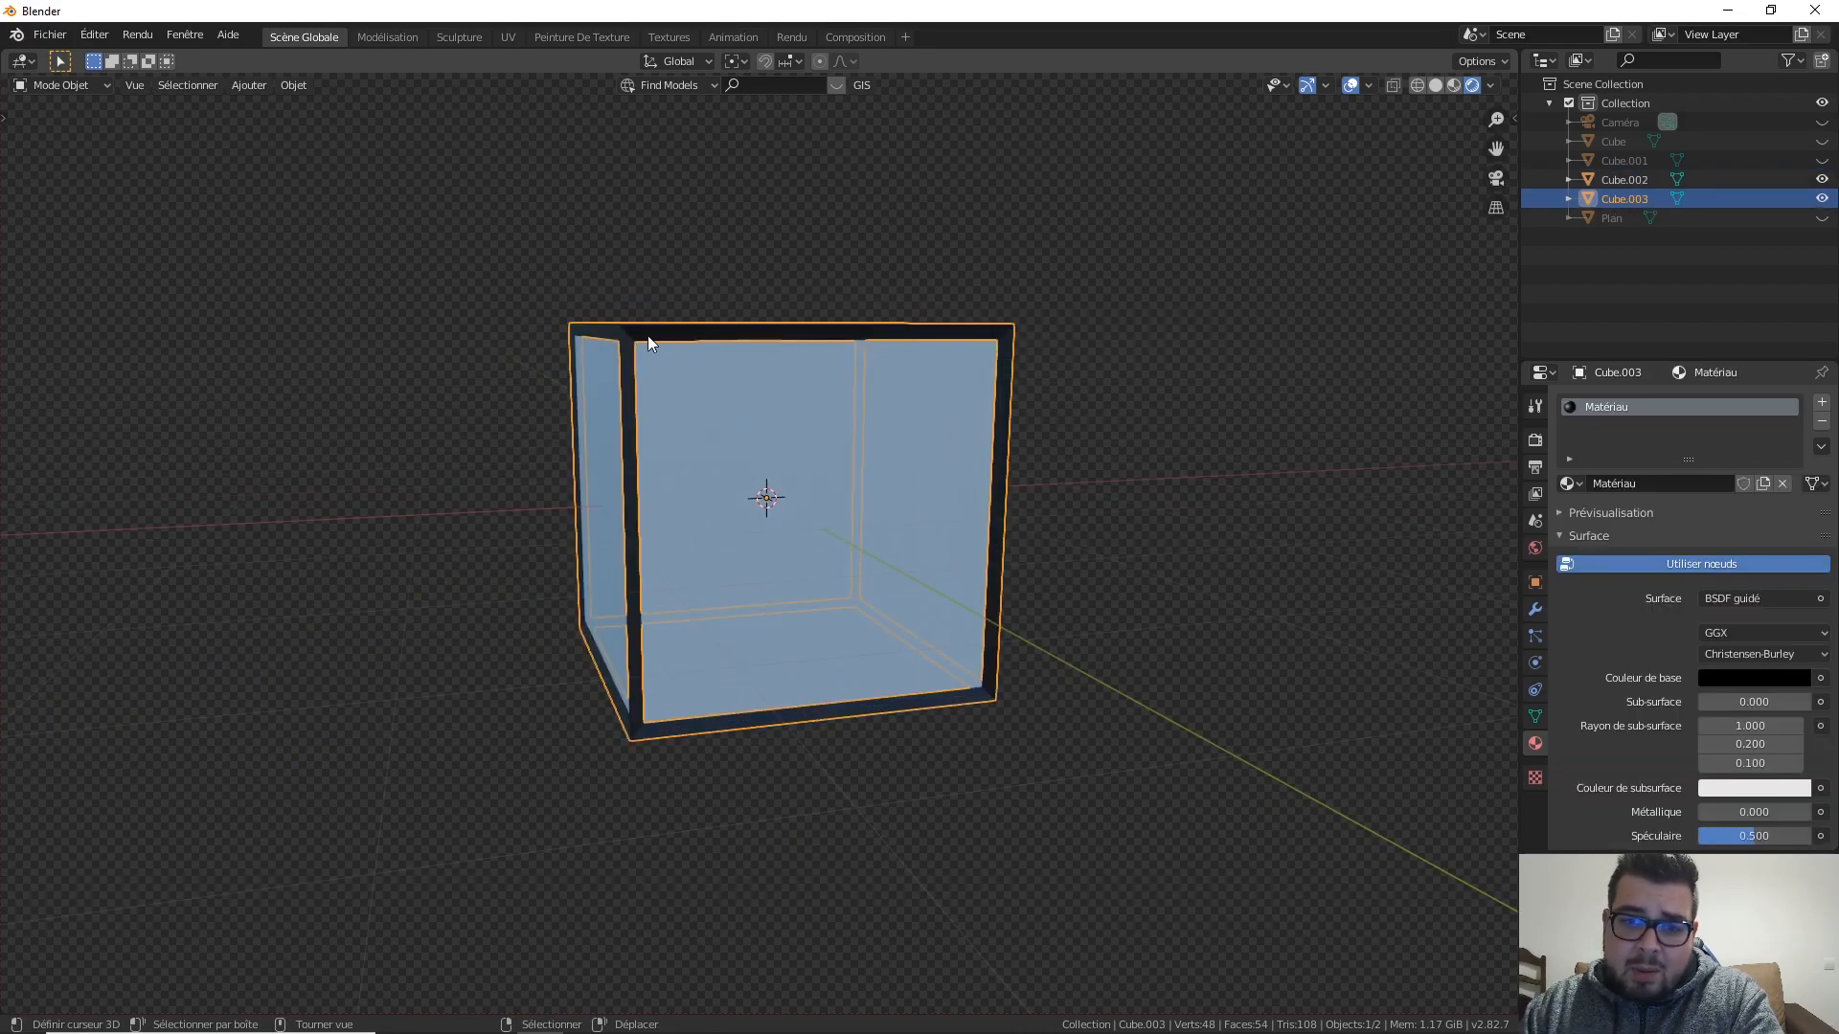
left_click(860, 457)
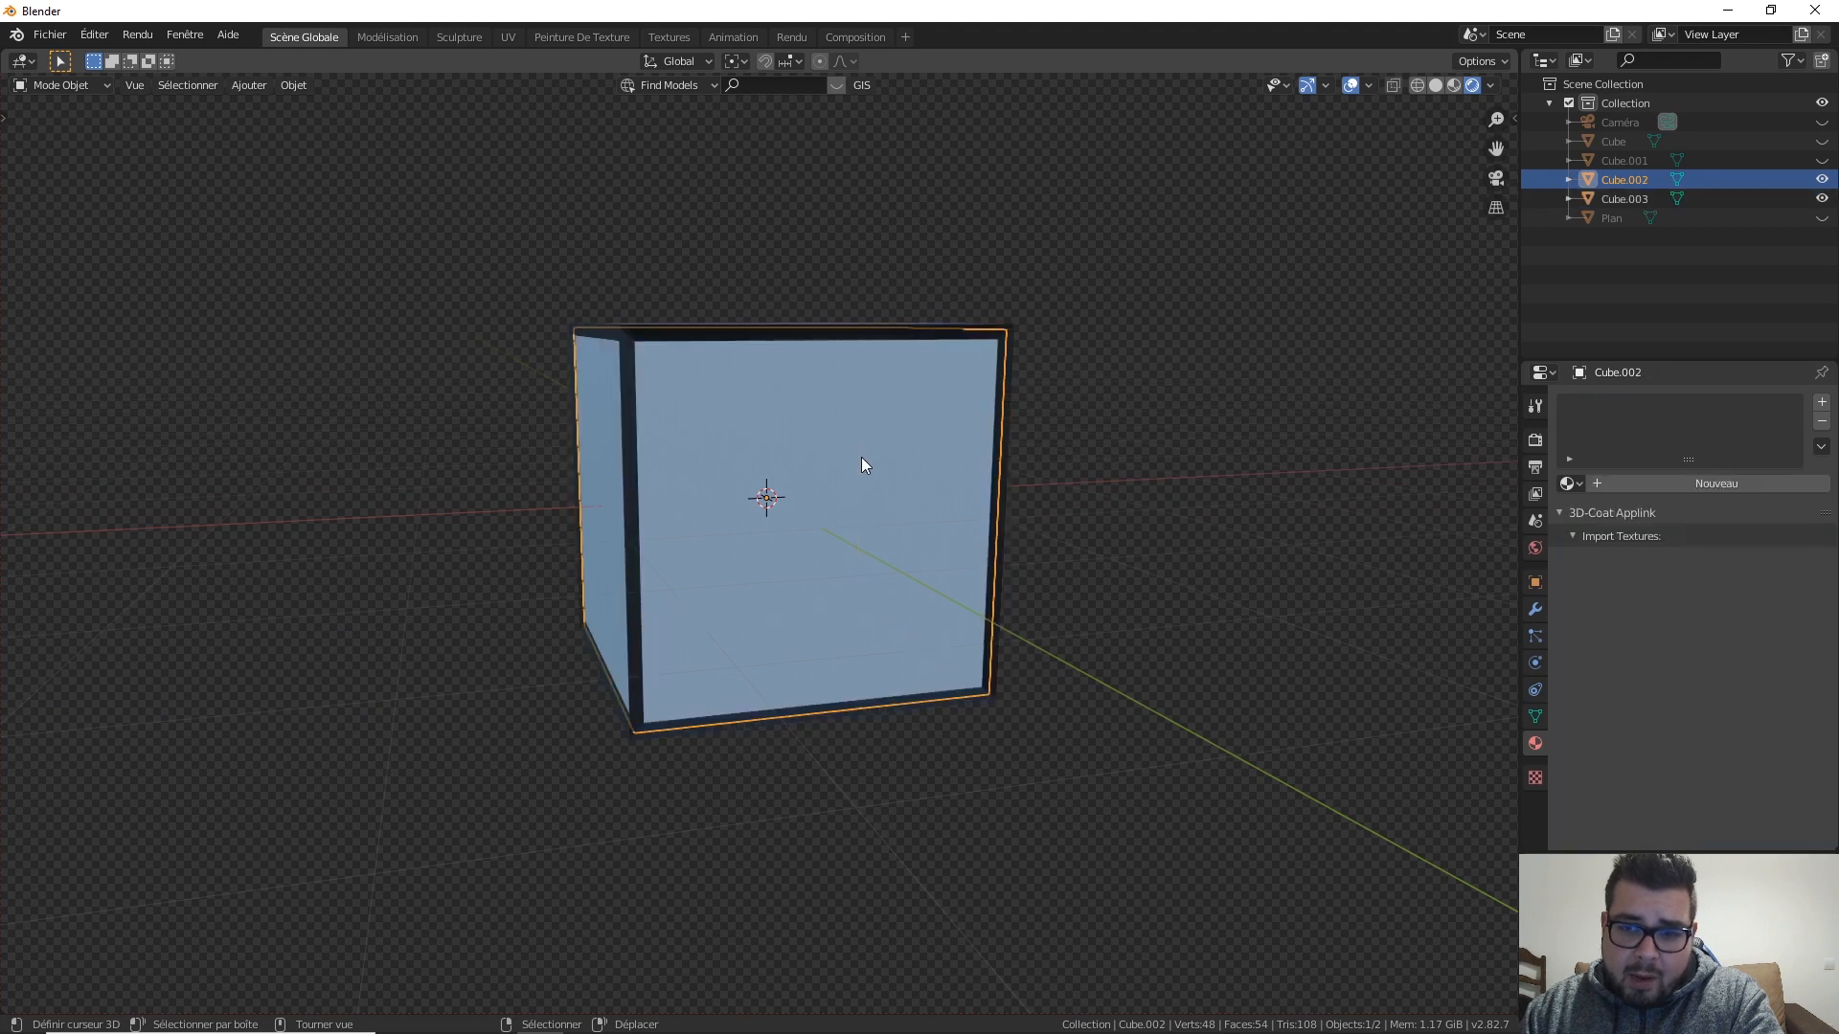
middle_click_drag(750, 409, 792, 291)
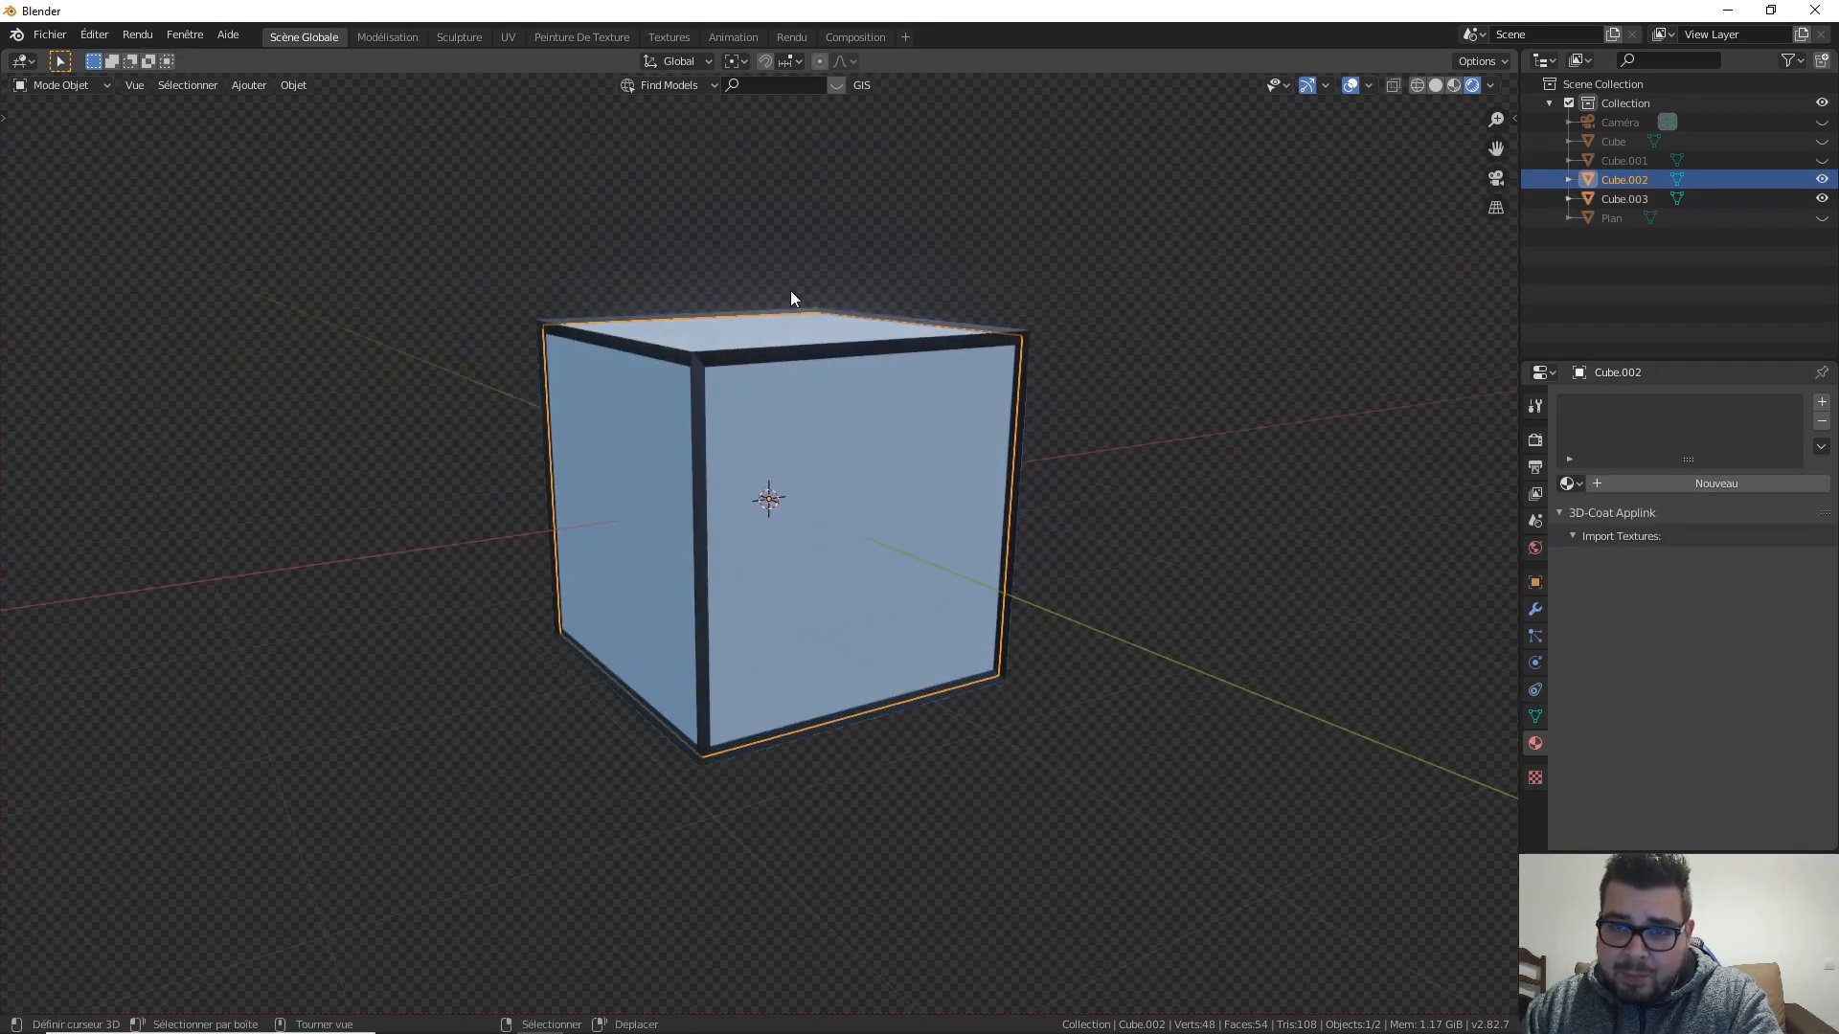
Step: Open the Textures workspace, set its upper 3D viewport to rendered shading and make the wireframe cube the active selection
left_click(669, 36)
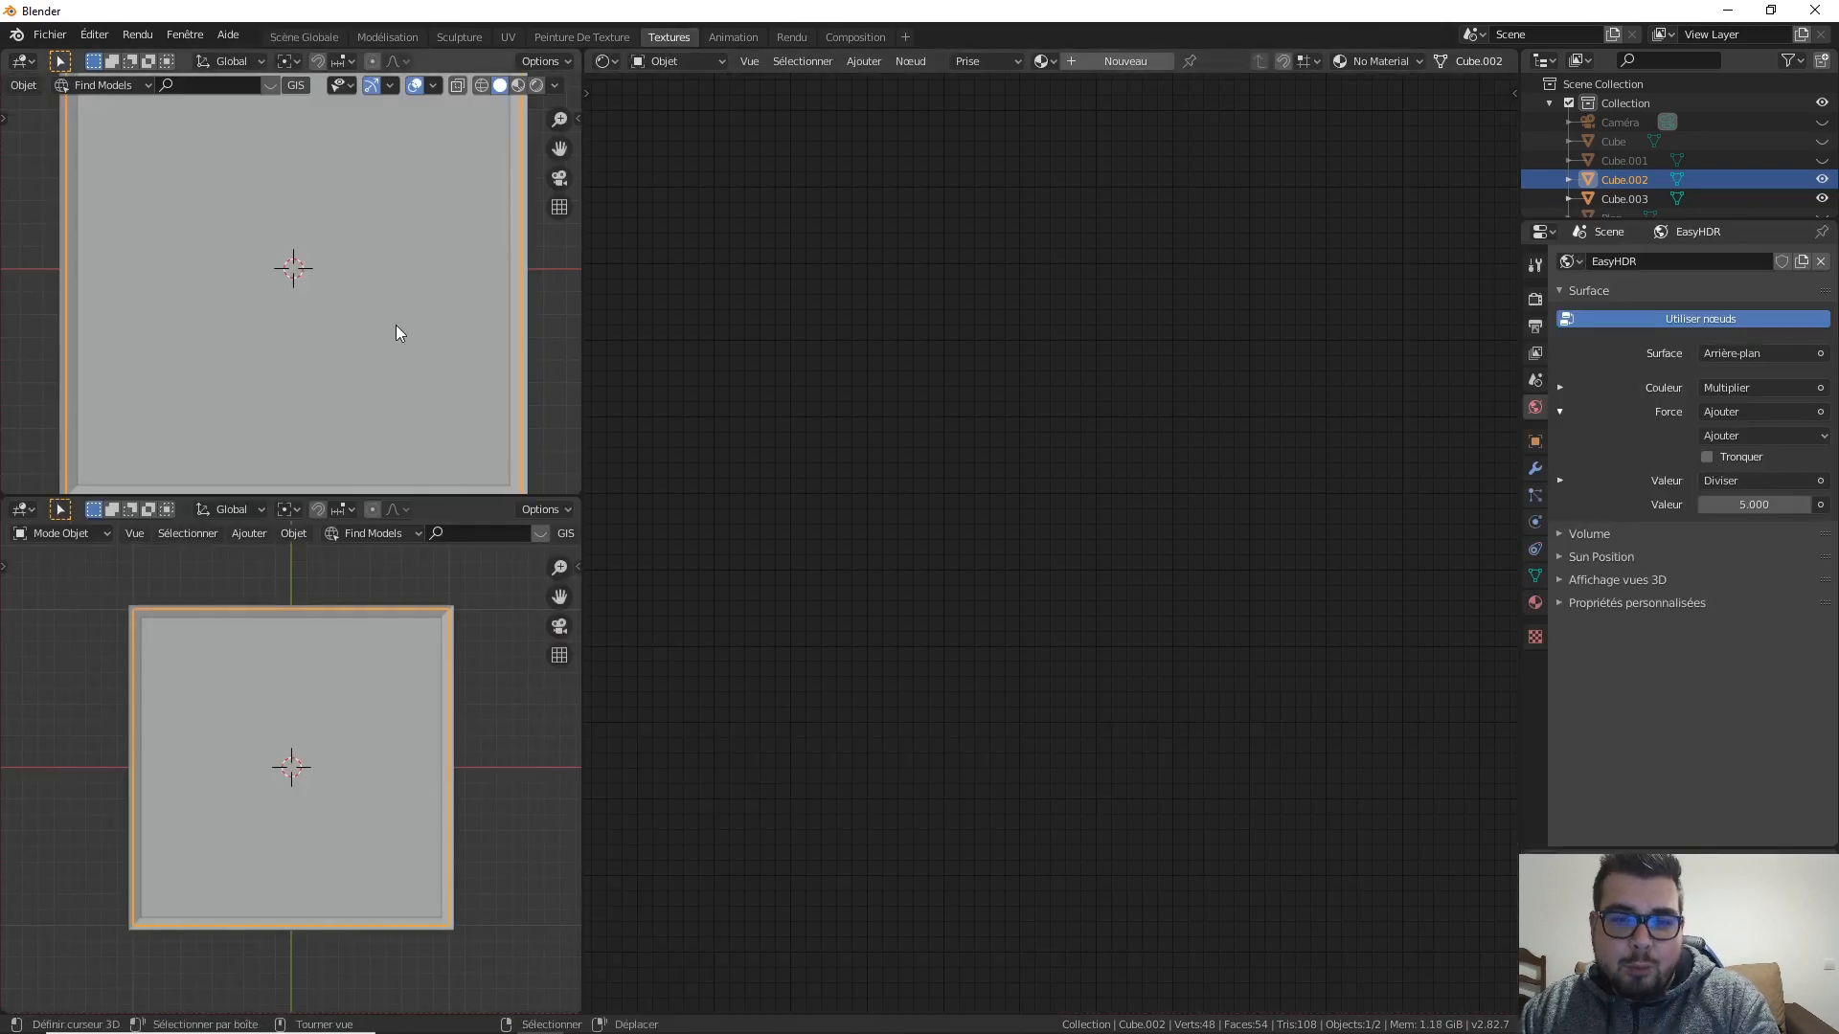
left_click(538, 86)
scroll(328, 293, "down", 1)
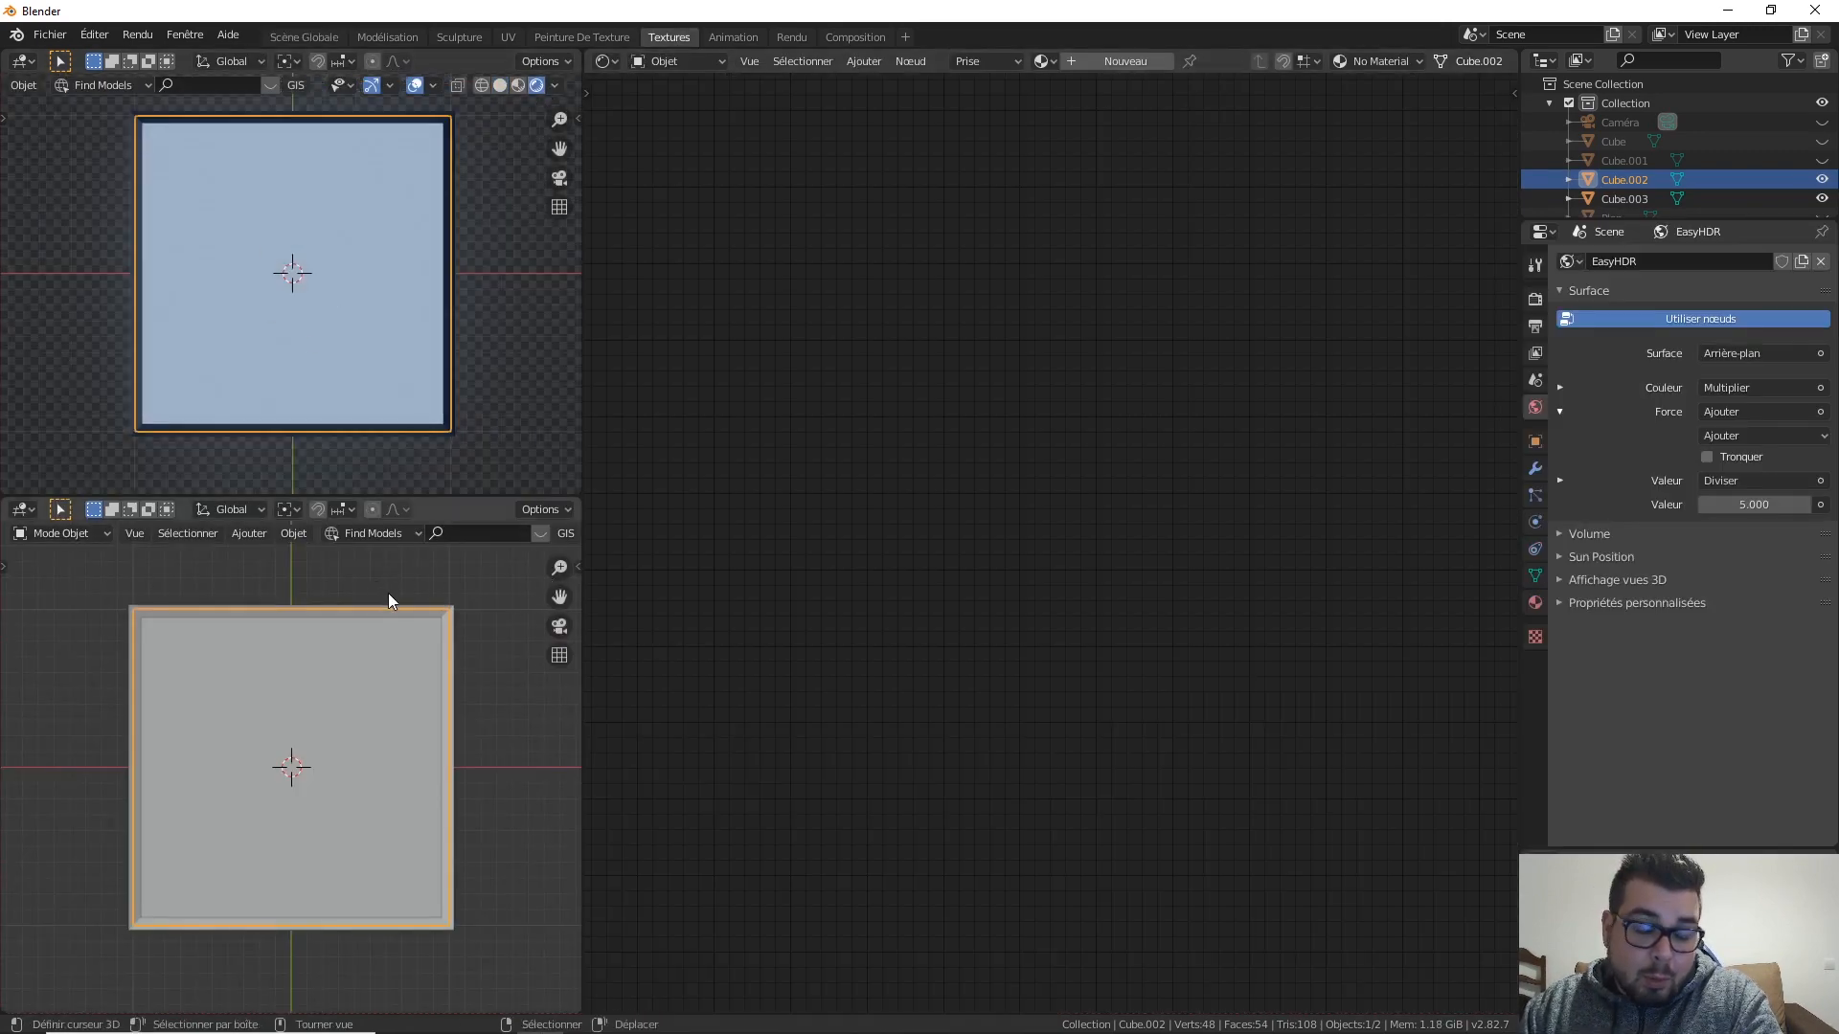
right_click_drag(352, 609, 386, 607)
key("ctrl+z")
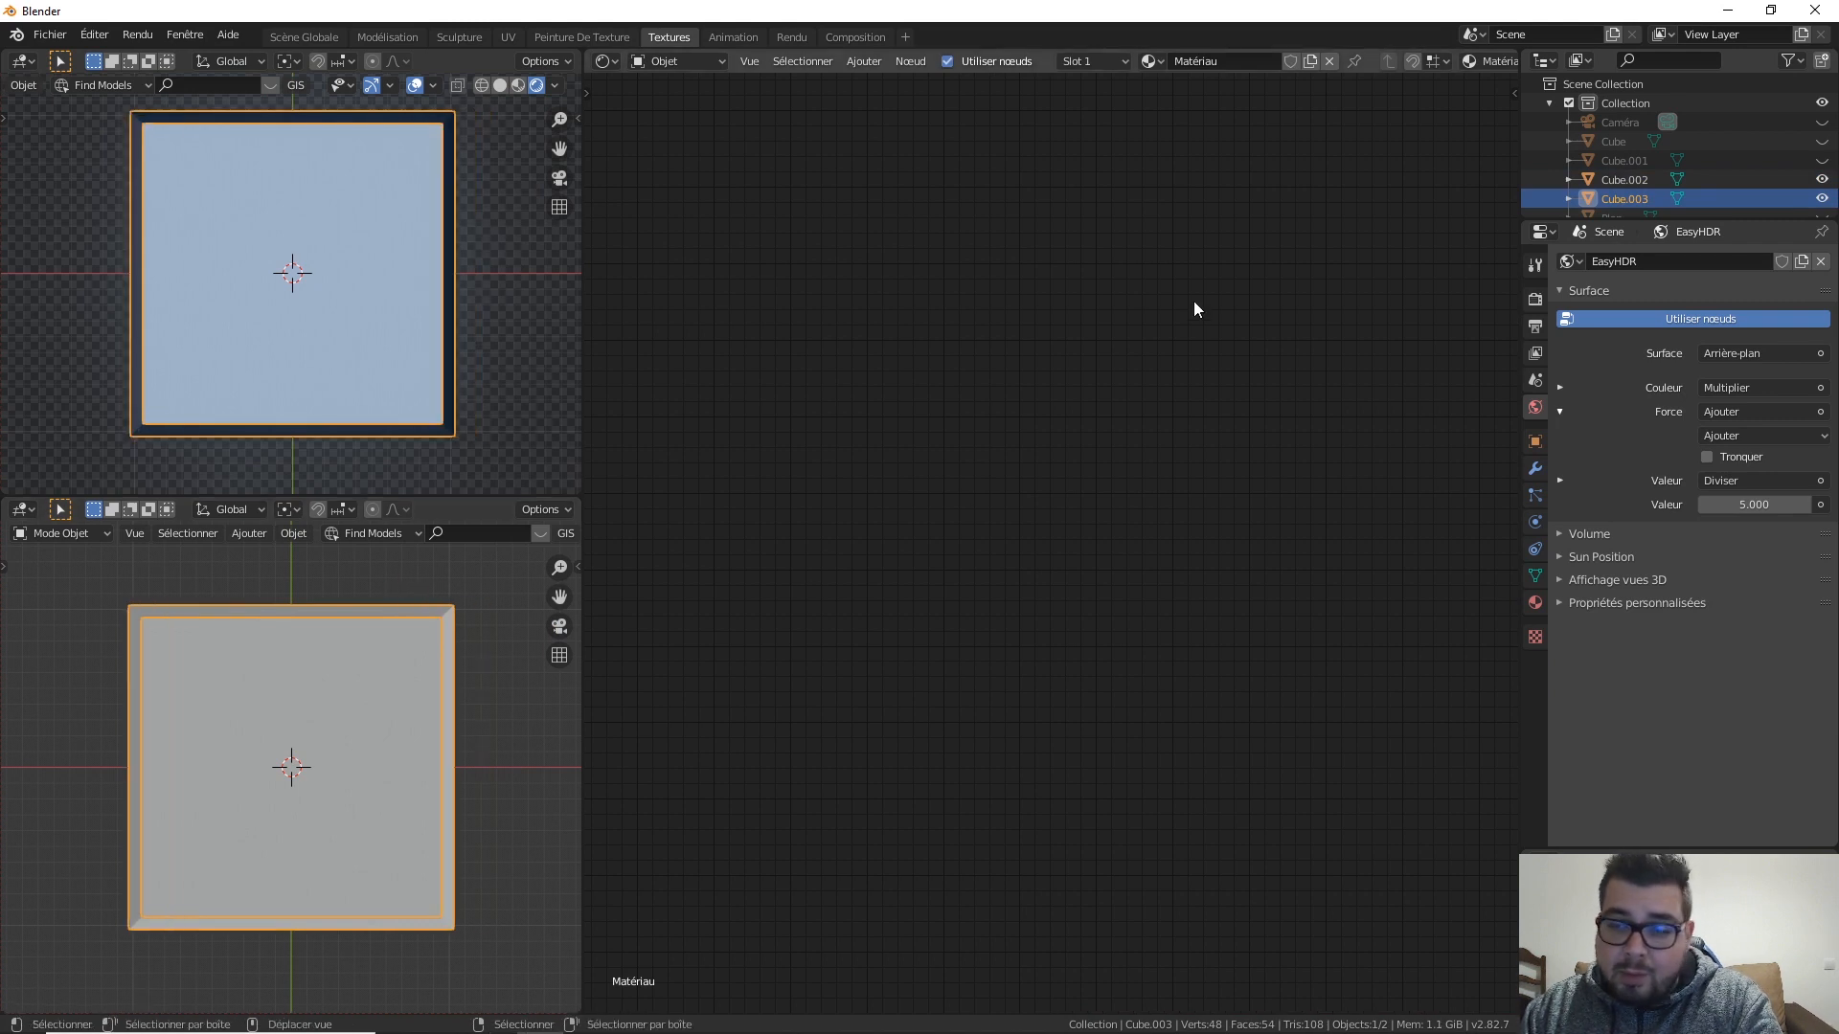
Step: Select the inner cube and give it a new material named M_Tutos
right_click(331, 207)
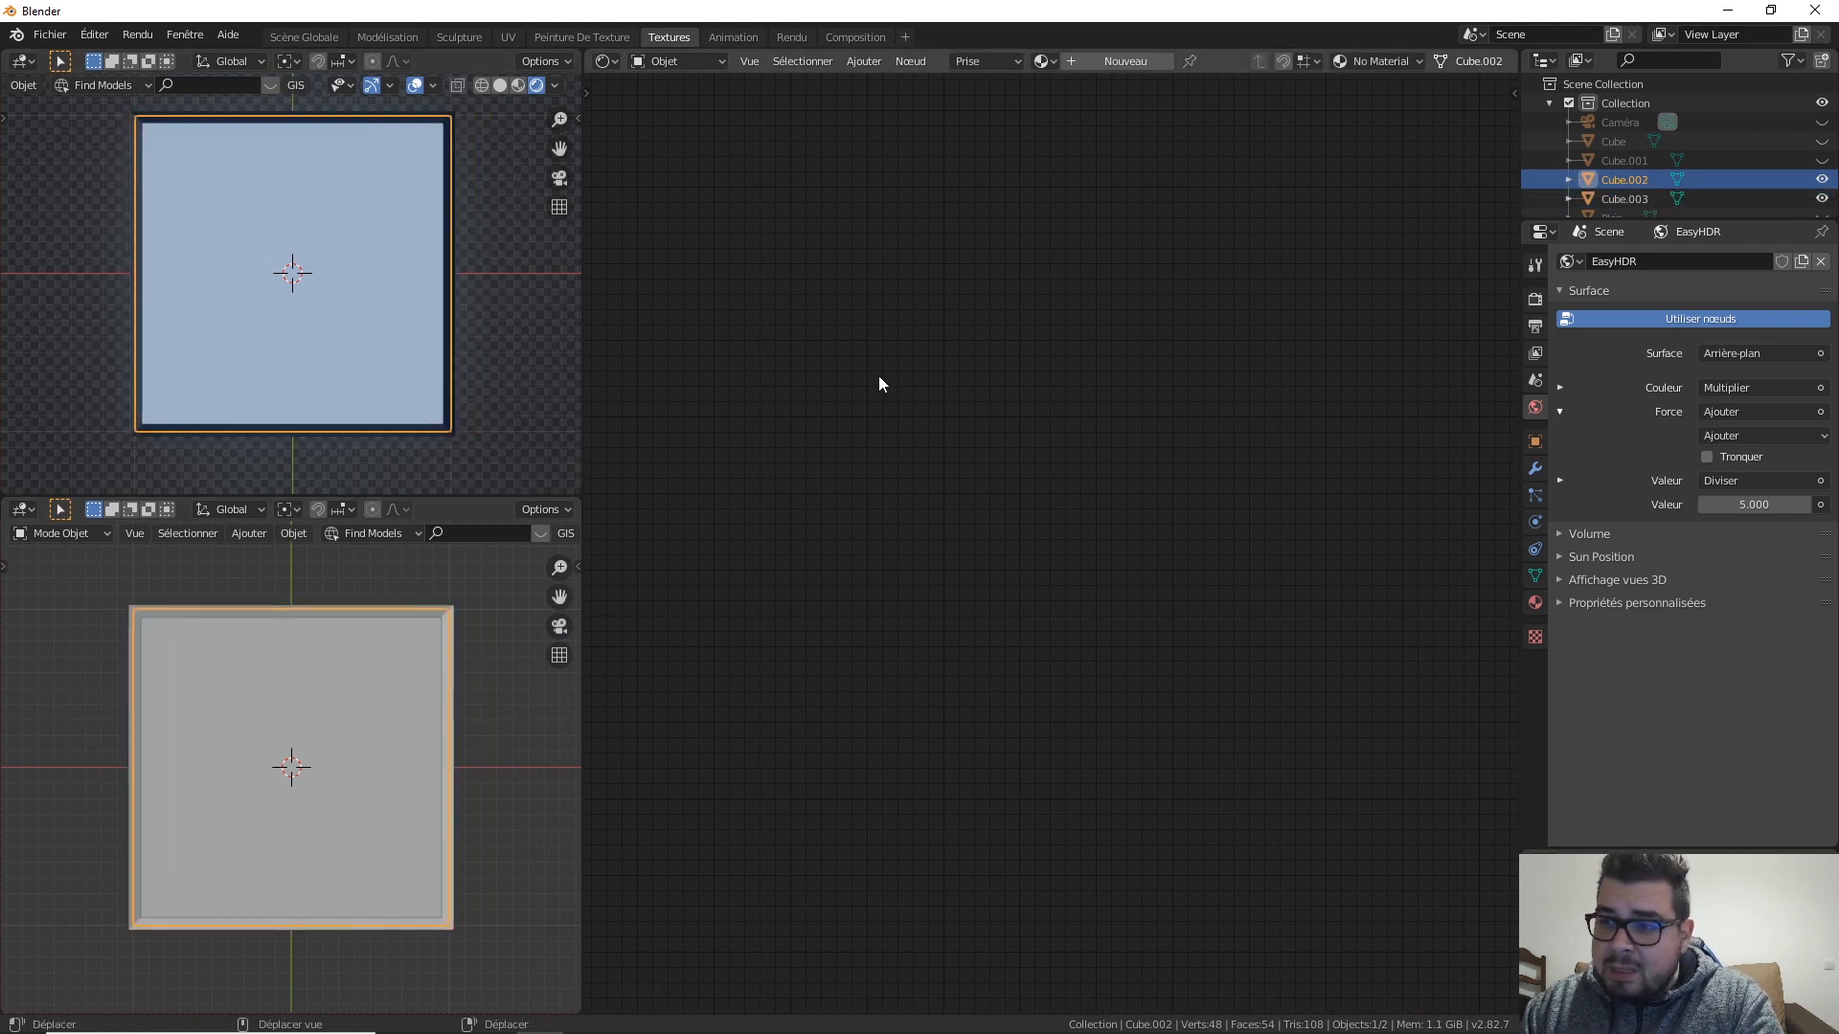
left_click_drag(1520, 599, 1522, 598)
left_click(1537, 601)
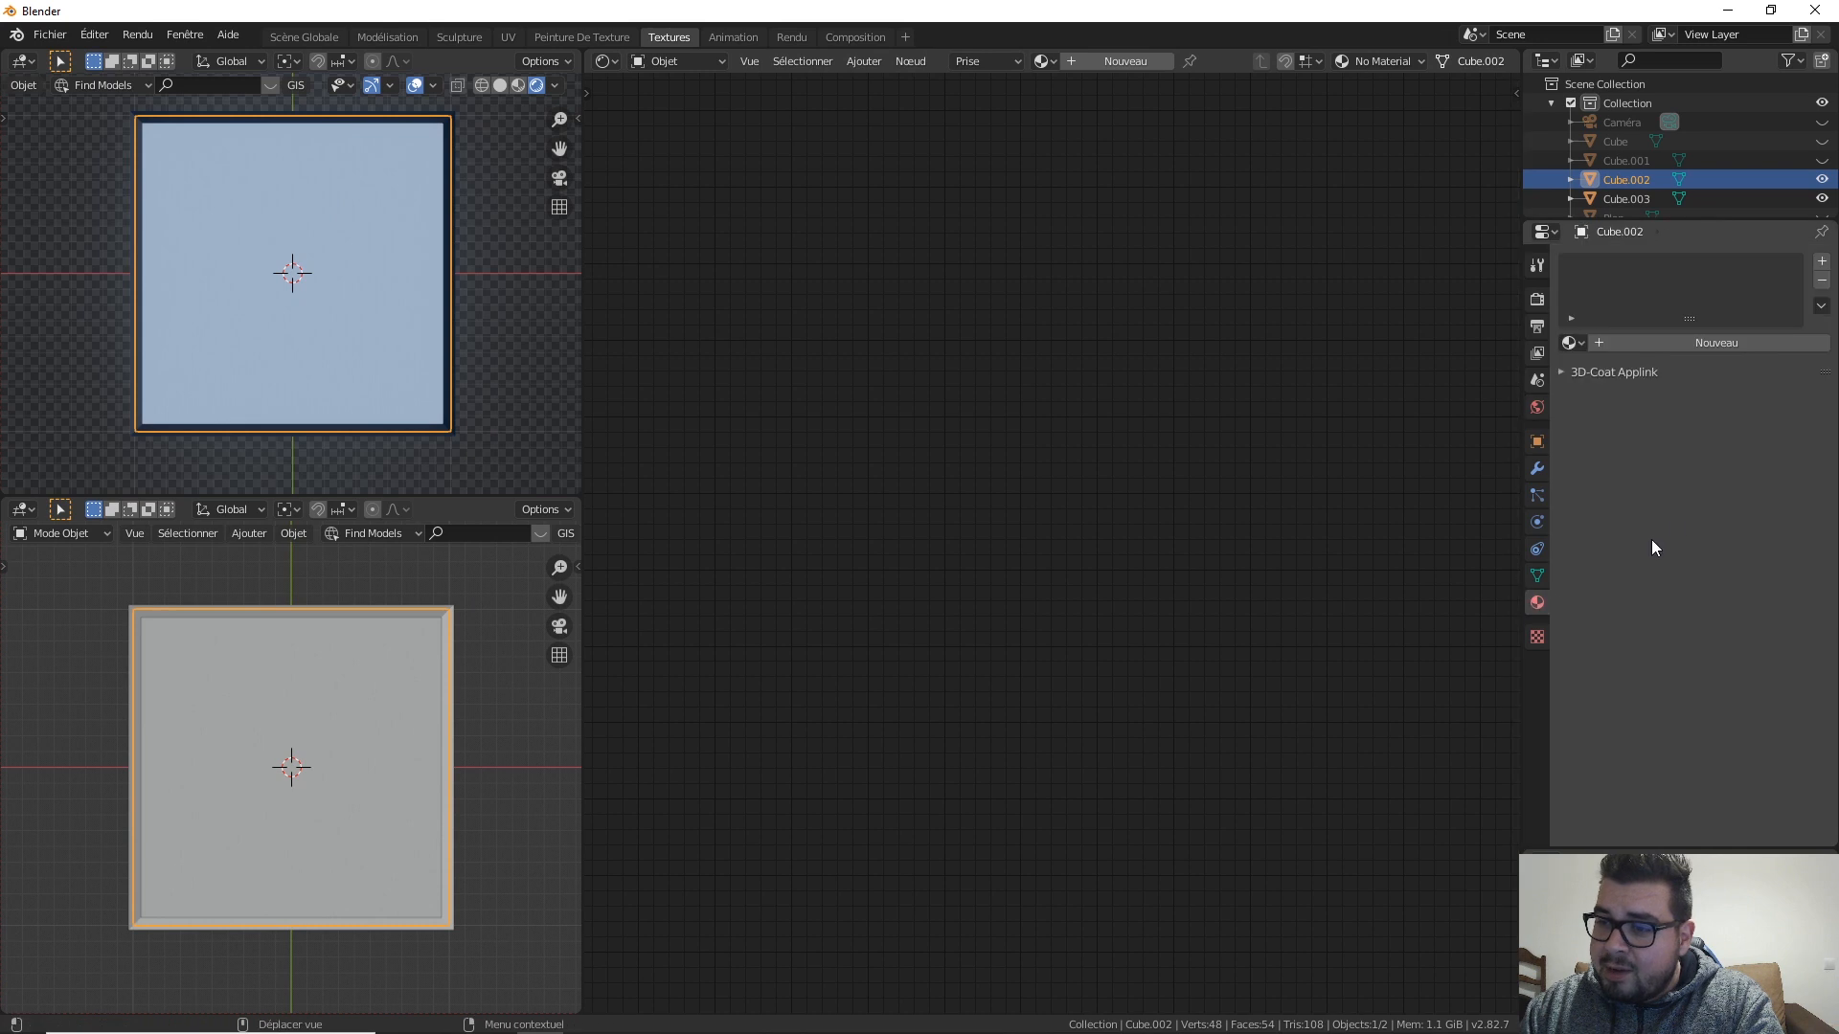
left_click(1701, 342)
left_click(1672, 342)
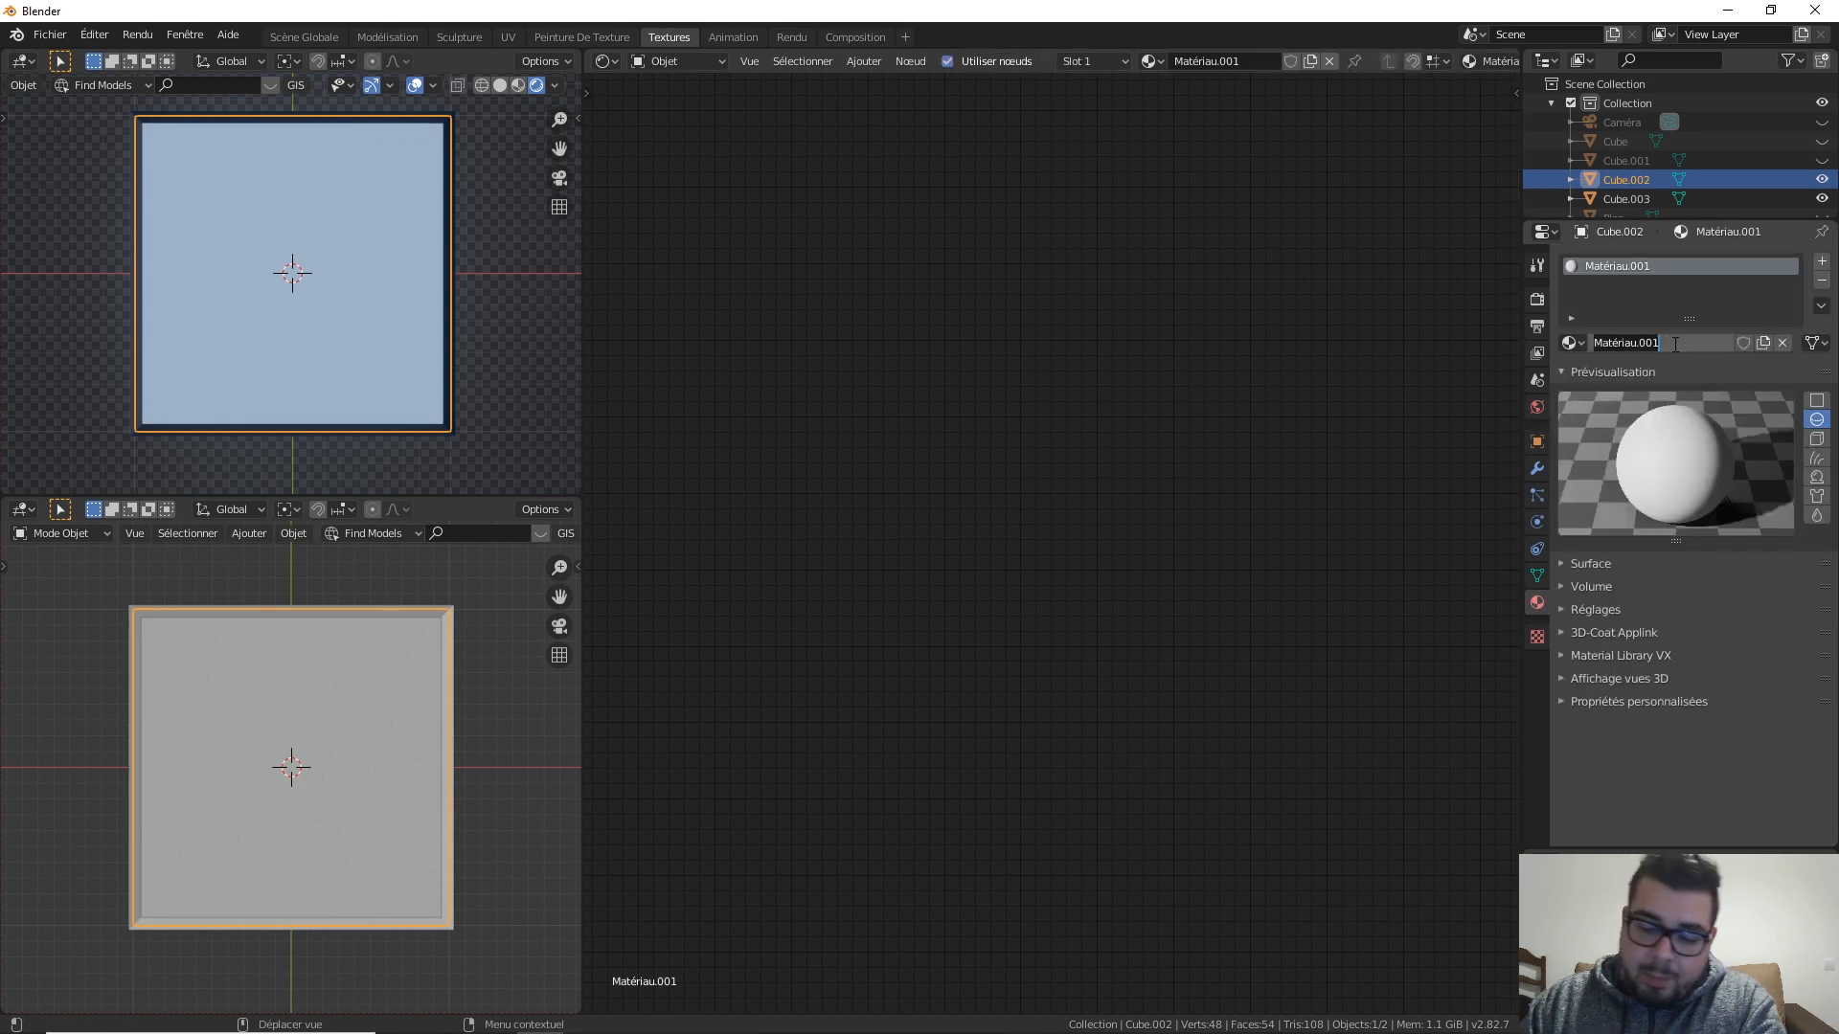
type("M_Tu")
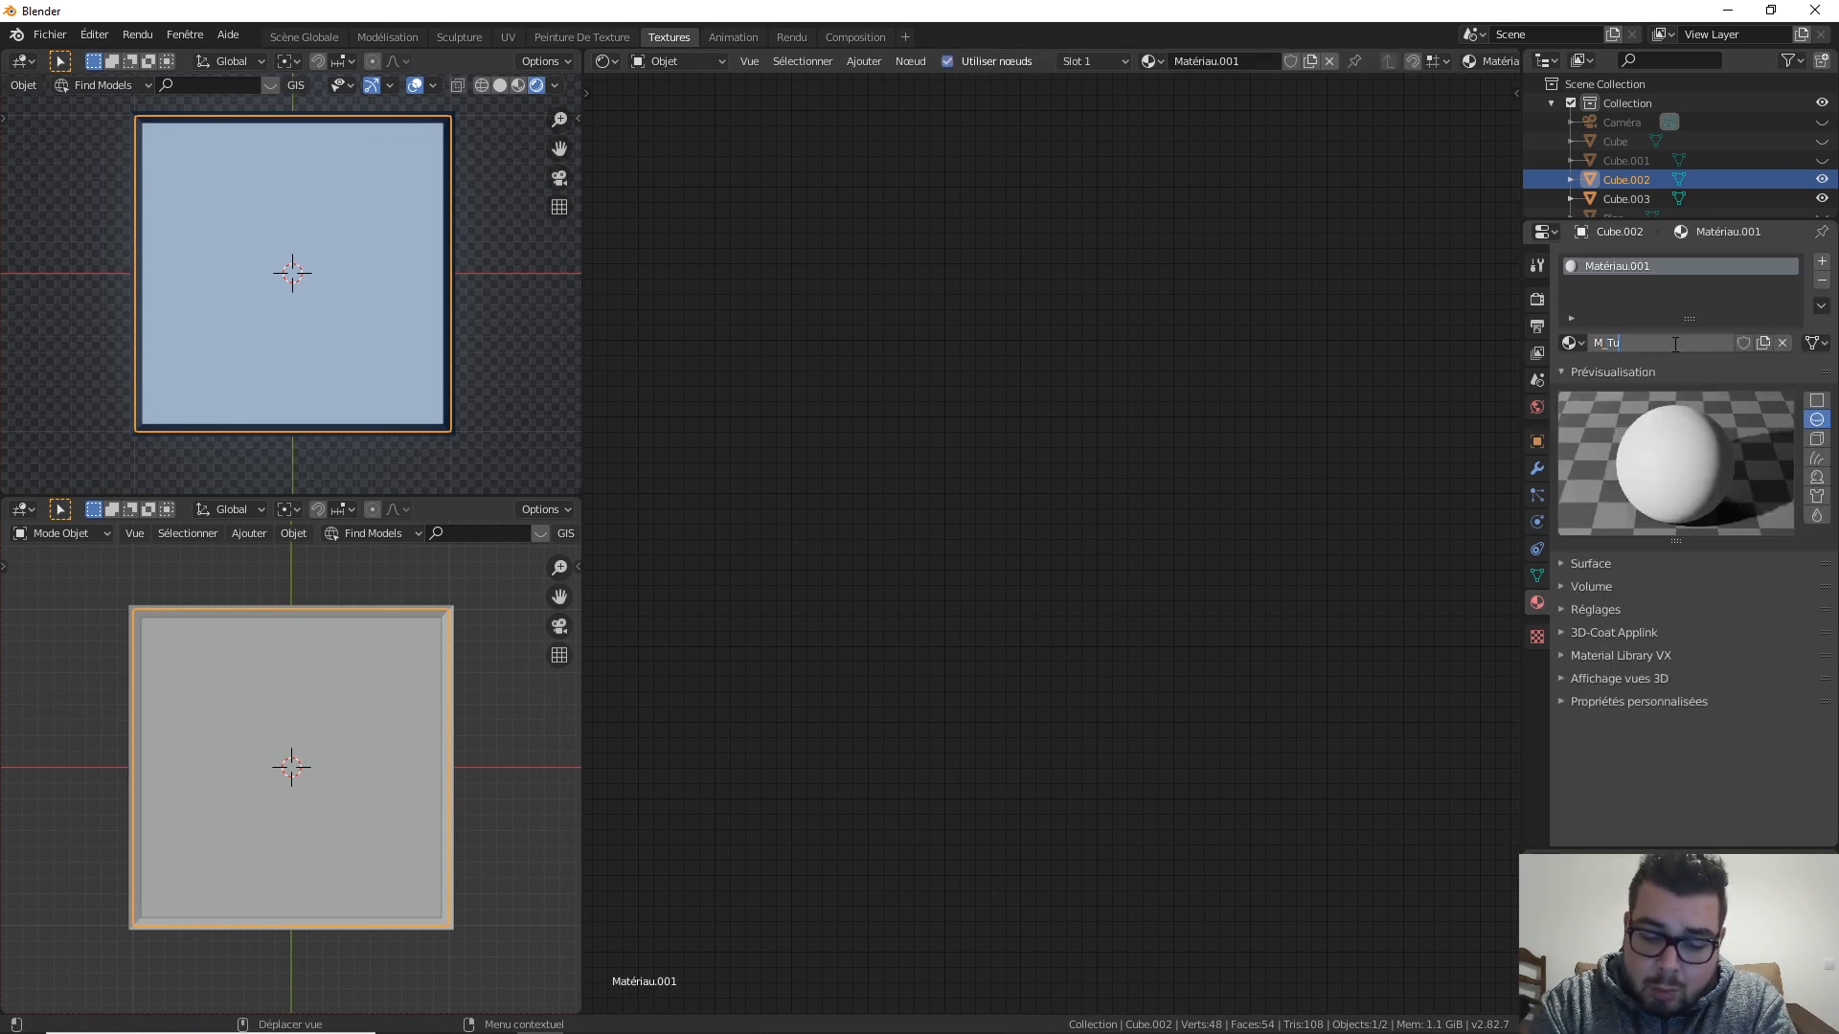
type("tos")
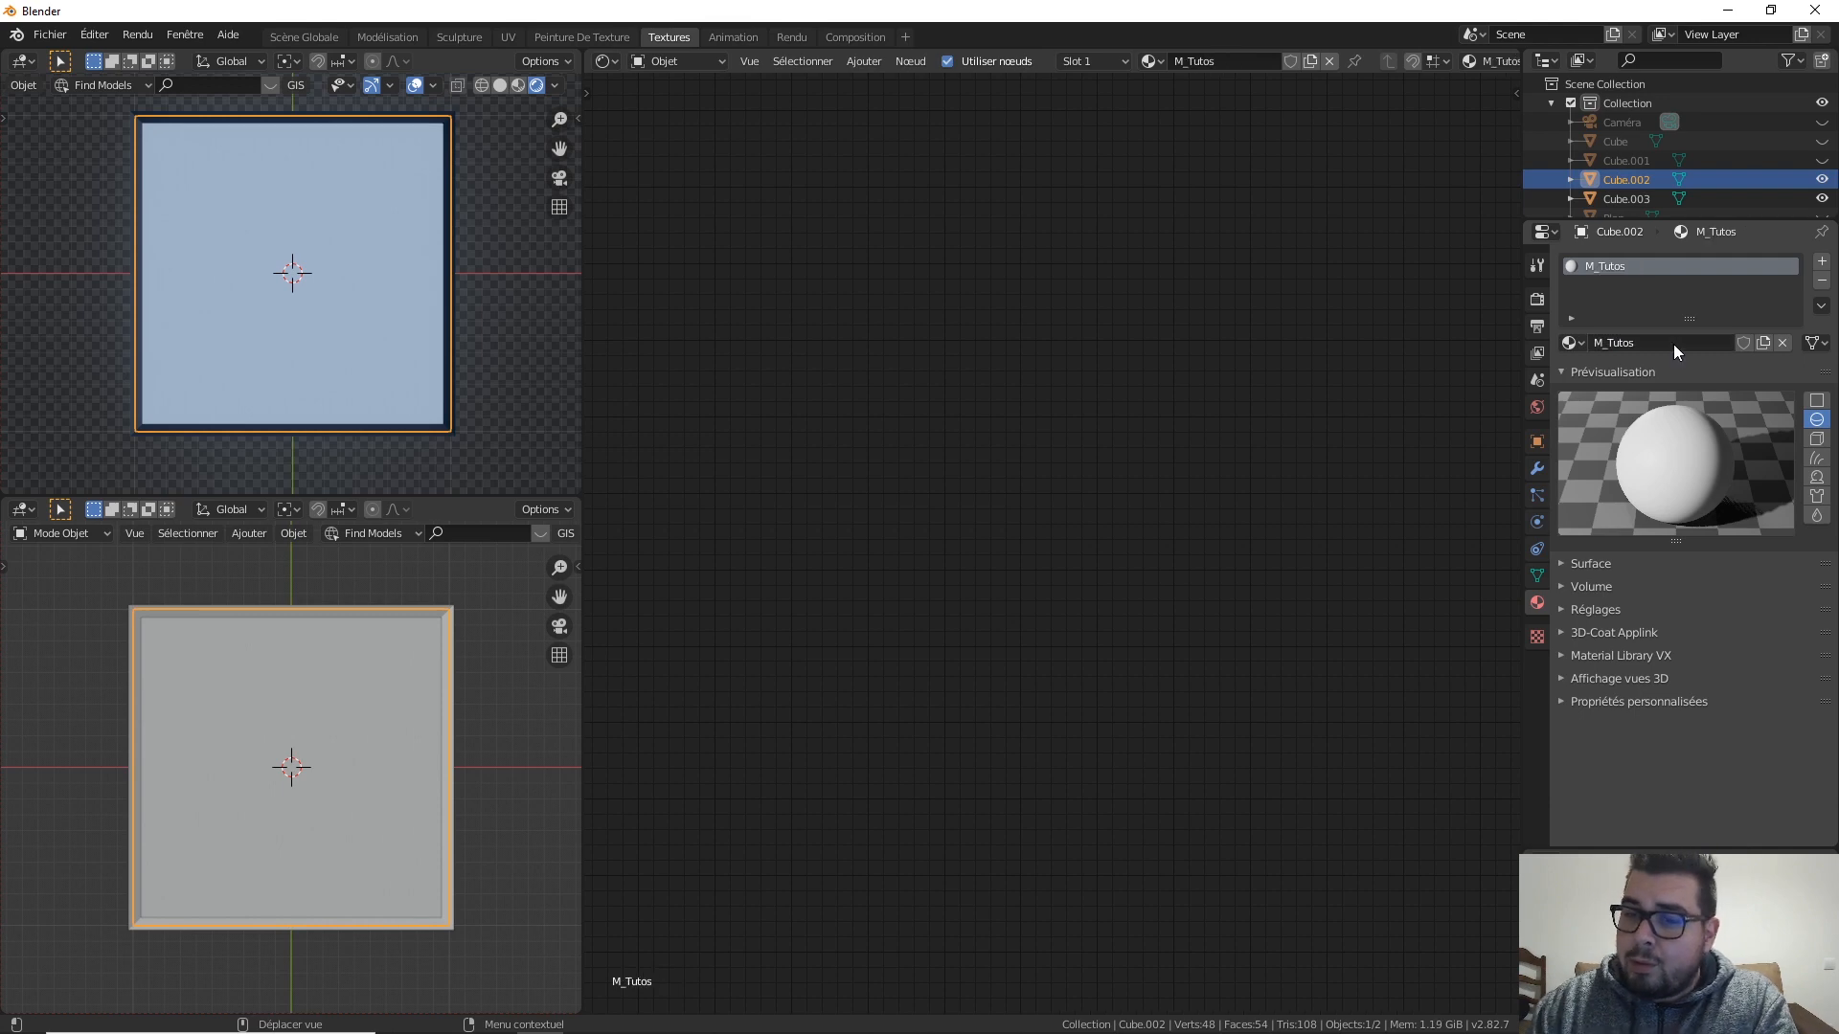
key("Return")
Step: Add a Normal Map (Carte de normale) vector node to the M_Tutos material, to the left of the Principled BSDF node
key("Home")
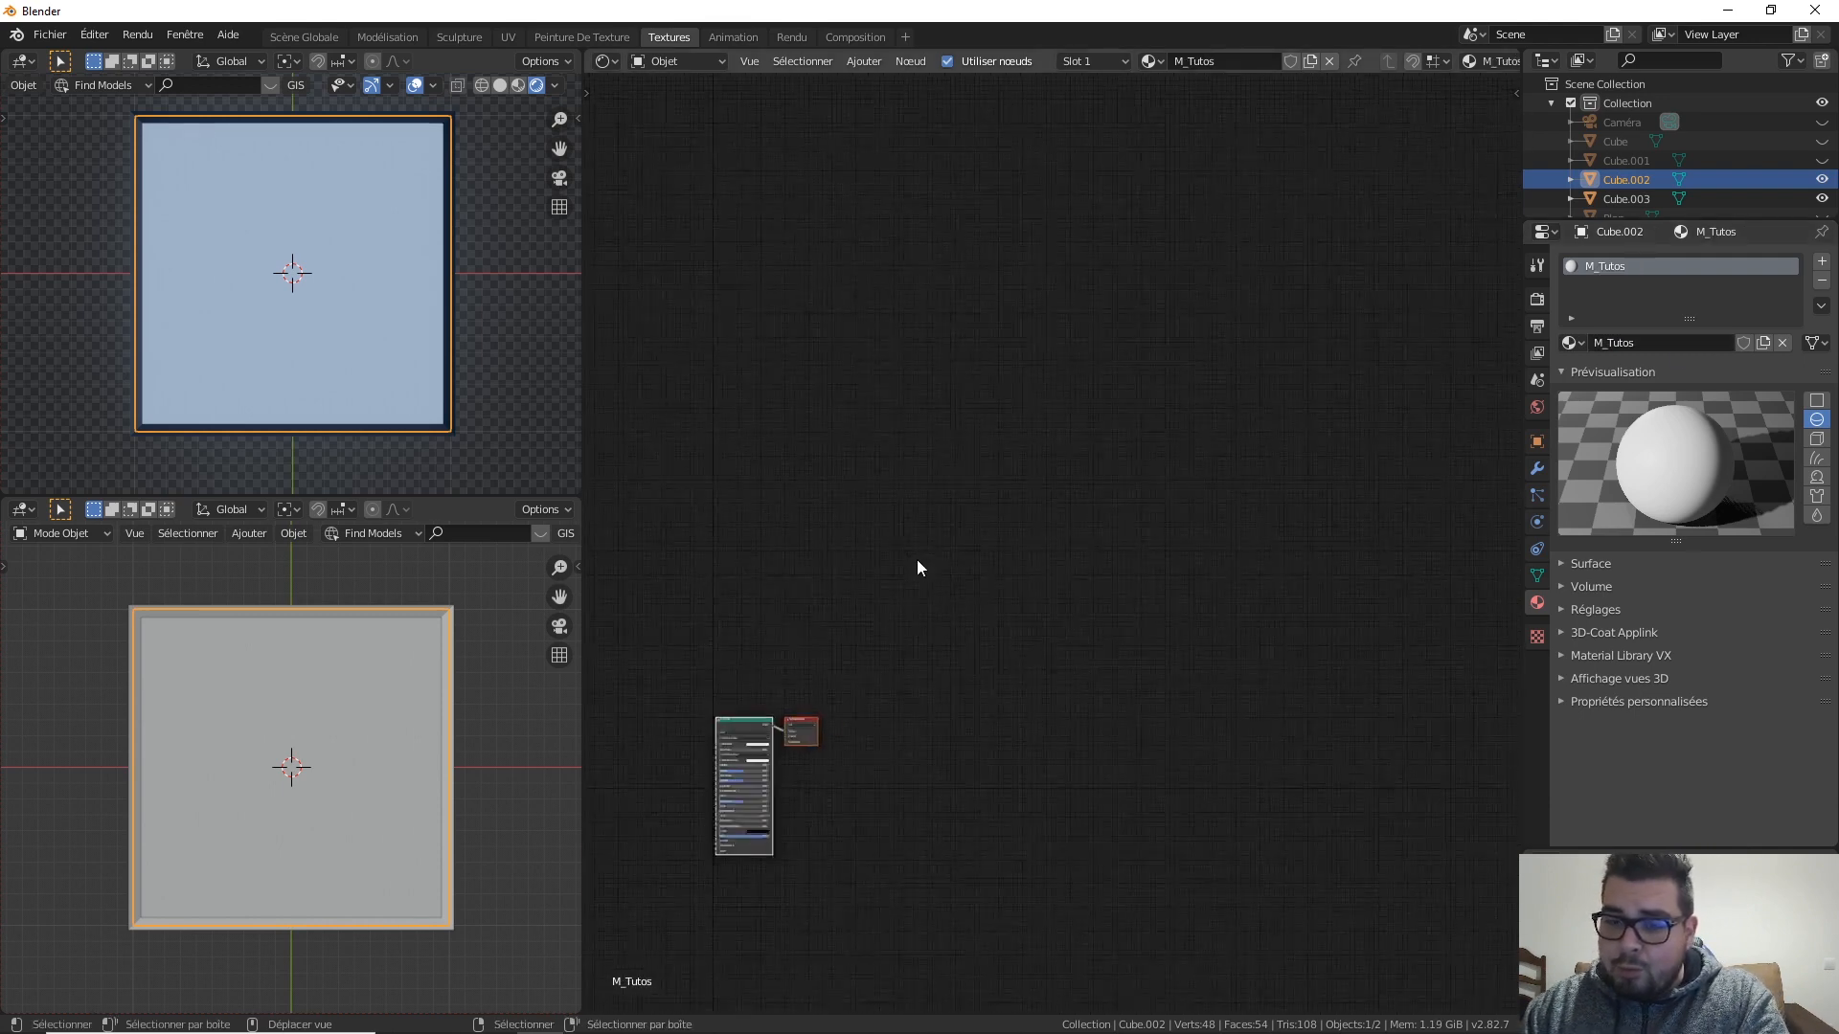
scroll(968, 337, "up", 3)
middle_click_drag(1057, 360, 1254, 406)
scroll(1256, 406, "up", 4)
middle_click_drag(1240, 262, 1246, 279)
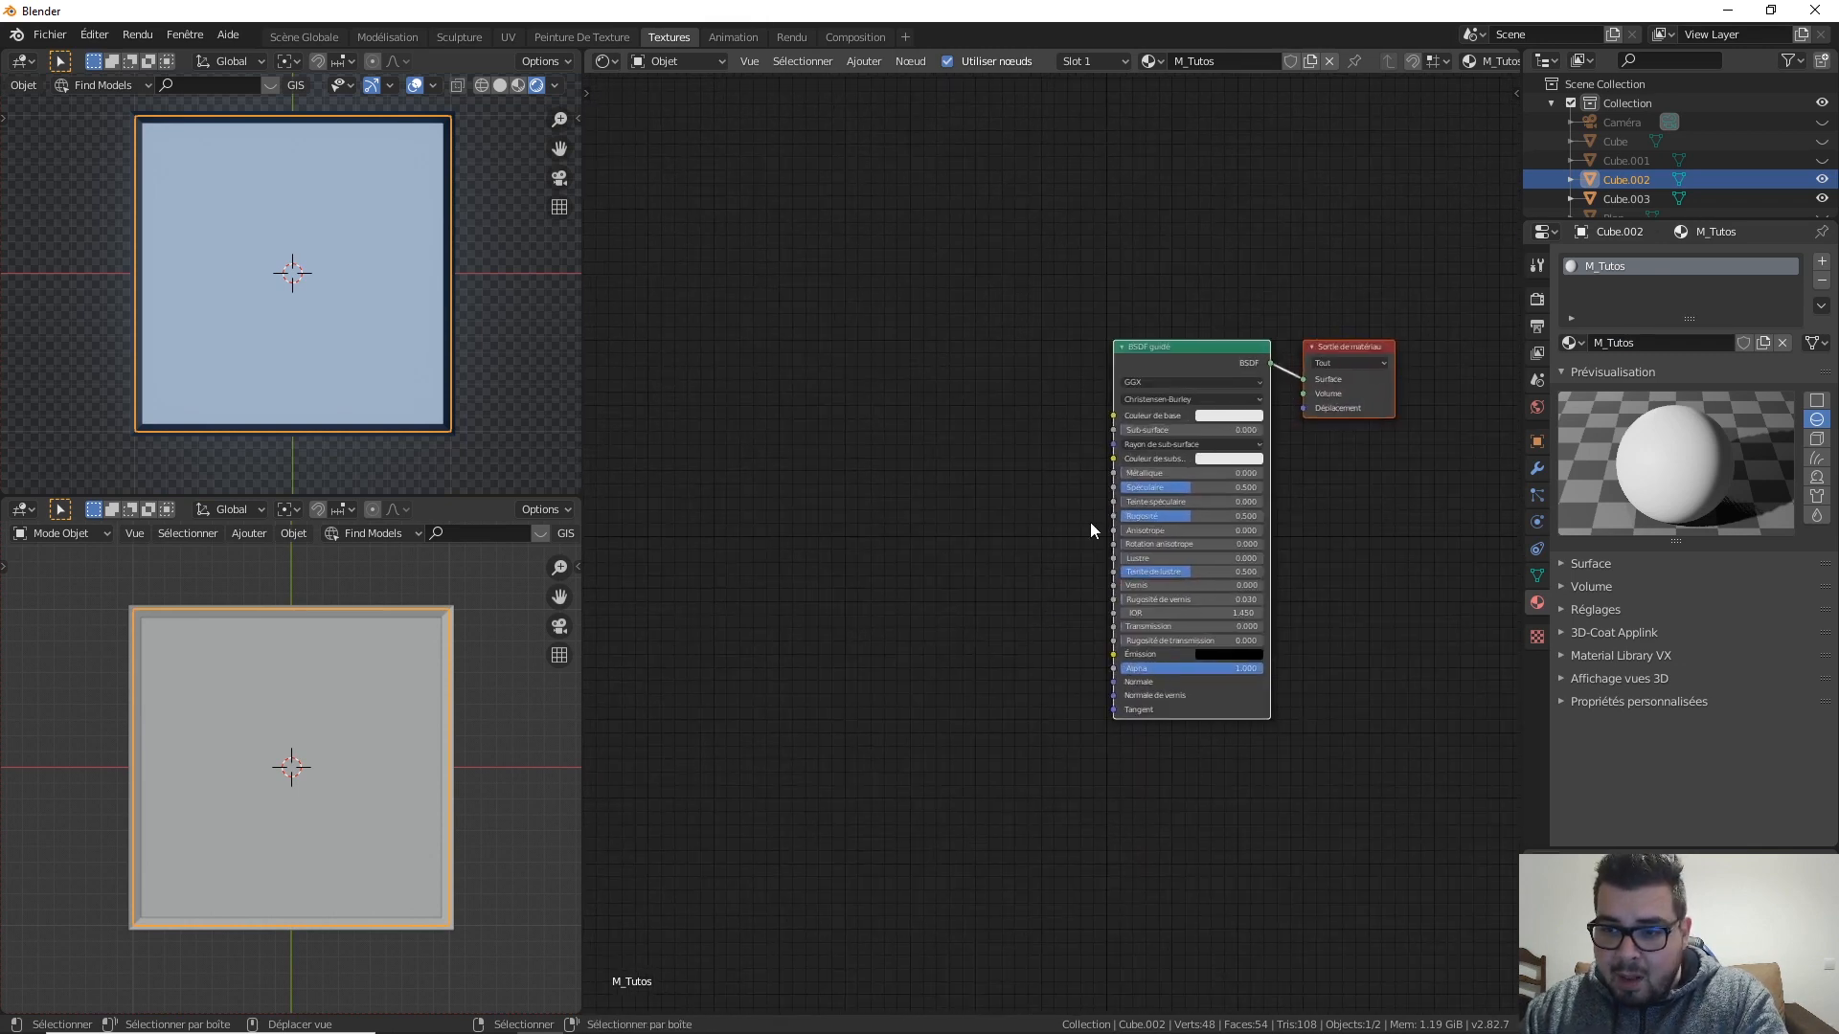
middle_click_drag(1109, 432, 1216, 409)
key("shift+a")
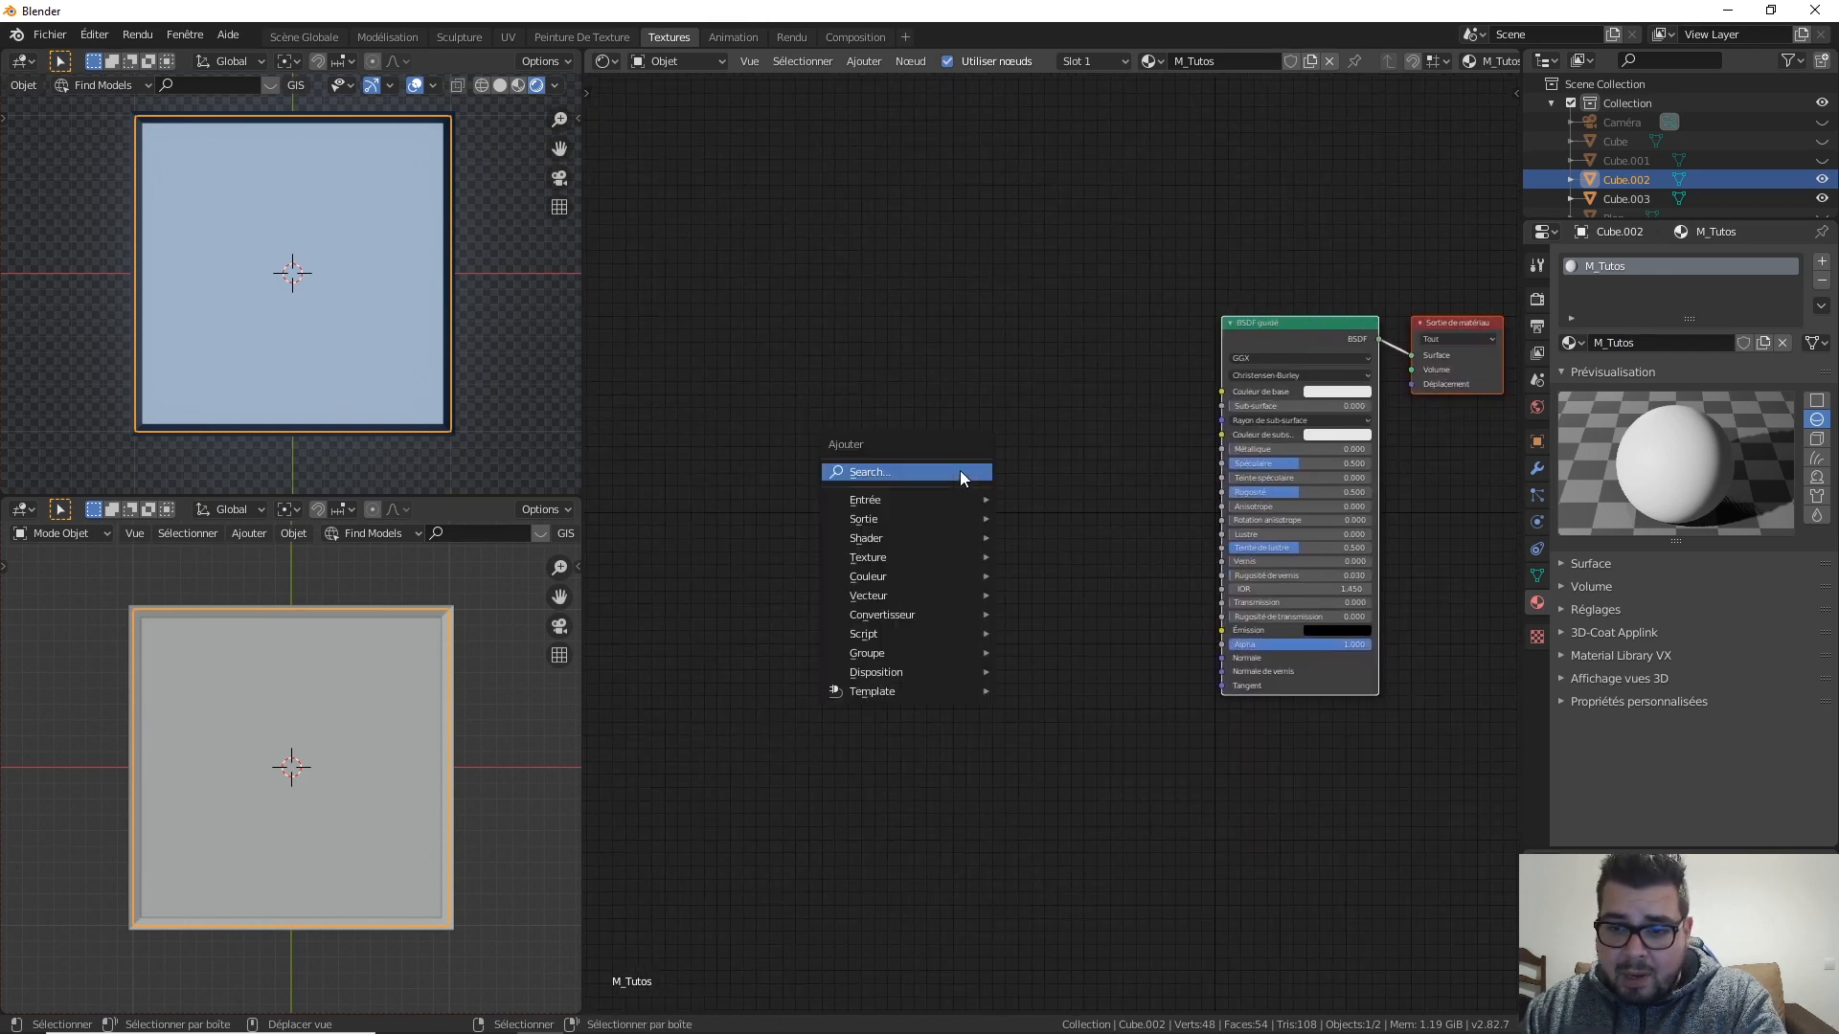
mouse_move(891, 563)
mouse_move(887, 595)
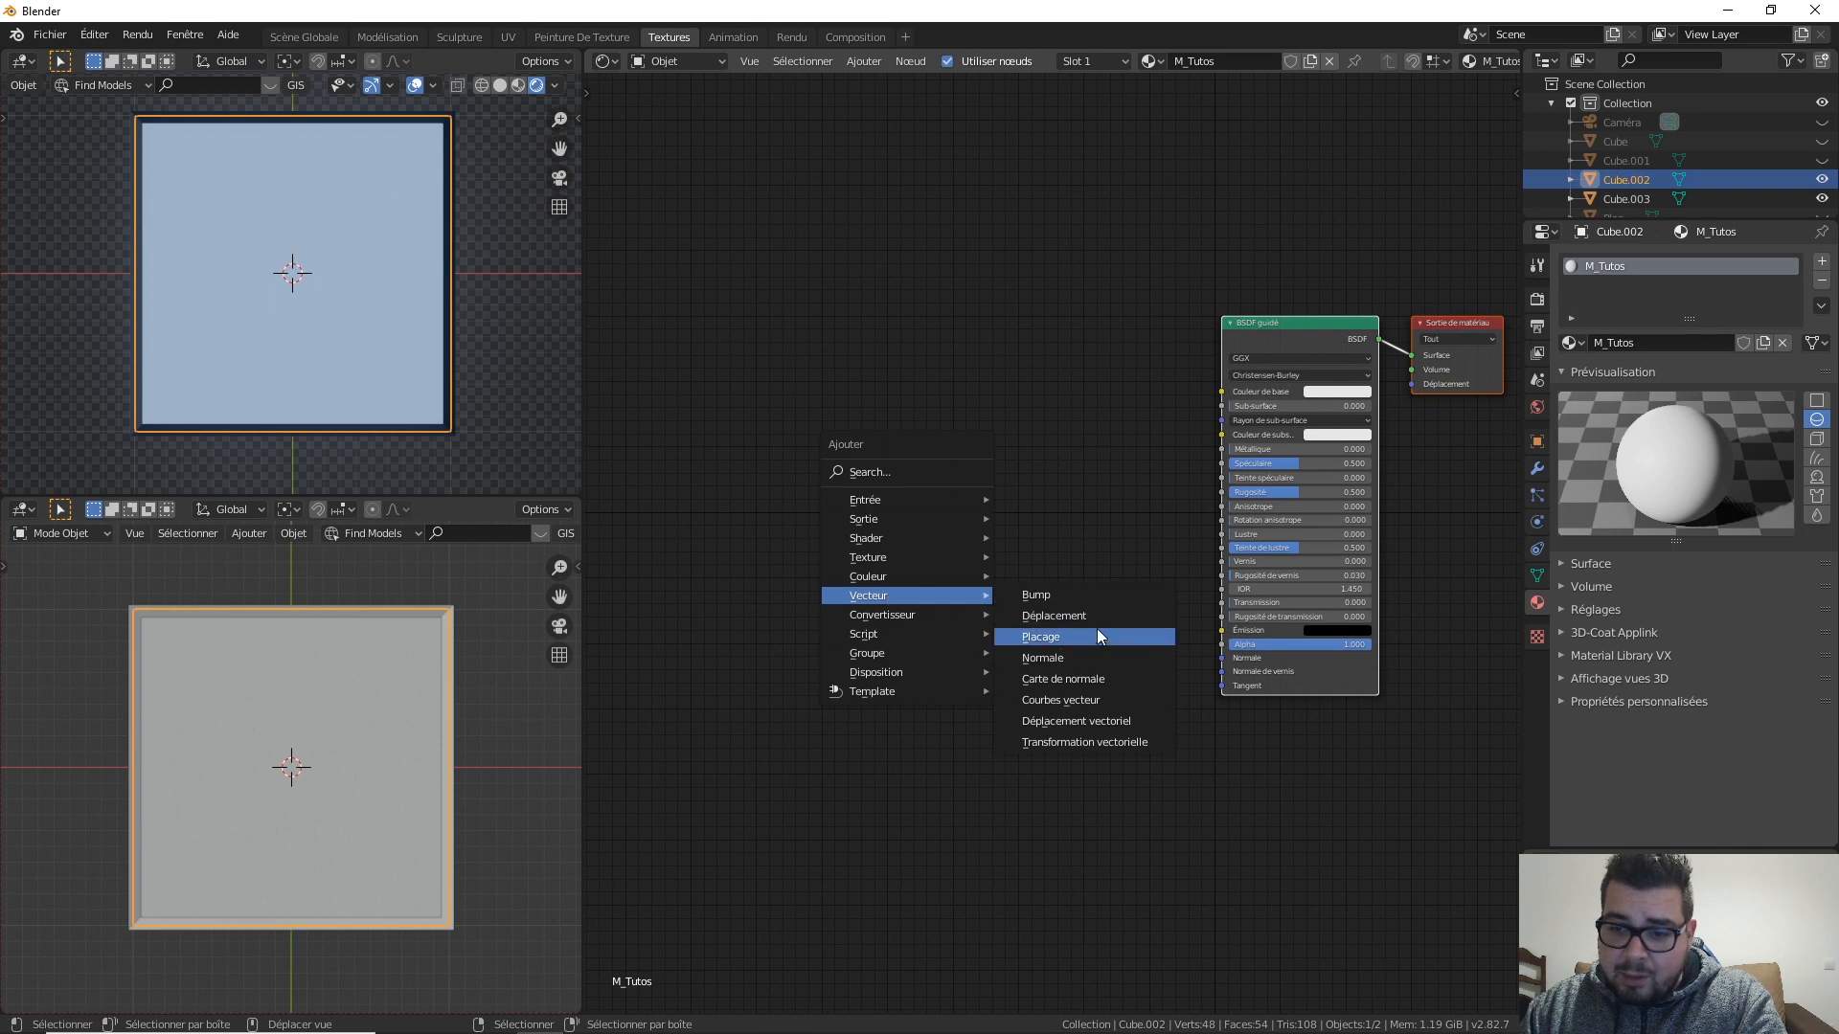
left_click(1101, 684)
left_click(992, 591)
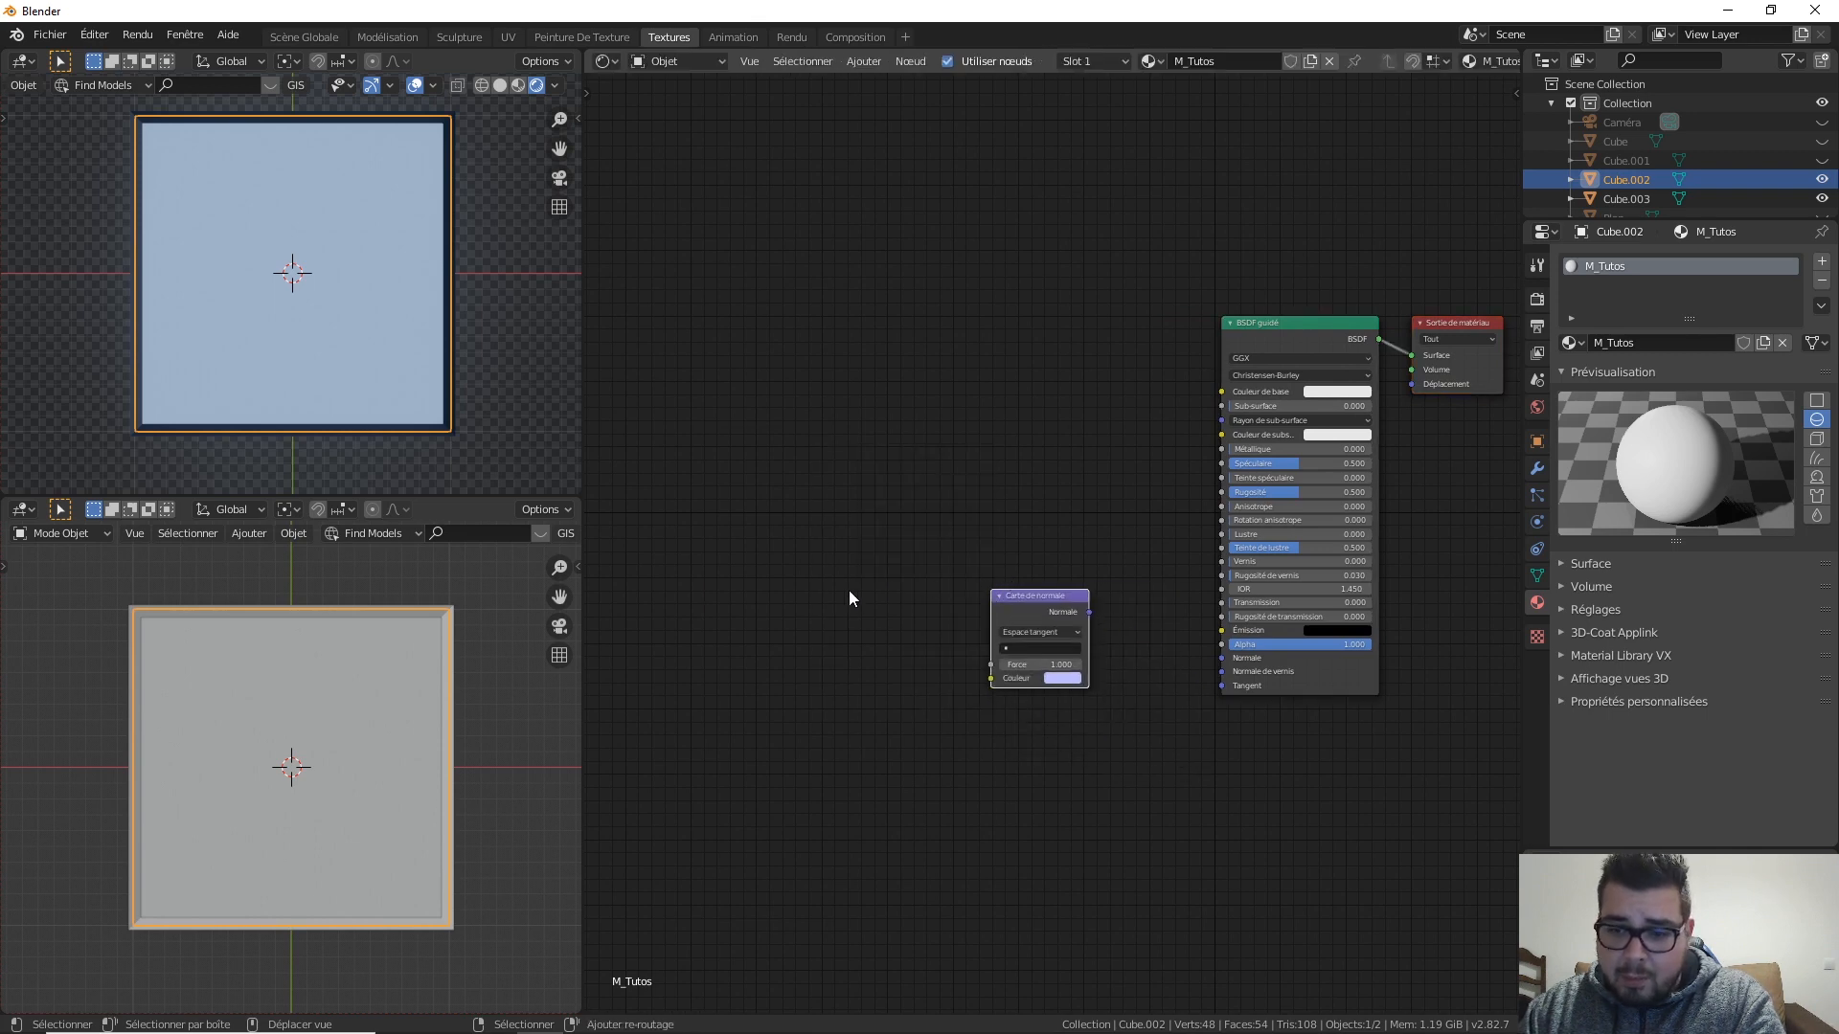
Step: Add an Image Texture node left of the Normal Map node and load Normal Map.png from the Normal folder into it
key("shift+a")
mouse_move(782, 554)
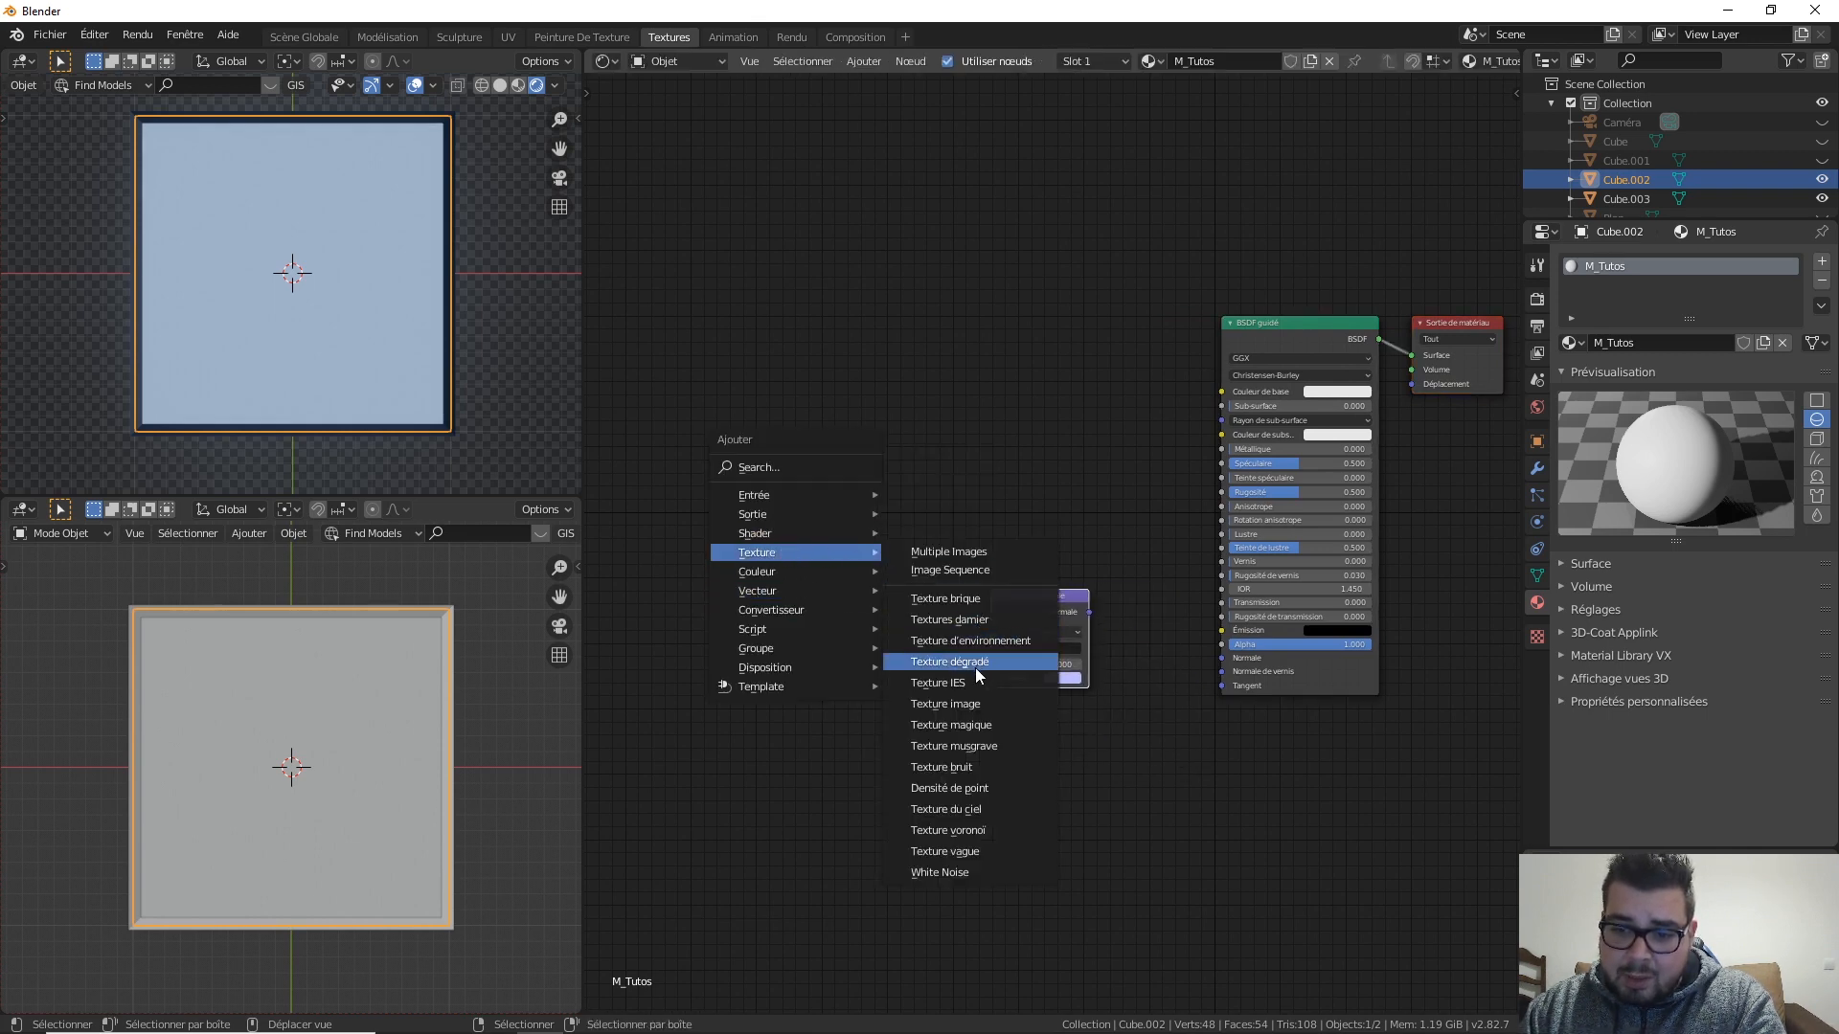
left_click(968, 699)
left_click(738, 586)
left_click(861, 643)
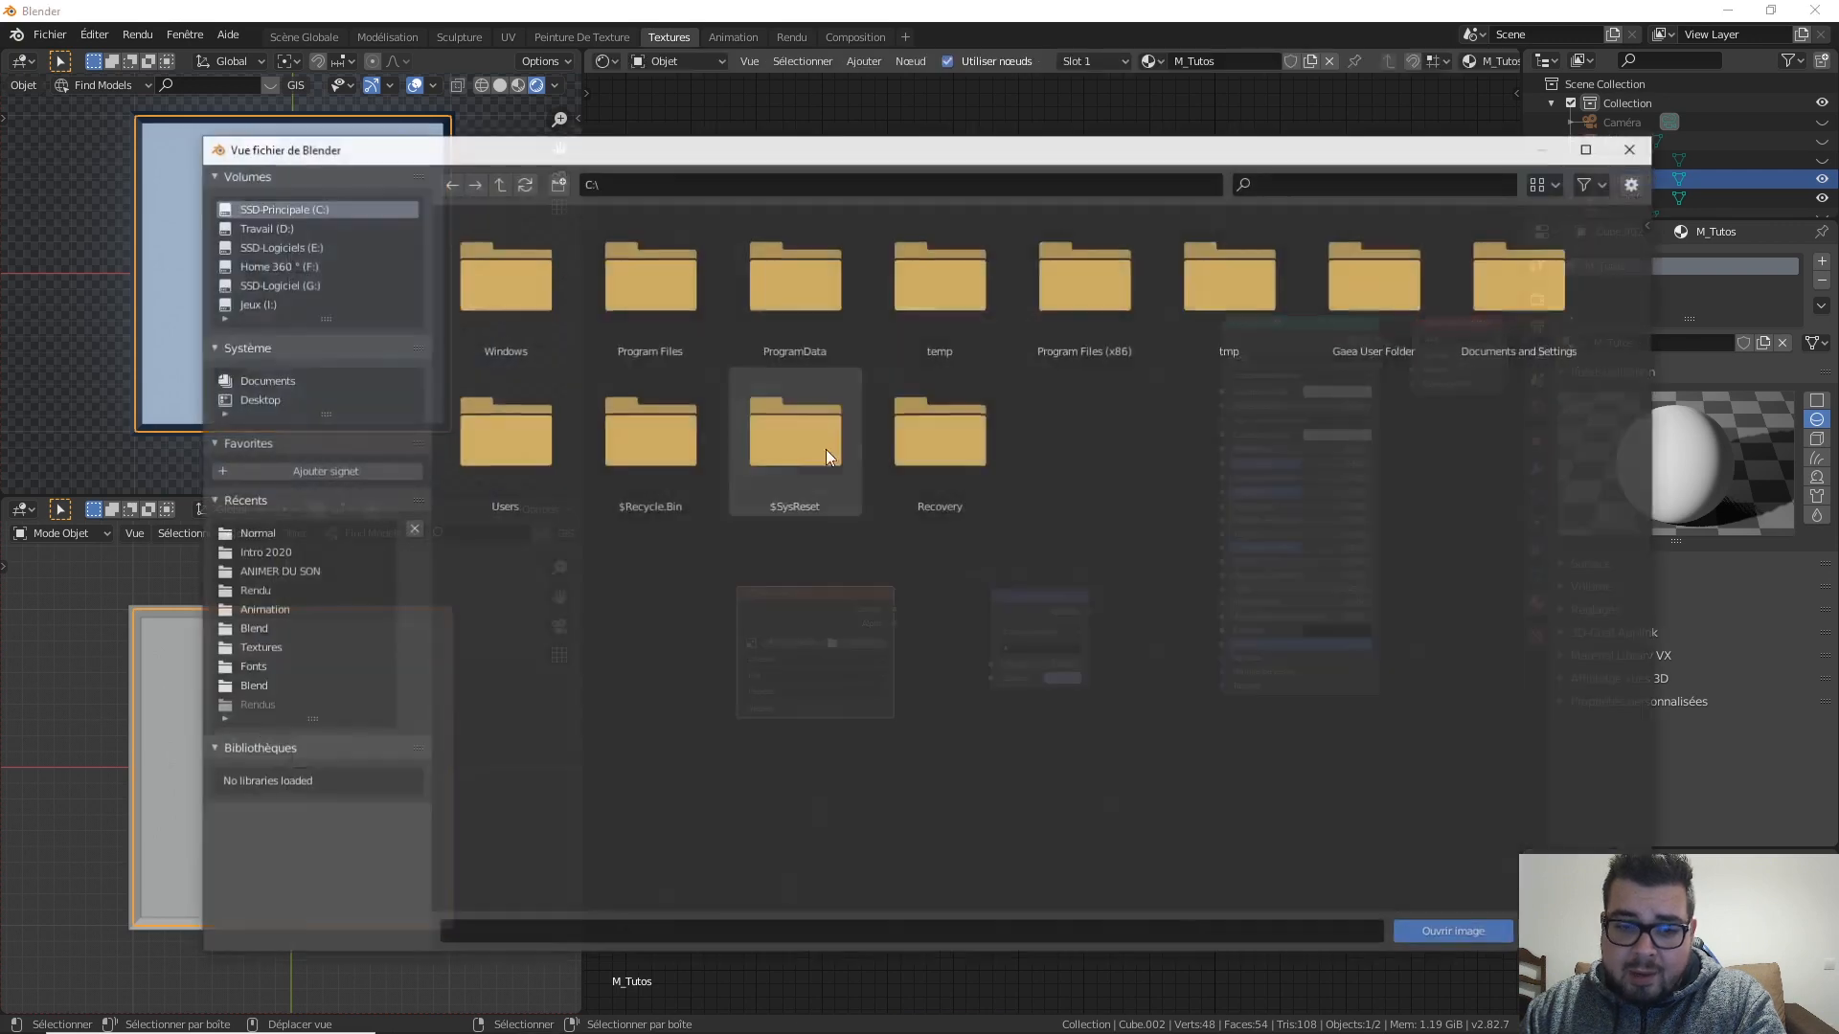
left_click(254, 534)
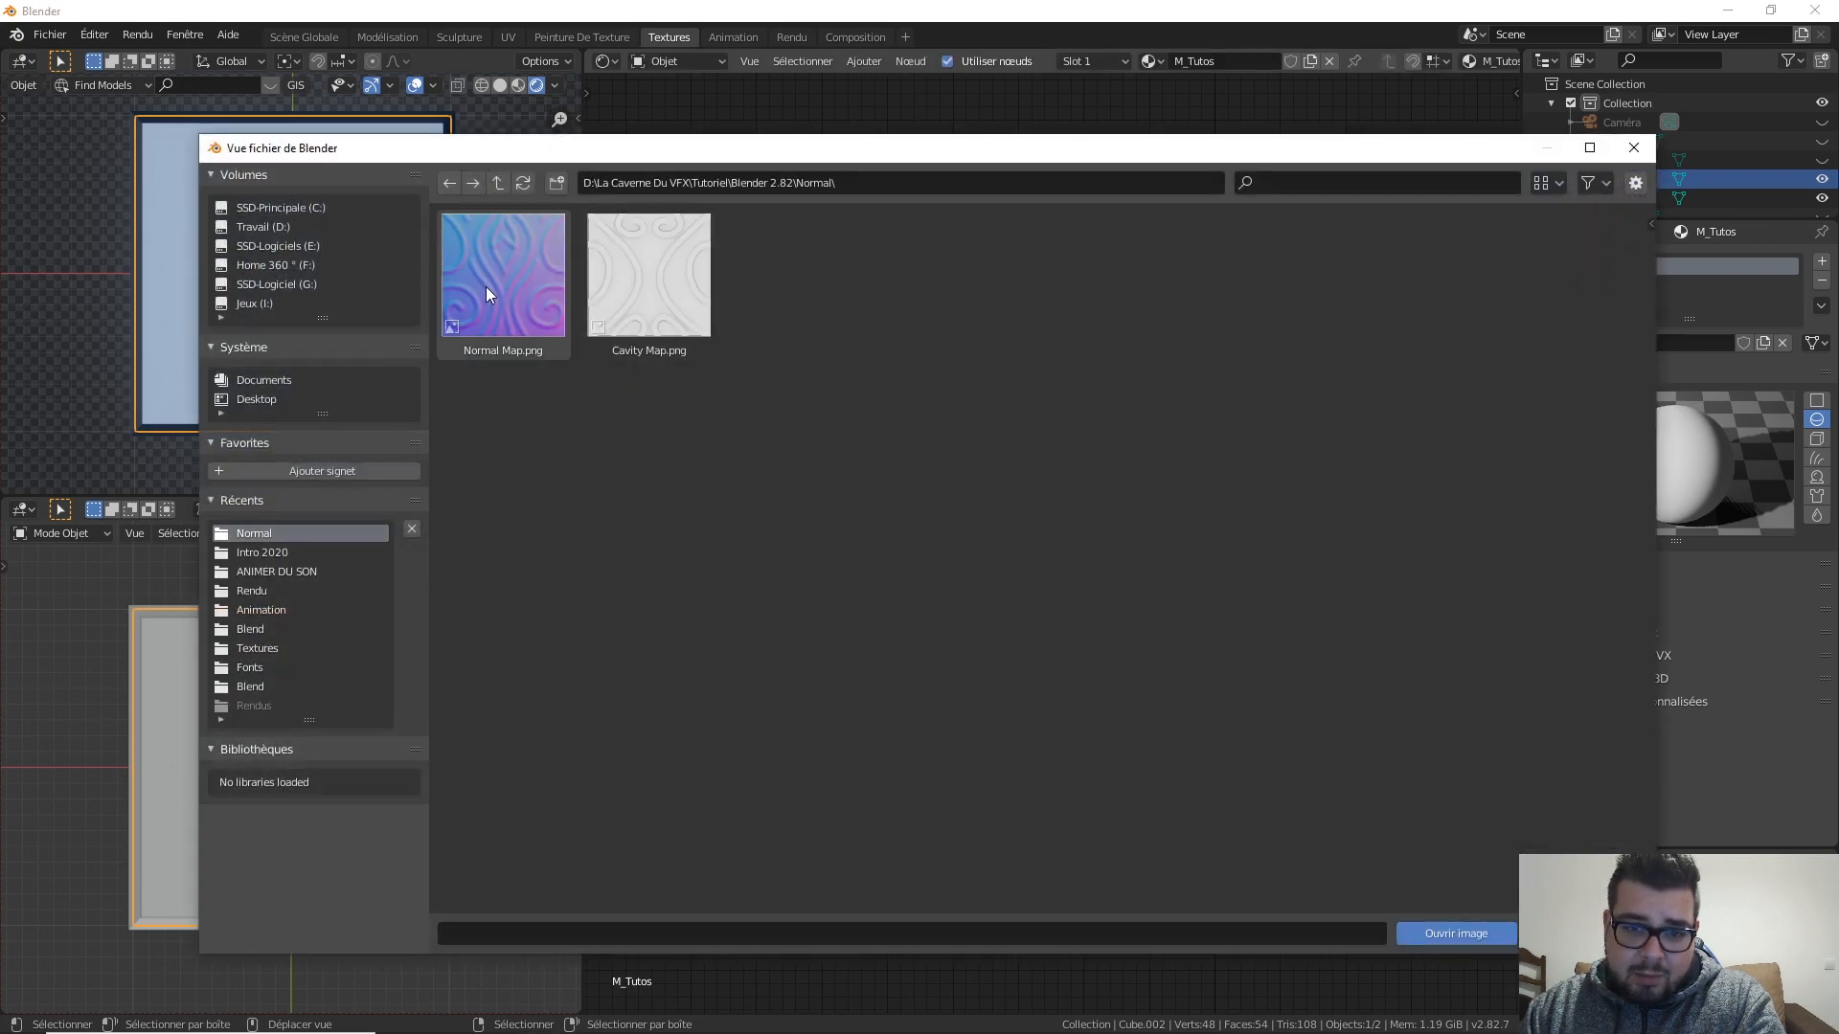
double_click(487, 285)
Step: Connect the image's colour output to the Normal Map node's colour input, and that node's normal output to the BSDF's Normal input
scroll(1012, 720, "up", 2)
middle_click_drag(975, 705, 958, 542)
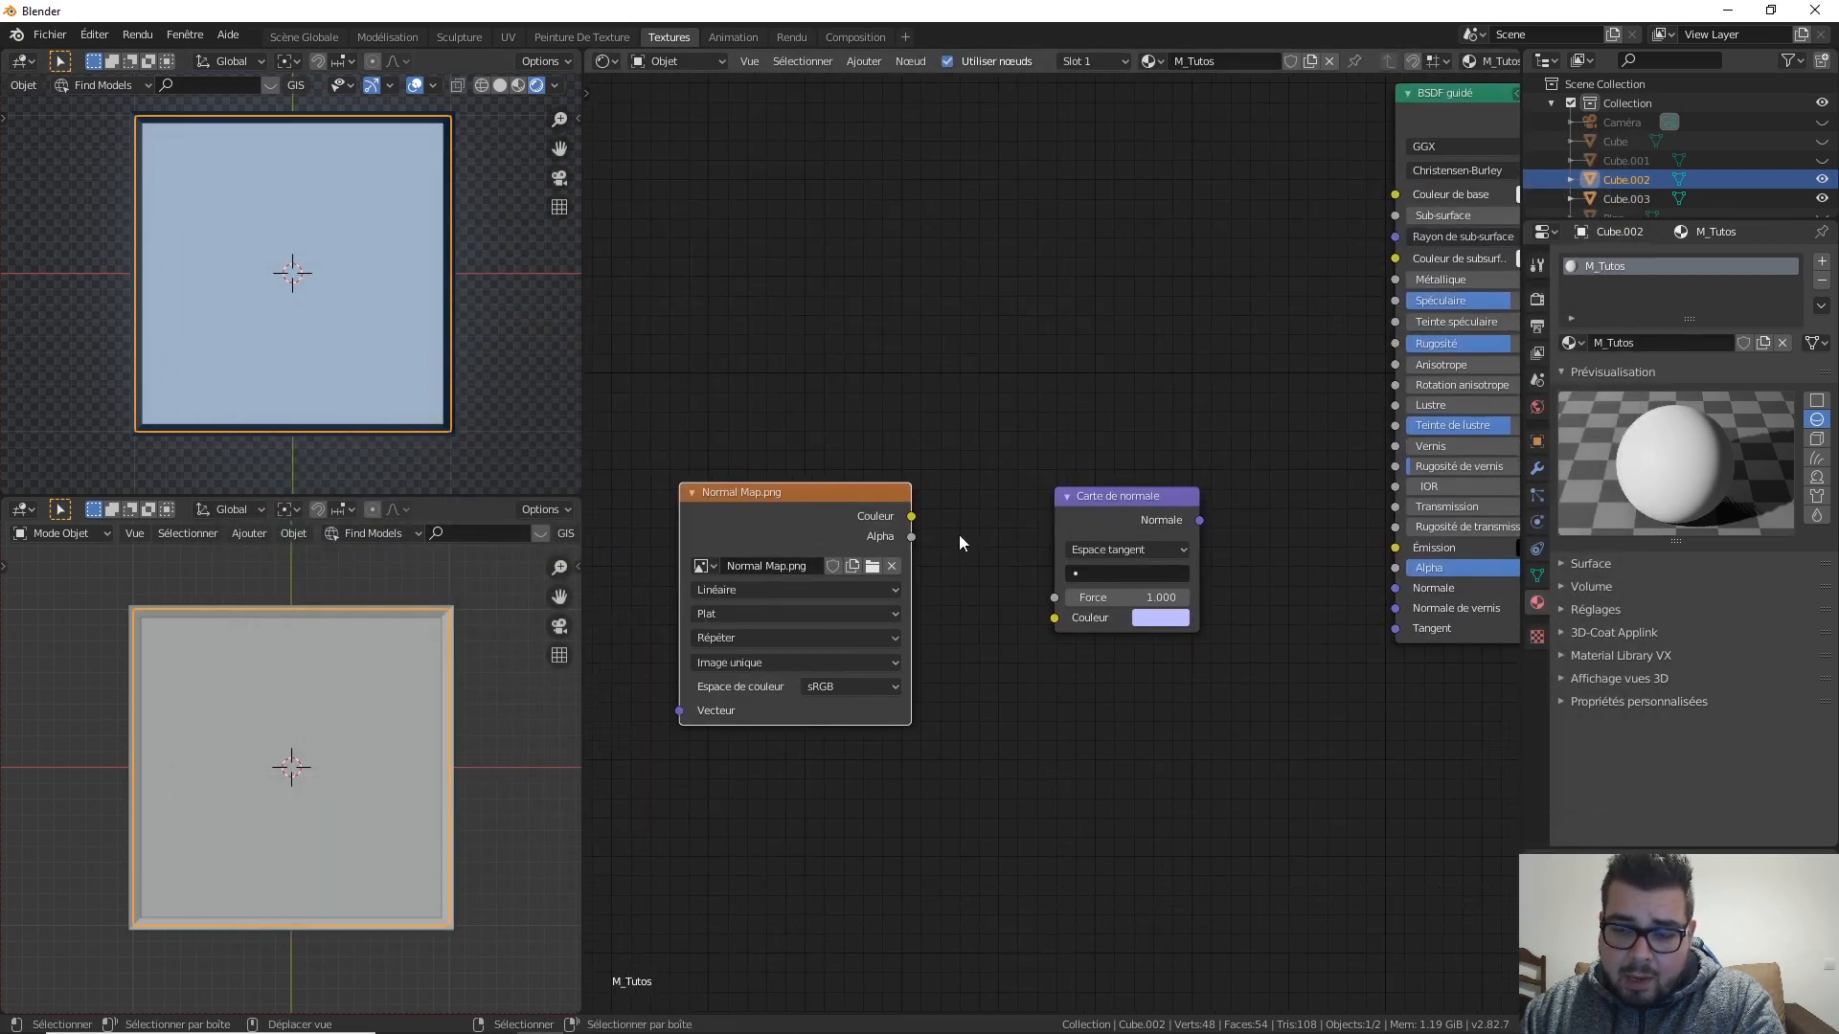
left_click_drag(906, 517, 937, 521)
left_click_drag(1026, 589, 1055, 618)
middle_click_drag(951, 502, 853, 499)
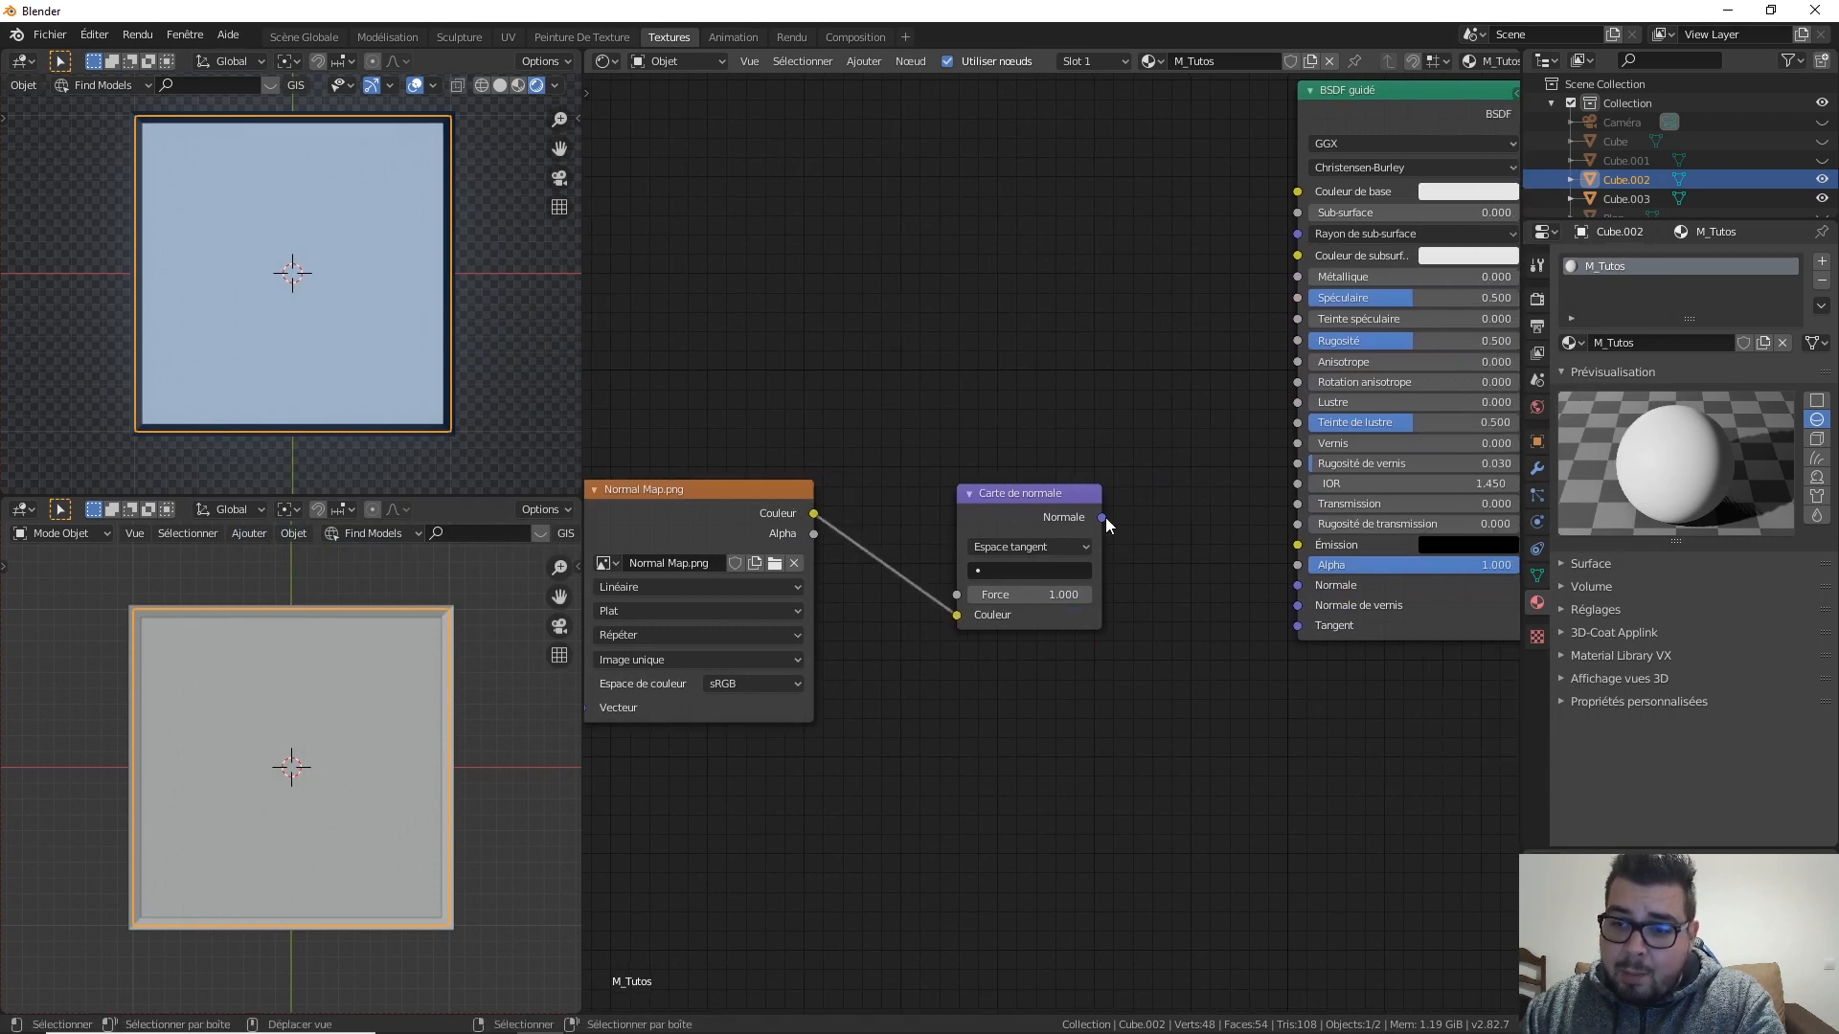
left_click_drag(1102, 517, 1320, 596)
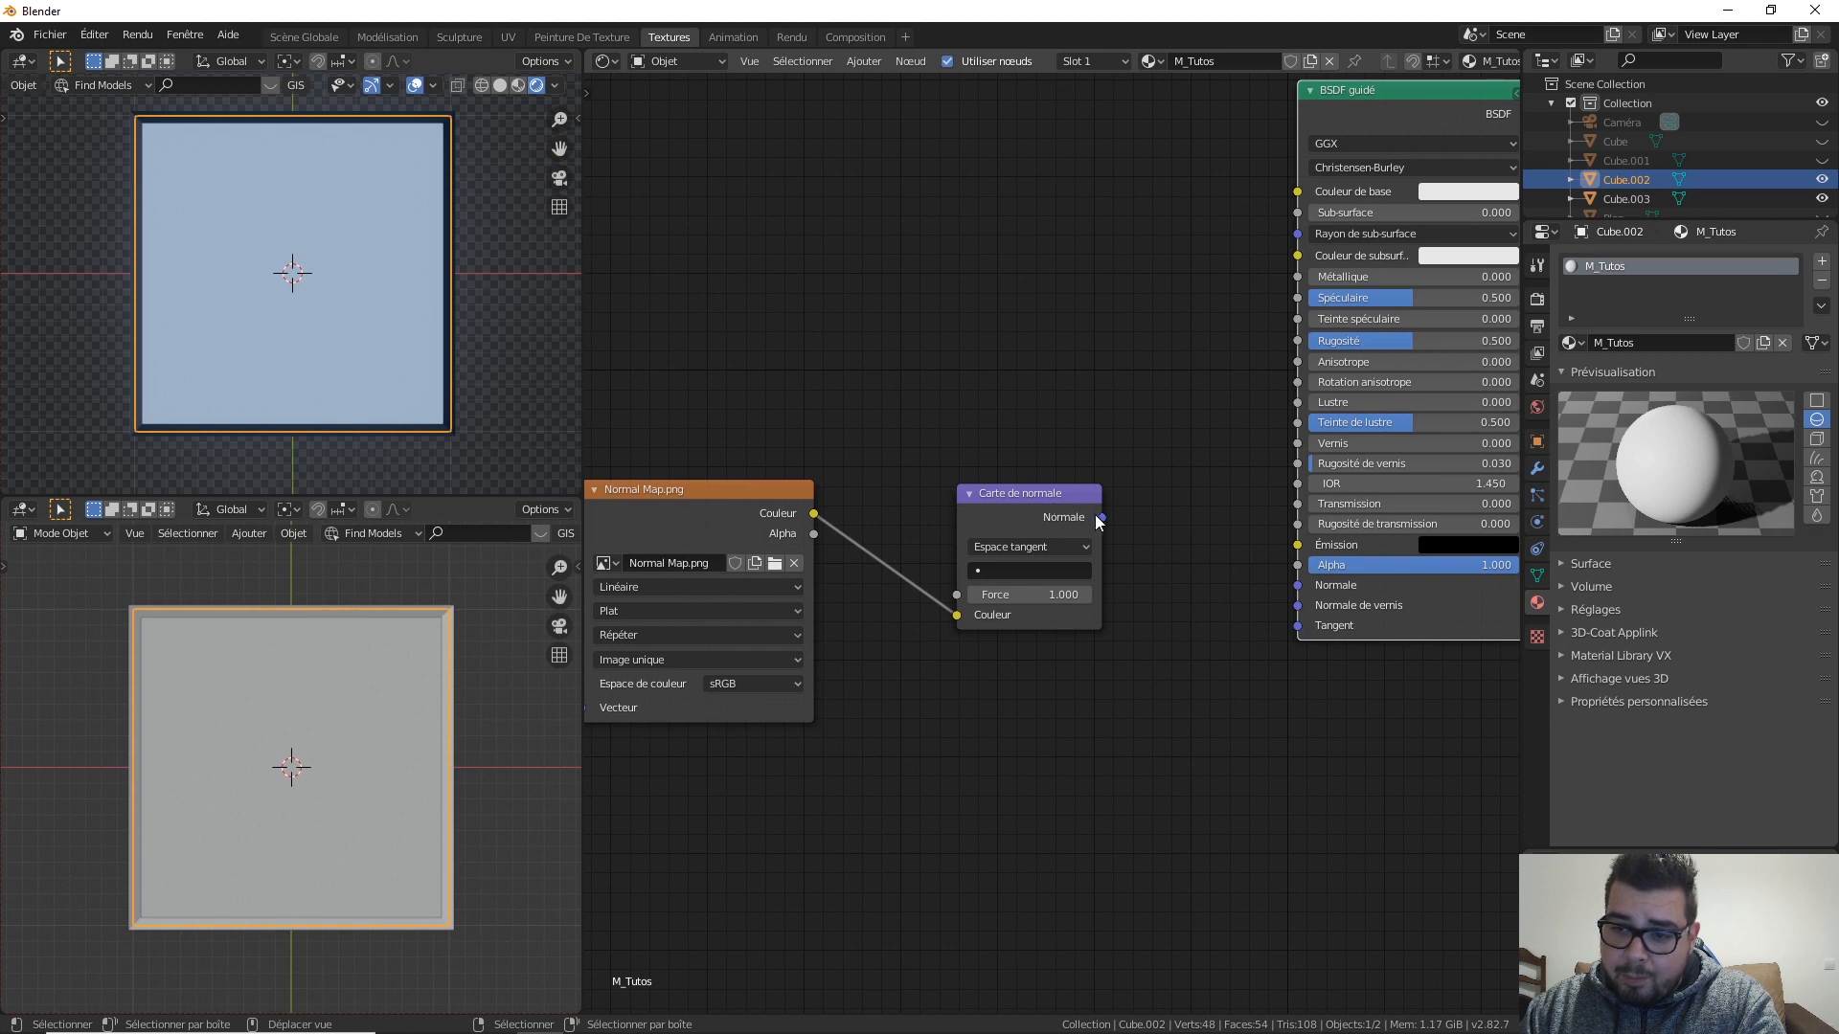
left_click_drag(1101, 517, 1298, 585)
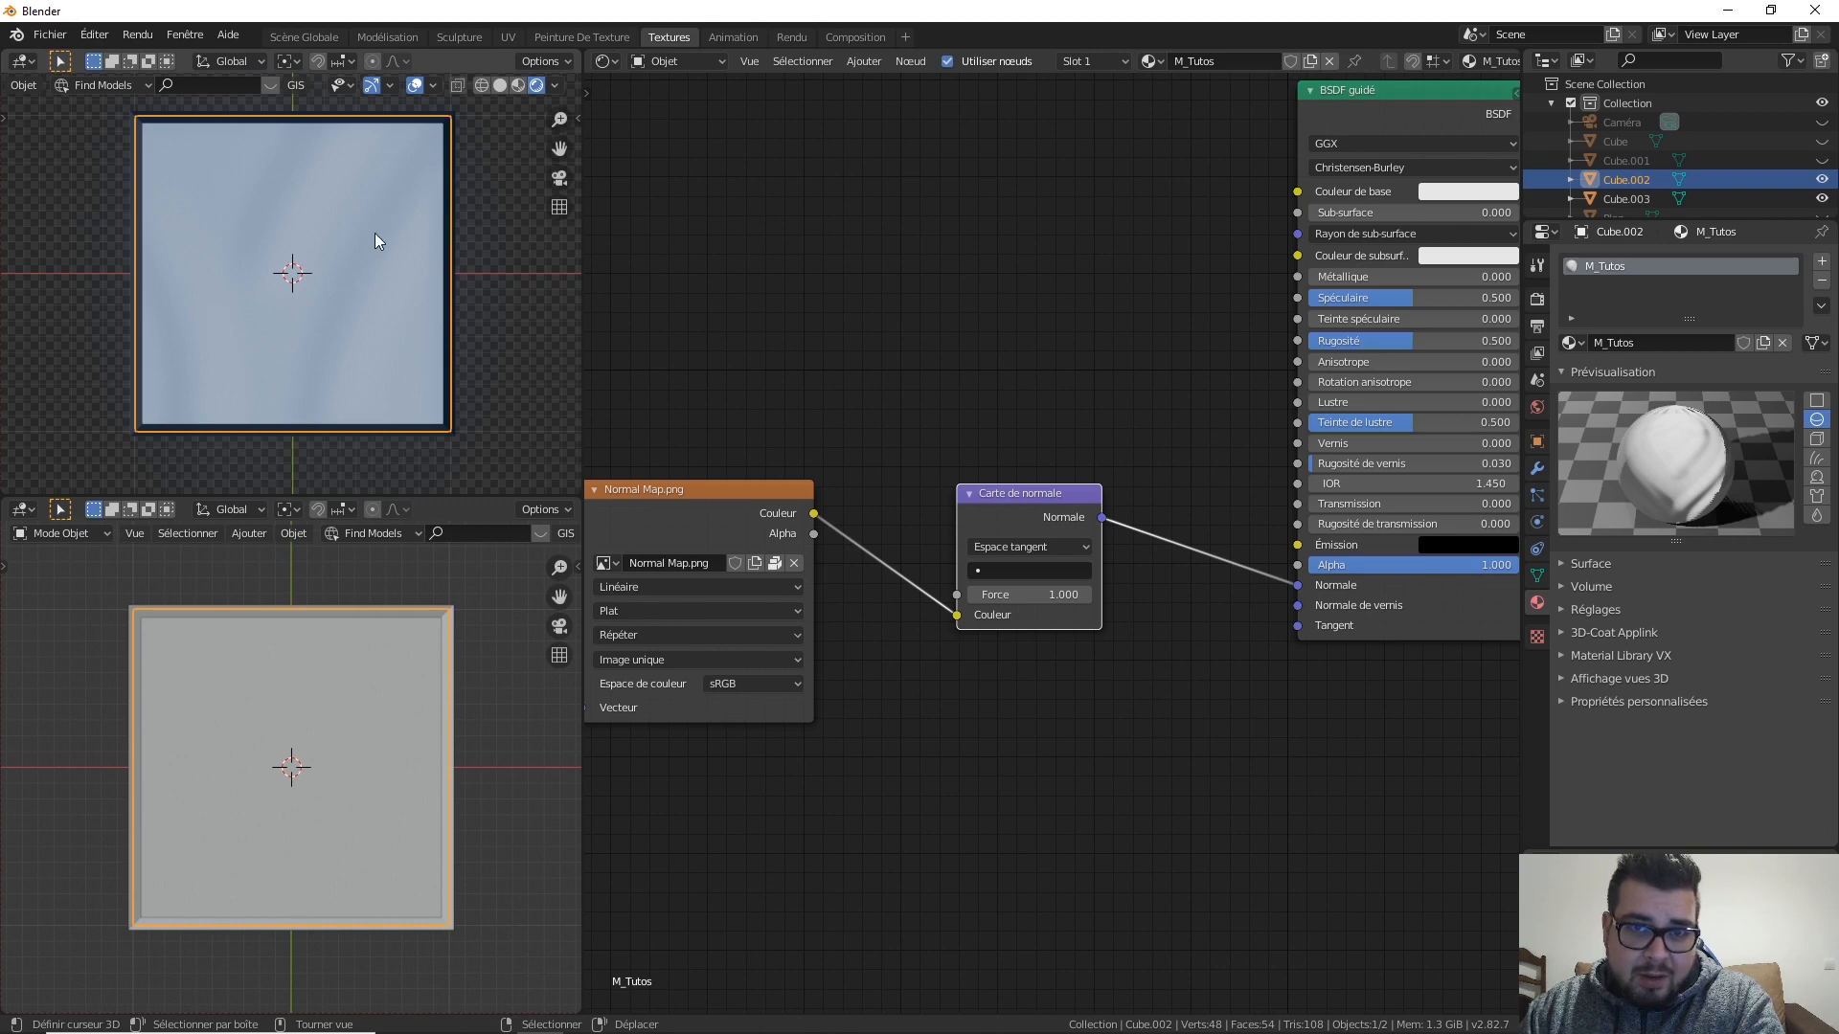
Step: Set the colour space of the Normal Map.png texture to Non-Color
middle_click_drag(826, 275, 979, 206)
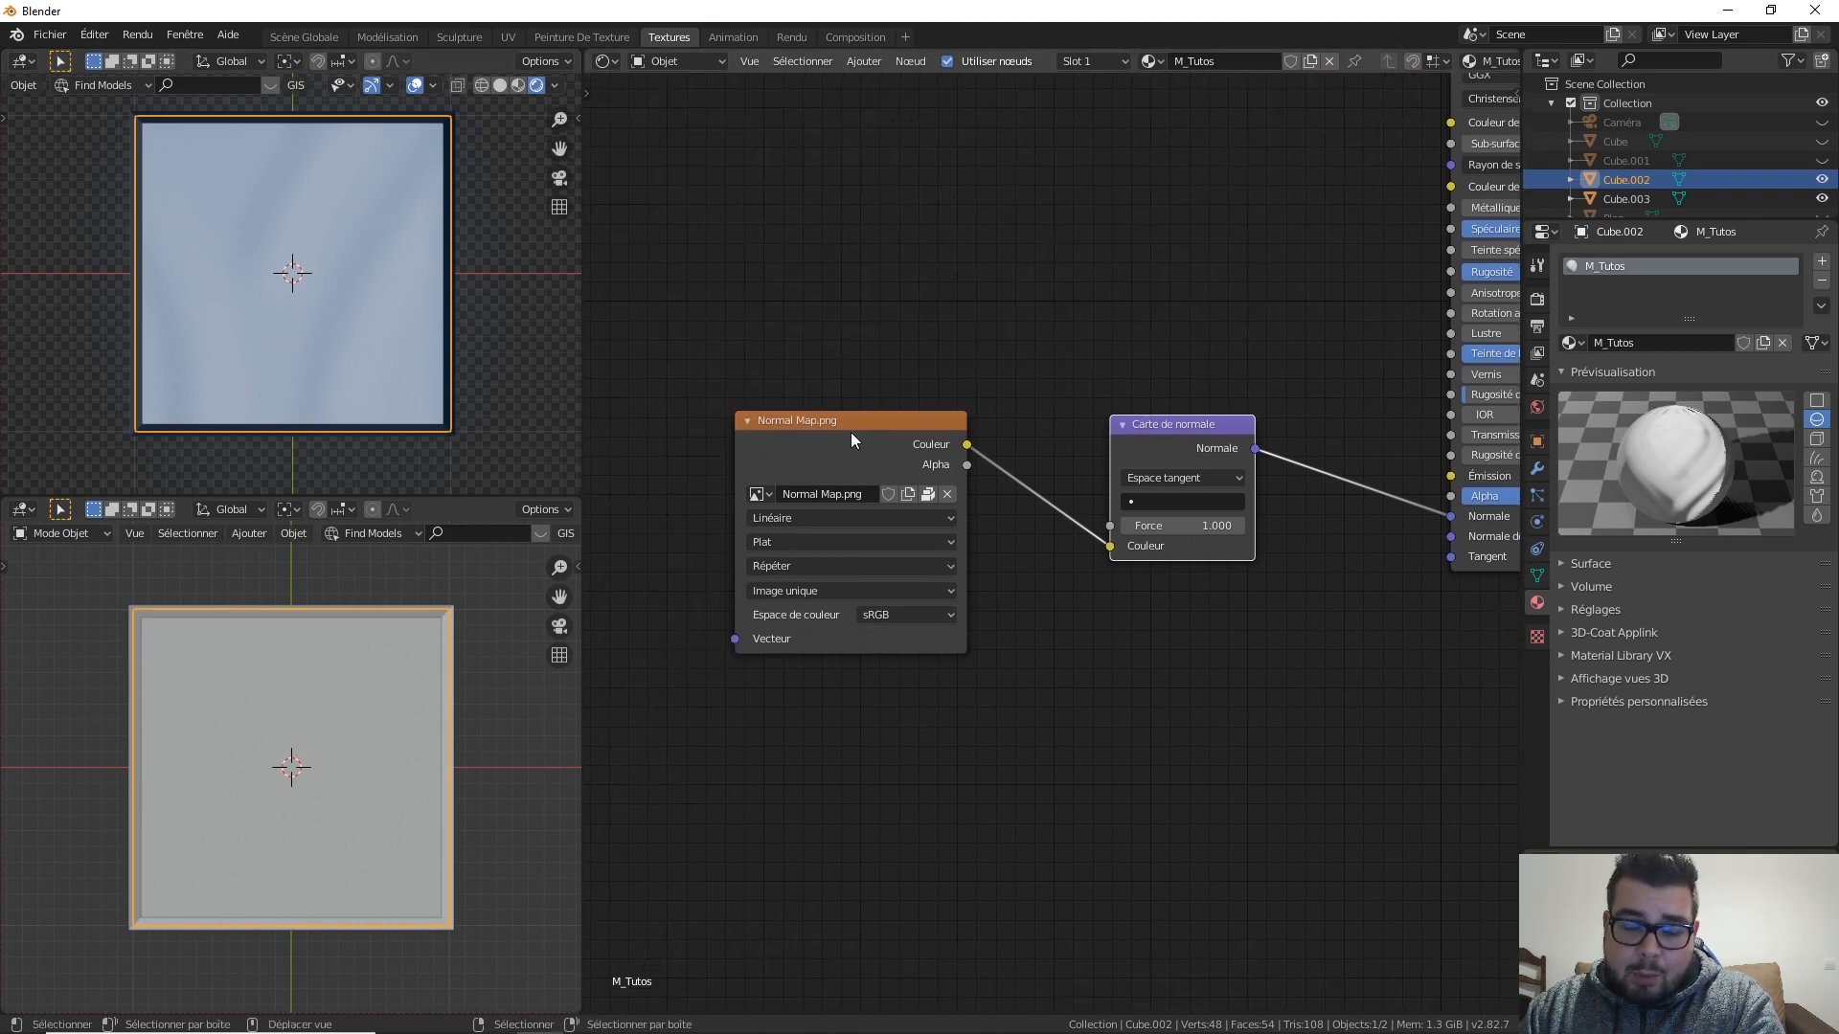
left_click(895, 617)
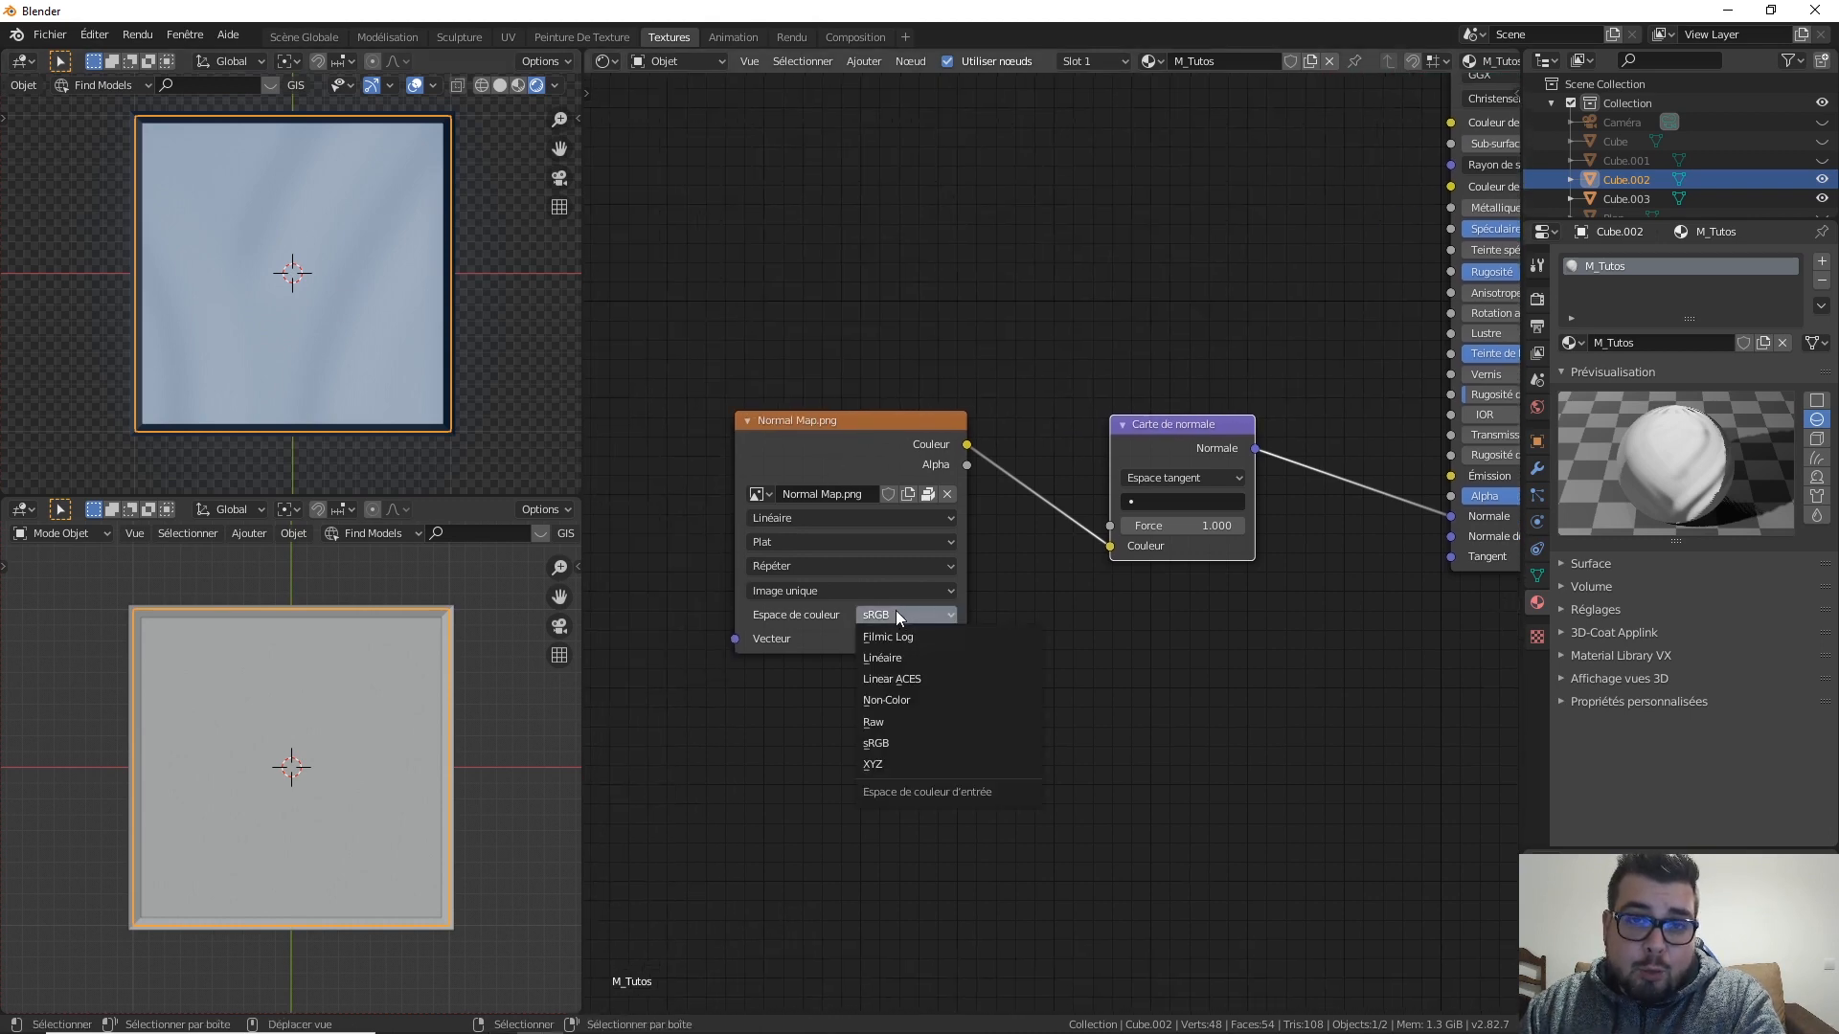
left_click(901, 702)
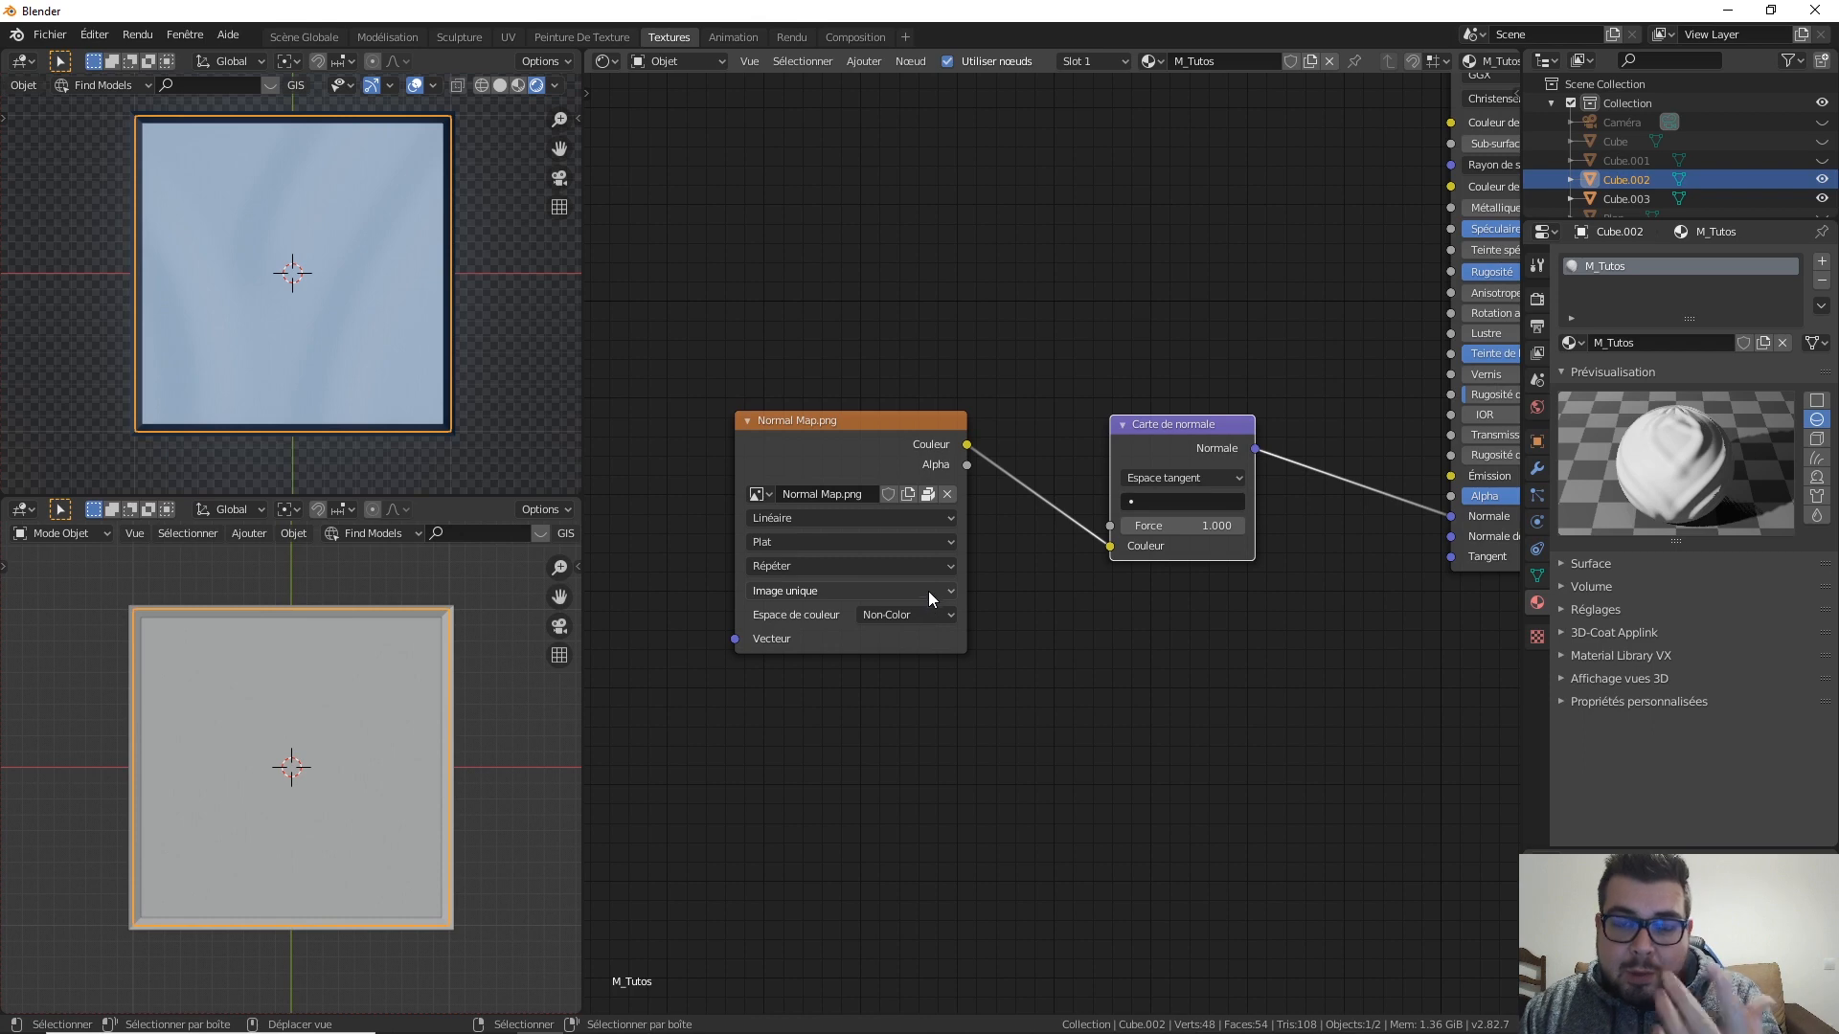
middle_click_drag(441, 267, 343, 214)
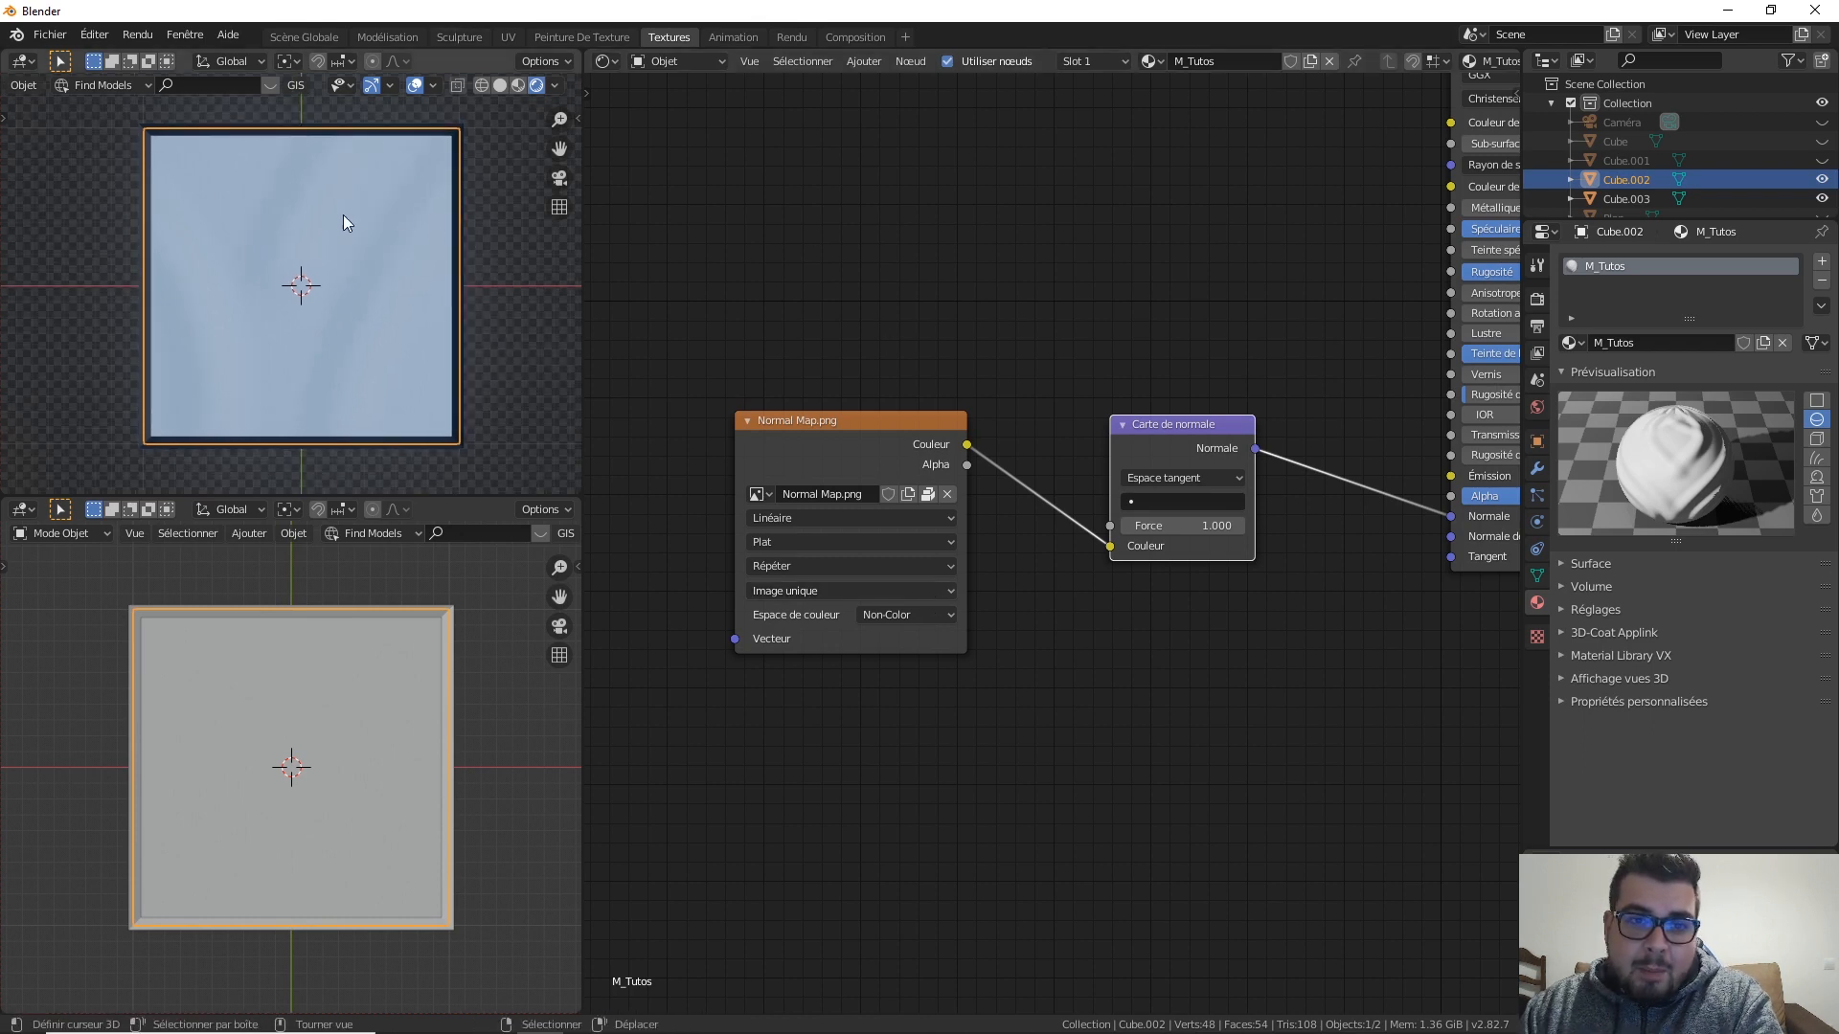
Step: Open the UV workspace and scale all of the inner cube's UVs by a factor of 4
left_click(509, 37)
scroll(484, 421, "down", 5)
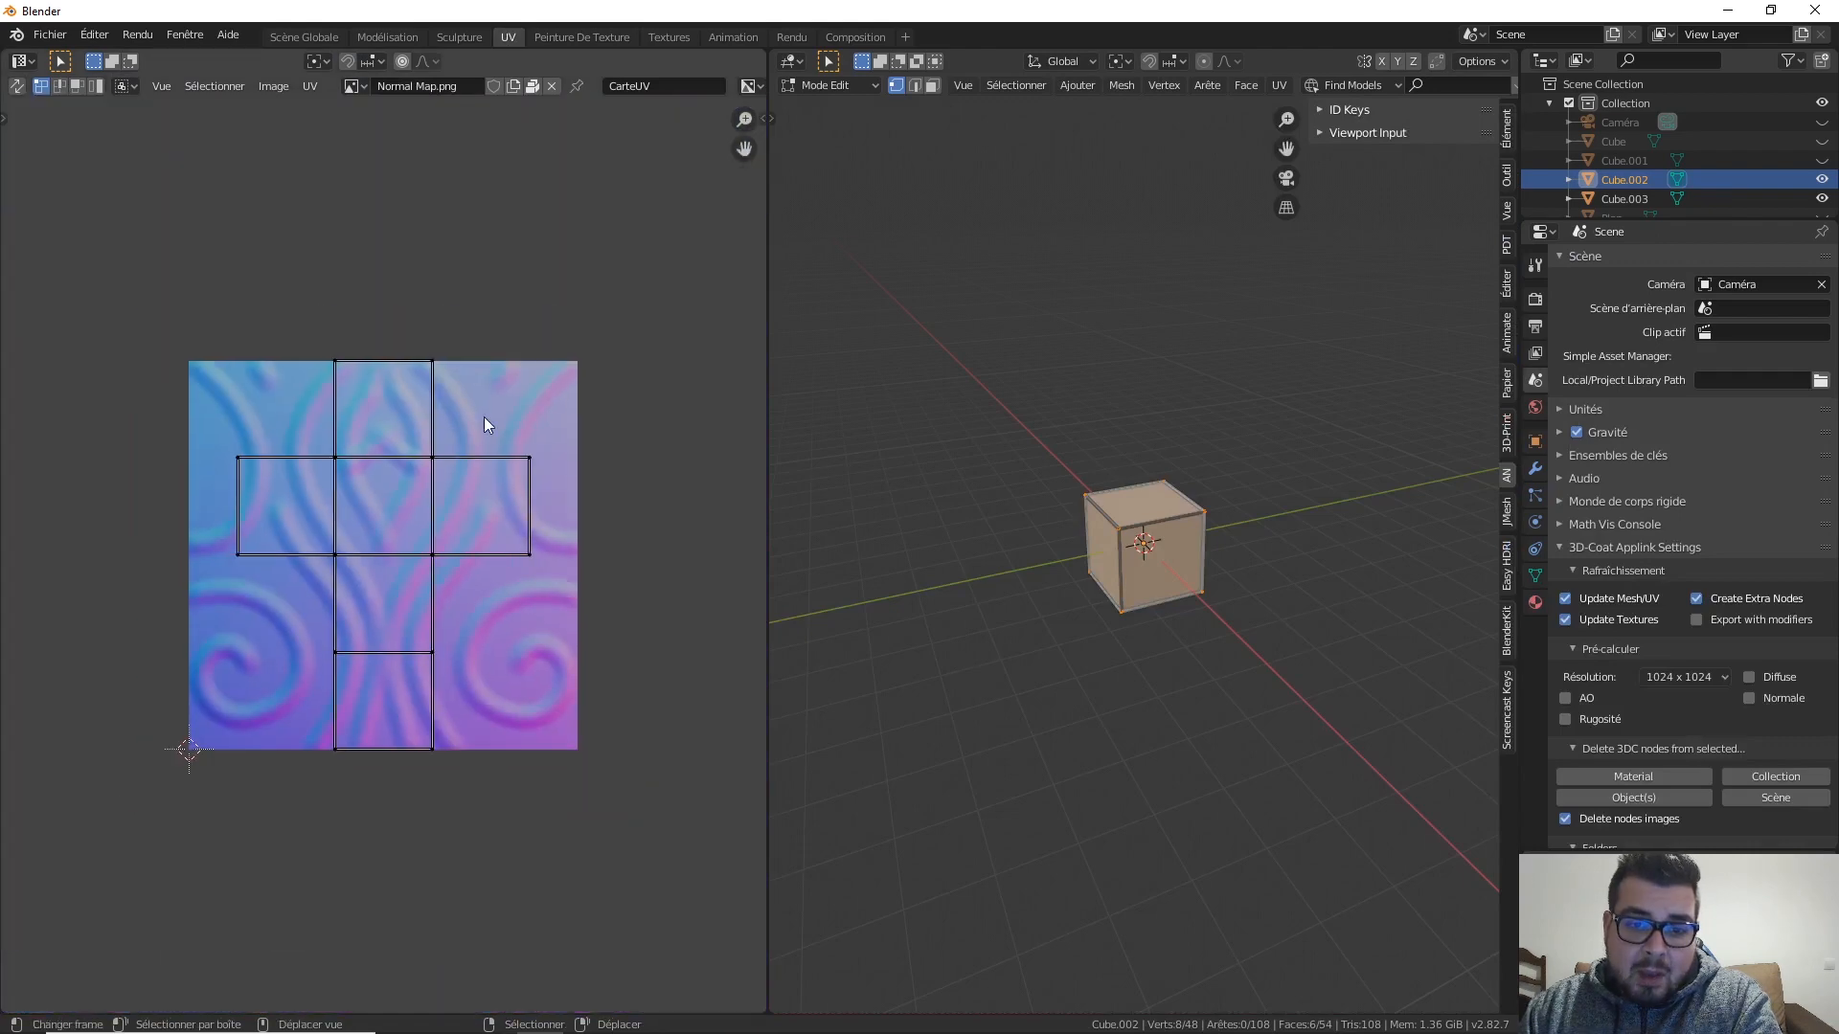
key("a")
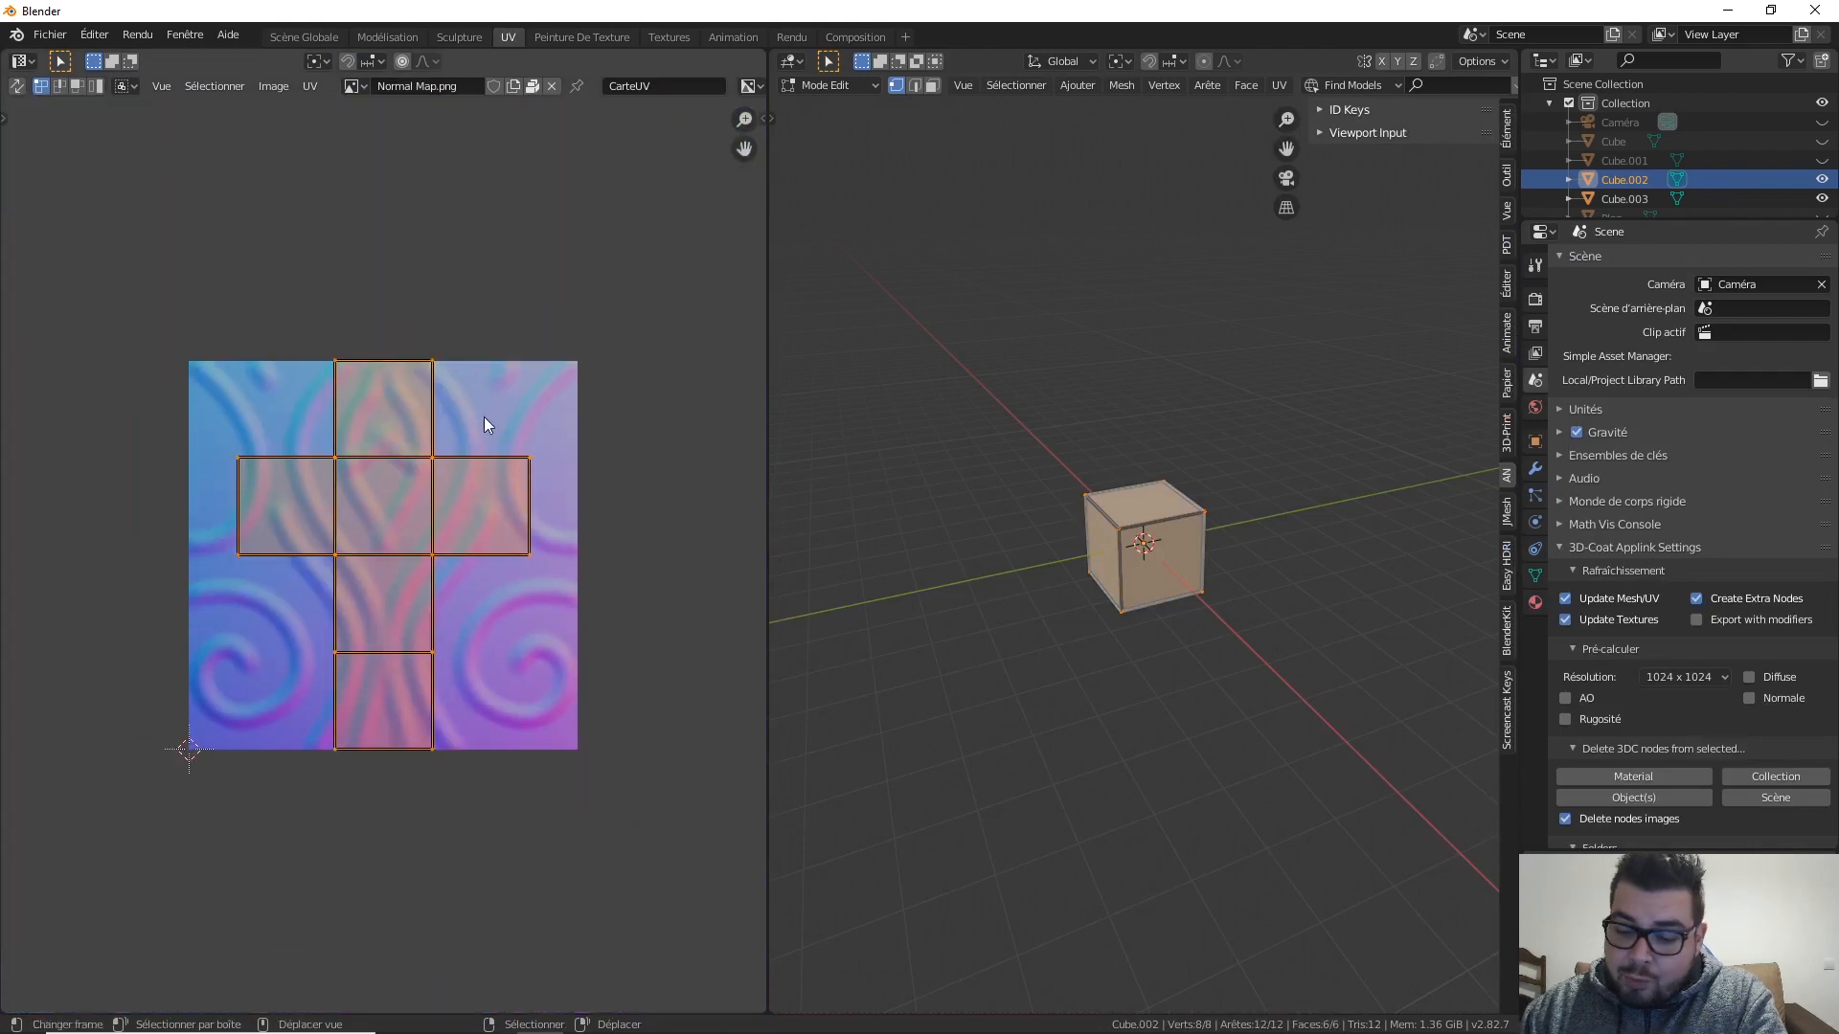
type("s")
type("3")
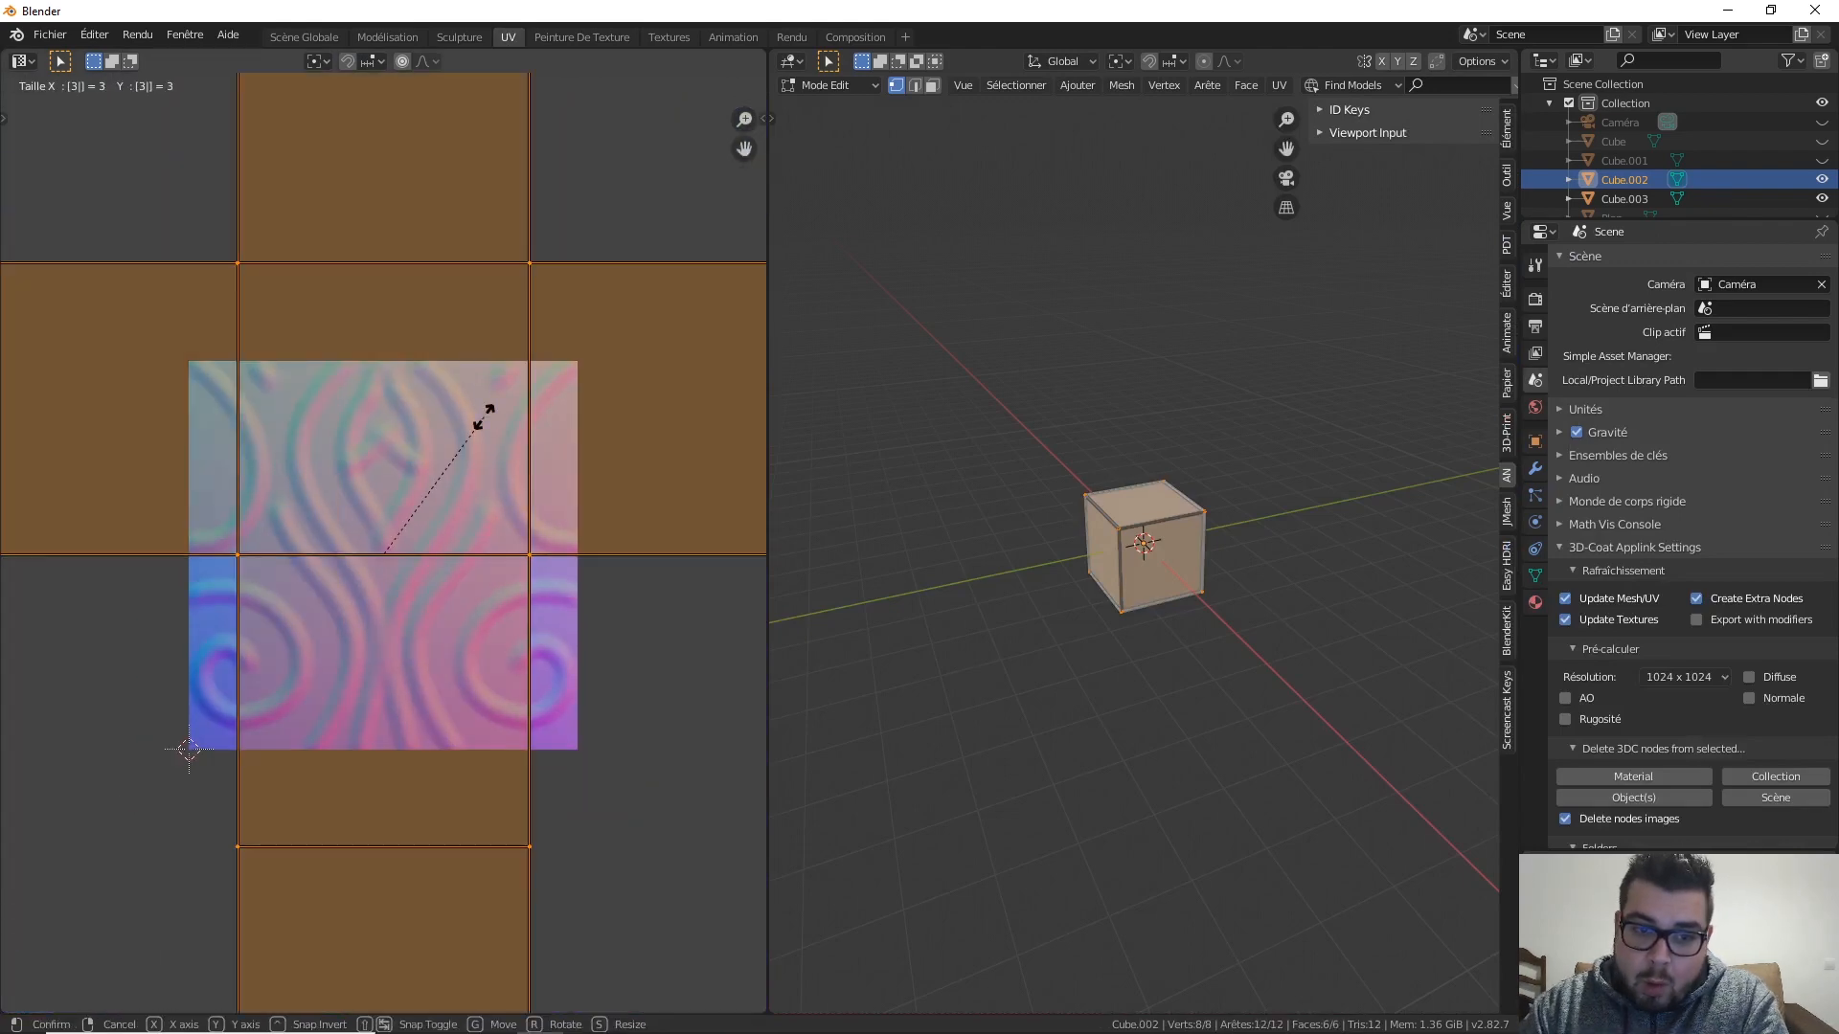
key("BackSpace")
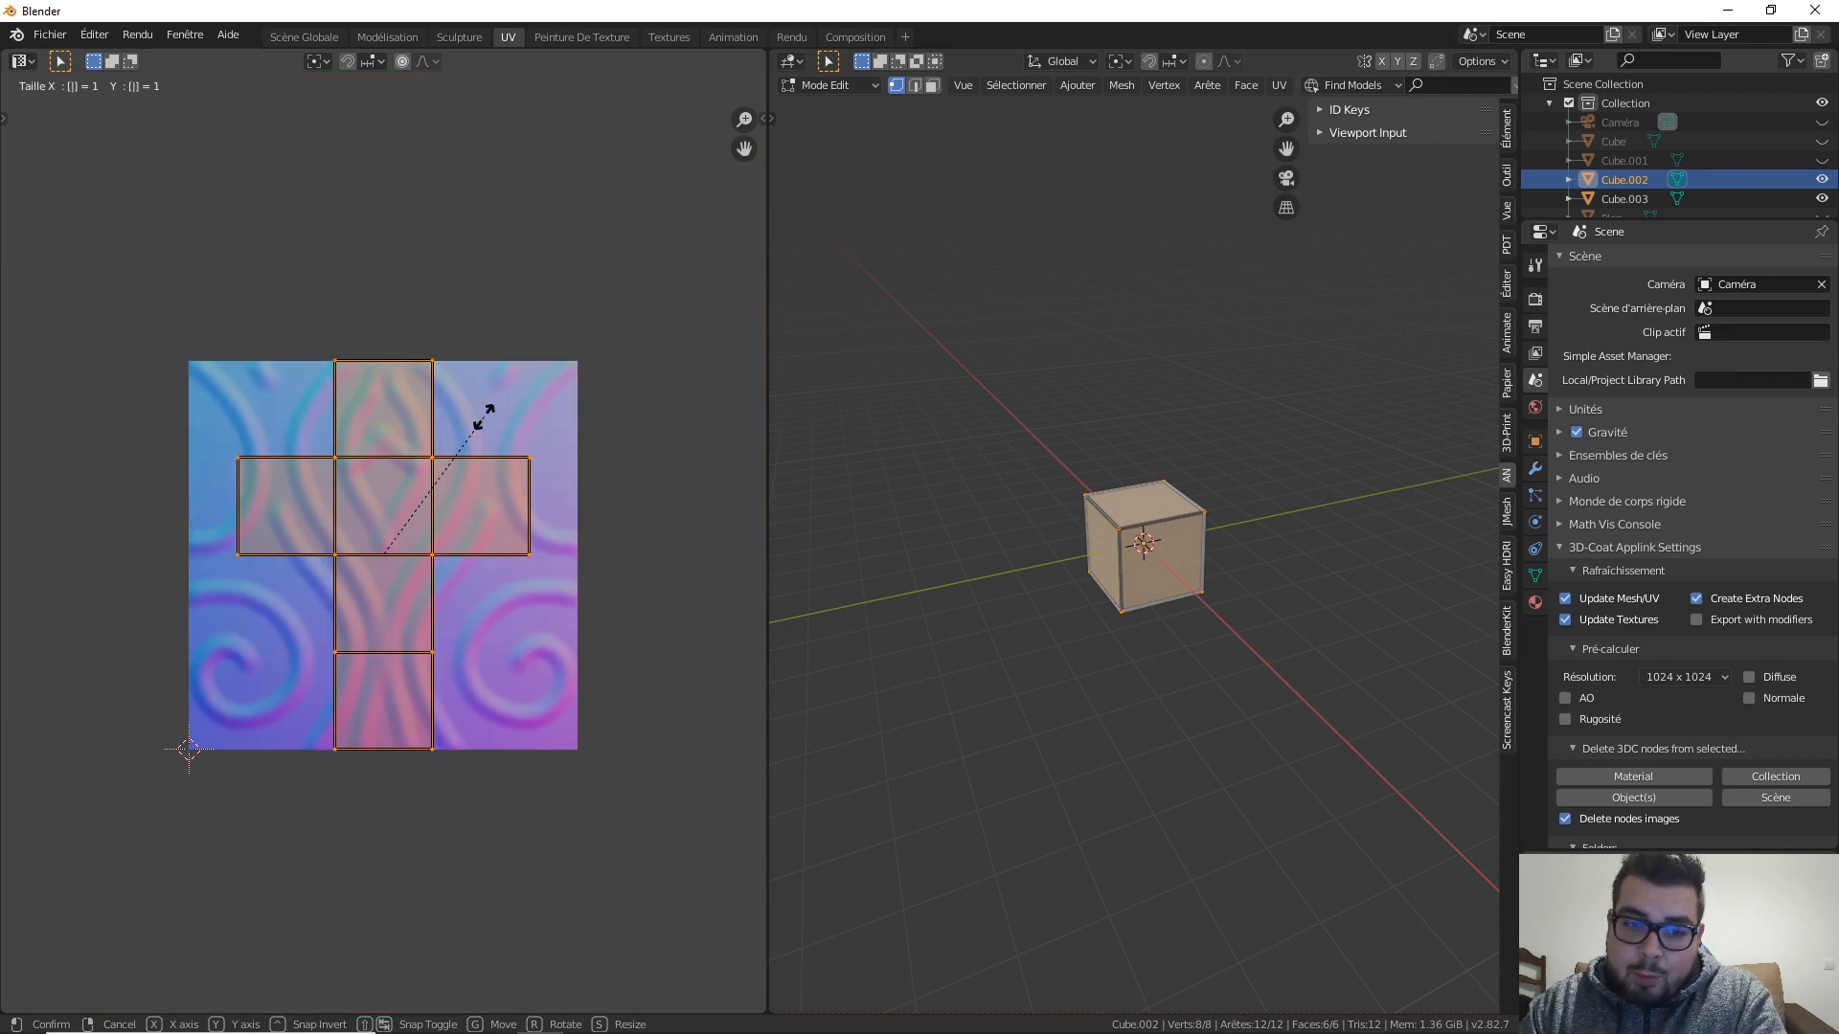
type("4")
key("Return")
Step: Move the UVs down along Y by about 0.5 so that one face square covers the whole normal map image
key("g")
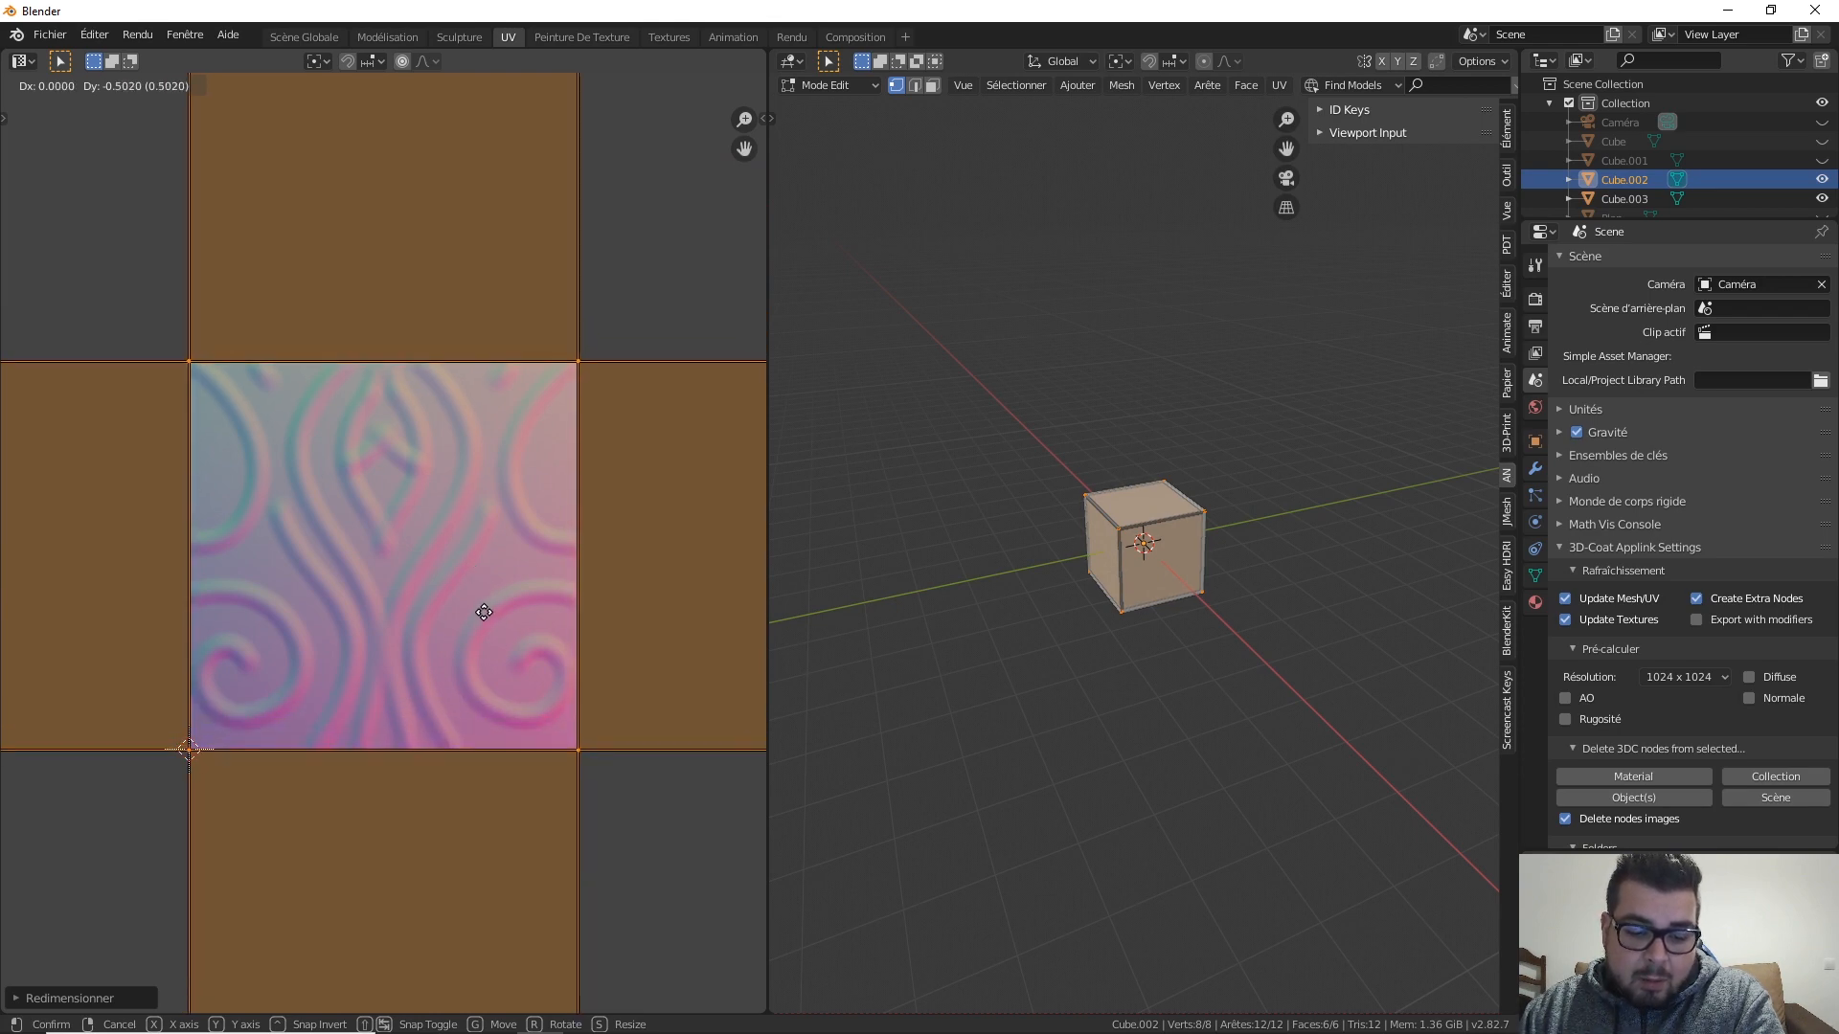
key("y")
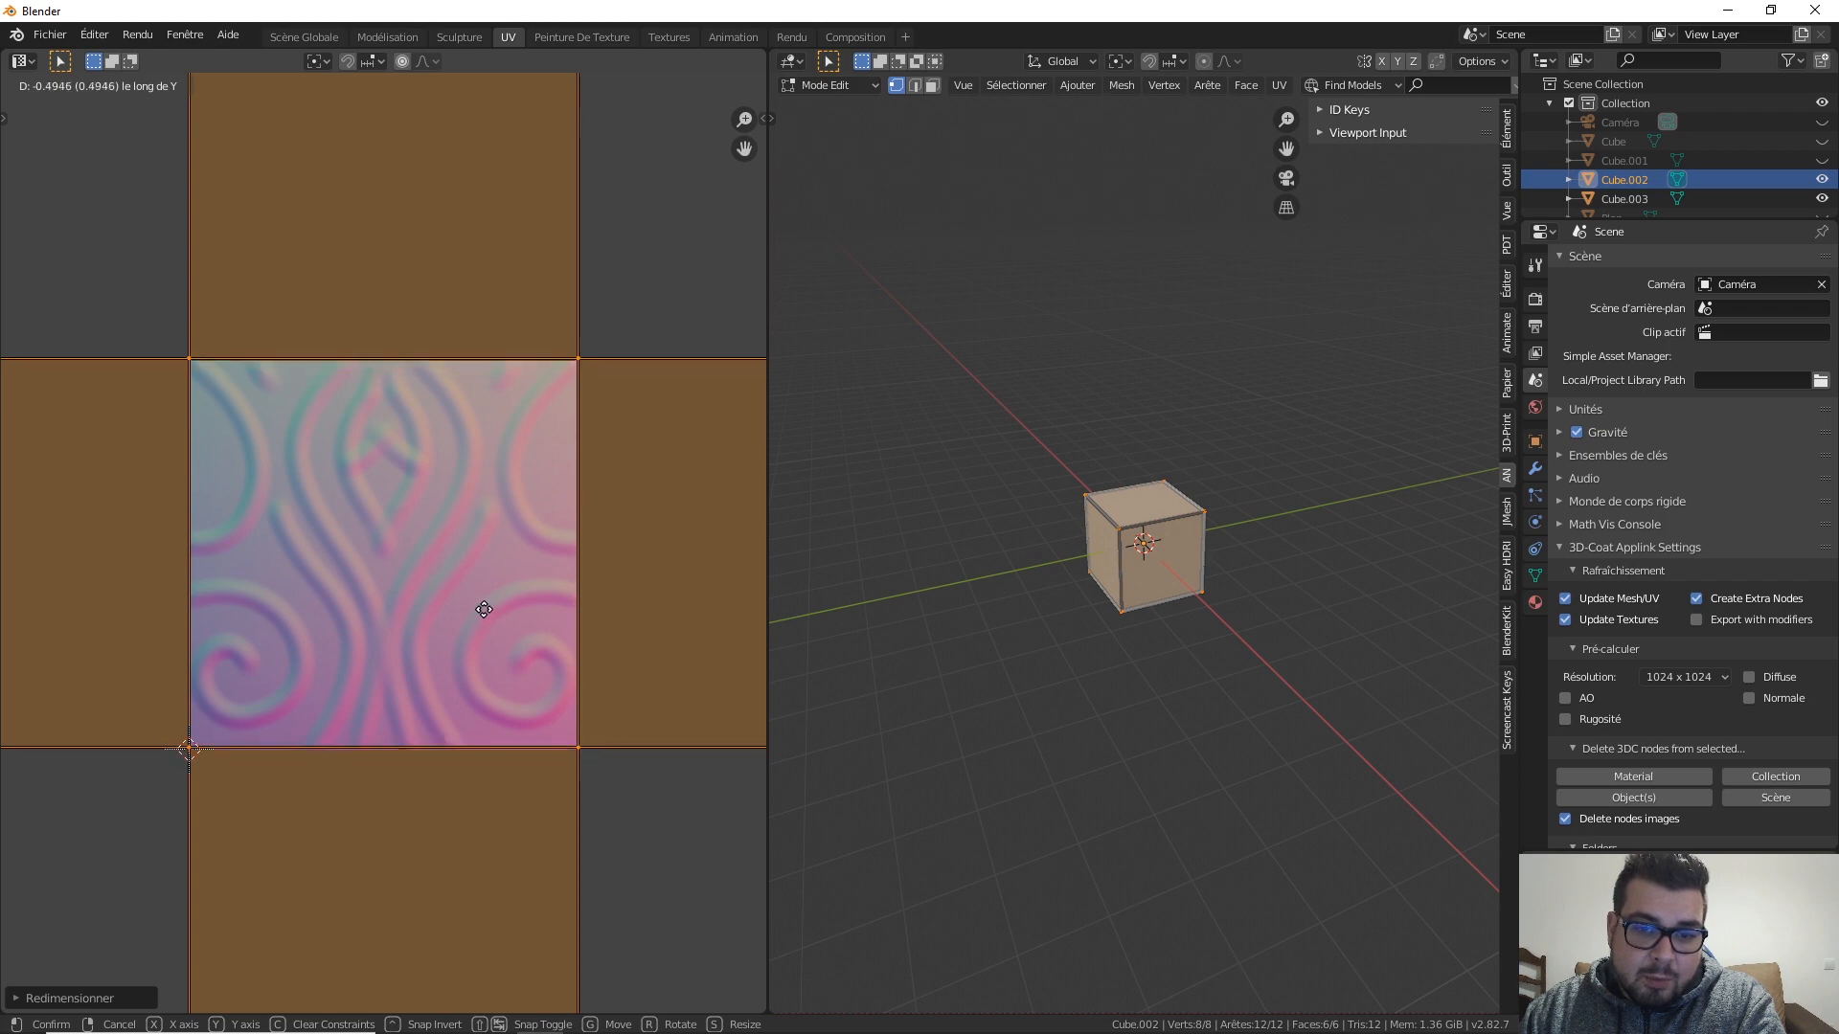
left_click(484, 613)
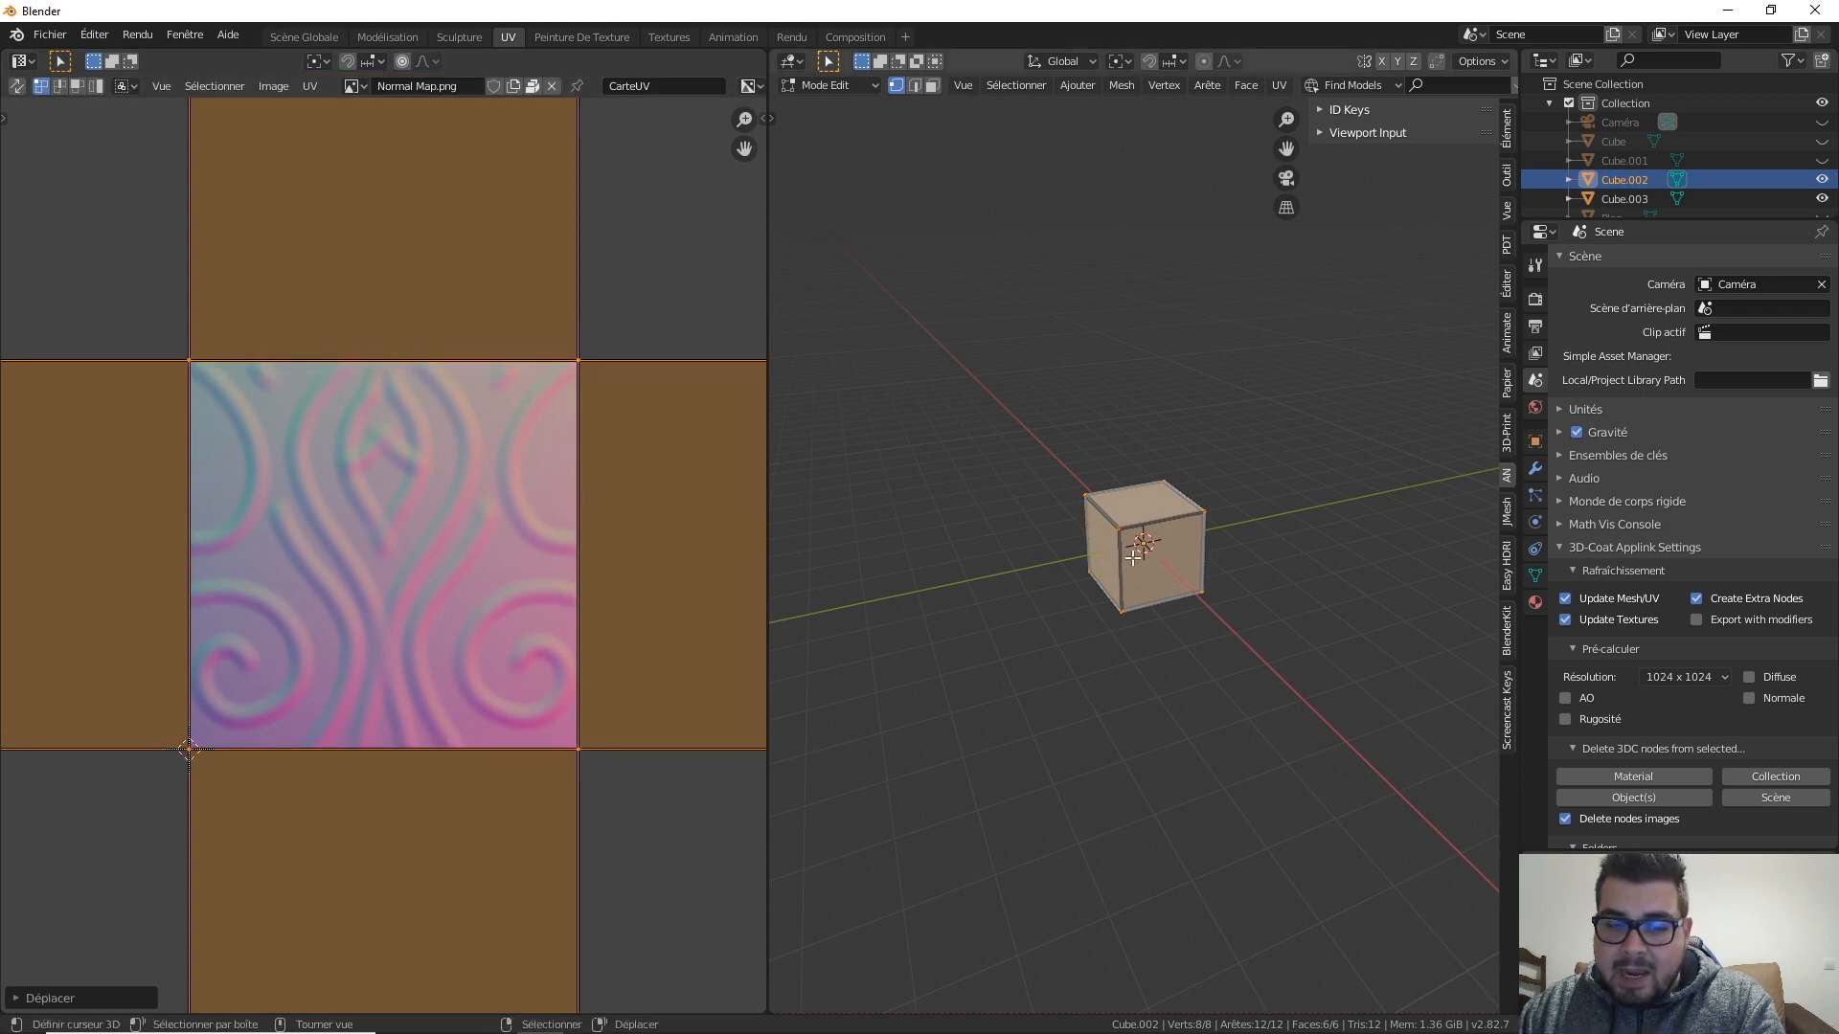
Step: Switch the UV workspace's 3D viewport to rendered shading and examine the normal map relief on the cube up close
middle_click_drag(1133, 557, 1298, 434)
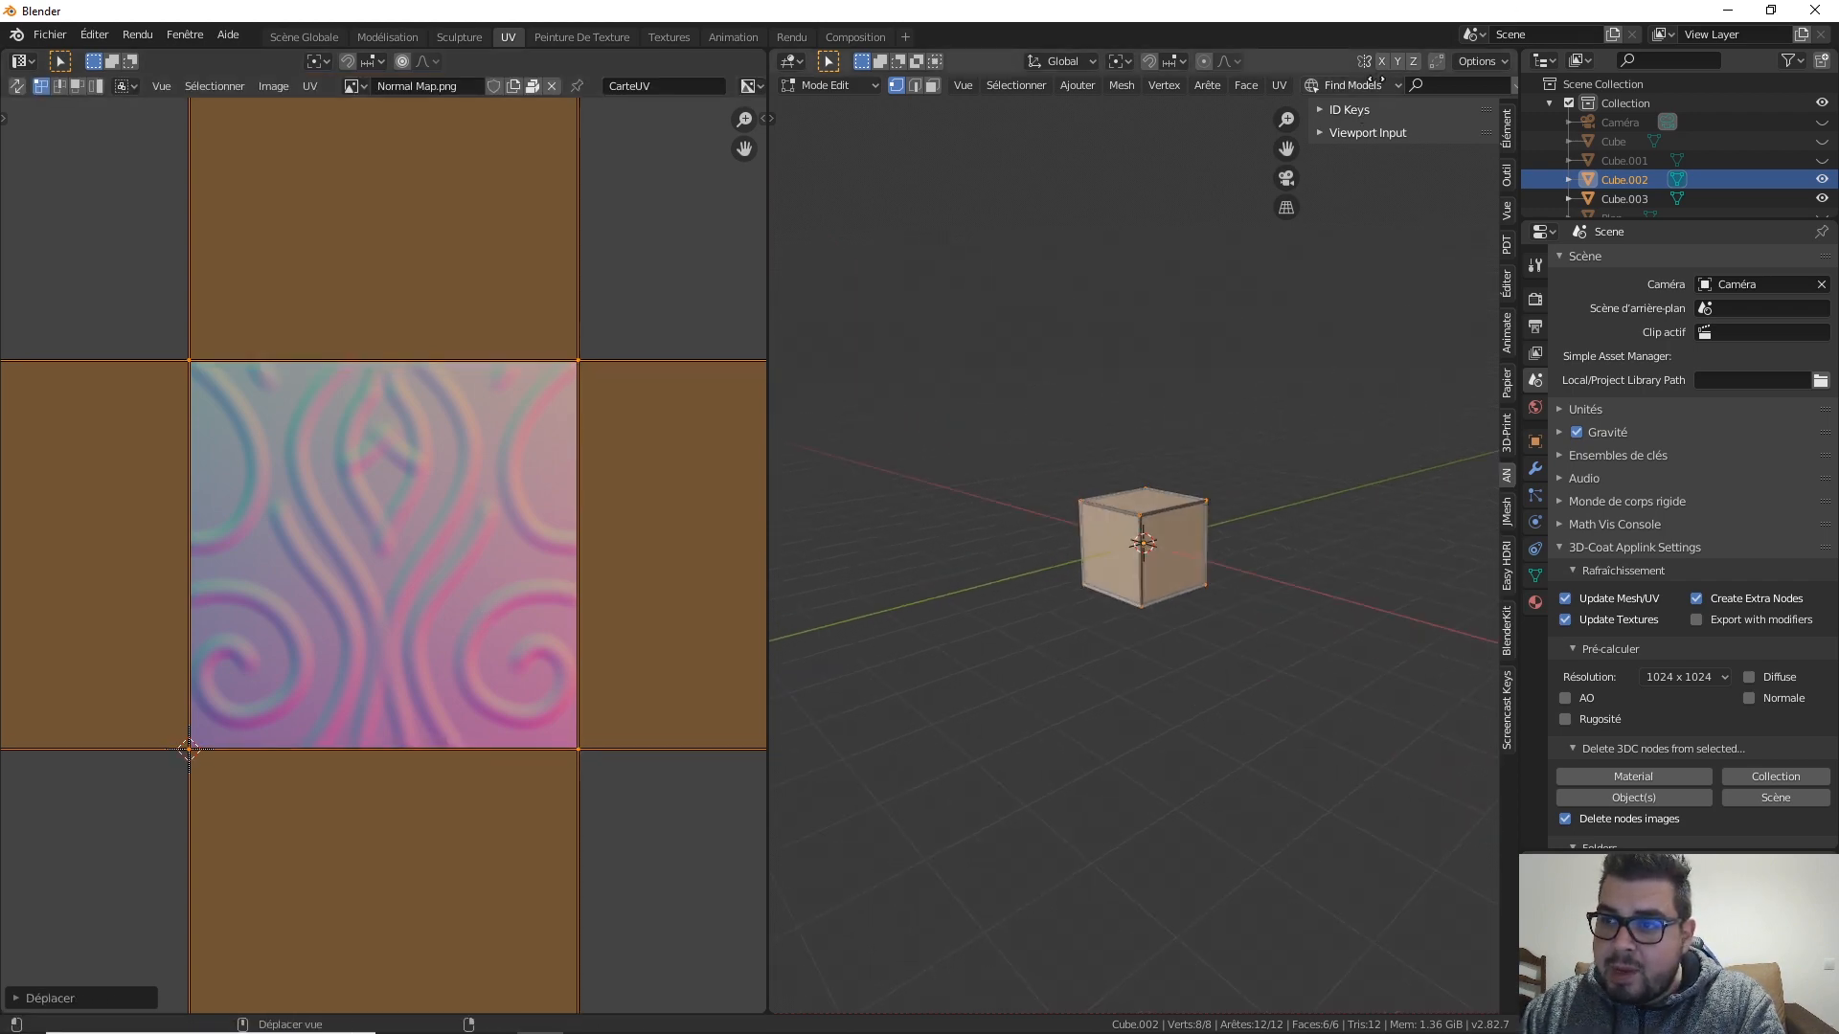
scroll(1376, 84, "down", 5)
left_click(1471, 86)
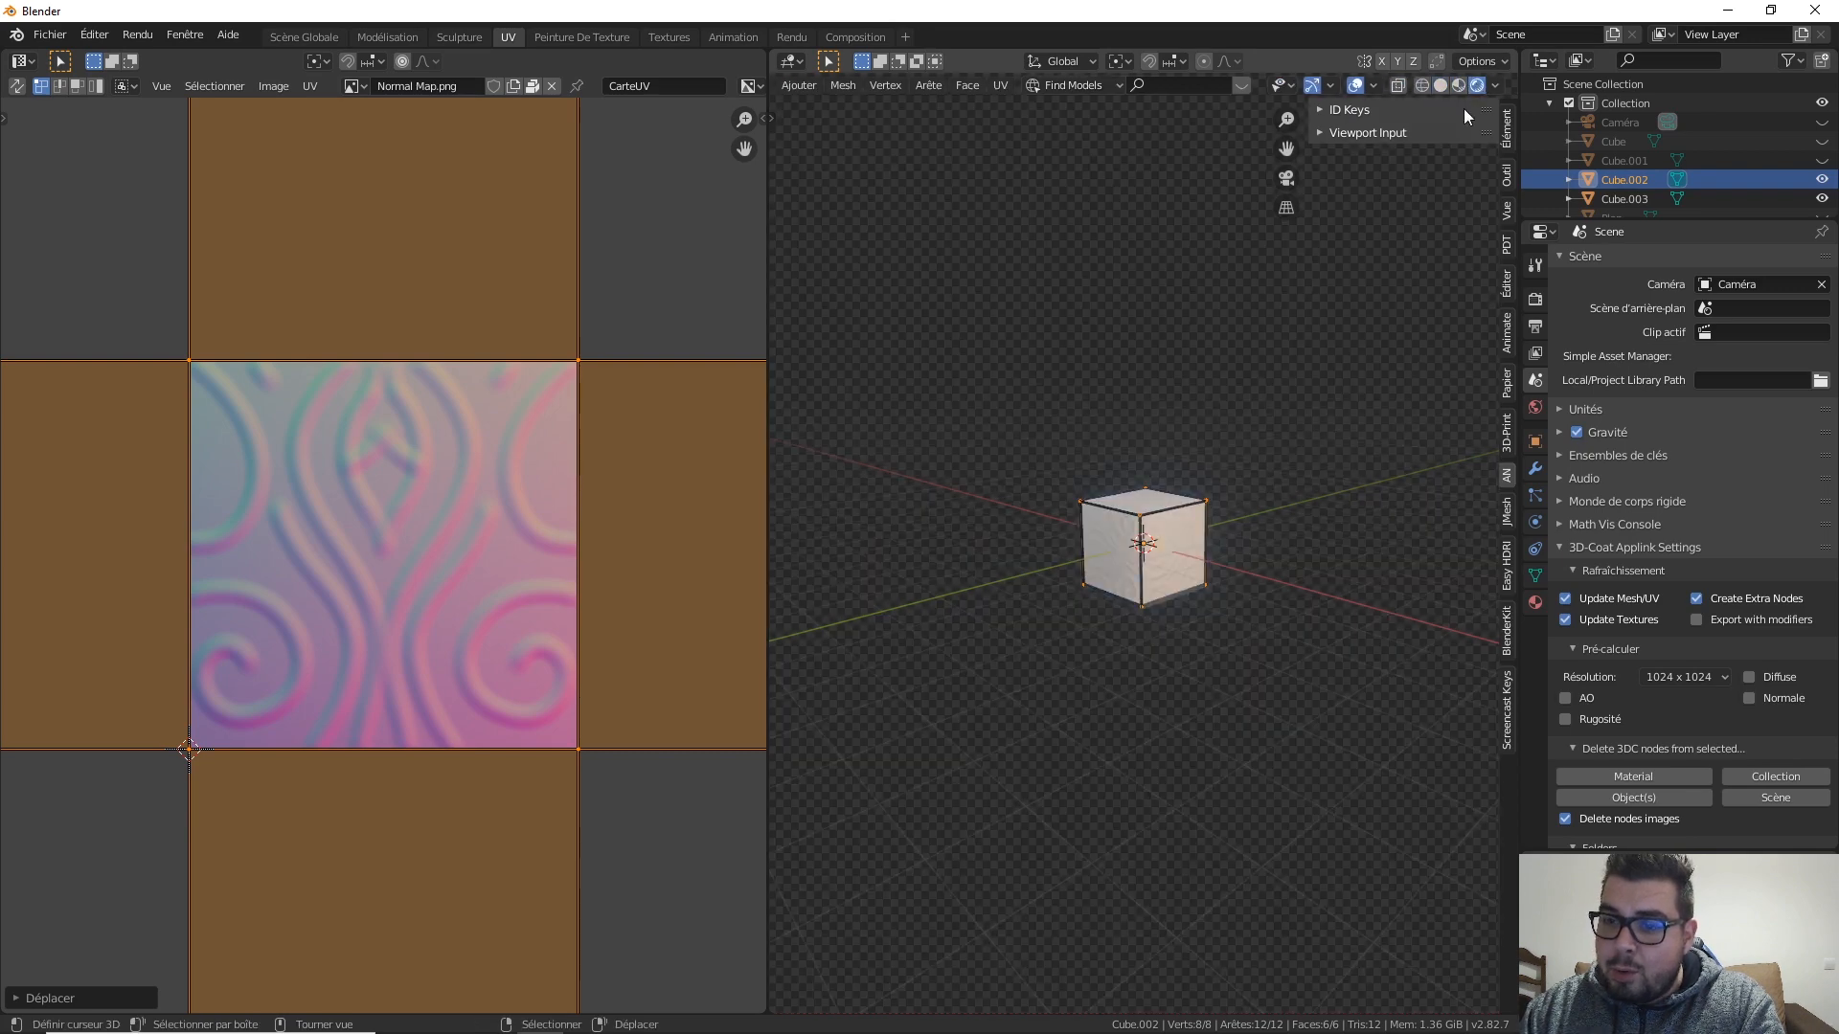
scroll(1317, 562, "up", 7)
middle_click_drag(1316, 562, 1136, 487)
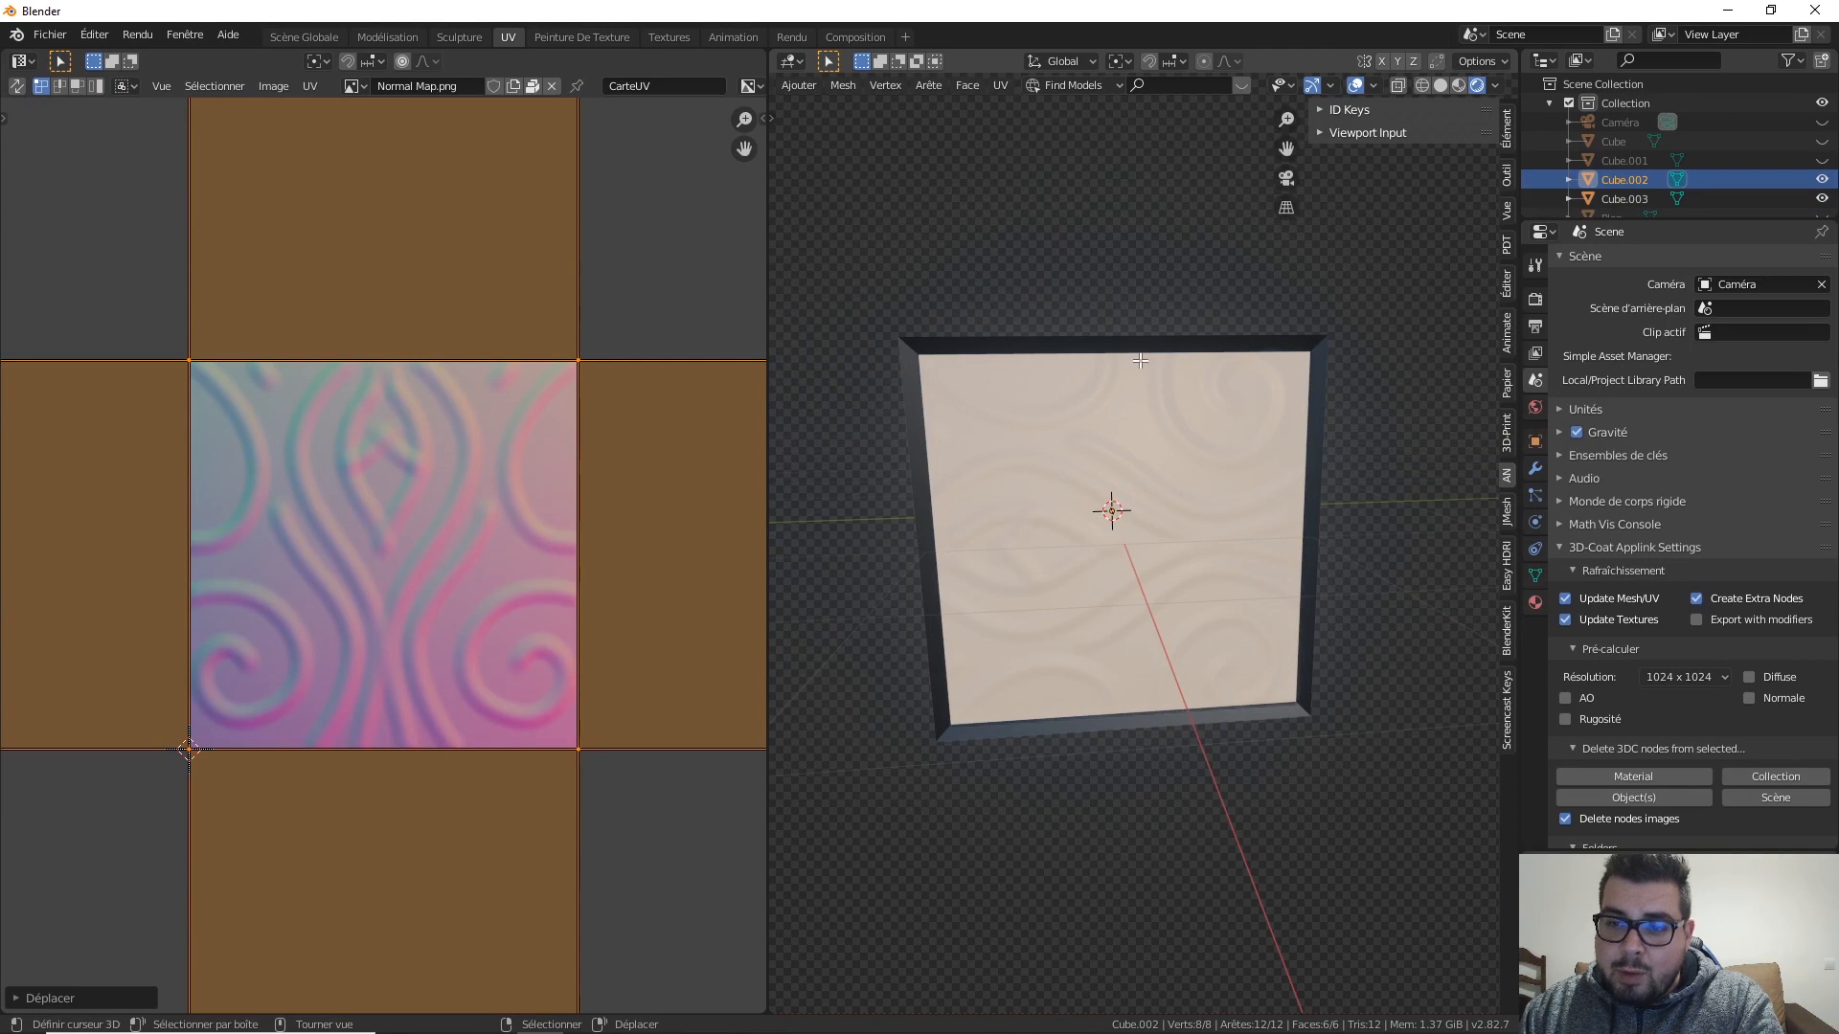
Step: Clear the selection, switch to face selection, and unwrap only the cube's front-facing side
key("a")
left_click(1134, 273)
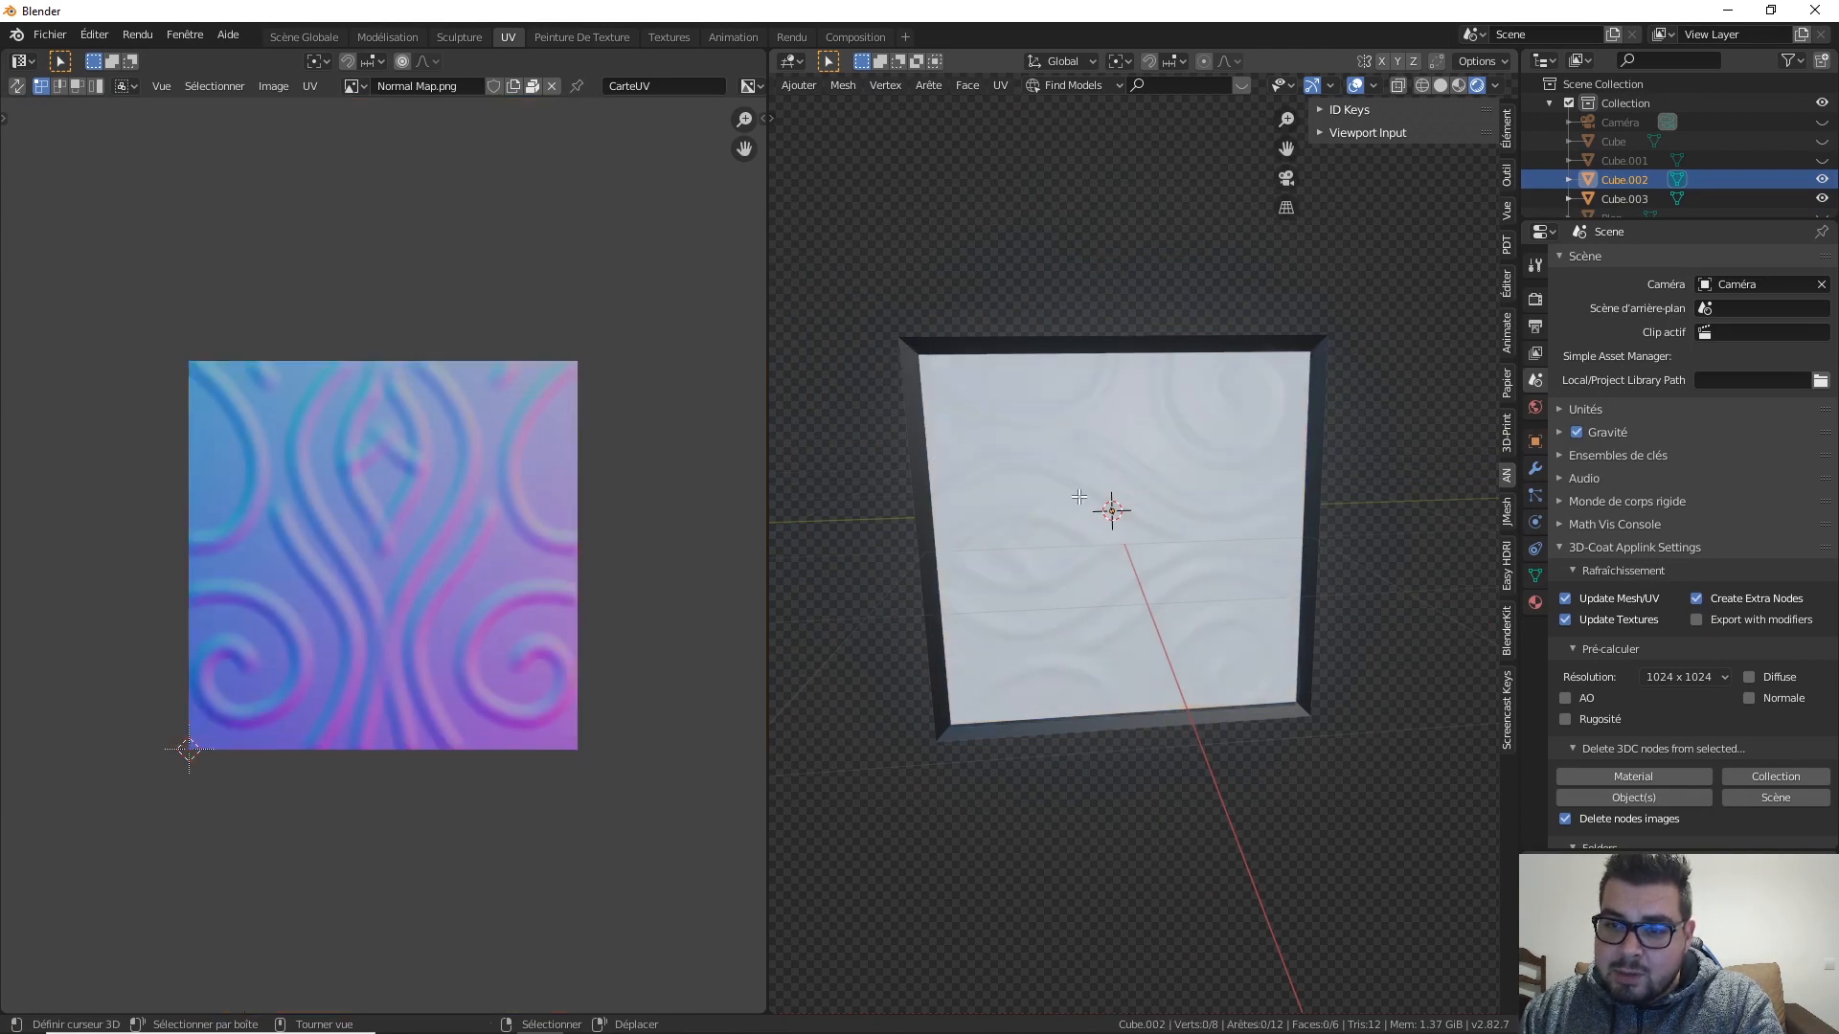
scroll(945, 85, "up", 4)
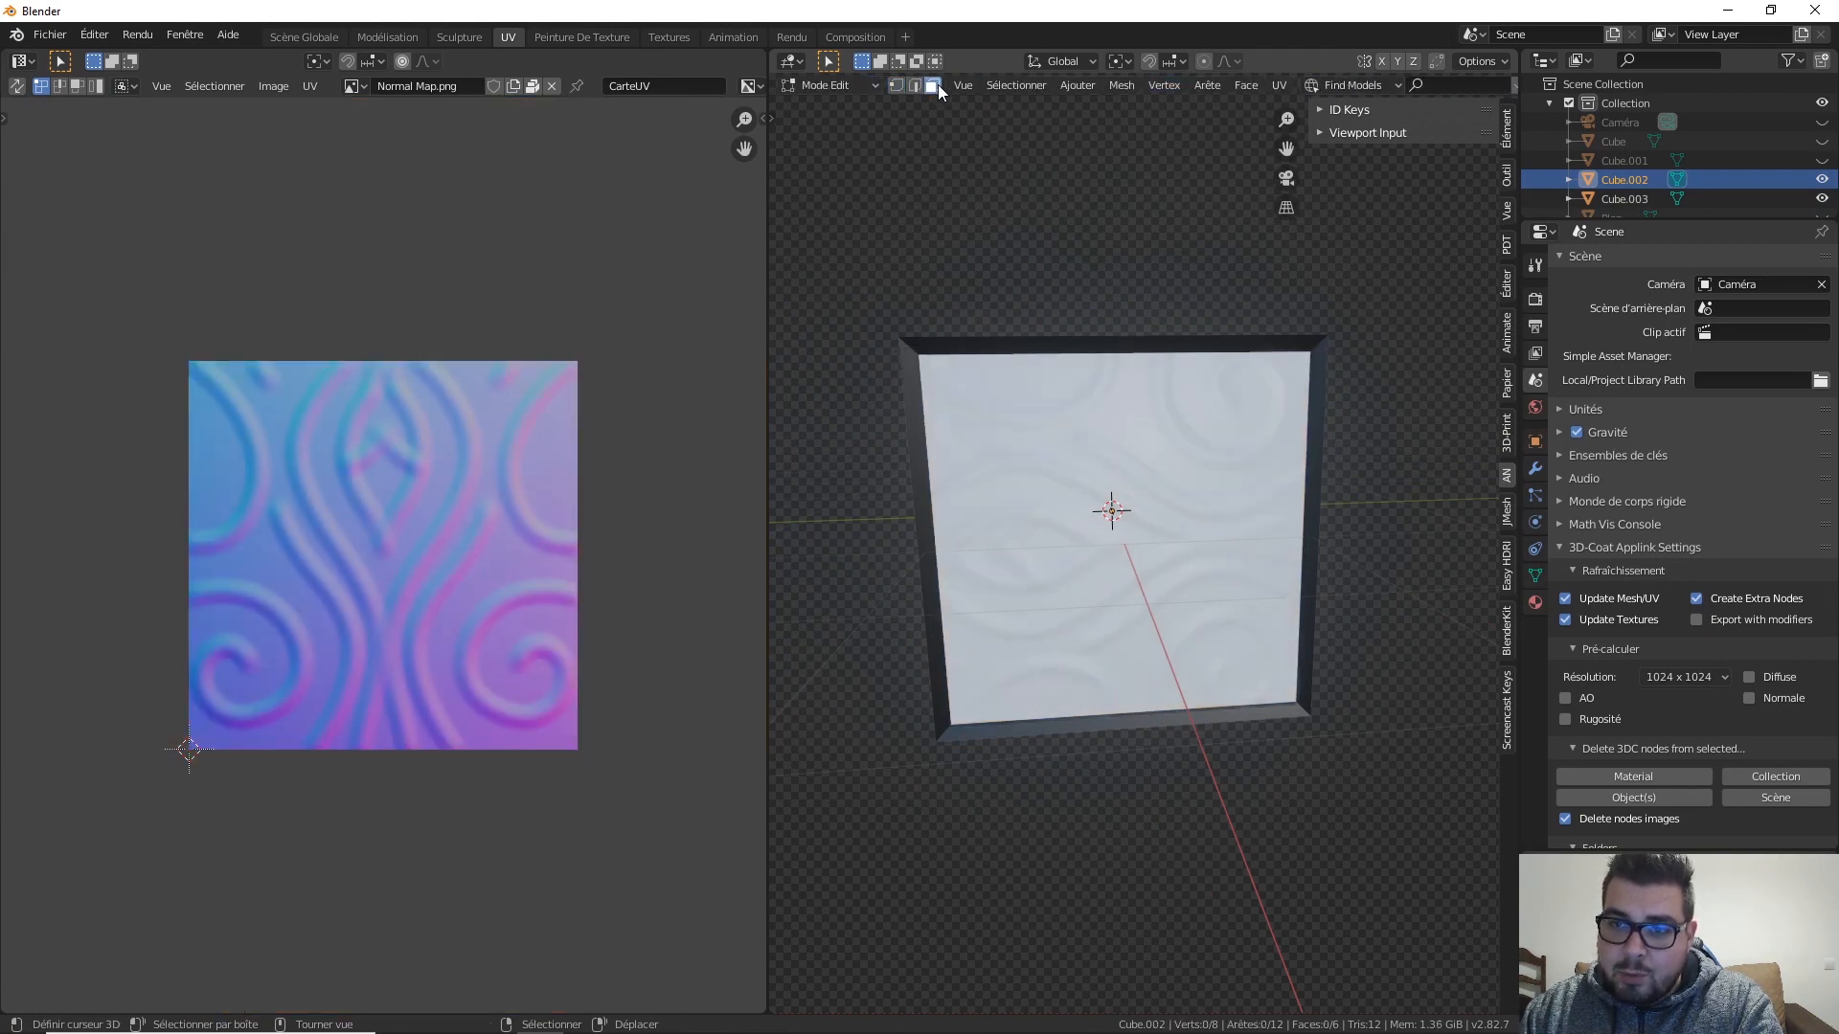
left_click(1128, 495)
key("u")
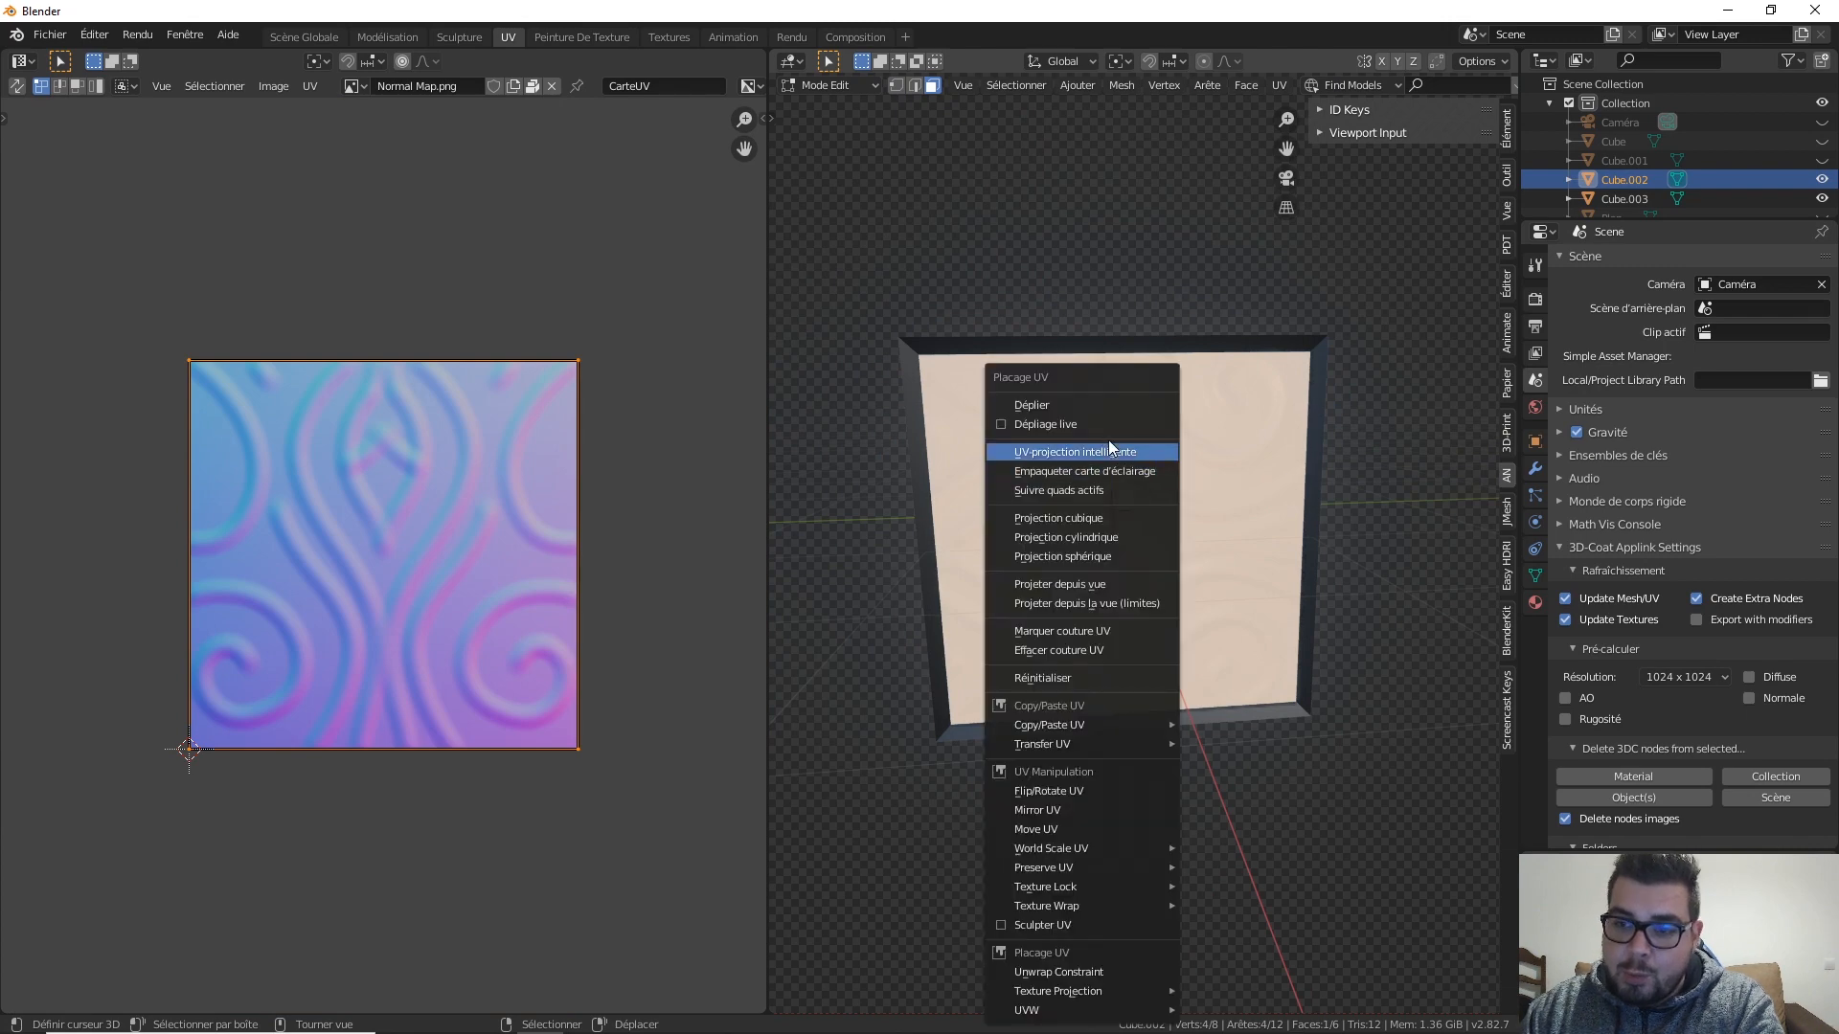
left_click(1120, 405)
Step: Unwrap the next two vertical sides of the inner cube one at a time so each fills the normal map
middle_click_drag(1116, 422, 1097, 518)
right_click(1089, 518)
key("u")
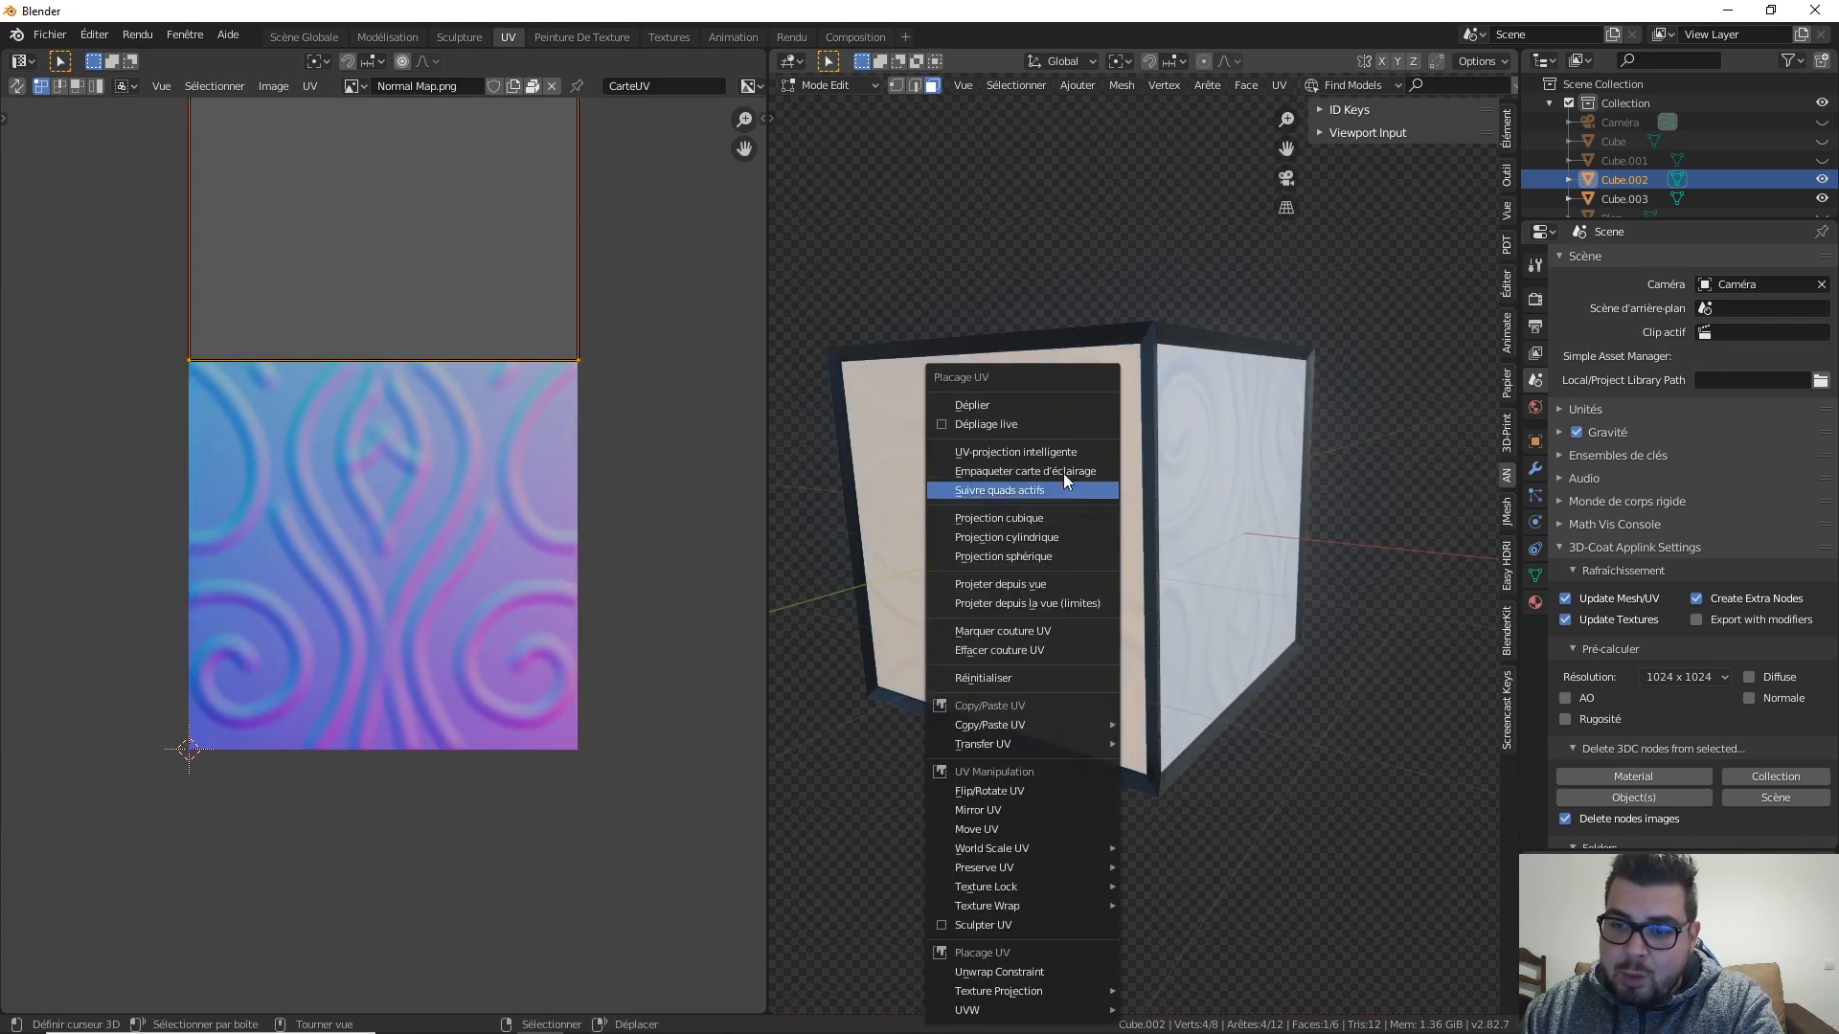
left_click(1020, 410)
middle_click_drag(814, 476, 1008, 484)
right_click(1008, 483)
key("u")
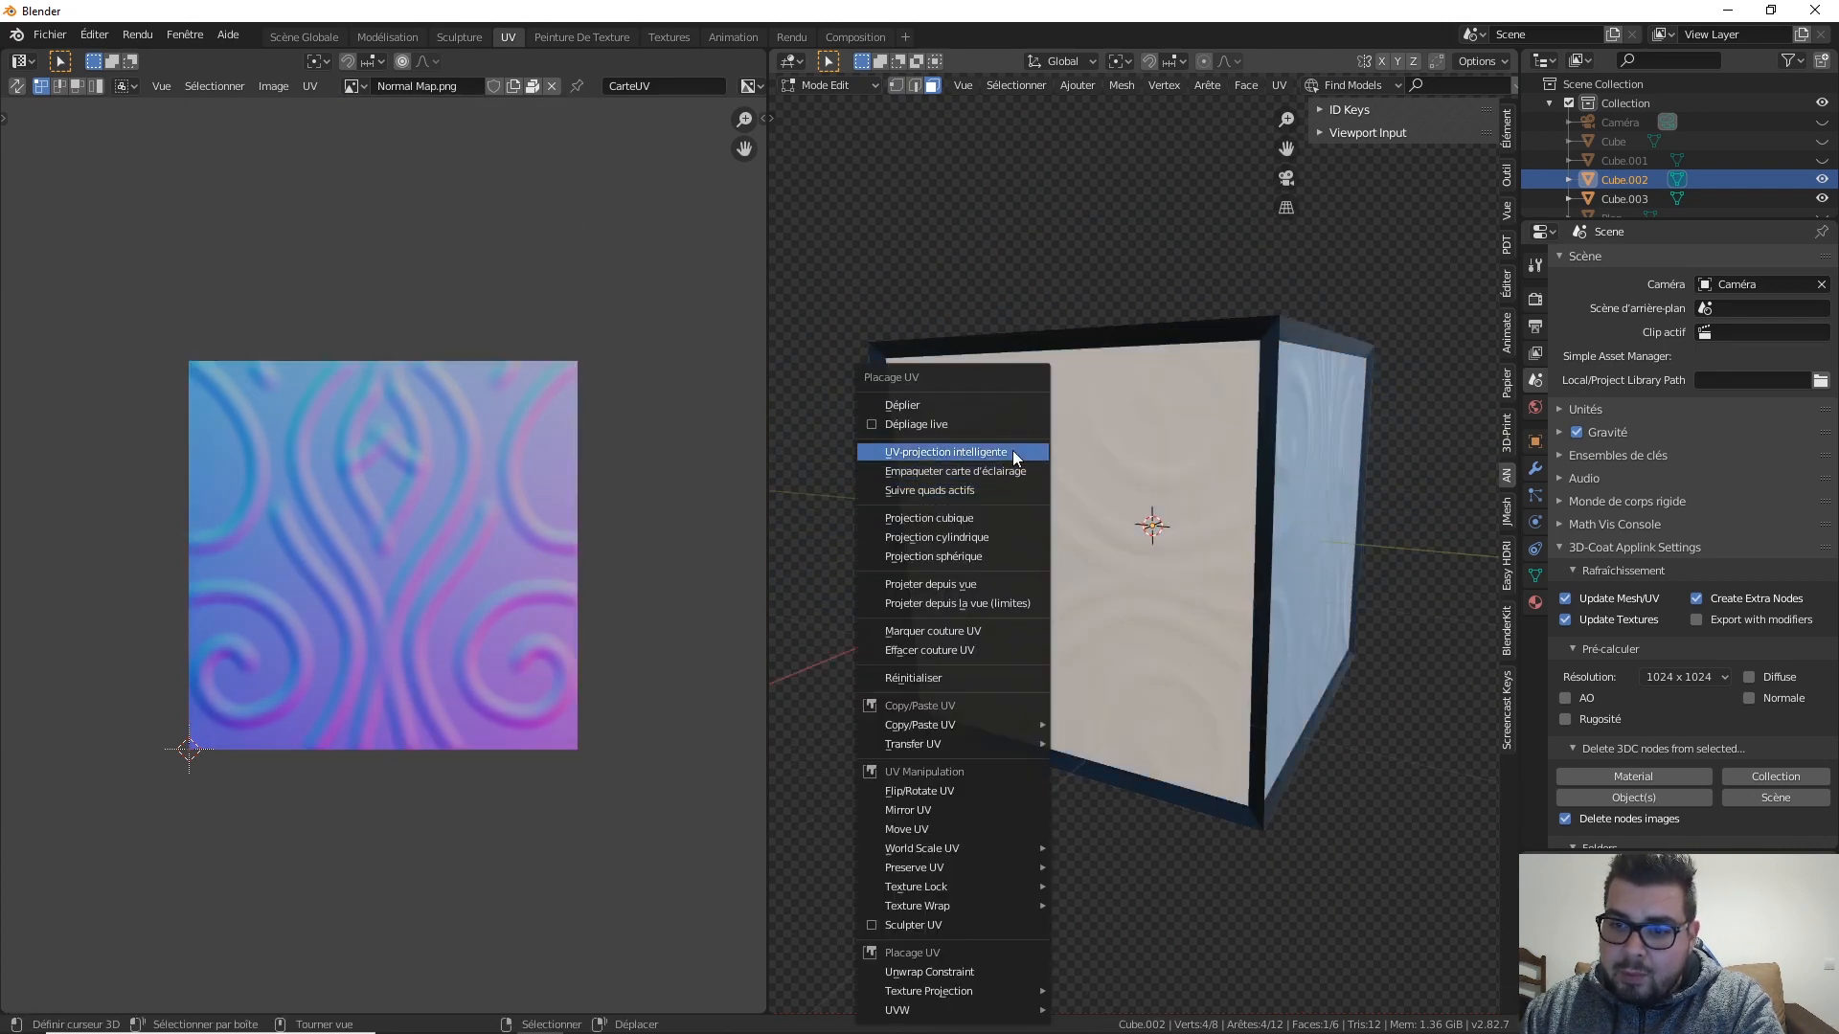
left_click(957, 407)
Step: Unwrap the remaining vertical side and the top face of the inner cube as separate faces
middle_click_drag(957, 422, 1157, 459)
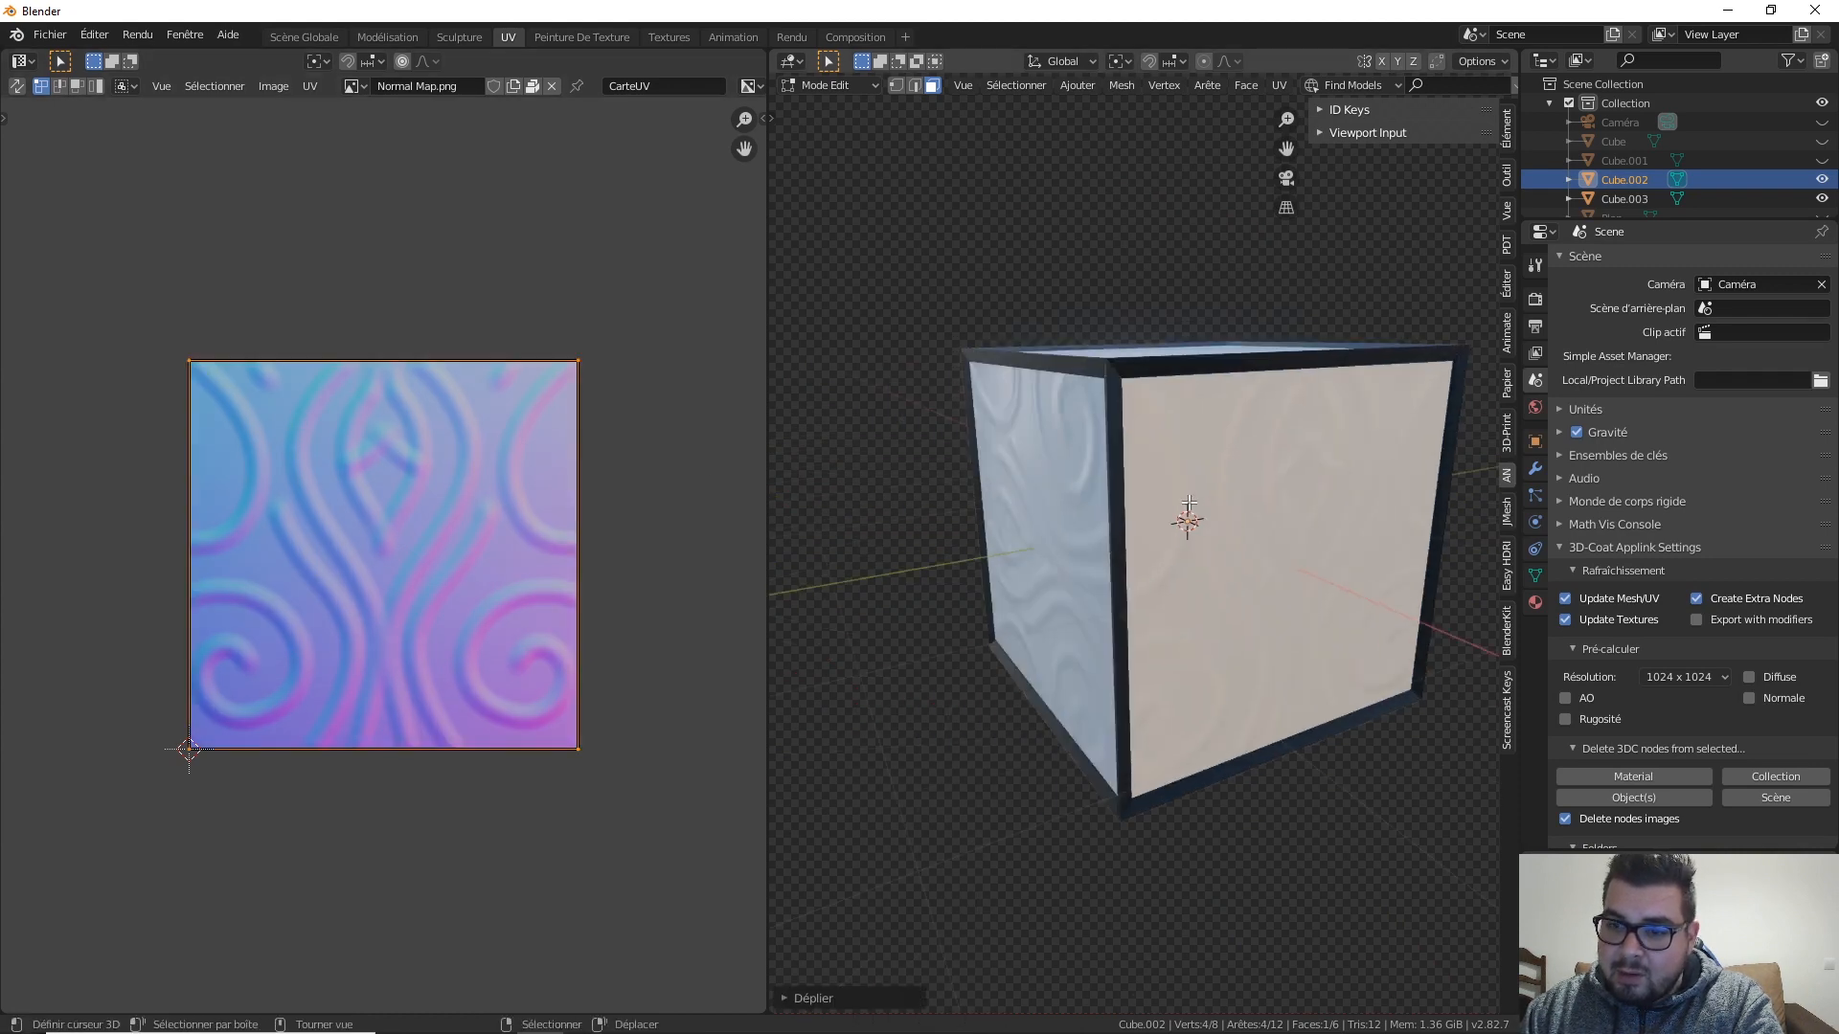
right_click(1074, 475)
key("u")
left_click(1014, 411)
middle_click_drag(1013, 482, 1082, 426)
right_click(1084, 422)
key("u")
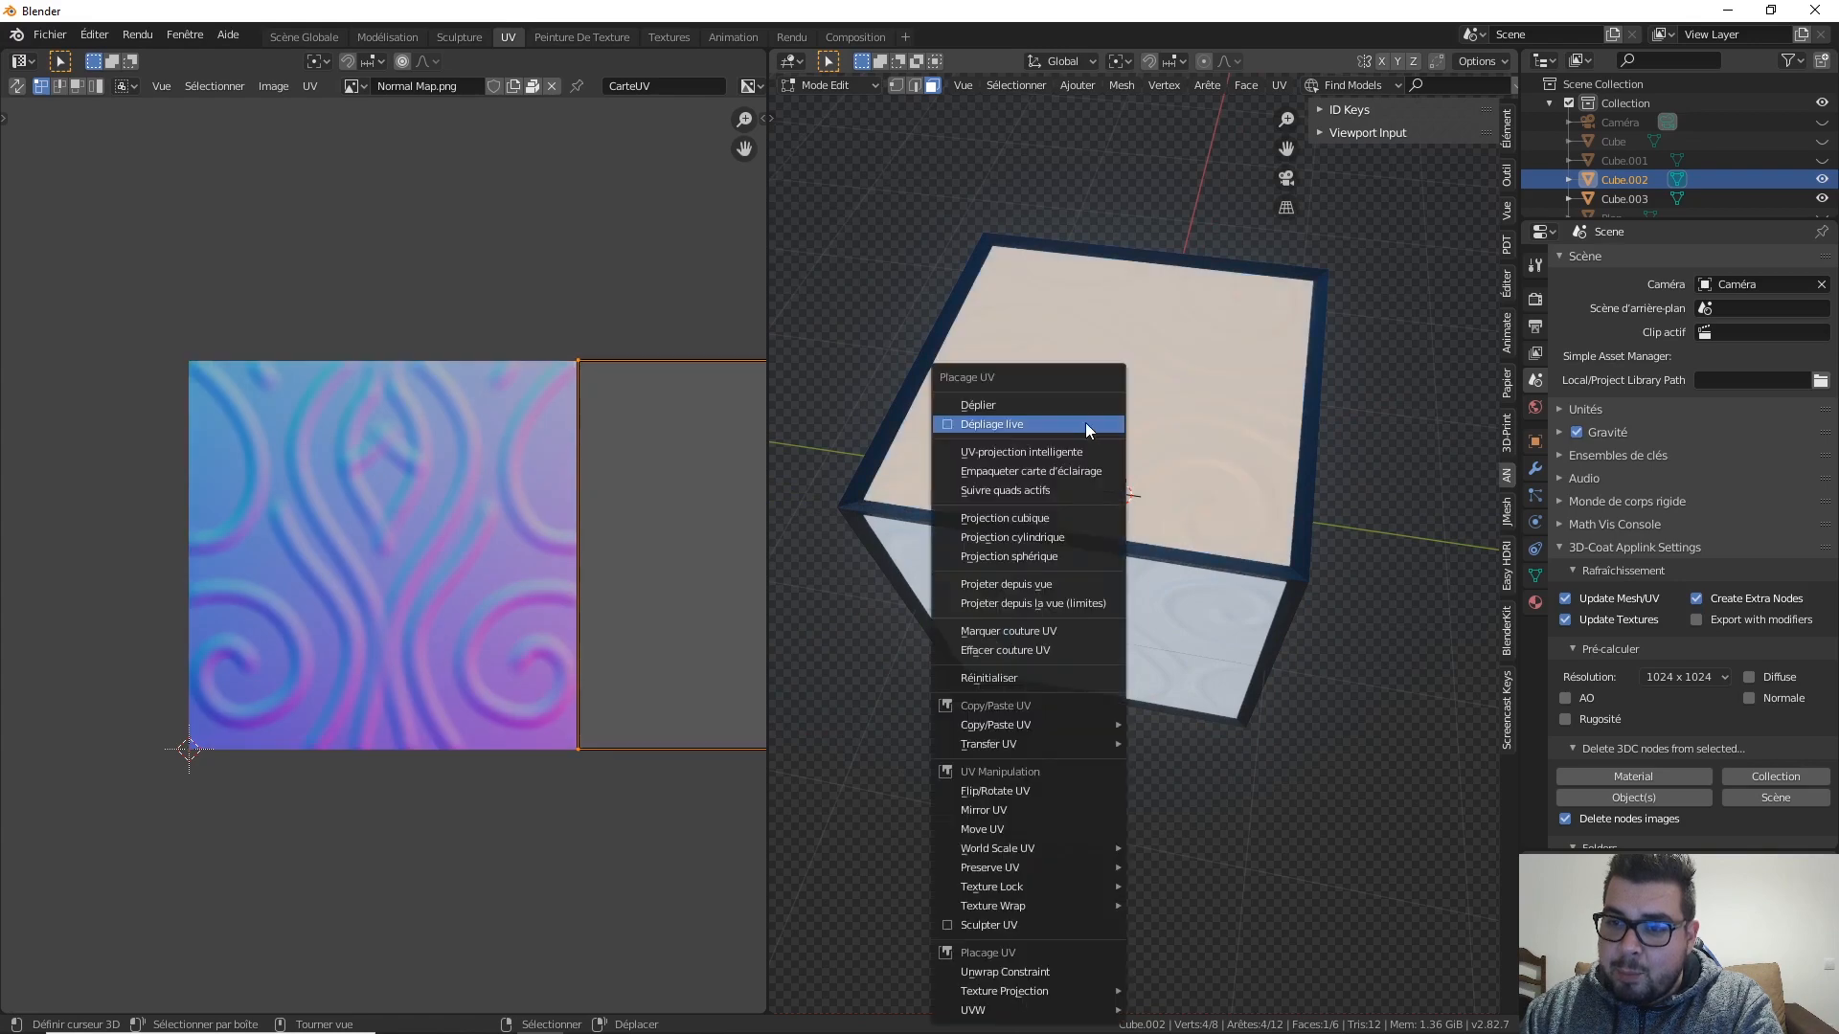
left_click(1034, 412)
Step: Select the inner cube's bottom face and unwrap it across the whole normal map
middle_click_drag(1211, 691, 1149, 575)
right_click(1140, 594)
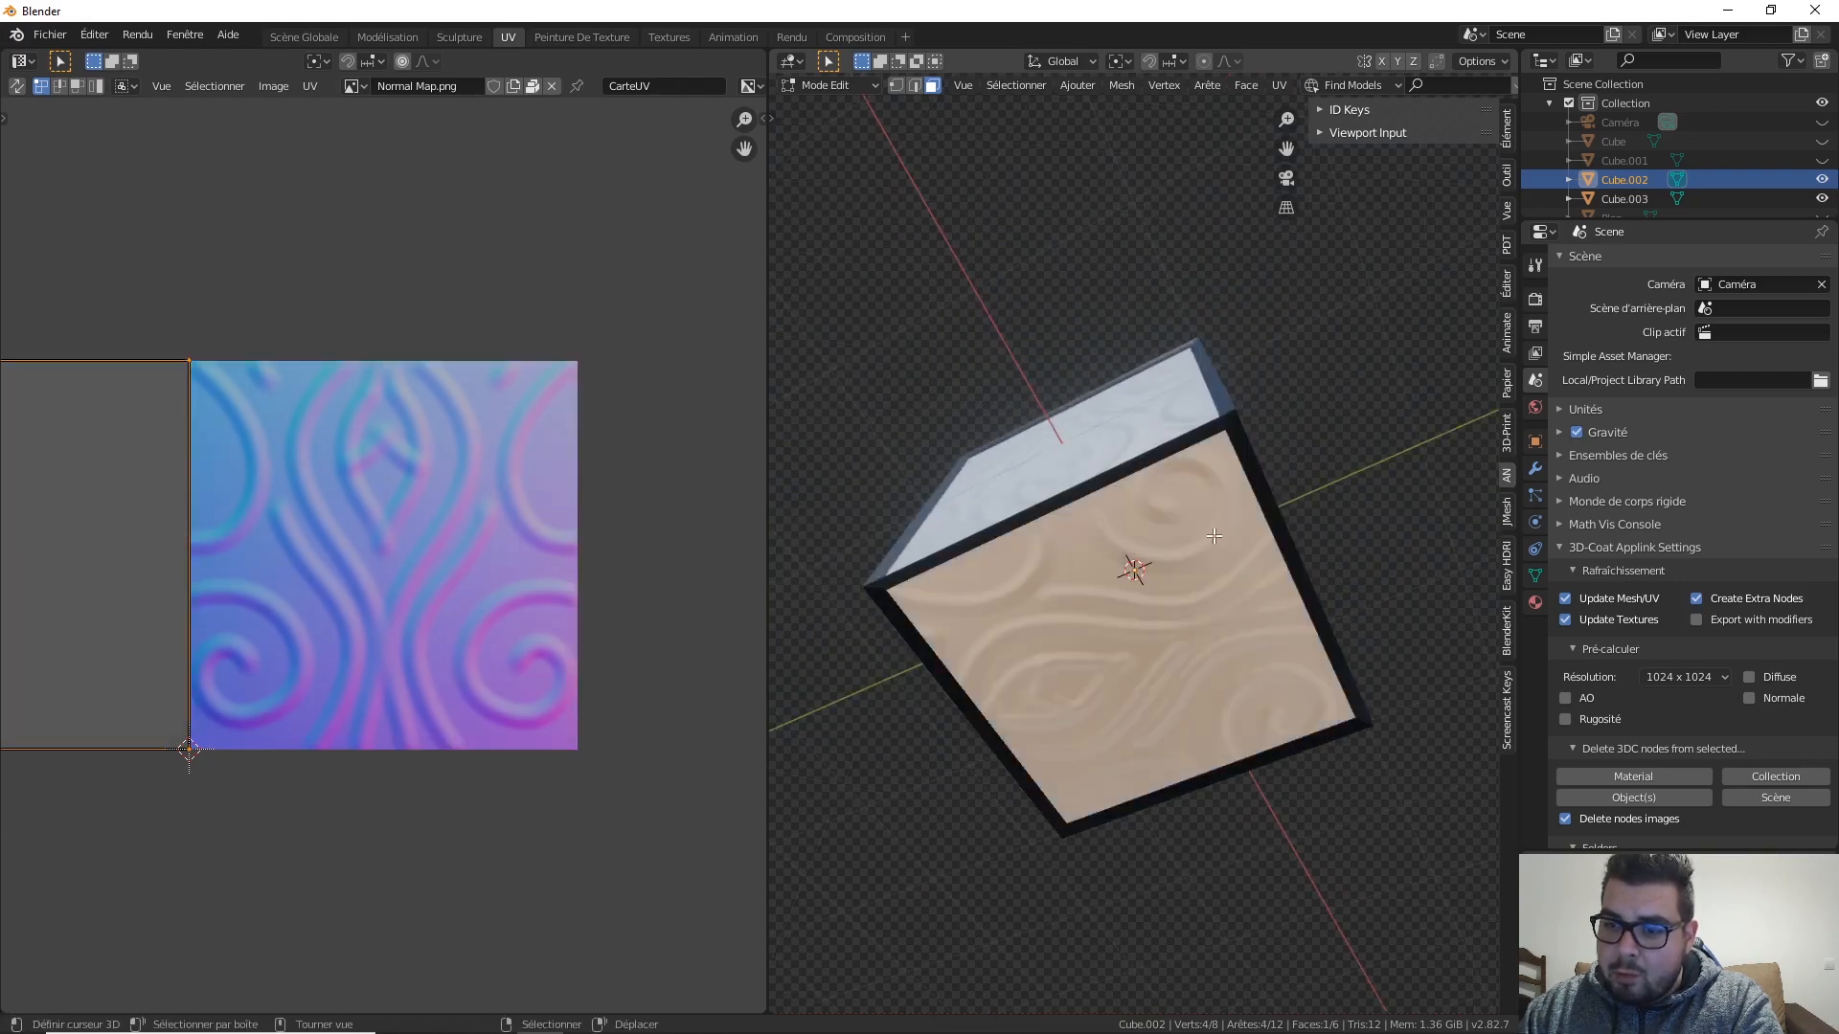
key("u")
left_click(1146, 406)
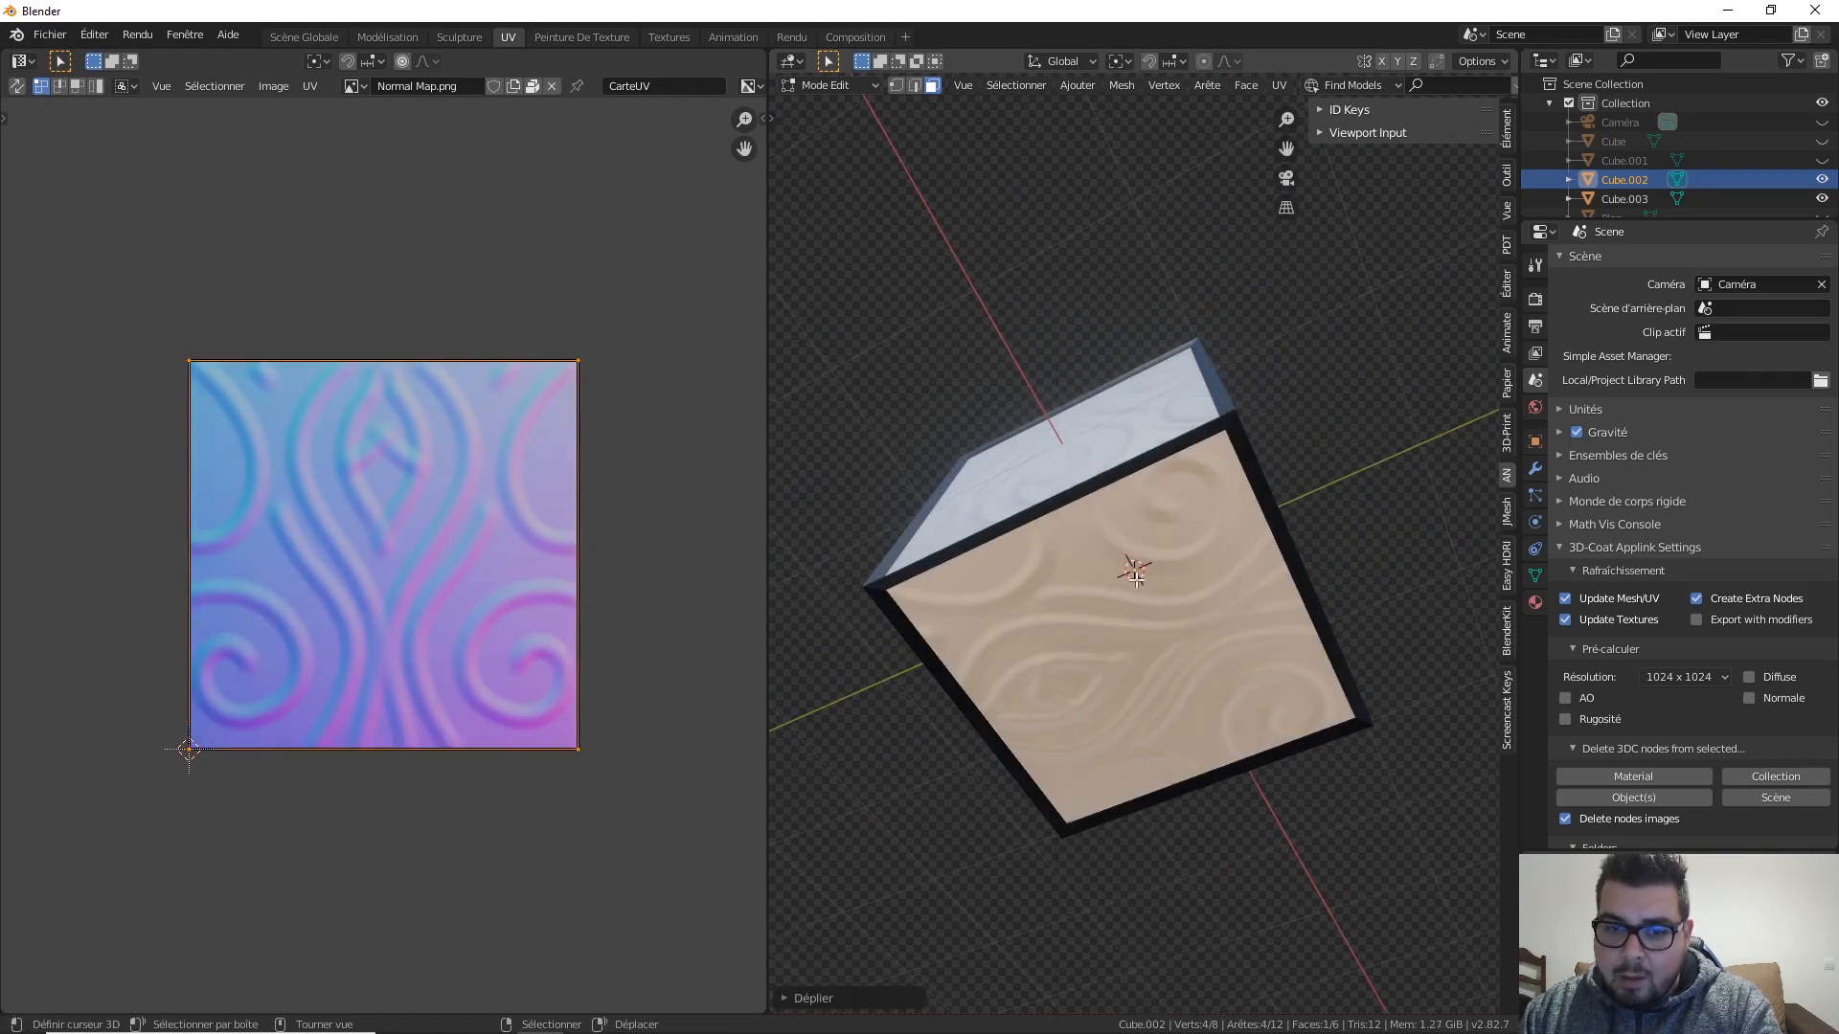
Step: Unwrap the side face showing the relief upside down again and rotate its UVs by 180°
middle_click_drag(1136, 575, 1101, 402)
key("u")
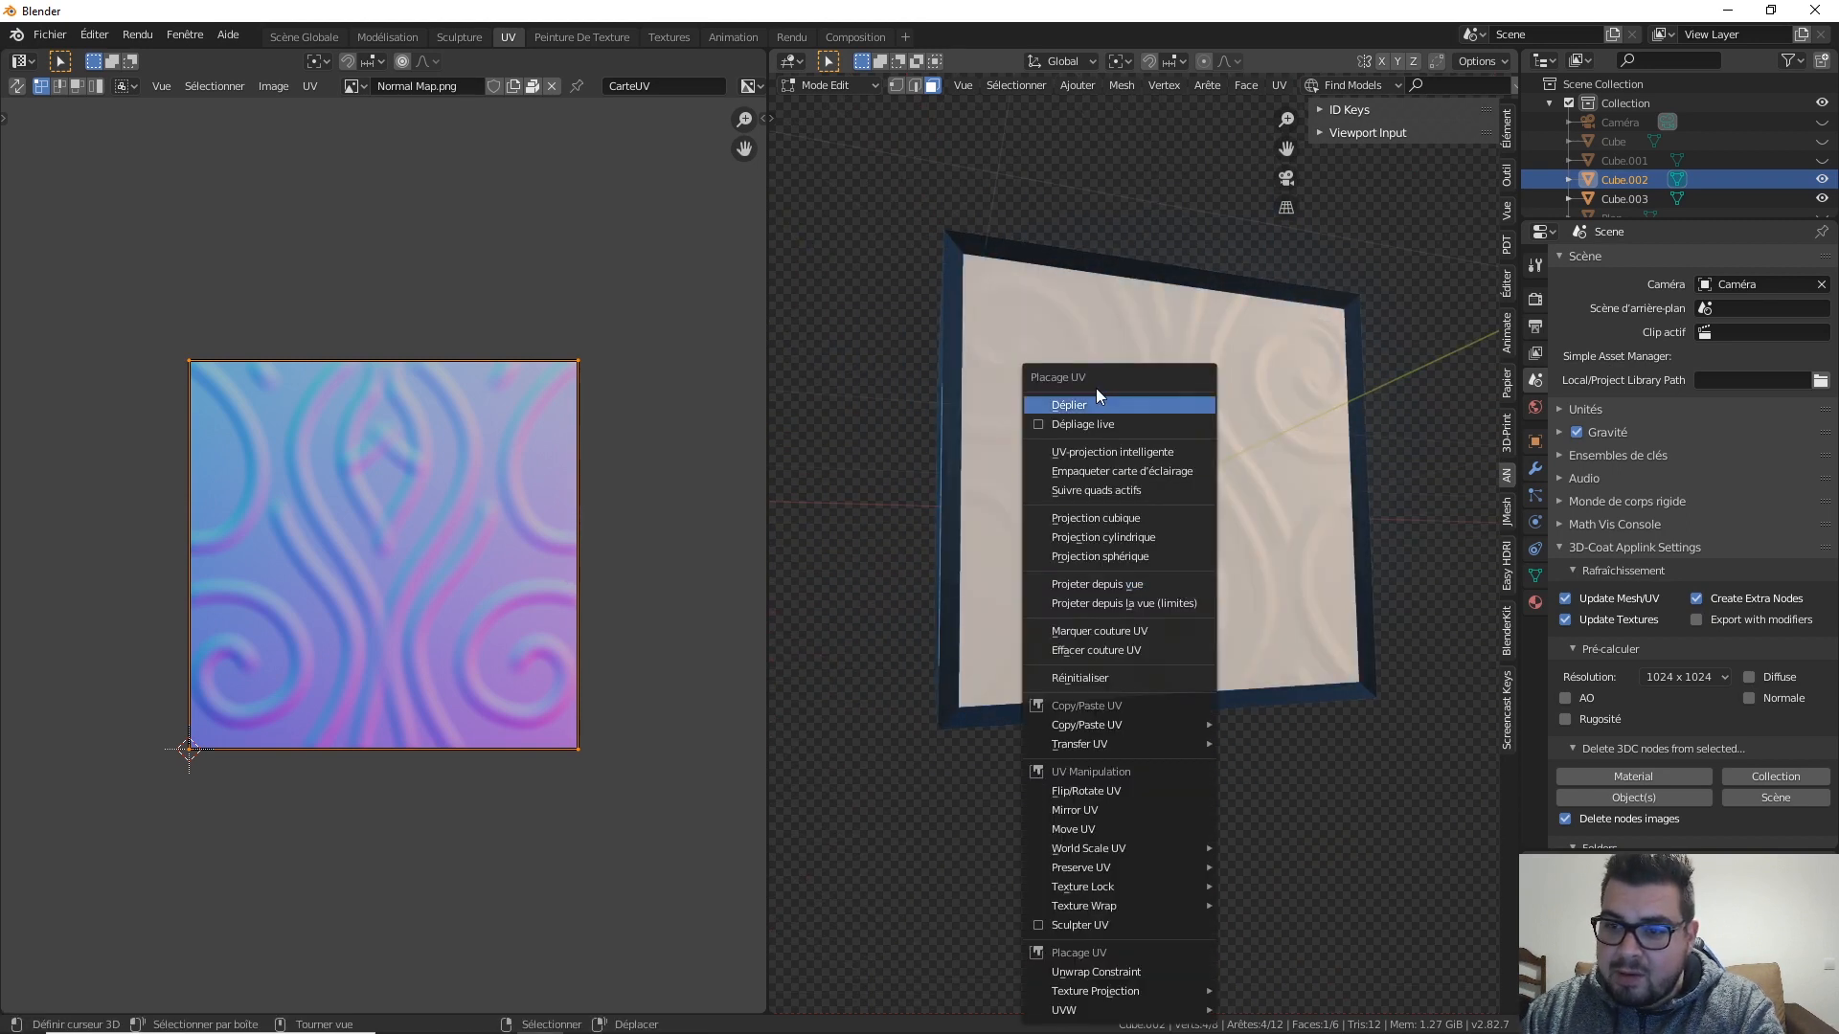
left_click(1096, 404)
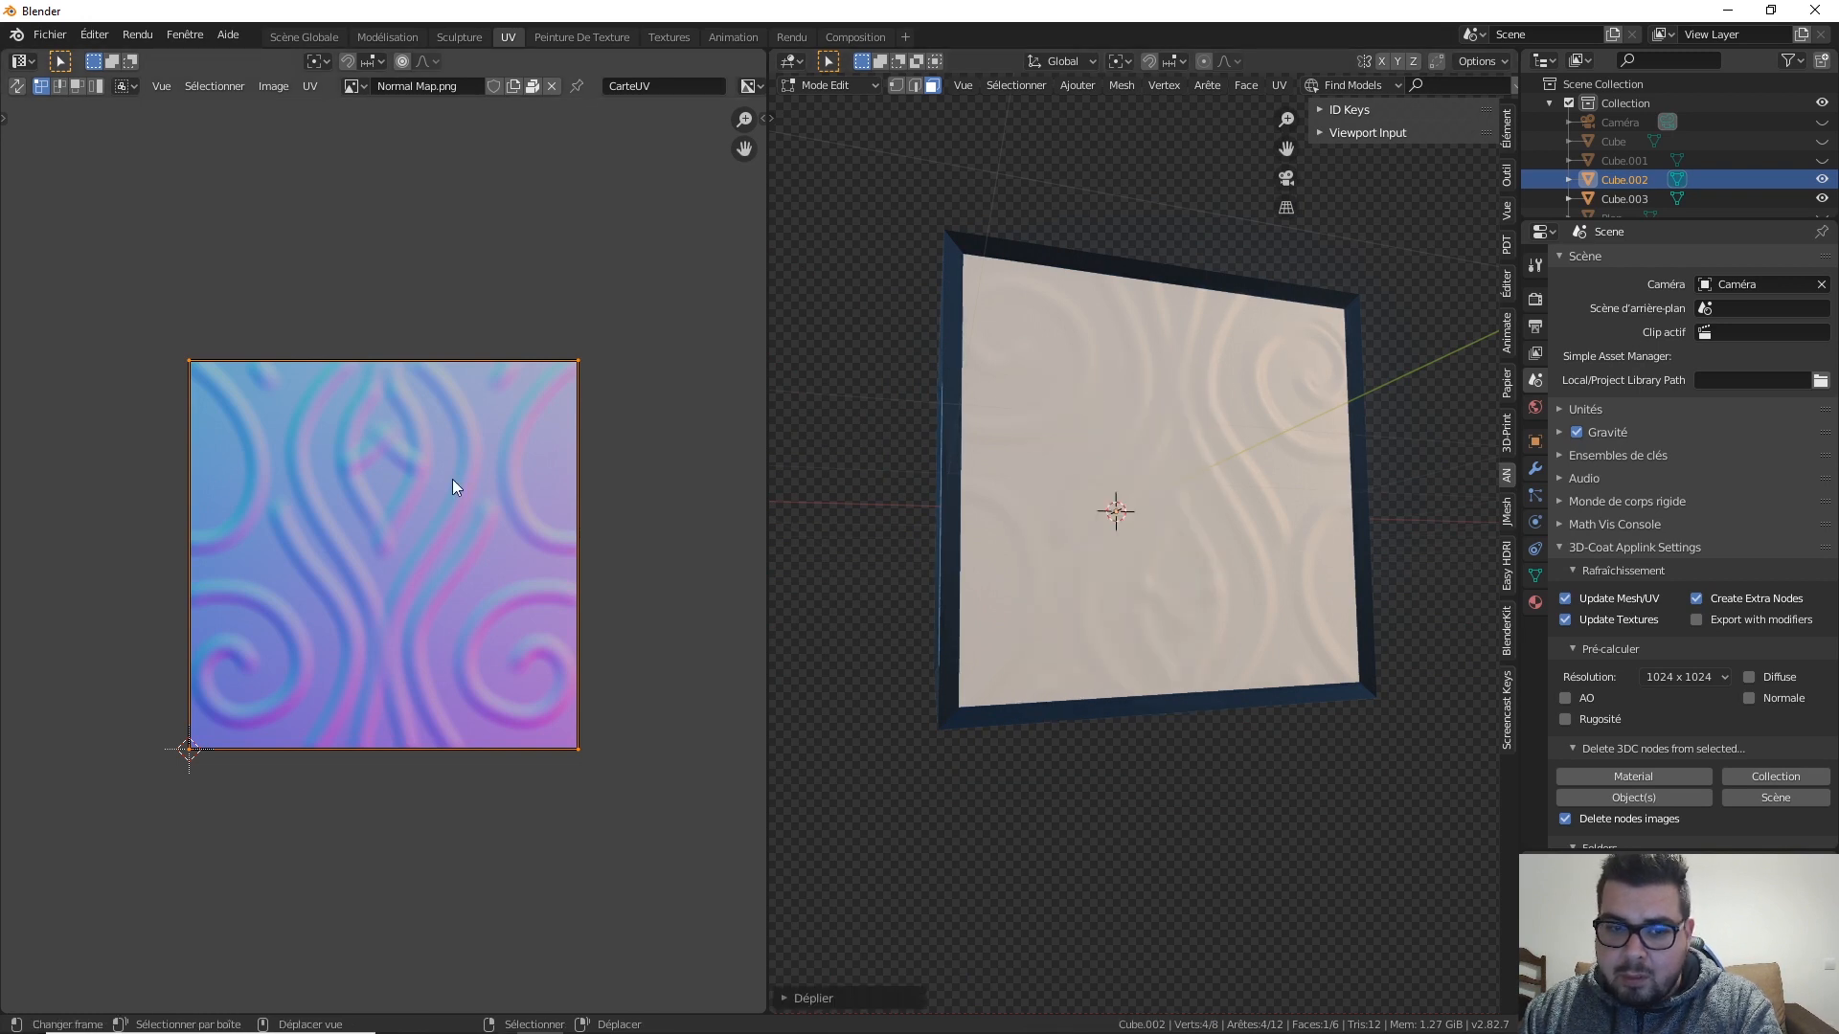
type("tr180")
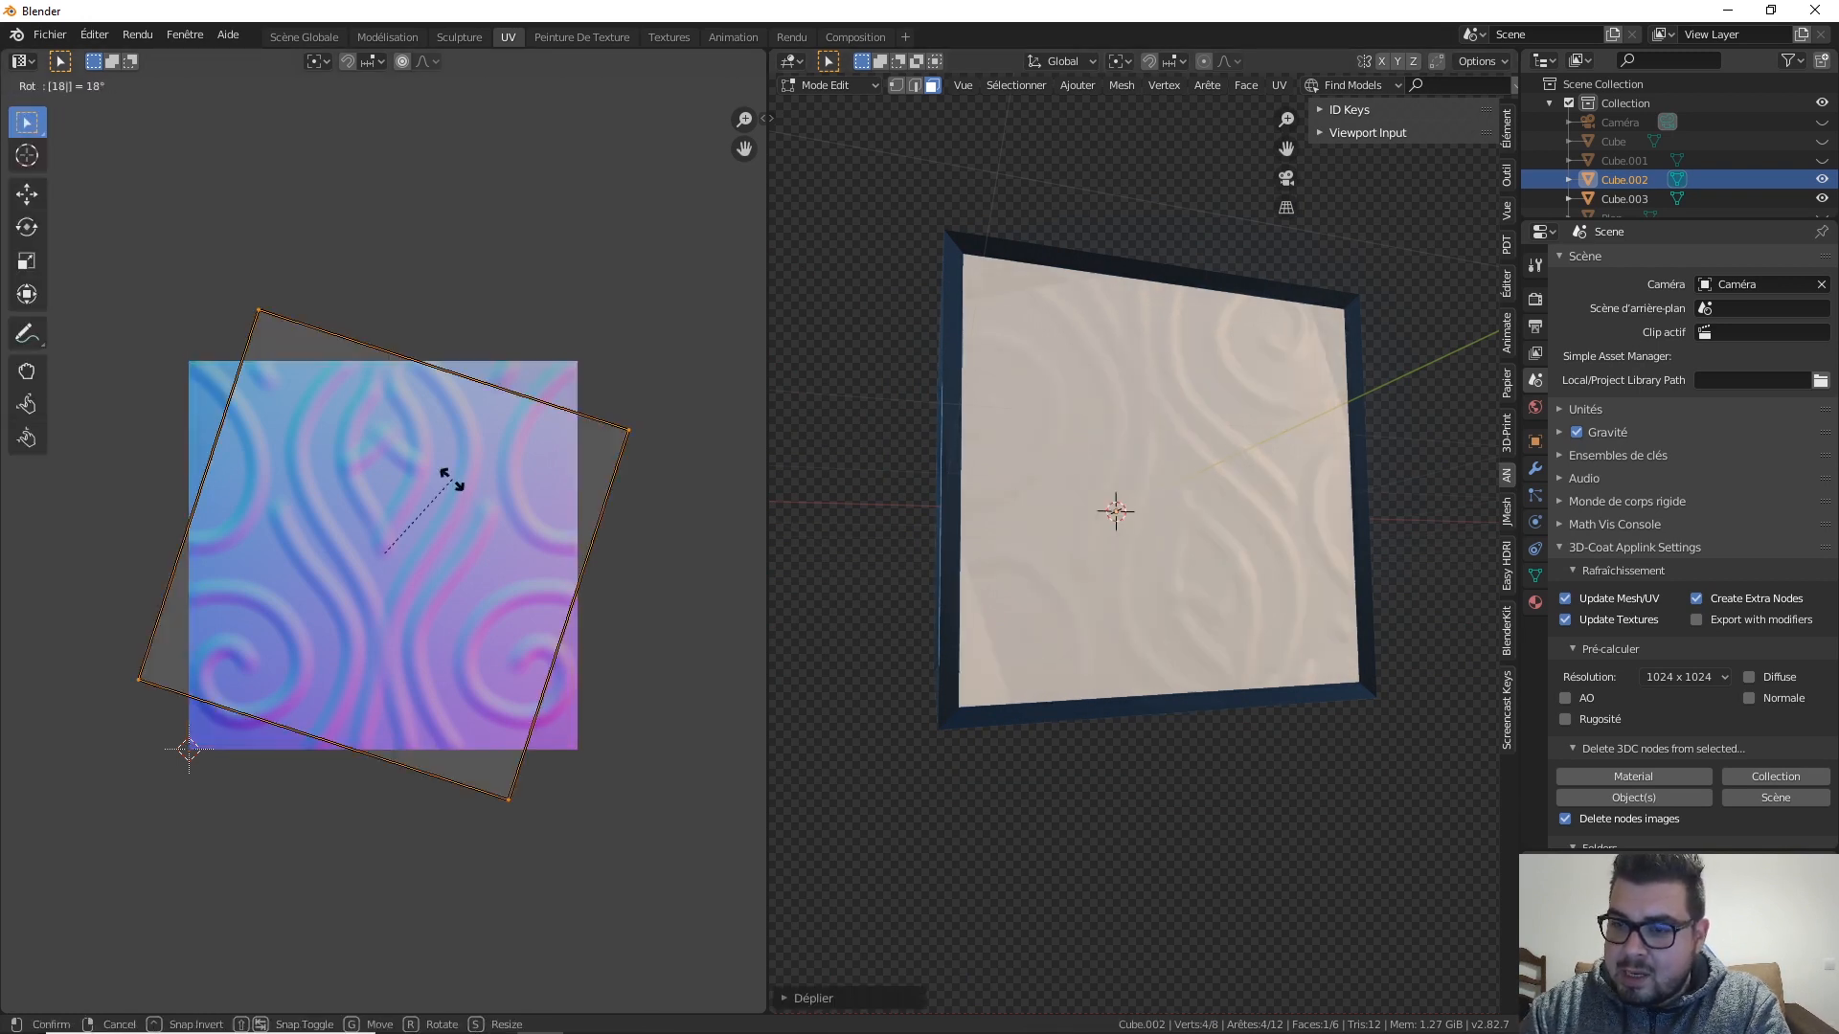
key("Return")
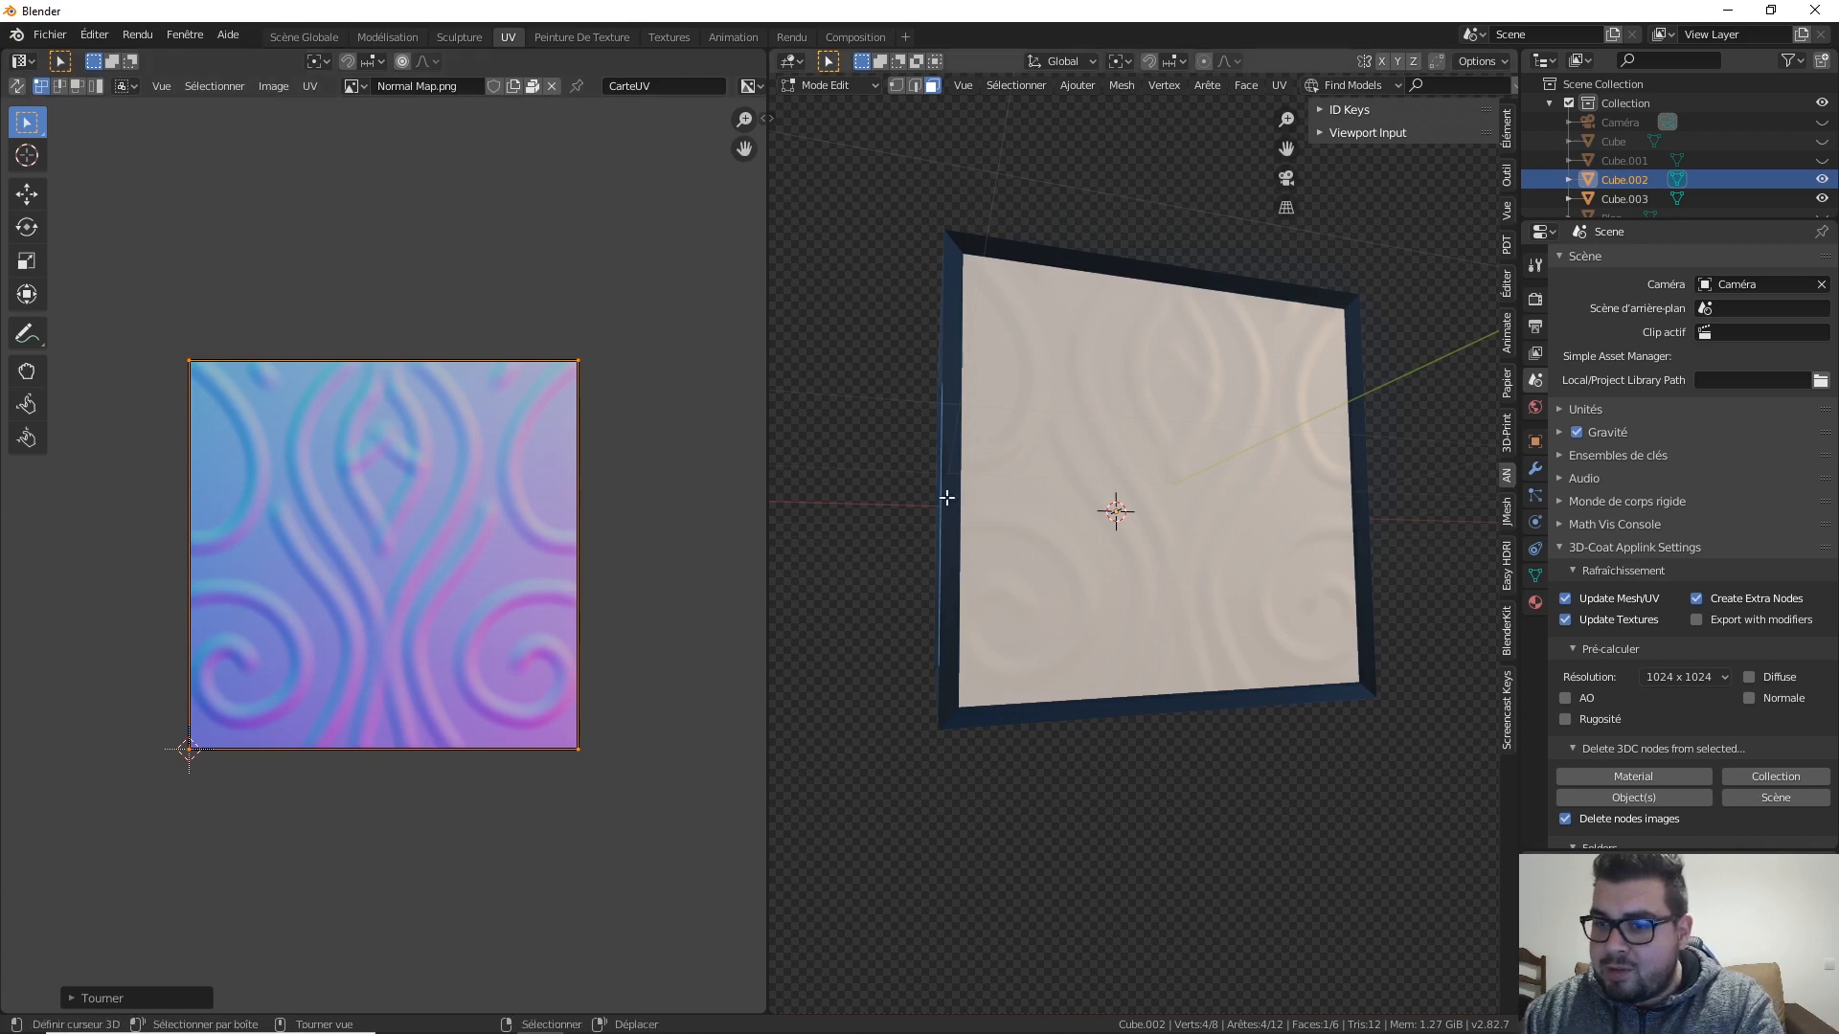
Step: Turn the relief upright on another vertical side by rotating that face's UVs 180°
middle_click_drag(948, 497, 842, 469)
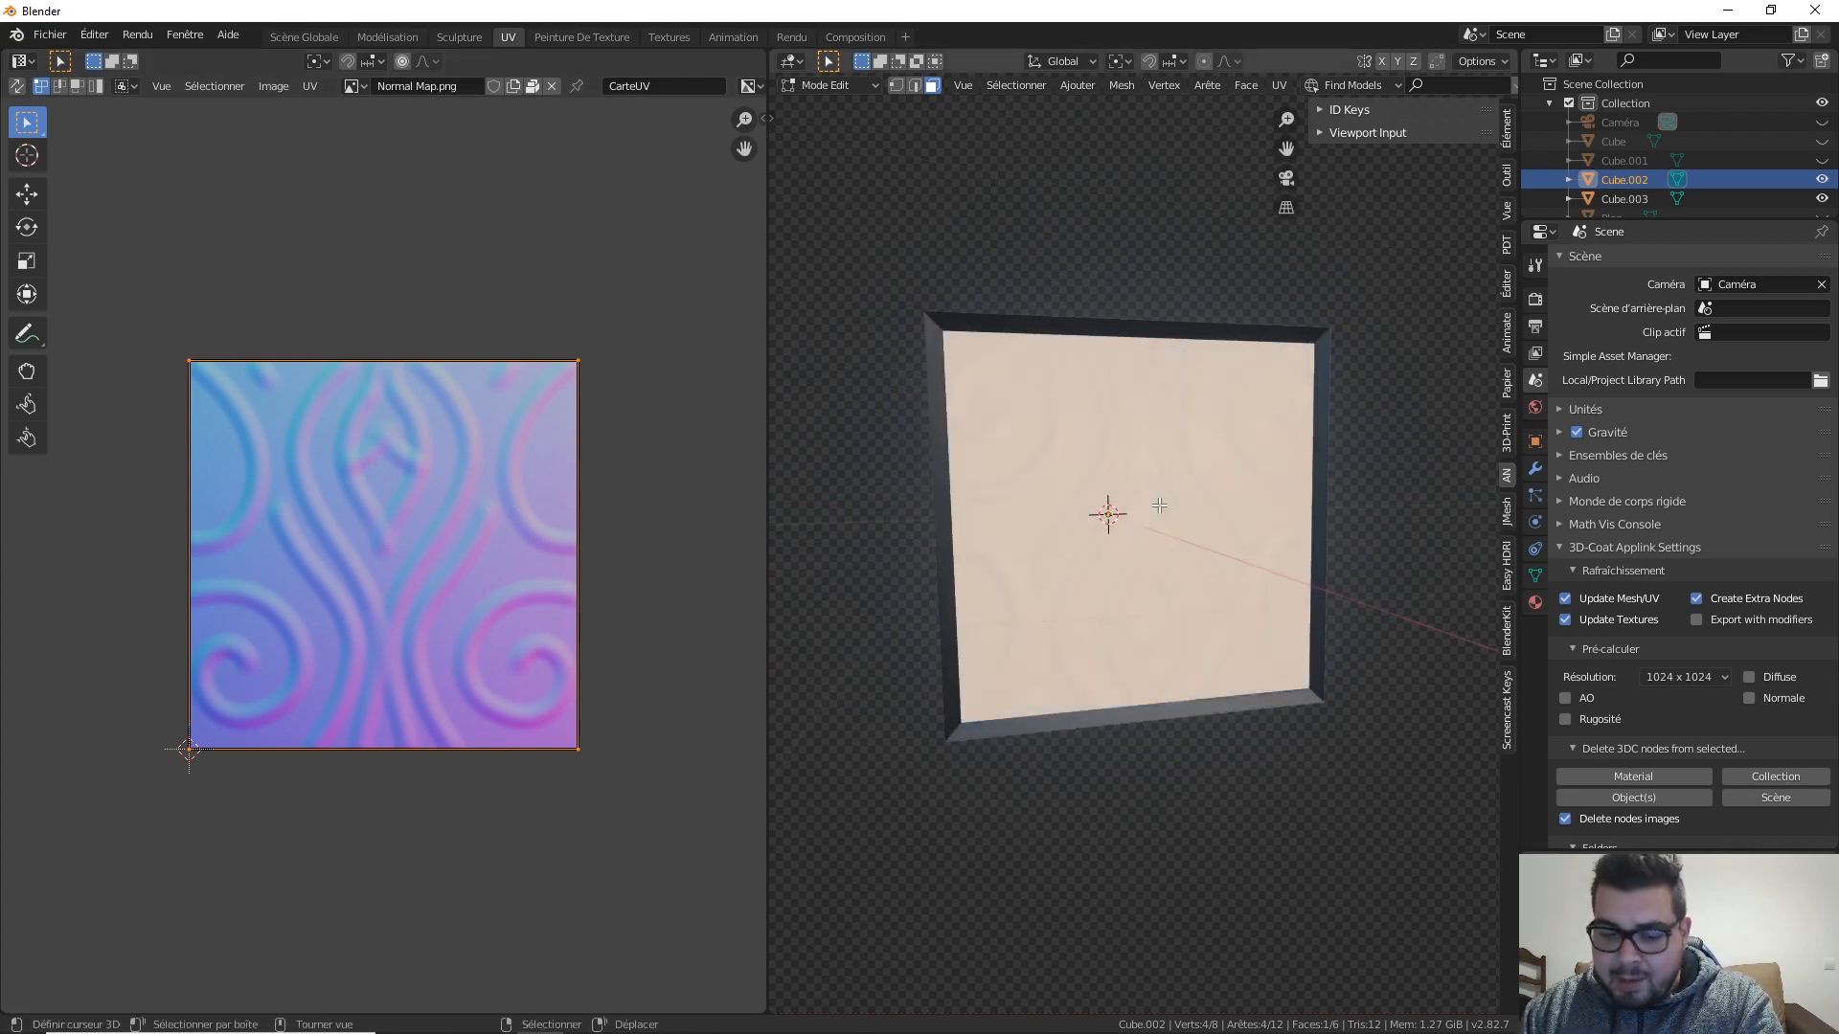
type("r180")
key("Return")
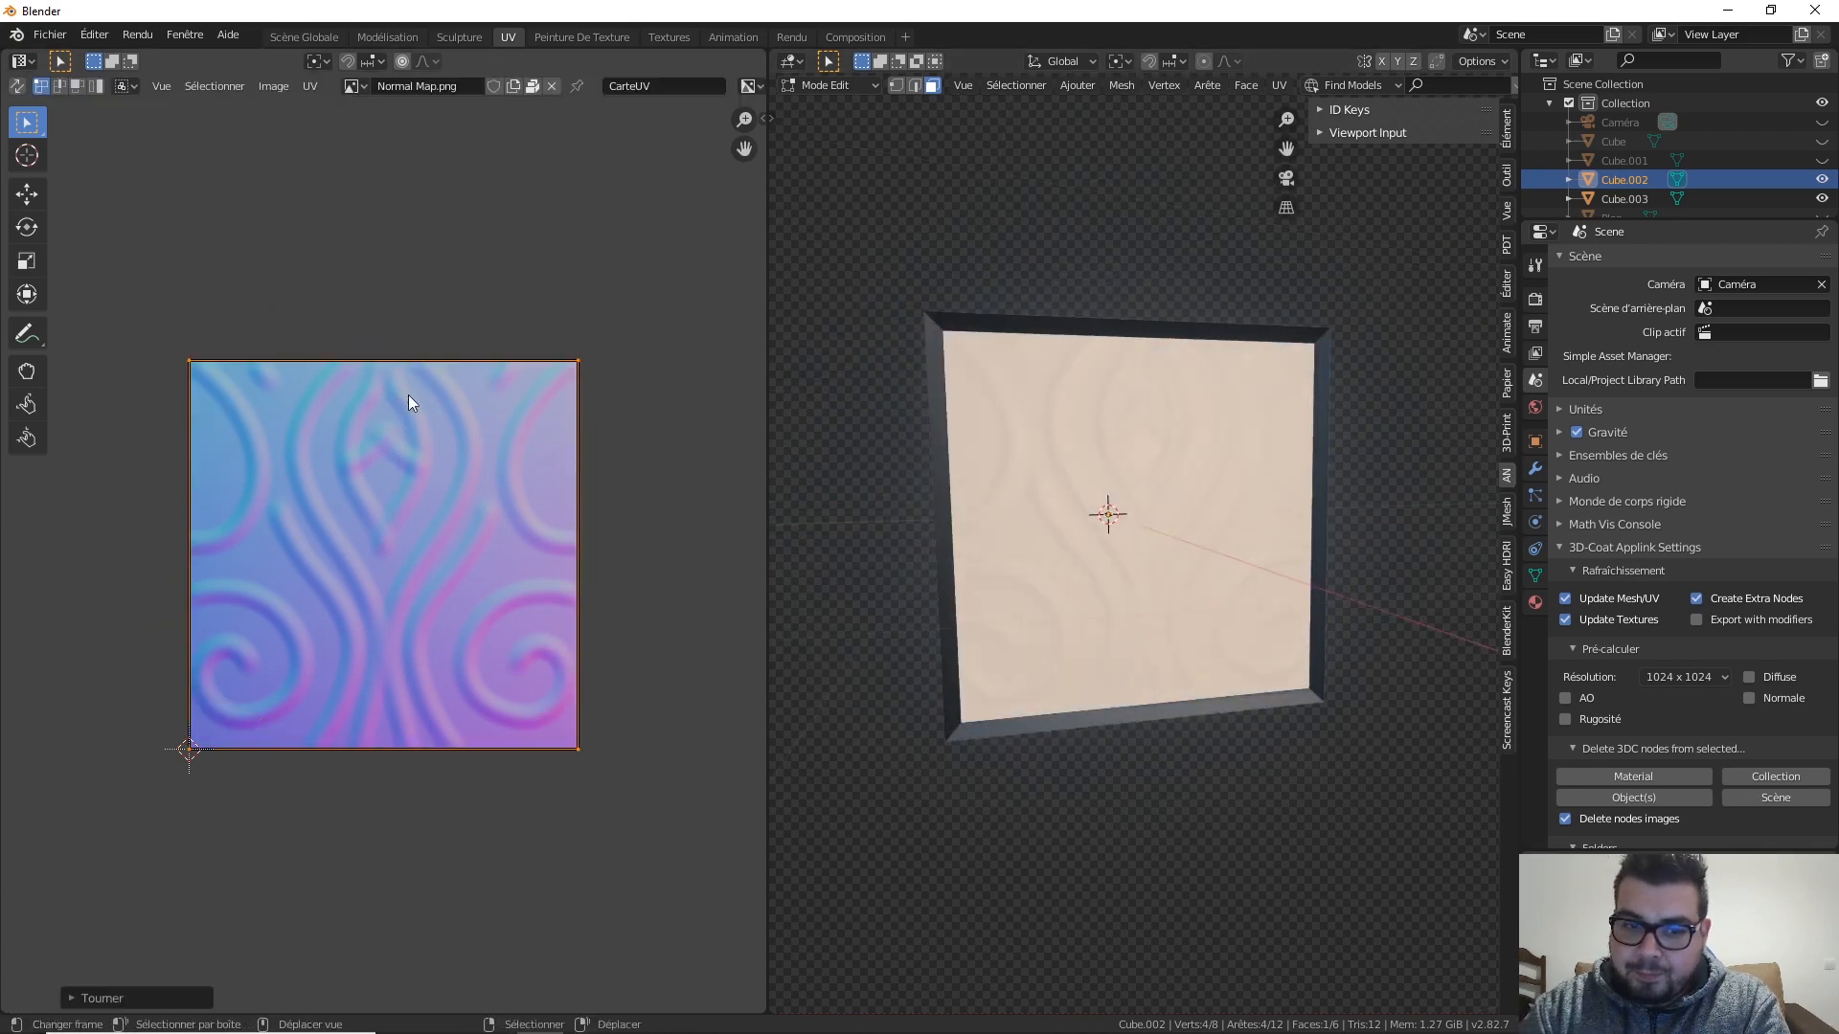
Step: Rotate the UVs of the inner cube's top face by 90°
middle_click_drag(1079, 490, 1185, 594)
type("r")
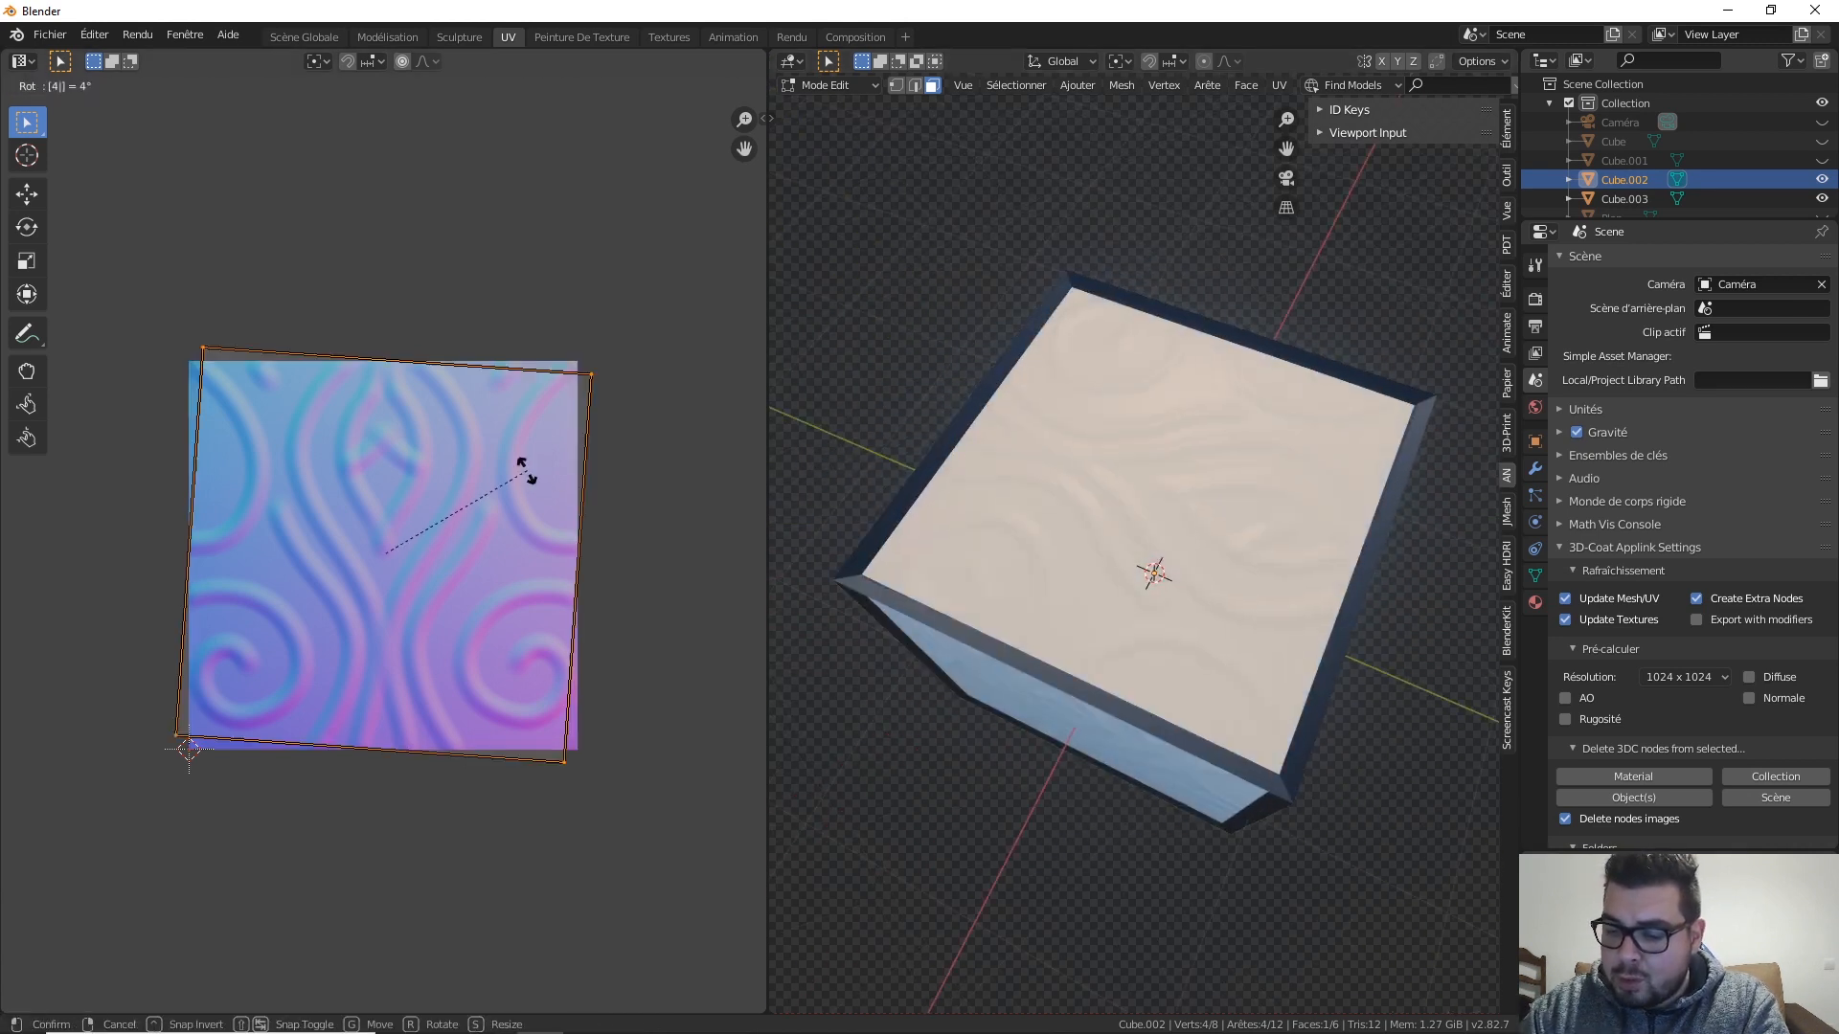
type("45")
key("BackSpace")
key("BackSpace")
type("90")
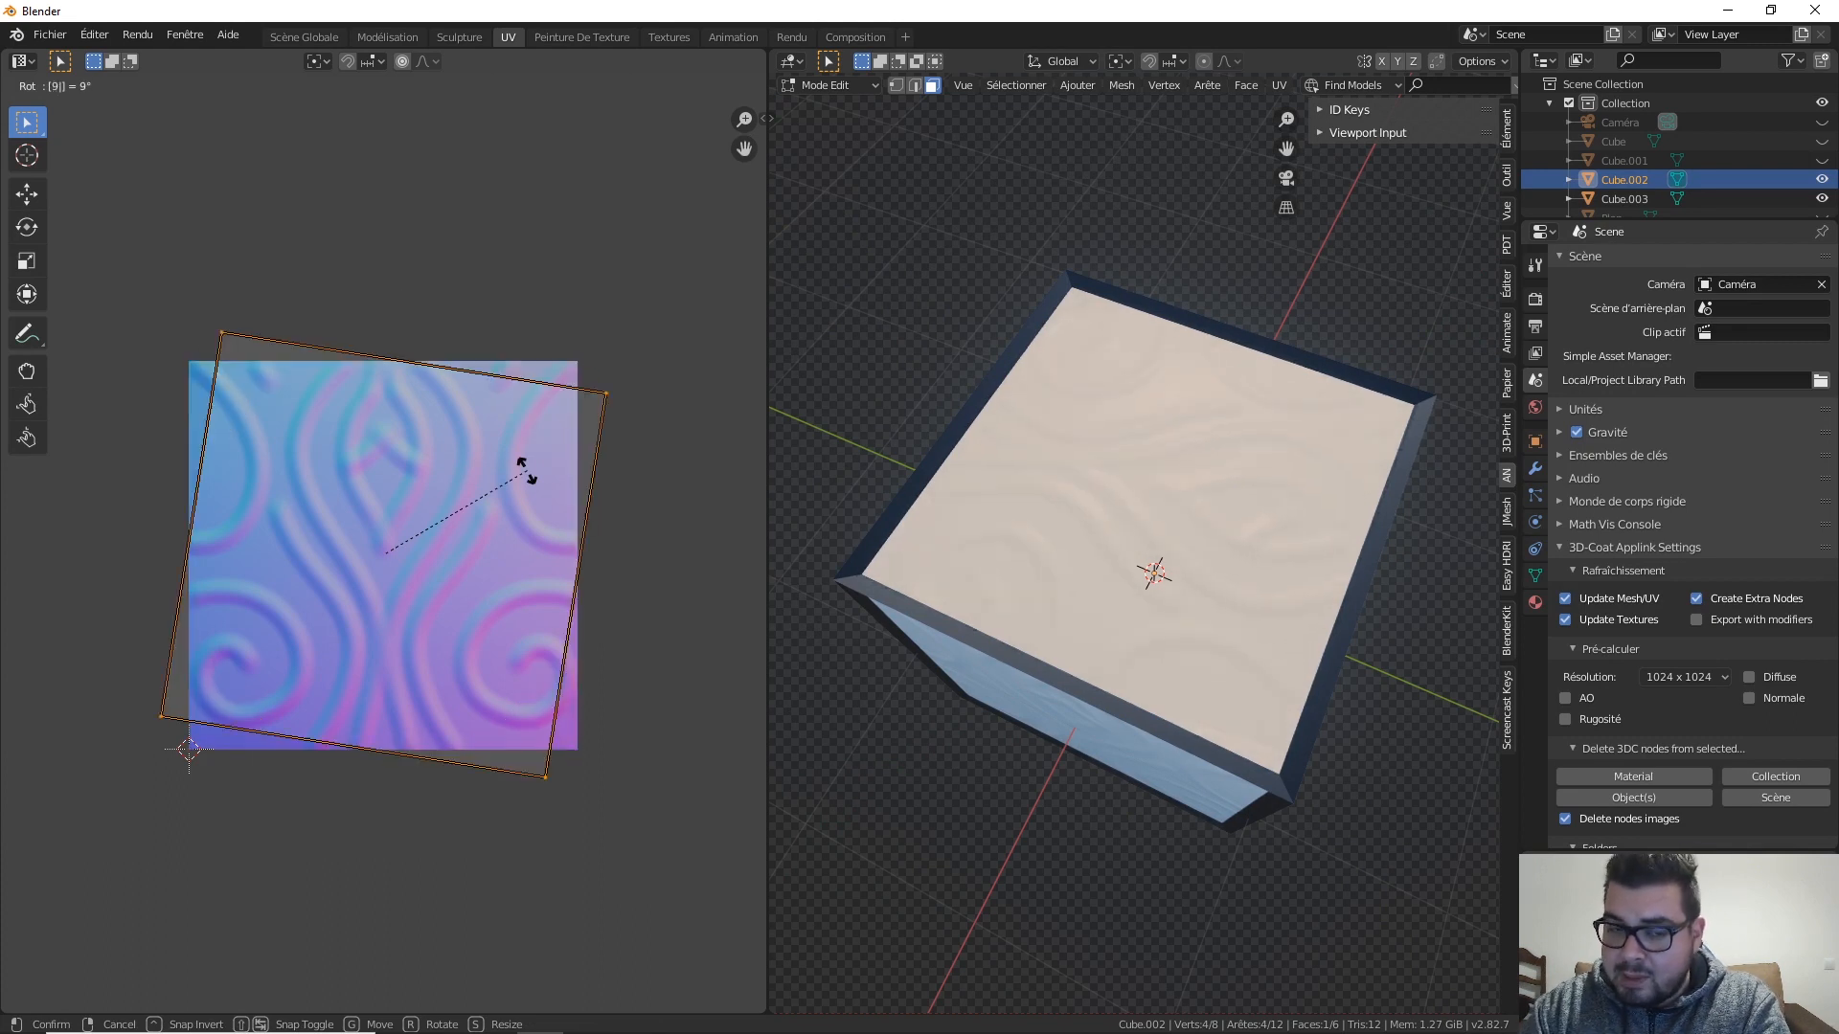
key("Return")
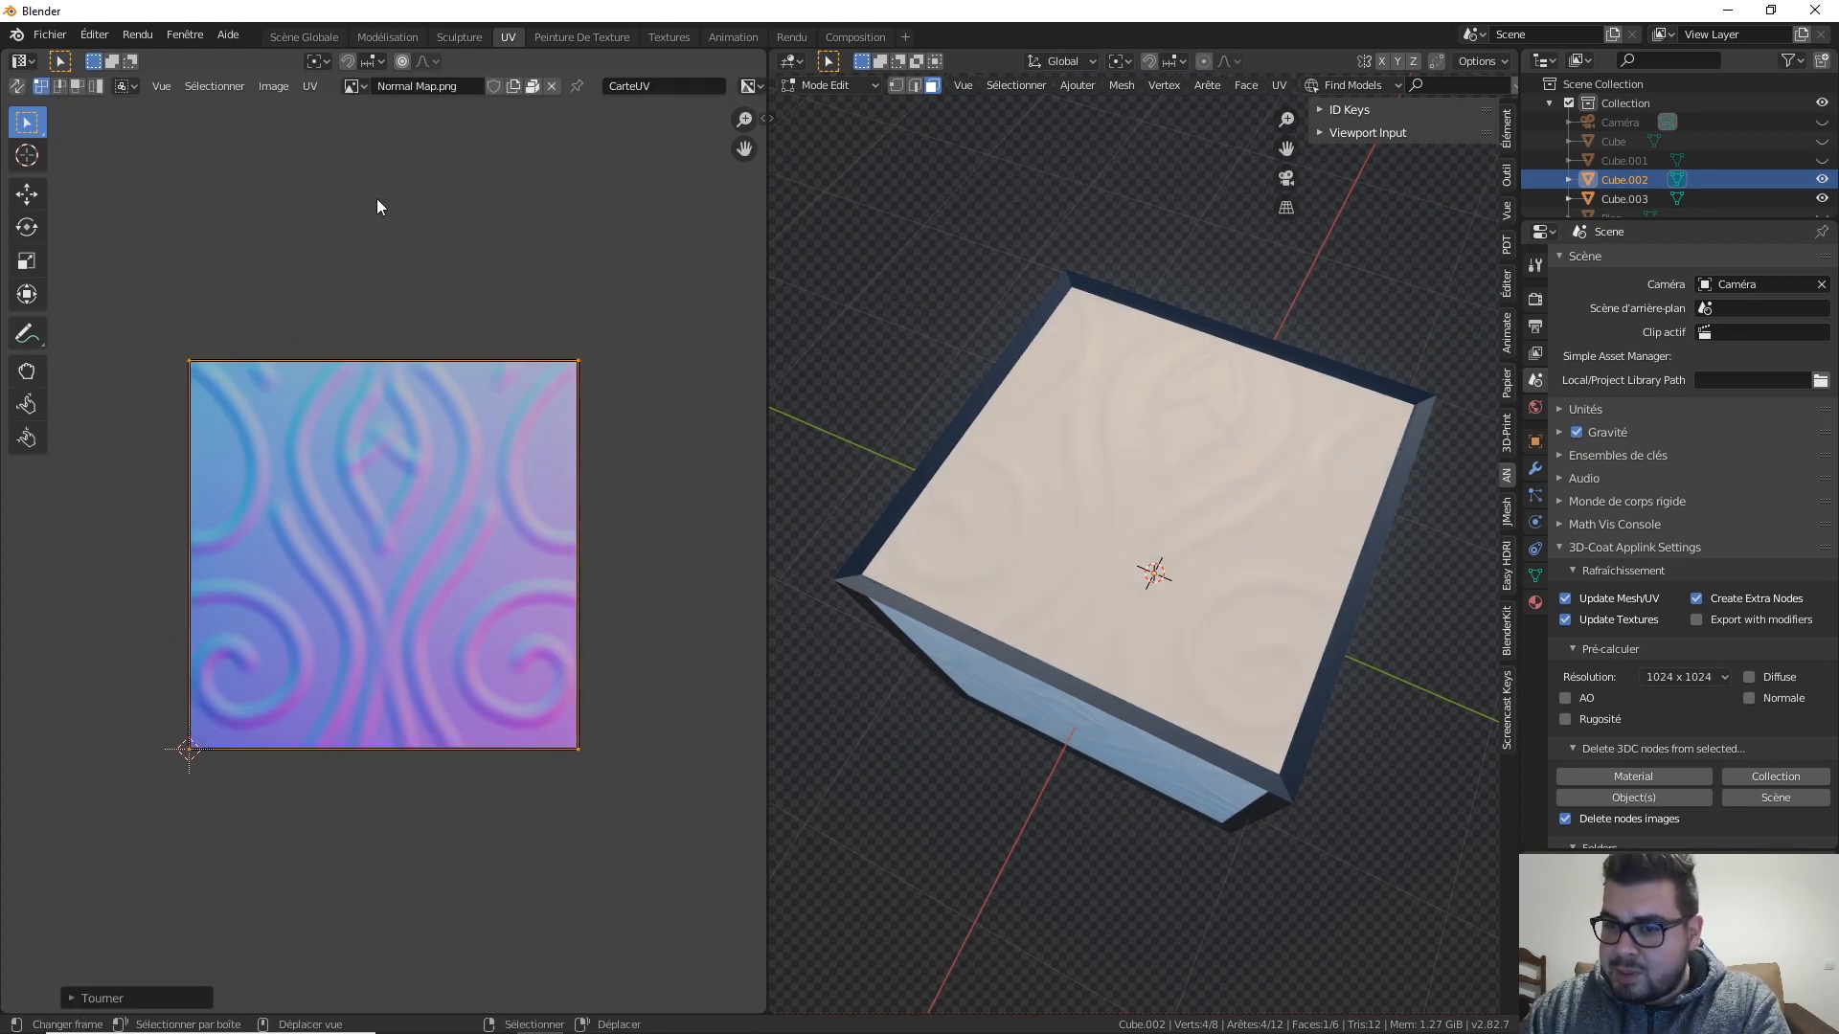
Step: Rotate the UVs of the inner cube's bottom face by 90° and return to Object mode
middle_click_drag(1121, 402, 1126, 143)
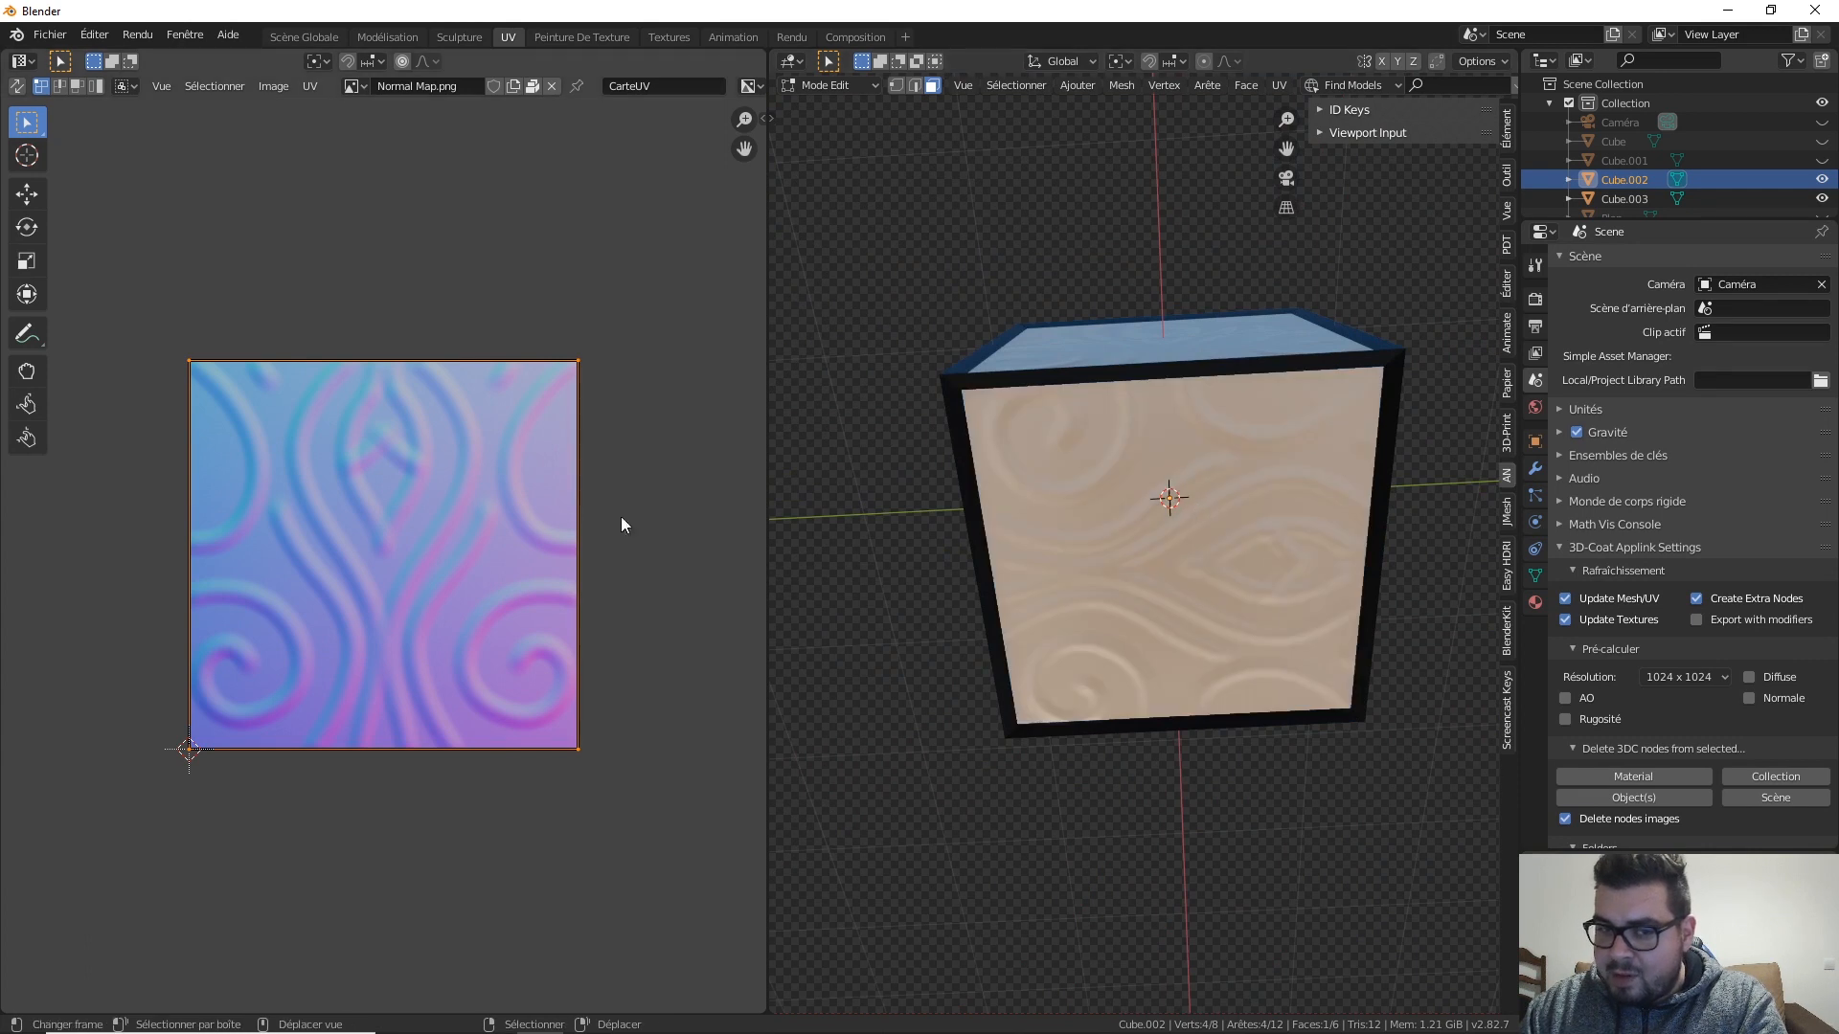
type("r90")
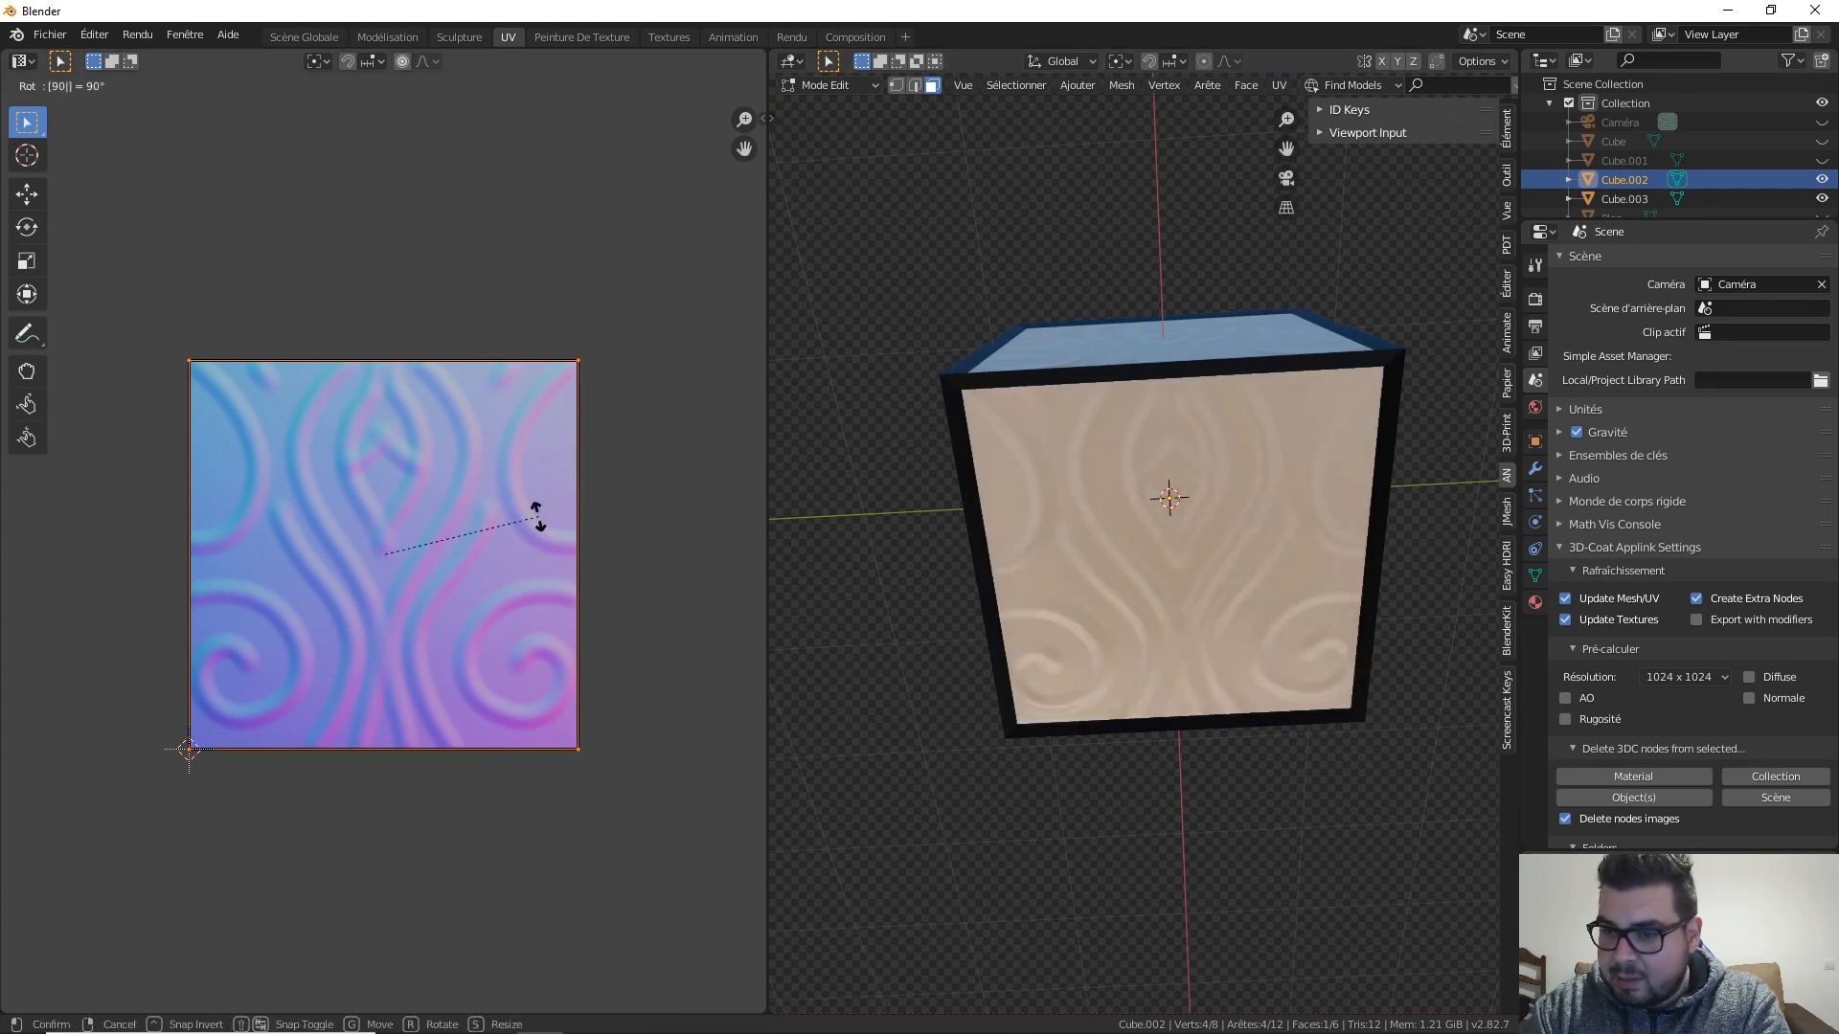
key("Return")
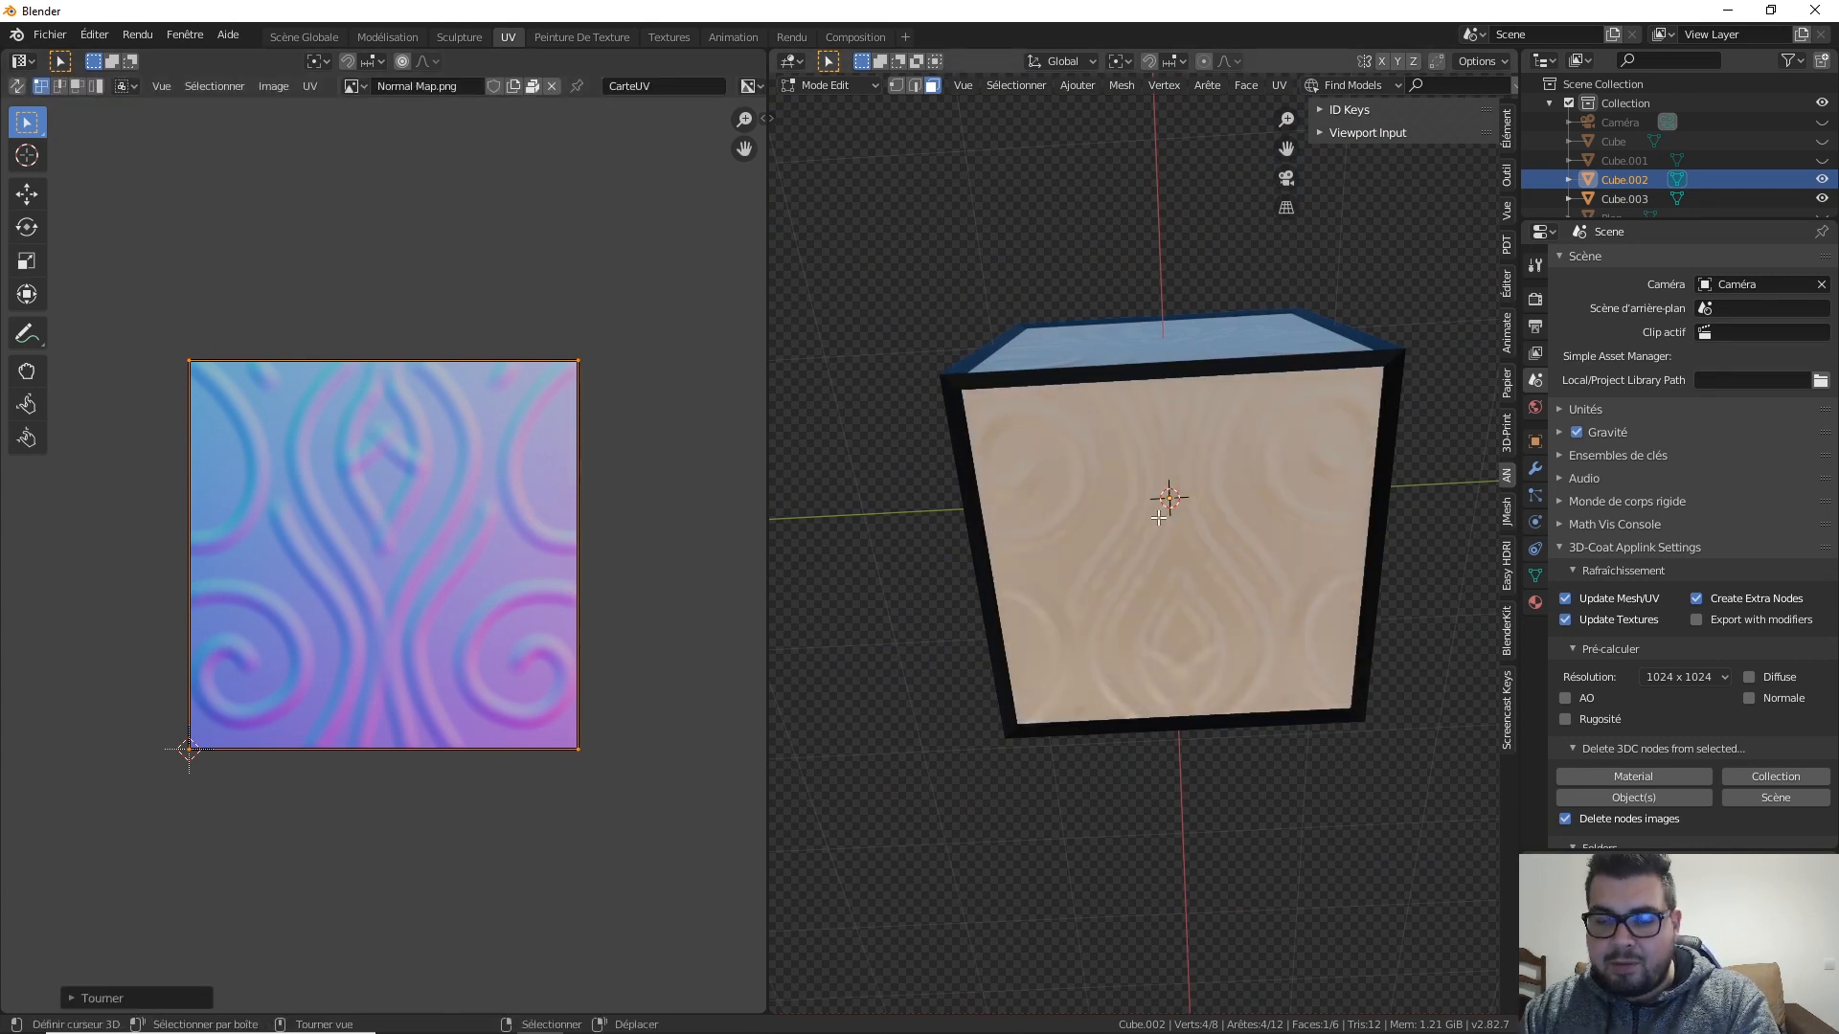
key("Tab")
Step: Open the Textures workspace and examine the relief on the cube's front side together with the material's normal map nodes
middle_click_drag(1146, 168, 1216, 439)
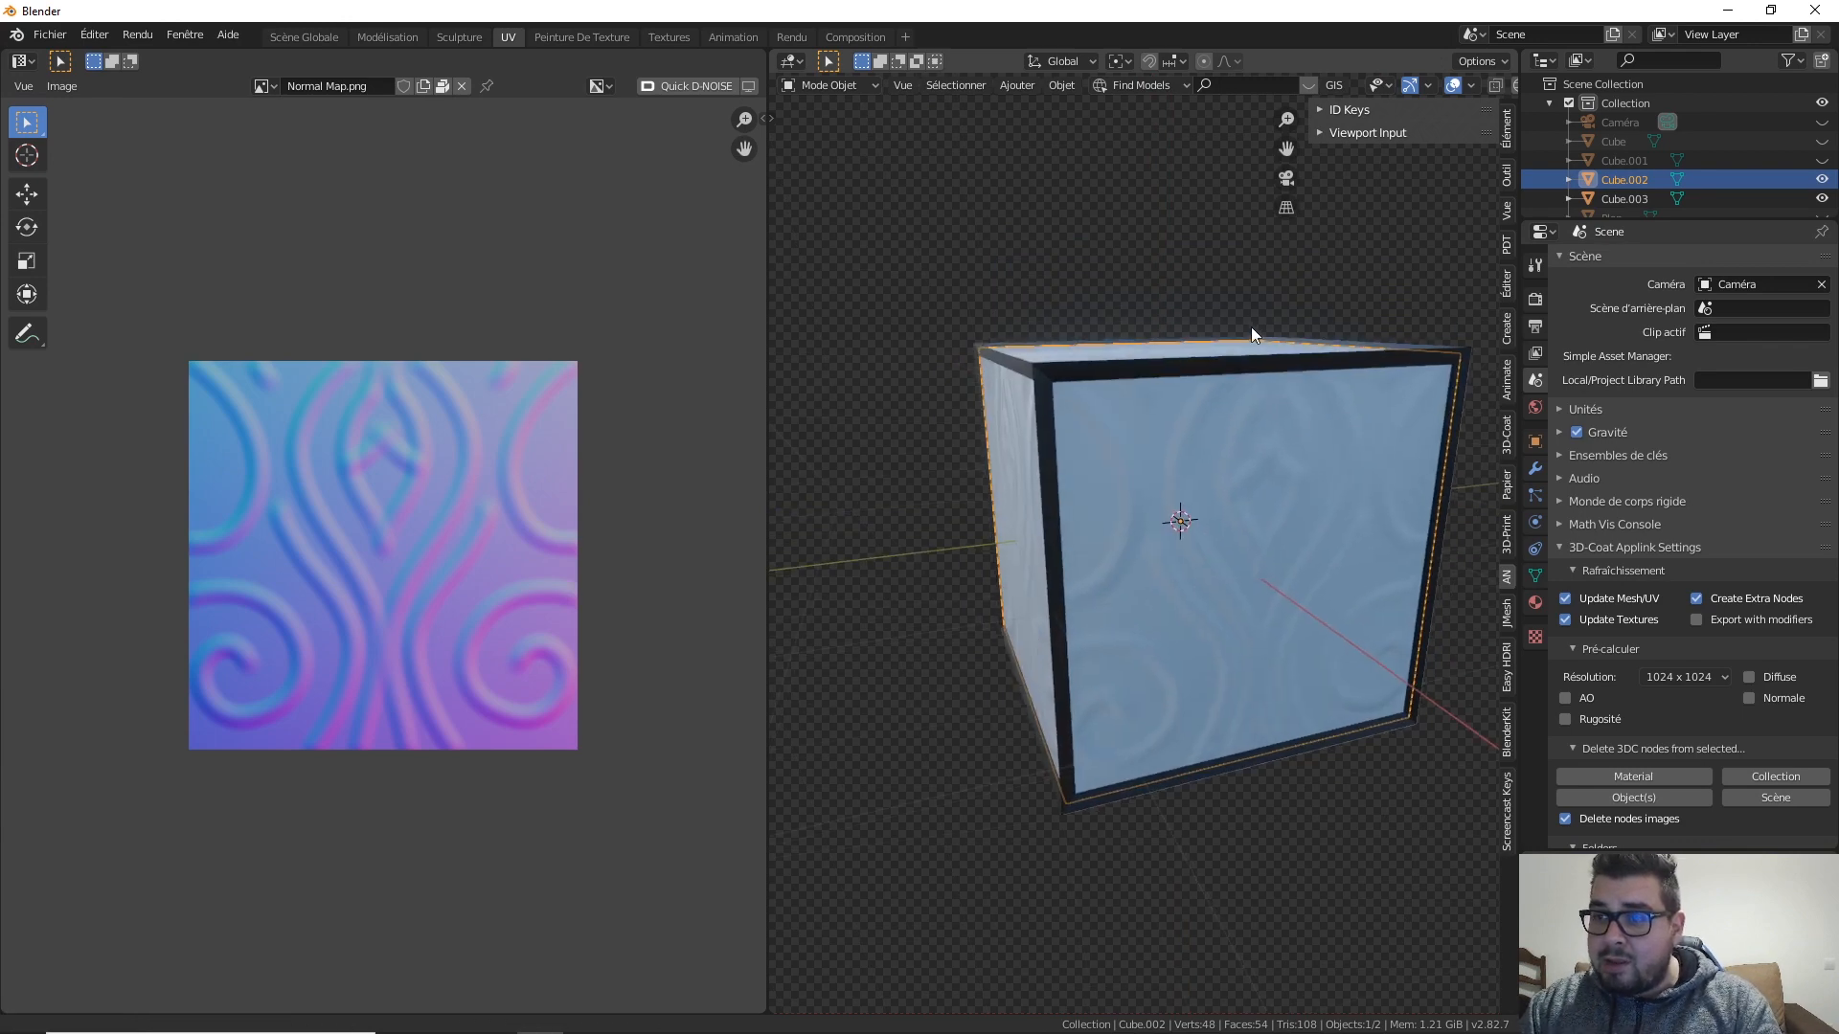
key("KP_1")
left_click(668, 37)
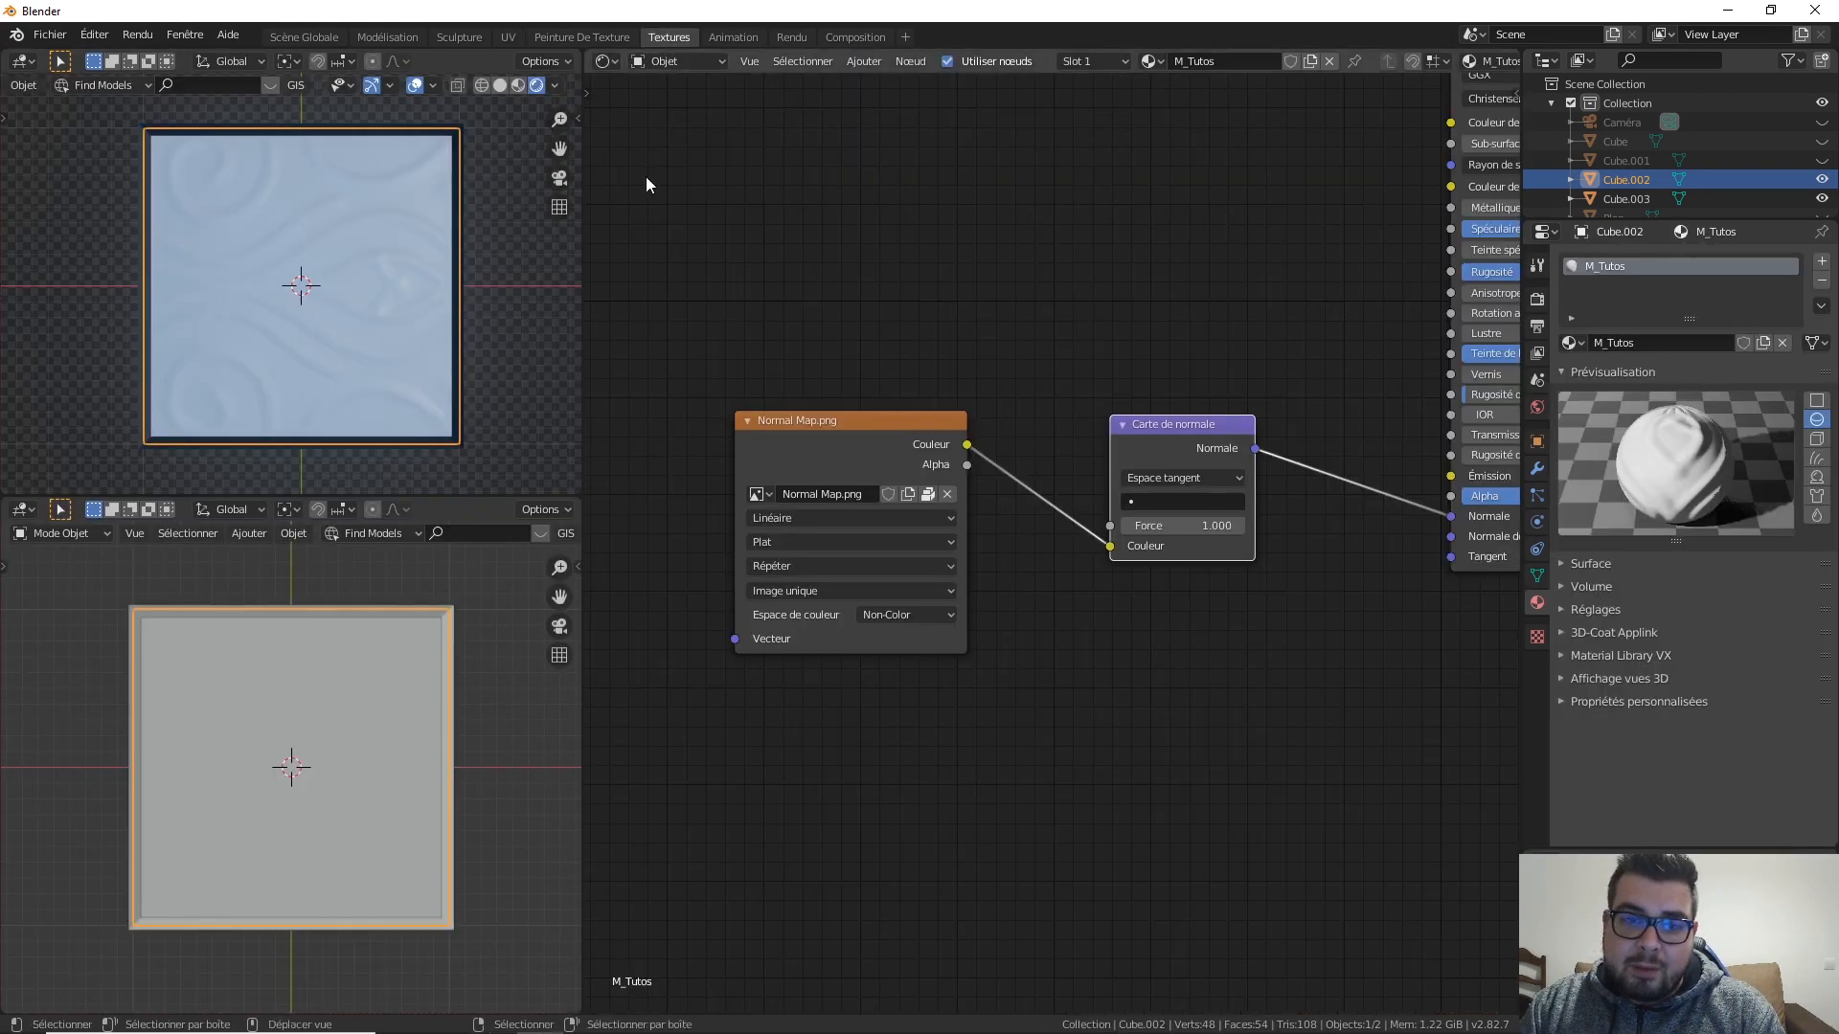
middle_click_drag(364, 306, 383, 154)
scroll(308, 247, "up", 3)
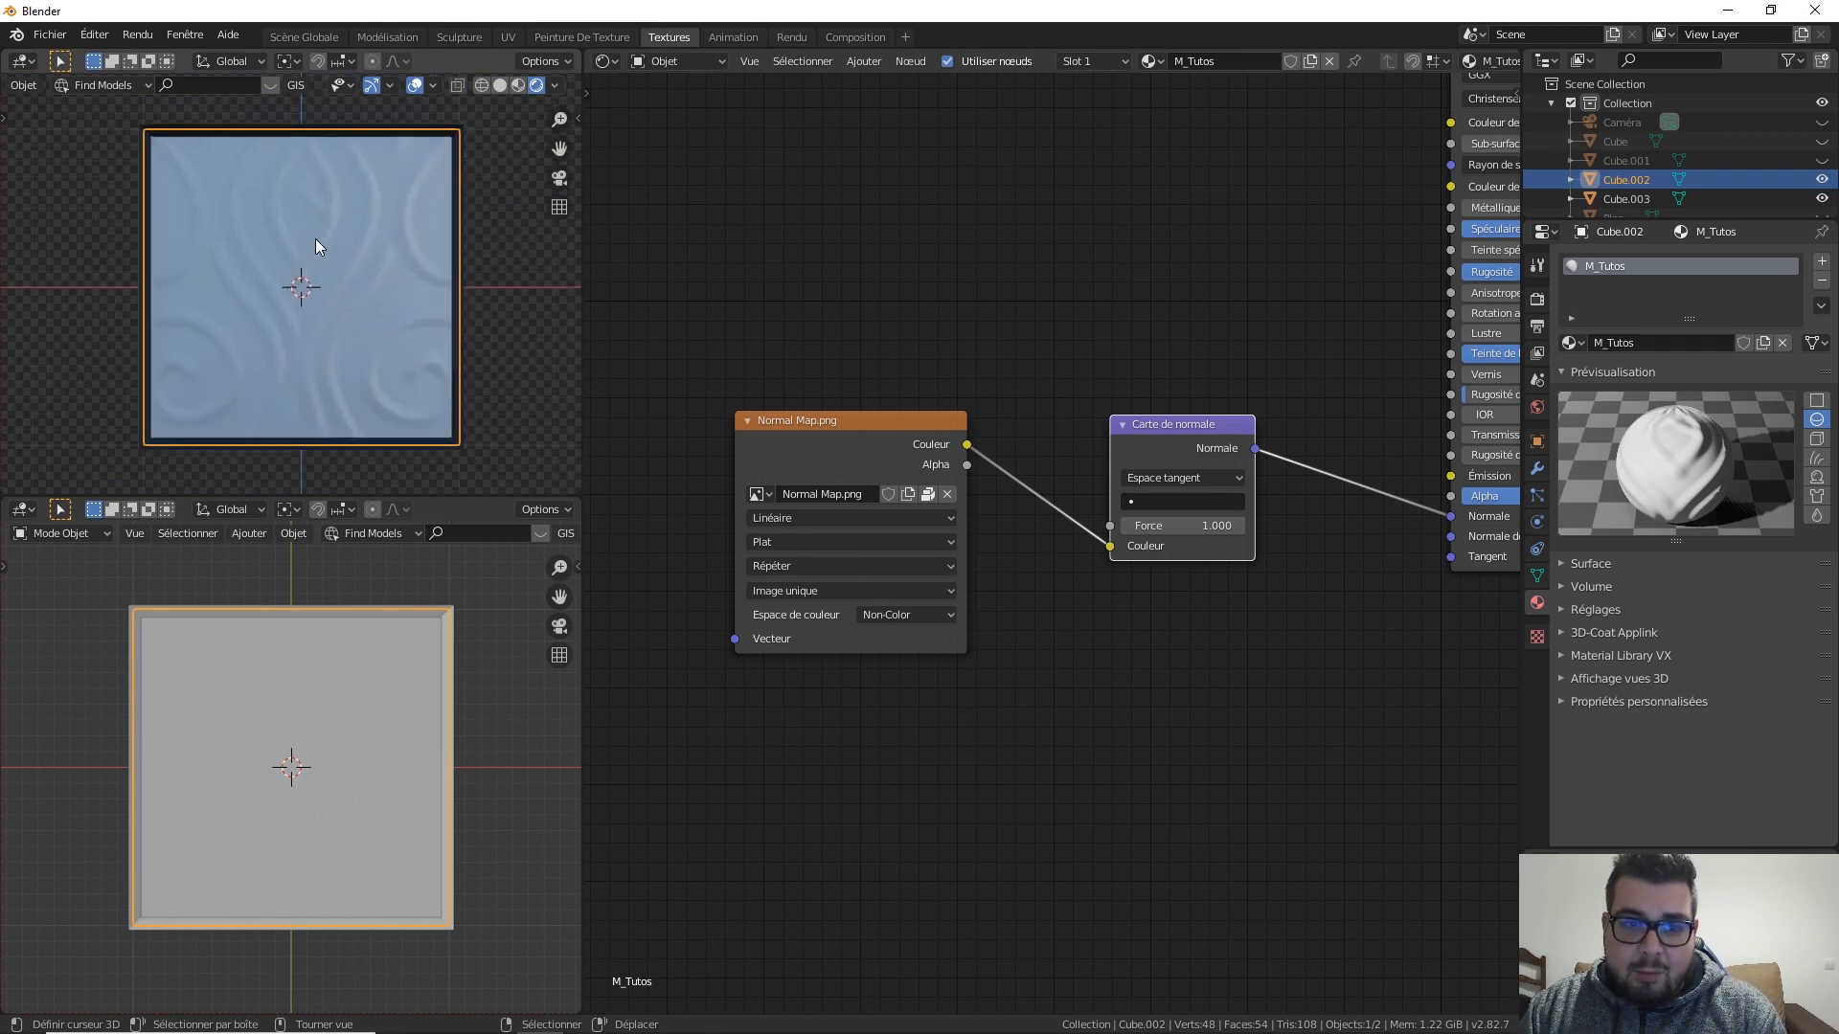
scroll(315, 239, "up", 1)
middle_click_drag(318, 233, 289, 234, "shift")
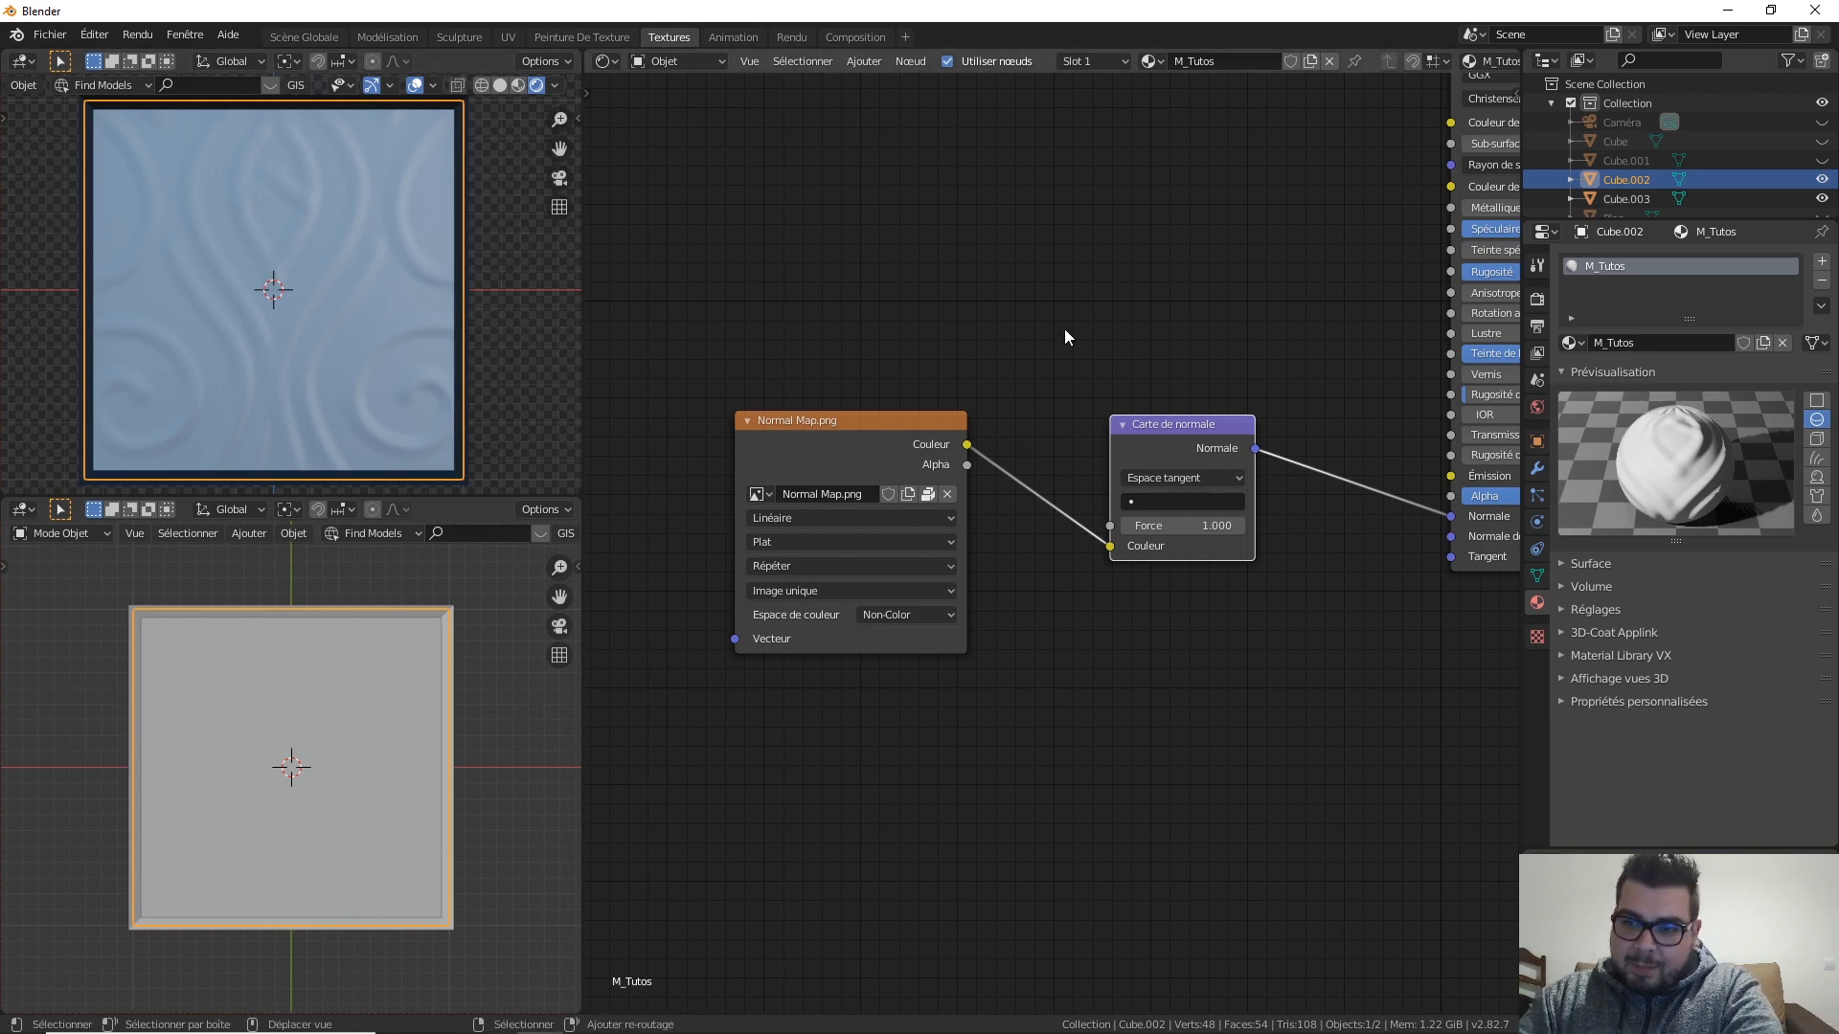
middle_click_drag(1065, 330, 980, 392)
scroll(979, 392, "down", 2)
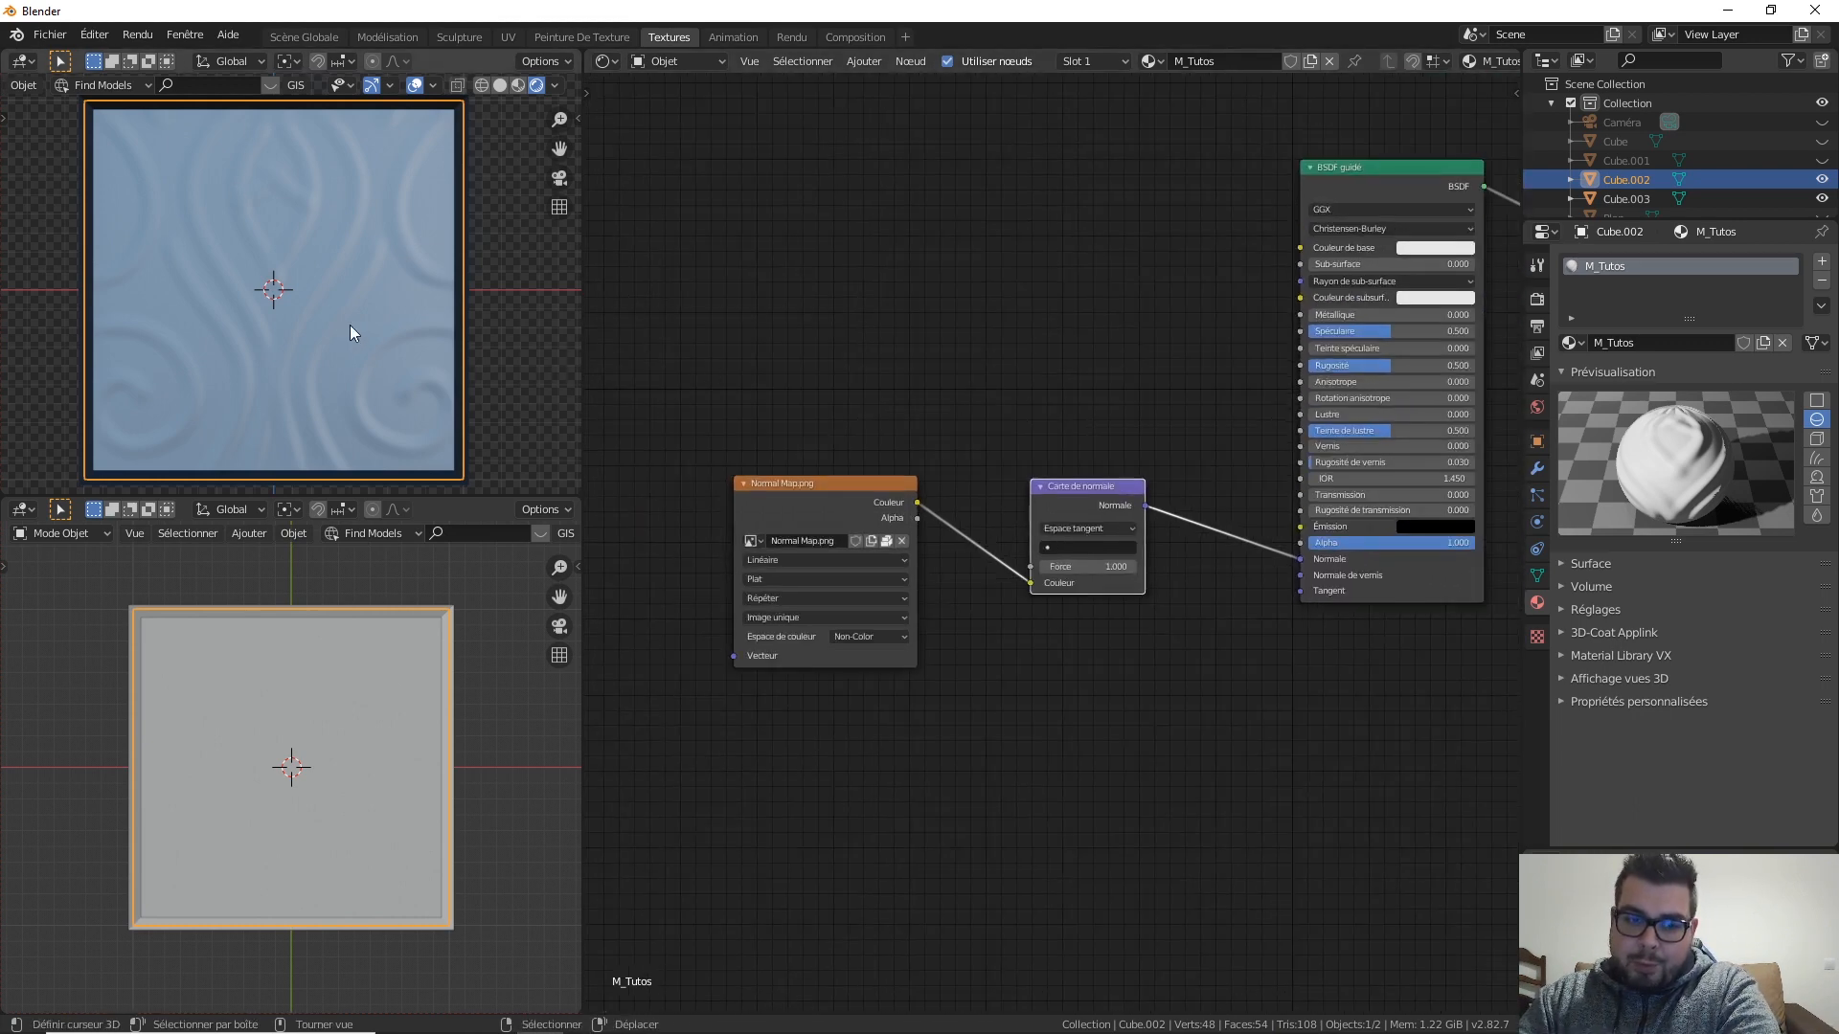
Step: Switch the Textures workspace's lower 3D viewport to rendered shading and inspect the relief at an angle
middle_click_drag(519, 540, 287, 539)
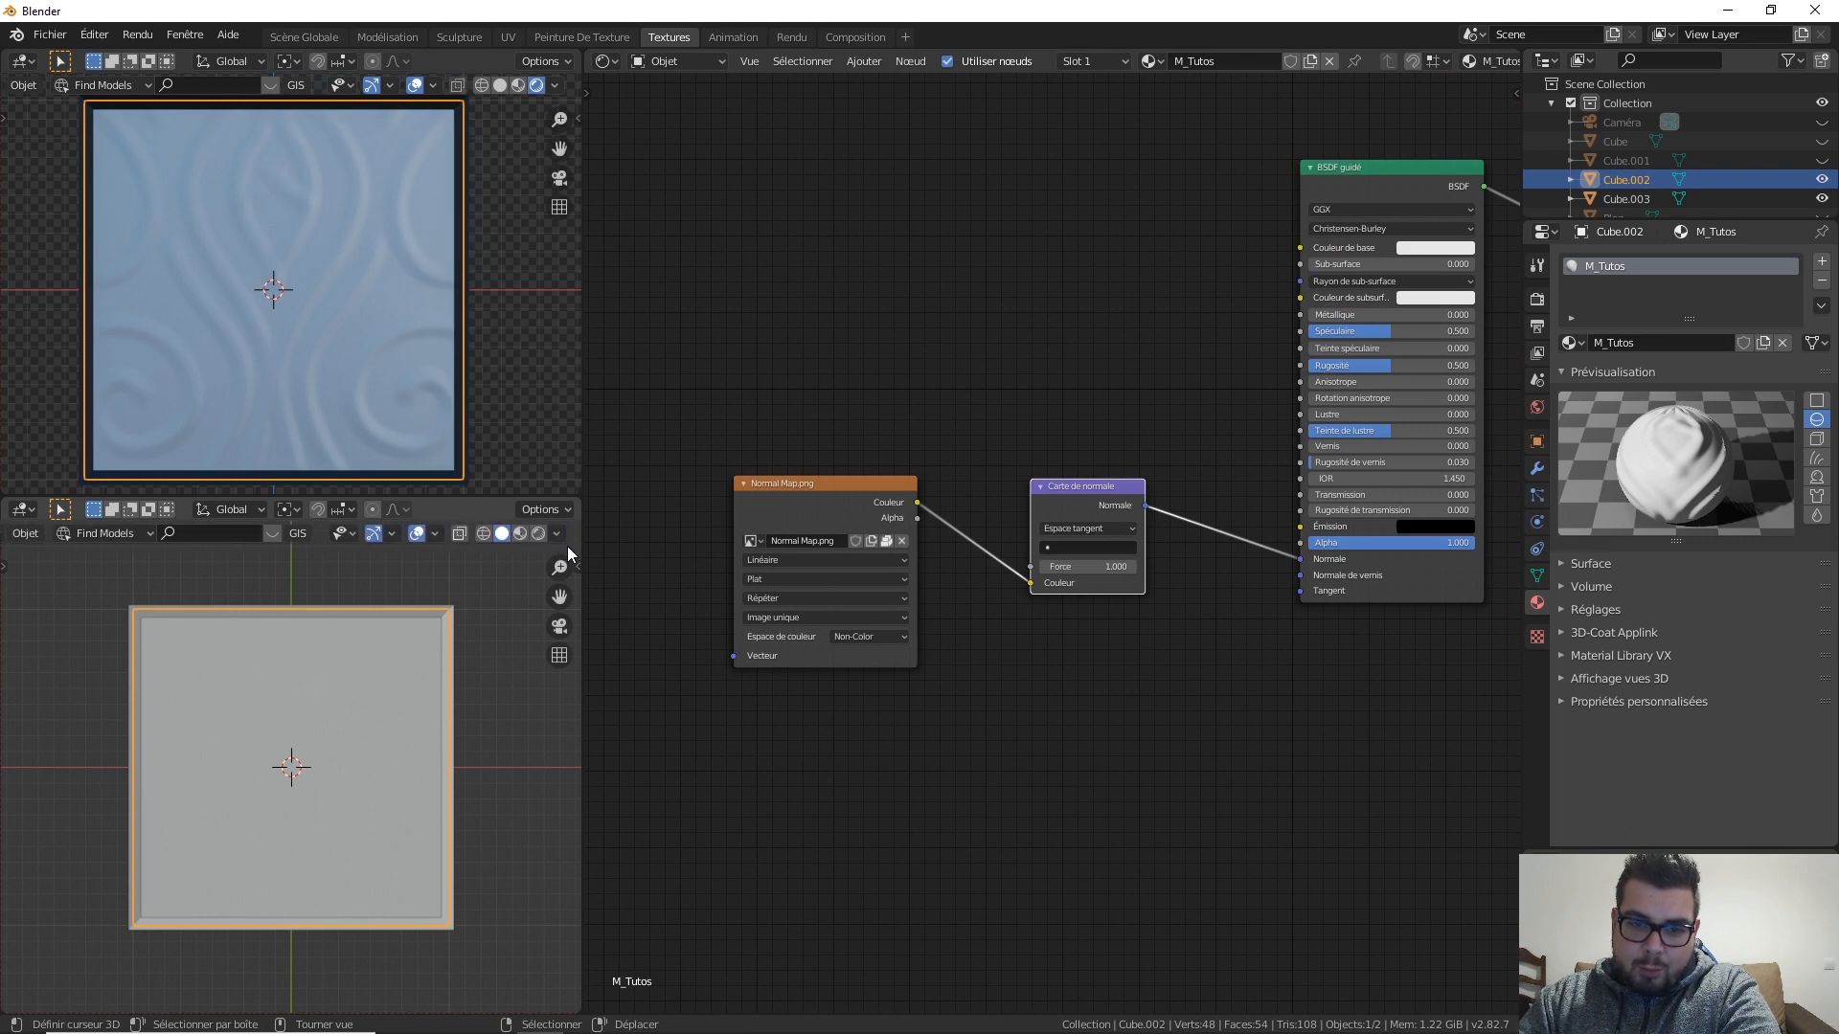
left_click(537, 534)
mouse_move(465, 619)
middle_mouse_down()
mouse_move(400, 676)
mouse_move(391, 620)
mouse_move(360, 664)
mouse_move(460, 647)
mouse_move(399, 647)
middle_mouse_up()
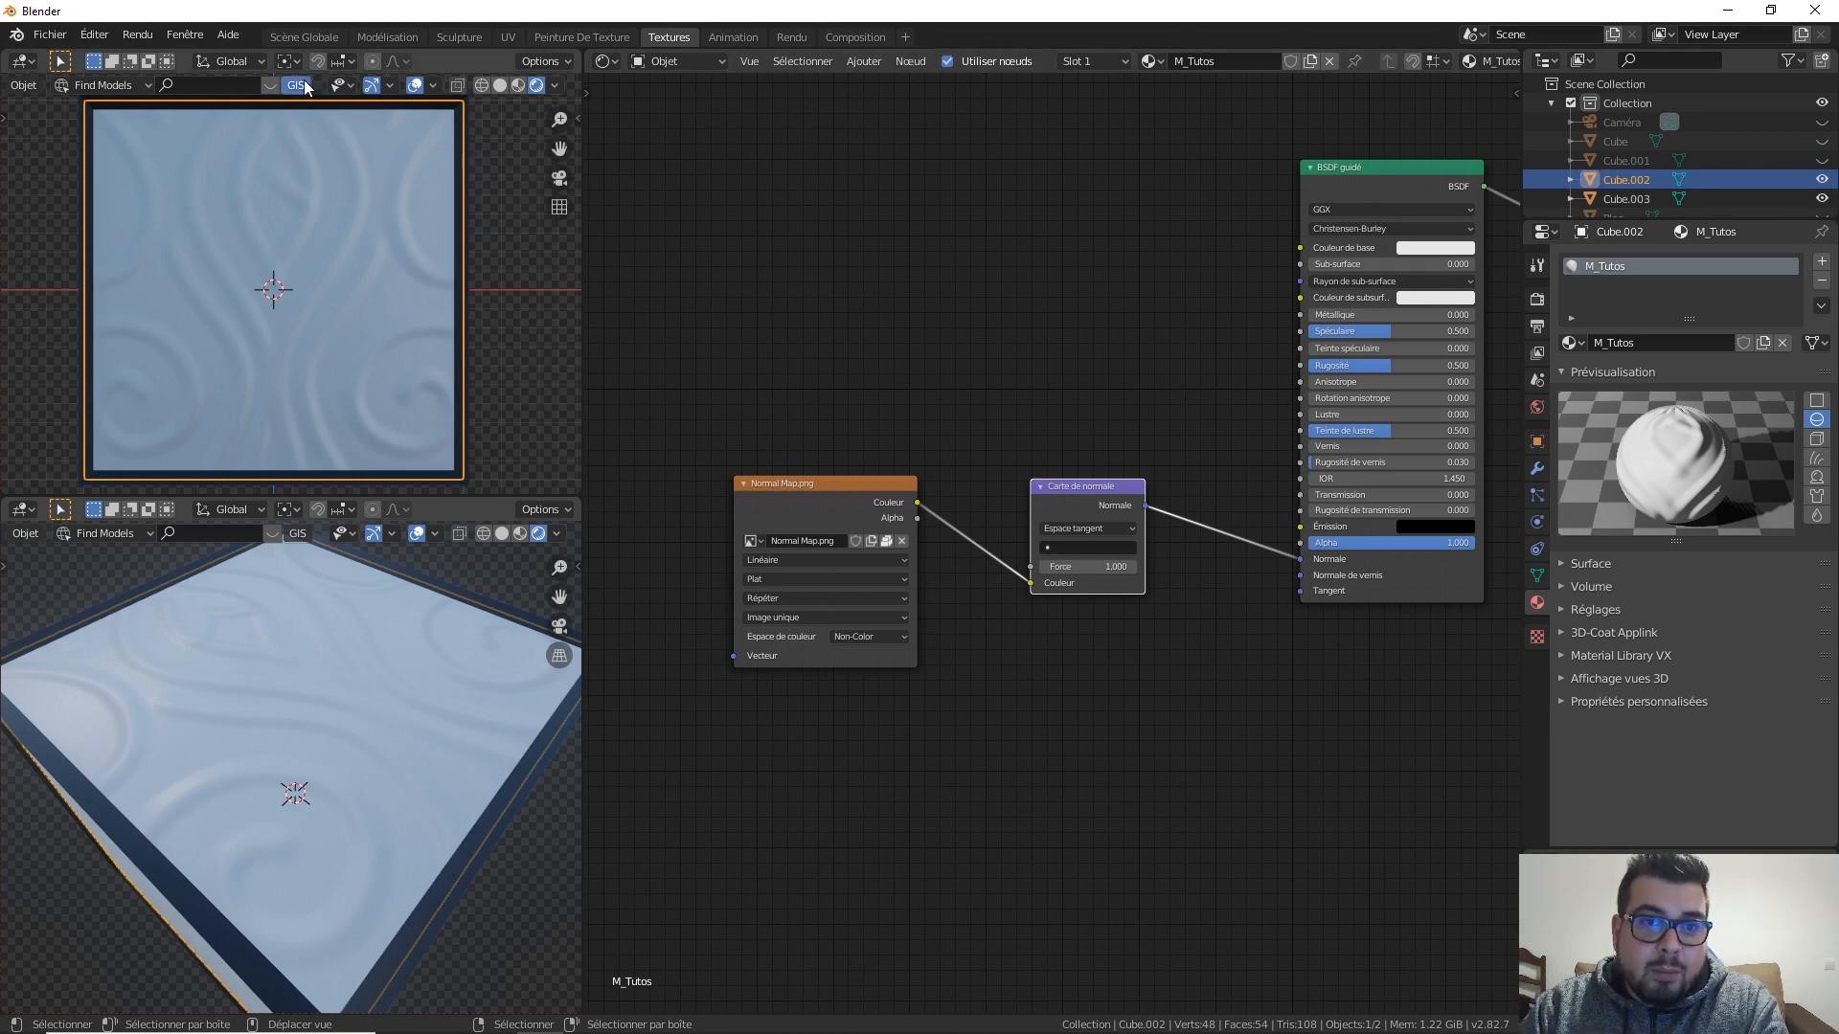
Step: In the Scène Globale workspace, hide Cube.002 and Cube.003, show Plan, and view it from above
left_click(327, 42)
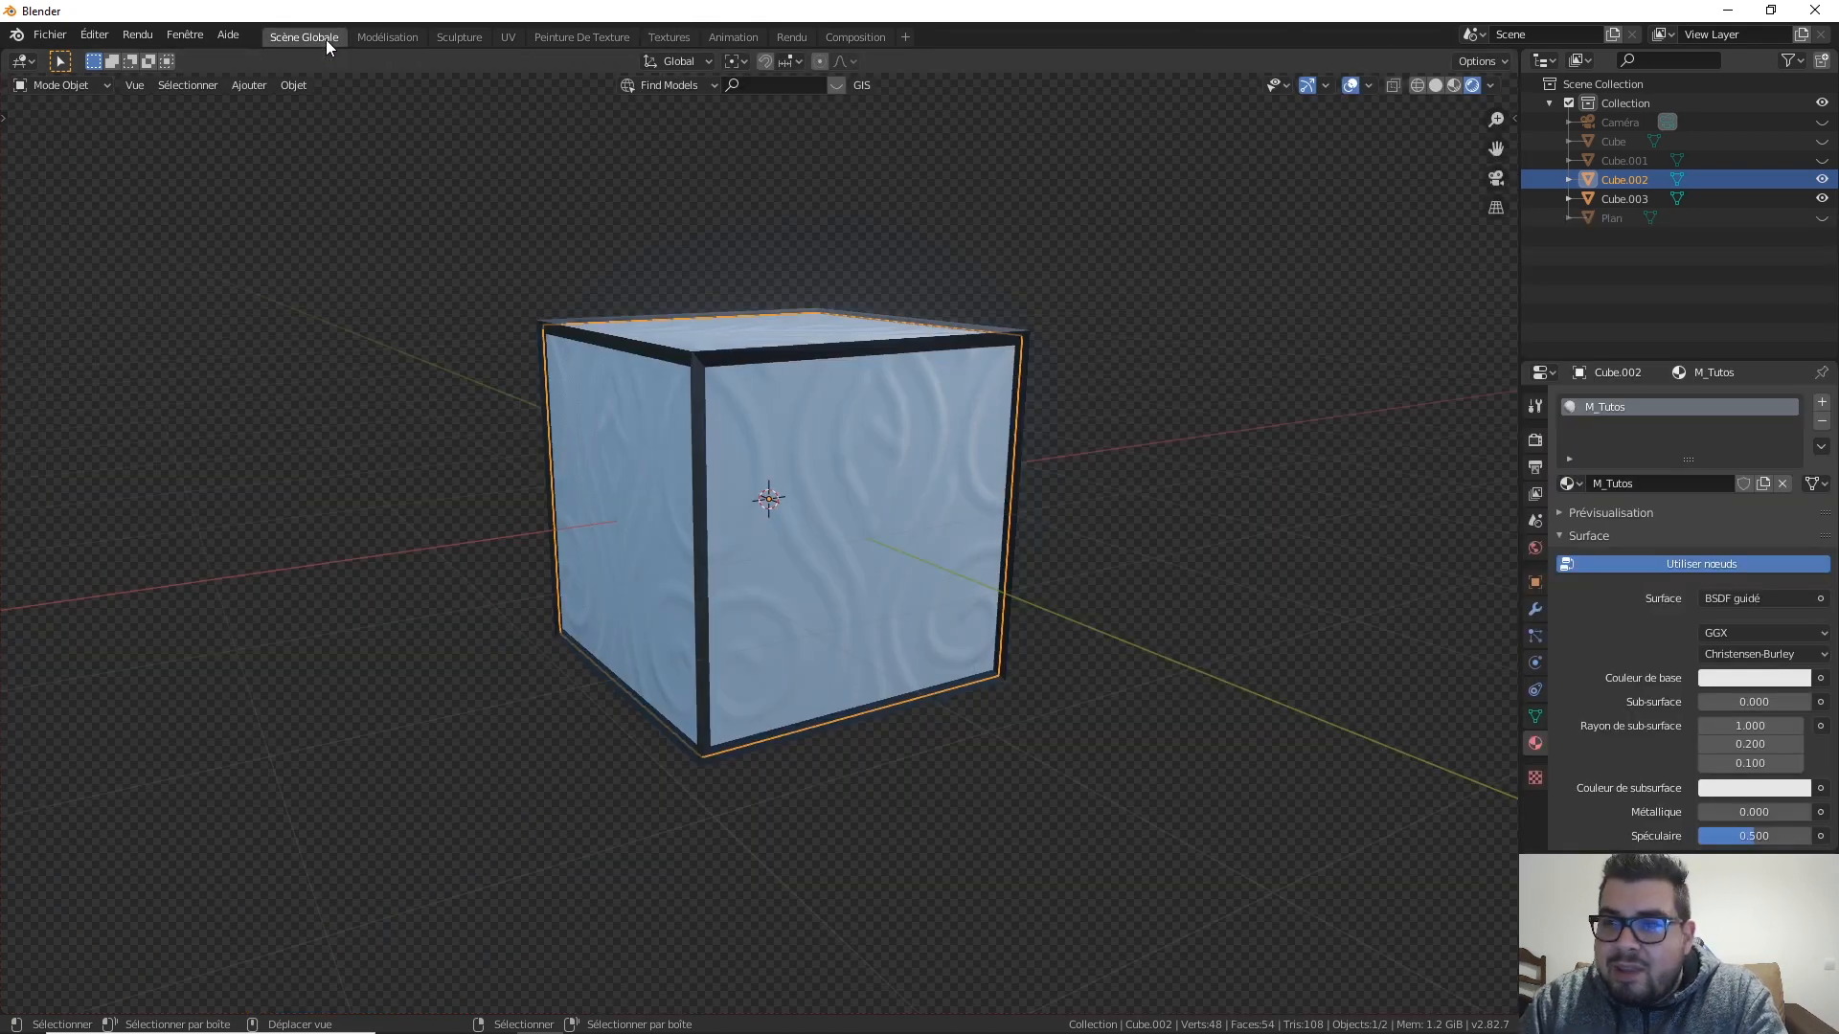
left_click(1823, 180)
left_click(1823, 199)
left_click(1823, 217)
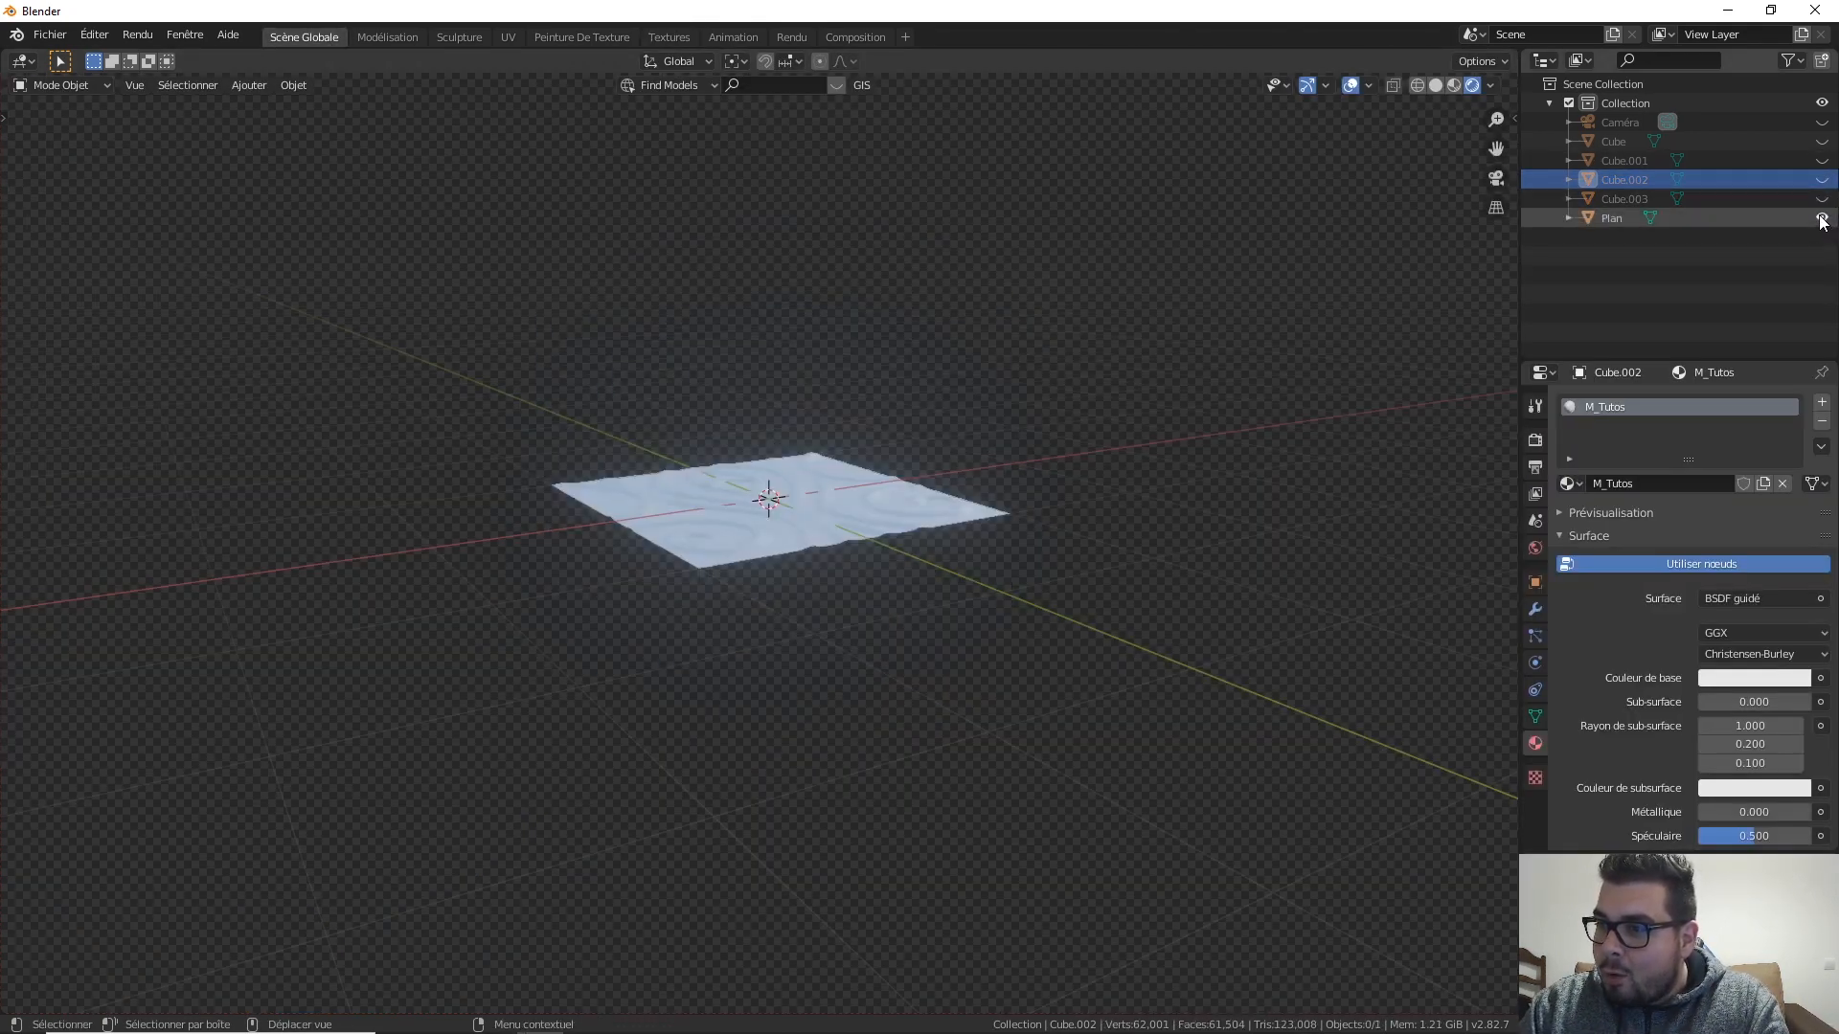
key("KP_7")
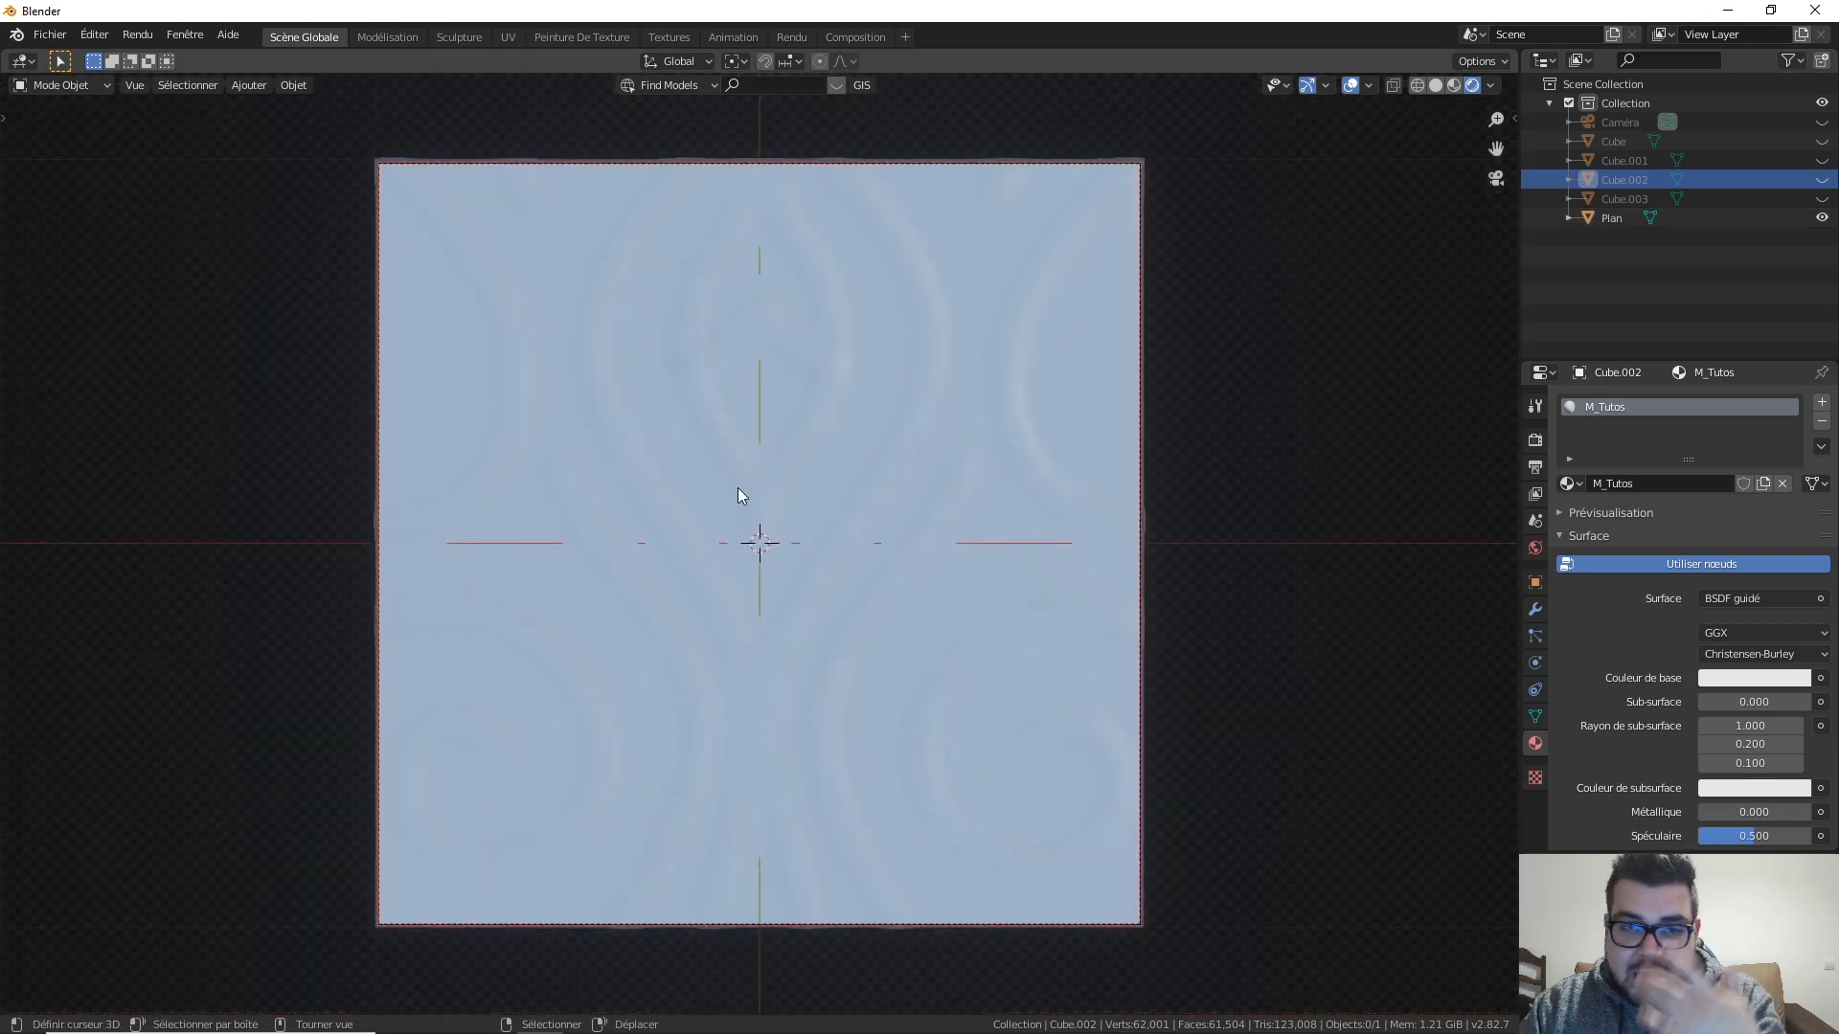
Step: Select the relief plane and switch the 3D viewport to solid shading
left_click(1491, 86)
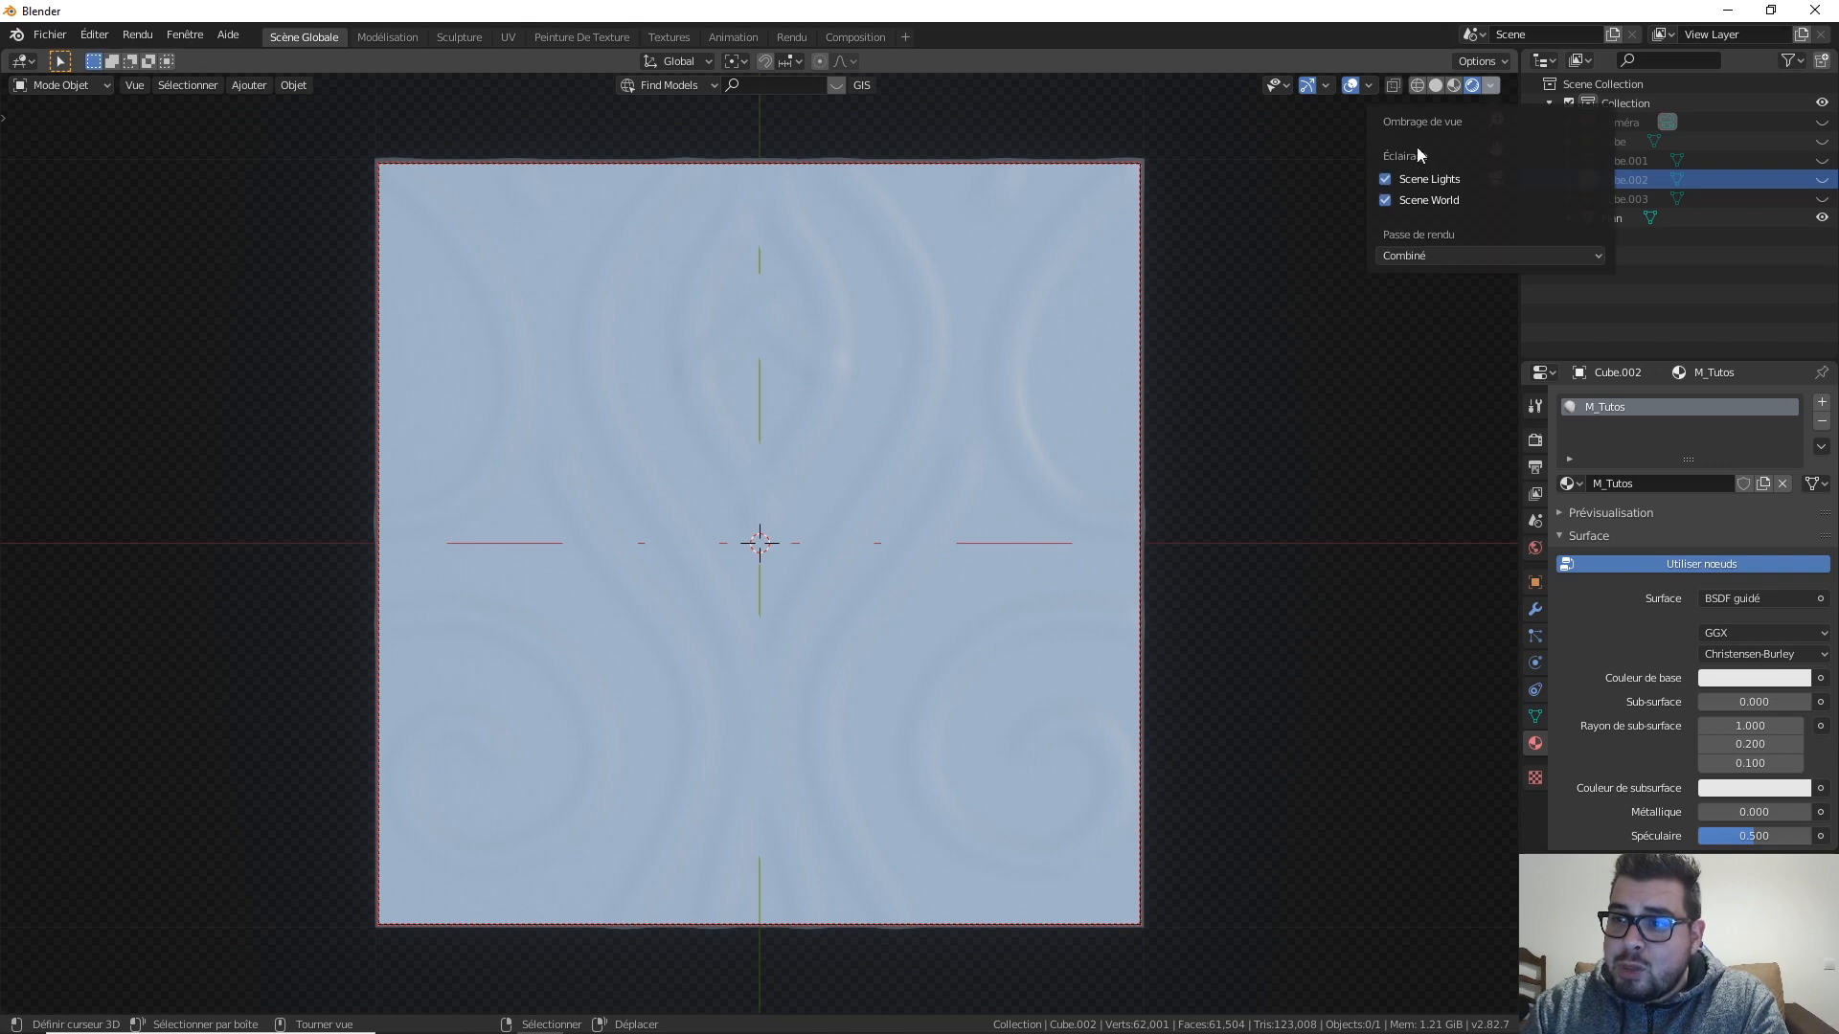
left_click(968, 289)
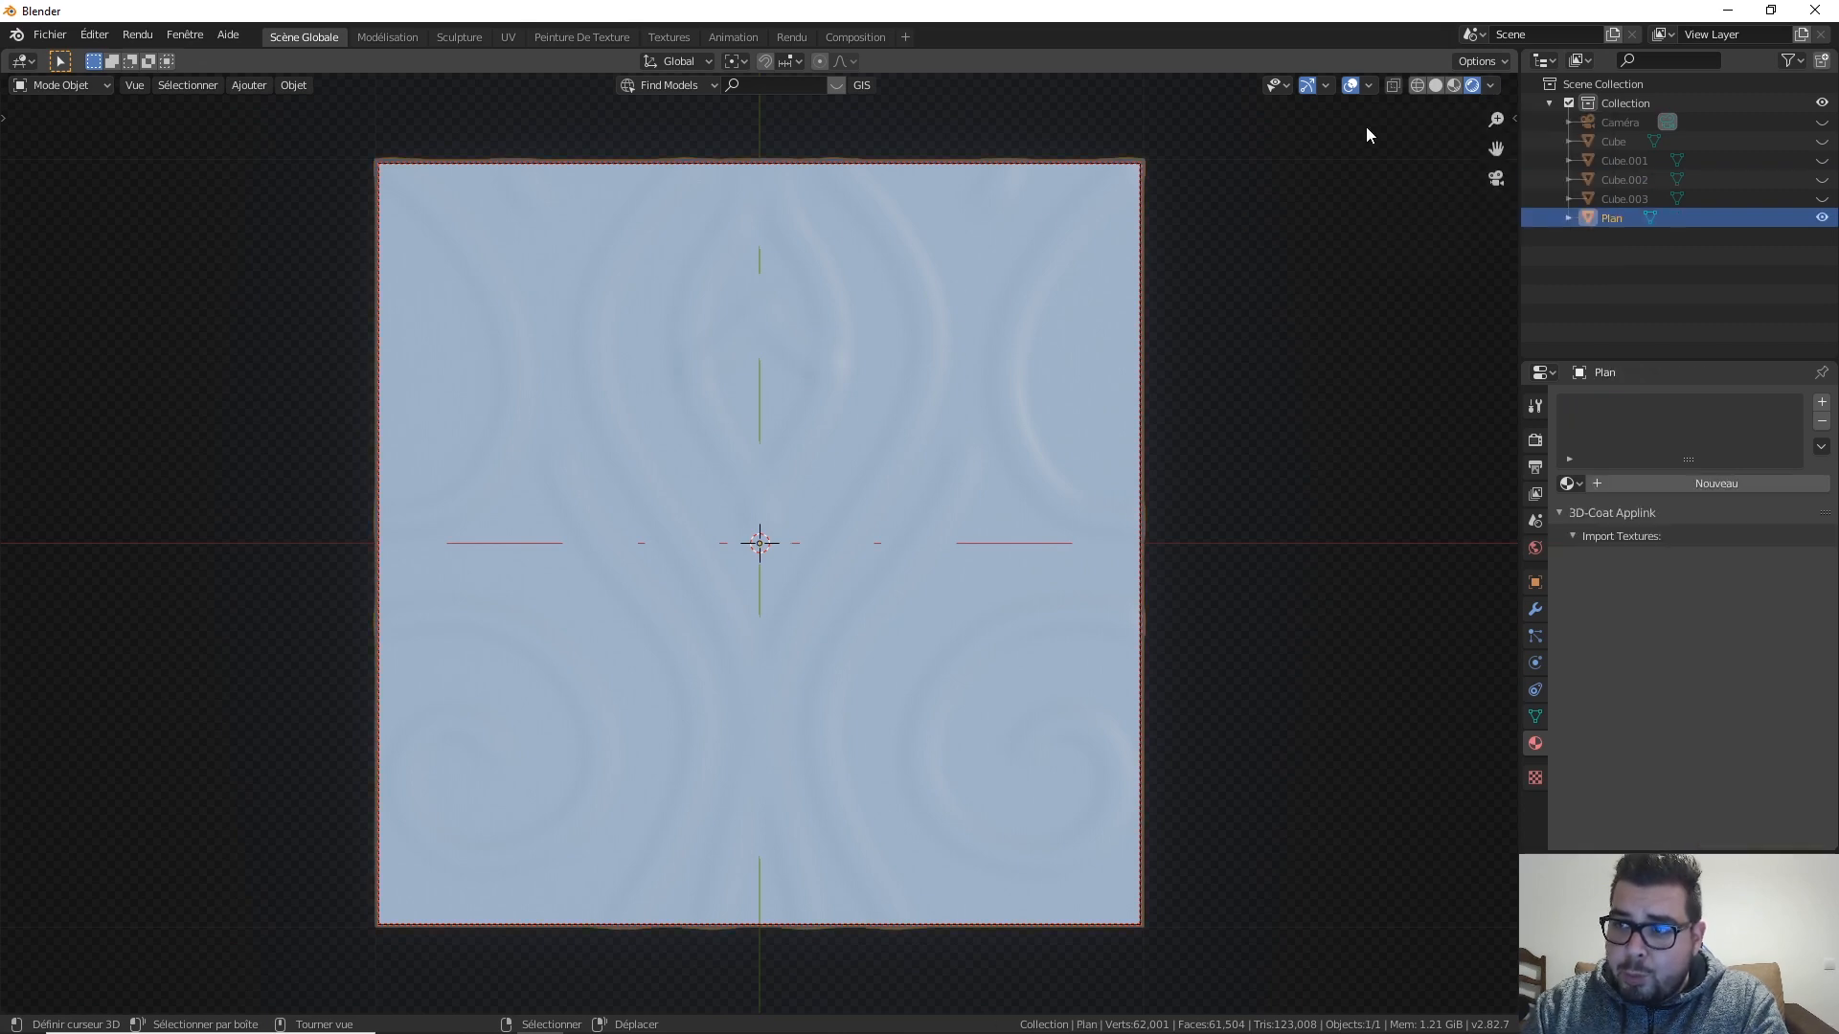
left_click(1487, 87)
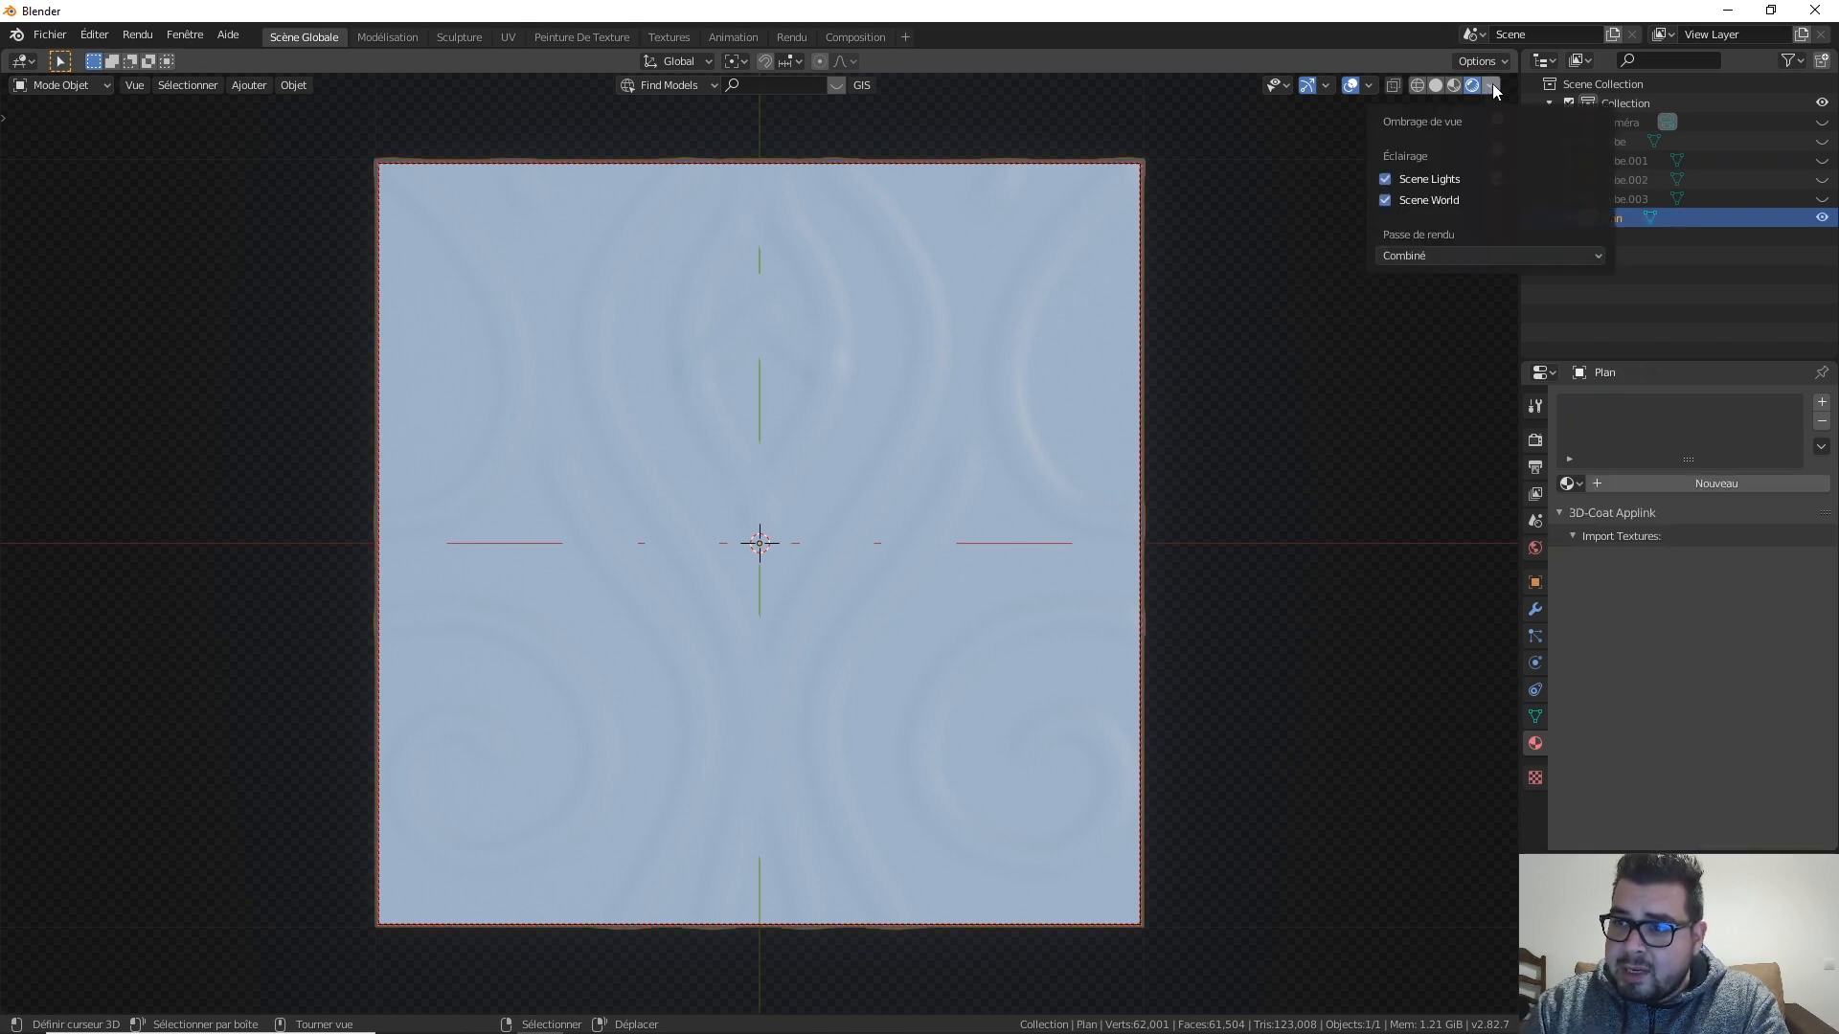
left_click(1434, 85)
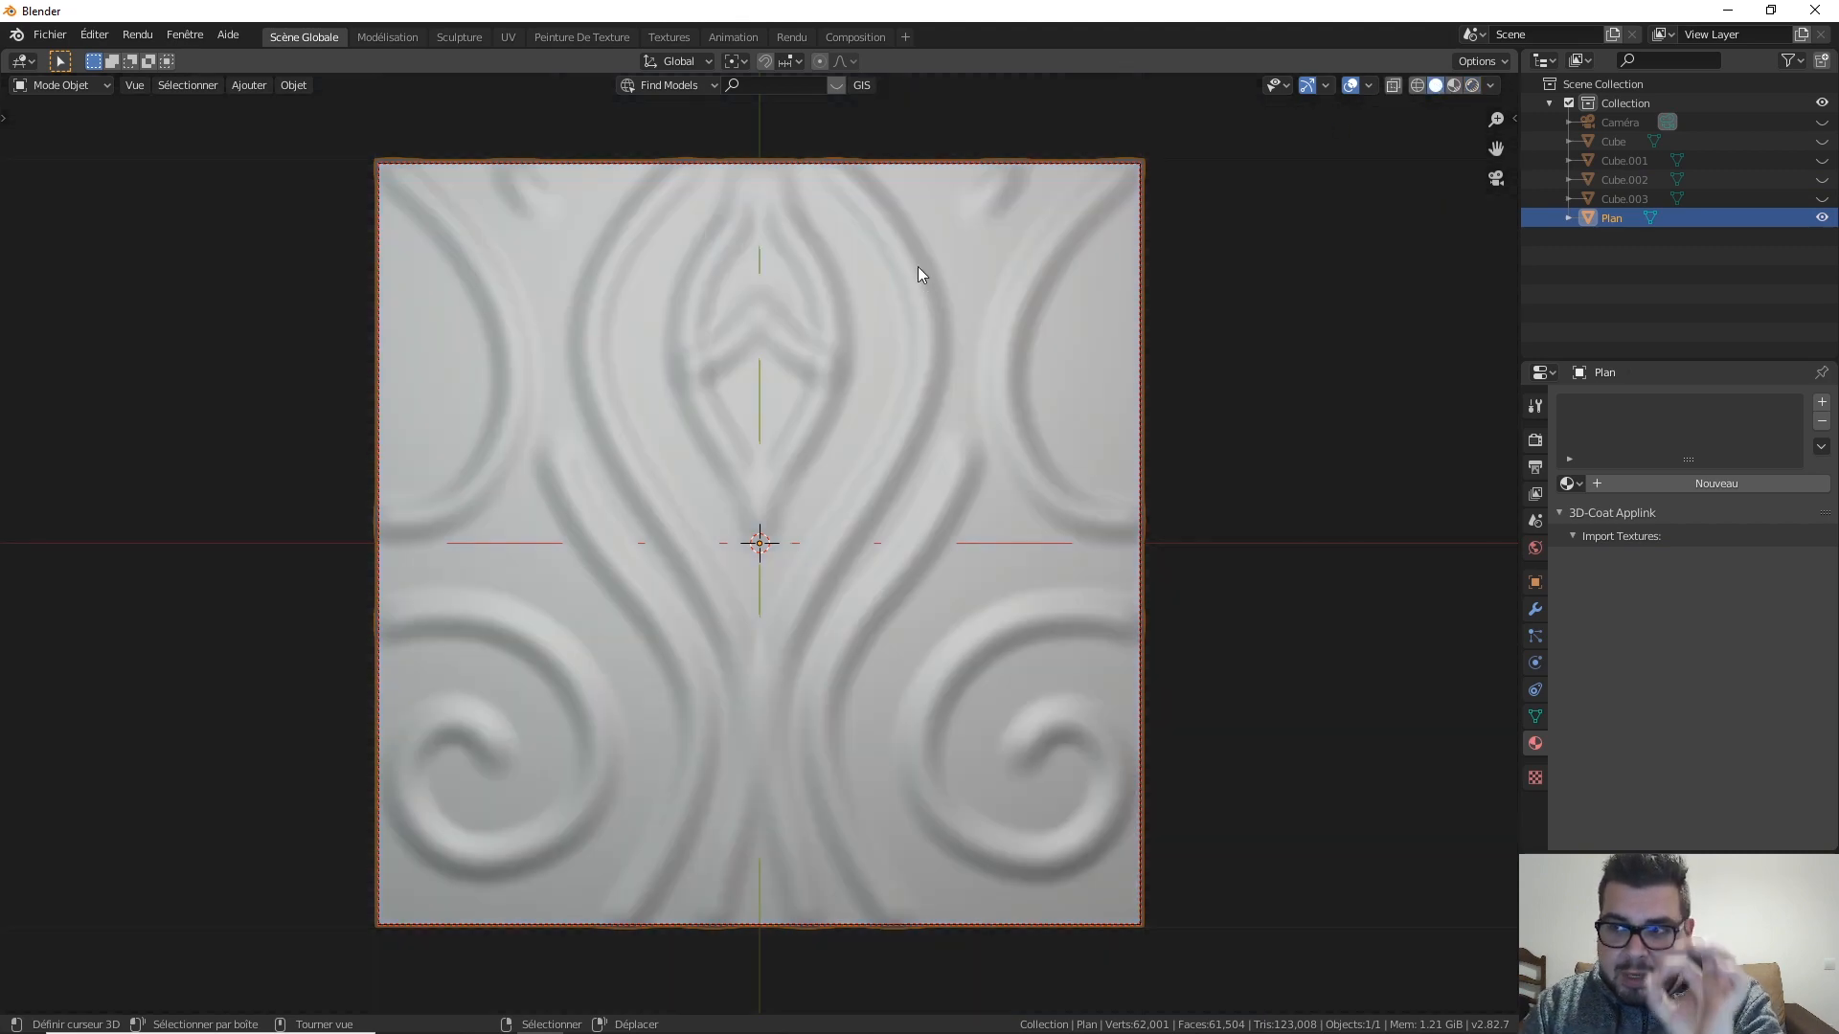
Step: Change the solid shading's MatCap to the bright white sphere with a soft dark rim
left_click(1490, 86)
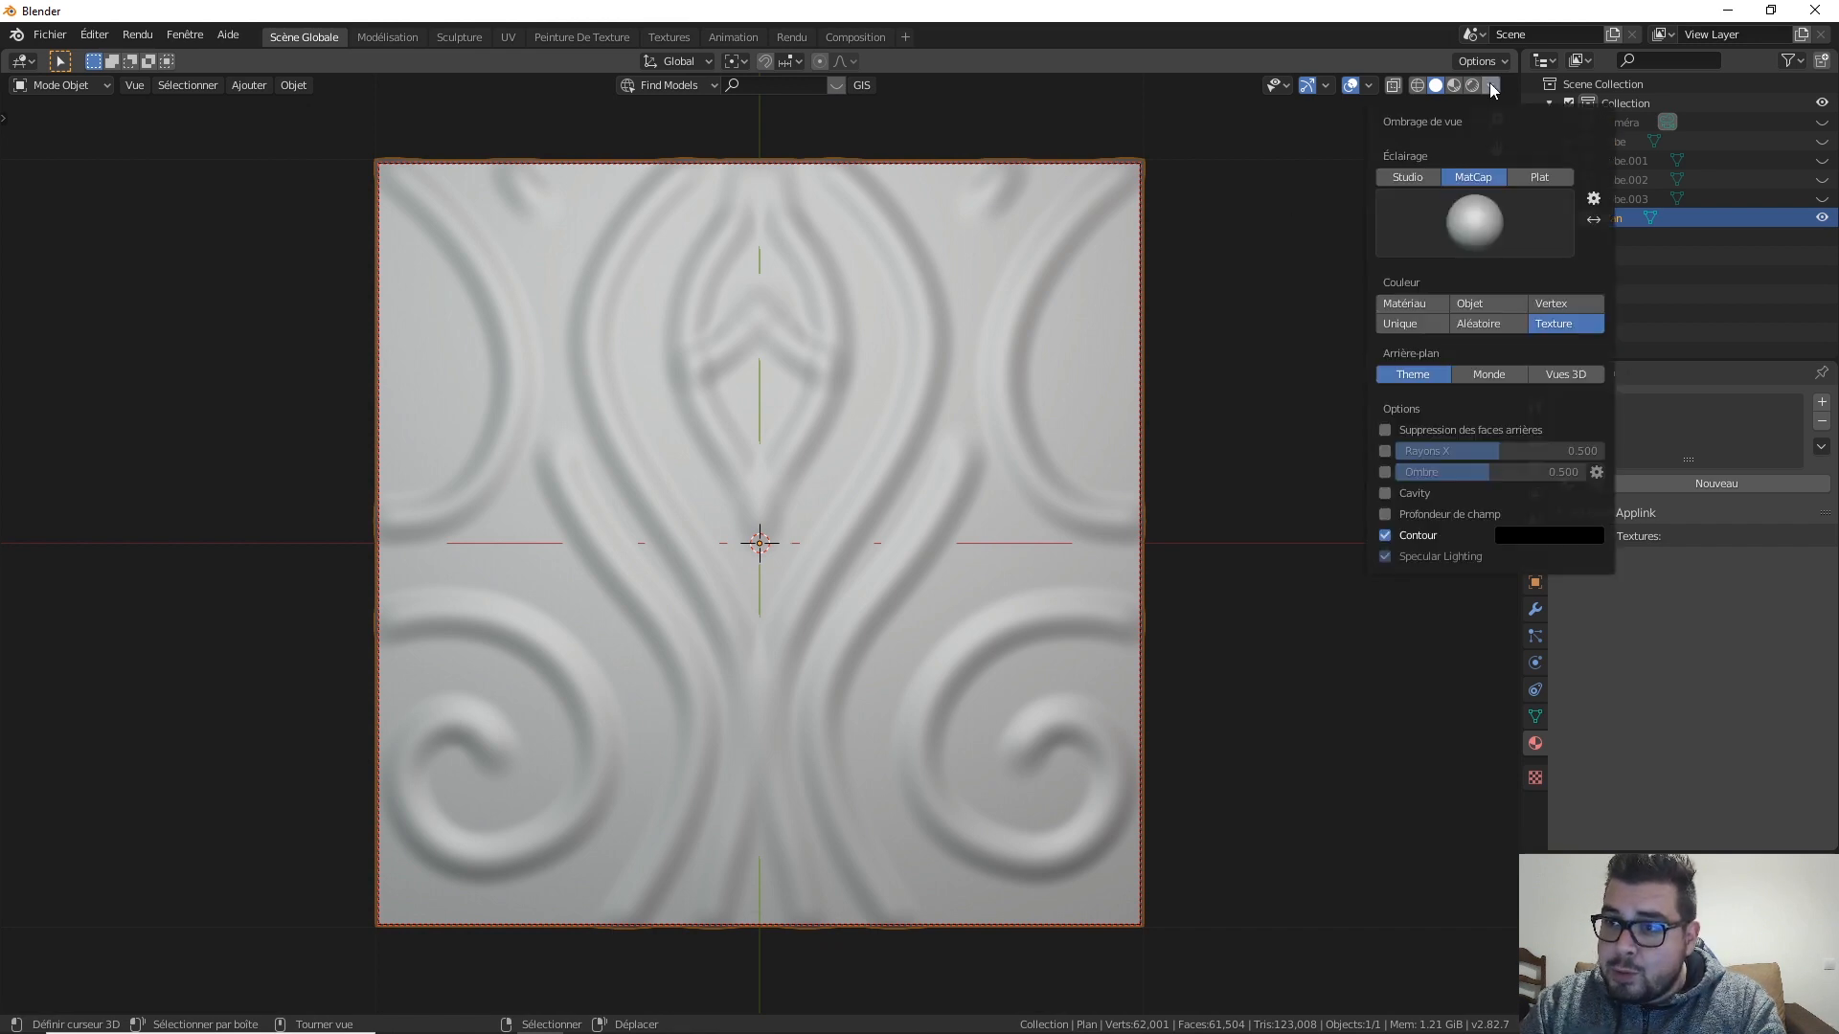
left_click(1474, 201)
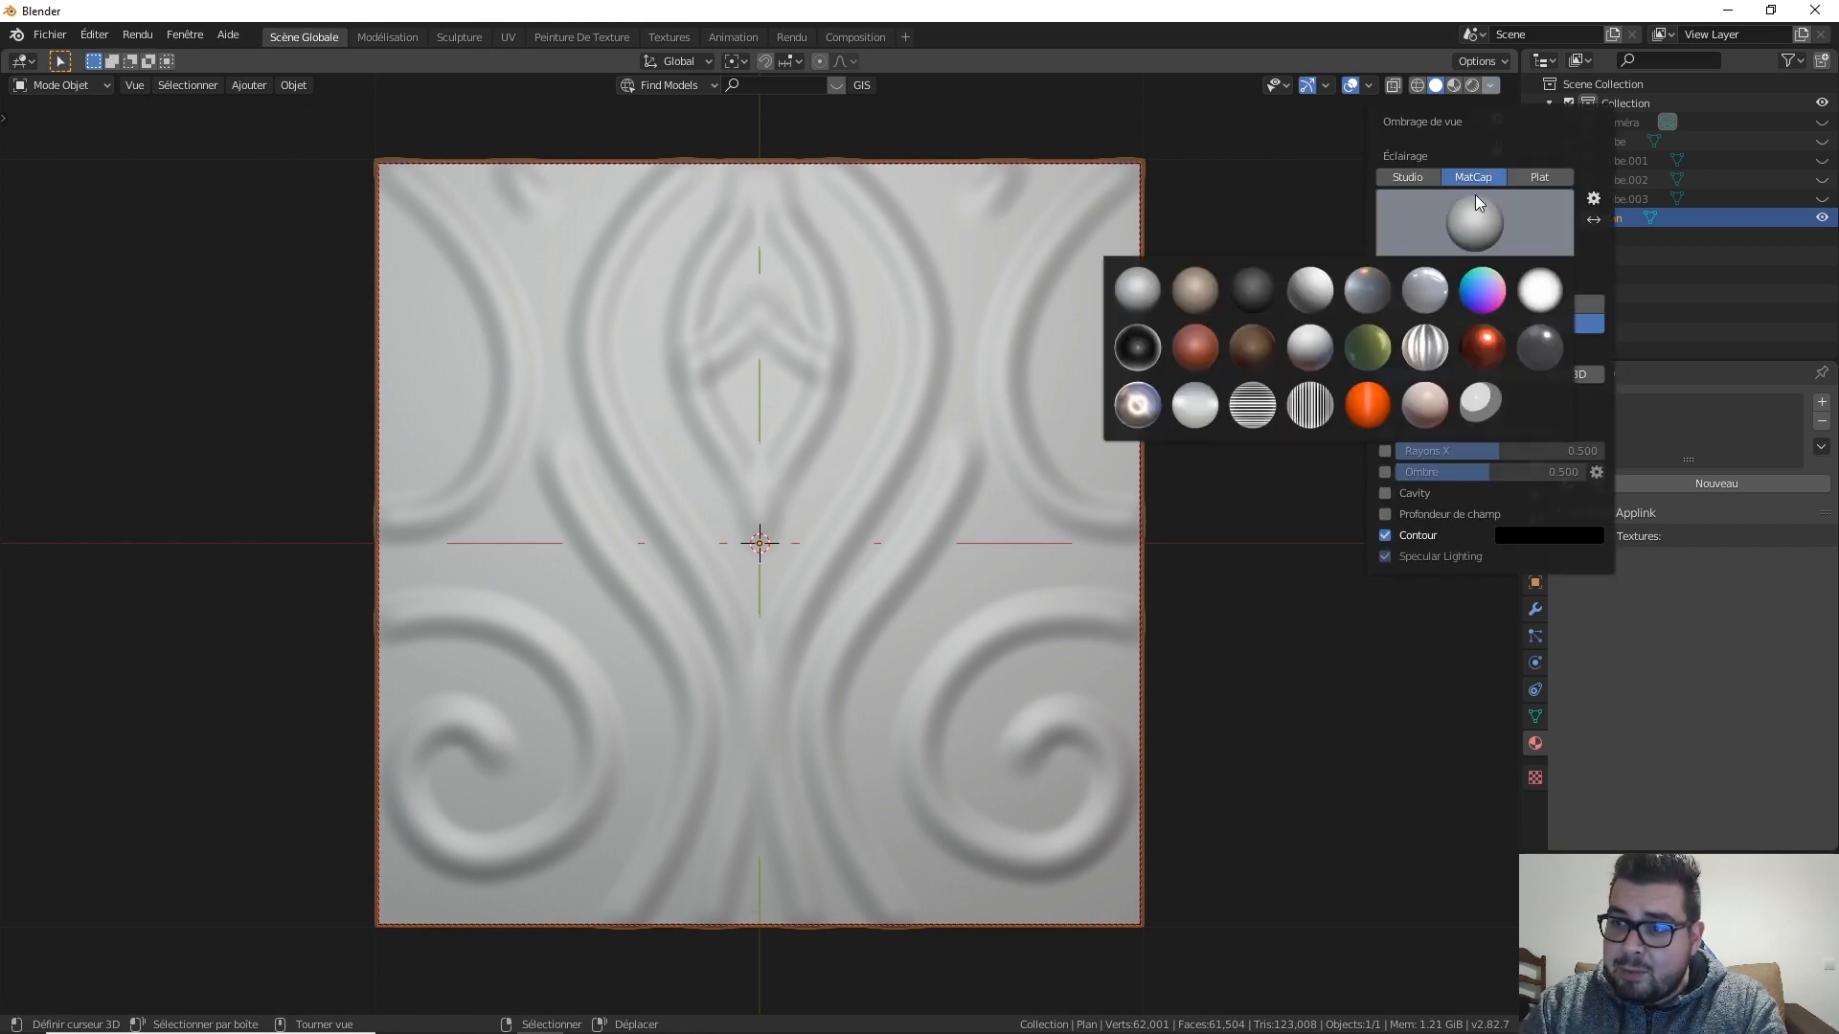
left_click(1539, 289)
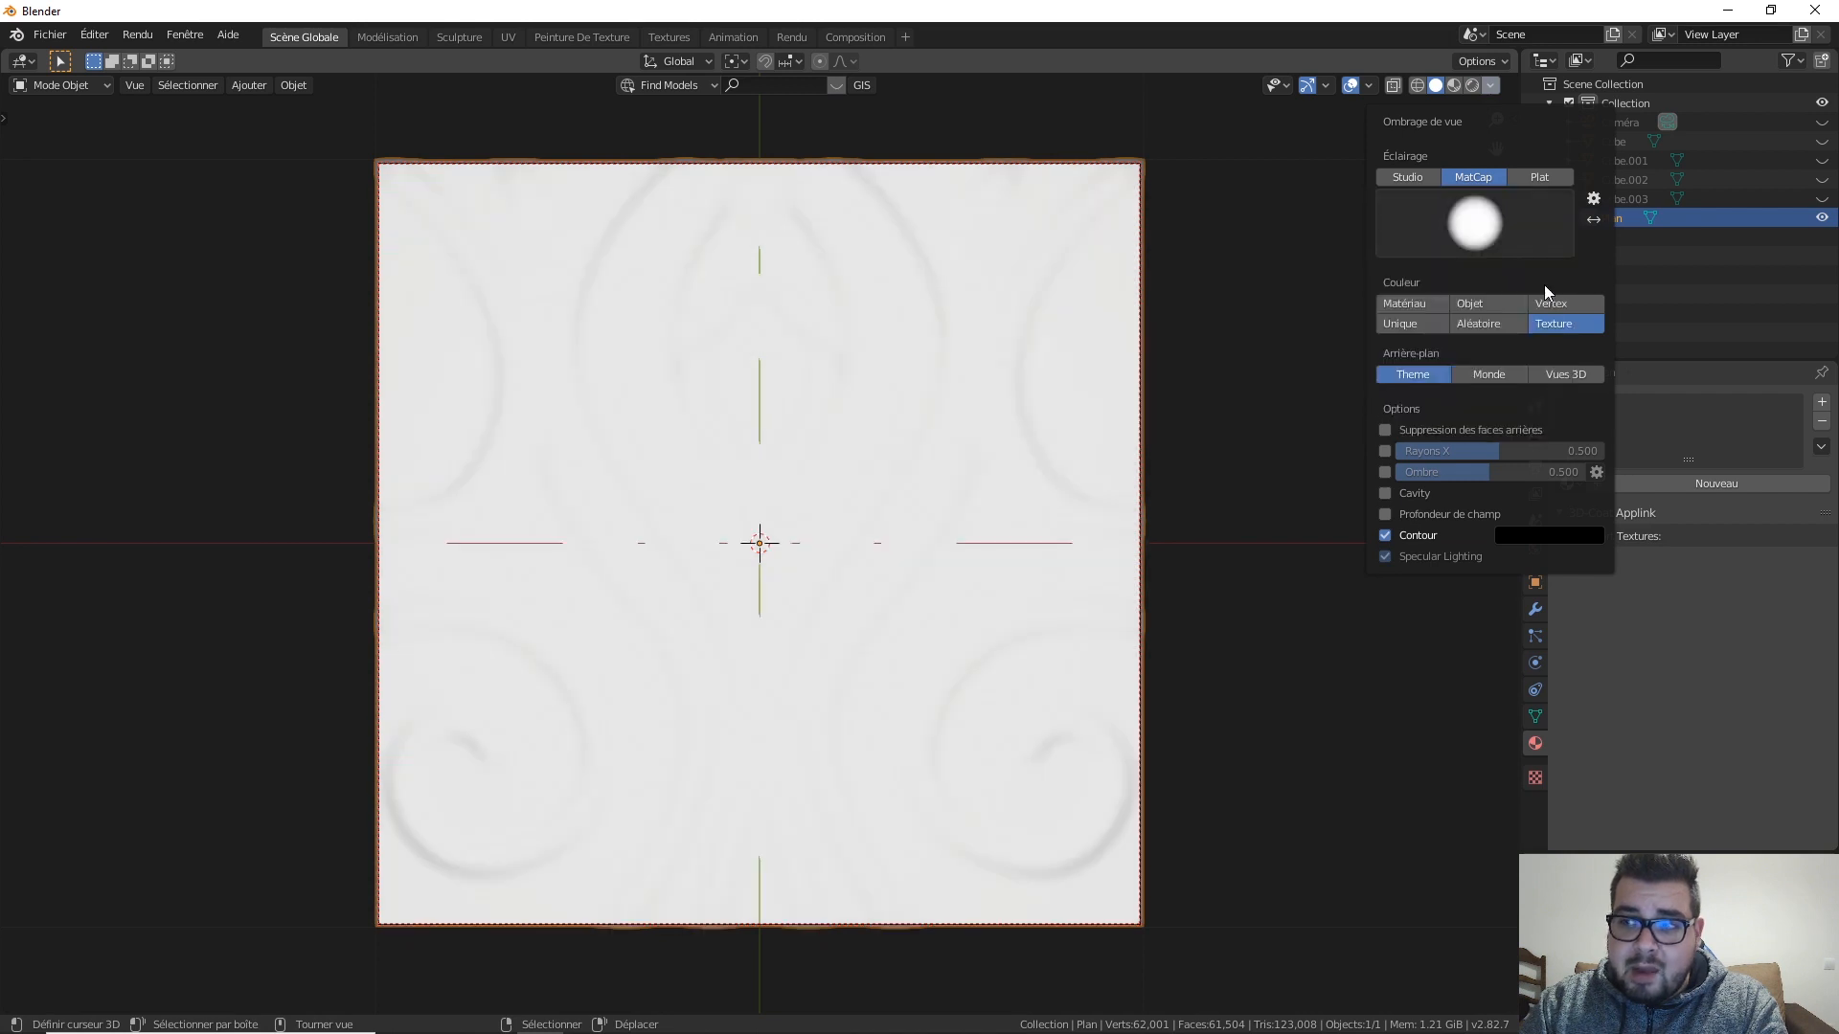
Step: Turn on Cavity shading with type Les deux, raising world-space ridge and valley to 2.5 and screen-space ridge and valley to 2
left_click(1490, 87)
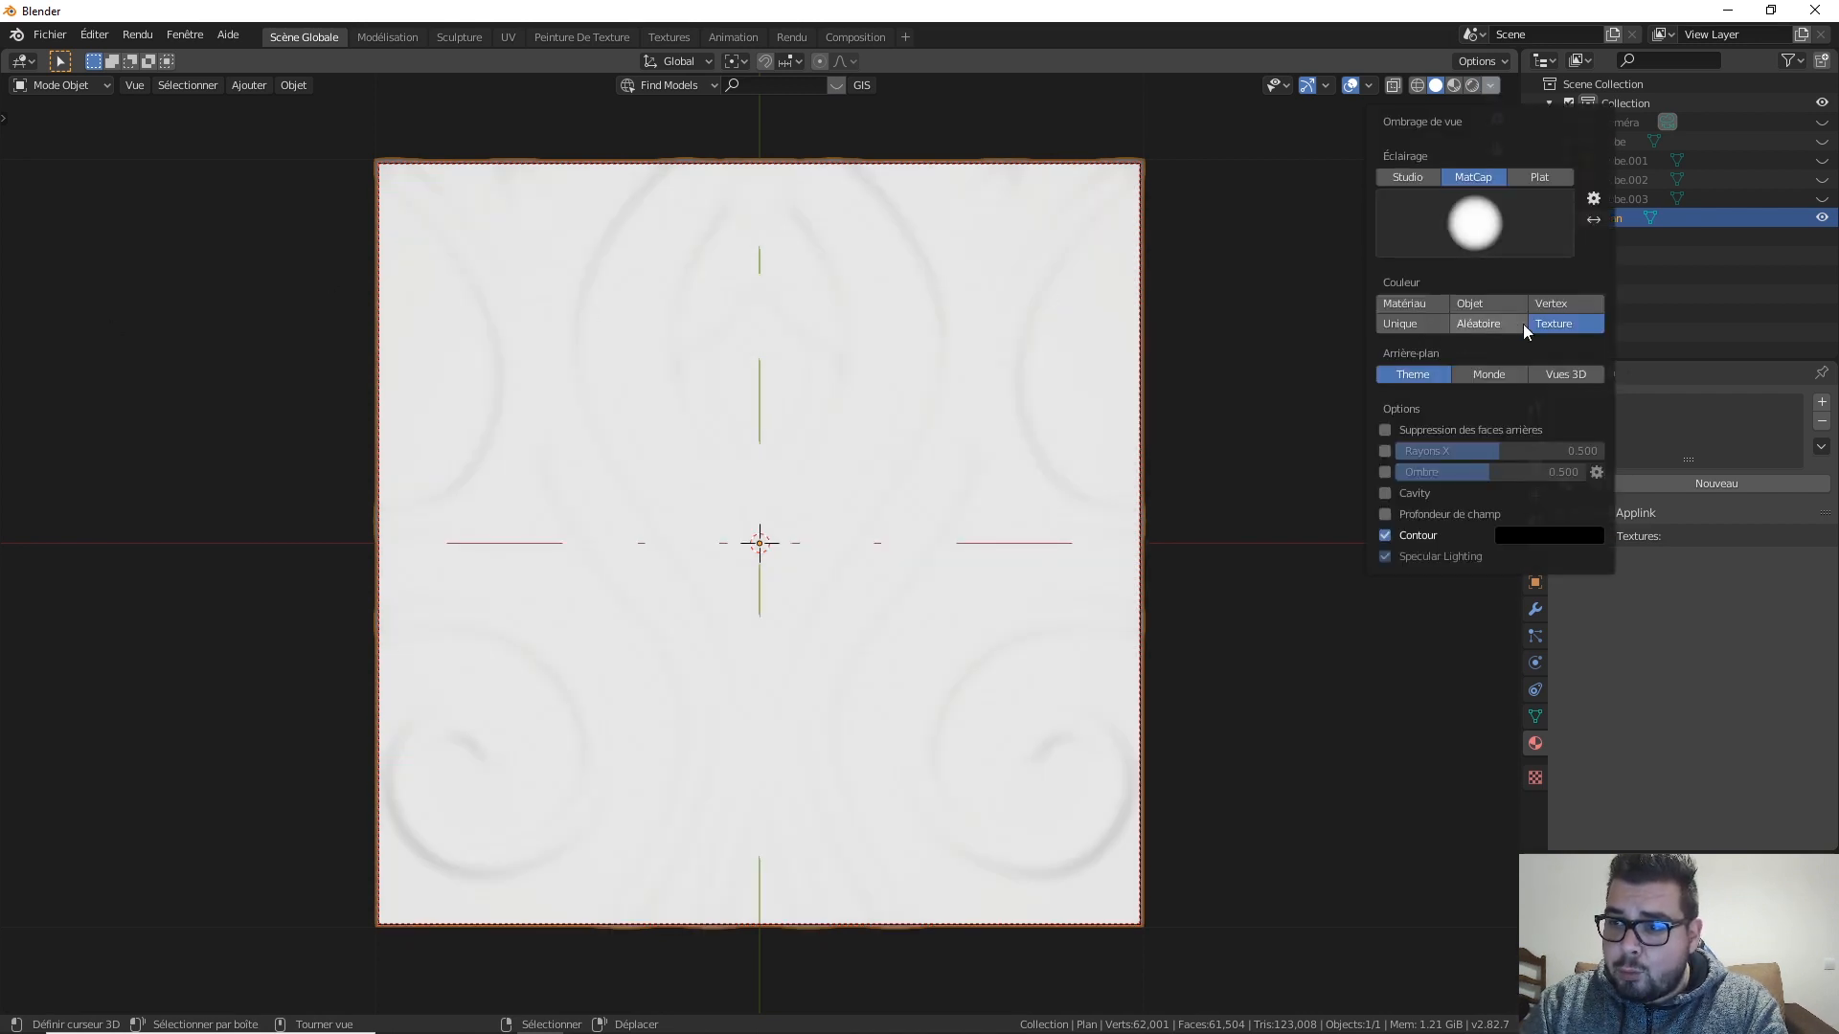
left_click(1386, 493)
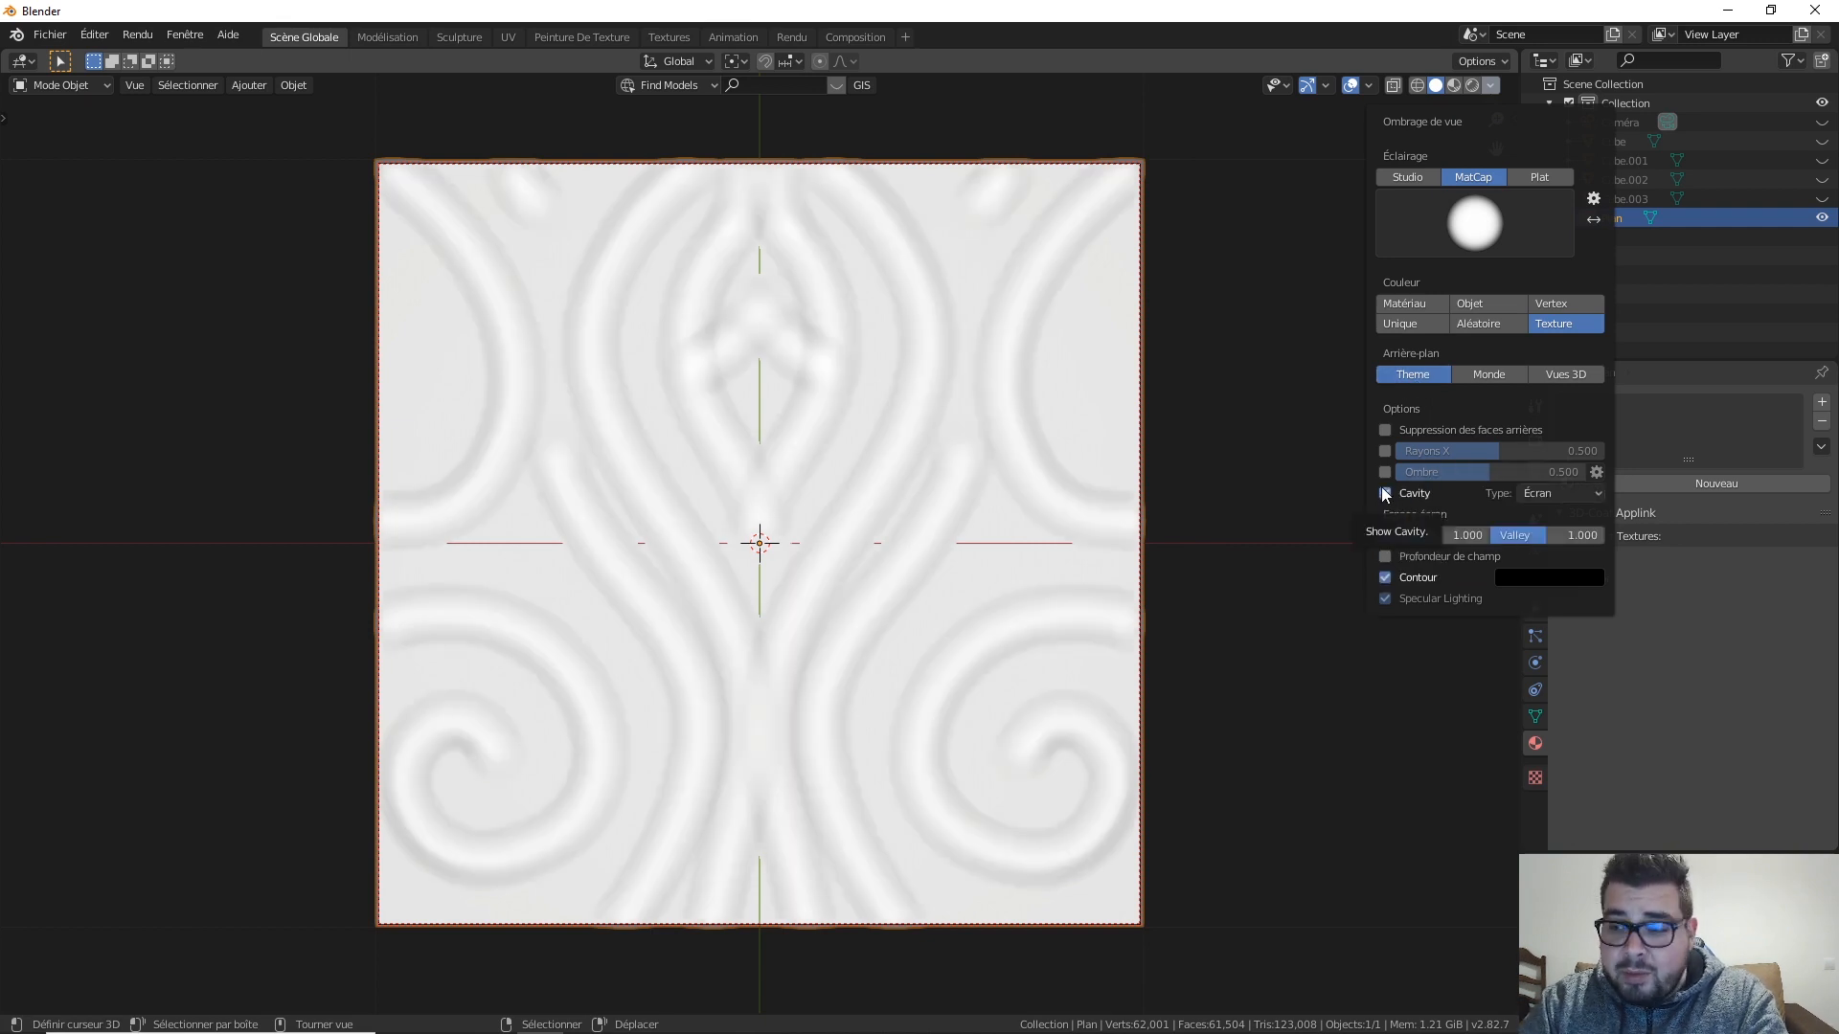
left_click(1493, 87)
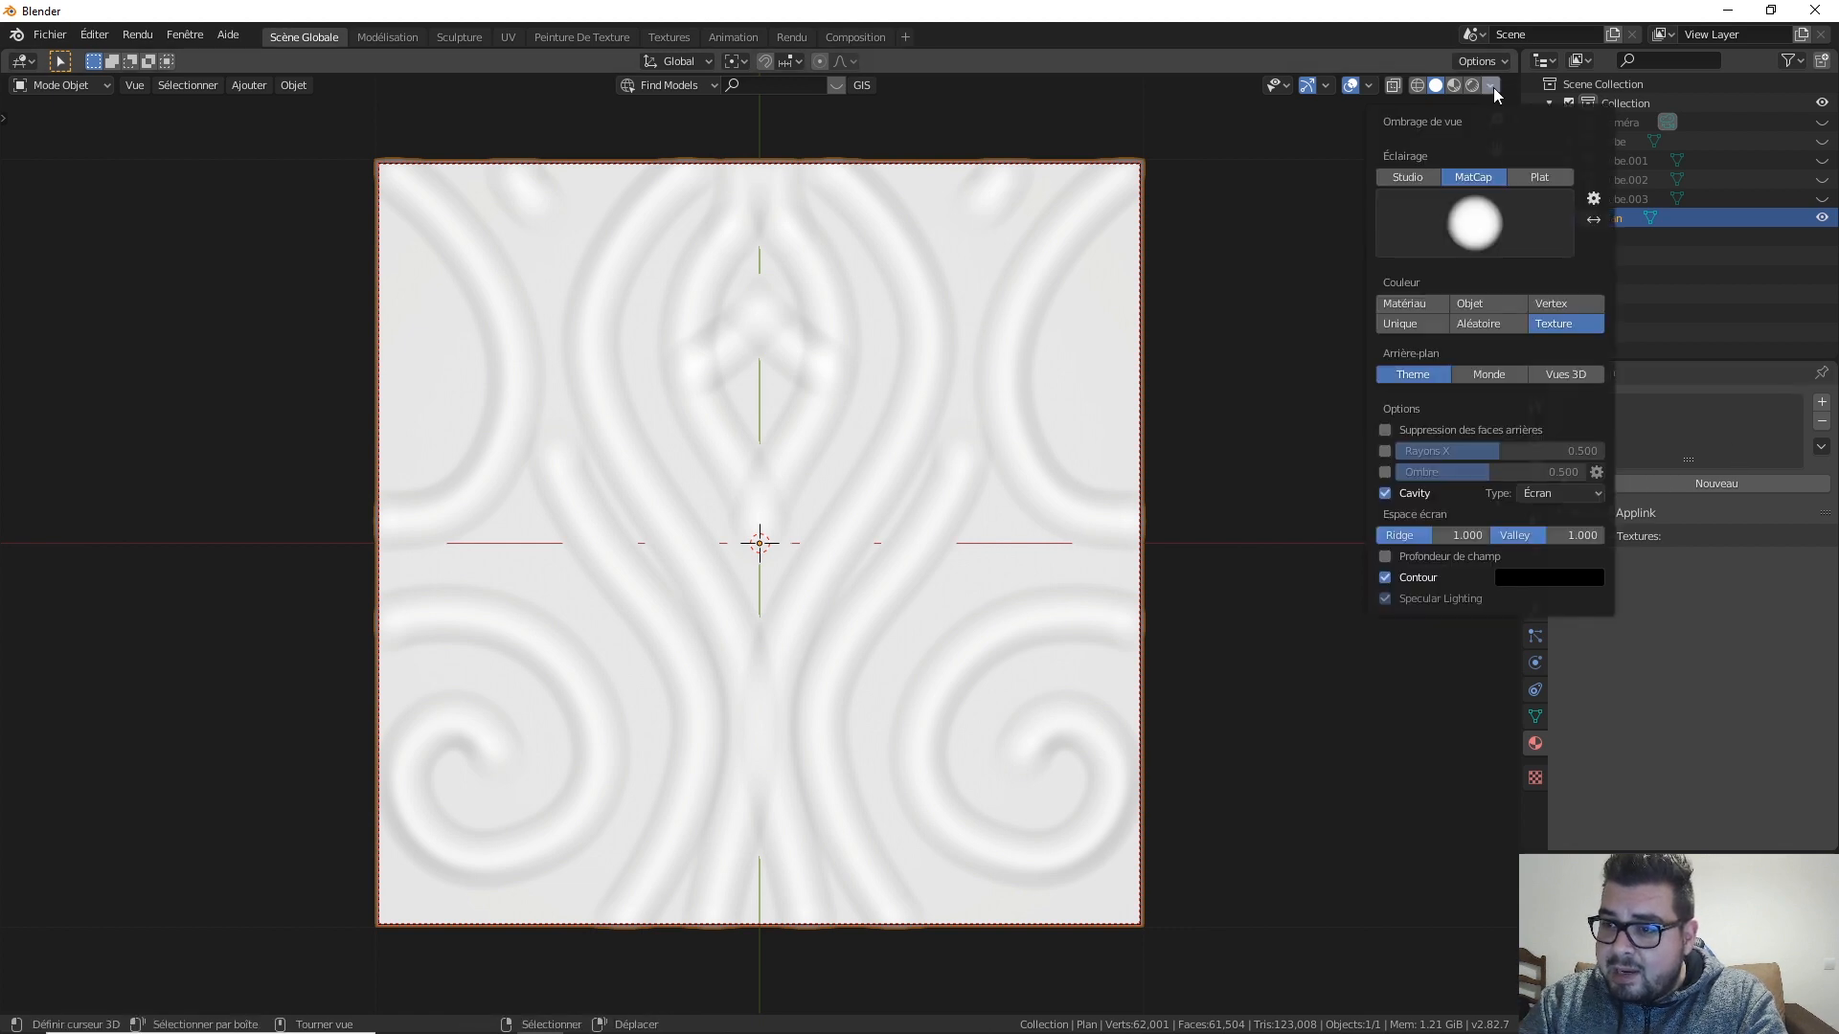
left_click(1565, 495)
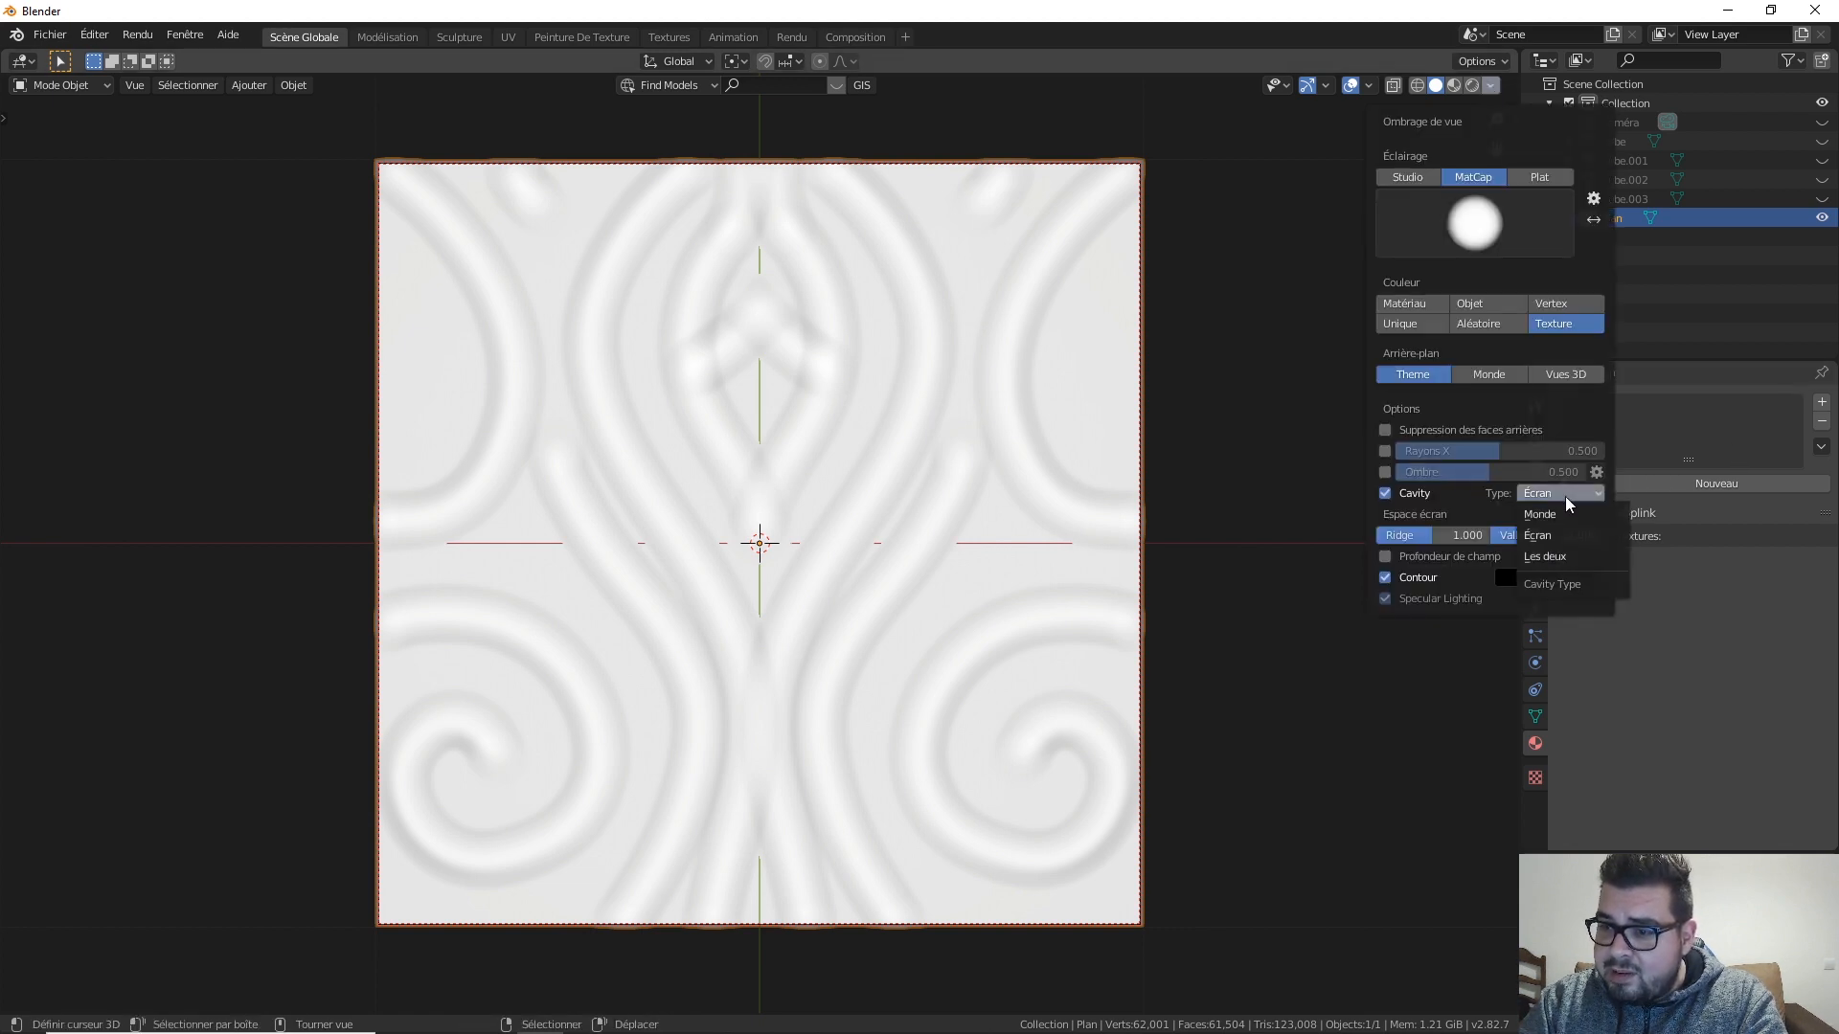
left_click(1552, 557)
left_click_drag(1555, 538, 1468, 537)
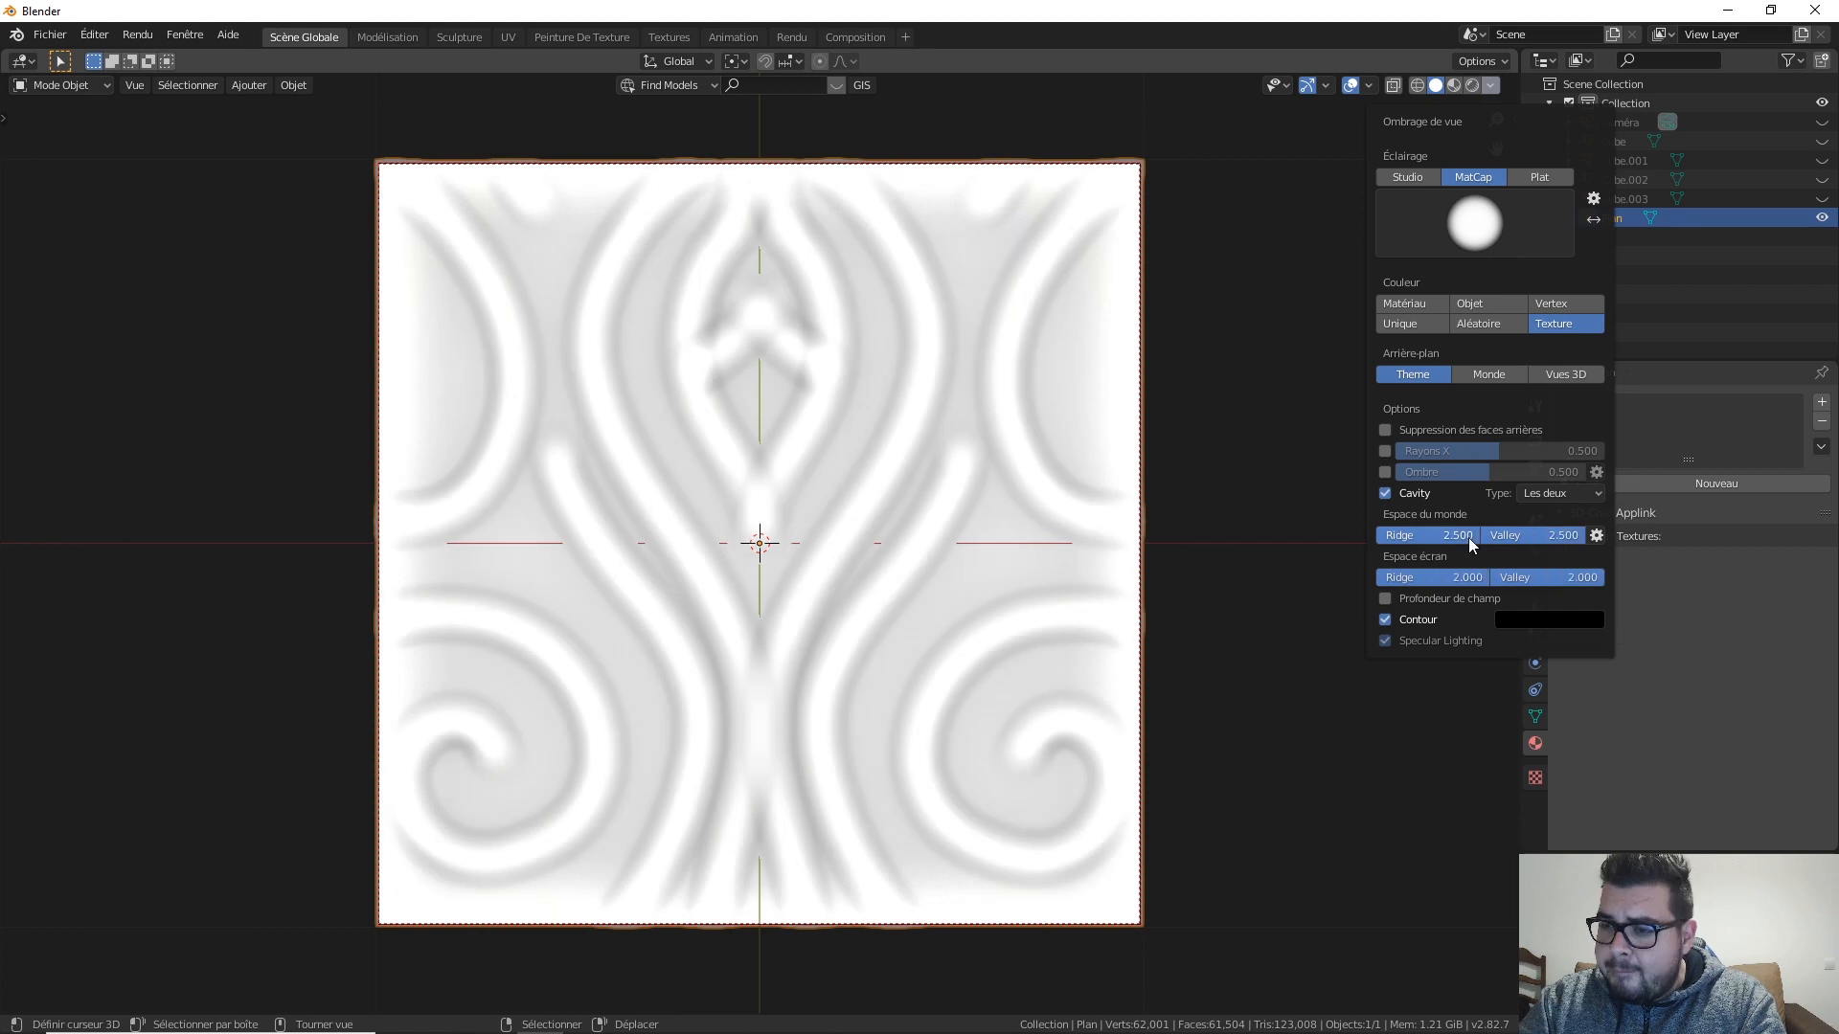
Step: Set the cavity's world-space ridge to 0.5
left_click(1490, 86)
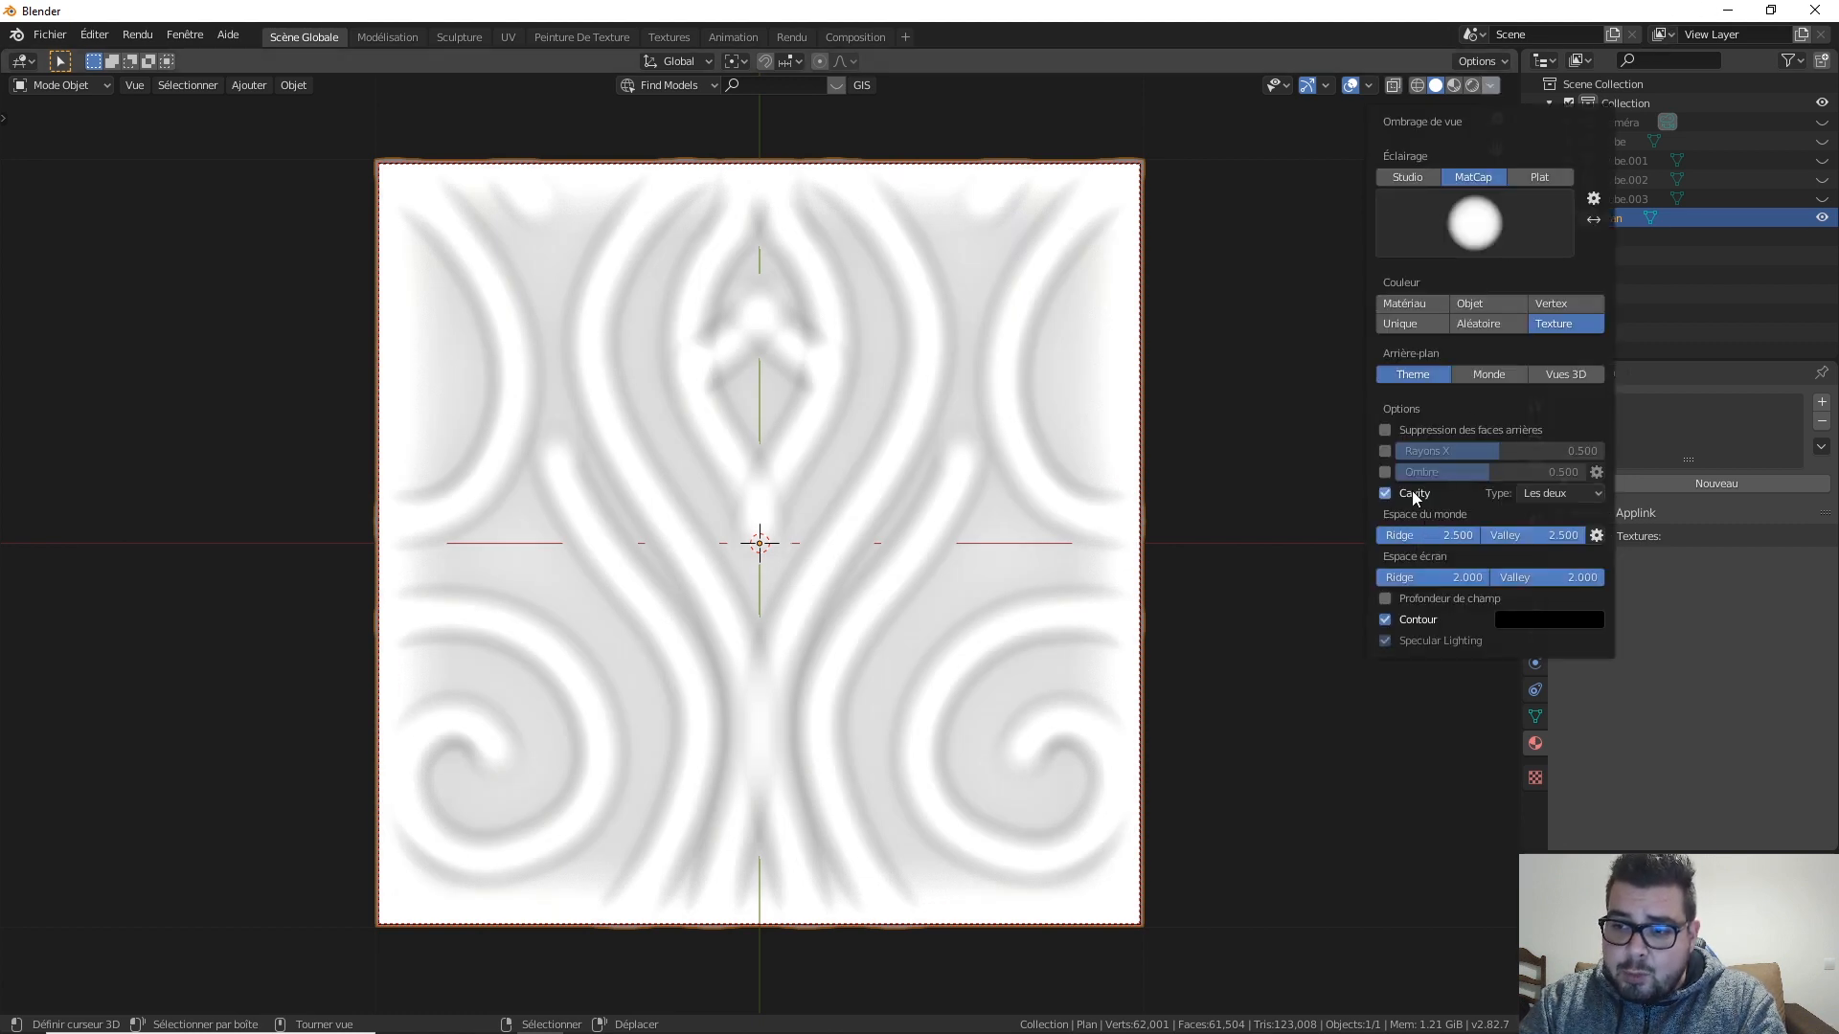
left_click_drag(1466, 535, 1415, 536)
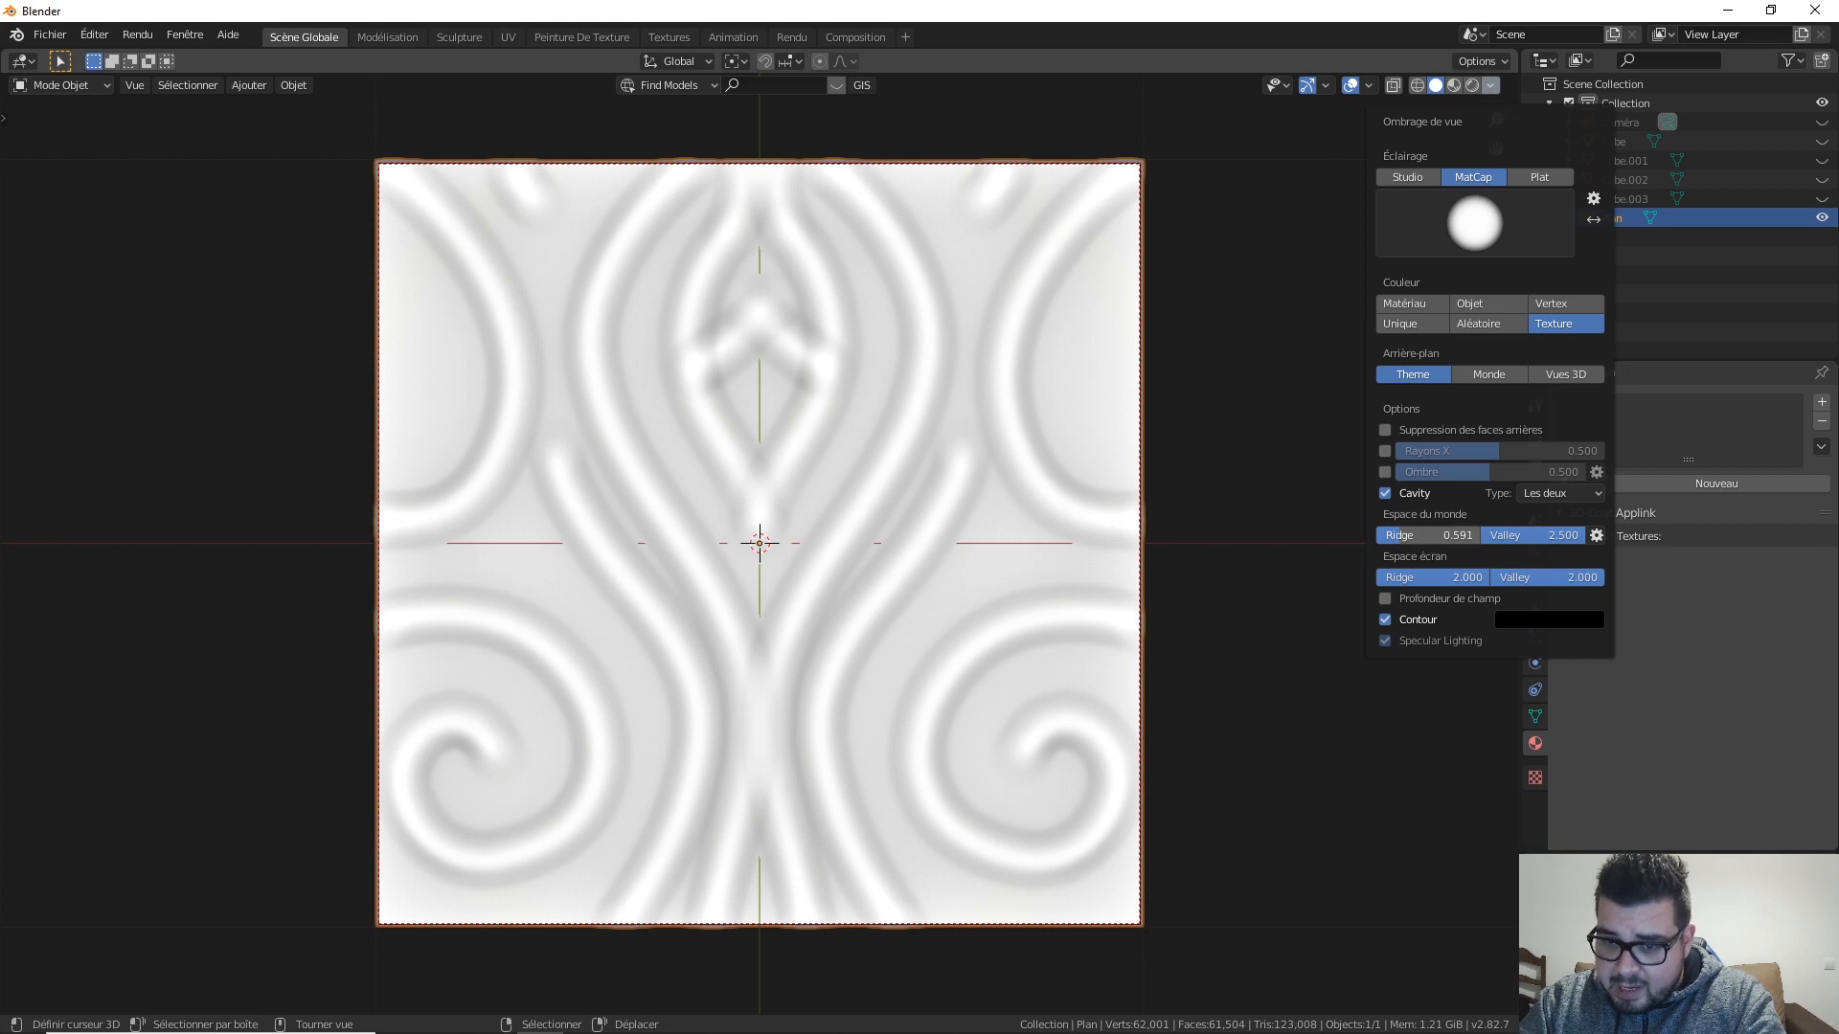
mouse_move(1415, 536)
left_mouse_down()
mouse_move(1457, 536)
mouse_move(1397, 535)
mouse_move(1434, 536)
left_mouse_up()
left_click(1434, 536)
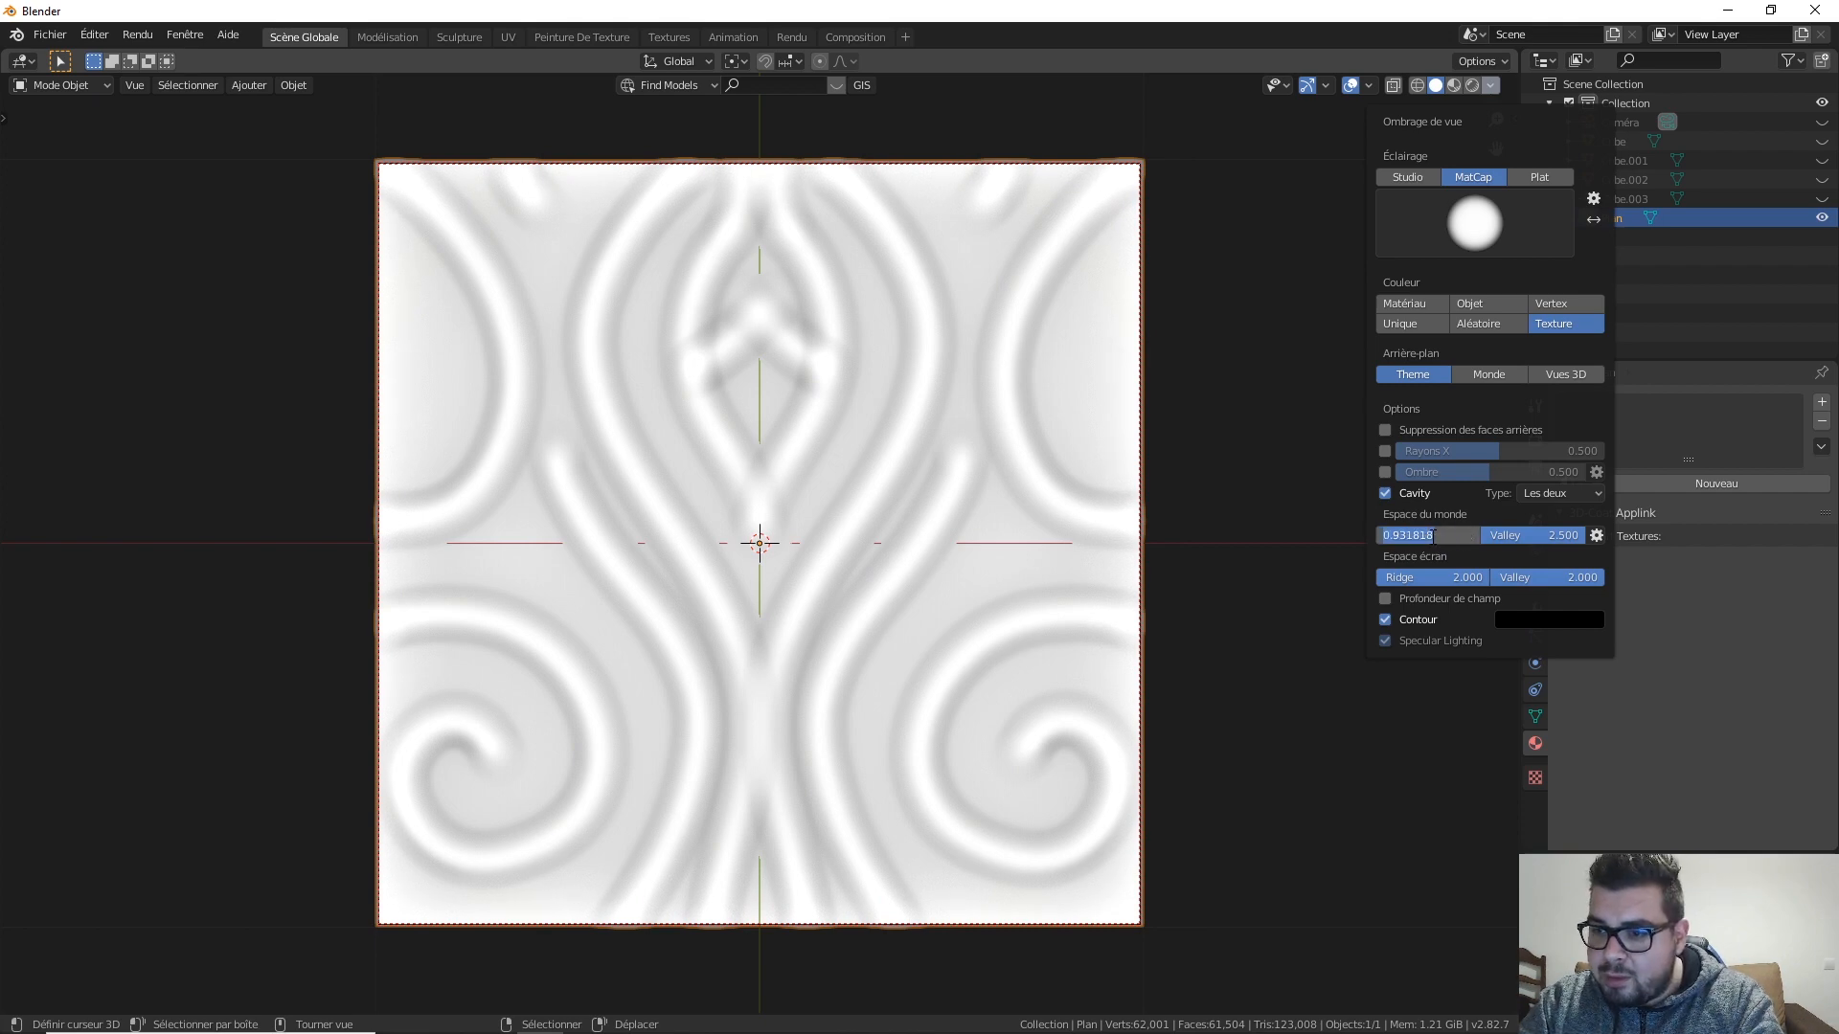
type("0.5")
key("Return")
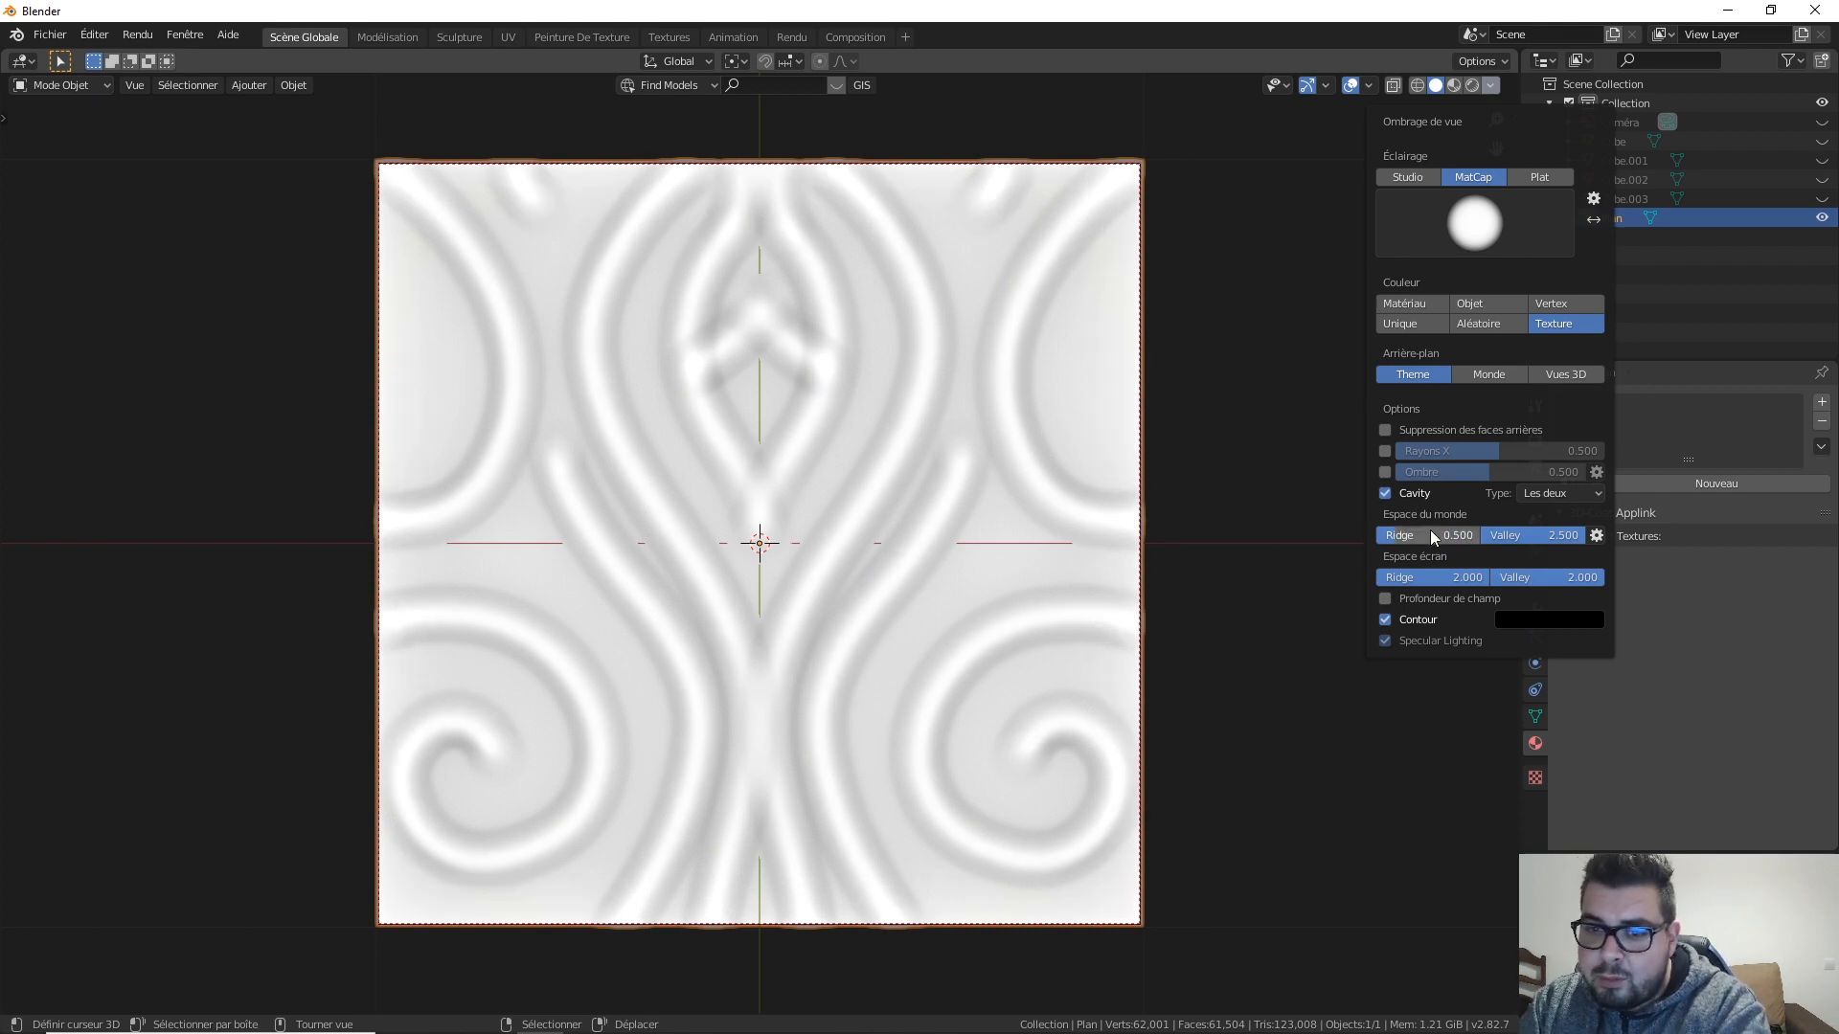
Step: Set the cavity's screen-space ridge to 0.25
left_click(1491, 85)
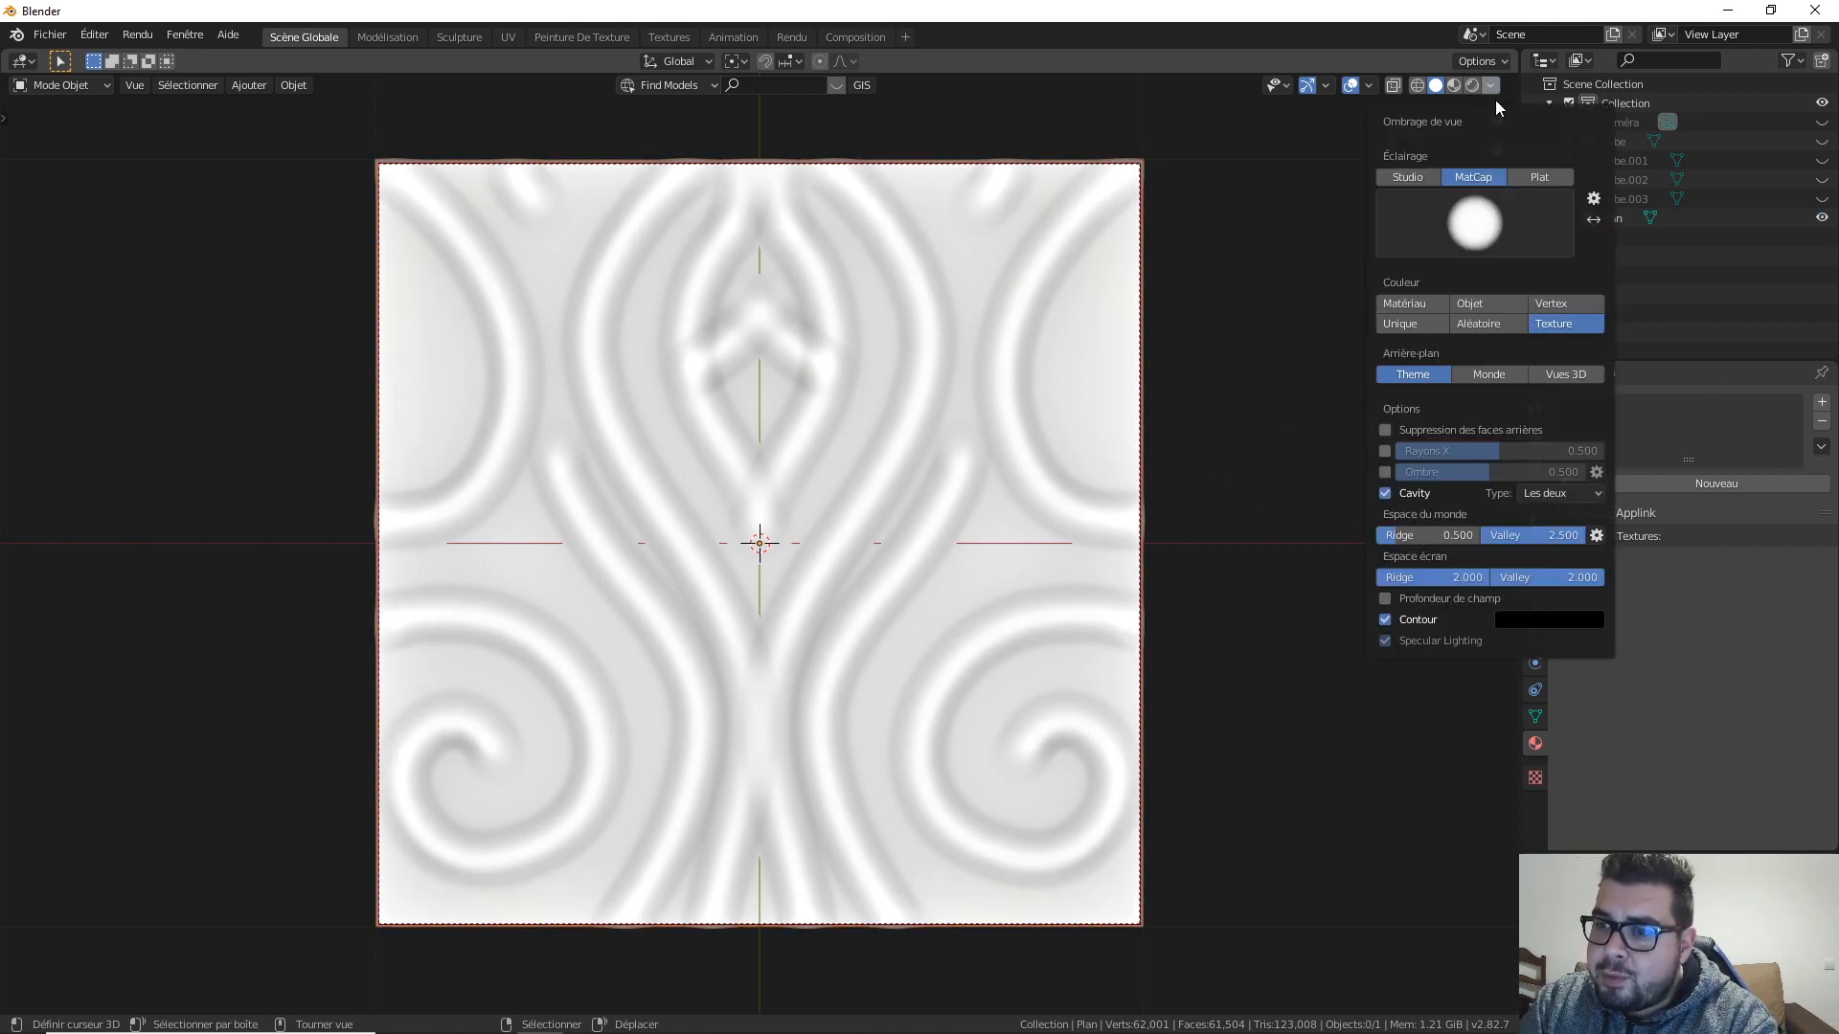
left_click_drag(1444, 577, 1349, 577)
left_click(1420, 577)
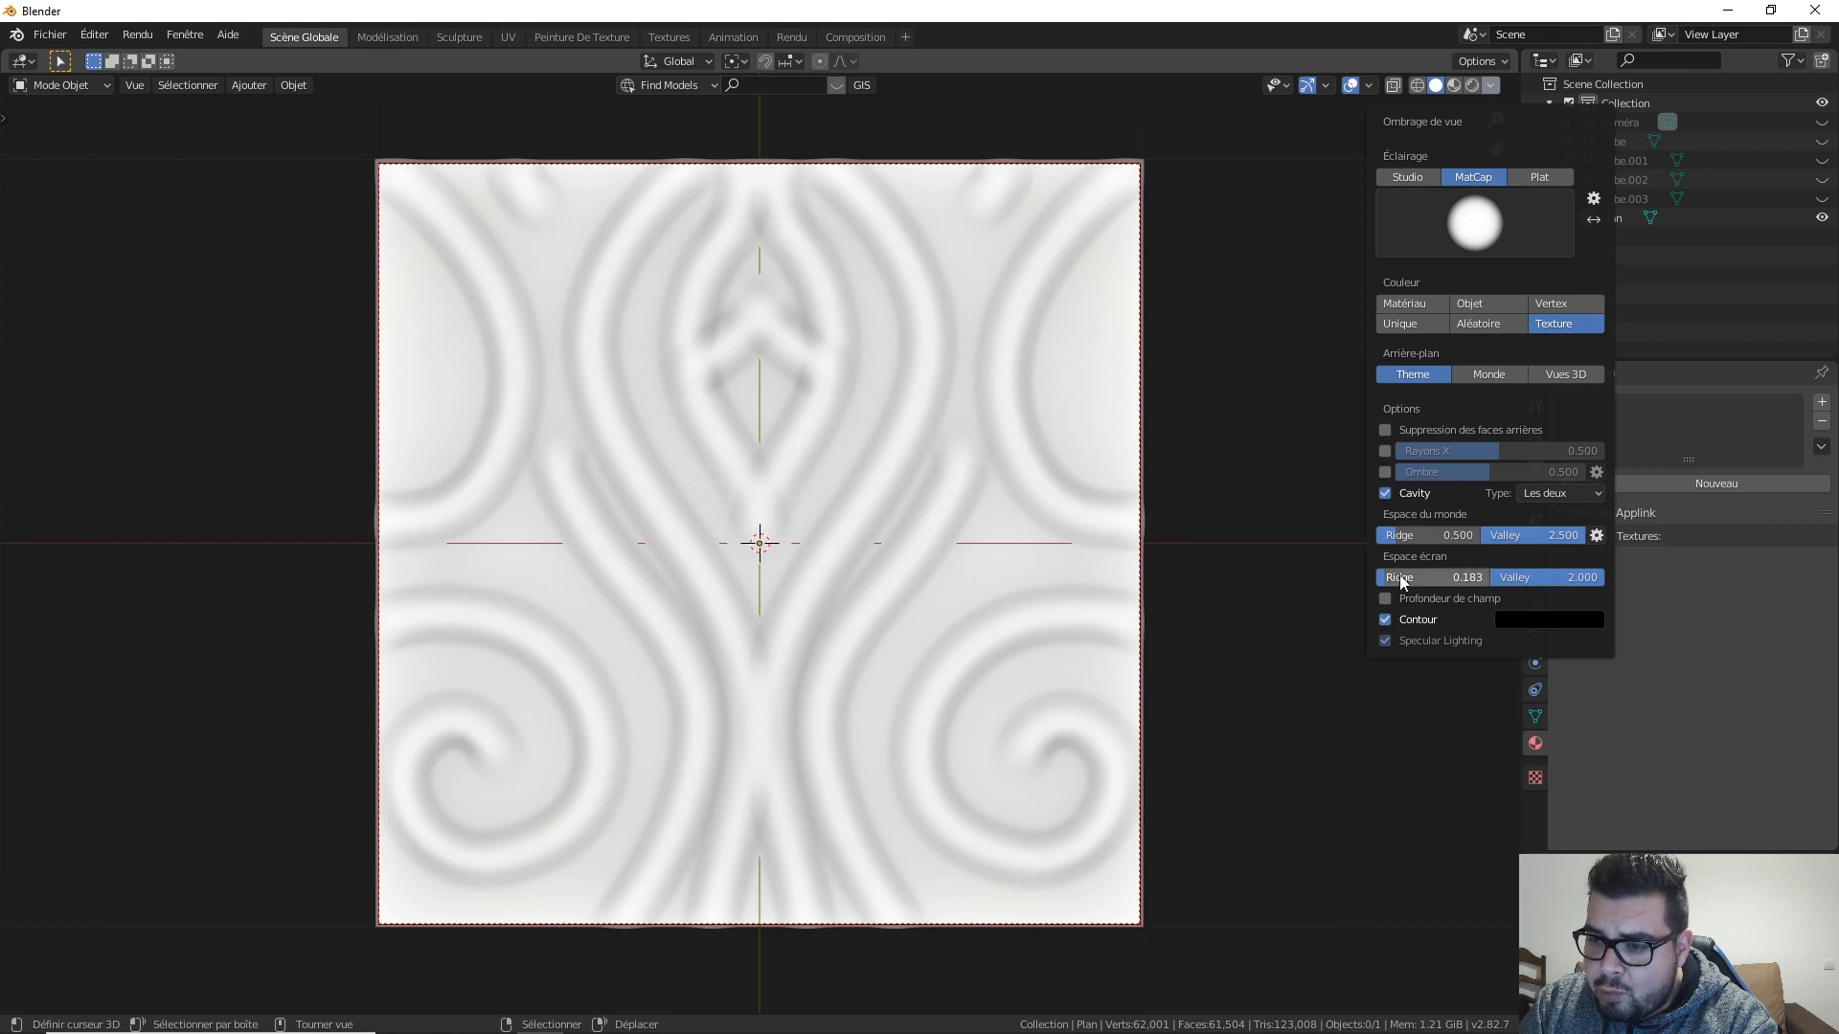
type("0.25")
key("Return")
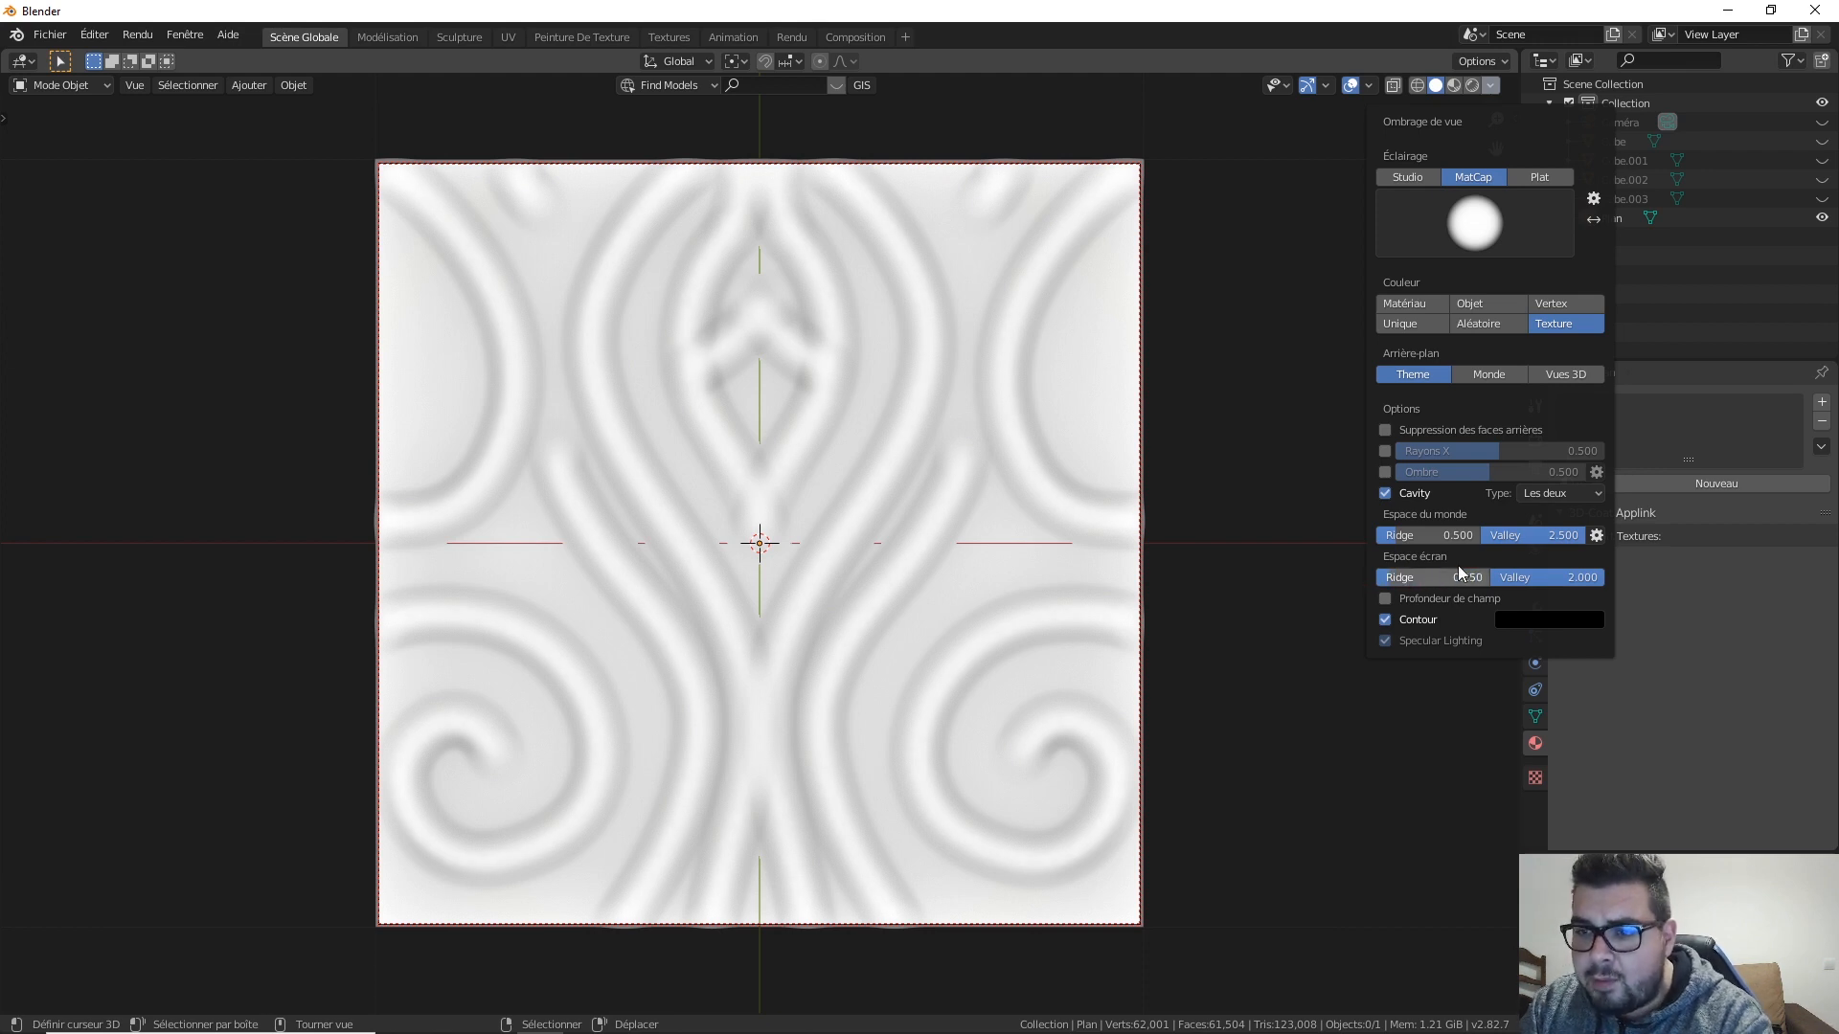
Step: Set the cavity's screen-space valley to 0.3
mouse_move(1542, 534)
left_mouse_down()
mouse_move(1446, 534)
mouse_move(1585, 535)
mouse_move(1557, 576)
mouse_move(1500, 576)
left_mouse_up()
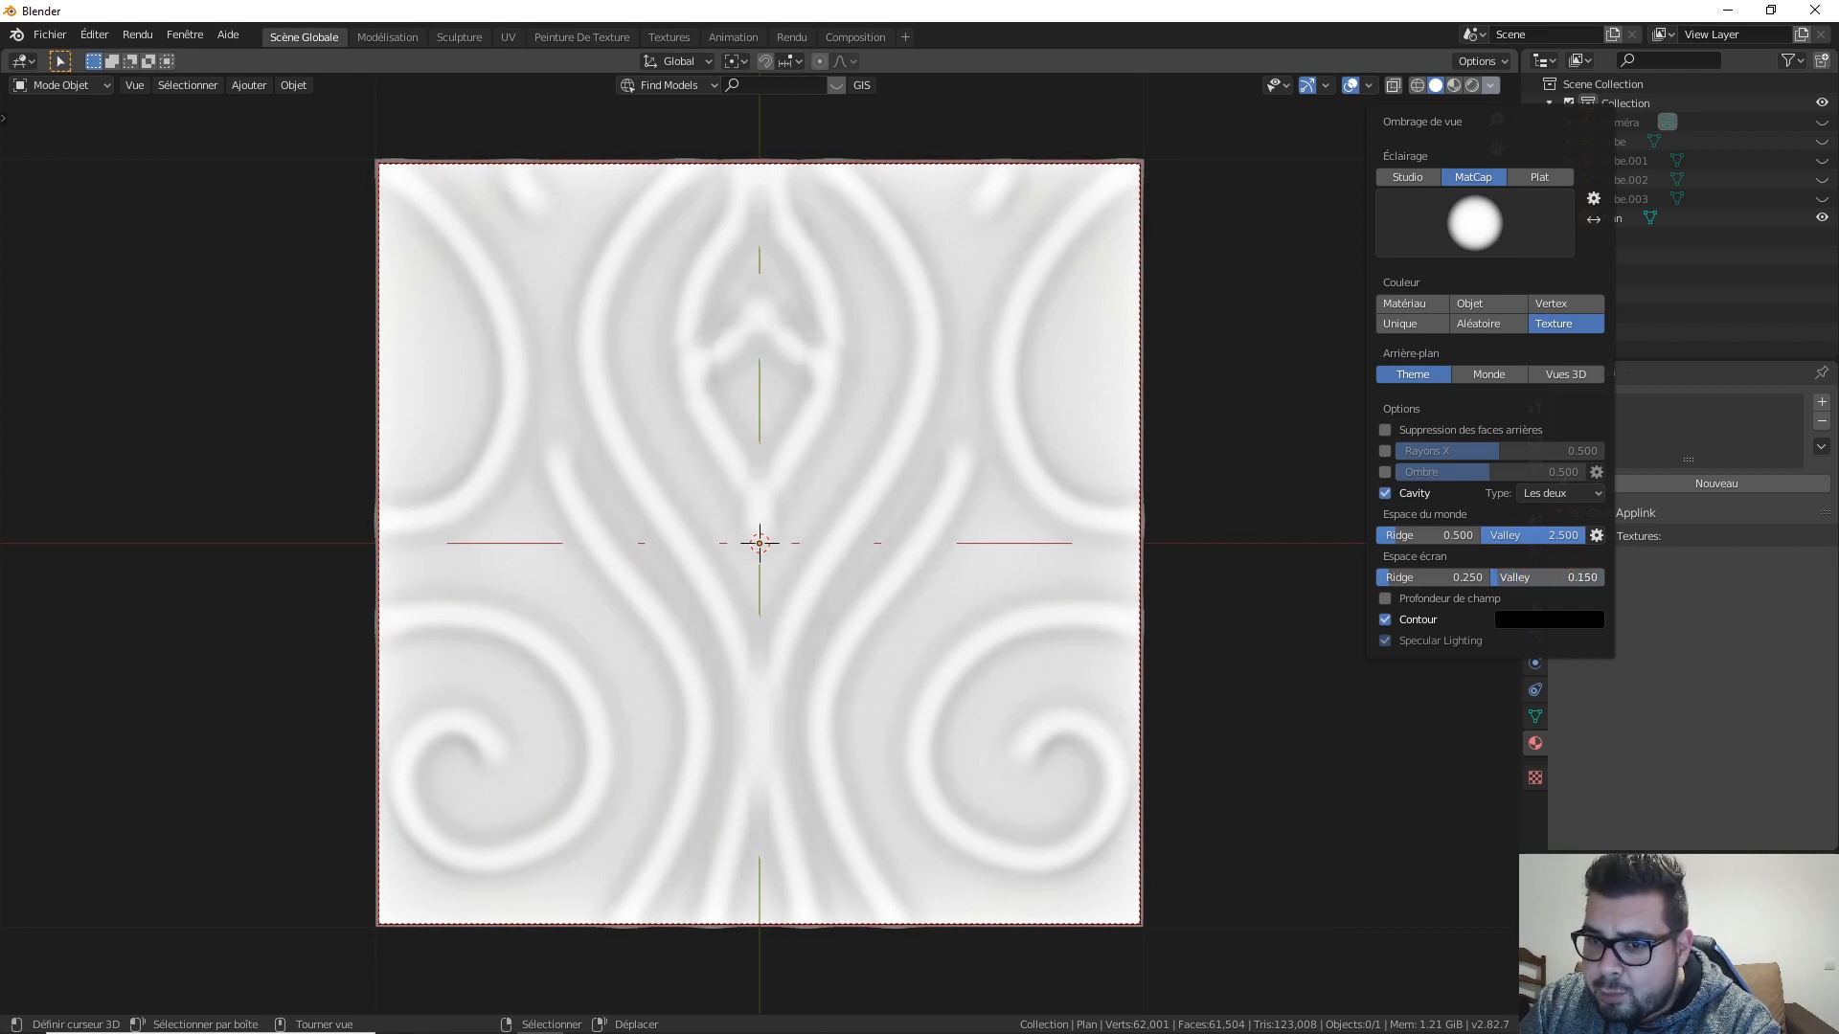
left_click(1543, 577)
type("0.3")
key("Return")
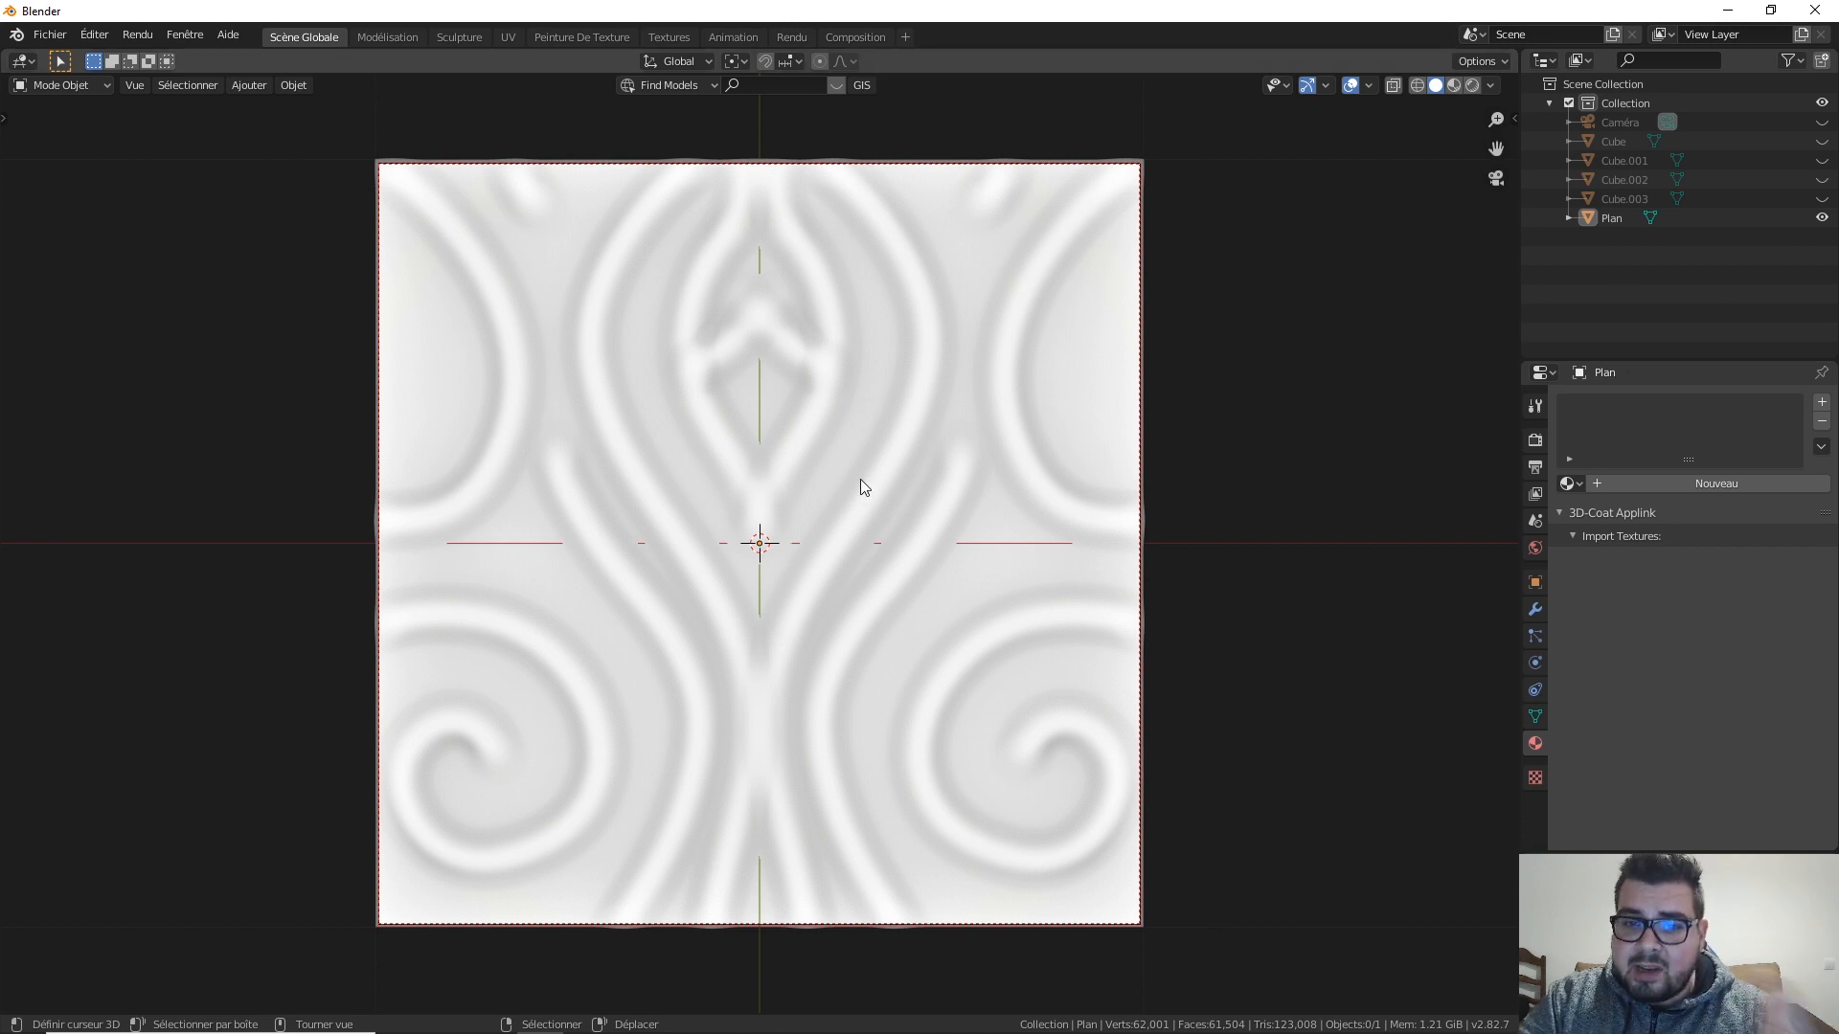
Step: Render an image of the viewport and save it over Cavity Map.png in the Normal folder, closing the render window
left_click(139, 86)
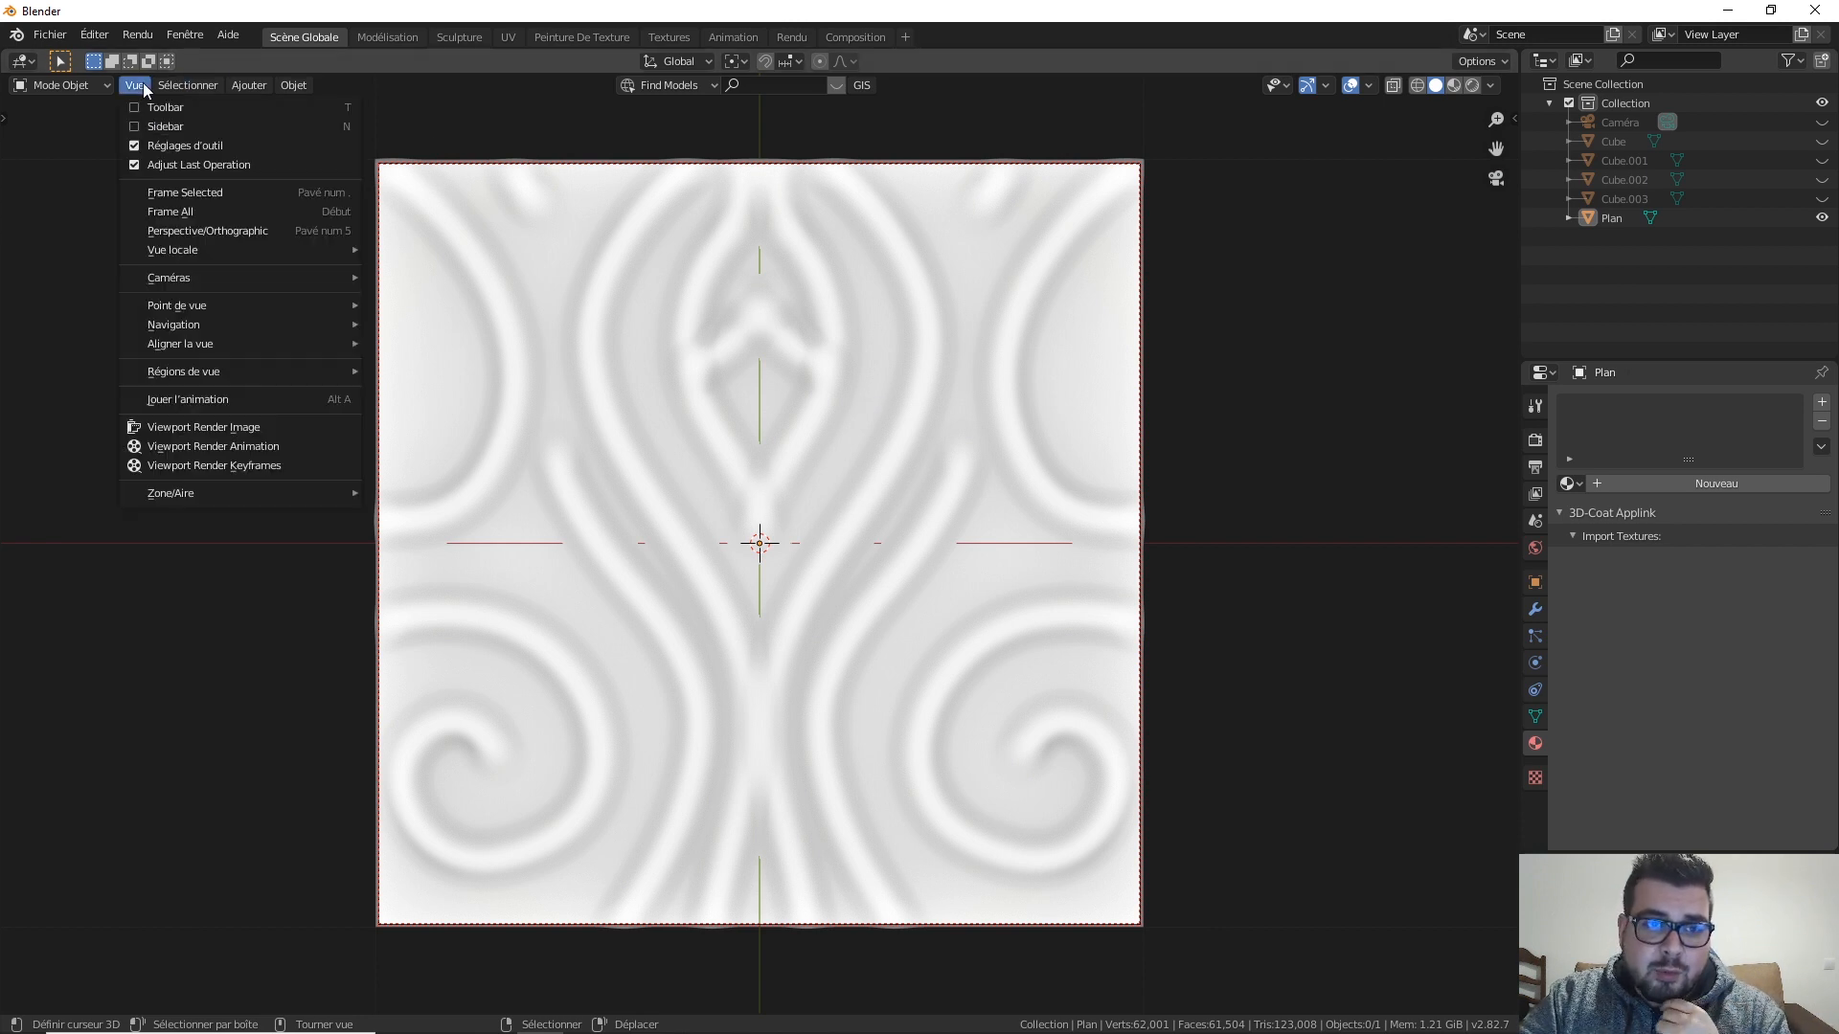
left_click(215, 420)
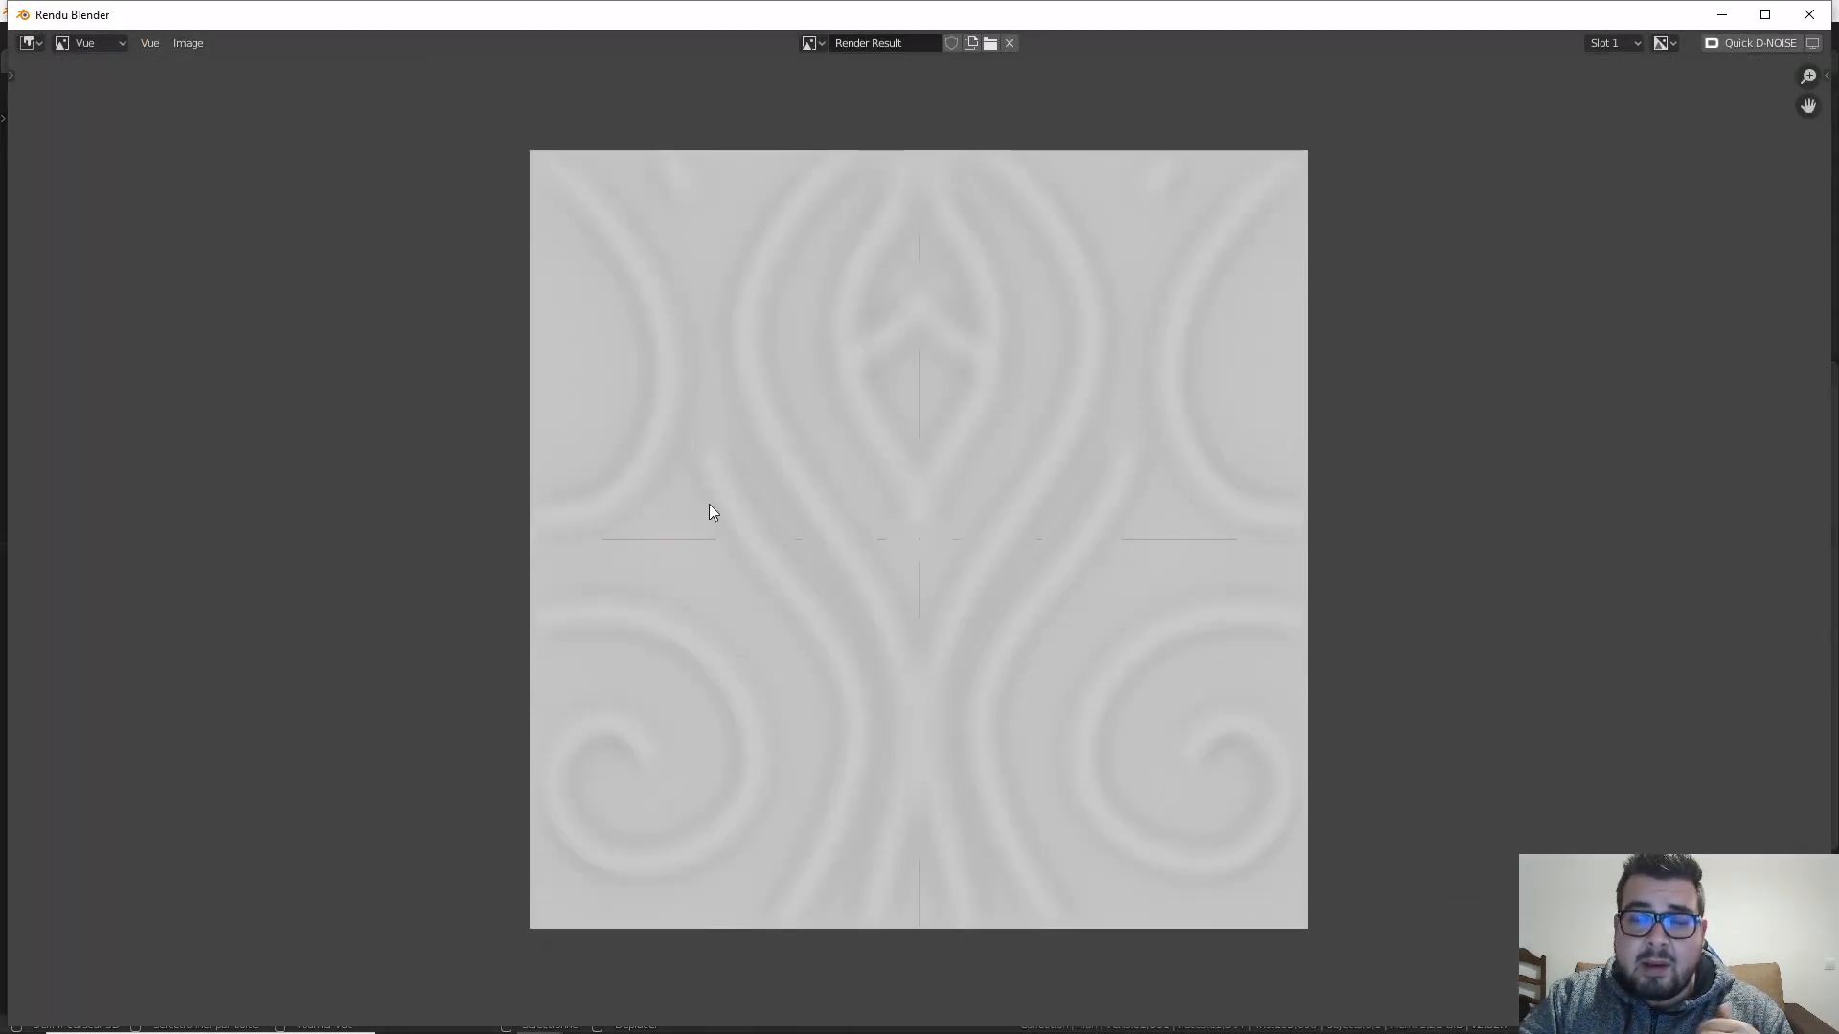
left_click(186, 46)
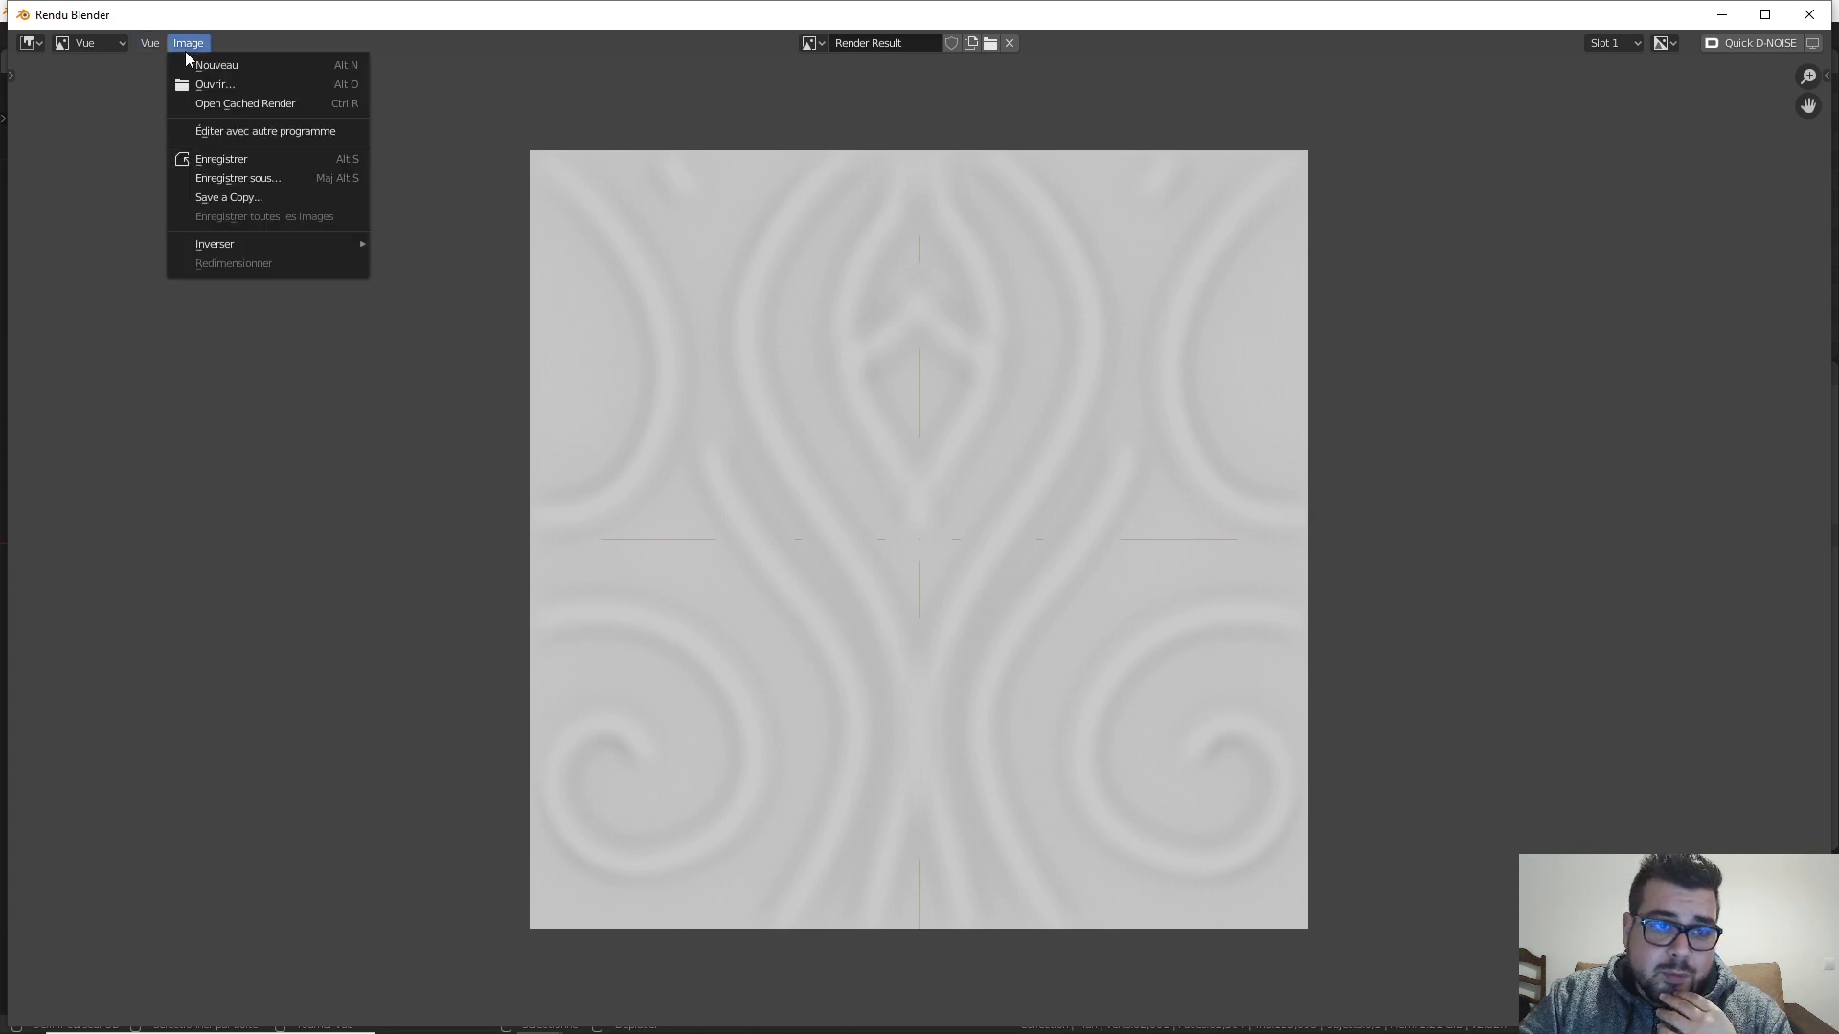
left_click(293, 182)
left_click(671, 293)
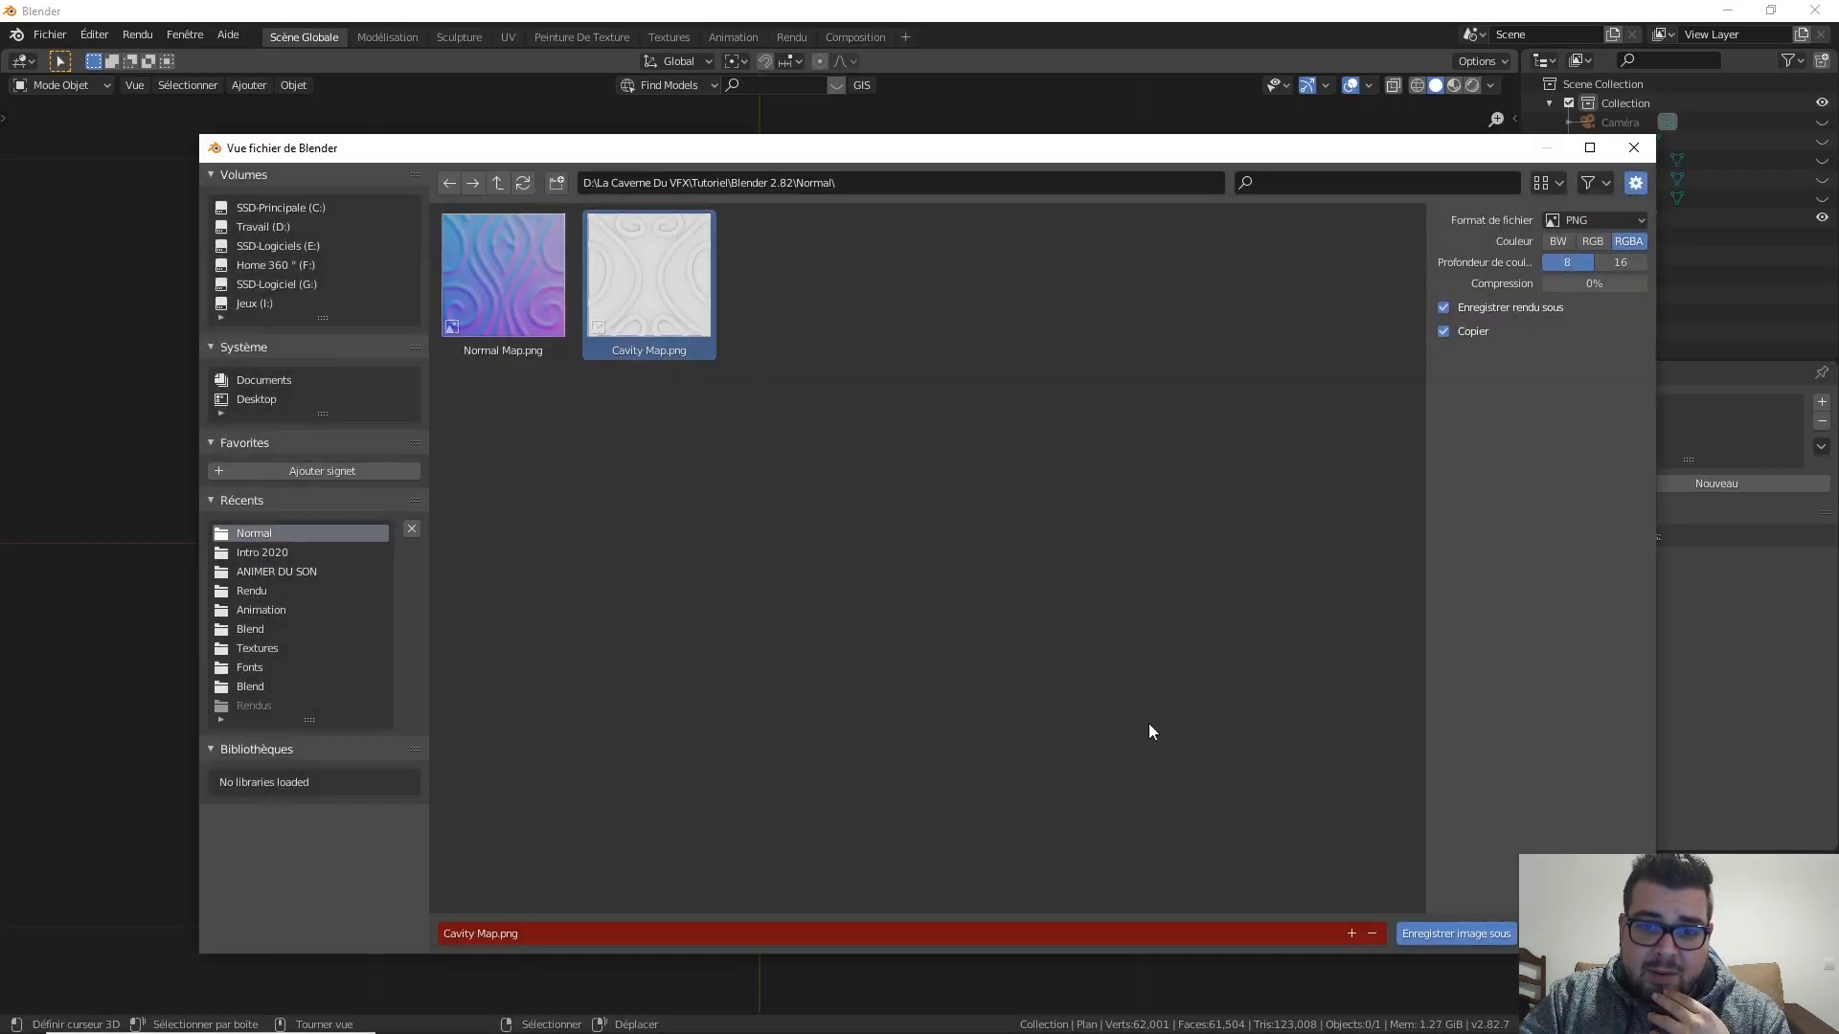
left_click(1456, 931)
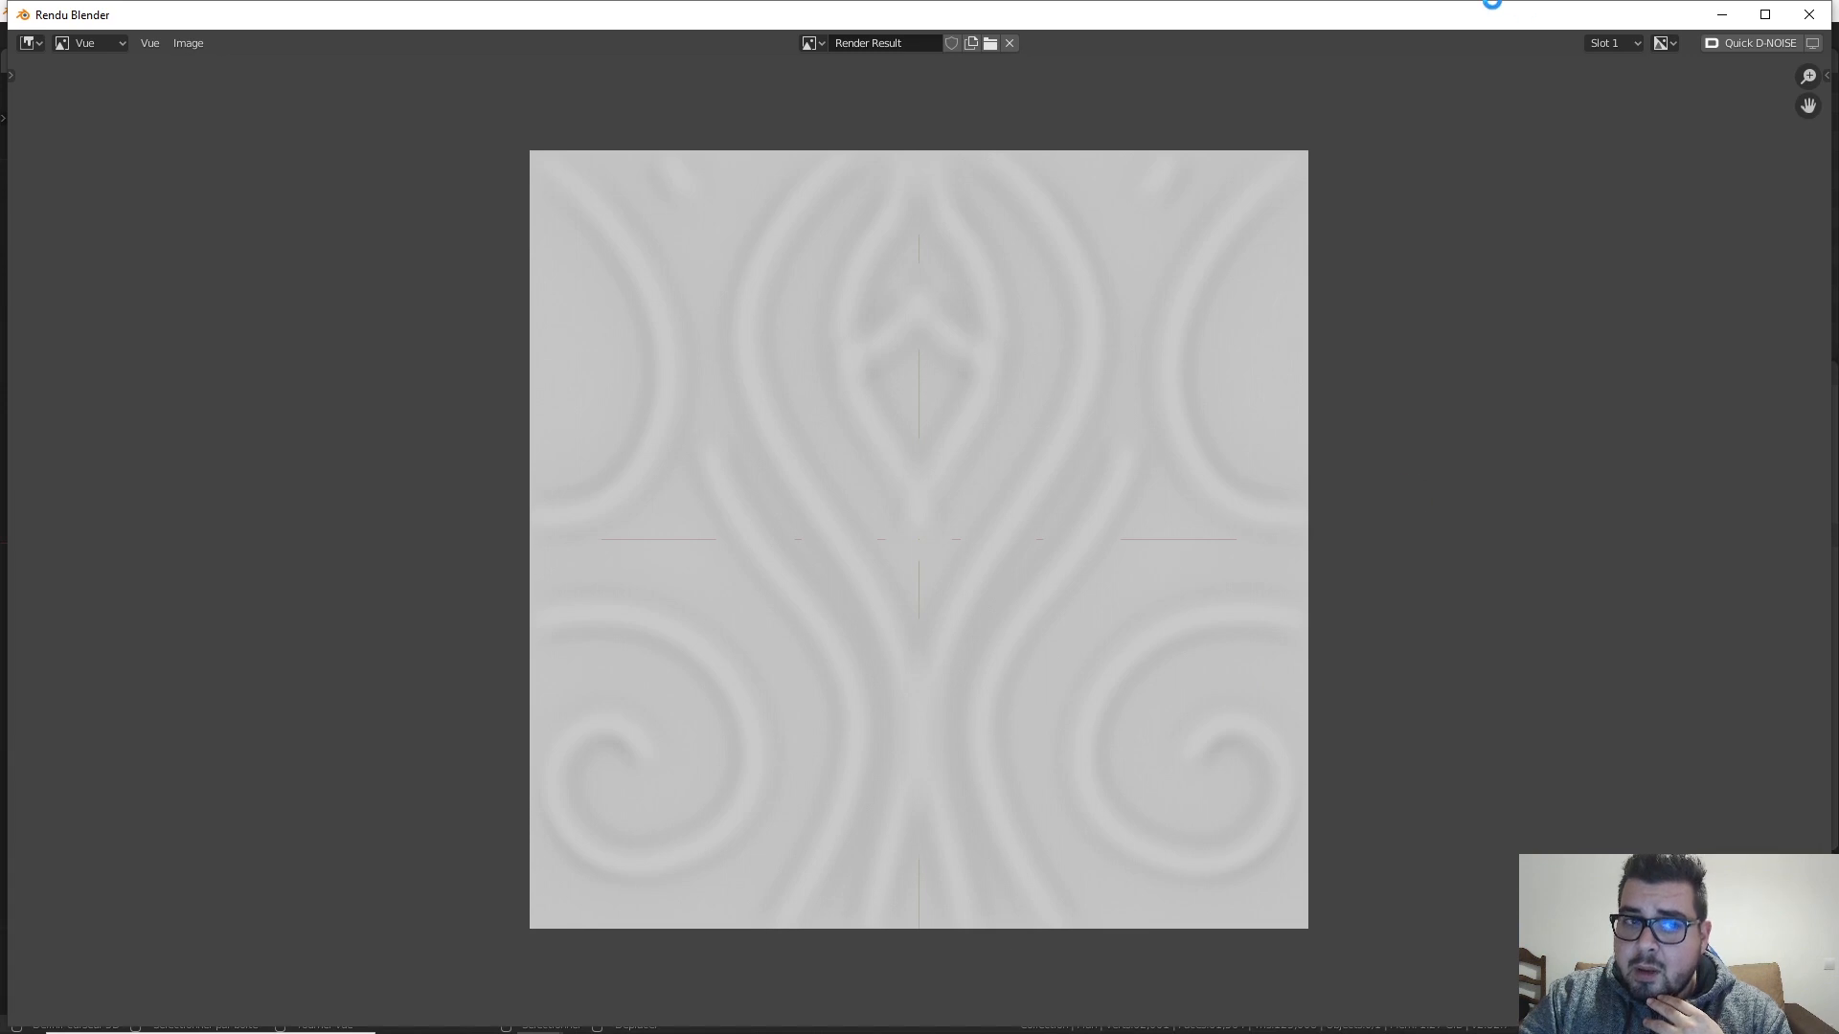
left_click(1807, 16)
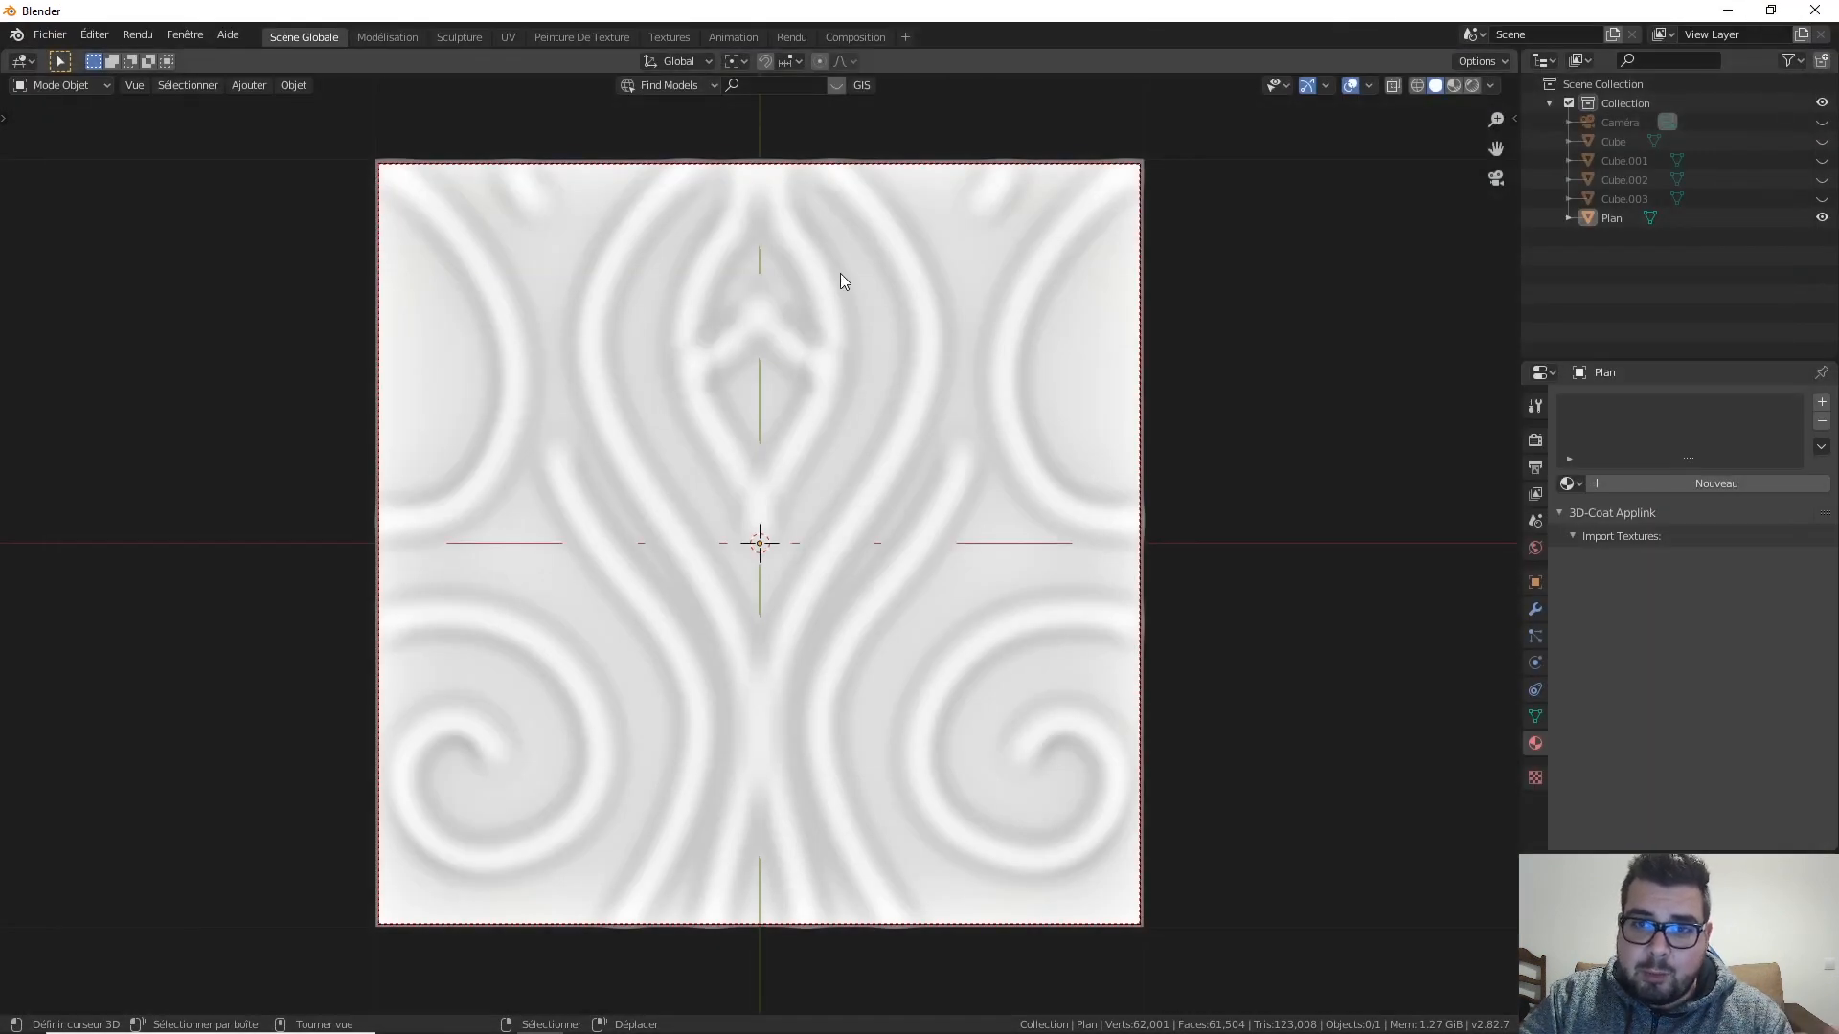
Step: In the Textures workspace, show Cube.002 and Cube.003, hide Plan, and select Cube.002 to display its M_Tutos node tree
left_click(668, 37)
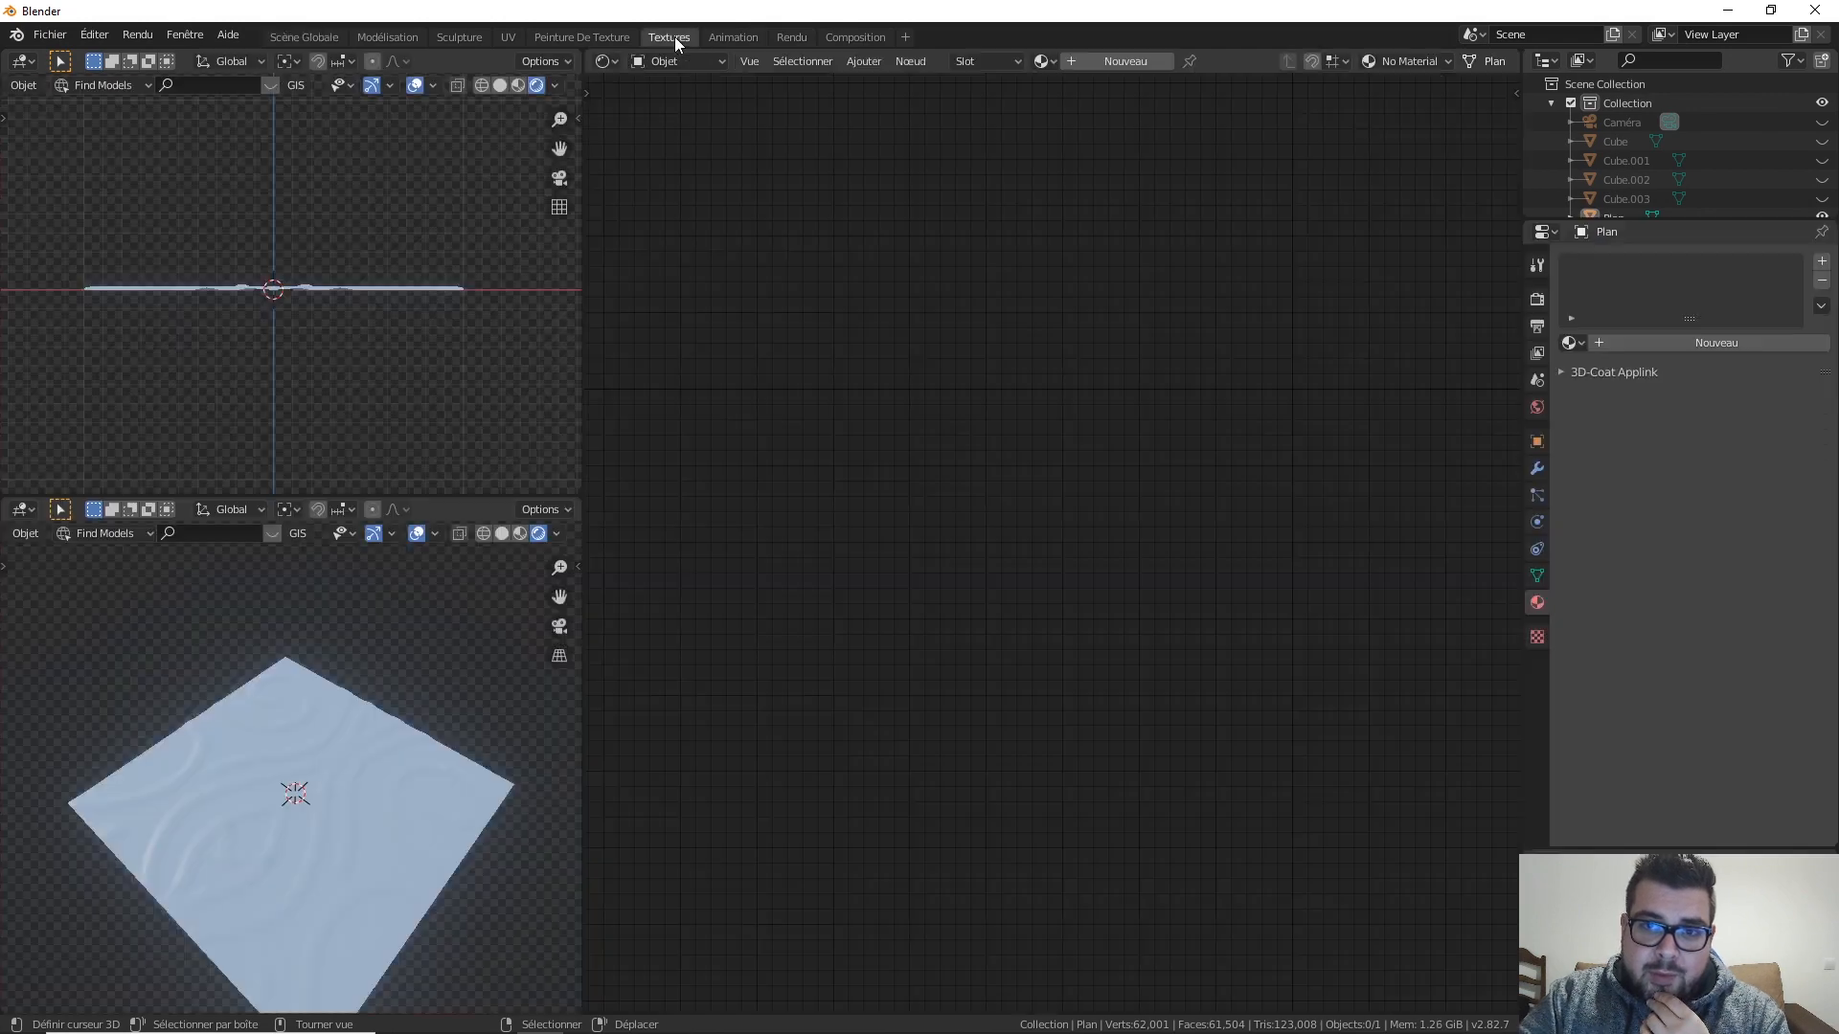
scroll(1789, 169, "down", 1)
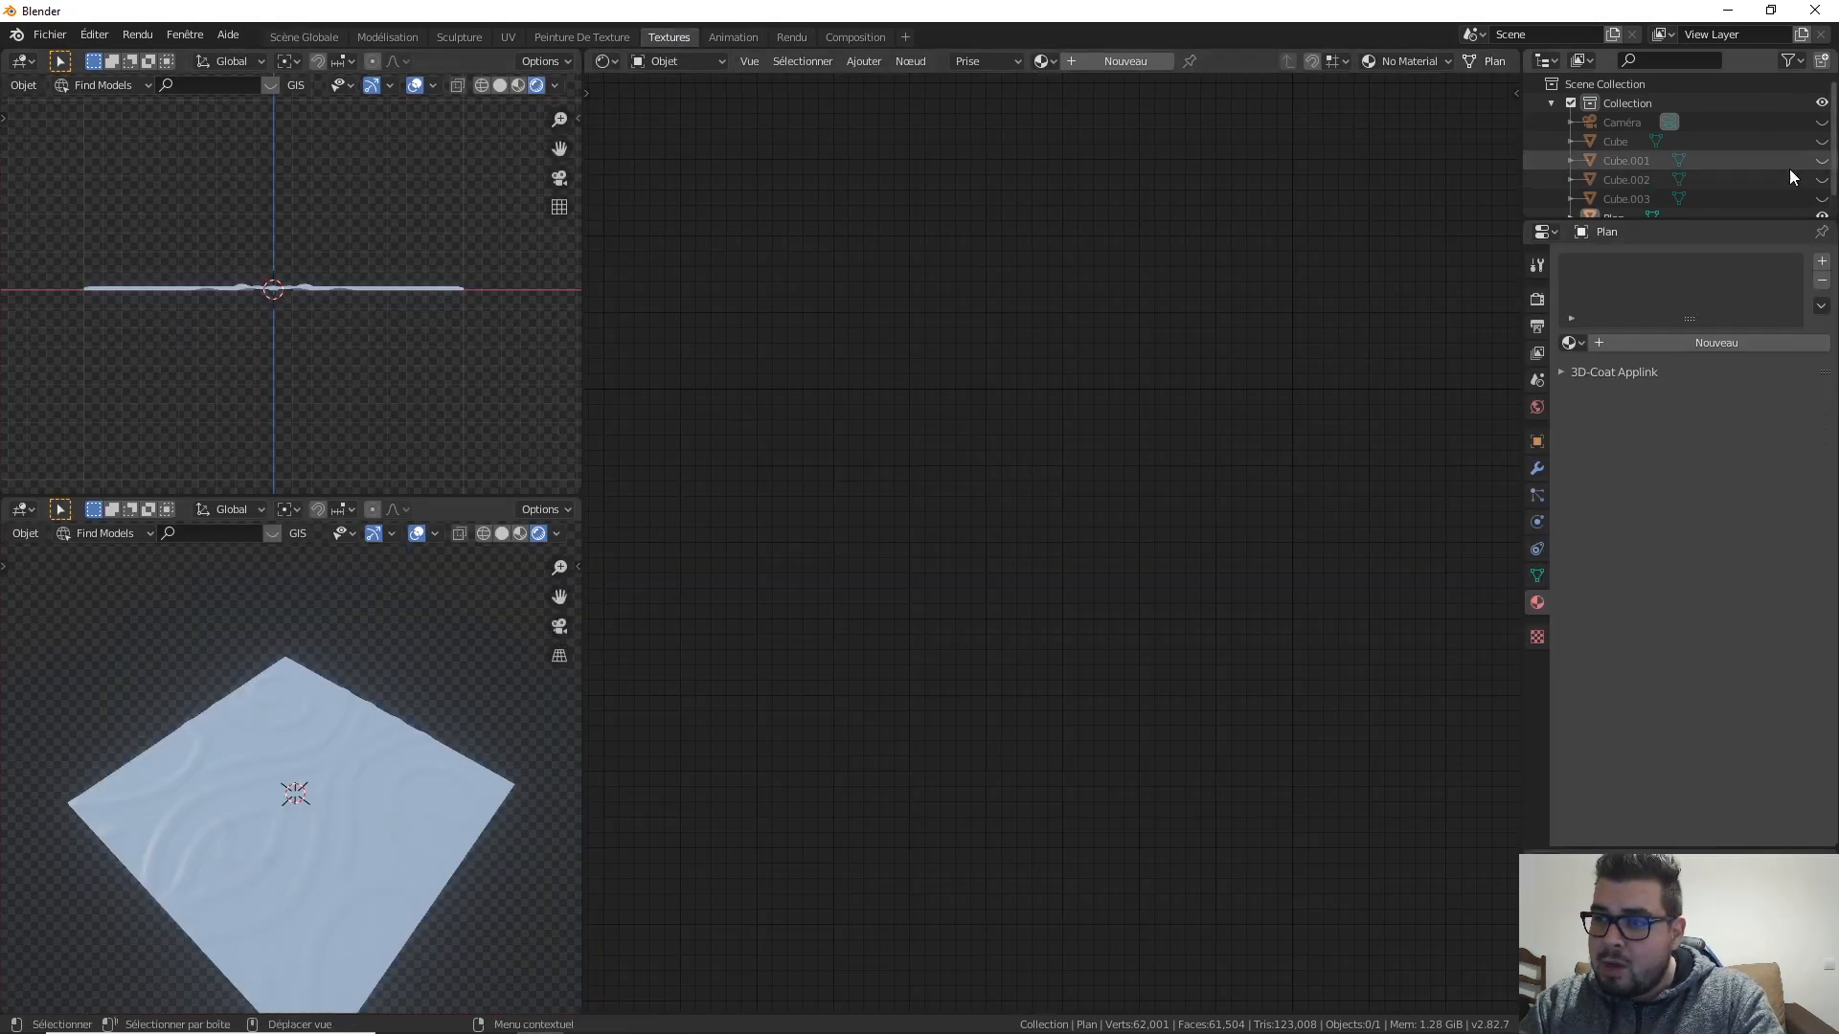
left_click(1821, 199)
left_click_drag(1821, 180, 1820, 161)
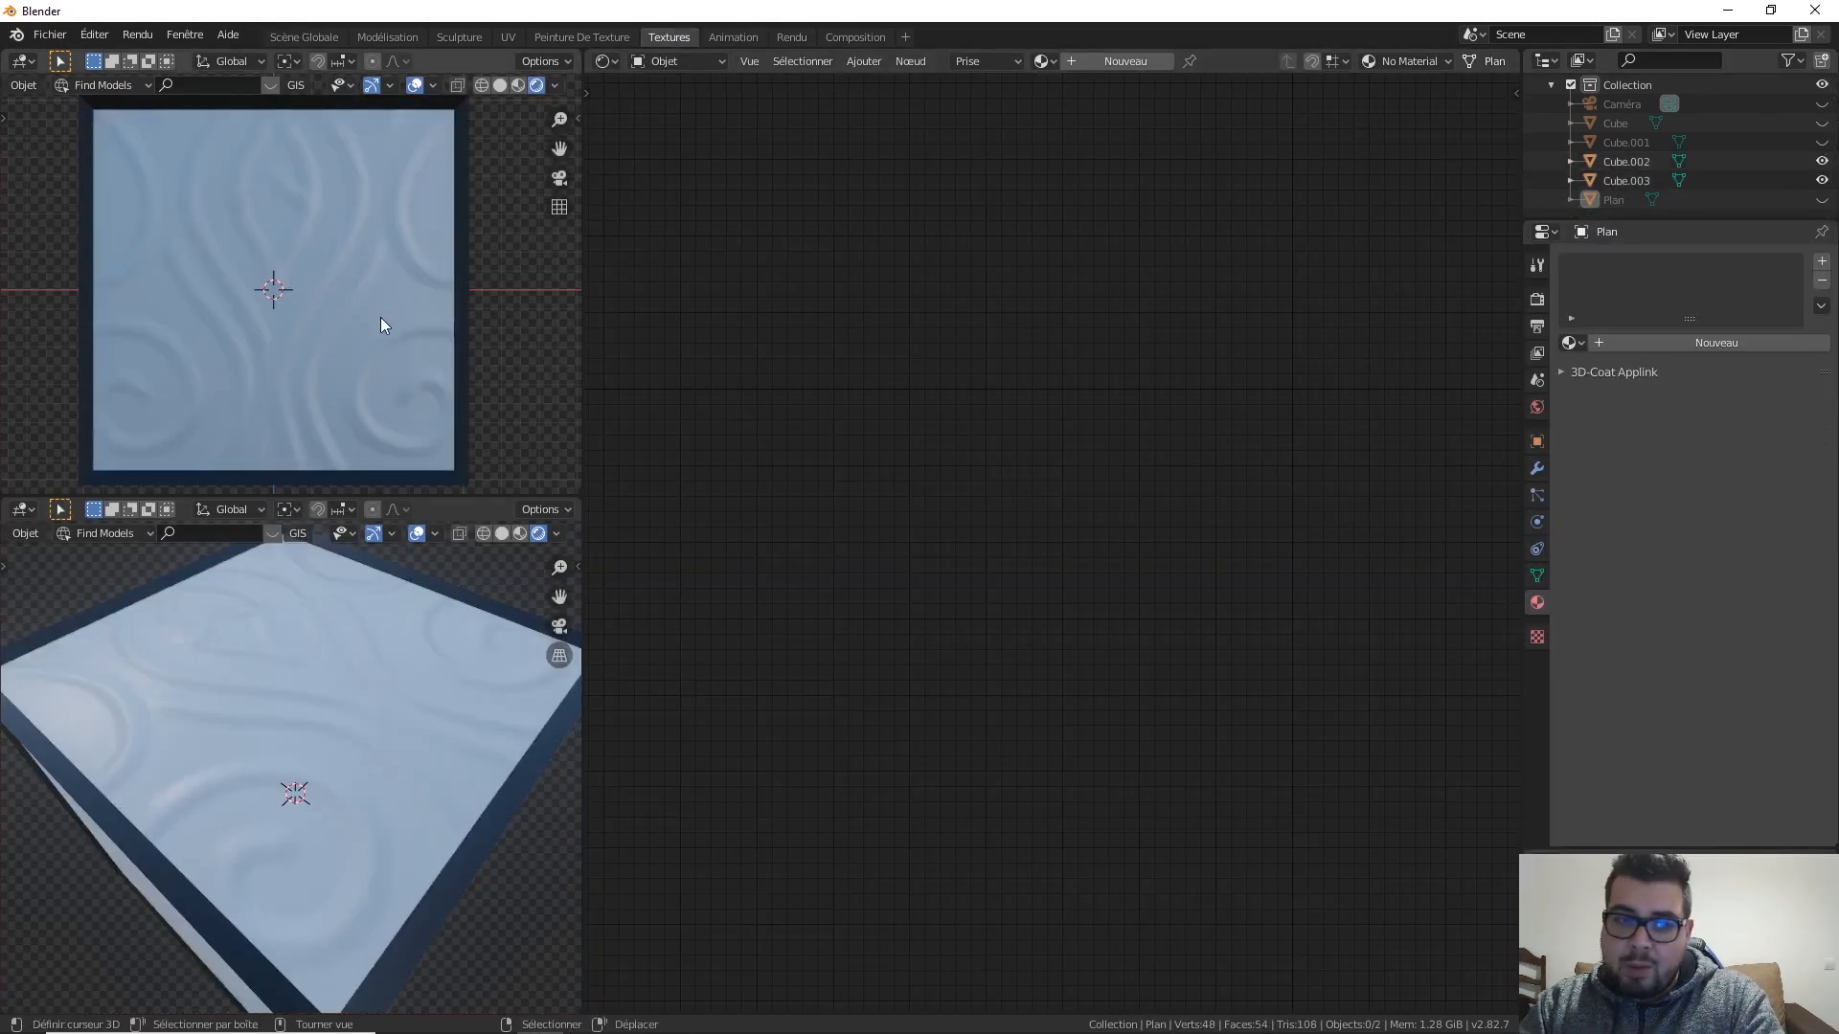
right_click(351, 269)
middle_click_drag(936, 352, 973, 447)
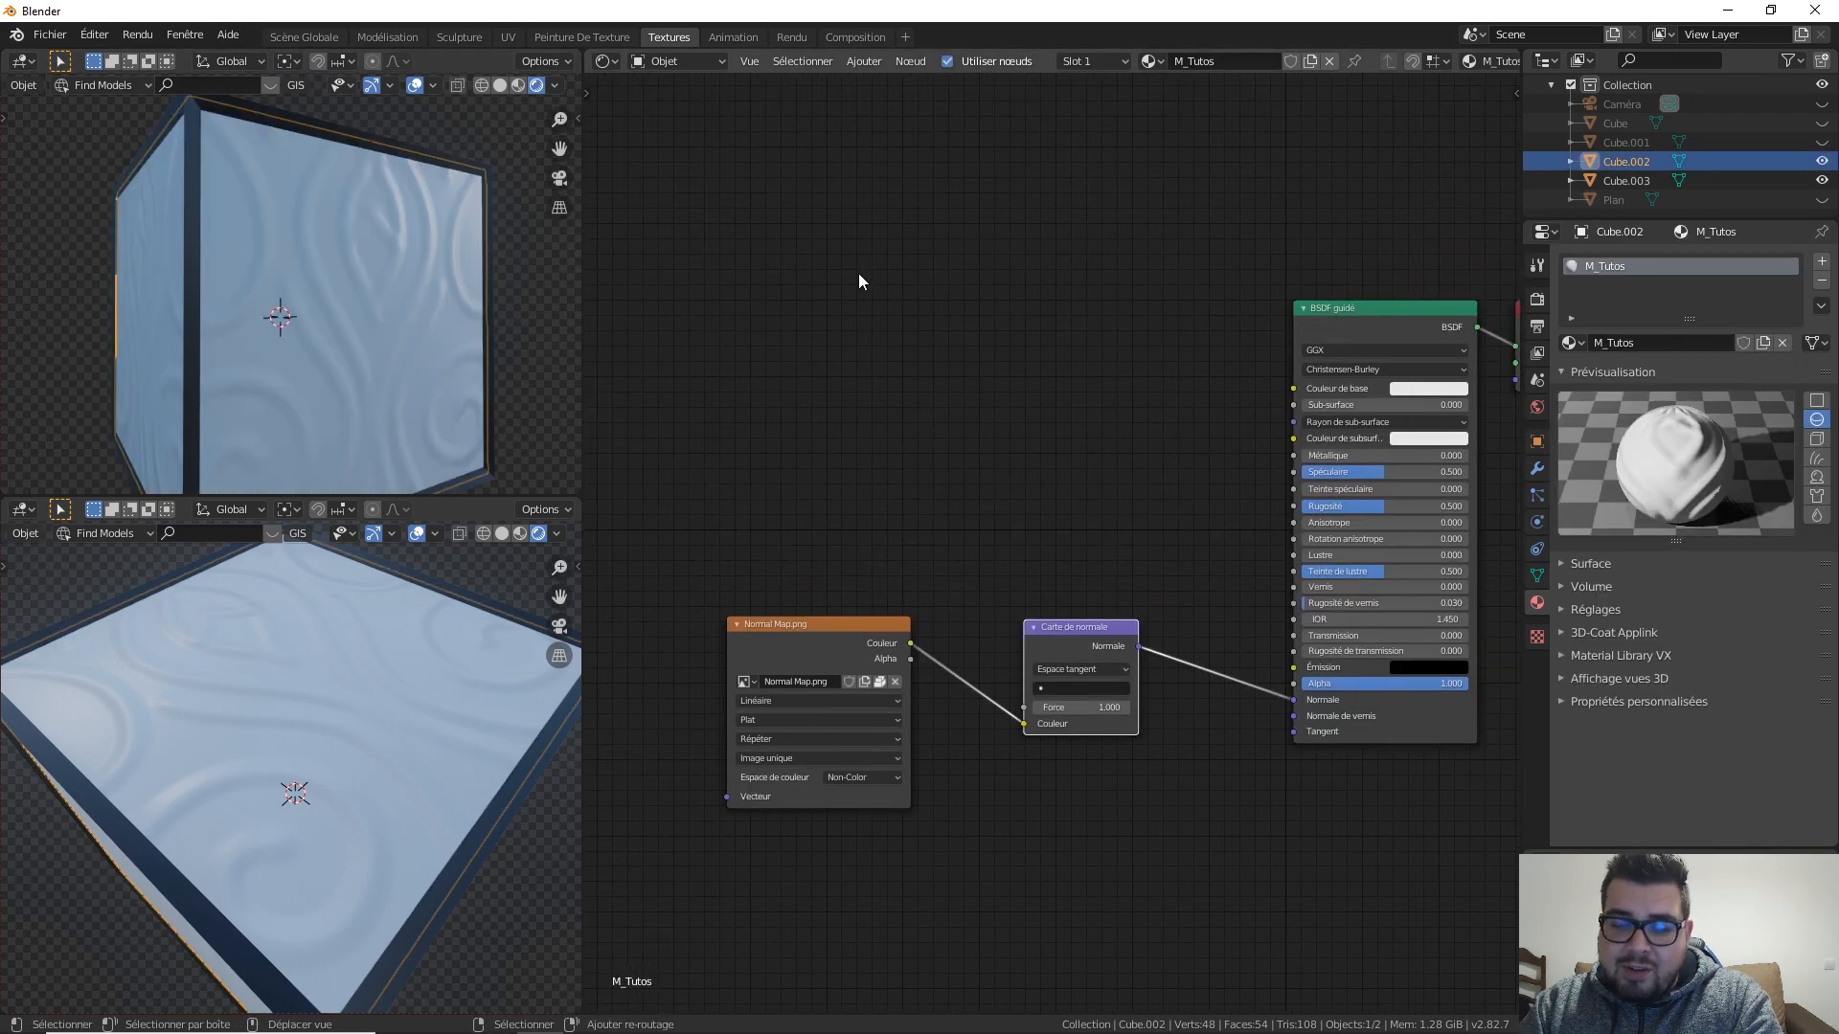
Step: Add an image texture node loaded with Cavity Map.png from the Normal folder and set its color space to Non-Color
key("shift+a")
mouse_move(865, 279)
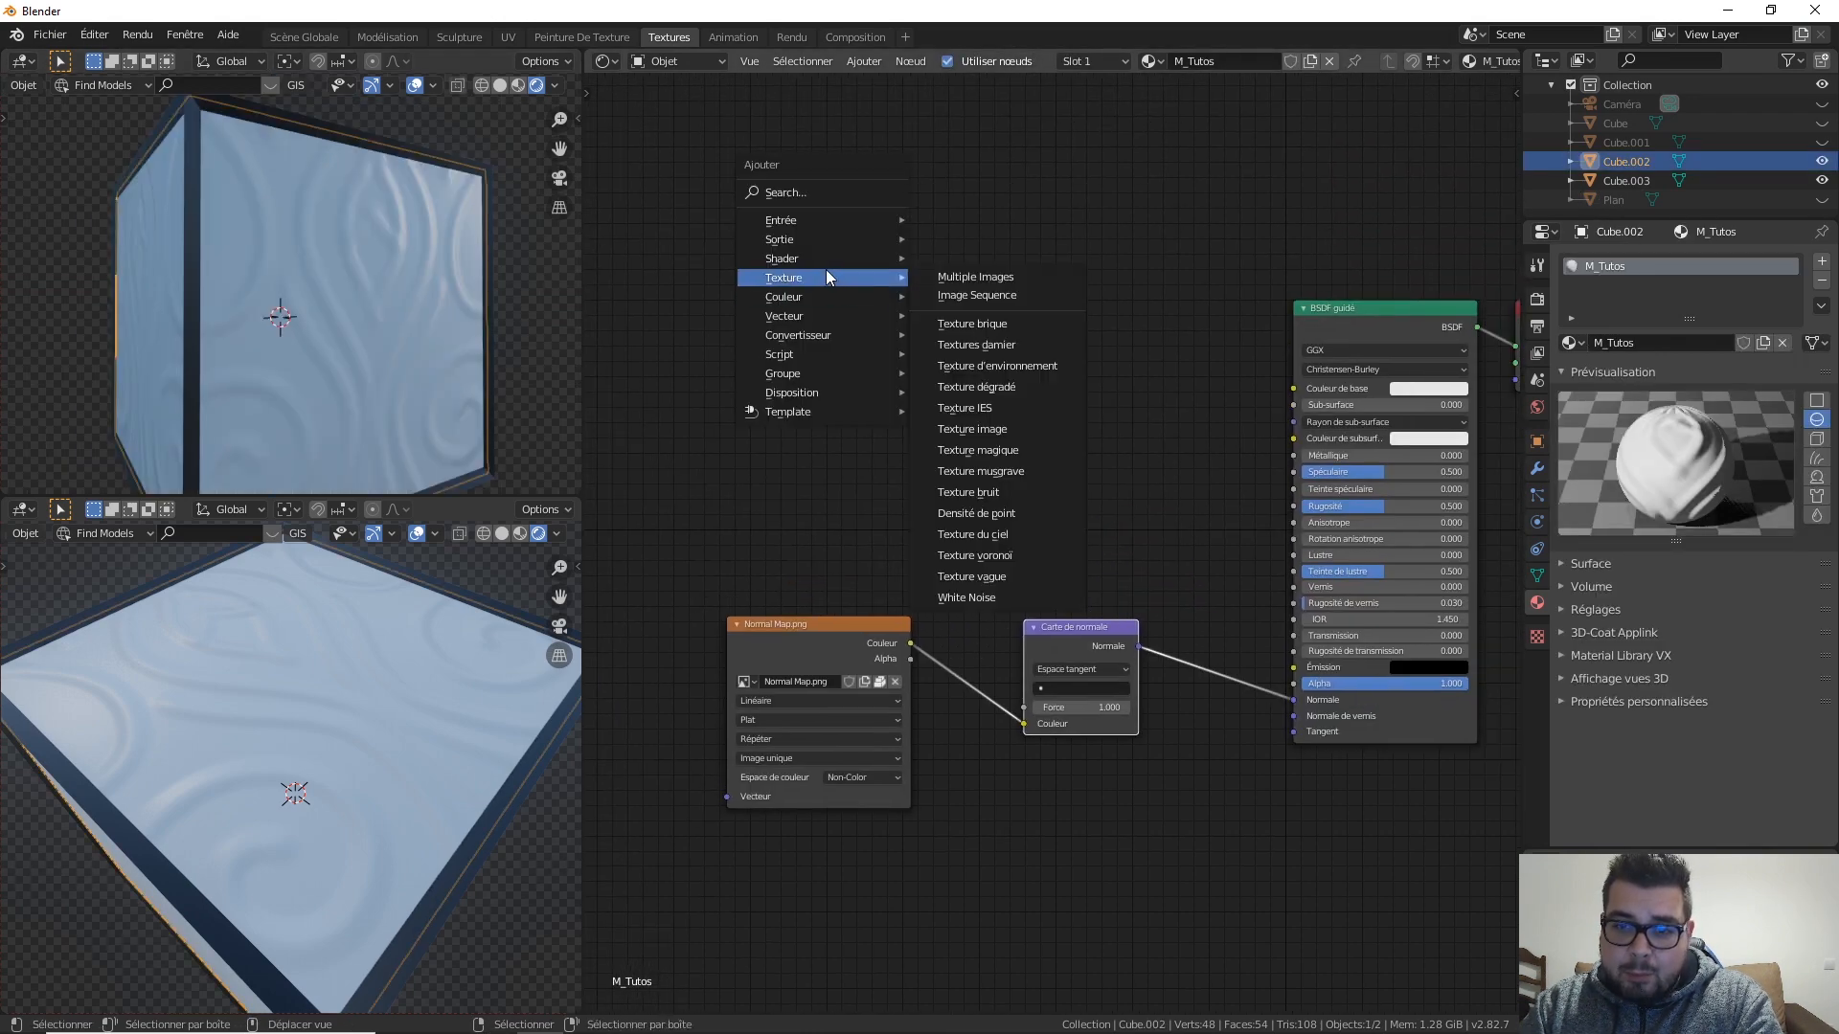
left_click(991, 423)
left_click(748, 236)
left_click(914, 302)
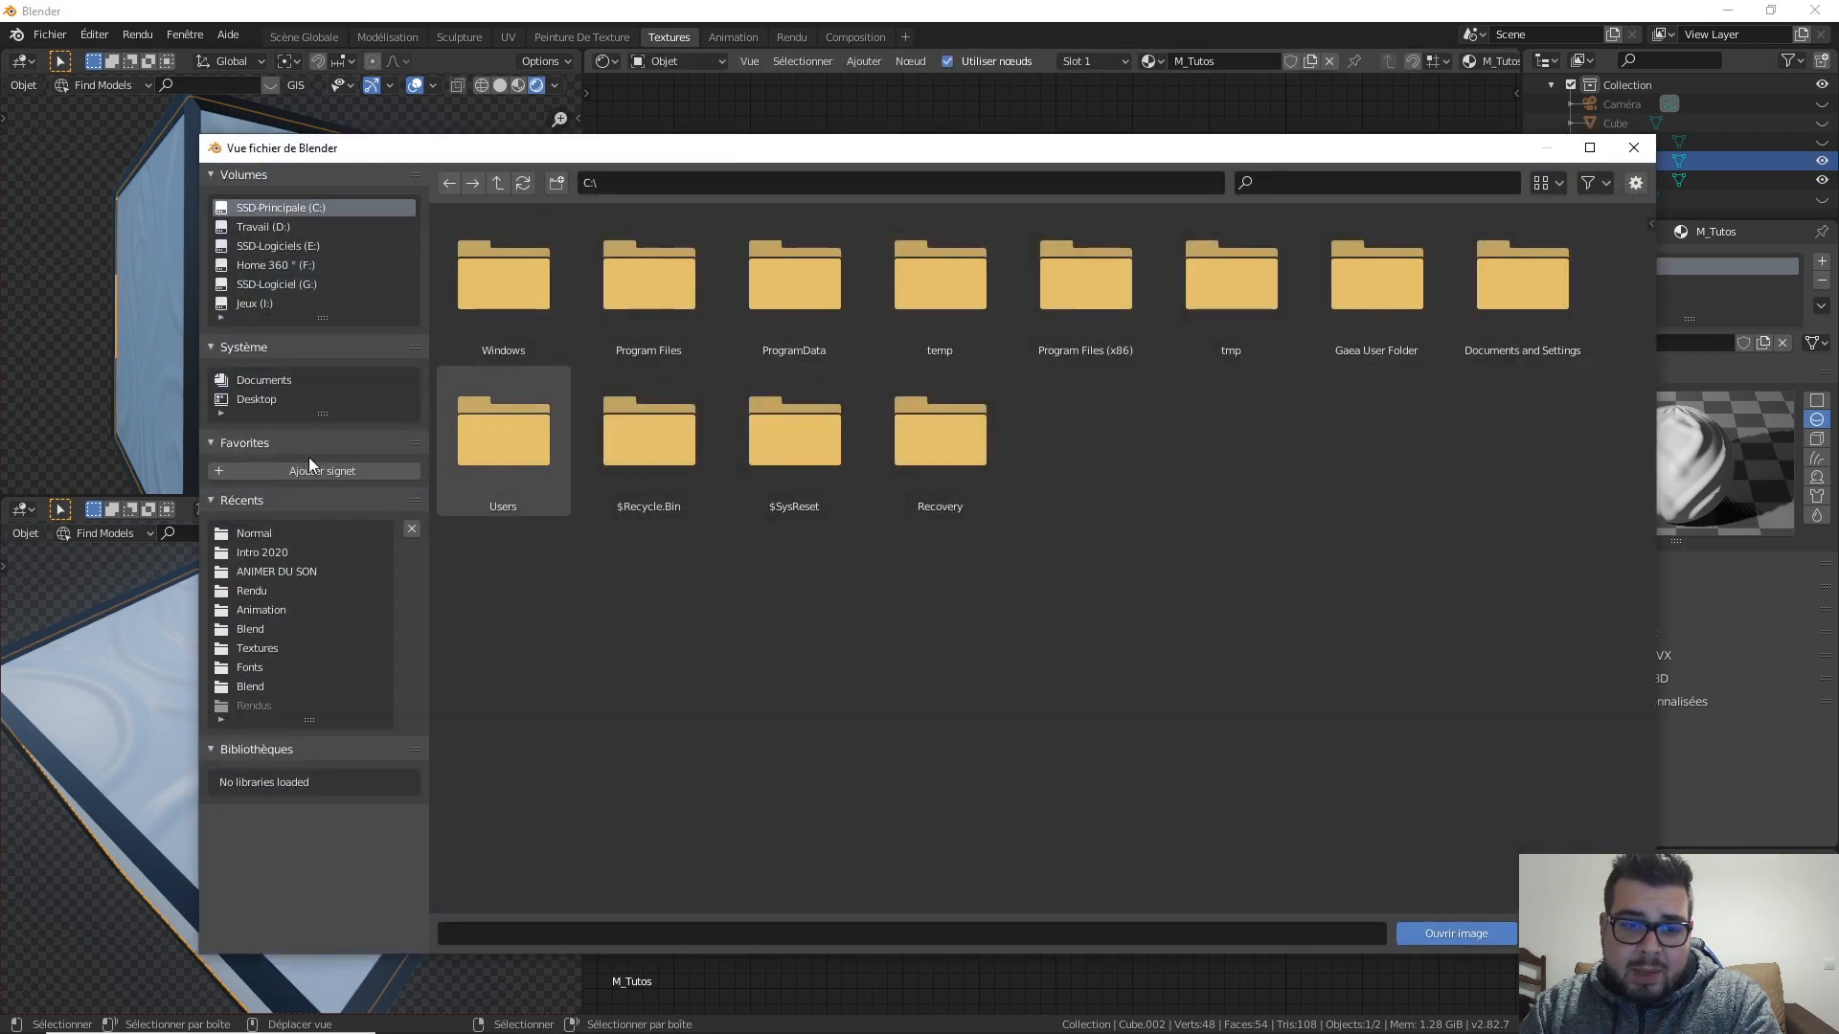
left_click(281, 533)
double_click(474, 297)
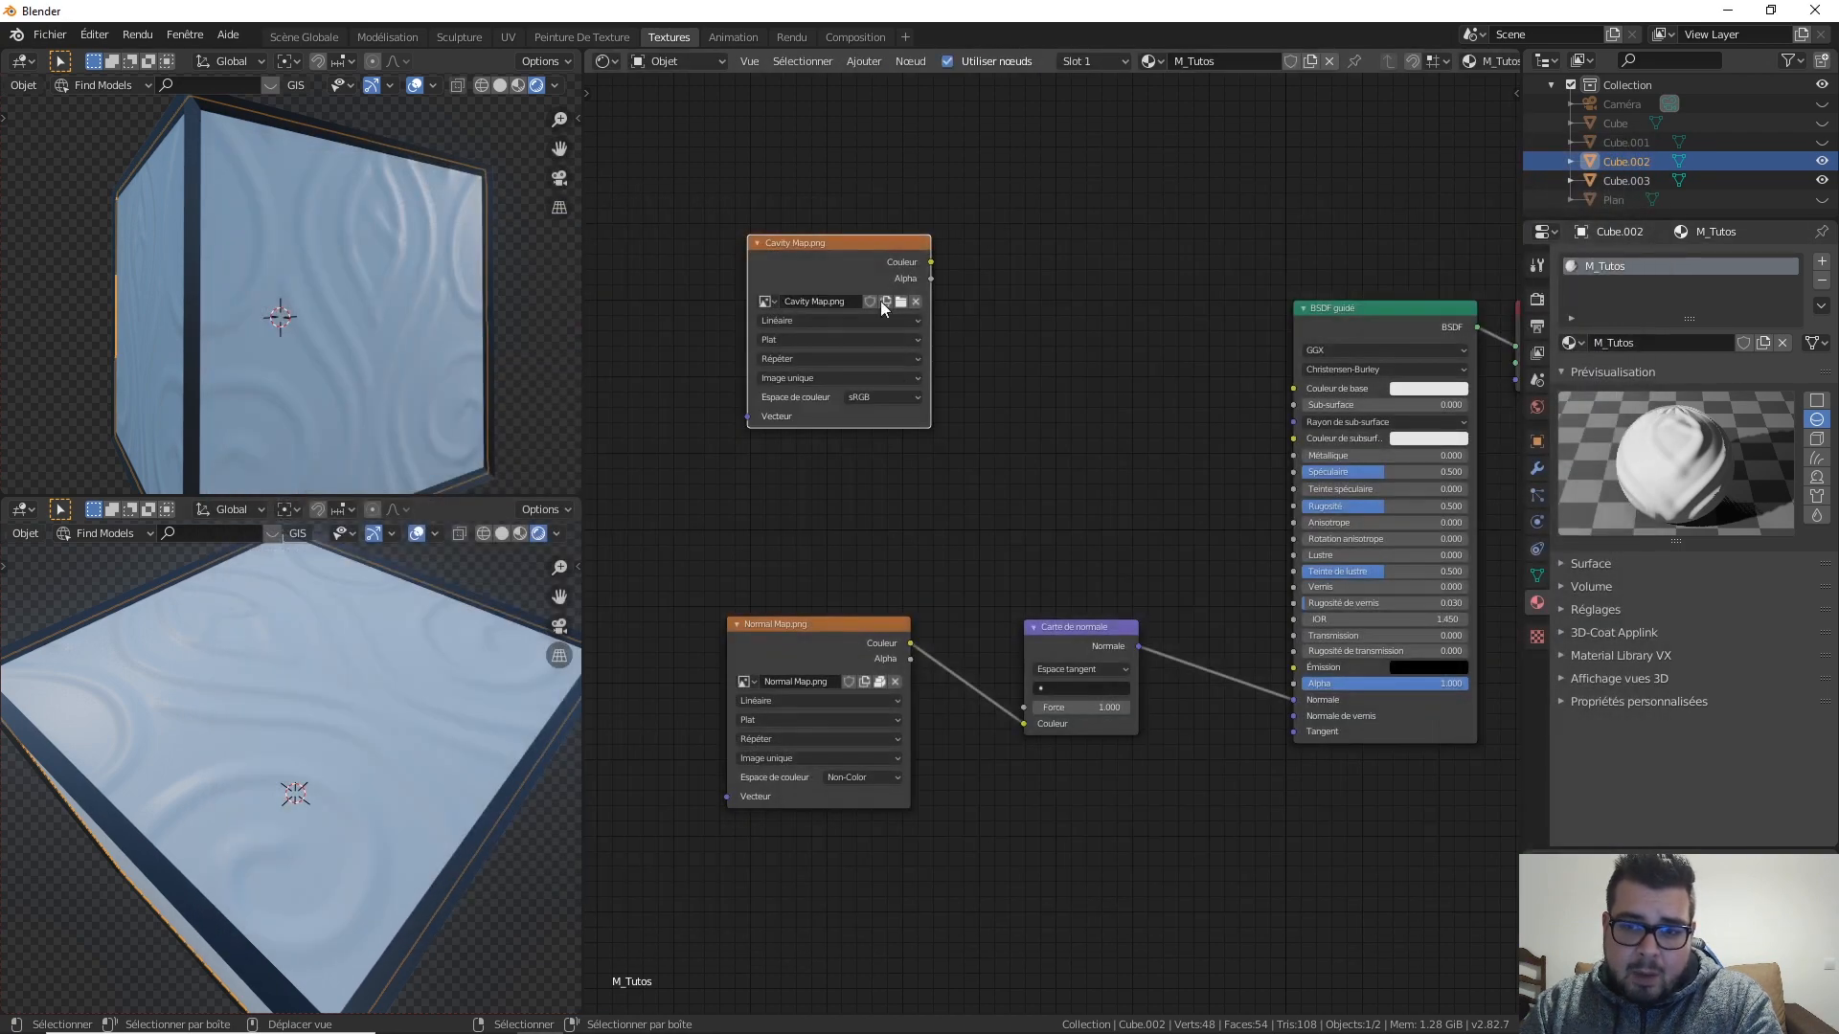
left_click(881, 399)
left_click(883, 467)
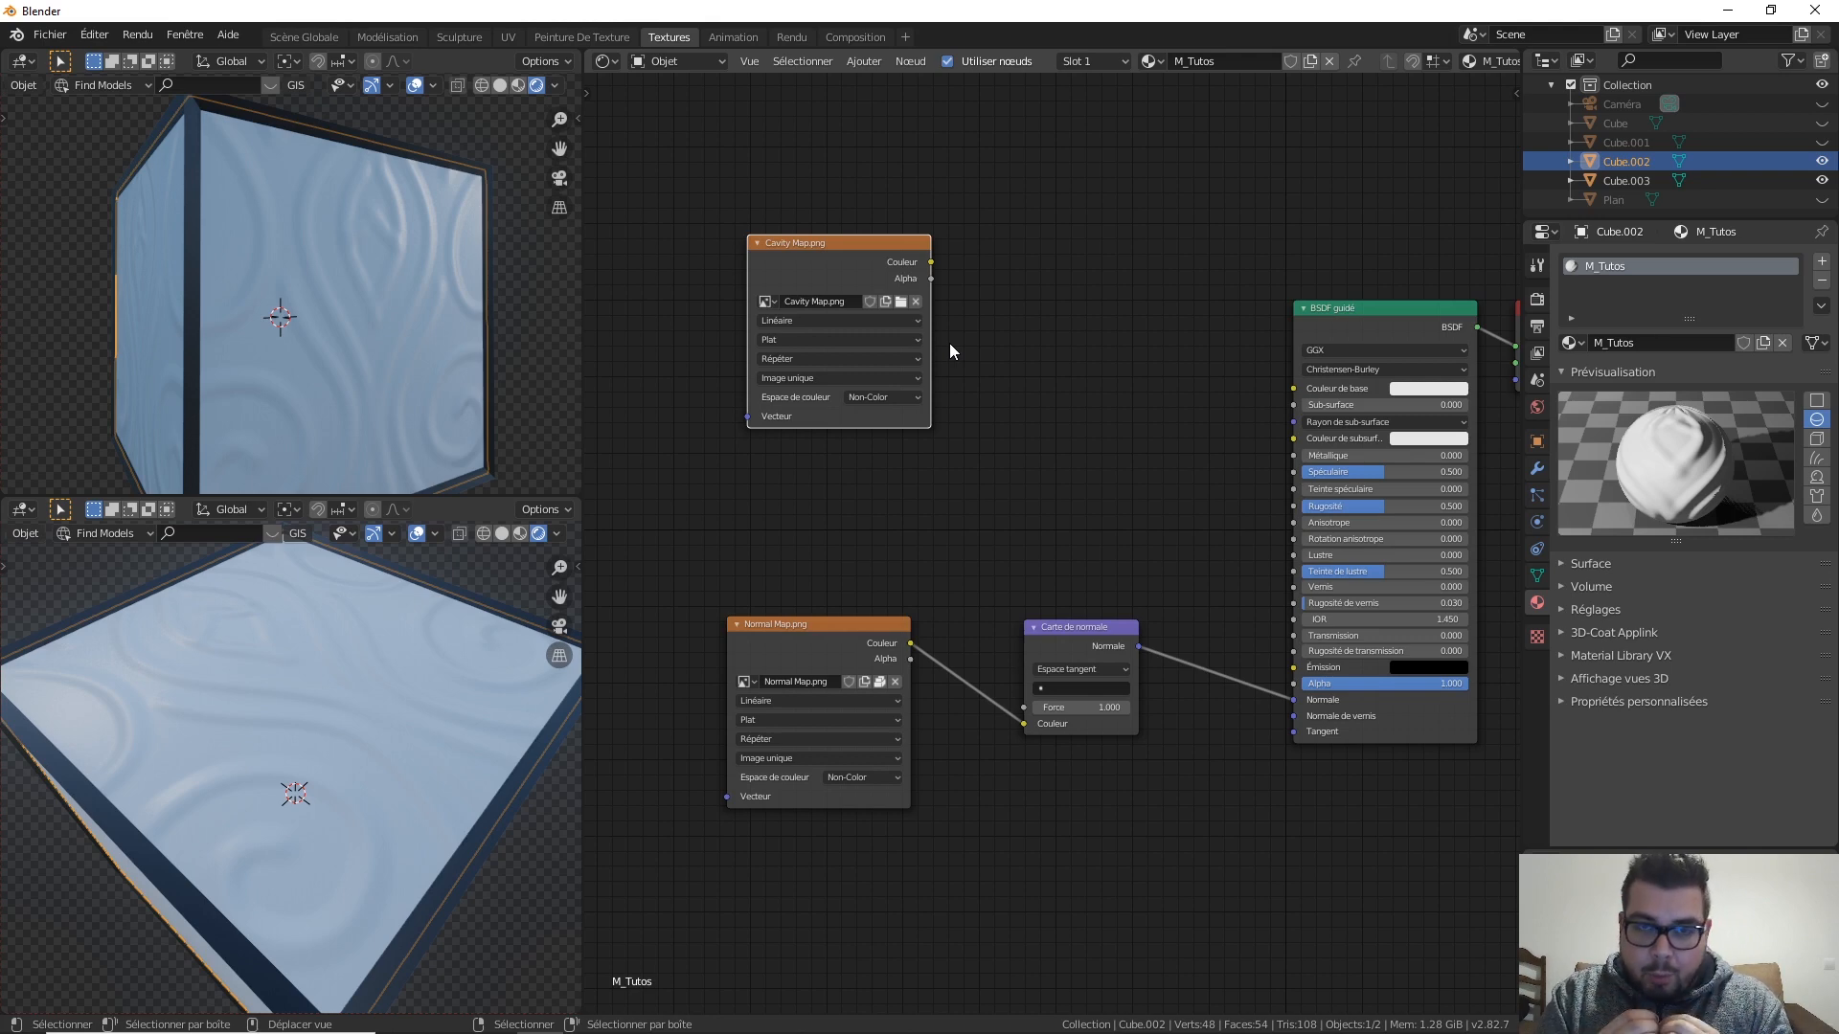
Step: Add a color ramp node (Dégradé de couleurs) beside the Cavity Map node and connect the image's Couleur output to its Fac input
left_click_drag(867, 242, 785, 225)
key("shift+a")
mouse_move(893, 370)
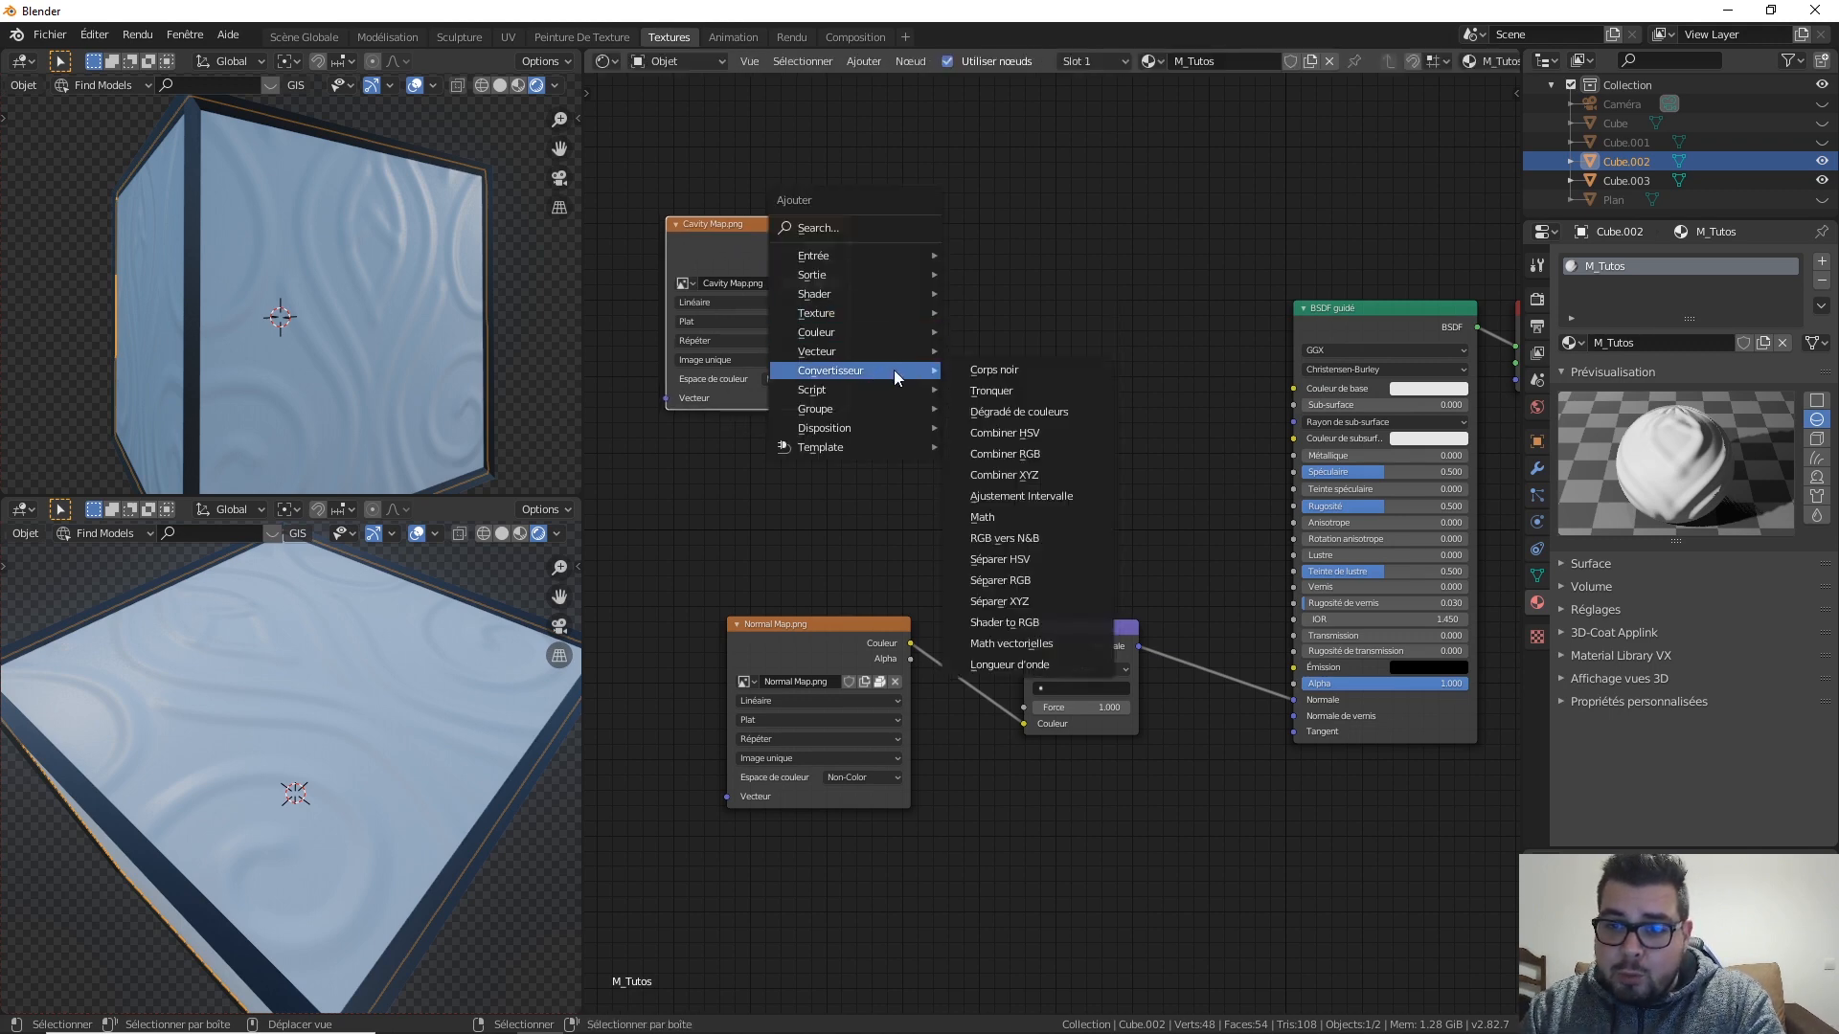
left_click(987, 229)
left_click(914, 227)
left_click_drag(850, 244, 923, 368)
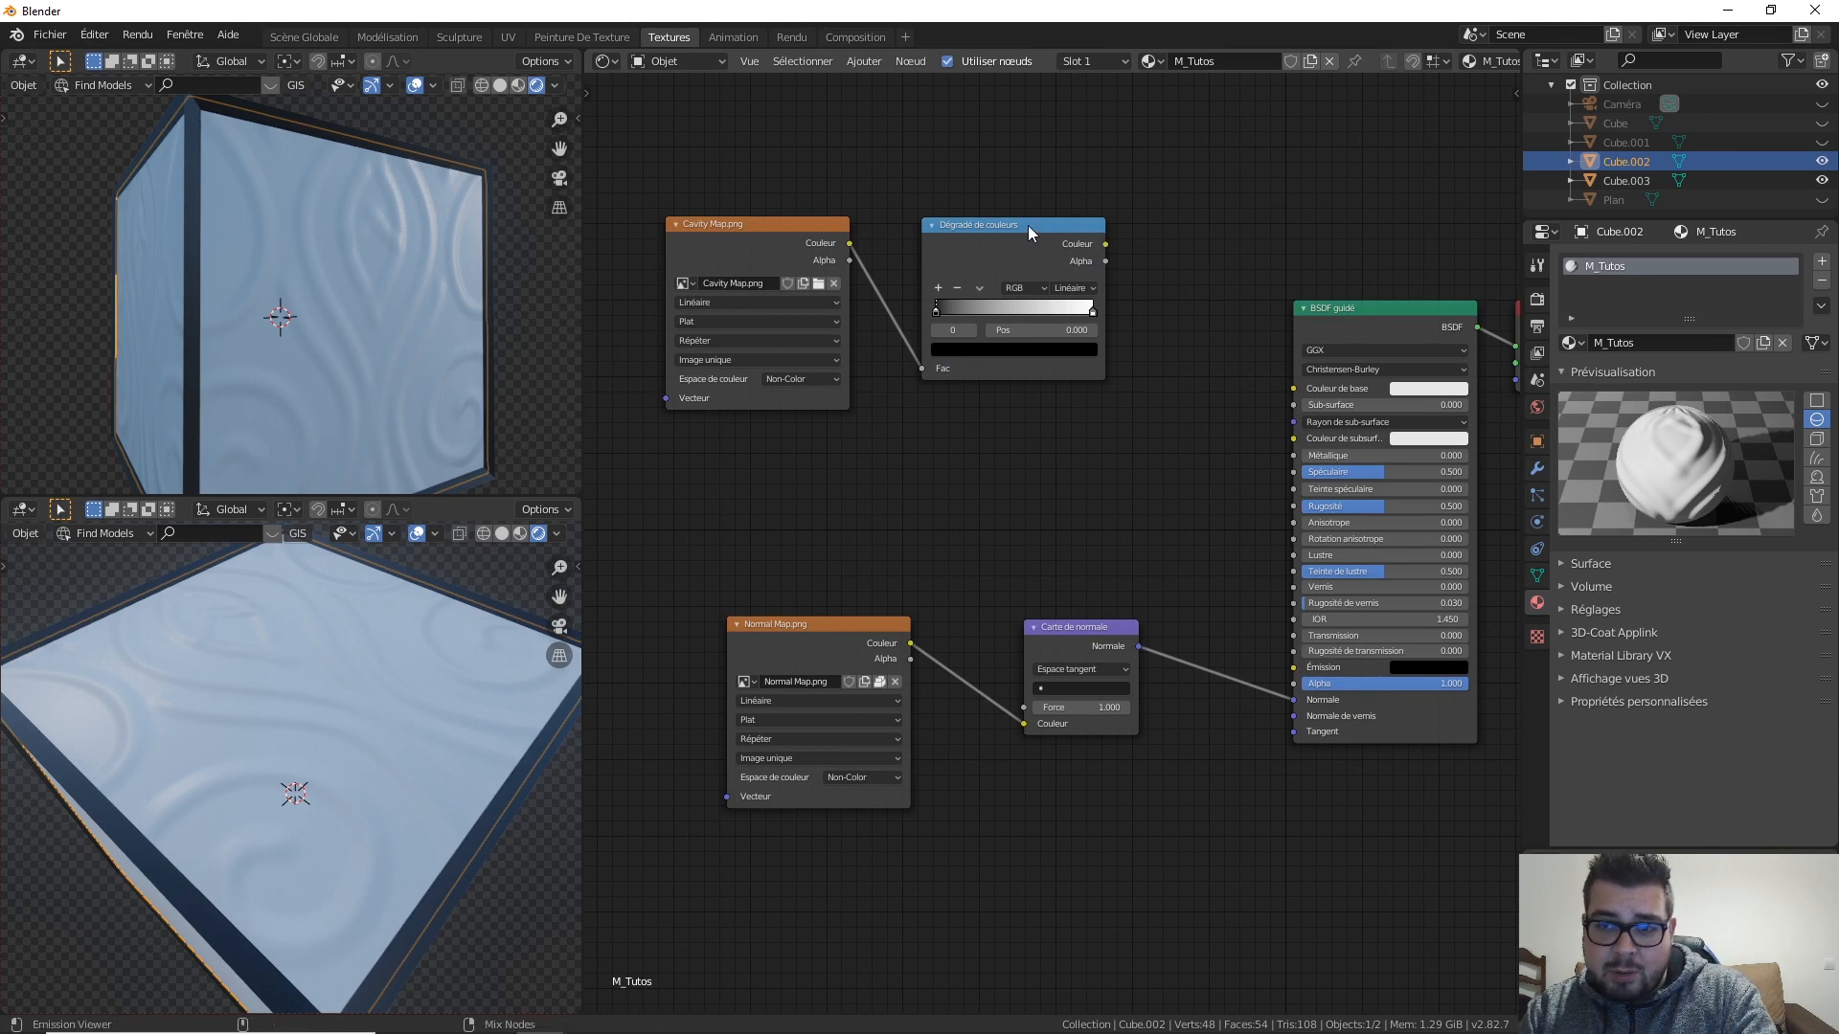
Step: Preview the color ramp's output directly on the cube and move its black stop to position 0.709
left_click(1021, 228, "ctrl+shift")
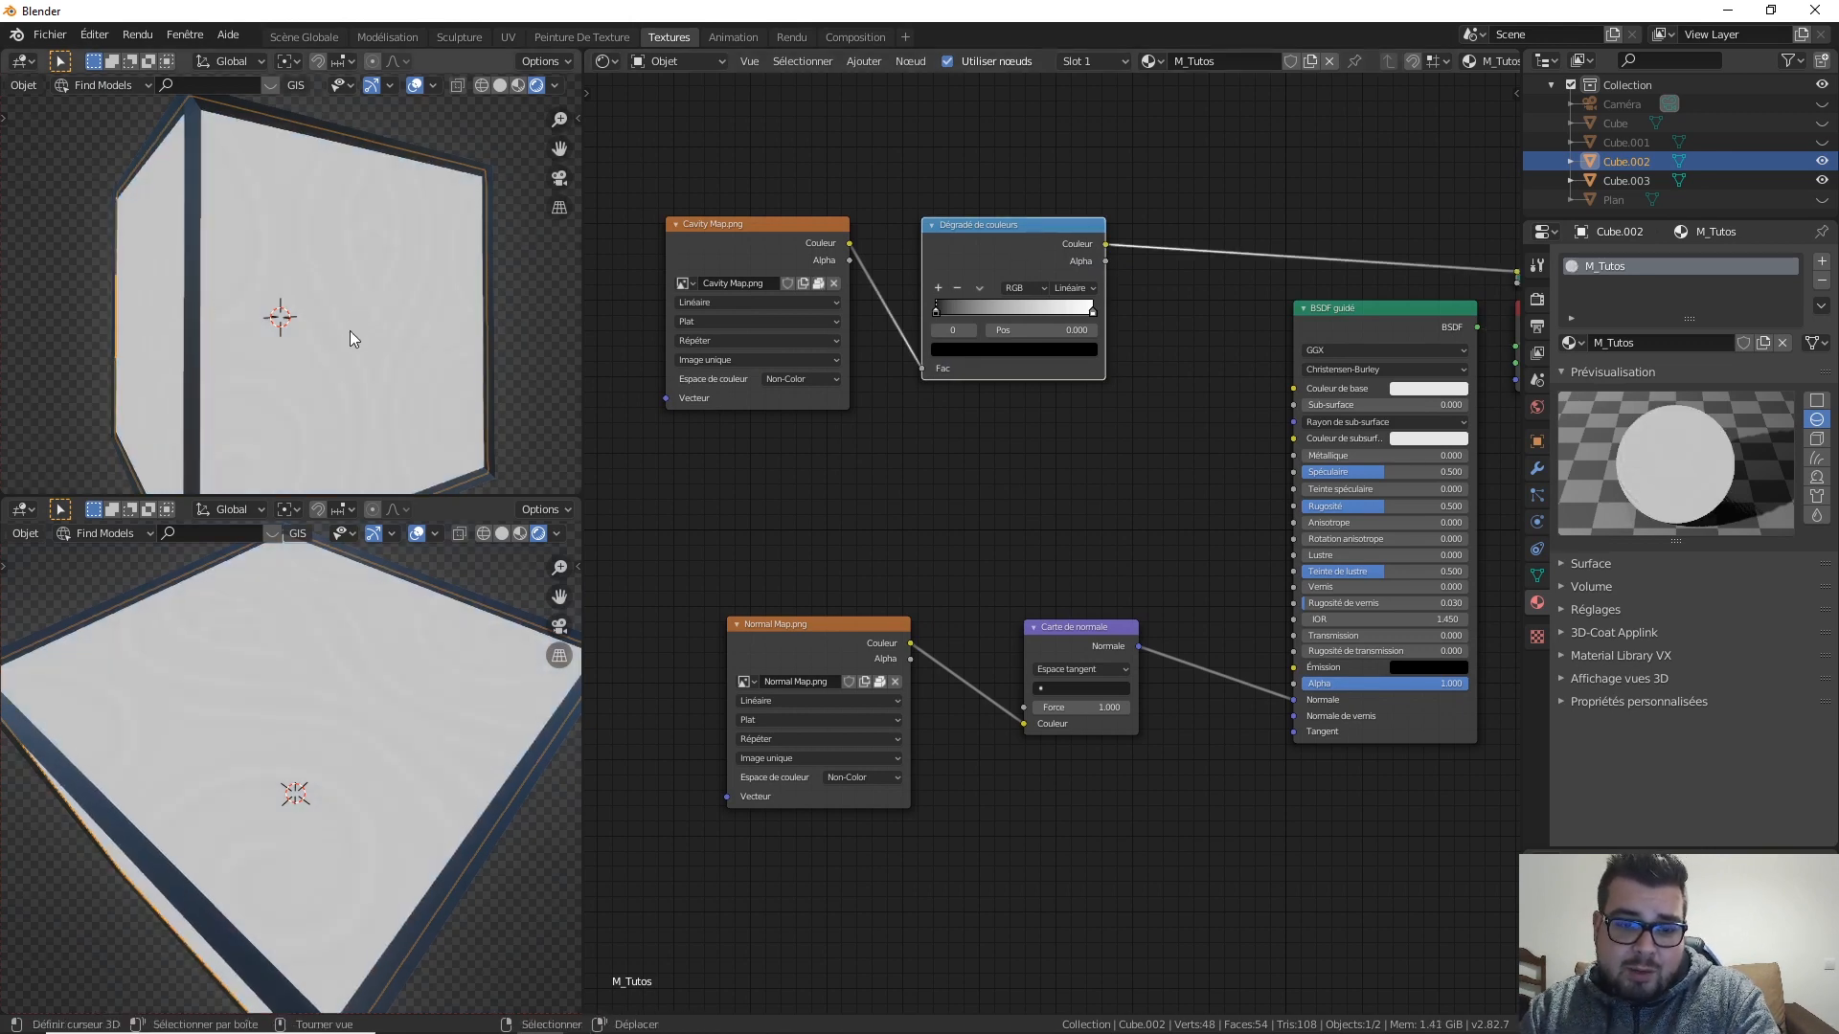
middle_click_drag(316, 771, 450, 704)
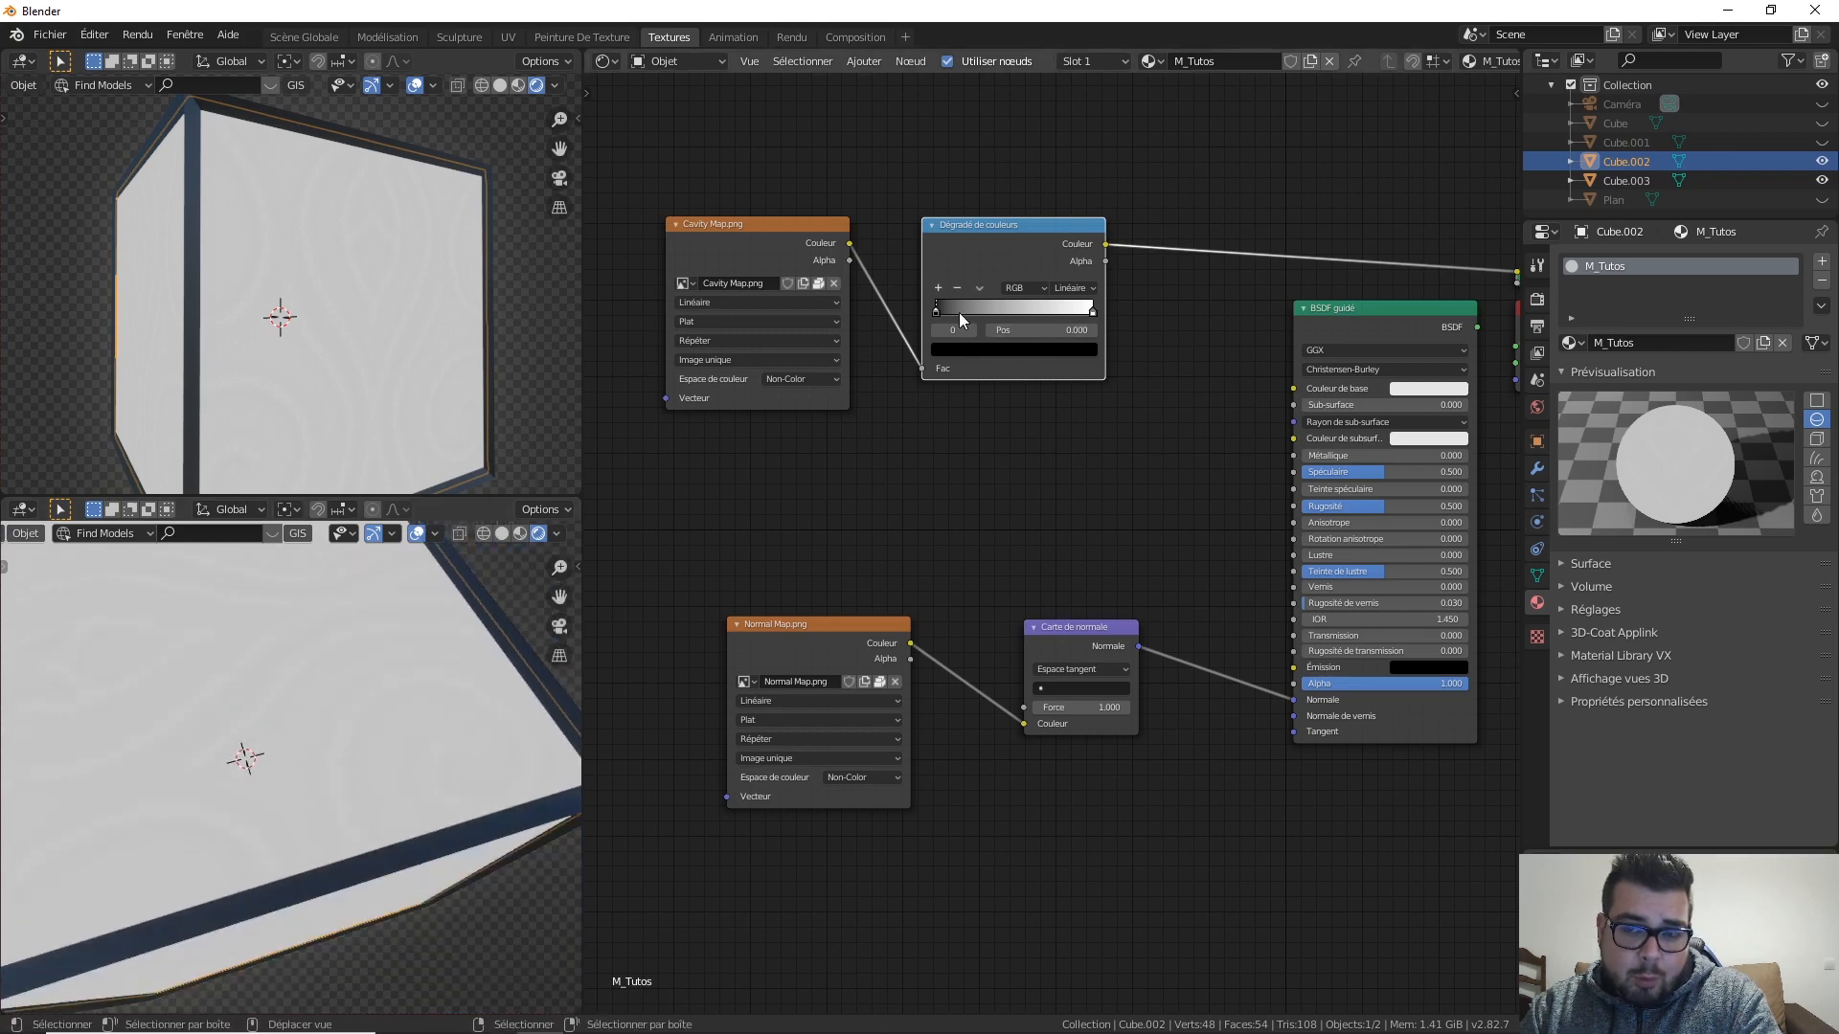
scroll(242, 747, "up", 5)
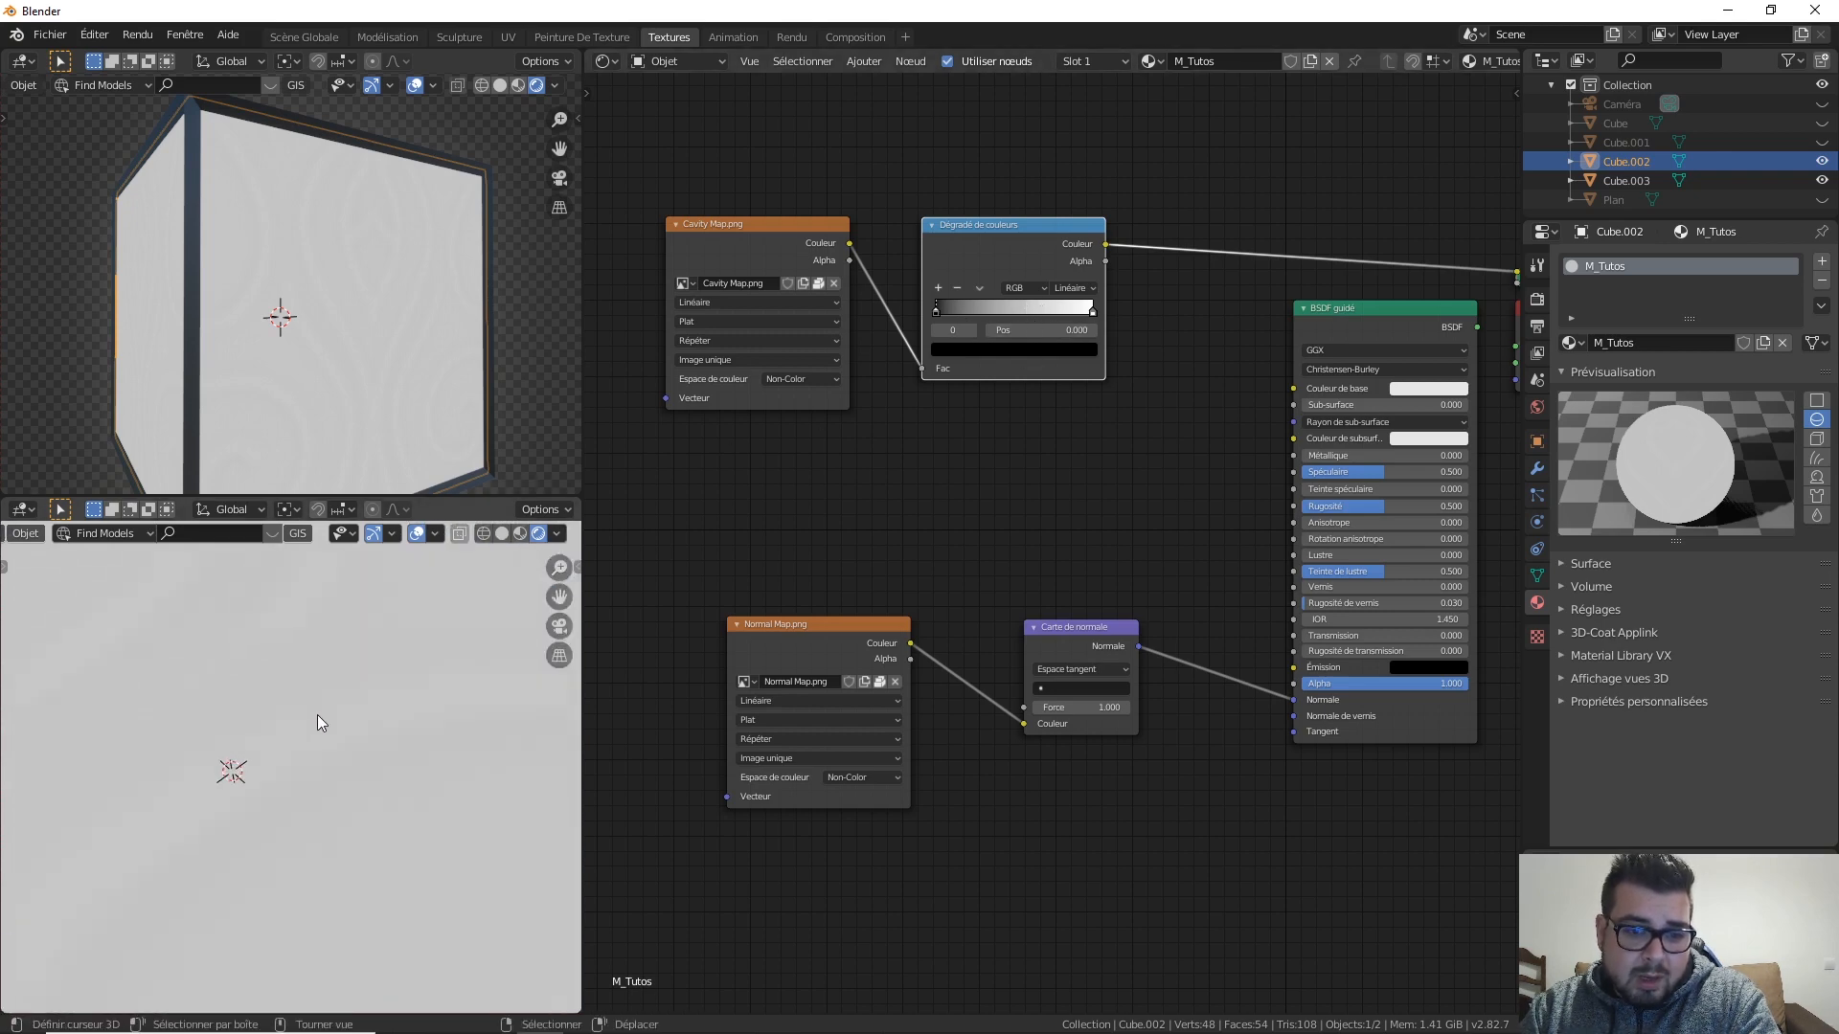
scroll(318, 715, "down", 5)
middle_click_drag(318, 709, 373, 716)
scroll(366, 693, "up", 8)
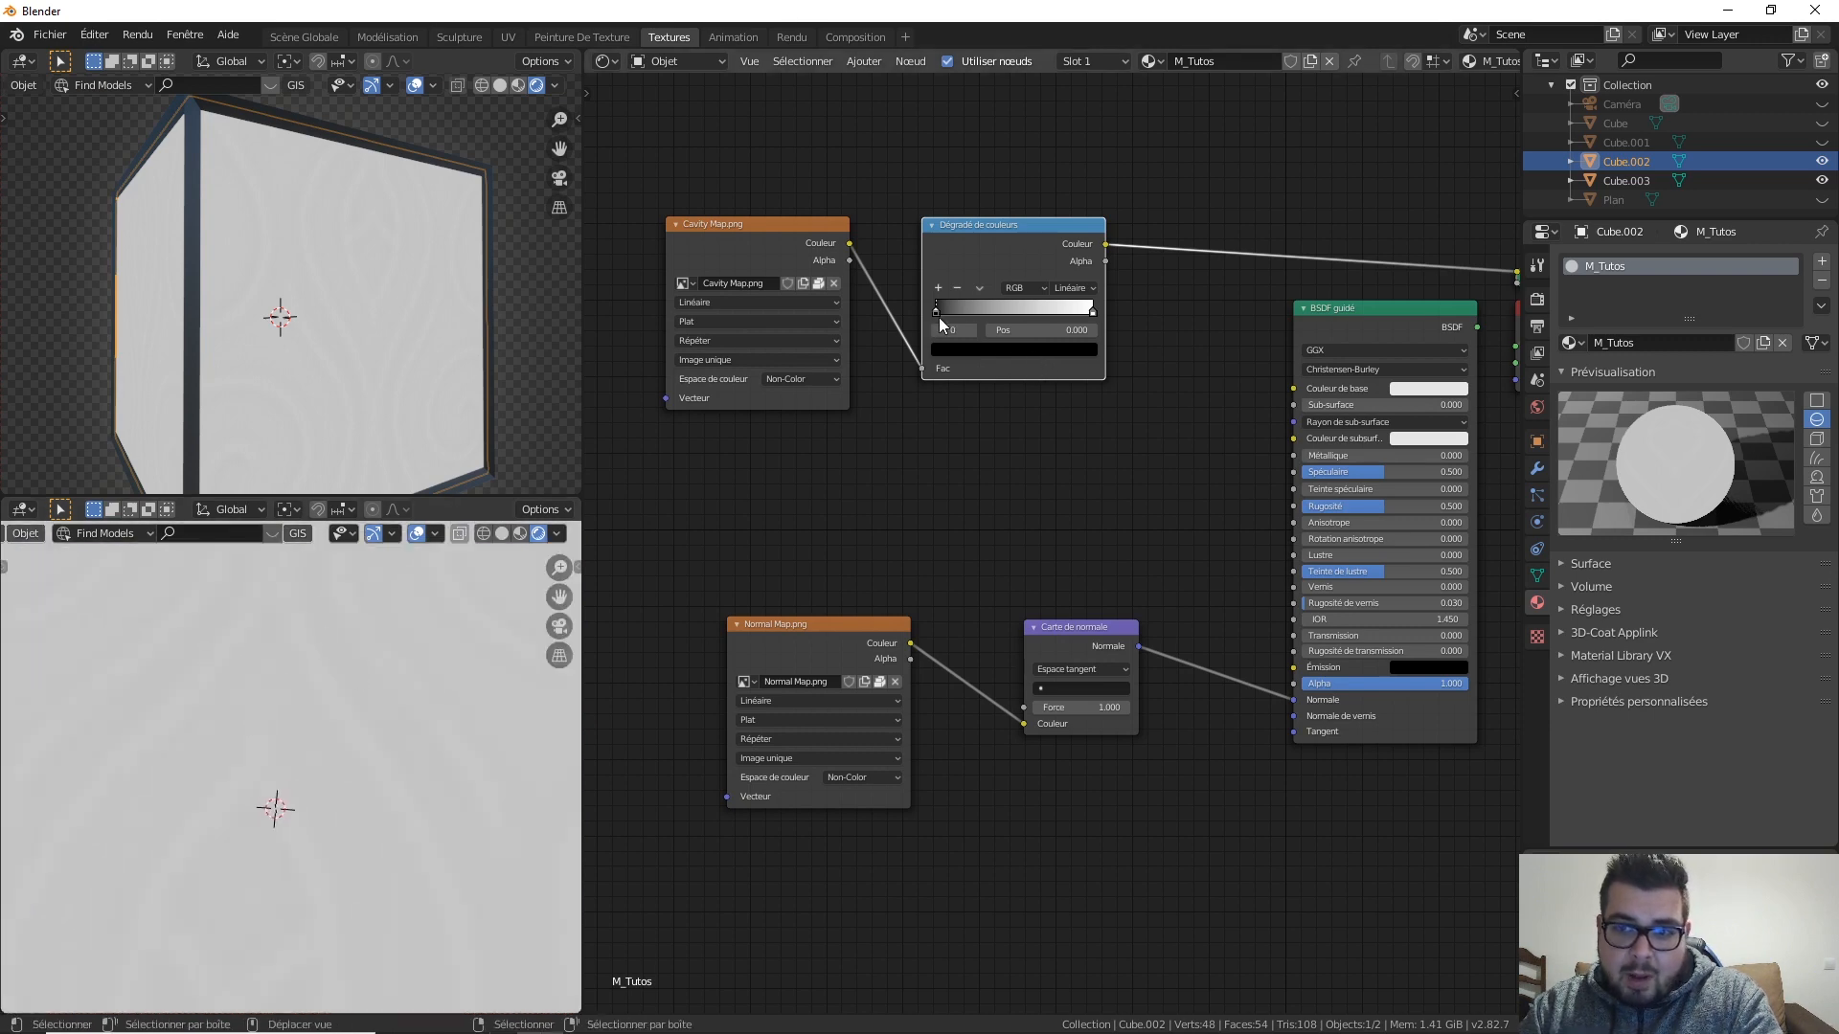
left_click_drag(938, 312, 1055, 304)
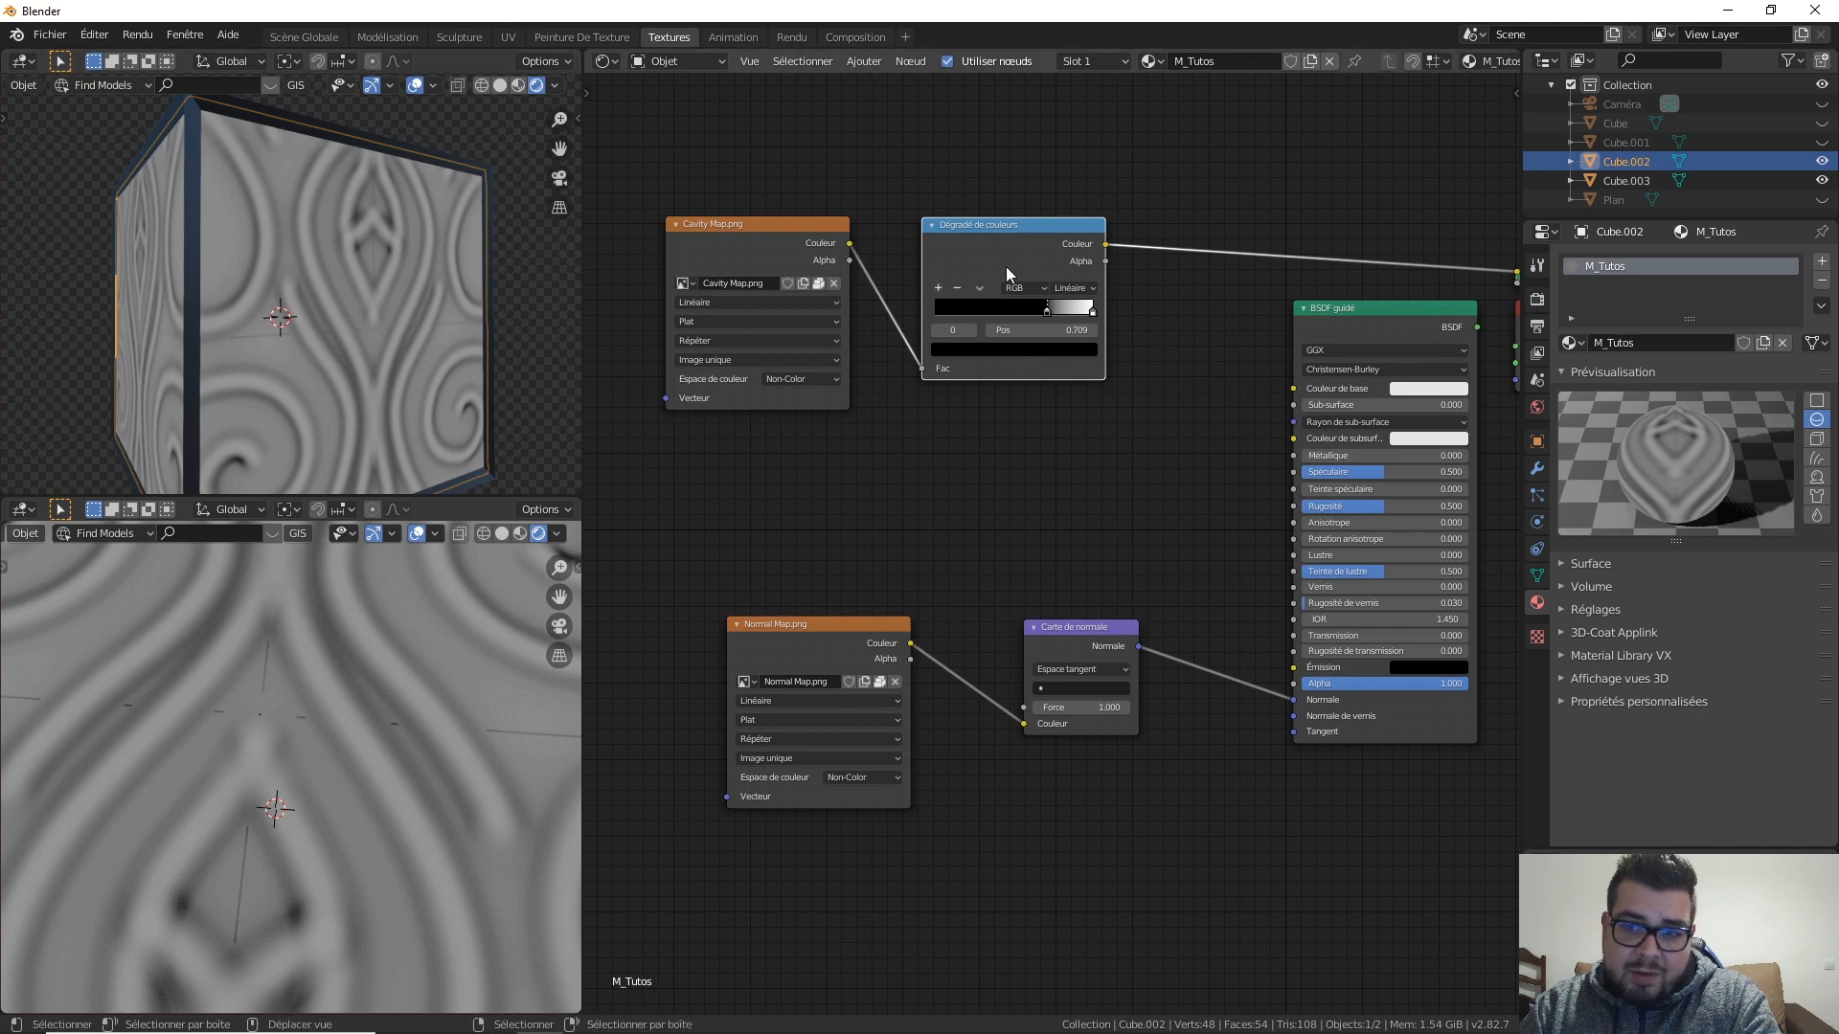
Step: Move the color ramp's white stop to position 0.768 and output the BSDF guidé shader on the cube again
left_click_drag(1089, 313, 1055, 307)
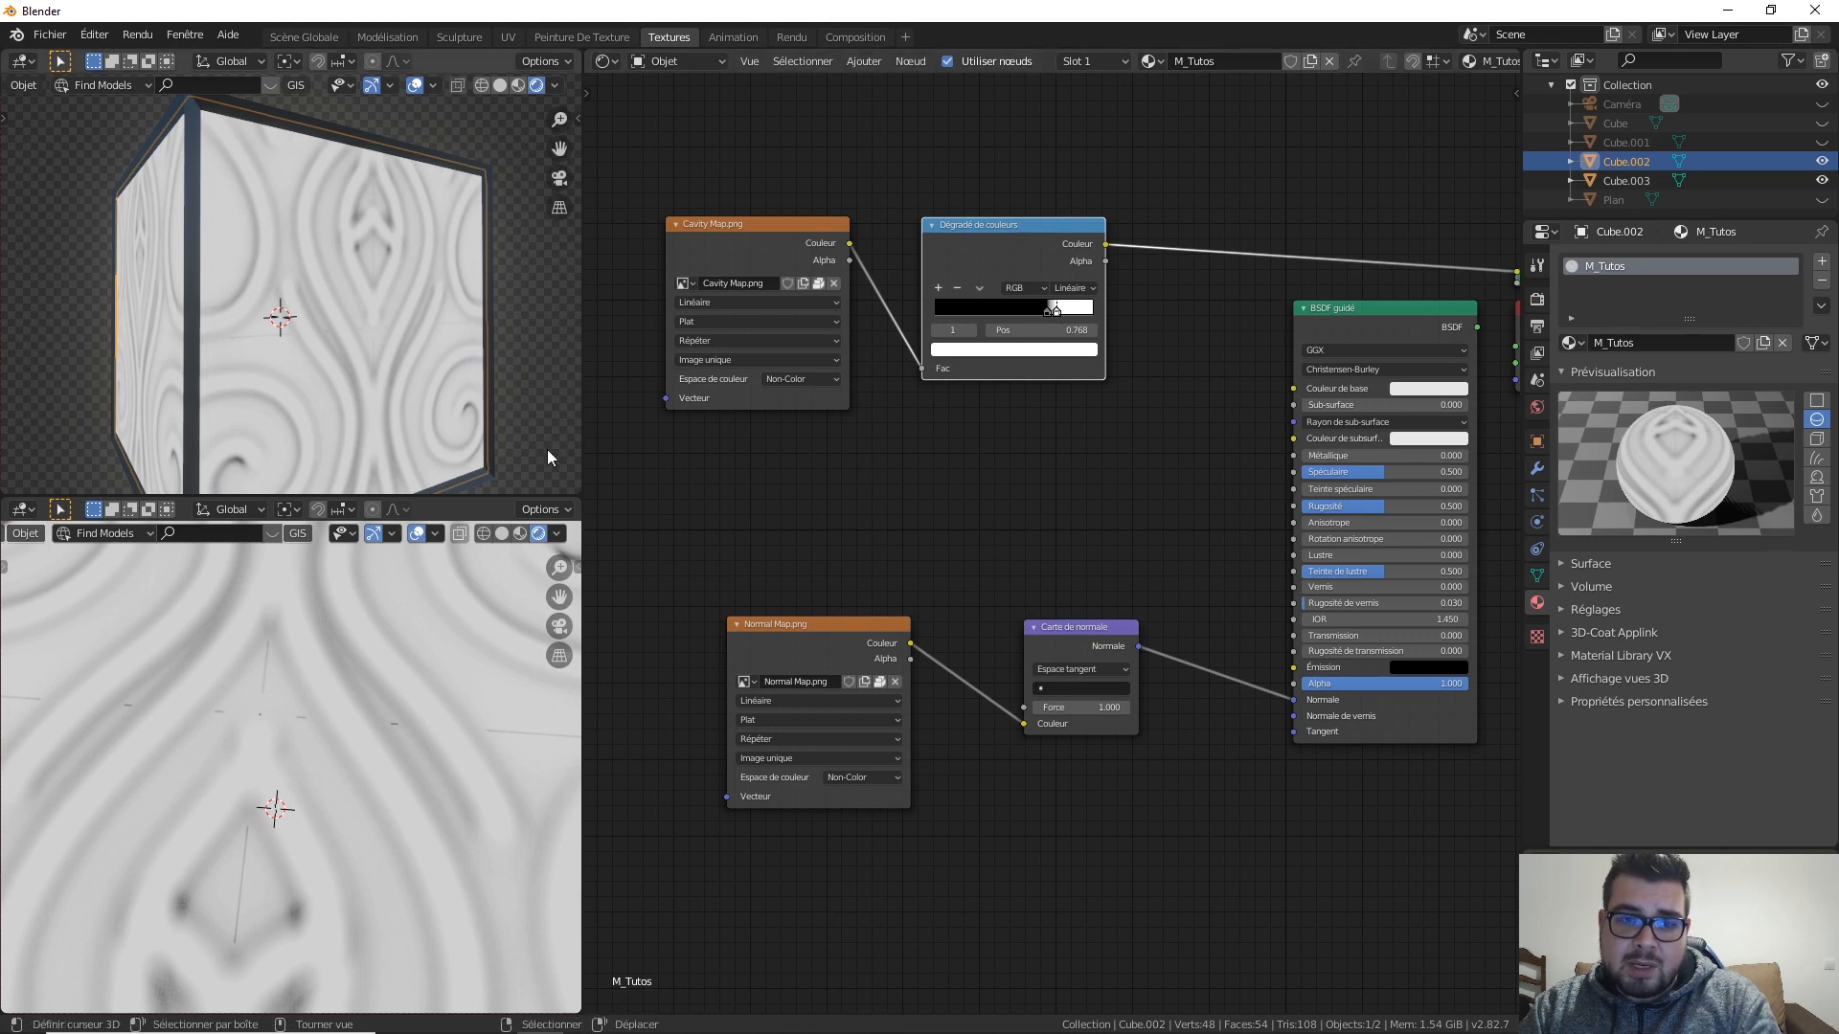
middle_click_drag(450, 378, 400, 339)
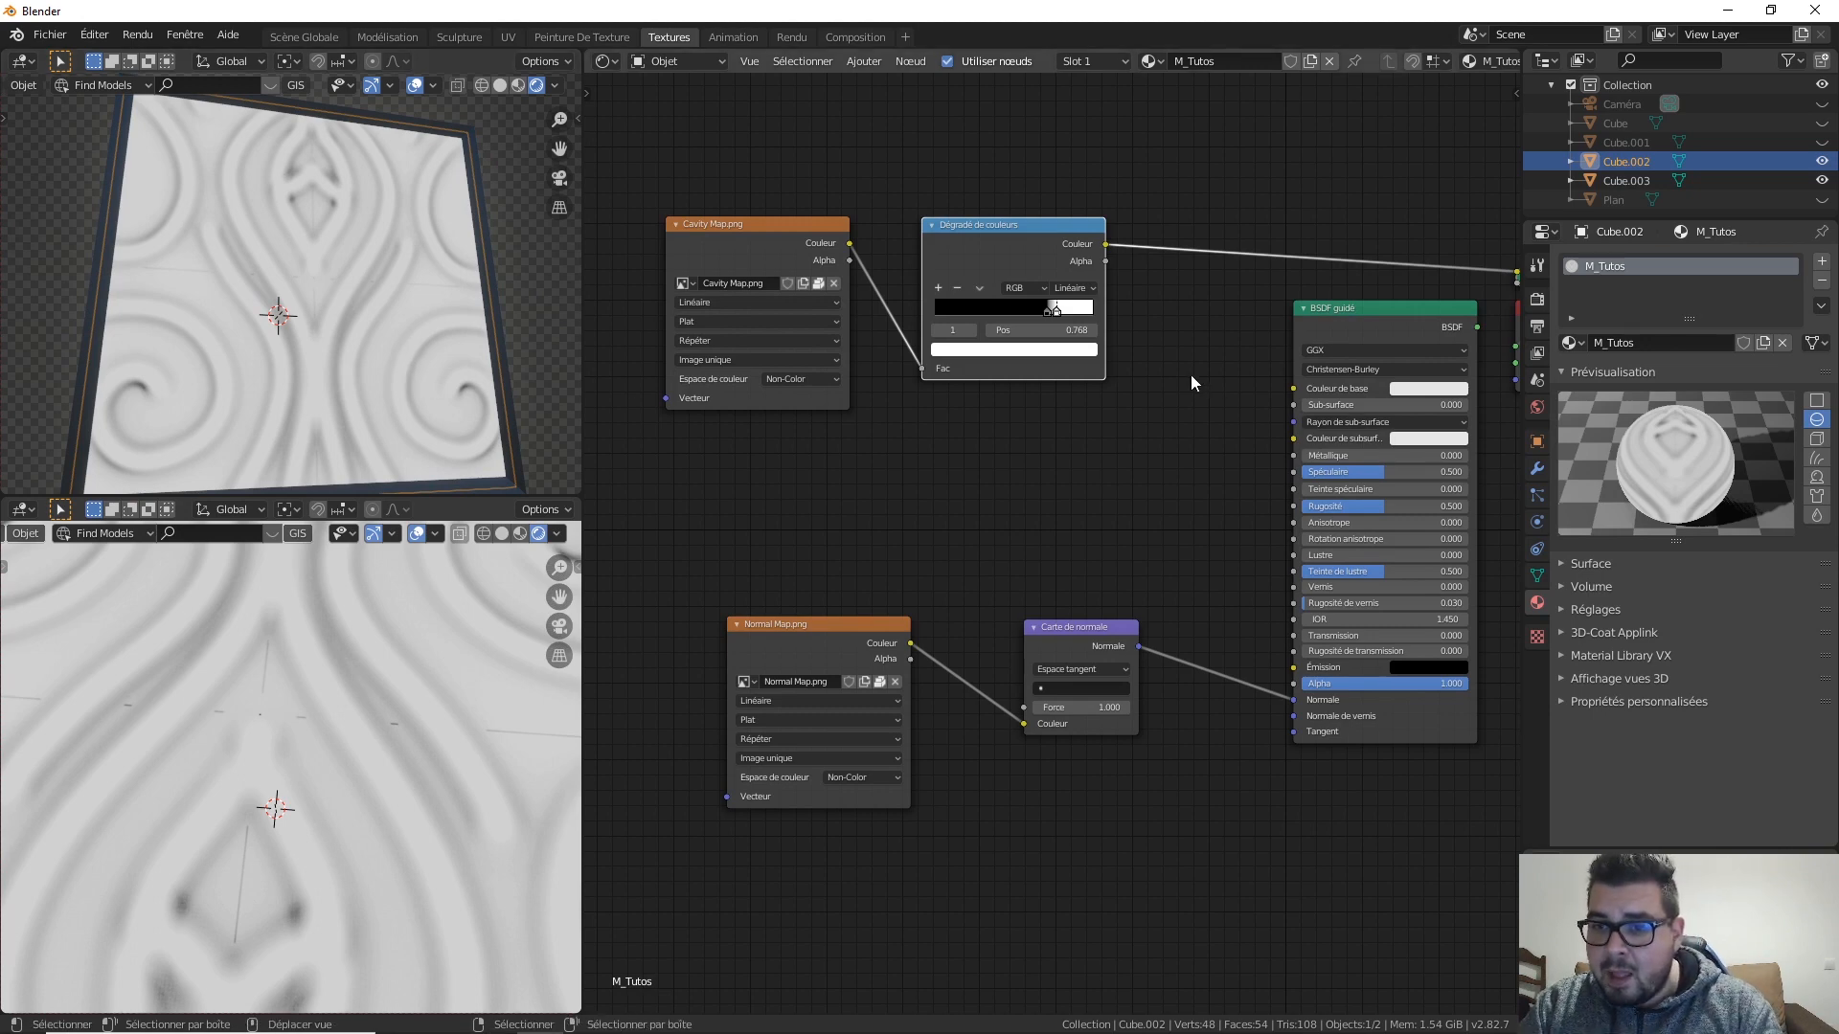
scroll(1208, 373, "down", 1)
left_click(1321, 371, "ctrl+shift")
Step: Shift the Cavity Map and color ramp nodes away from the shader, preview the ramp once, and restore the BSDF guidé output
left_click_drag(1088, 233, 719, 451)
left_click_drag(1030, 284, 850, 263)
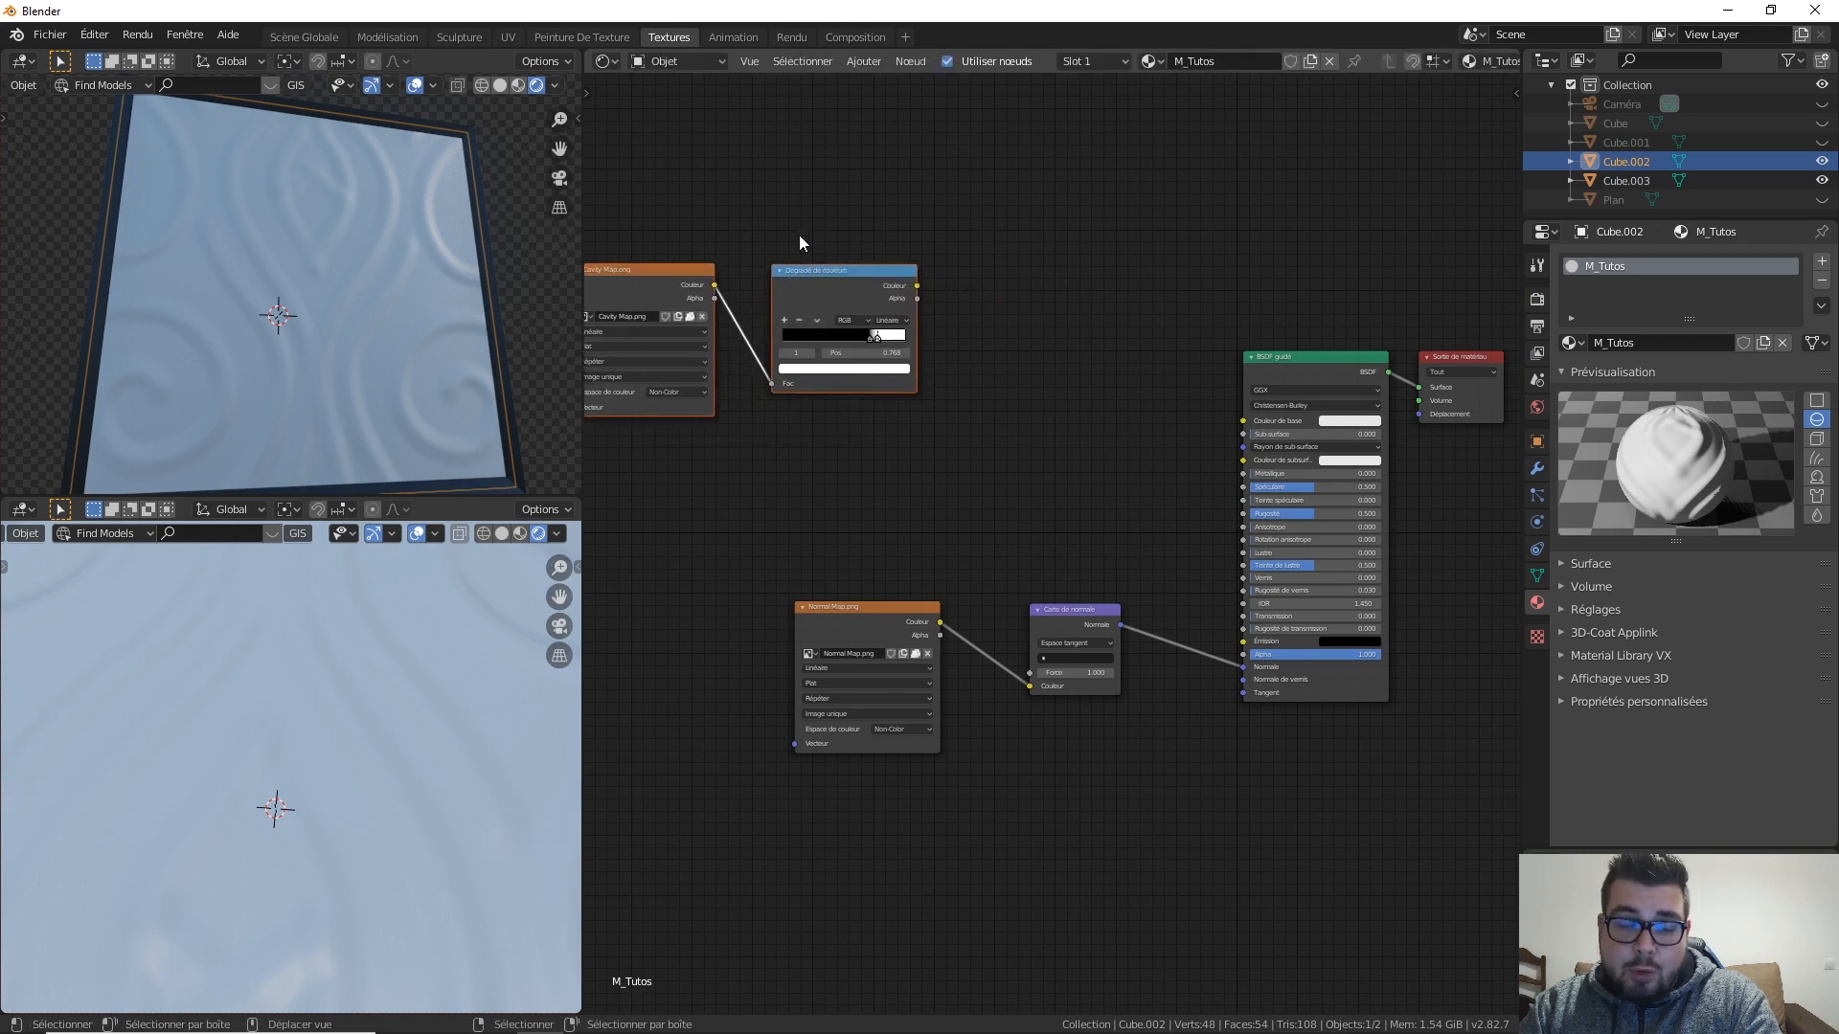
left_click(853, 272, "ctrl+shift")
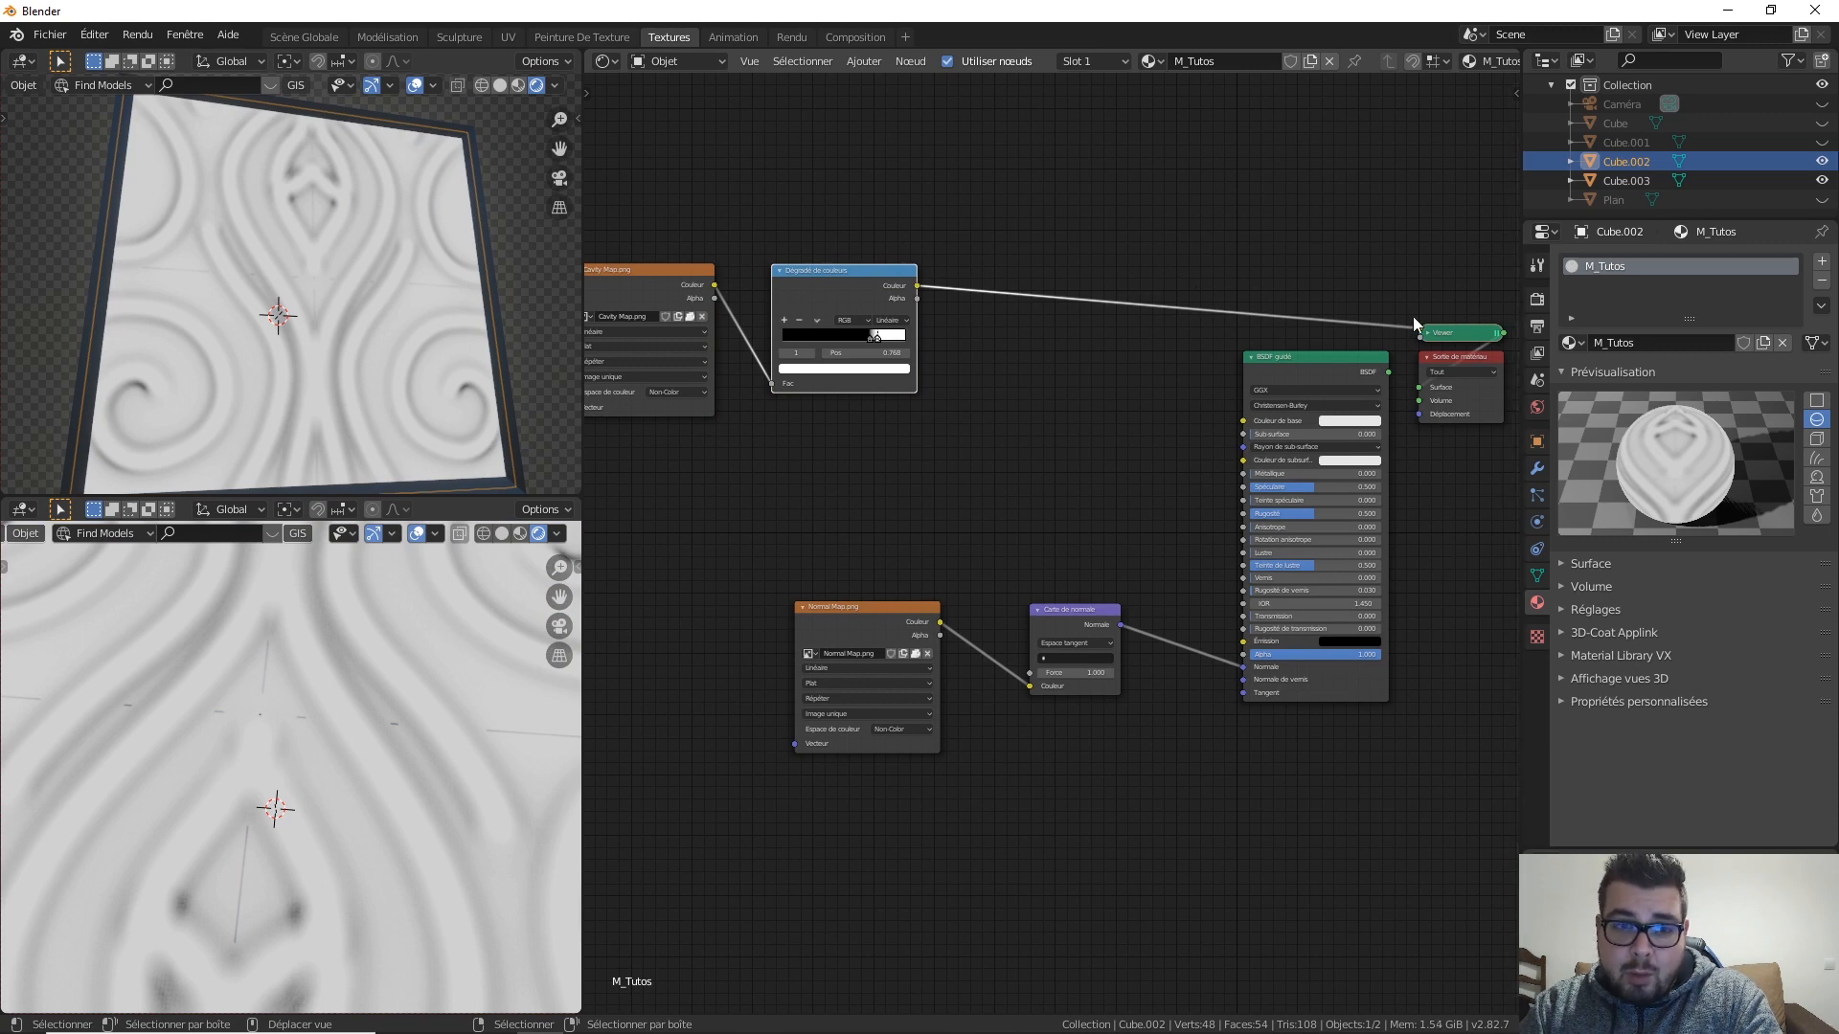
left_click(1327, 369, "ctrl+shift")
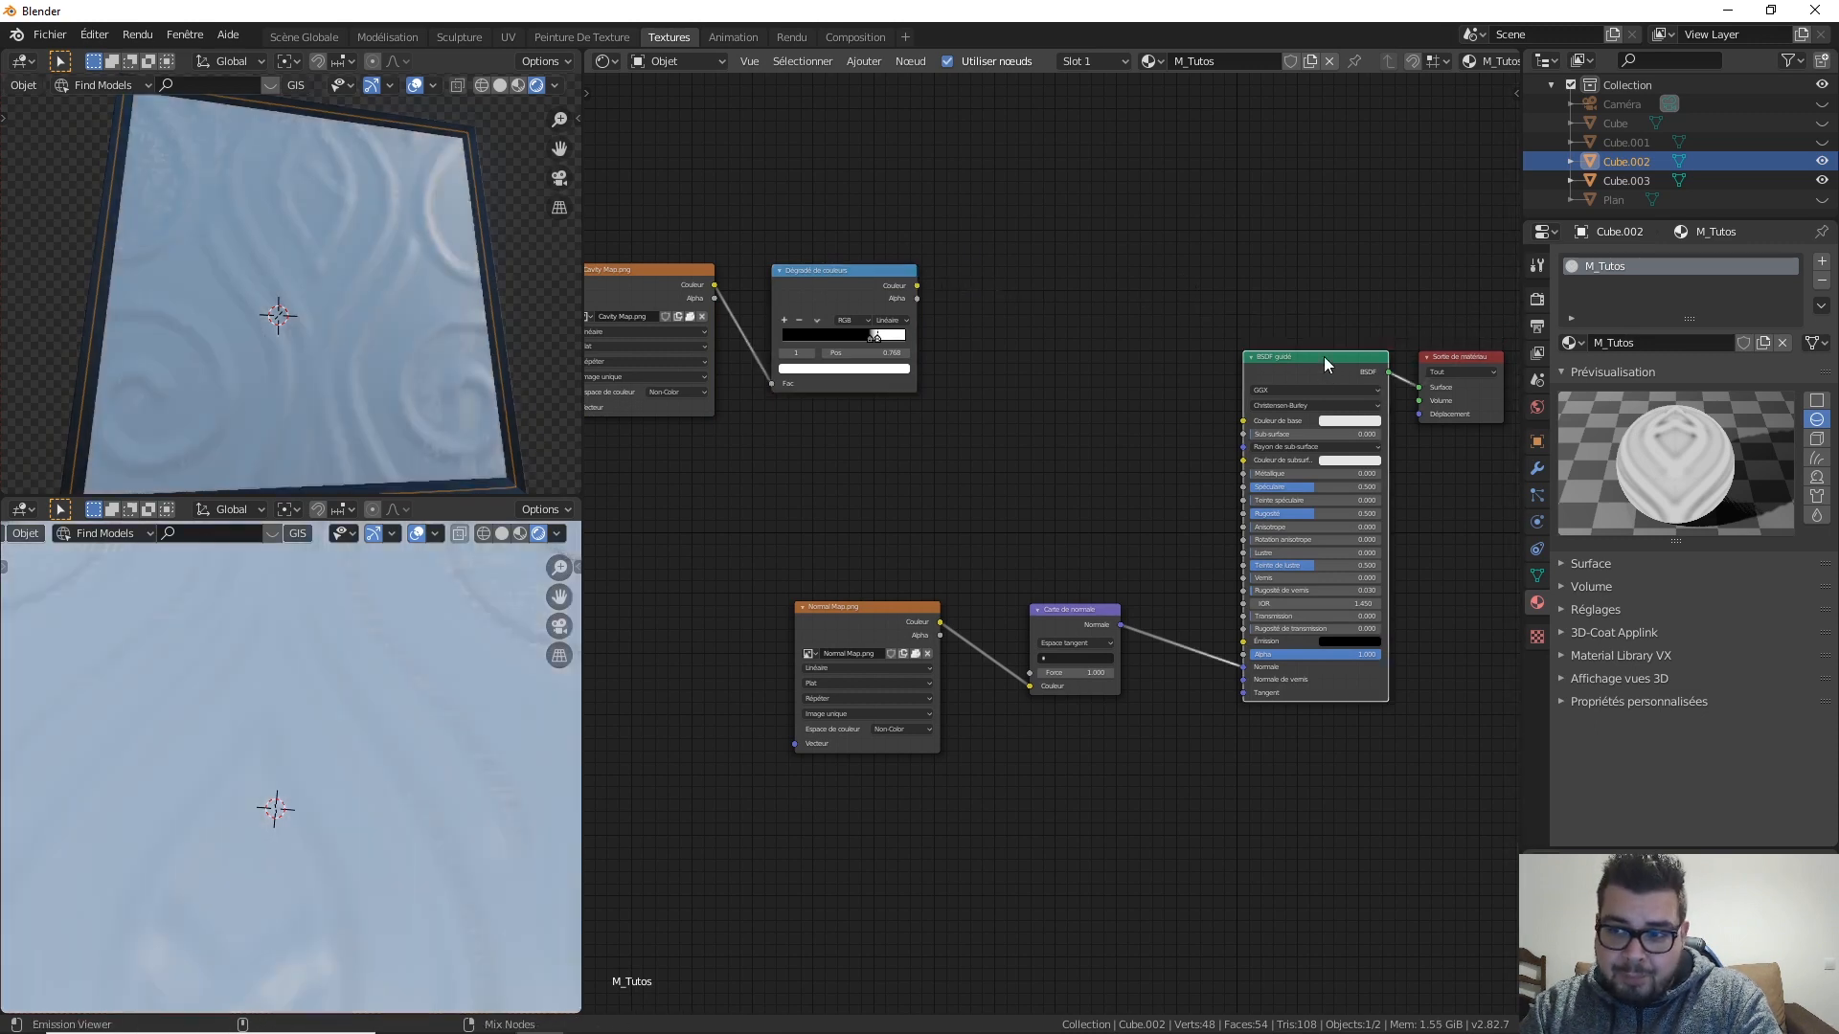
Step: Add a Mélanger RGB node between the color ramp and the BSDF guidé node
key("shift+a")
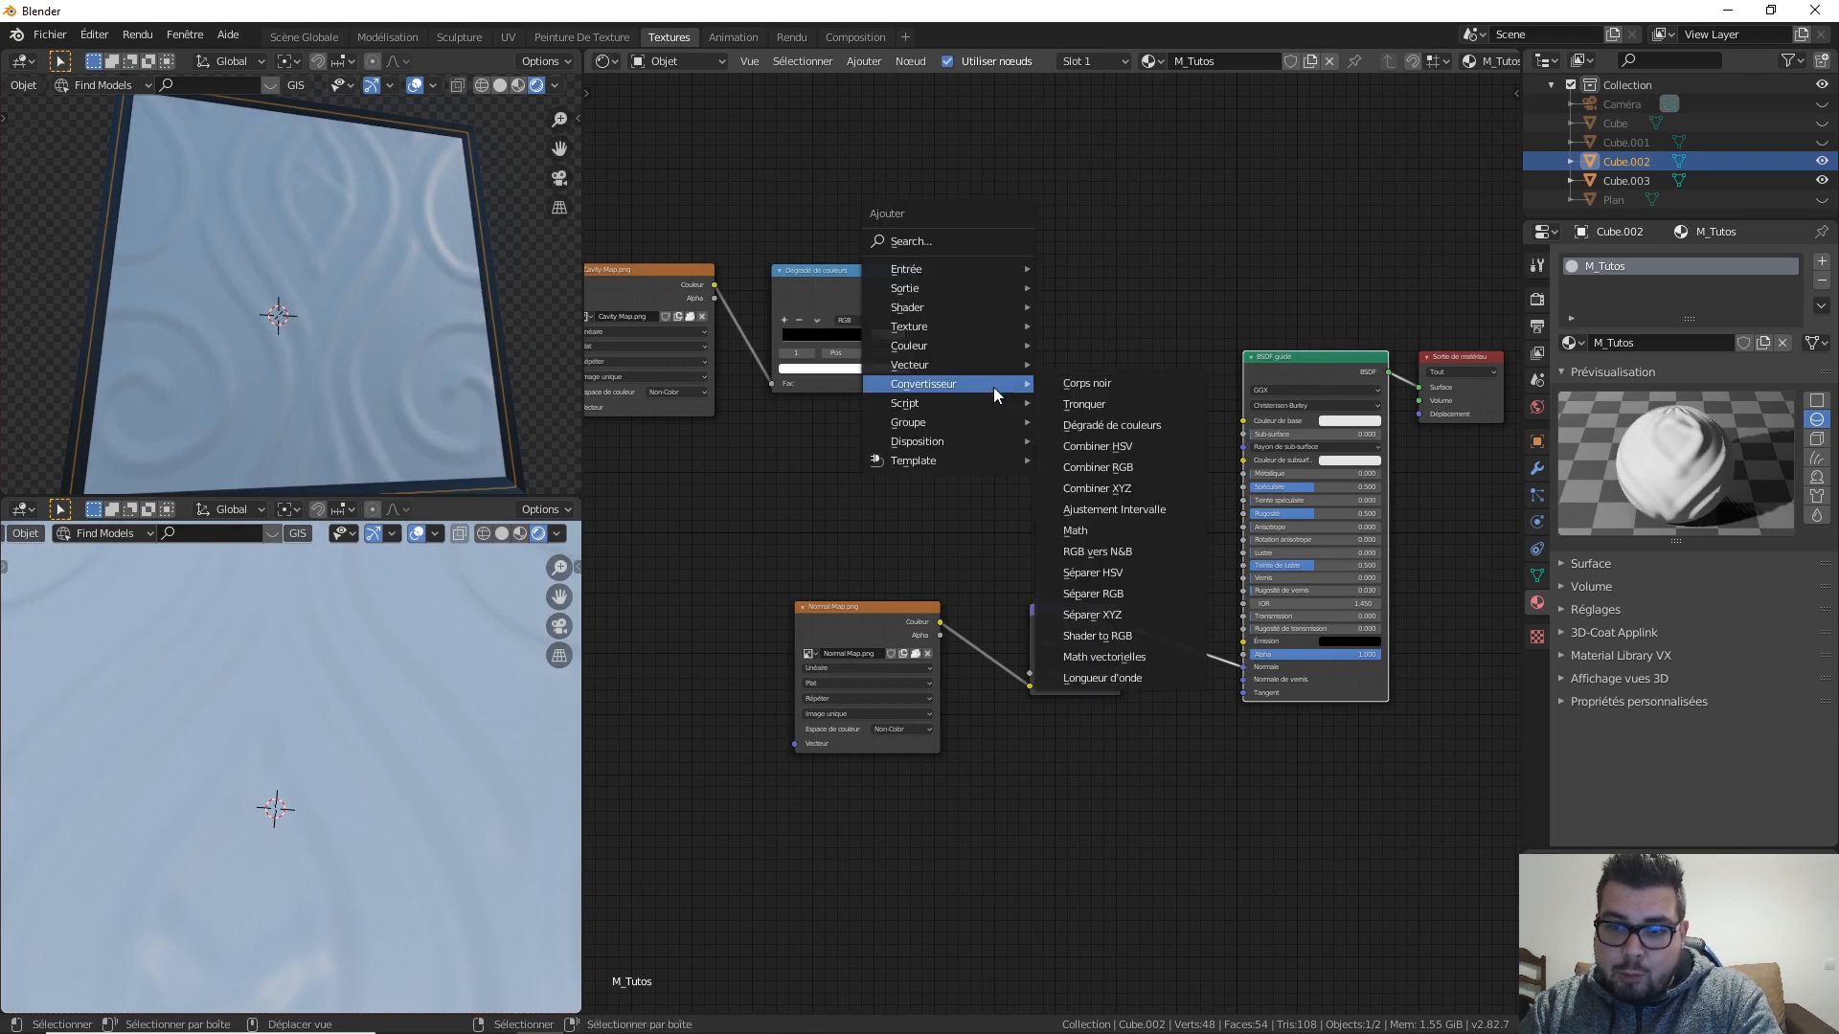
mouse_move(948, 352)
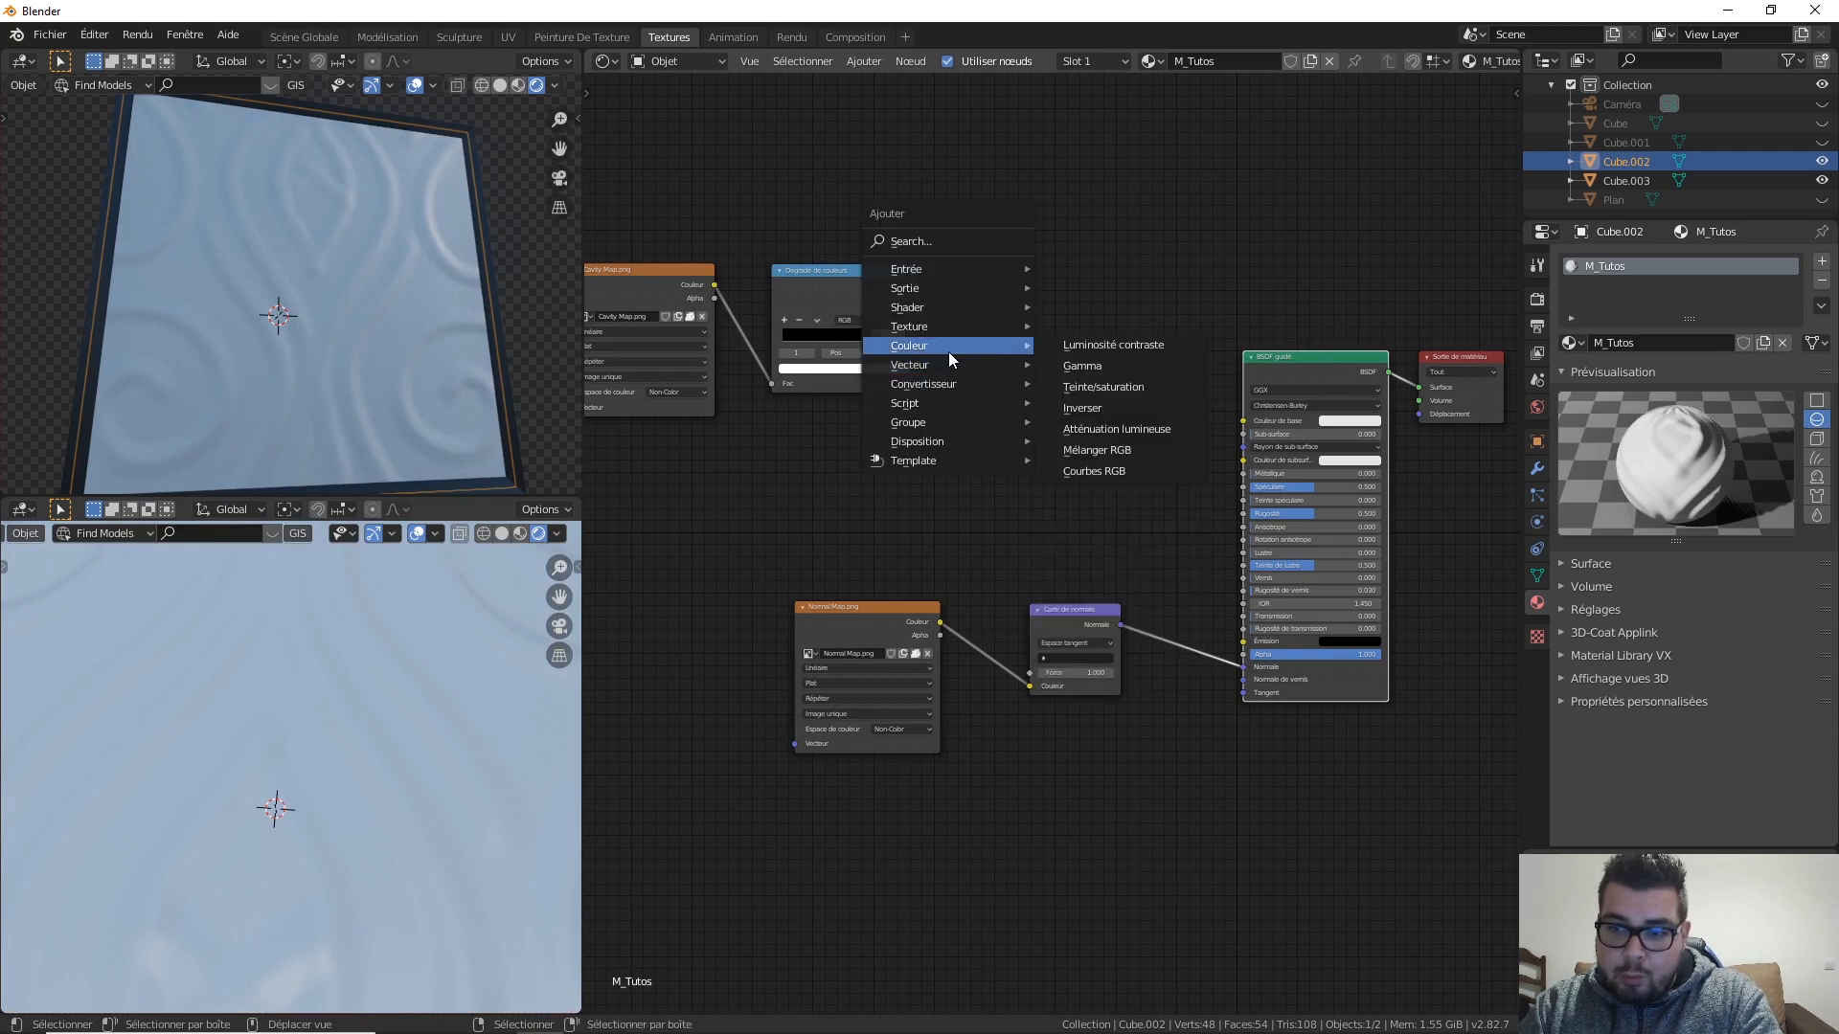
left_click(1142, 458)
left_click(1054, 323)
scroll(1154, 421, "up", 2)
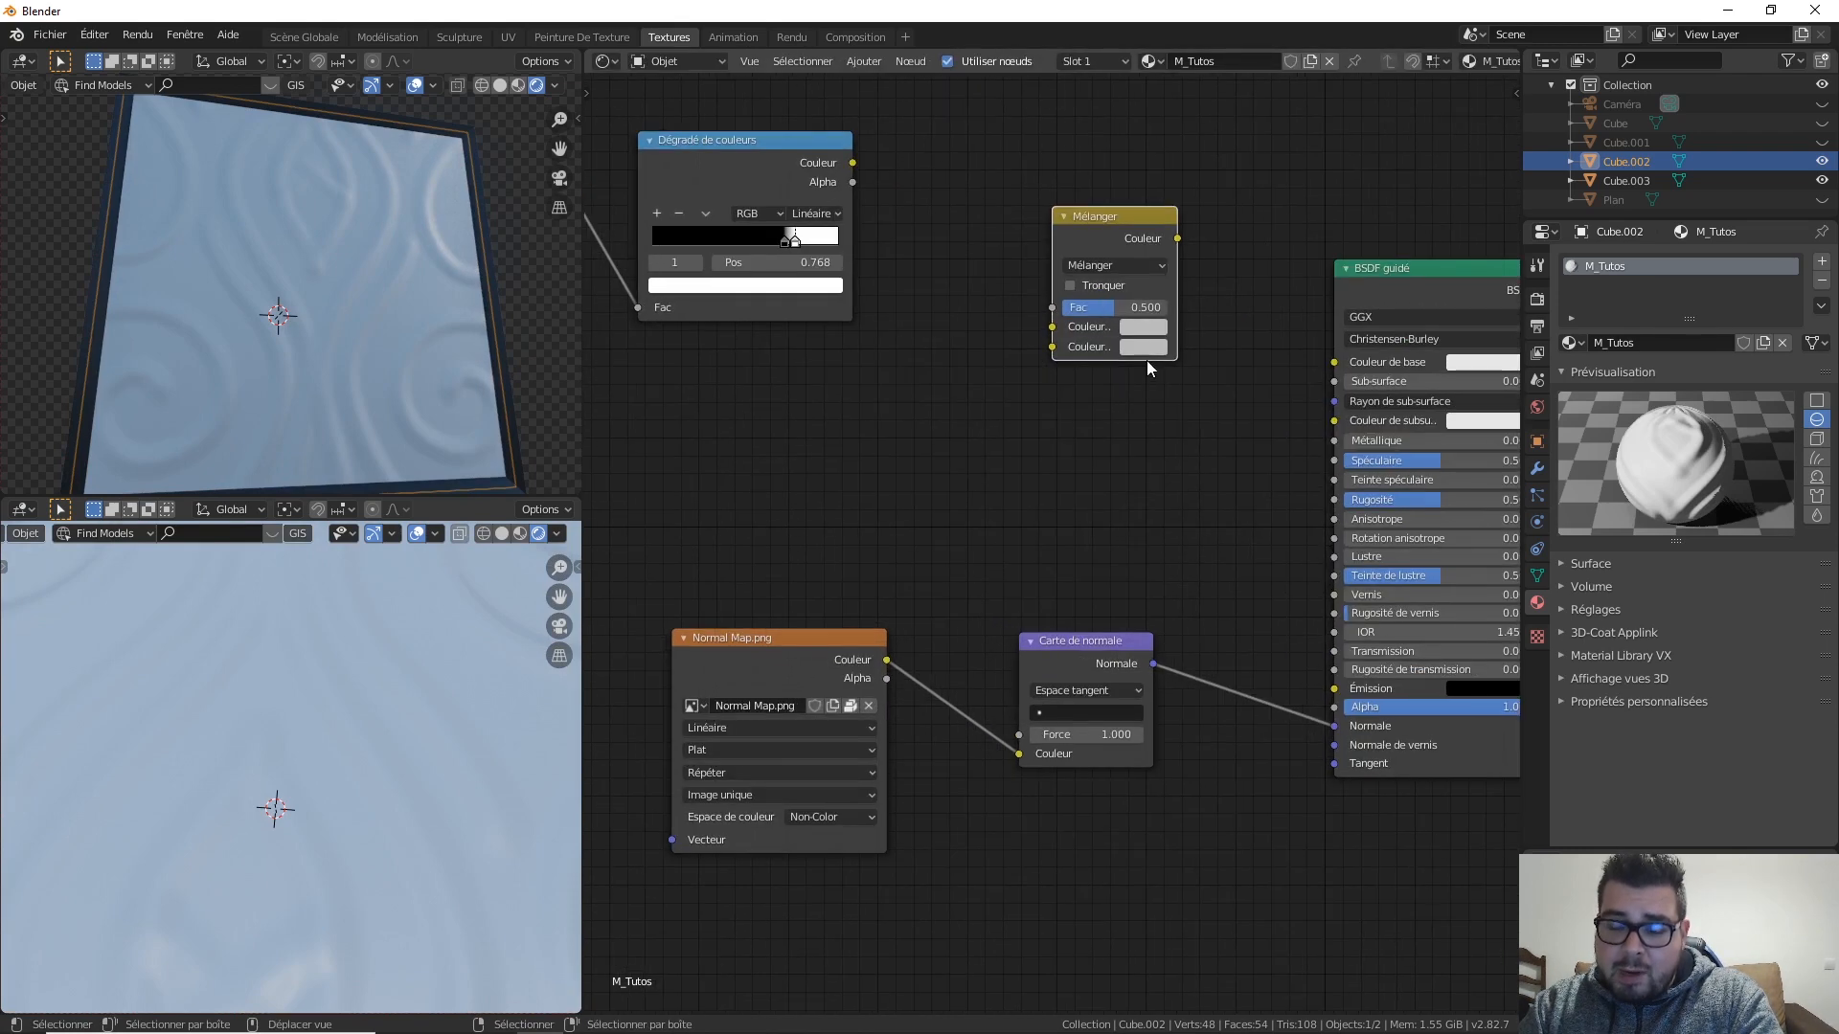
Step: Set the Mélanger node's second color to red and connect its Couleur output to the BSDF's Couleur de base
left_click(1149, 349)
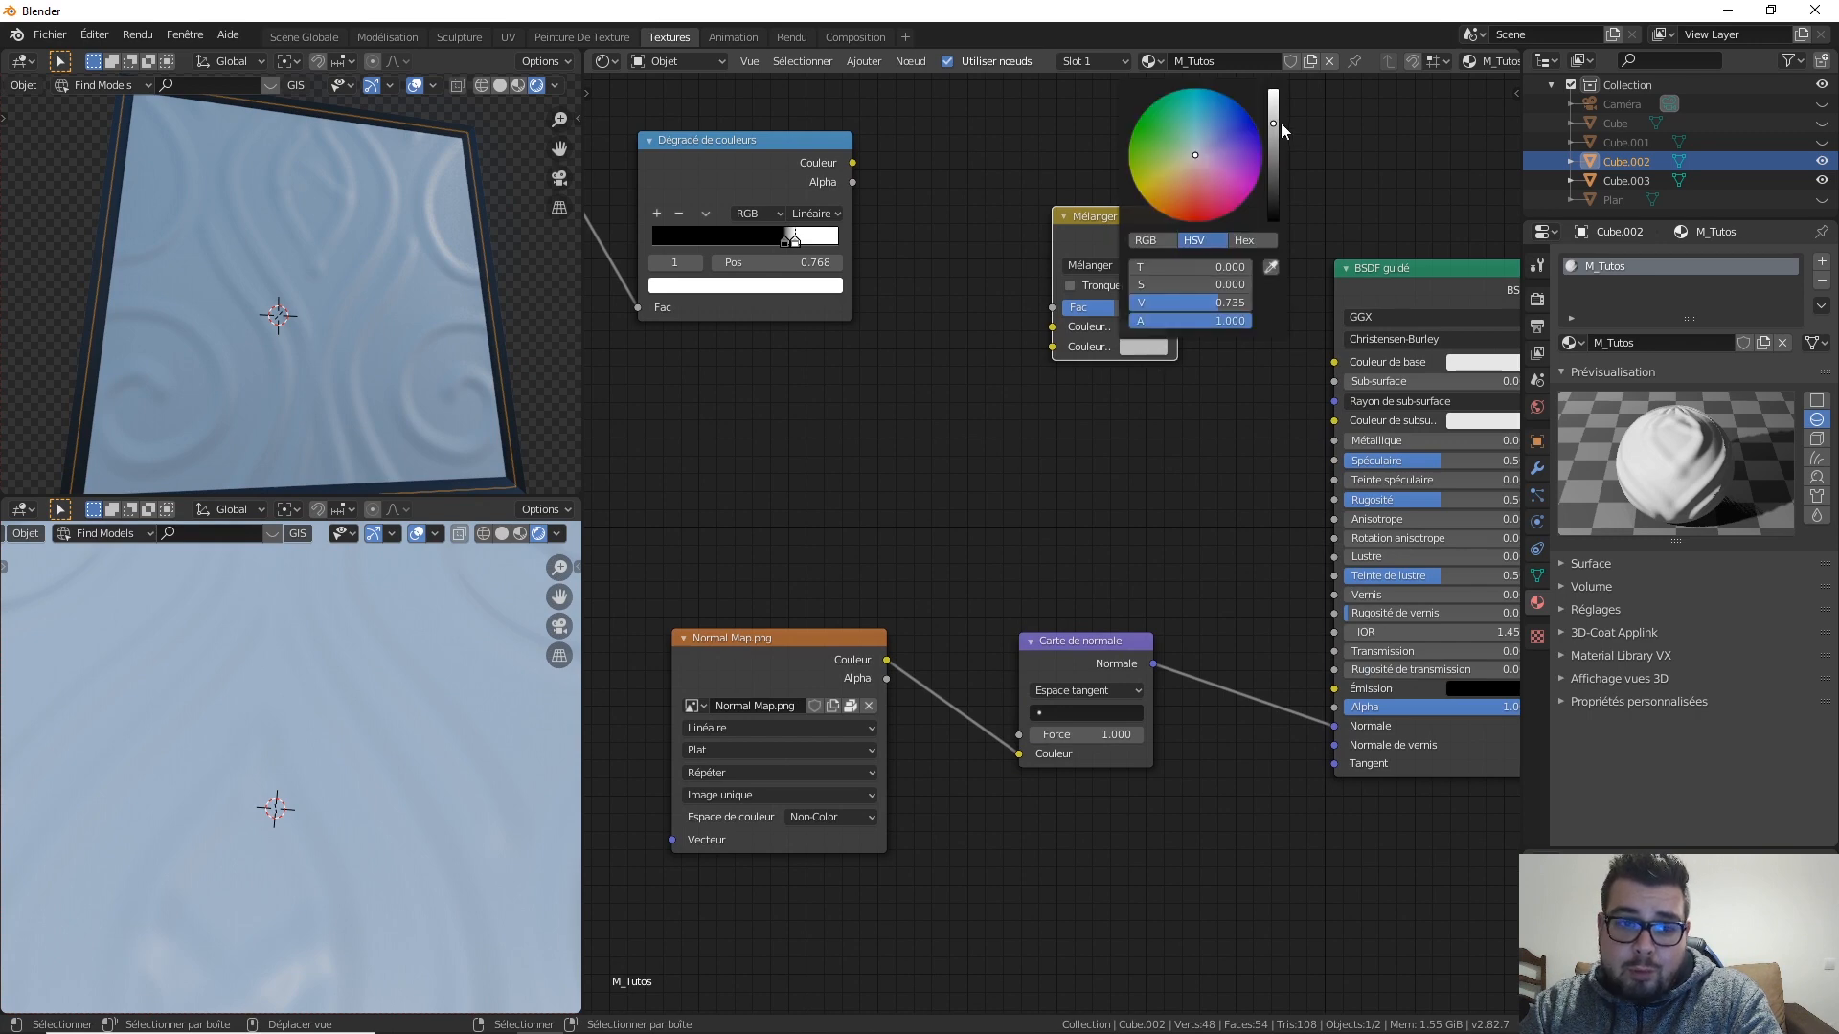
left_click_drag(1279, 147, 1273, 93)
left_click(1149, 349)
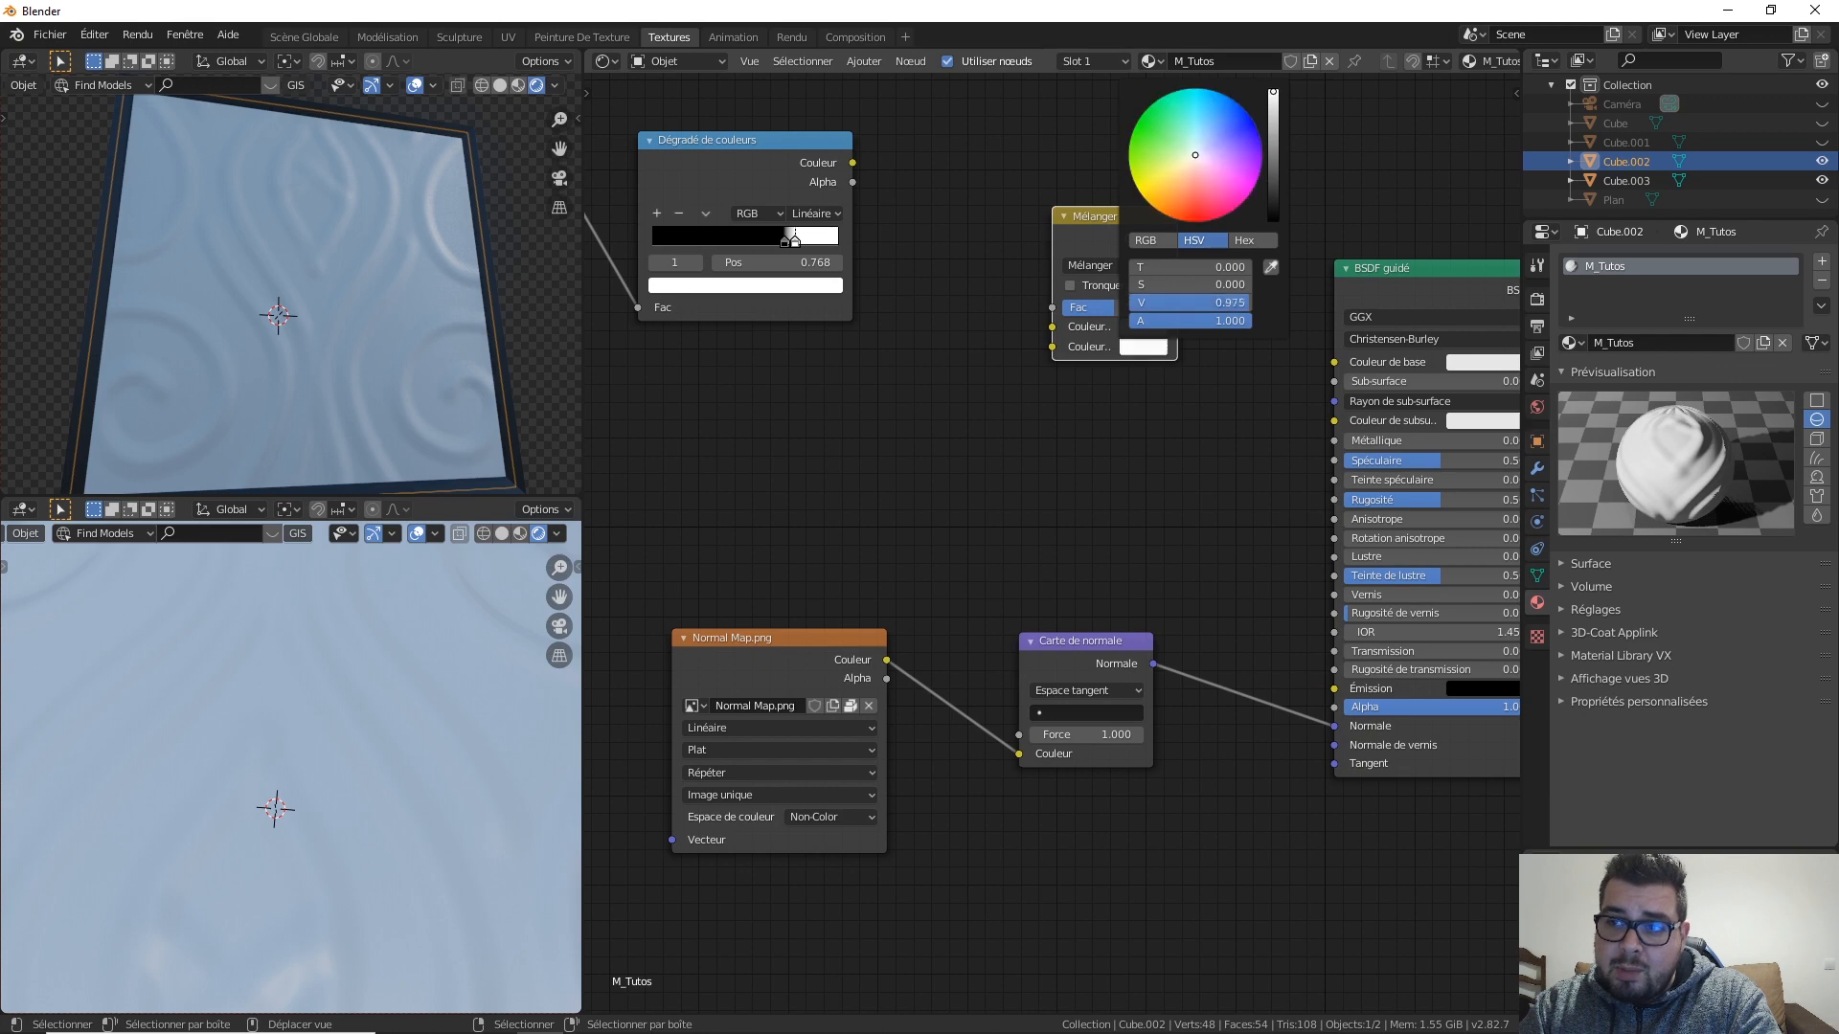
mouse_move(1210, 168)
left_mouse_down()
mouse_move(1196, 219)
mouse_move(1280, 343)
mouse_move(1326, 365)
left_mouse_up()
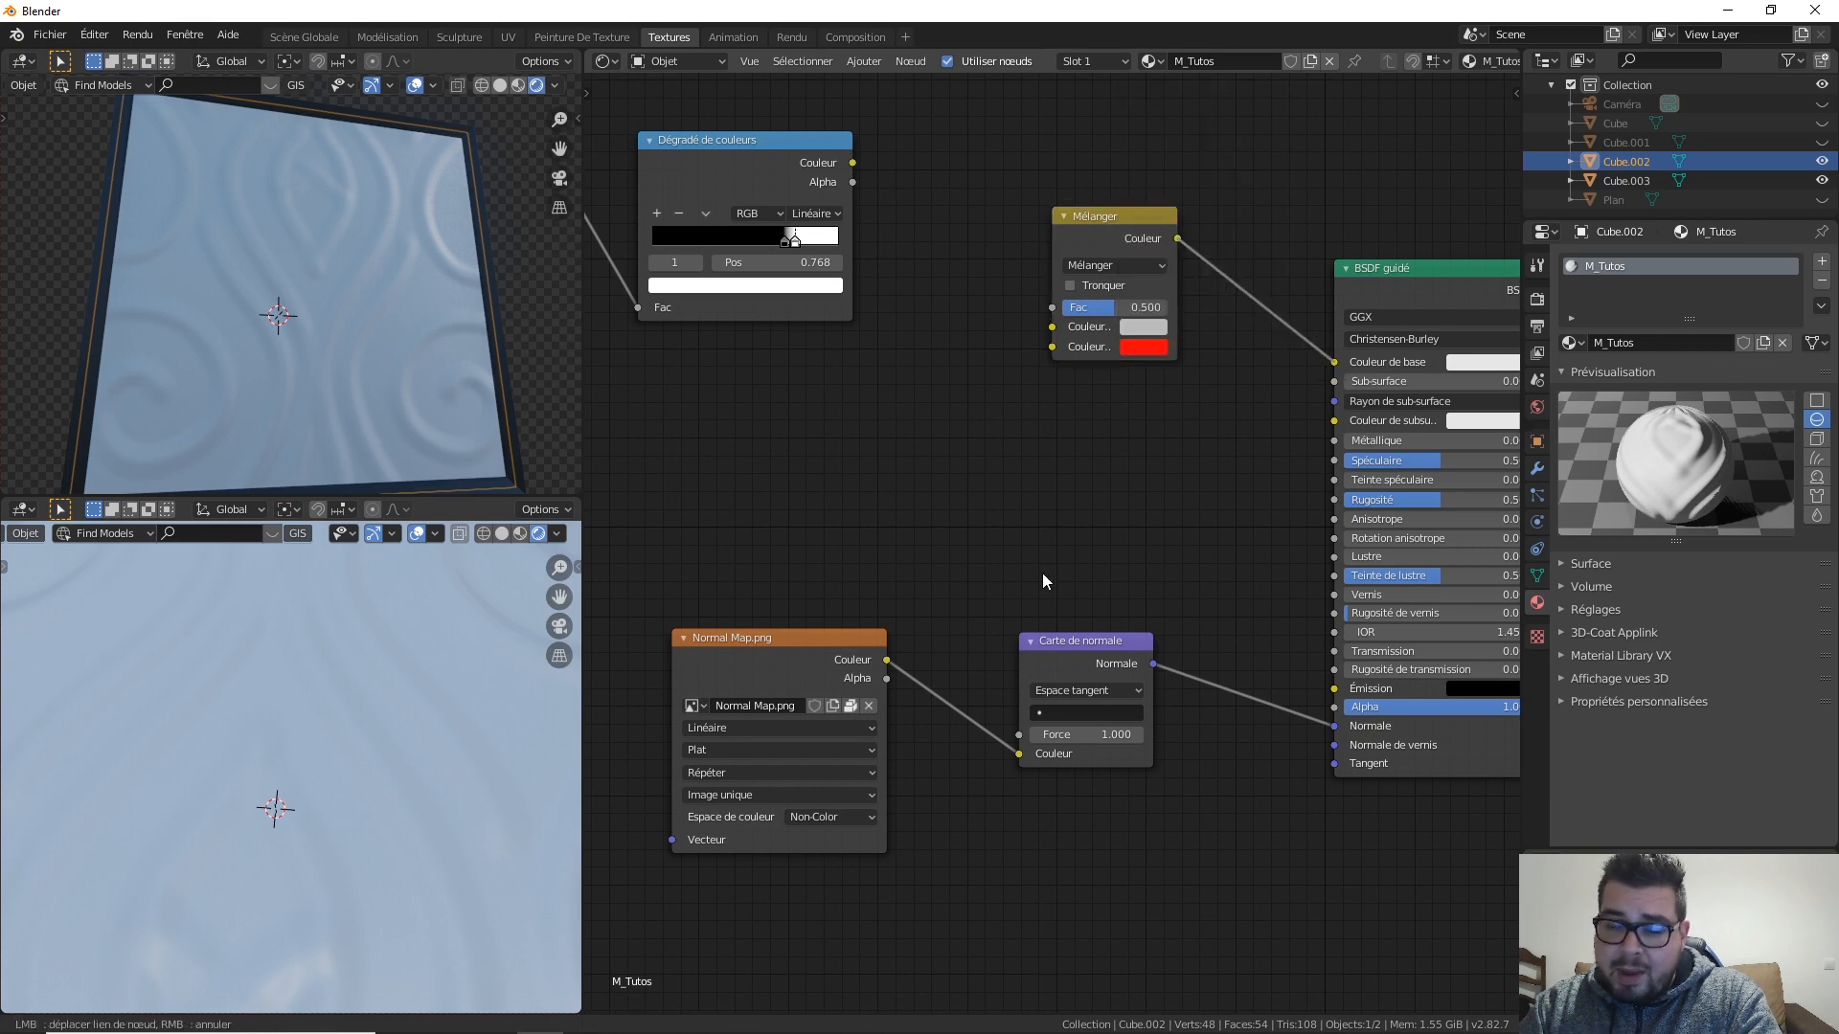
left_click_drag(1102, 230, 1099, 268)
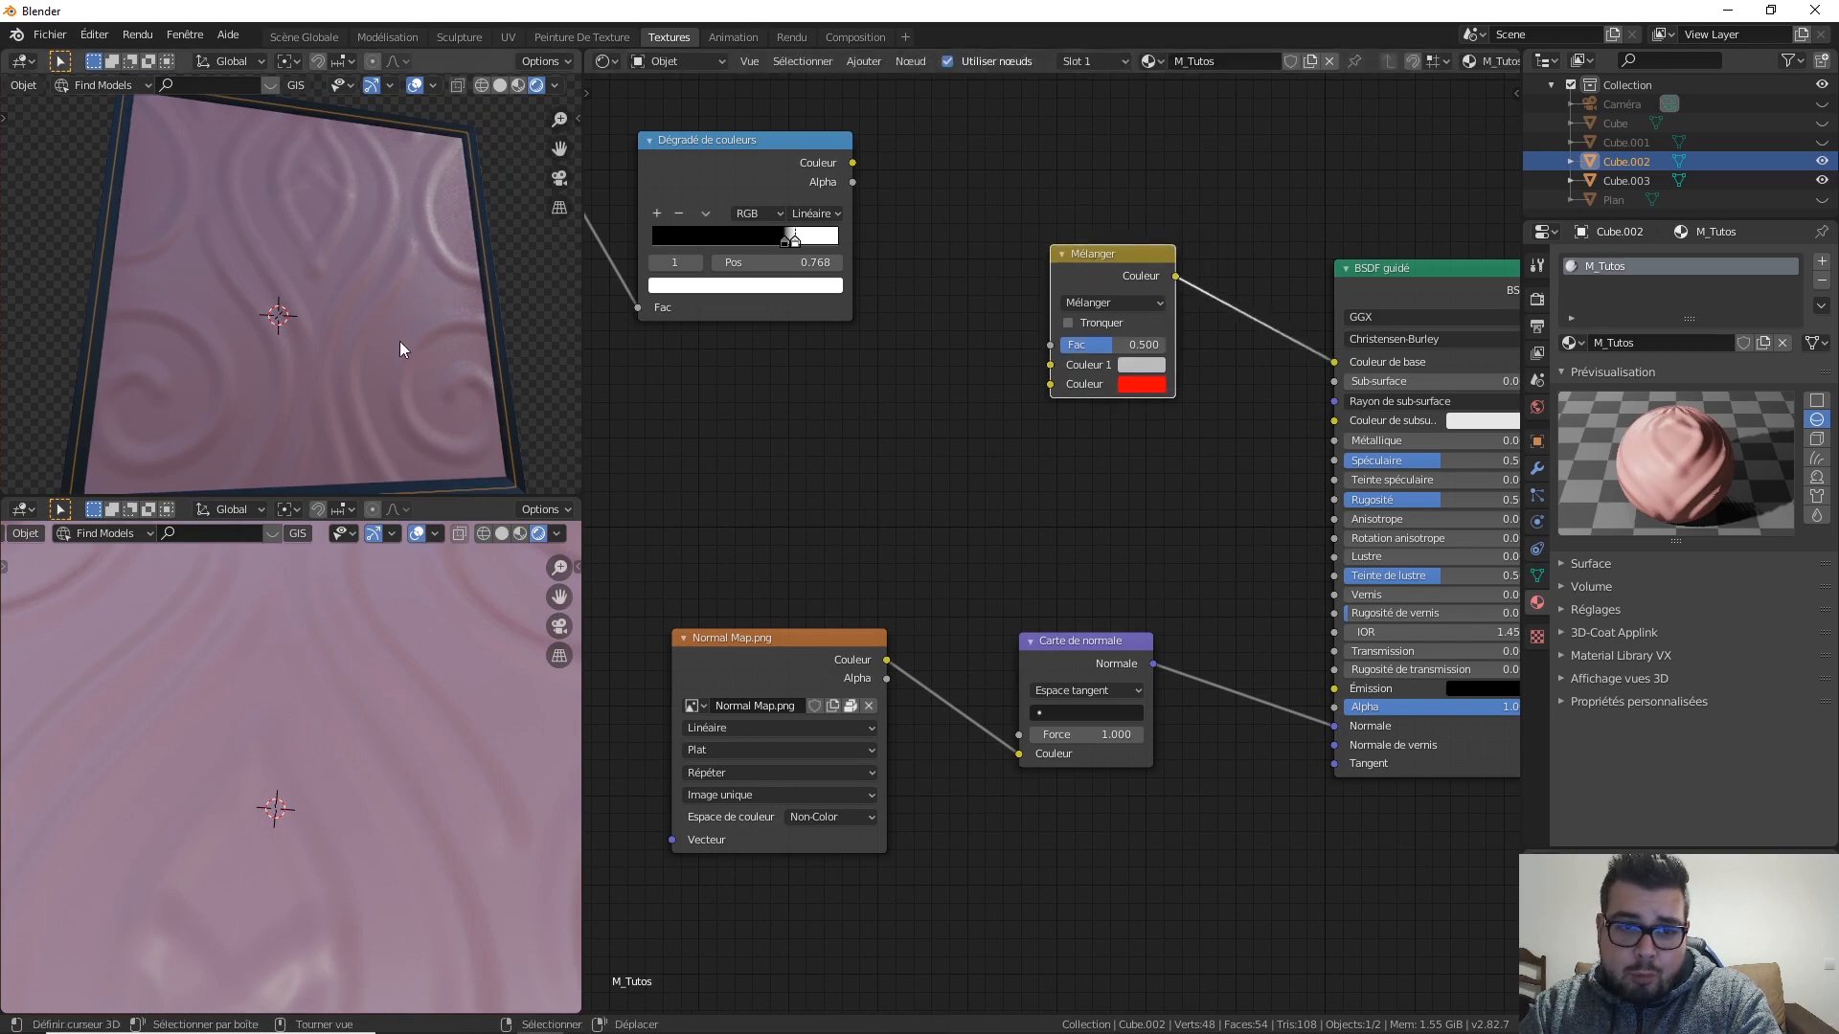
Step: Connect the color ramp's Couleur output to the Mélanger node's Couleur 1 input and inspect the cavities on the cube
left_click(1141, 365)
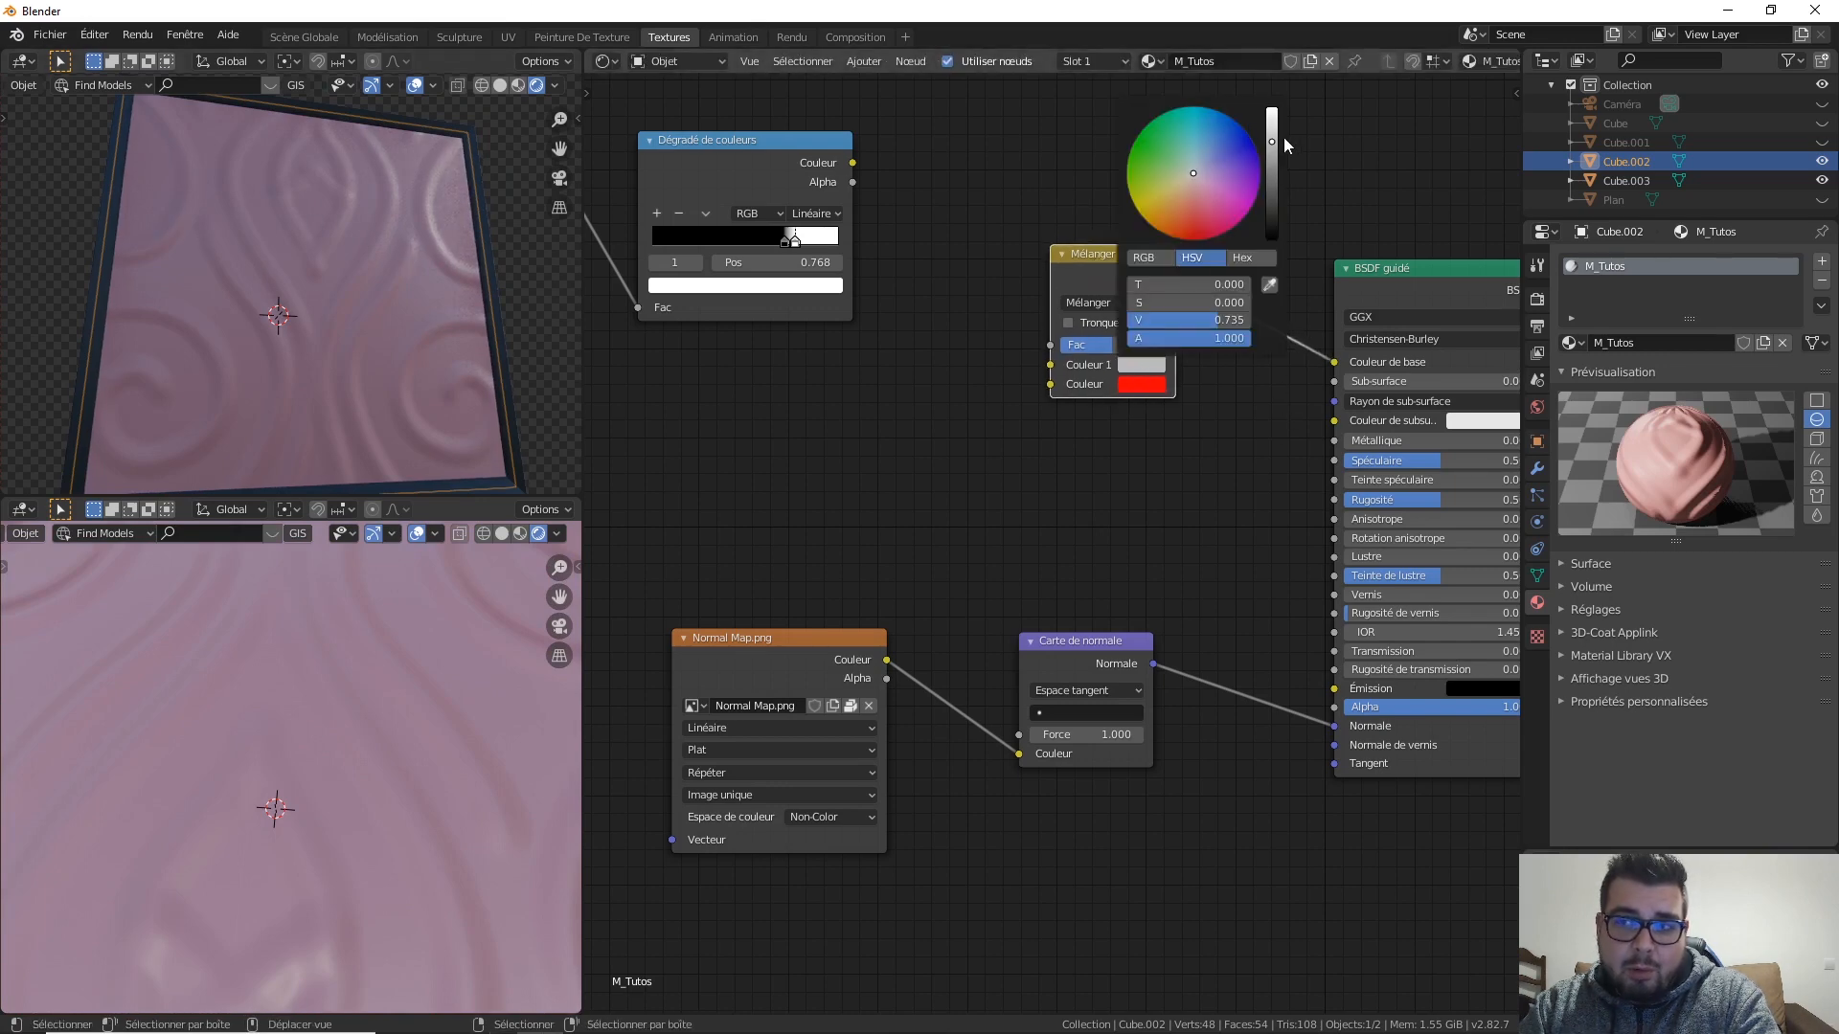
middle_click_drag(318, 237, 382, 266)
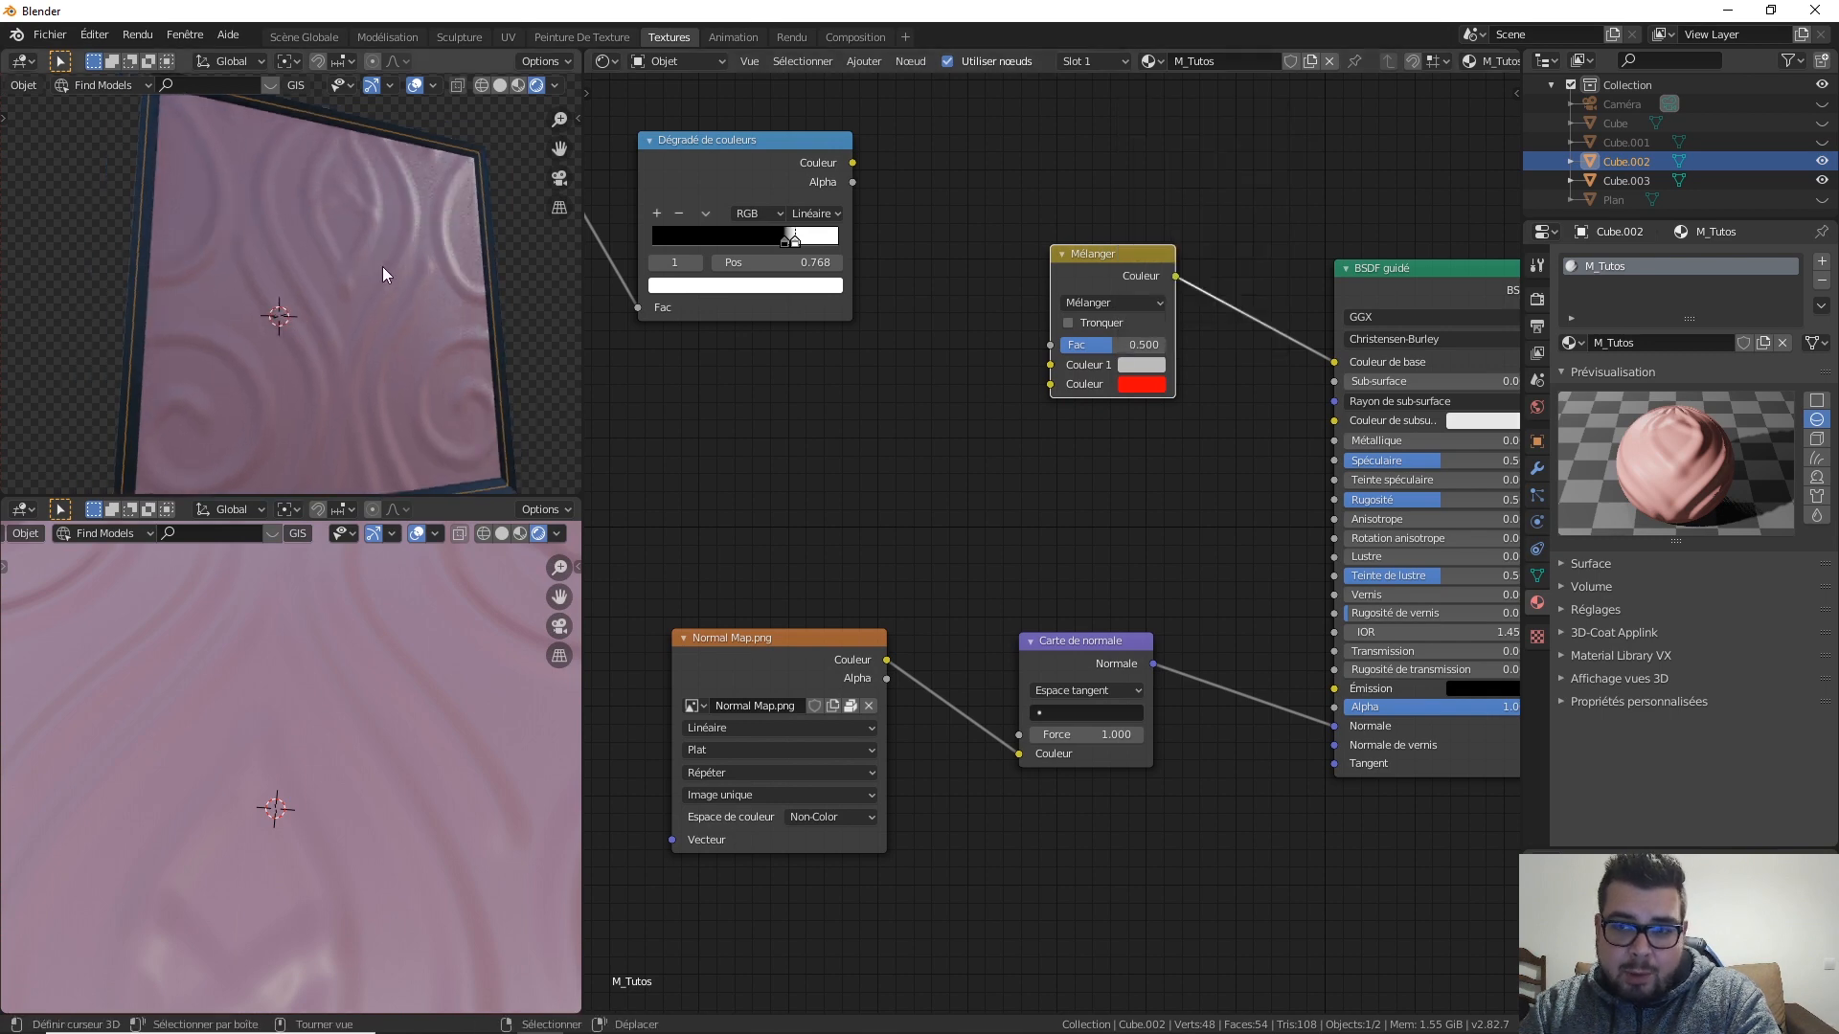
scroll(923, 385, "down", 1)
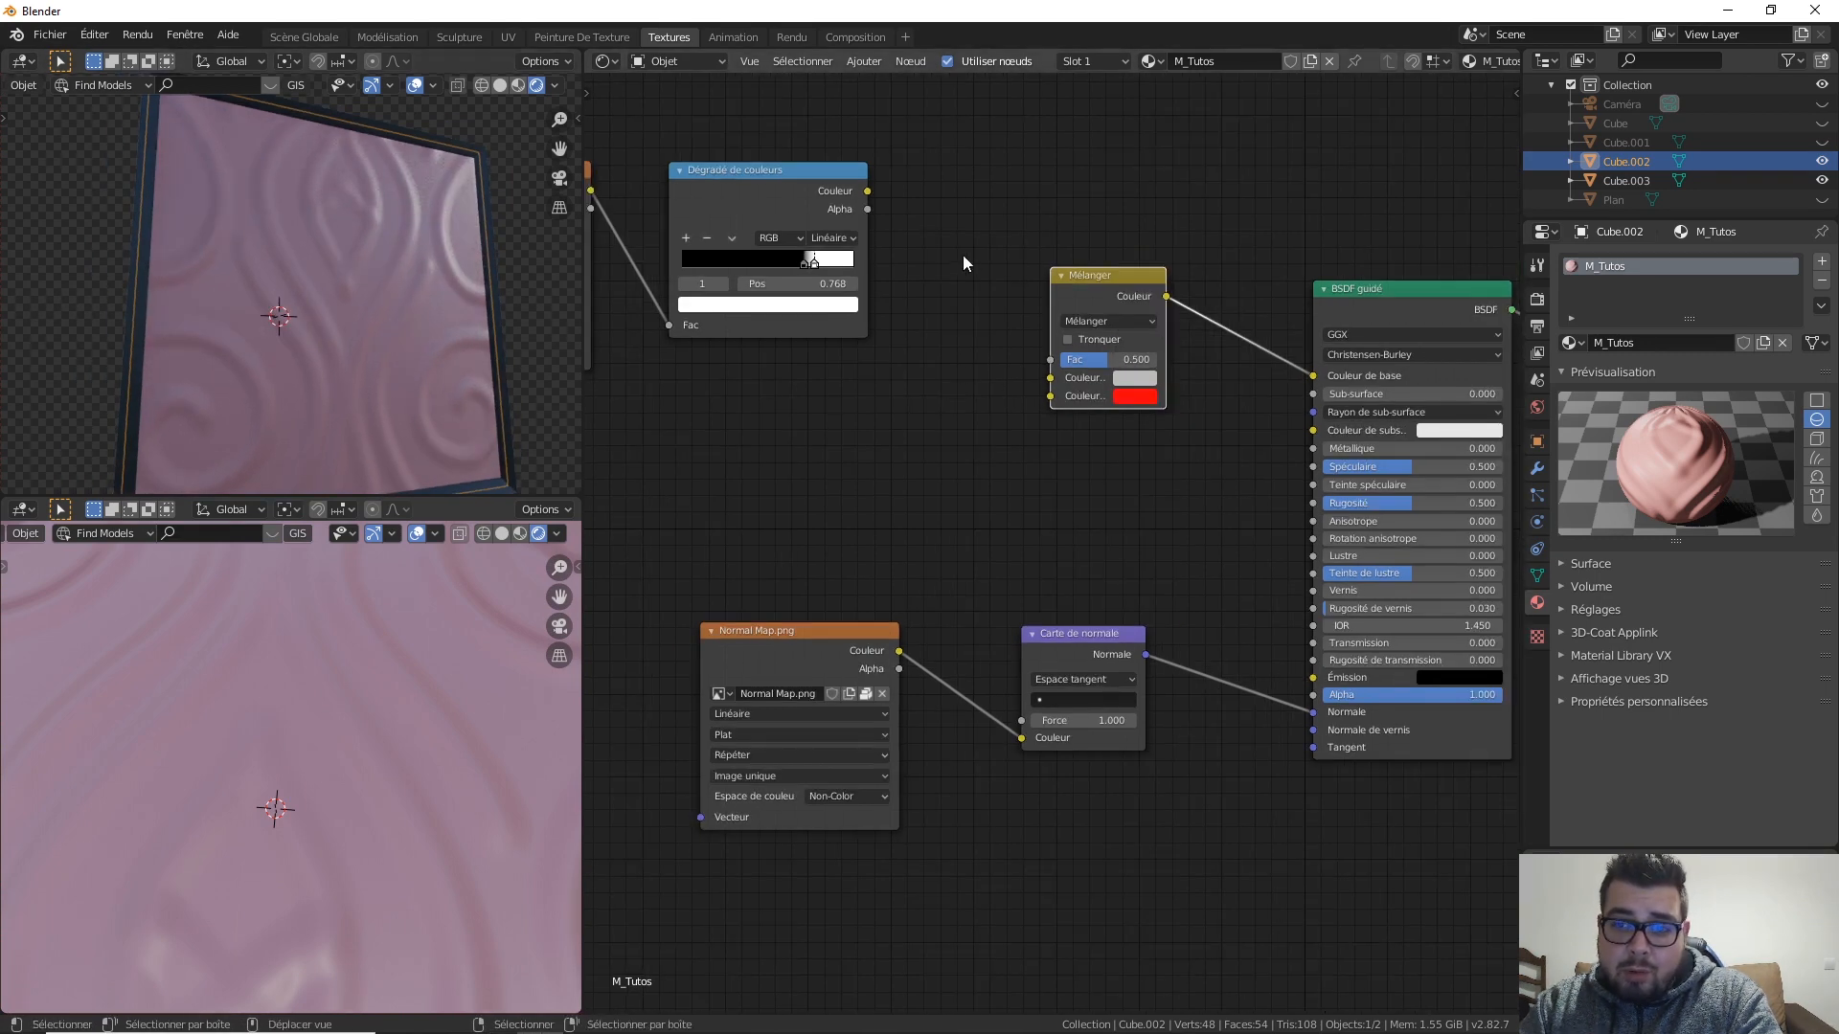
left_click_drag(866, 190, 1048, 383)
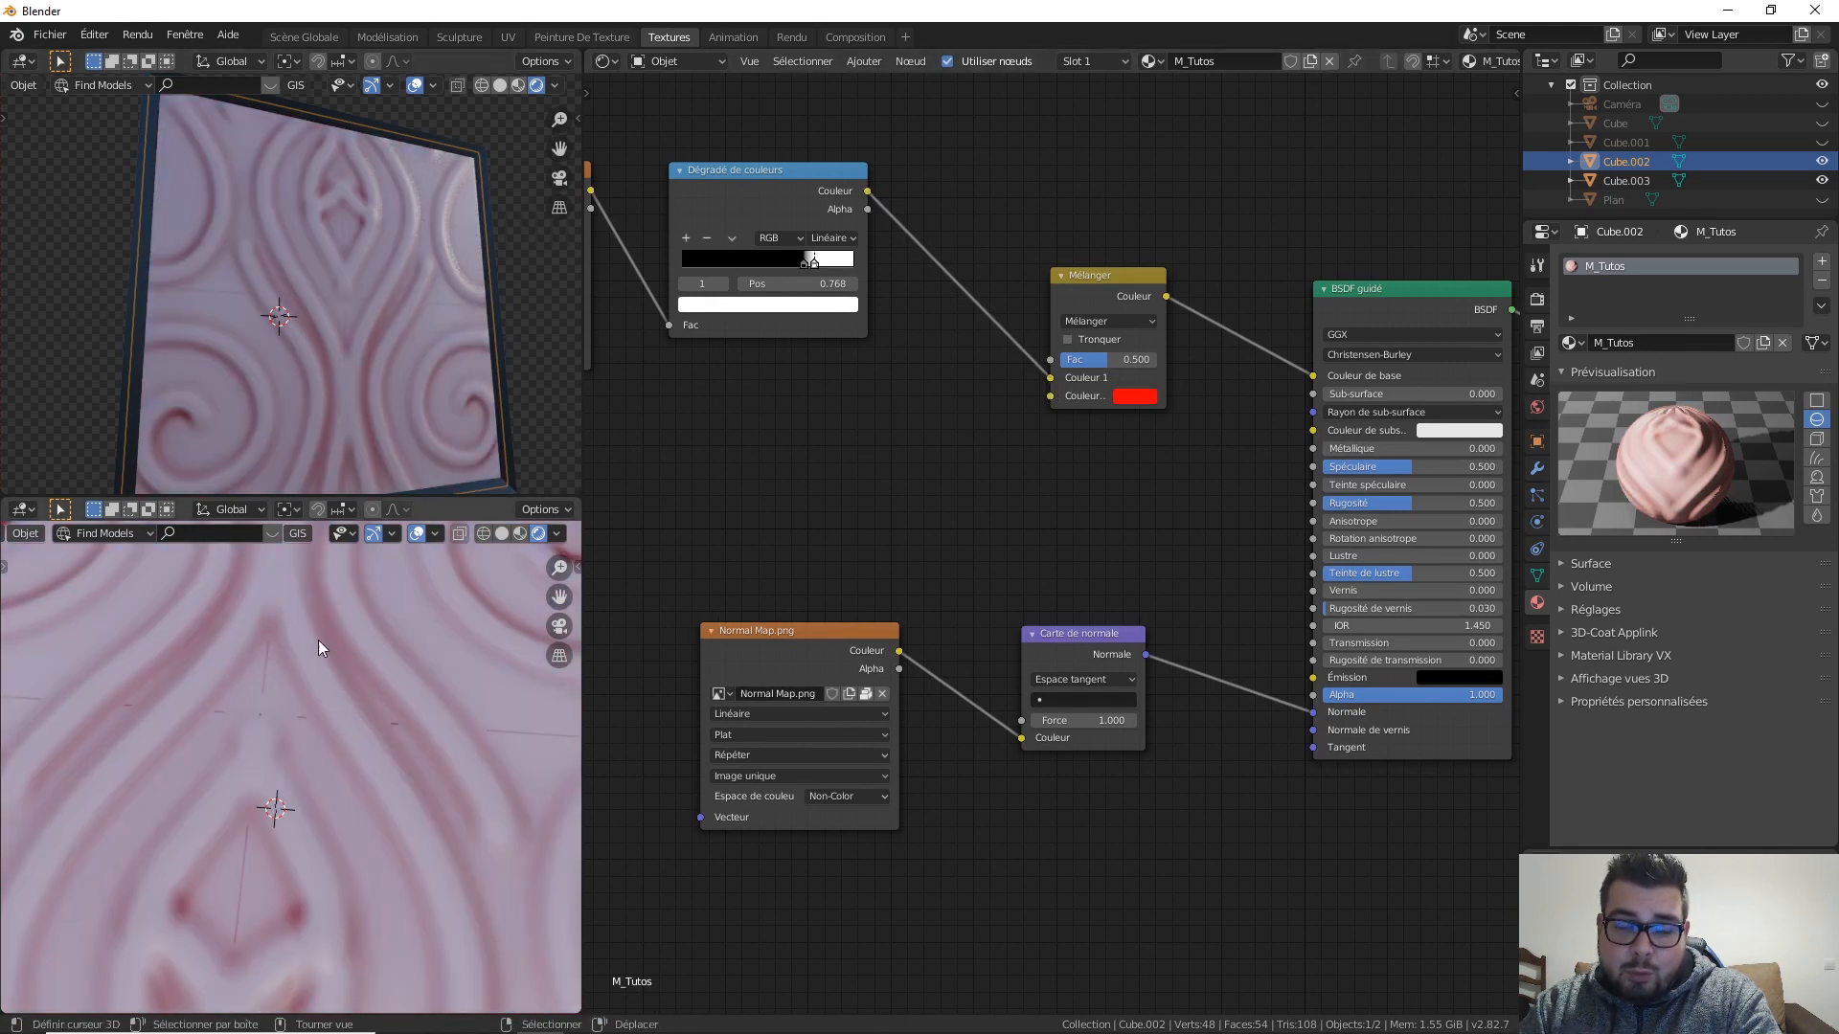
middle_click_drag(440, 204, 456, 290)
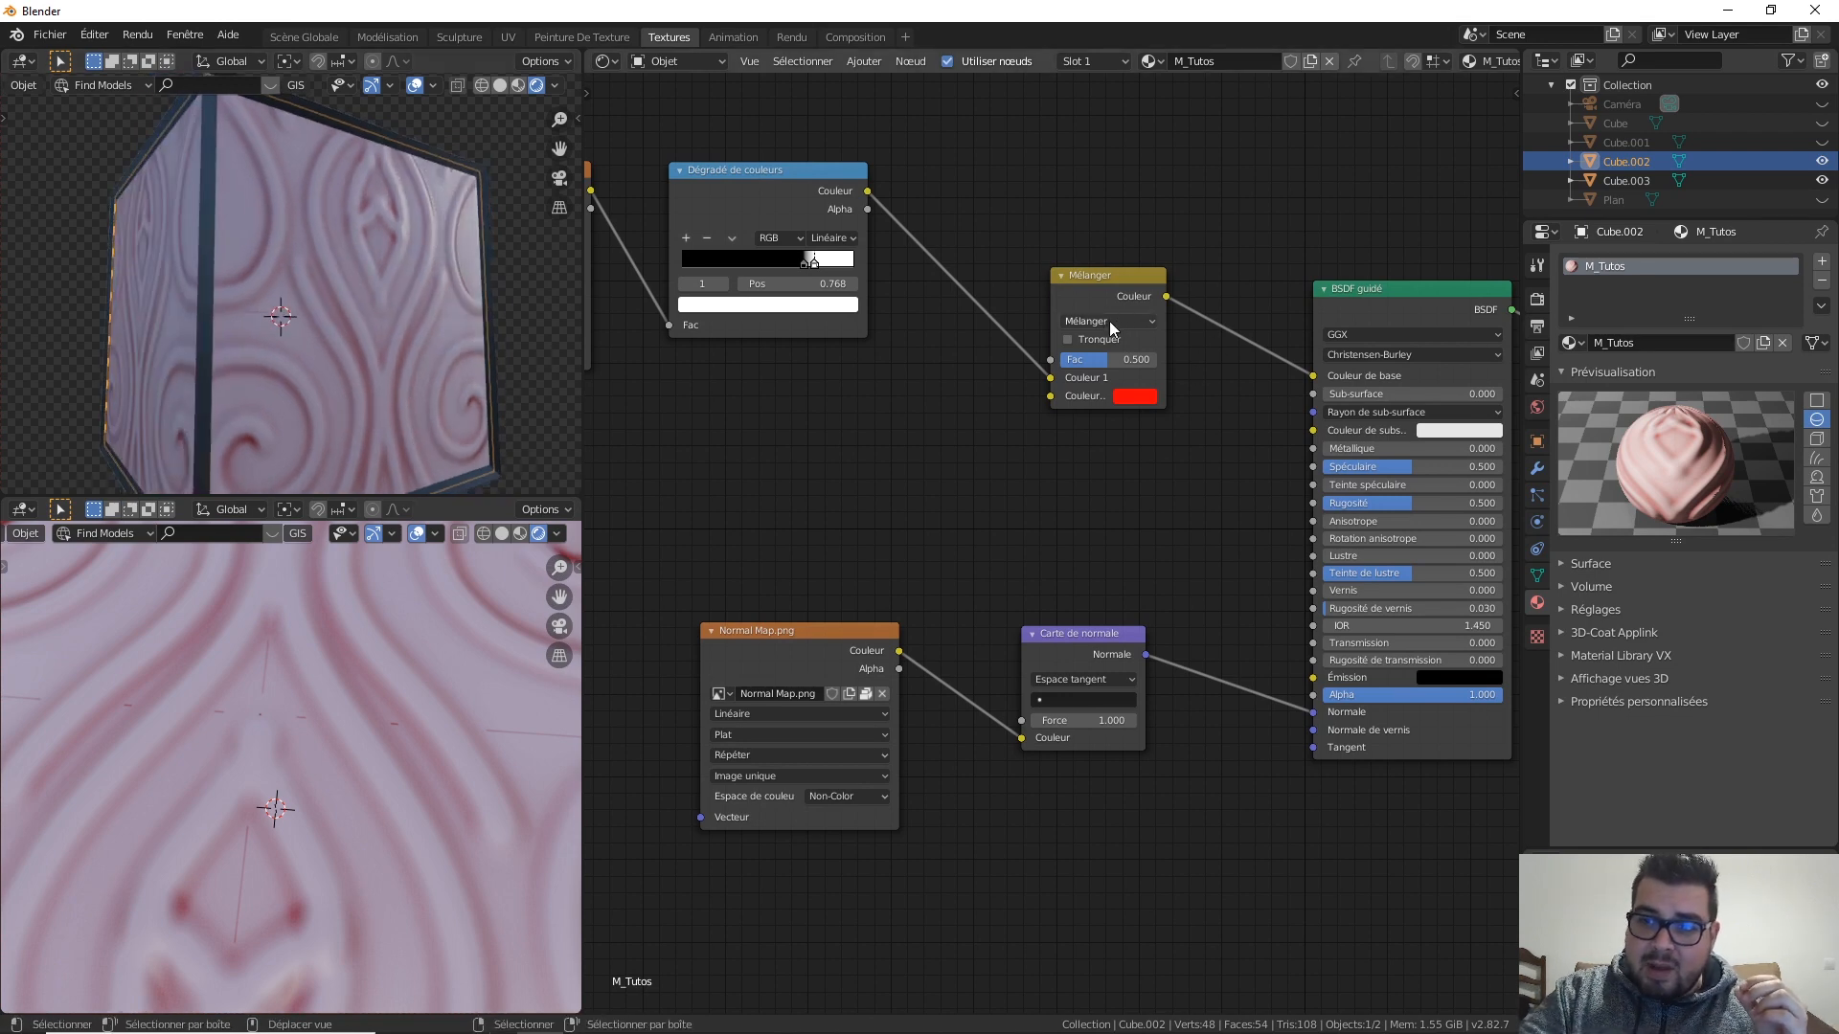
Step: Change the mix node's blending mode to Multiplier and set its Fac to 1.000
middle_click_drag(855, 365, 1043, 366)
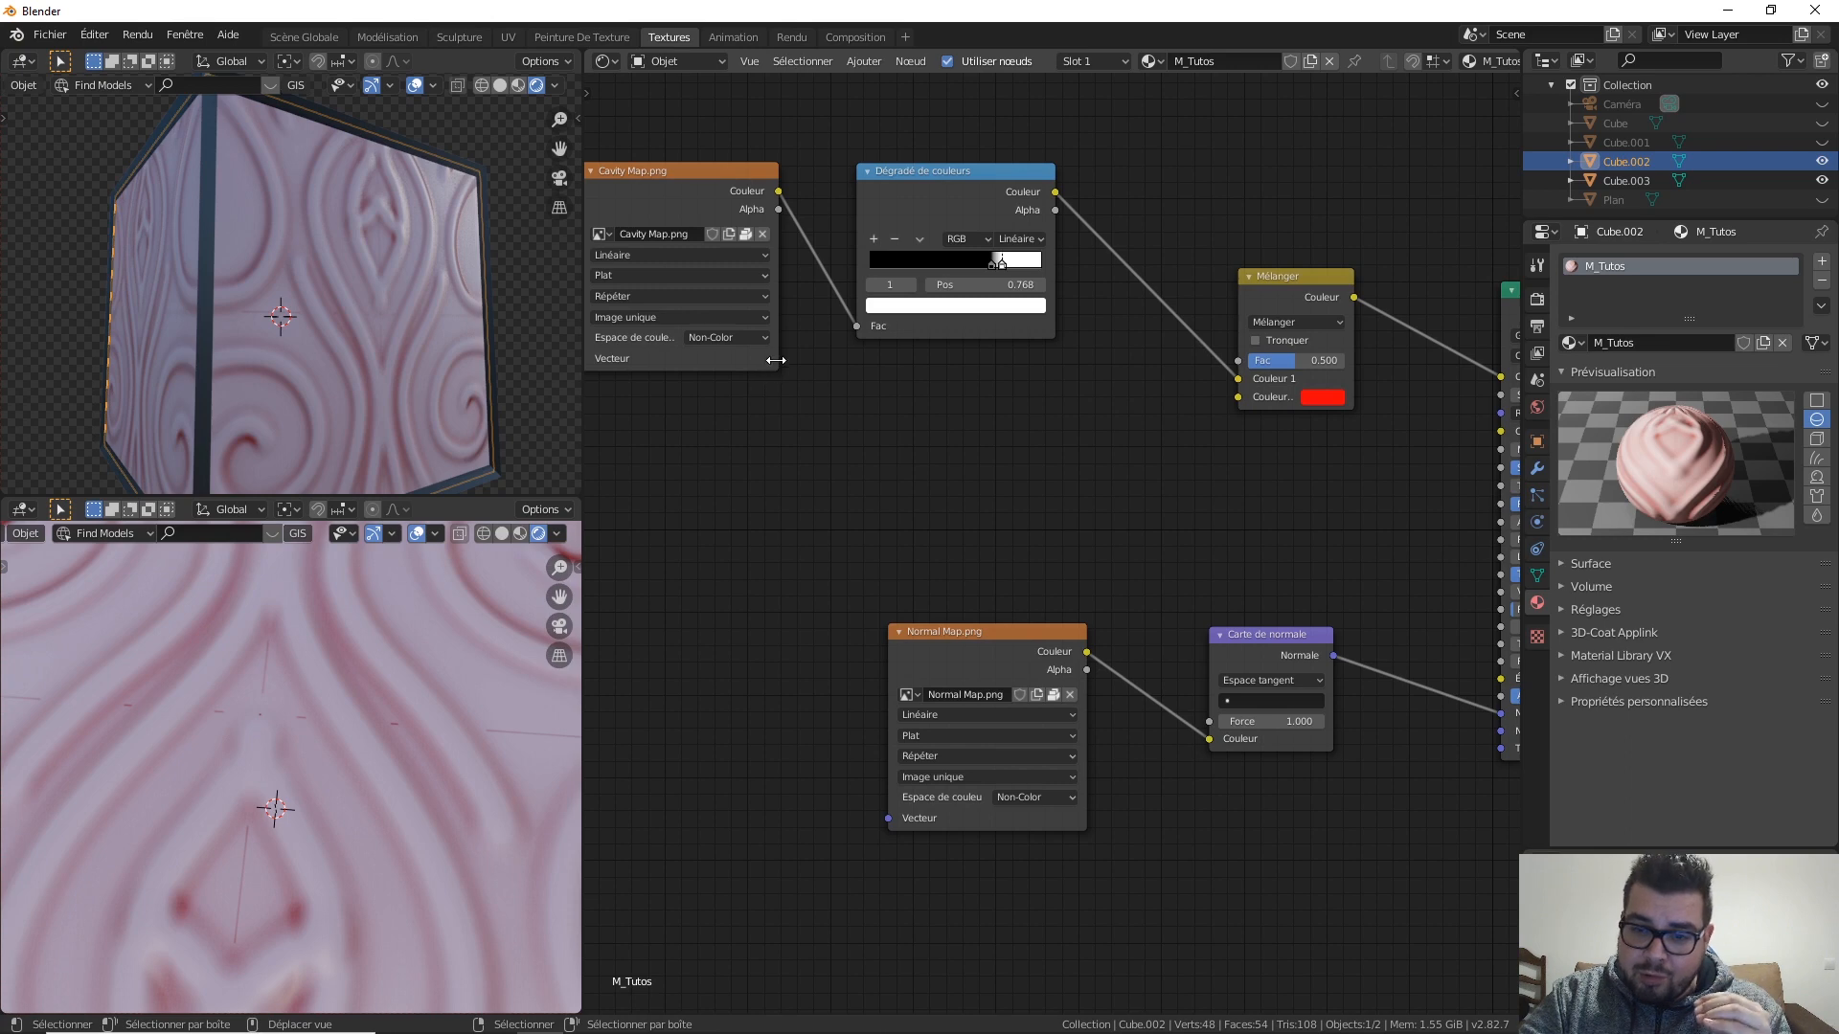
middle_click_drag(885, 415, 789, 449)
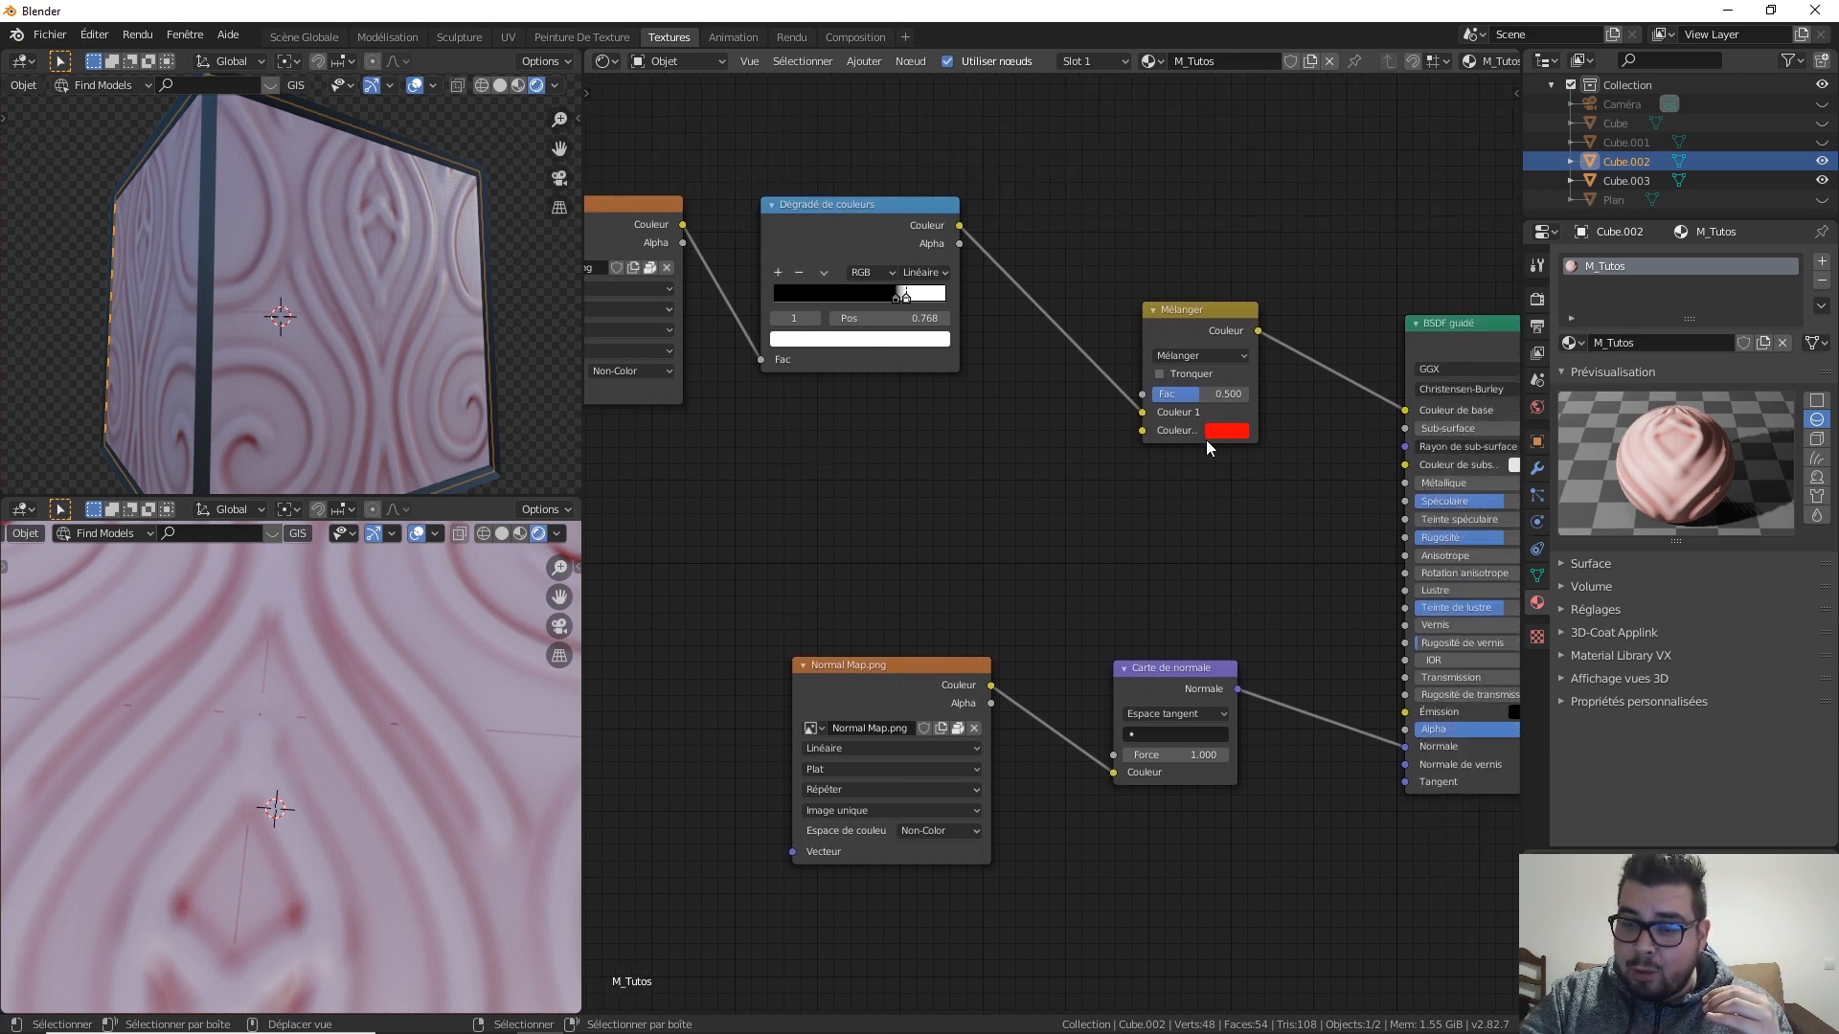
middle_click_drag(1204, 439, 1145, 461)
left_click(1163, 378)
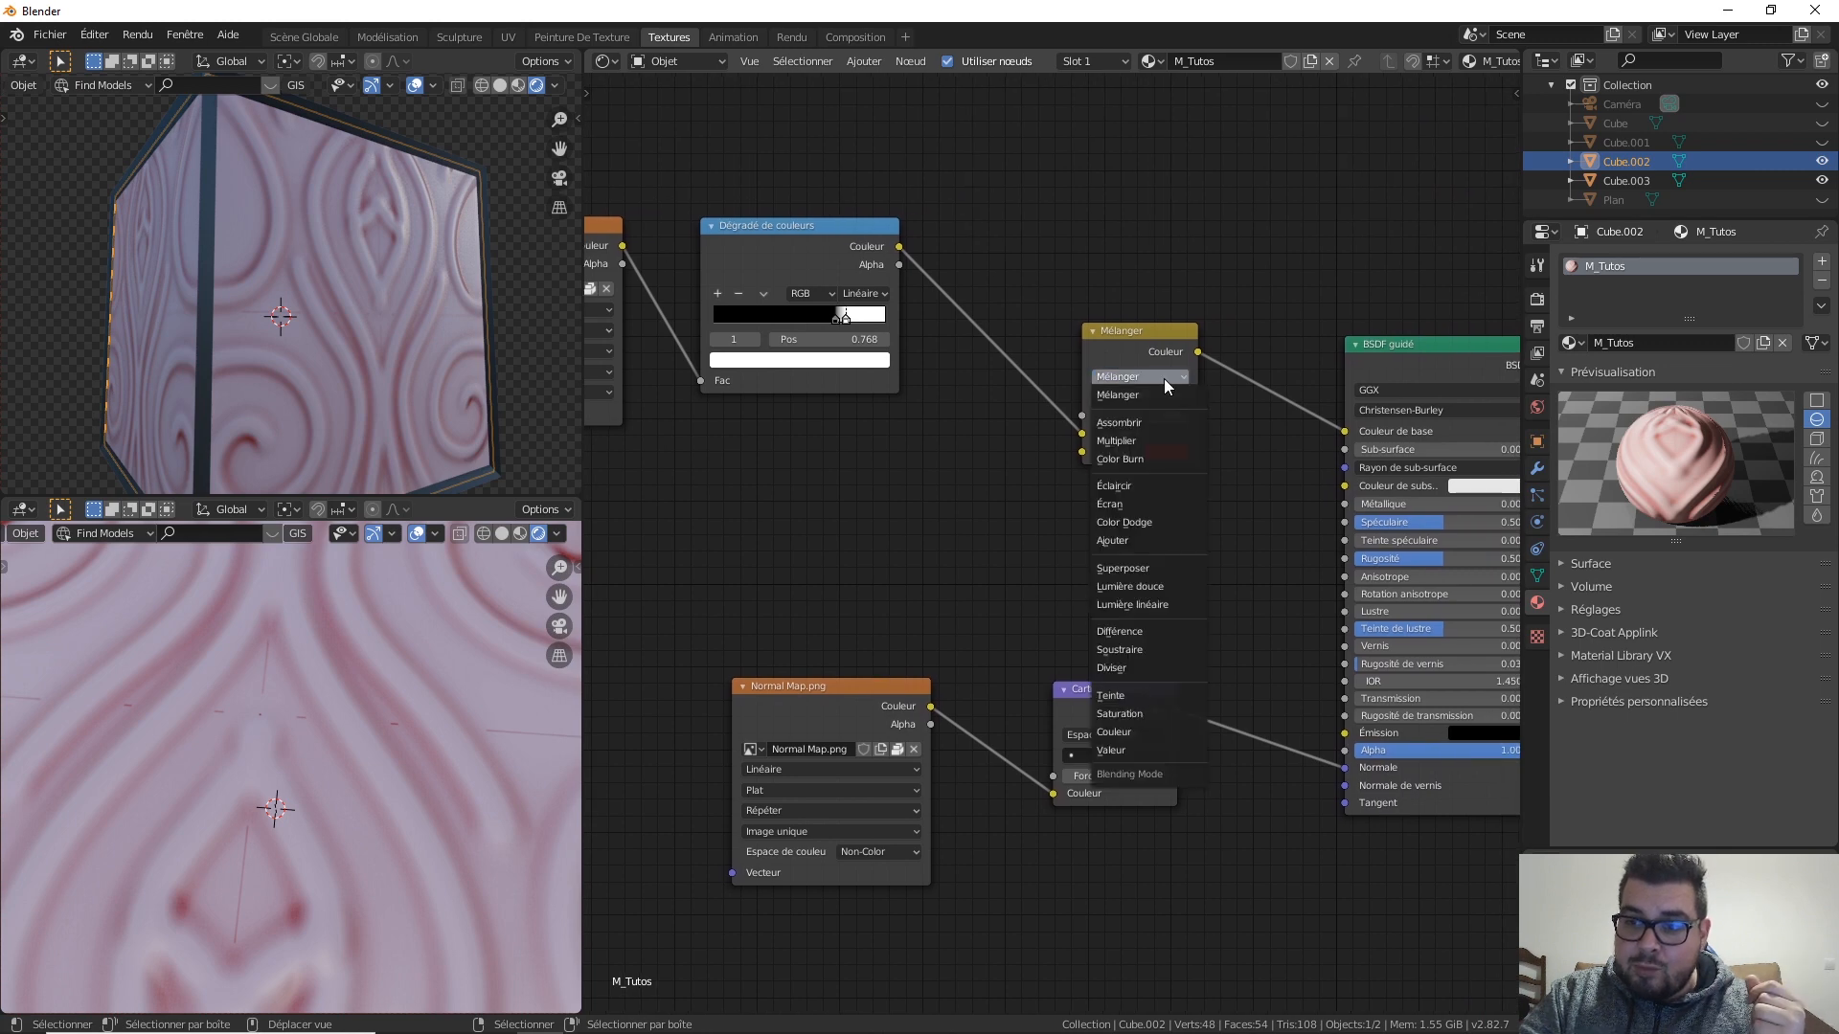
left_click(1140, 442)
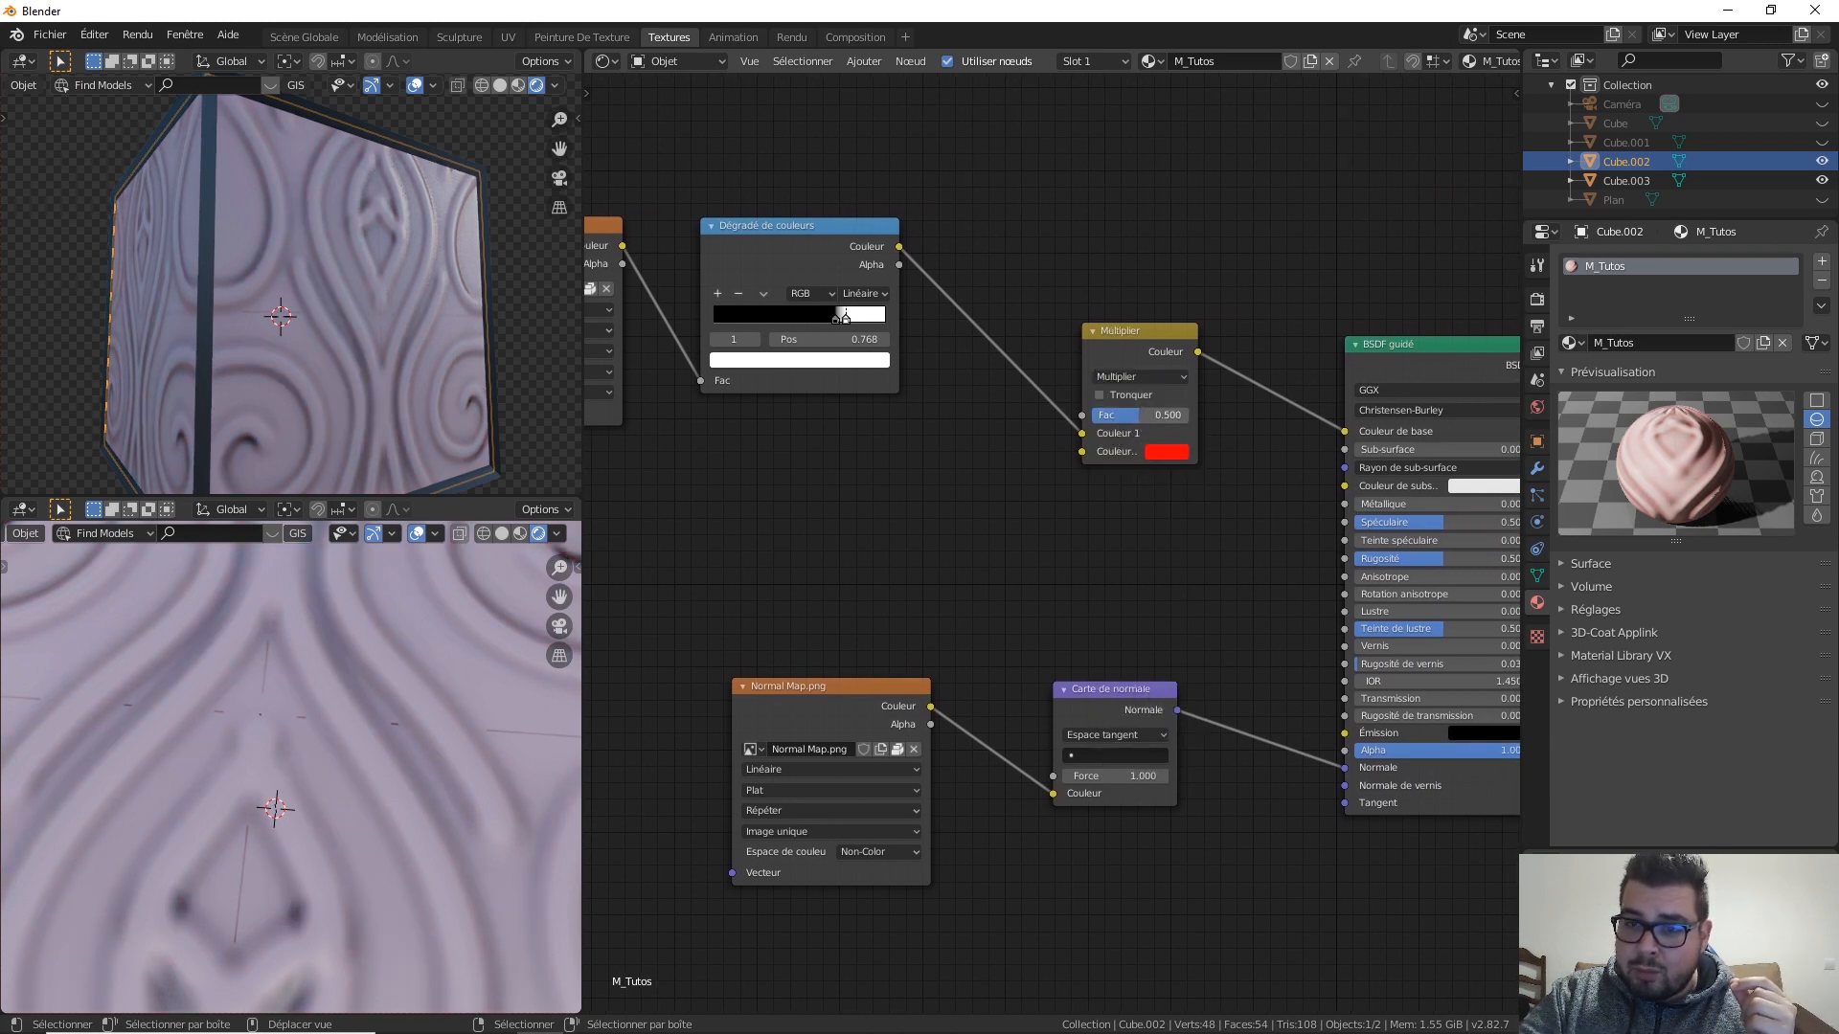
left_click_drag(1139, 415, 1188, 415)
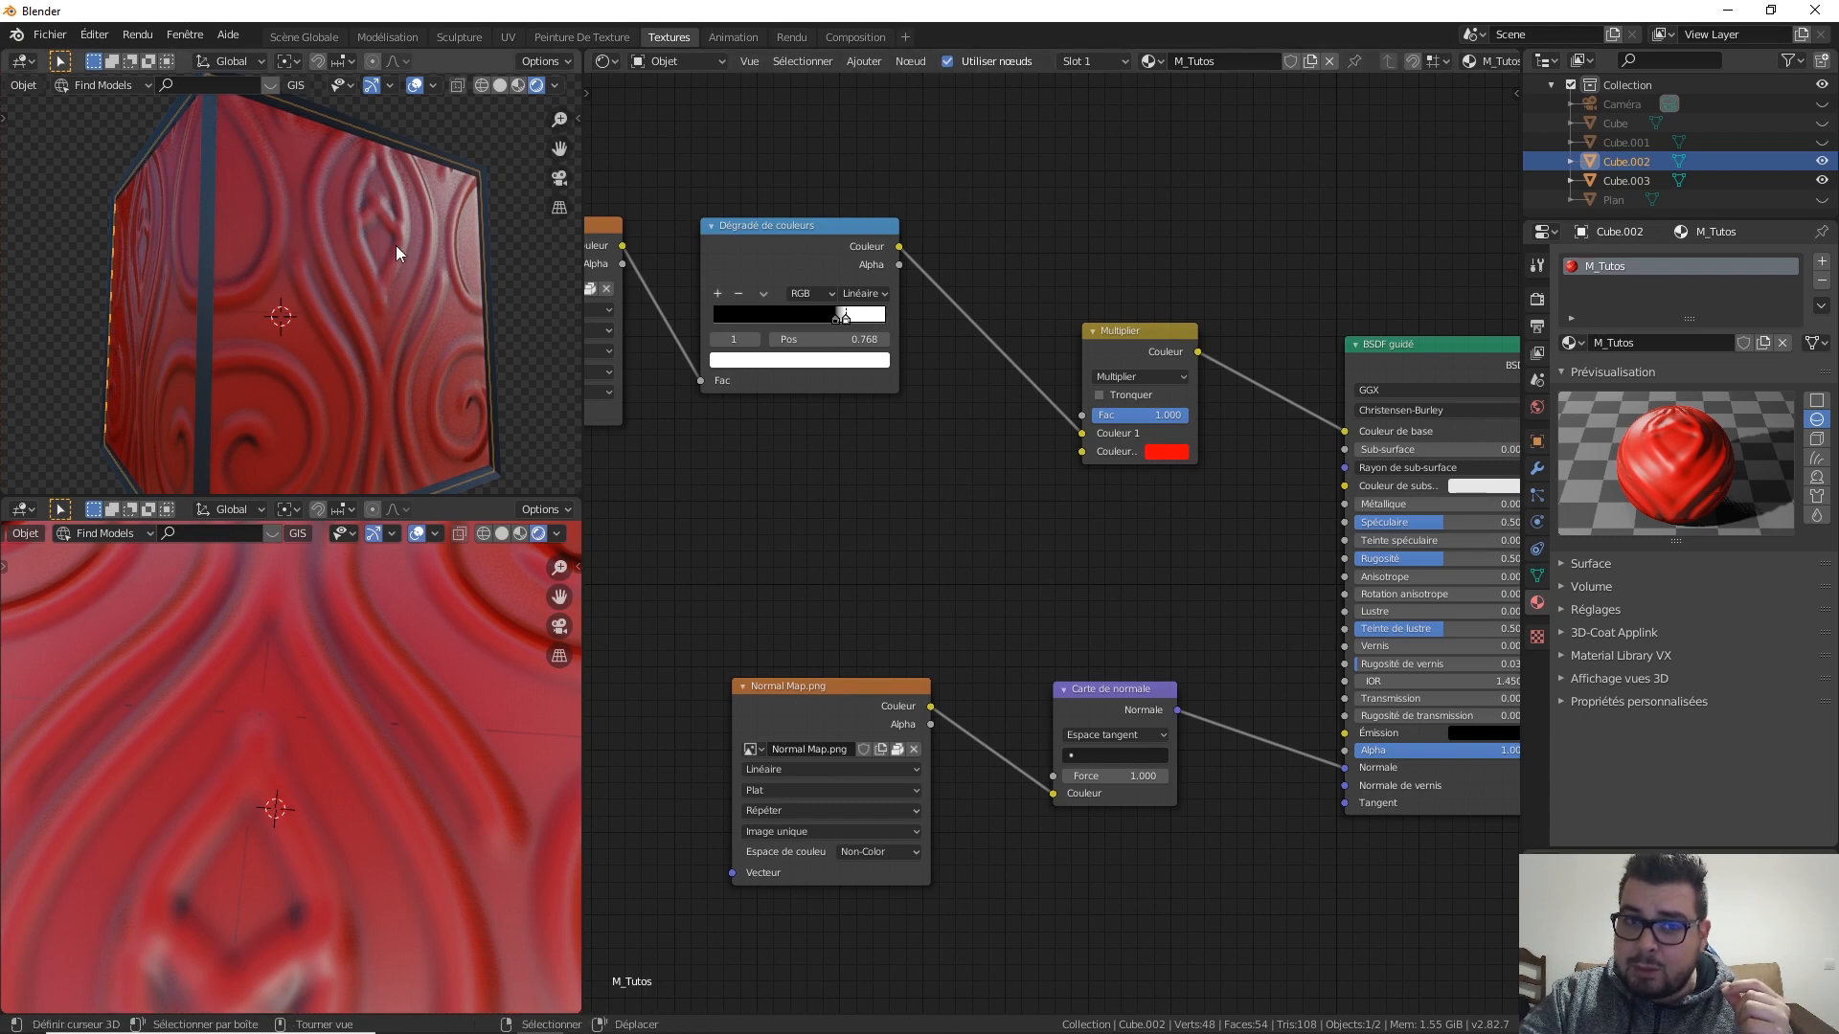
Step: Examine the red material's cavity shading up close and from a distance on the cube's patterned face
middle_click_drag(321, 233, 297, 272)
scroll(297, 272, "up", 2)
middle_click_drag(352, 187, 304, 252)
middle_click_drag(339, 355, 342, 311)
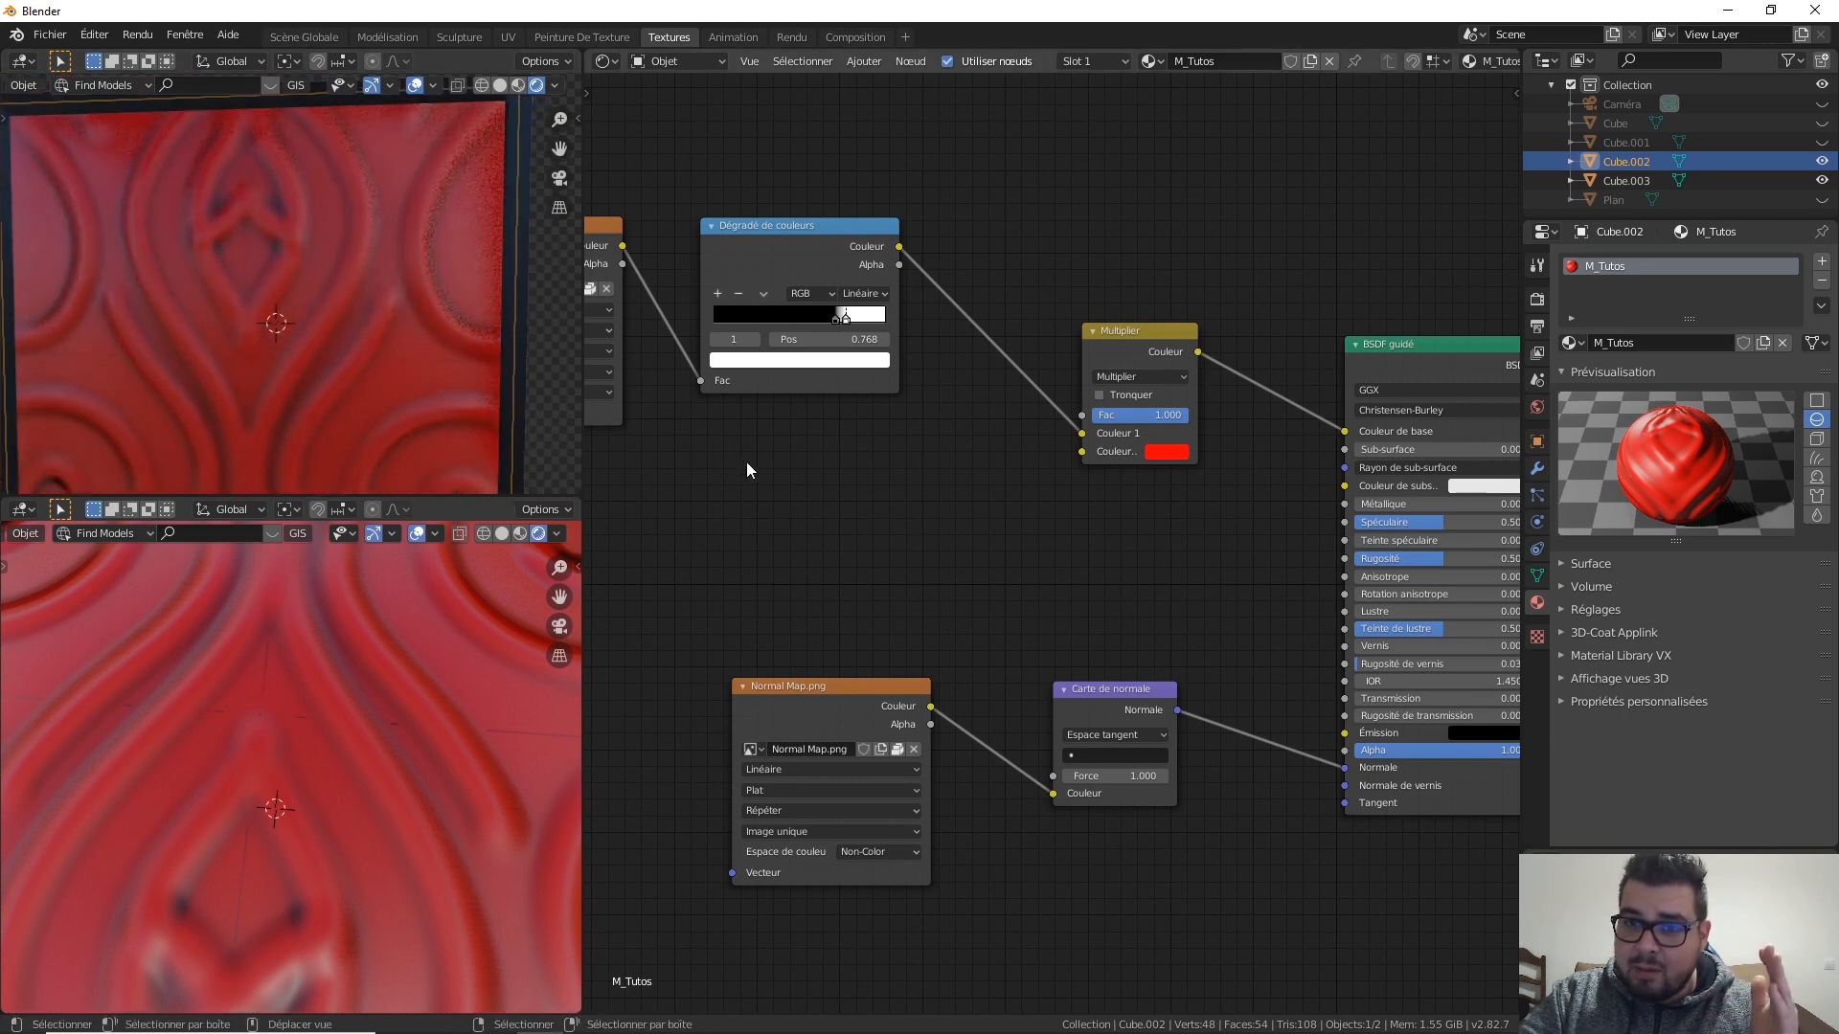
scroll(745, 462, "down", 1)
scroll(441, 358, "down", 2)
middle_click_drag(377, 330, 408, 323)
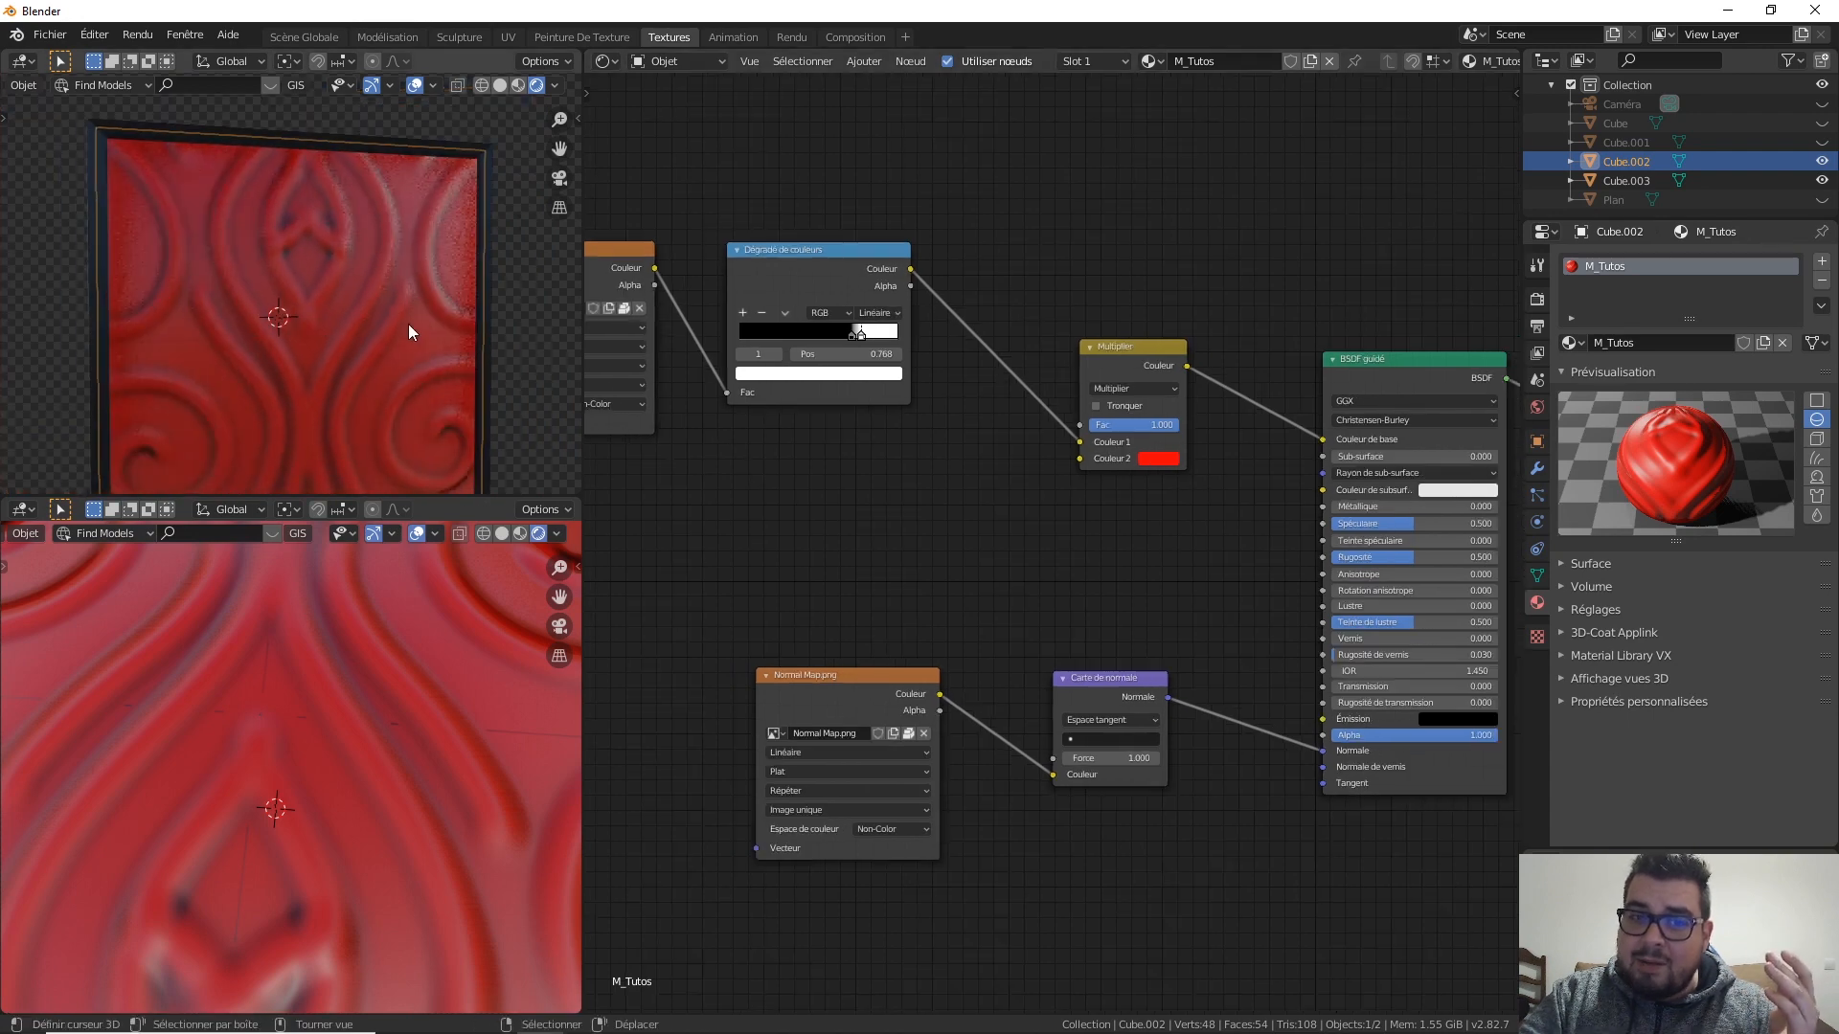
Step: Try the color ramp's black stop at 0.750, then readjust both stops so the white one sits at 0.745
scroll(777, 410, "up", 2)
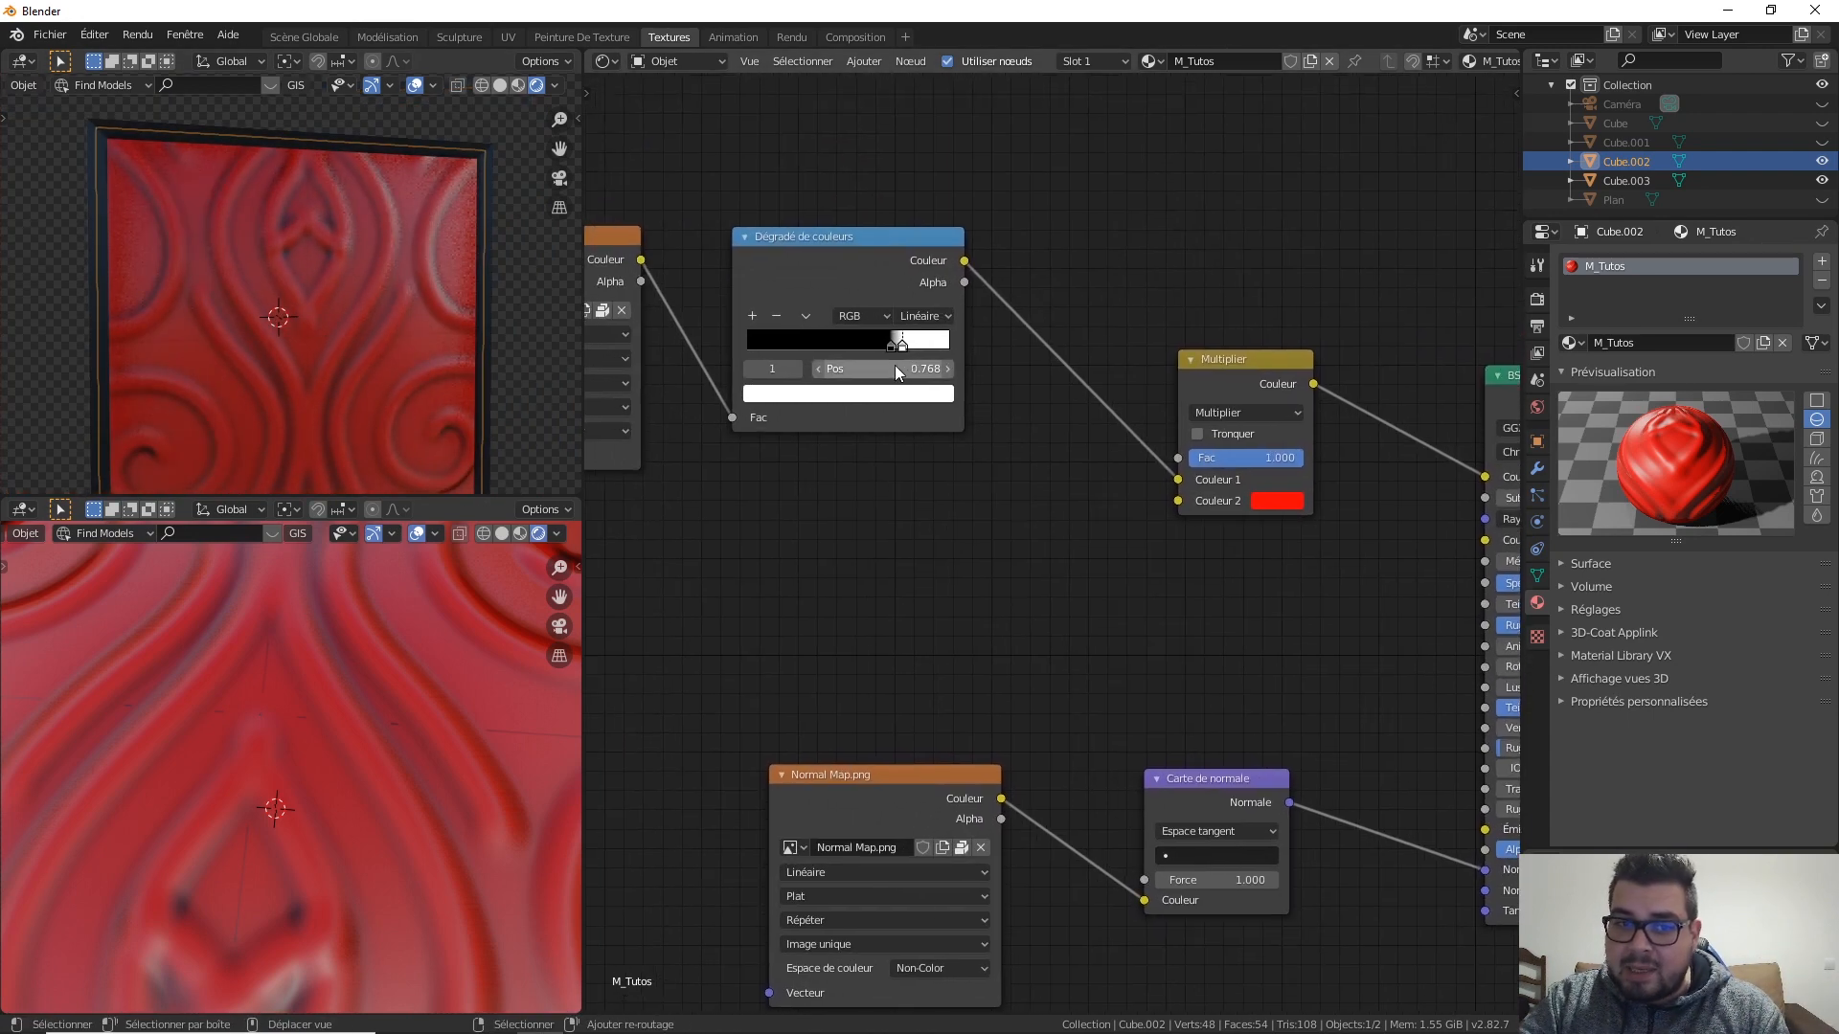
mouse_move(888, 341)
left_mouse_down()
mouse_move(868, 344)
mouse_move(933, 345)
mouse_move(851, 348)
mouse_move(923, 348)
mouse_move(900, 347)
left_mouse_up()
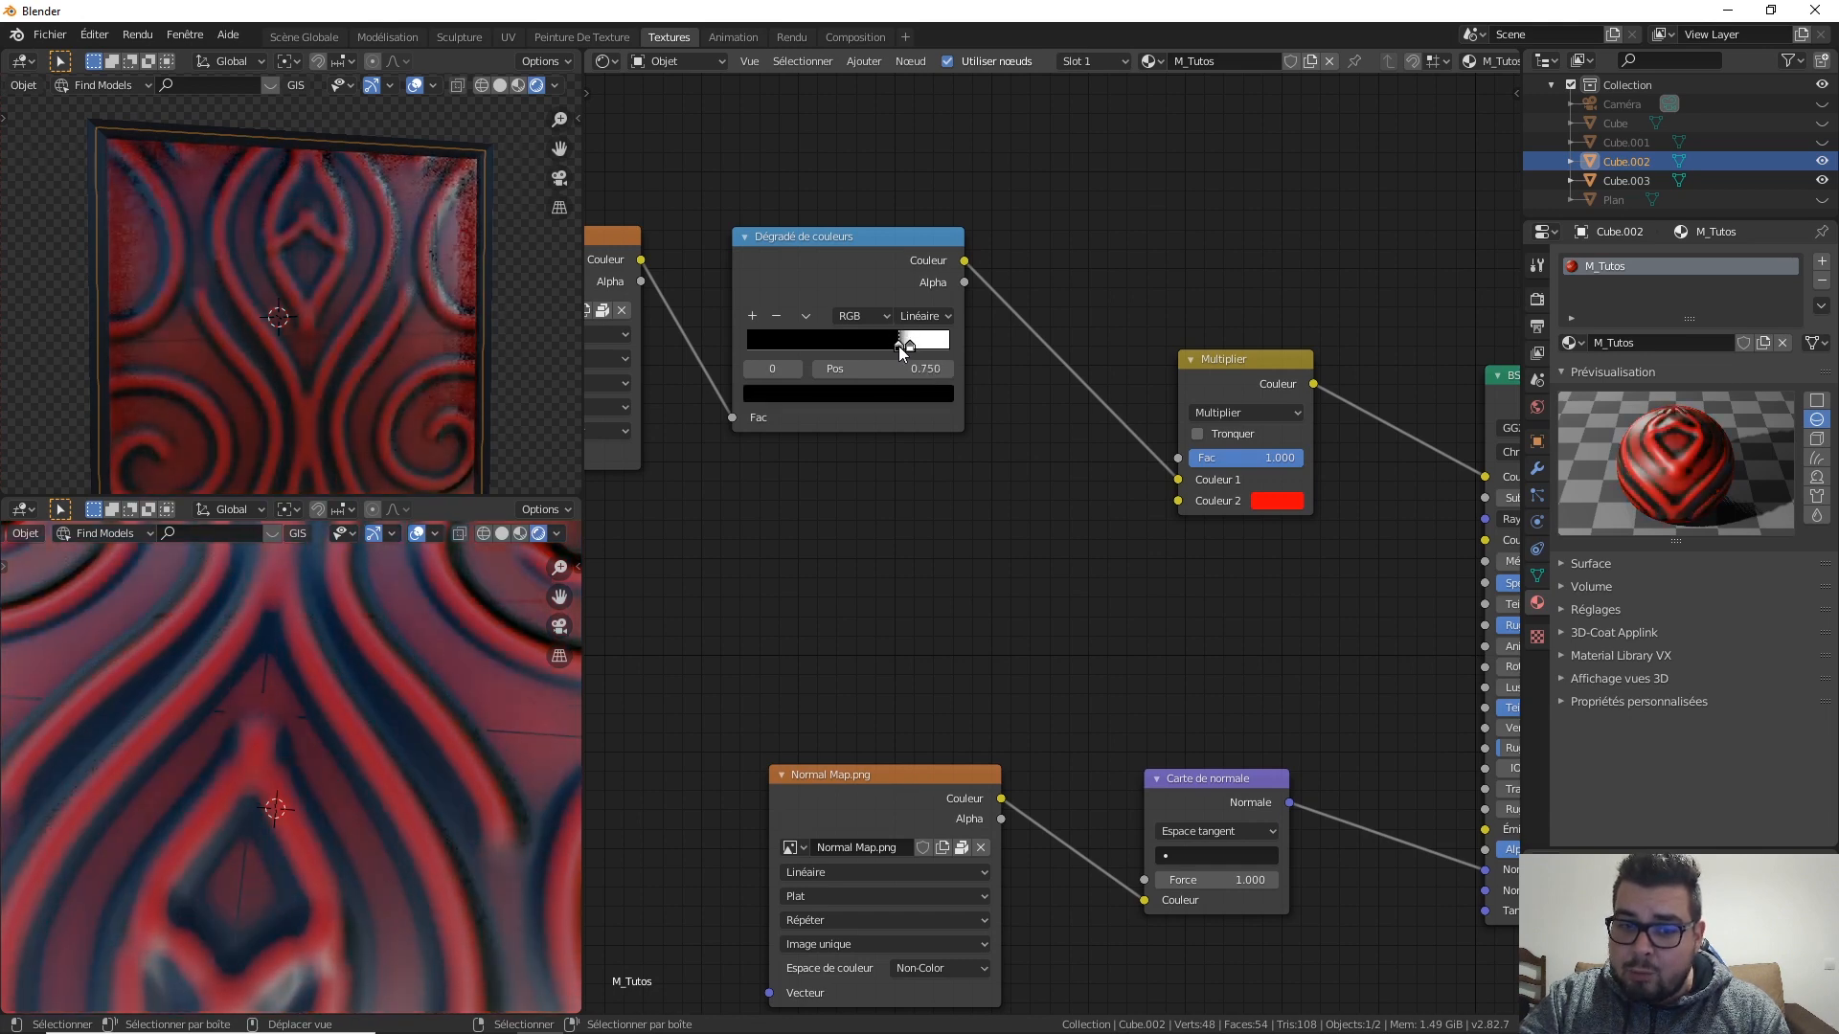
scroll(316, 356, "down", 2)
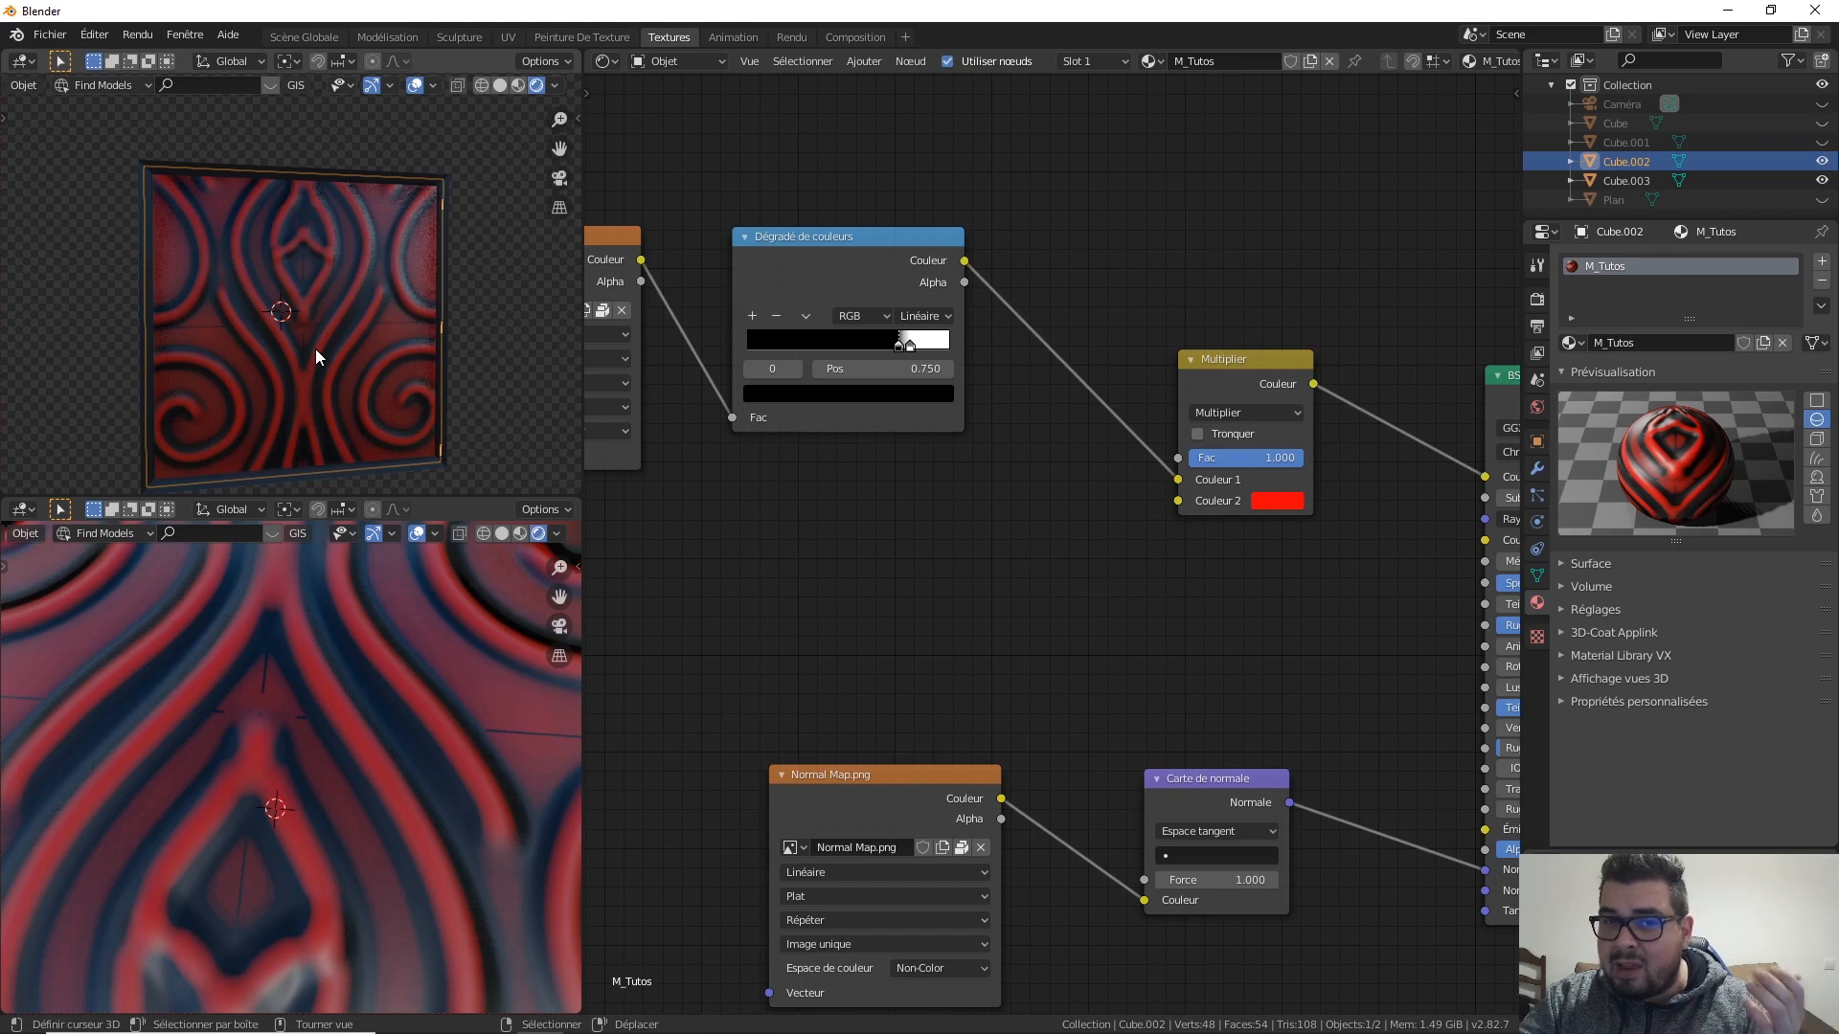
mouse_move(894, 348)
left_mouse_down()
mouse_move(877, 348)
mouse_move(900, 345)
left_mouse_up()
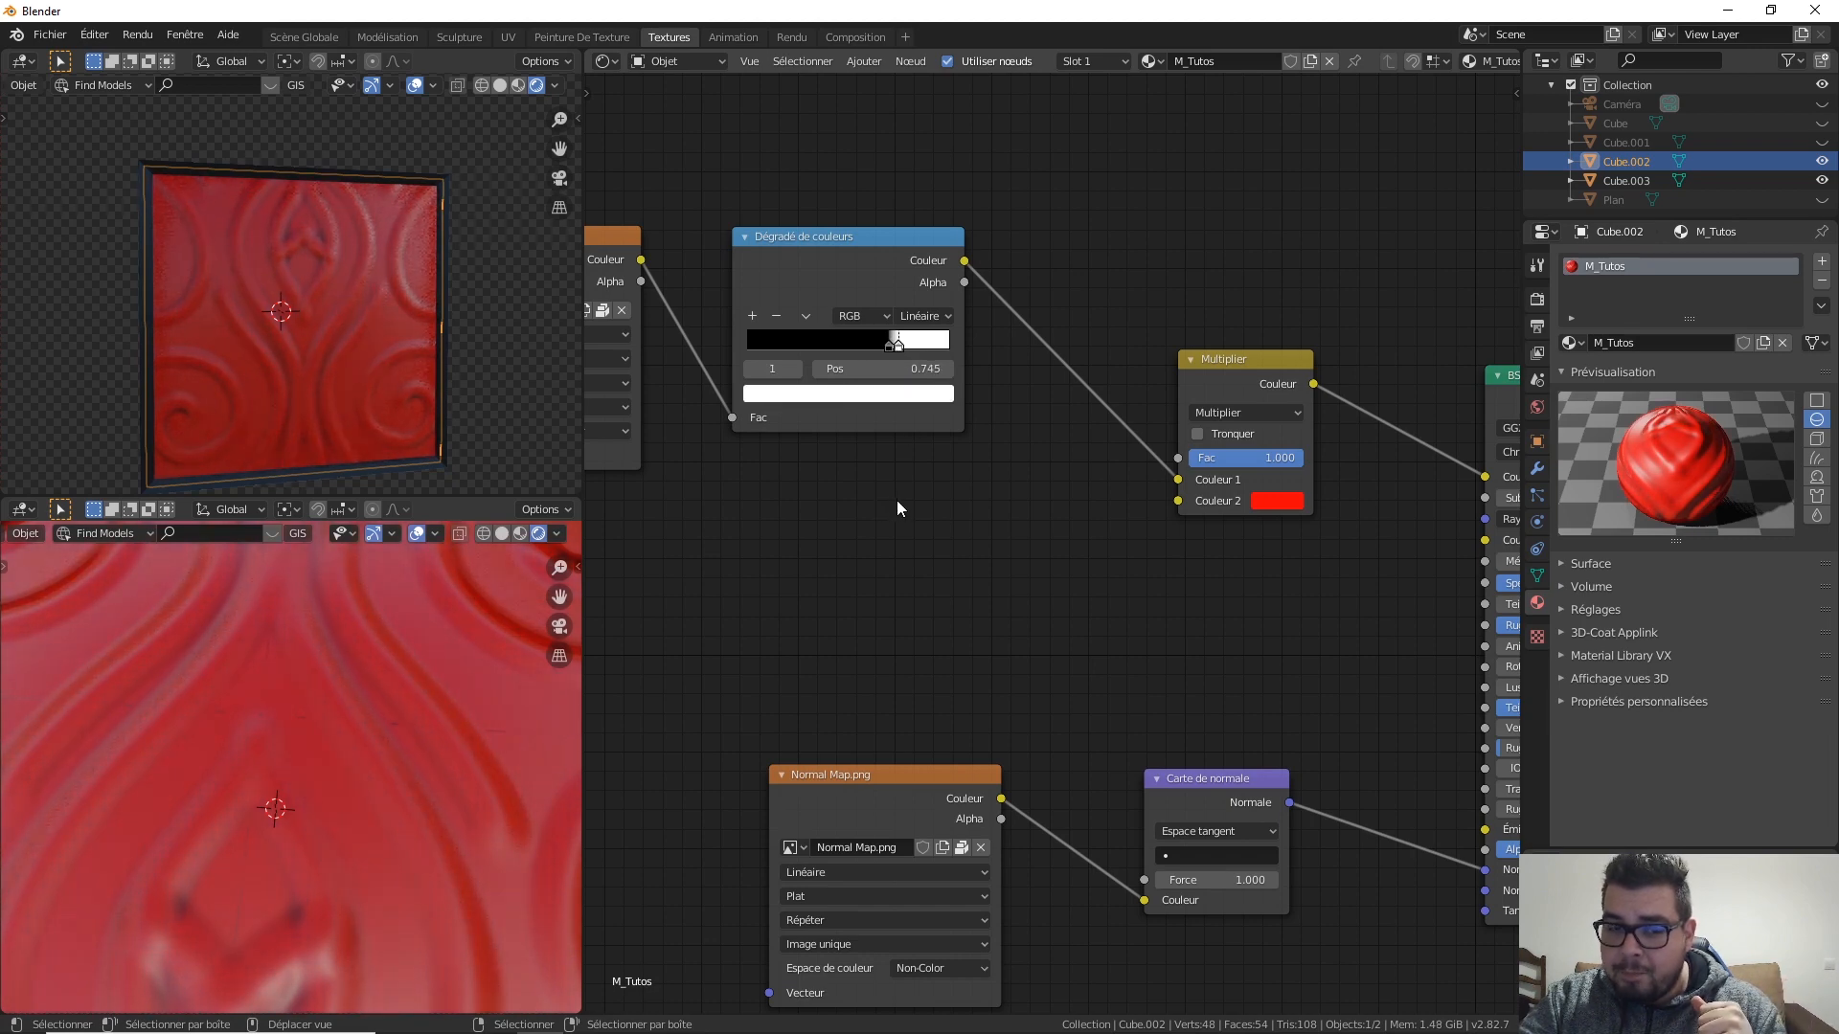
scroll(896, 496, "down", 2)
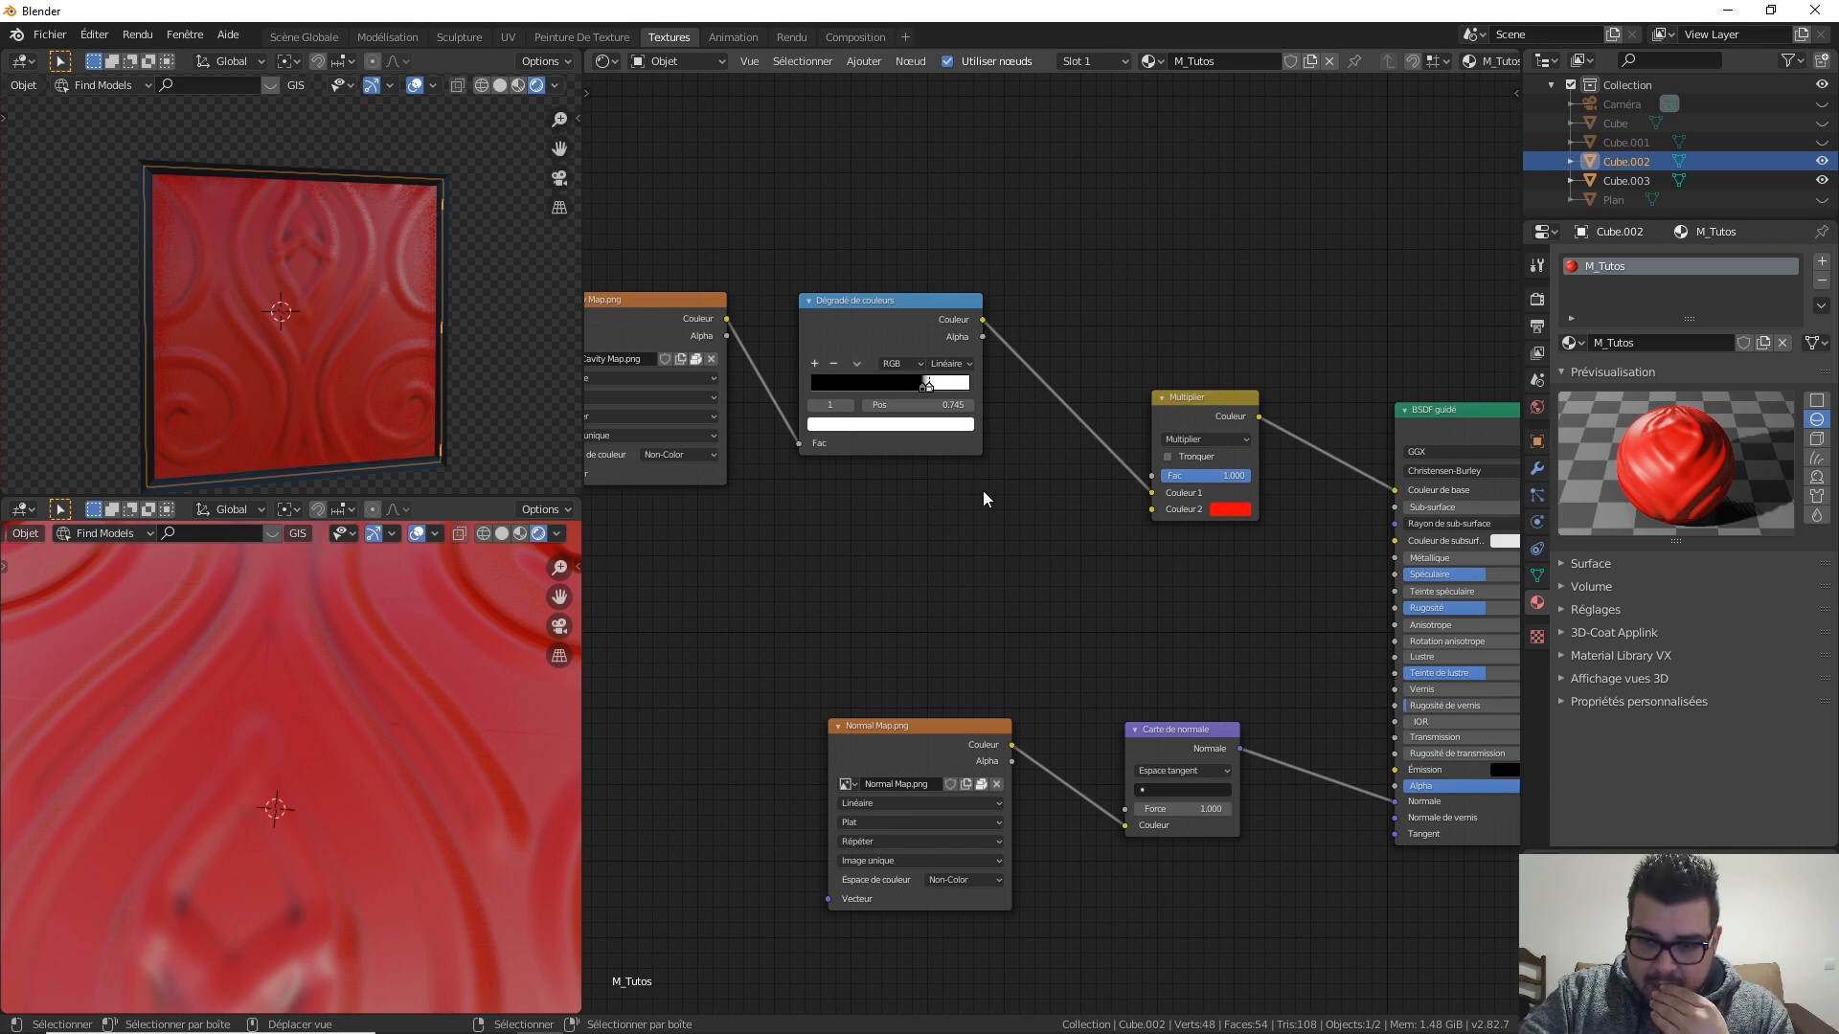
scroll(983, 490, "down", 2)
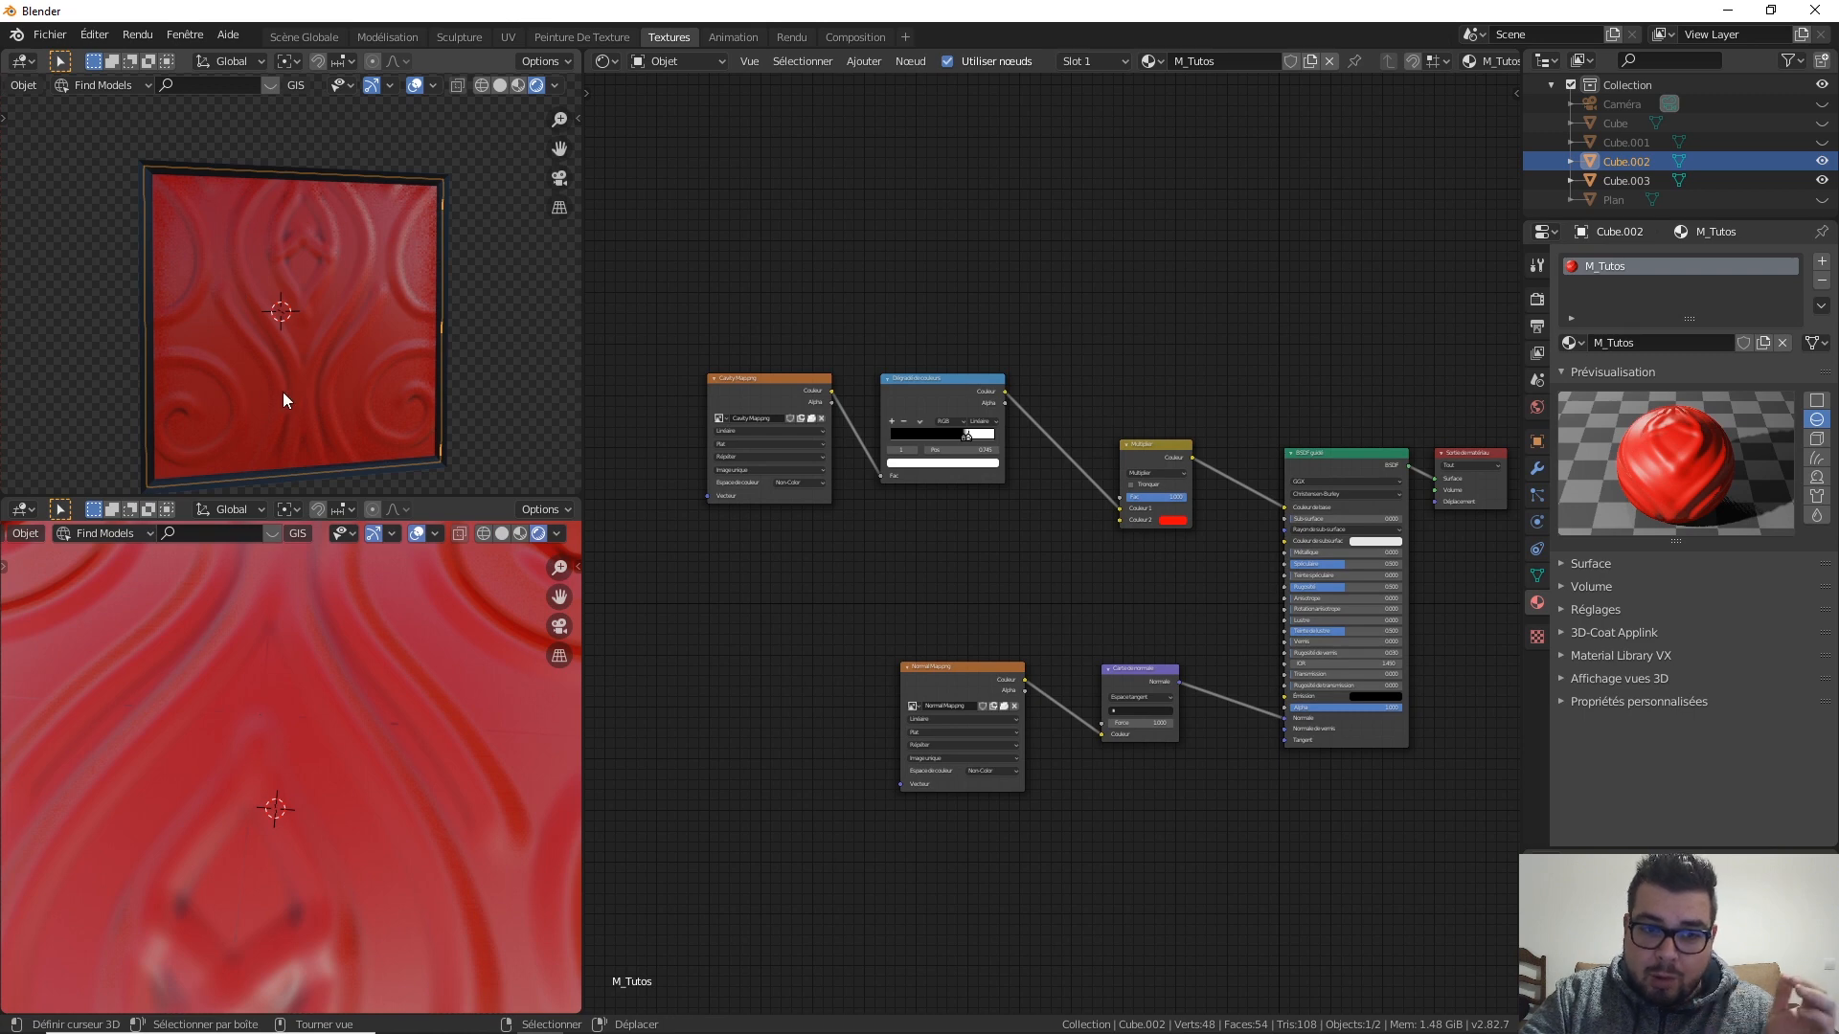
middle_click_drag(283, 393, 336, 355)
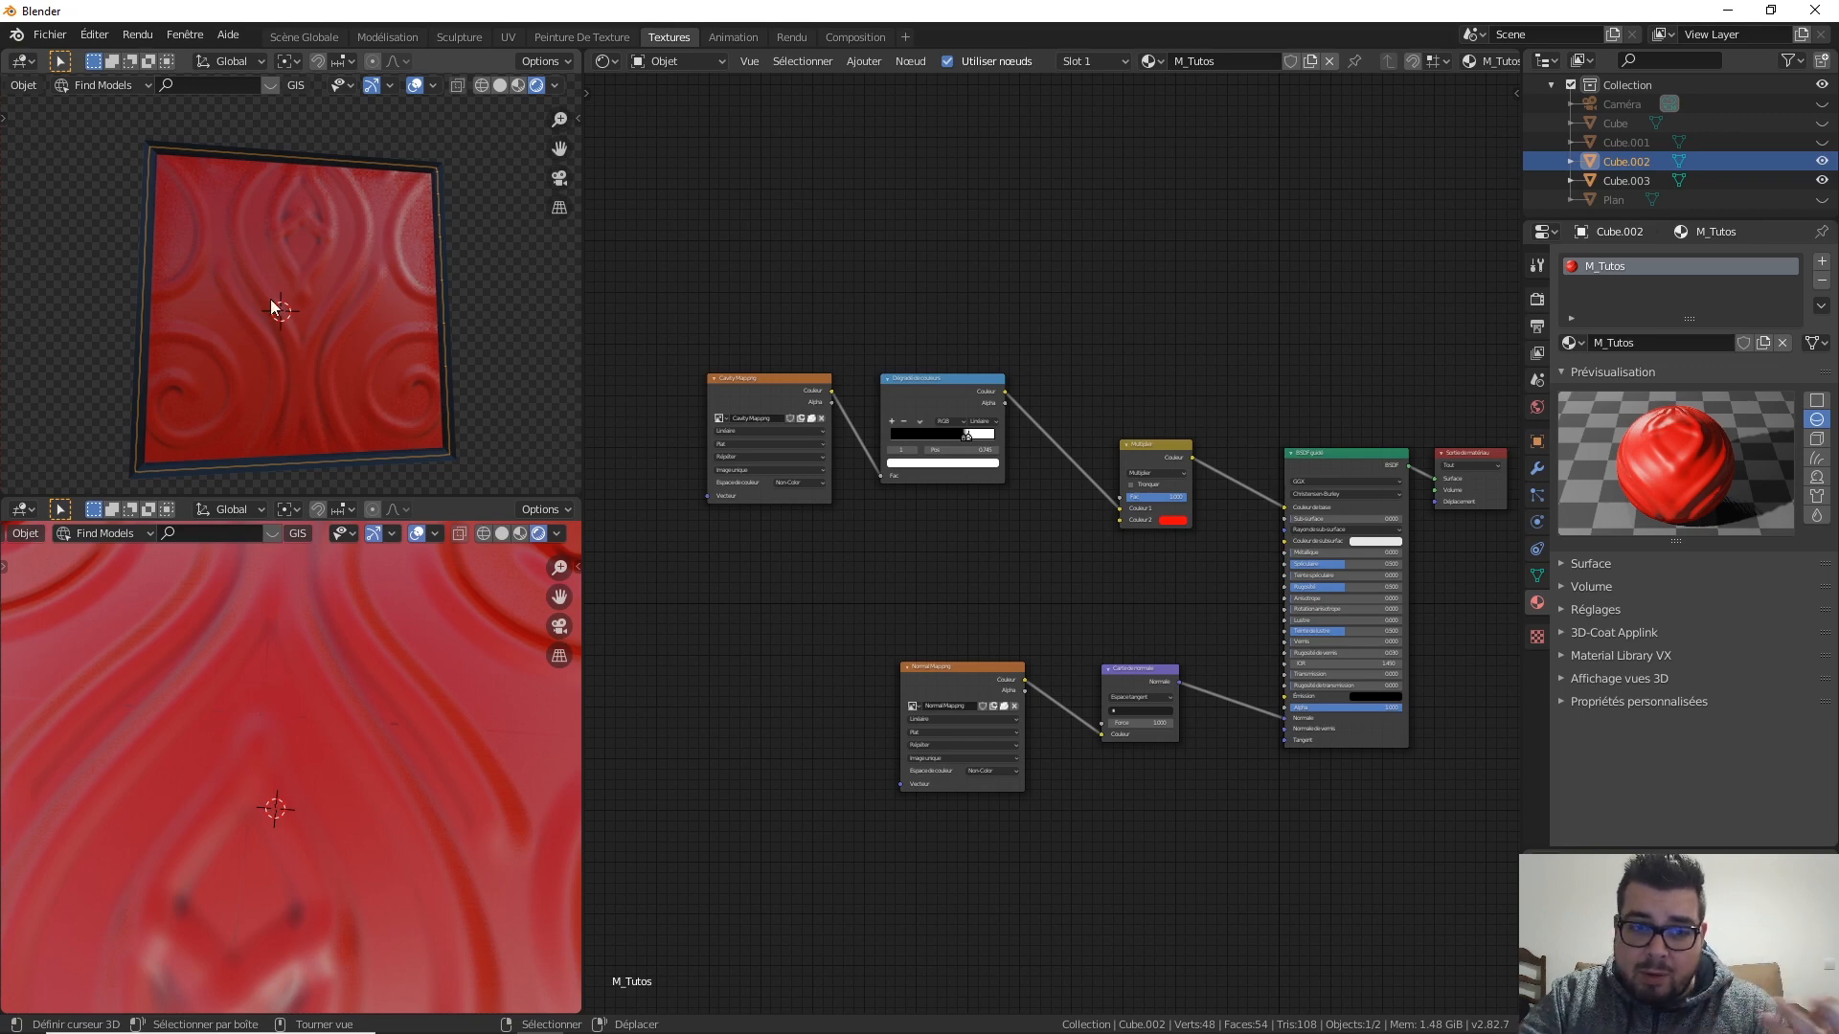
Step: Add a Bump node and insert it on the link between Carte de normale and the BSDF's Normale input
middle_click_drag(963, 543, 1015, 523)
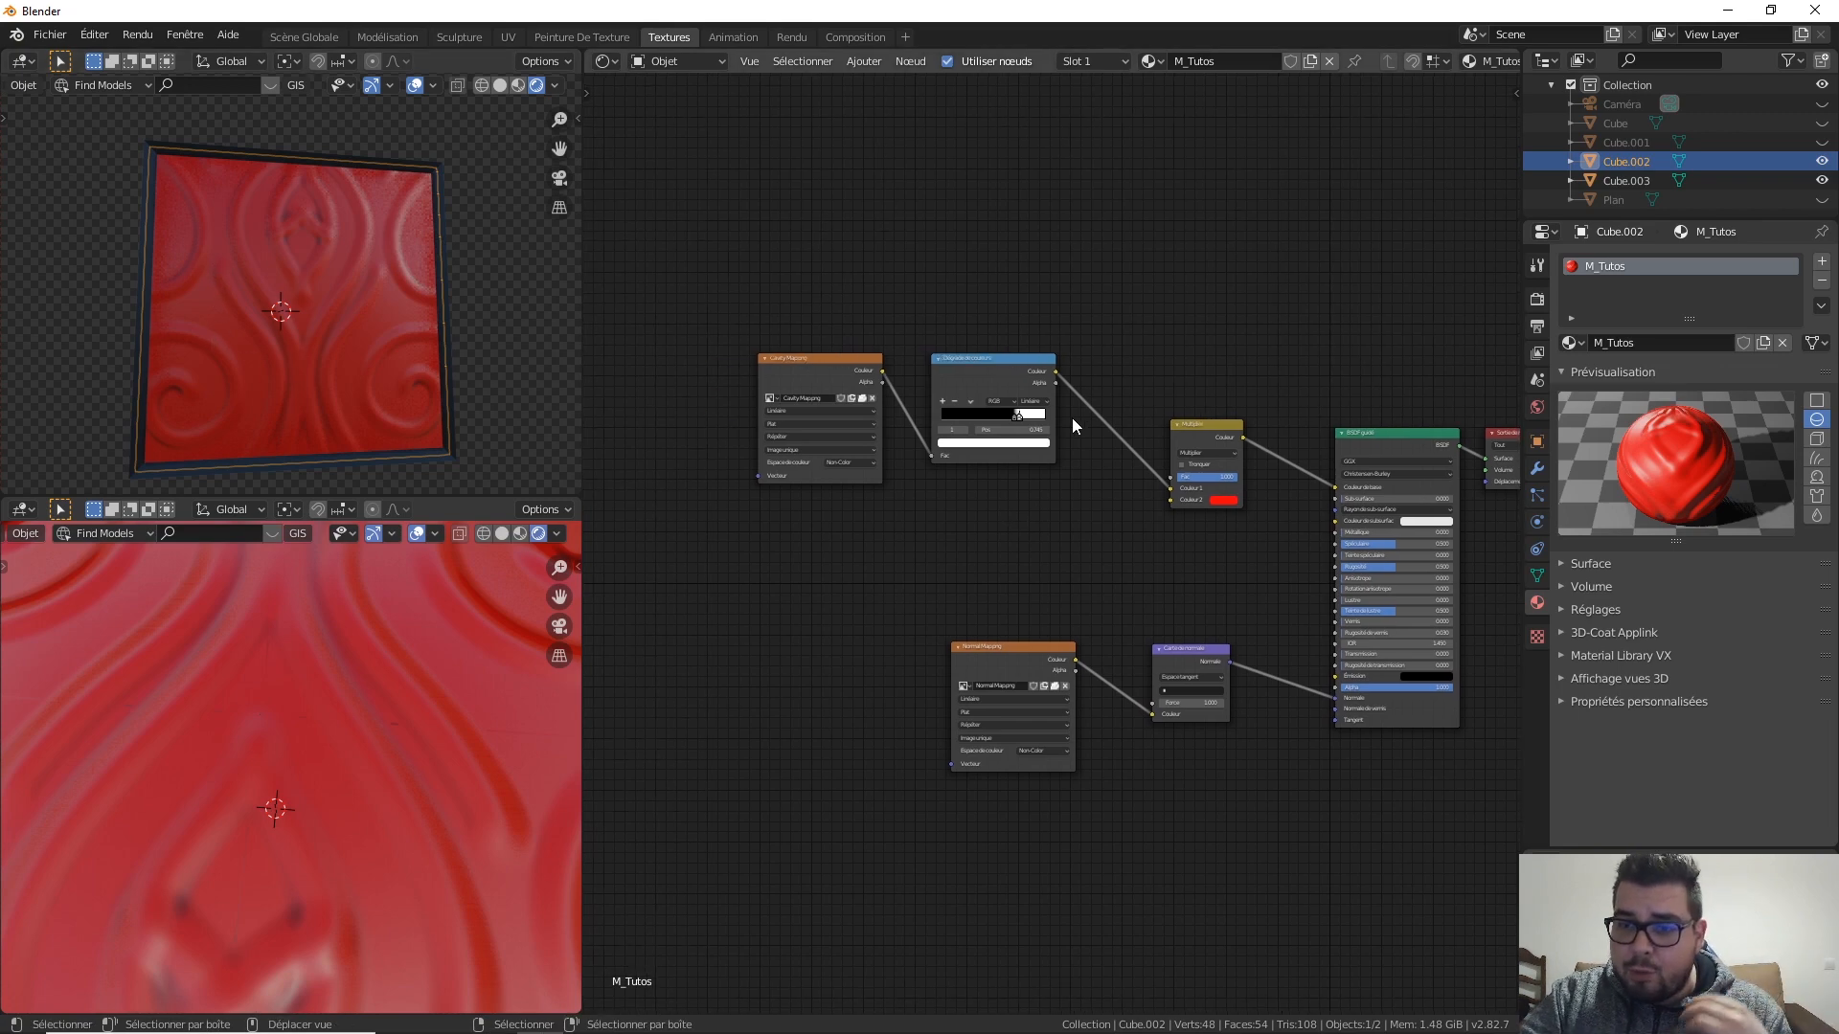
scroll(1117, 599, "up", 1)
key("shift+a")
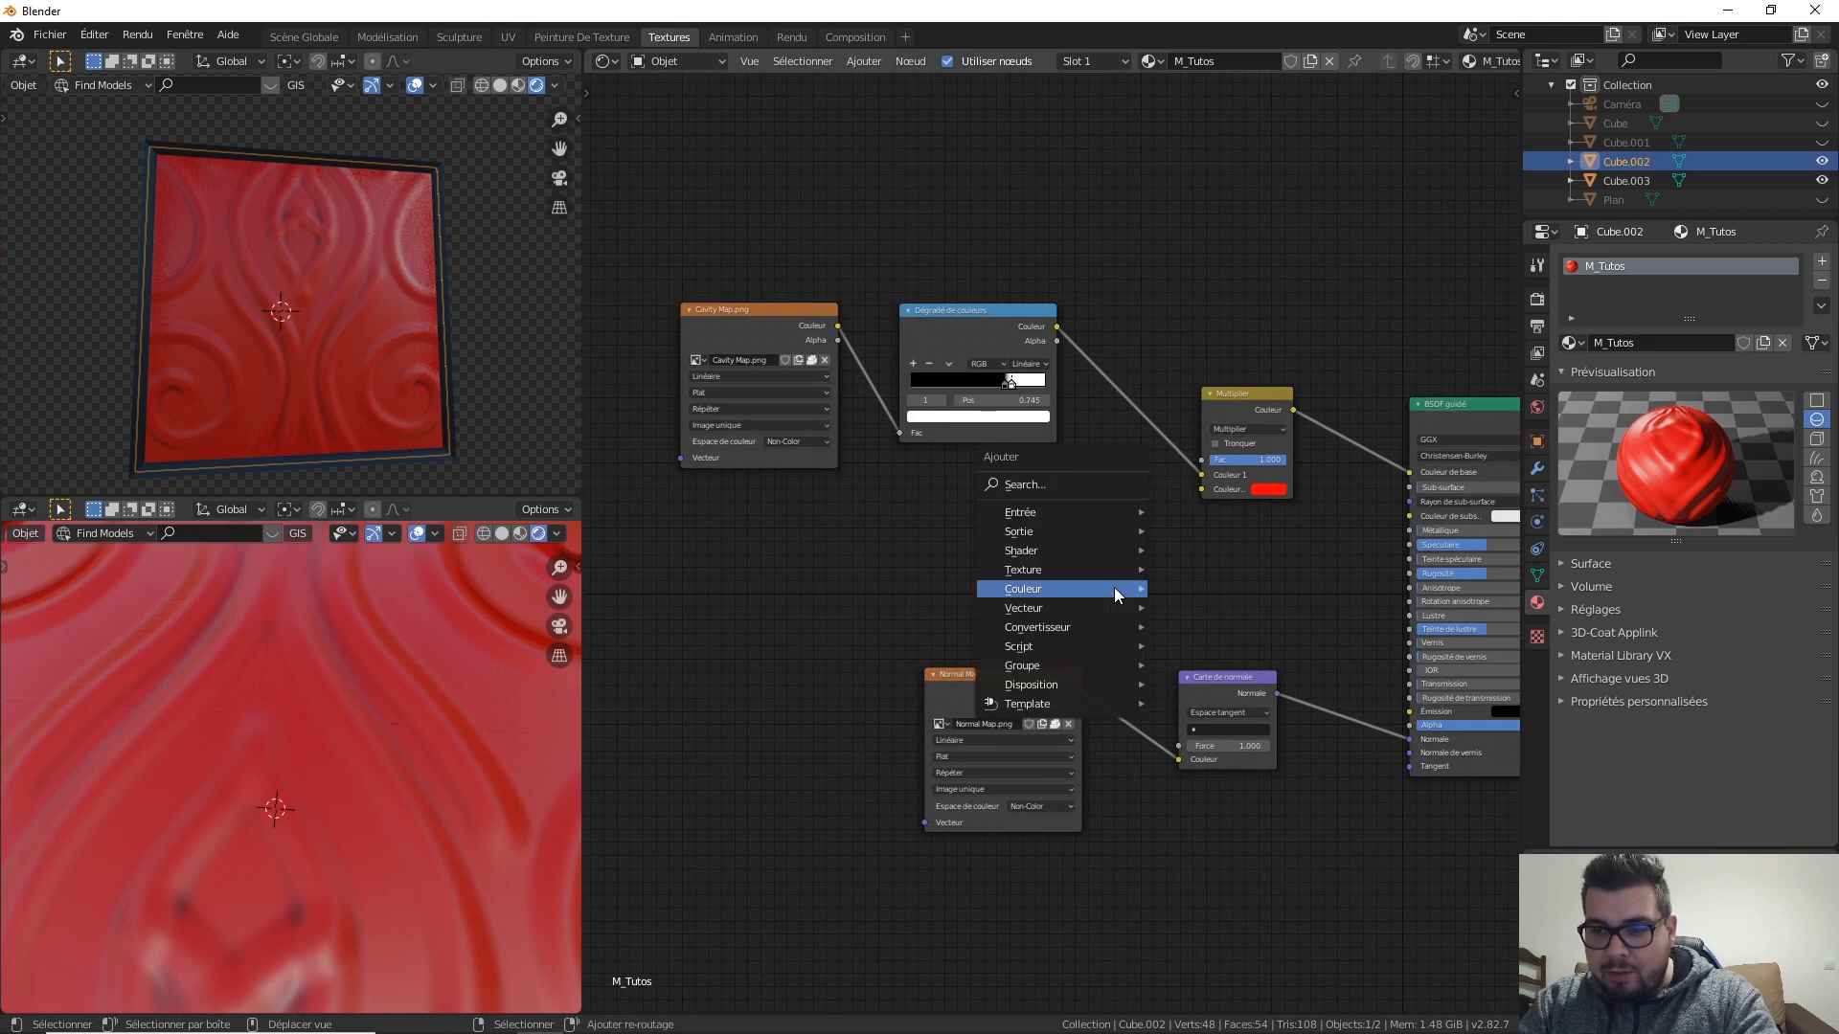
mouse_move(1099, 613)
left_click(1190, 609)
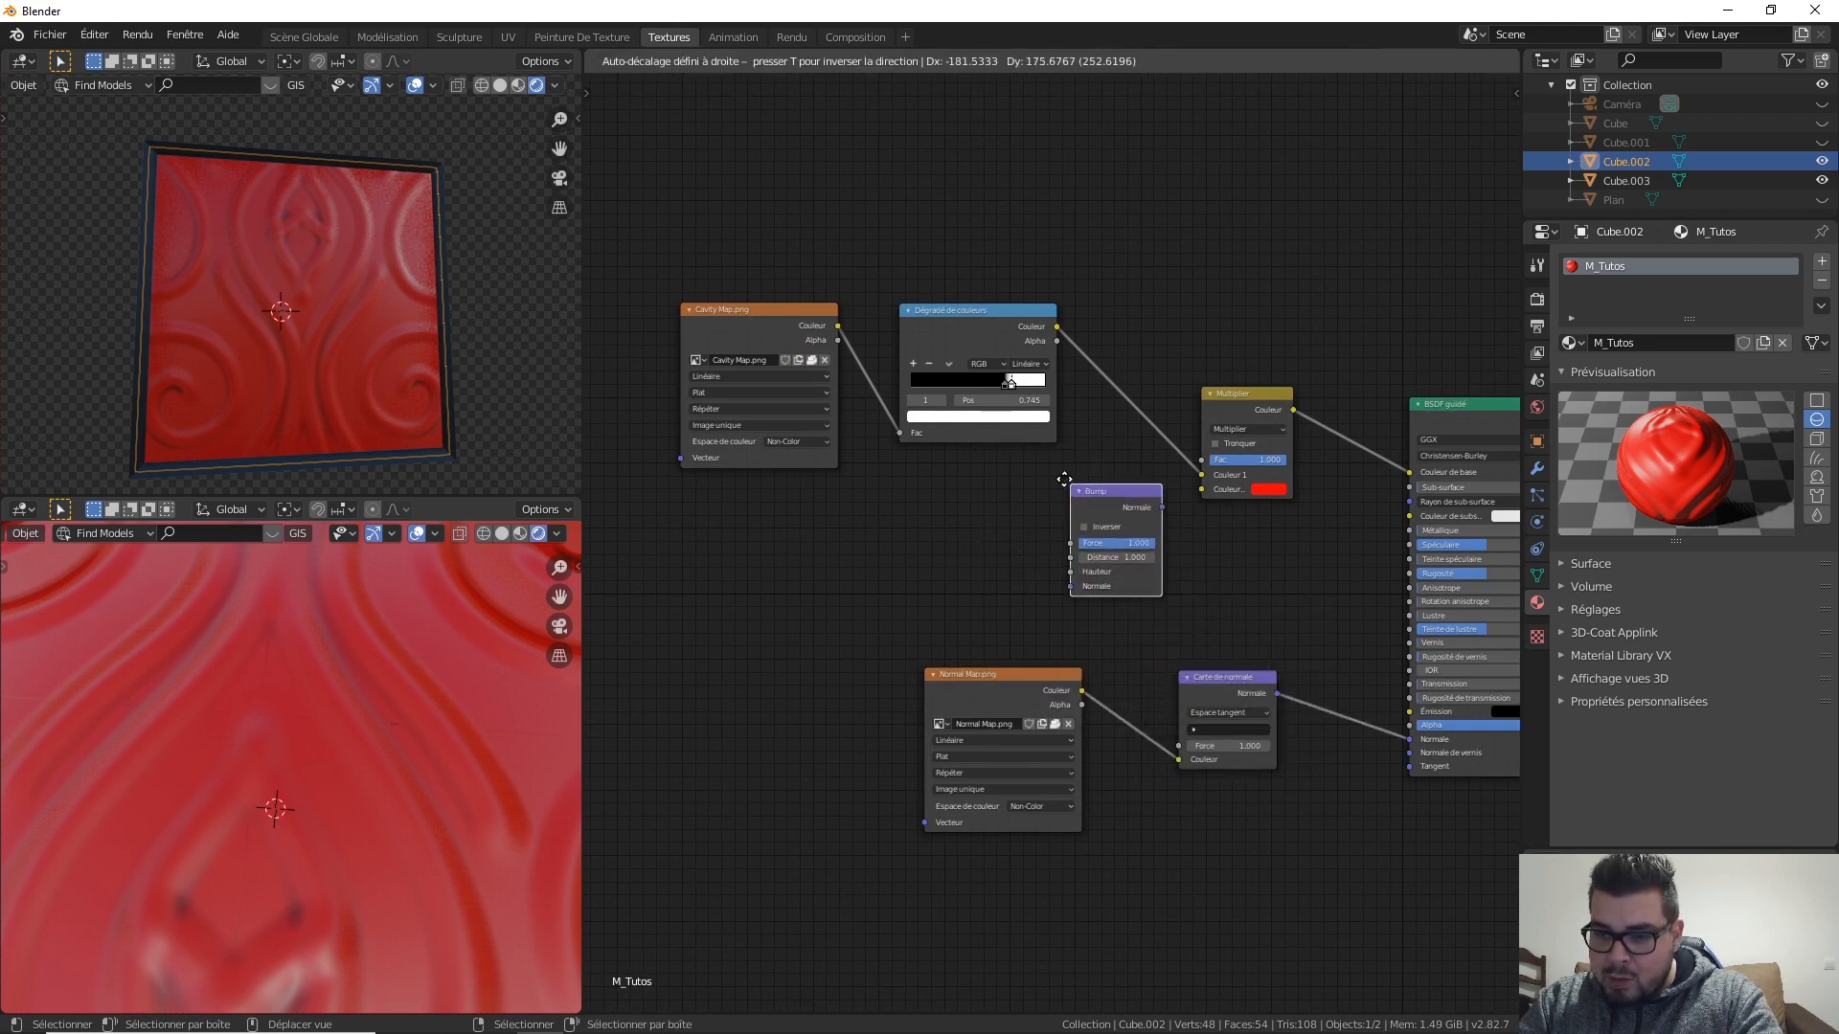
left_click(1295, 595)
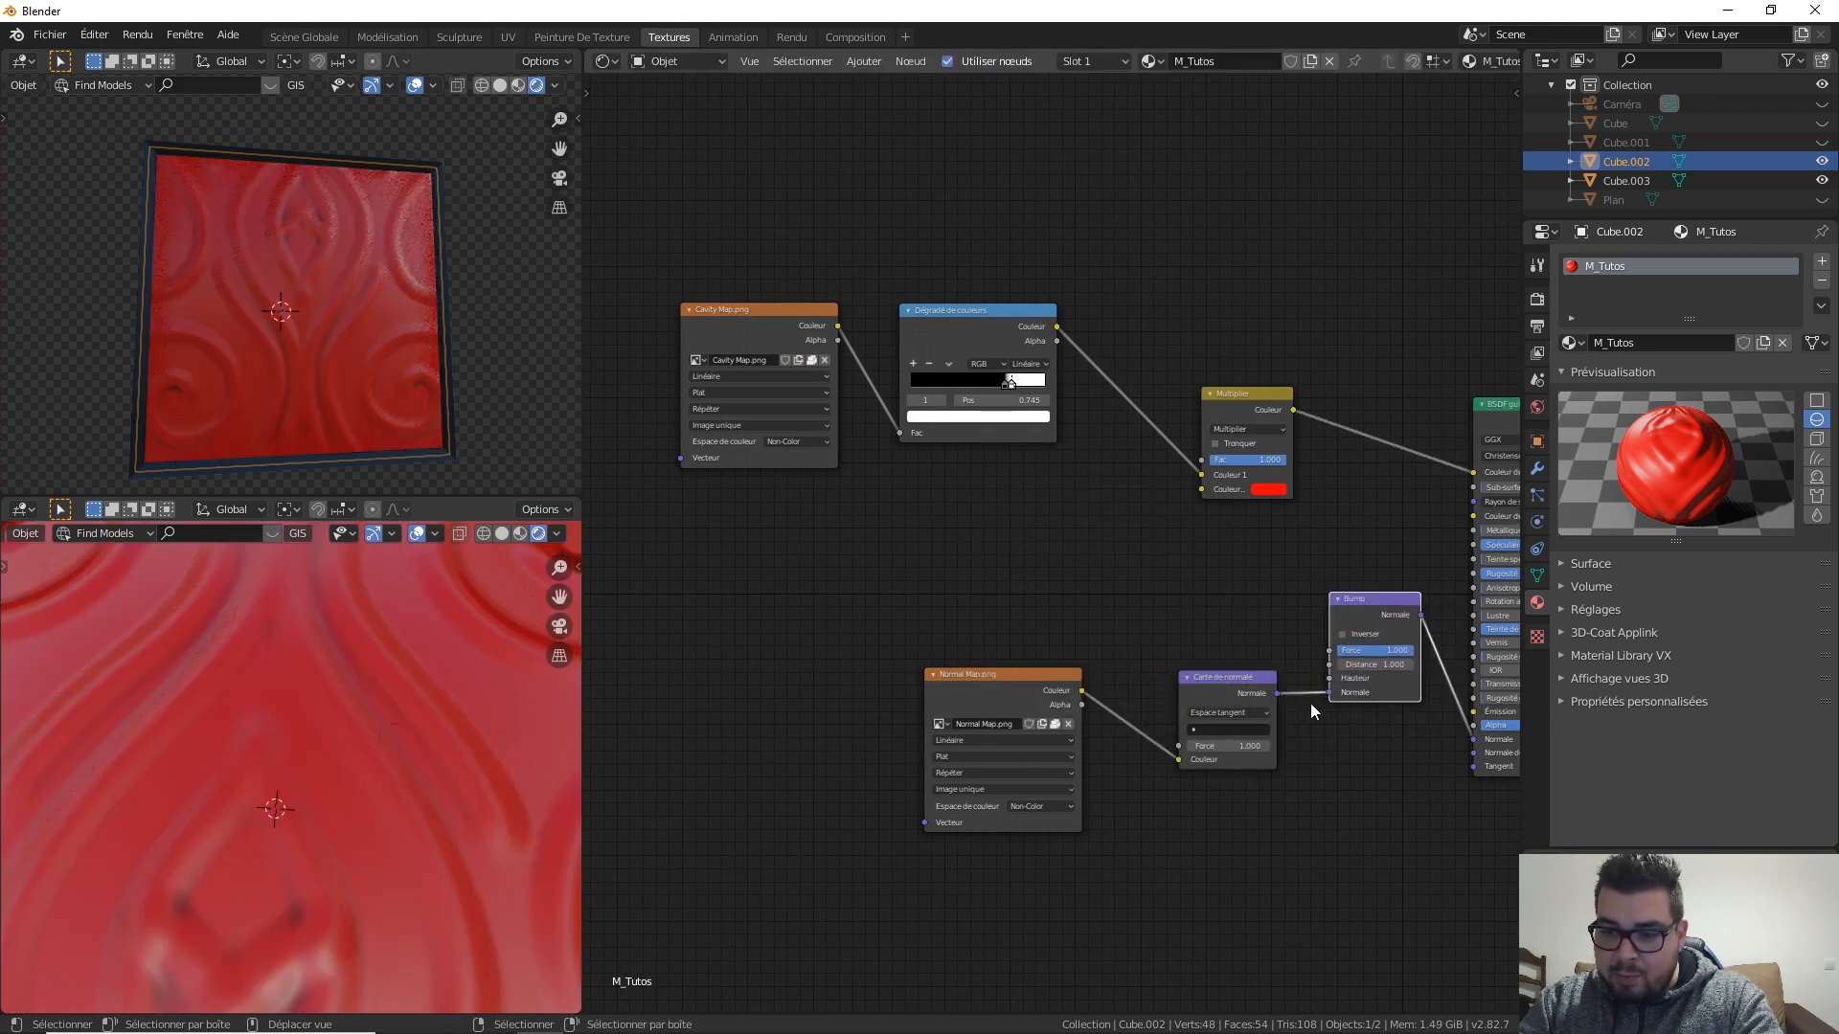
Step: Link the cavity color ramp's Couleur to Bump's Hauteur and insert a second Dégradé de couleurs node on that link
middle_click_drag(1226, 625, 1144, 593)
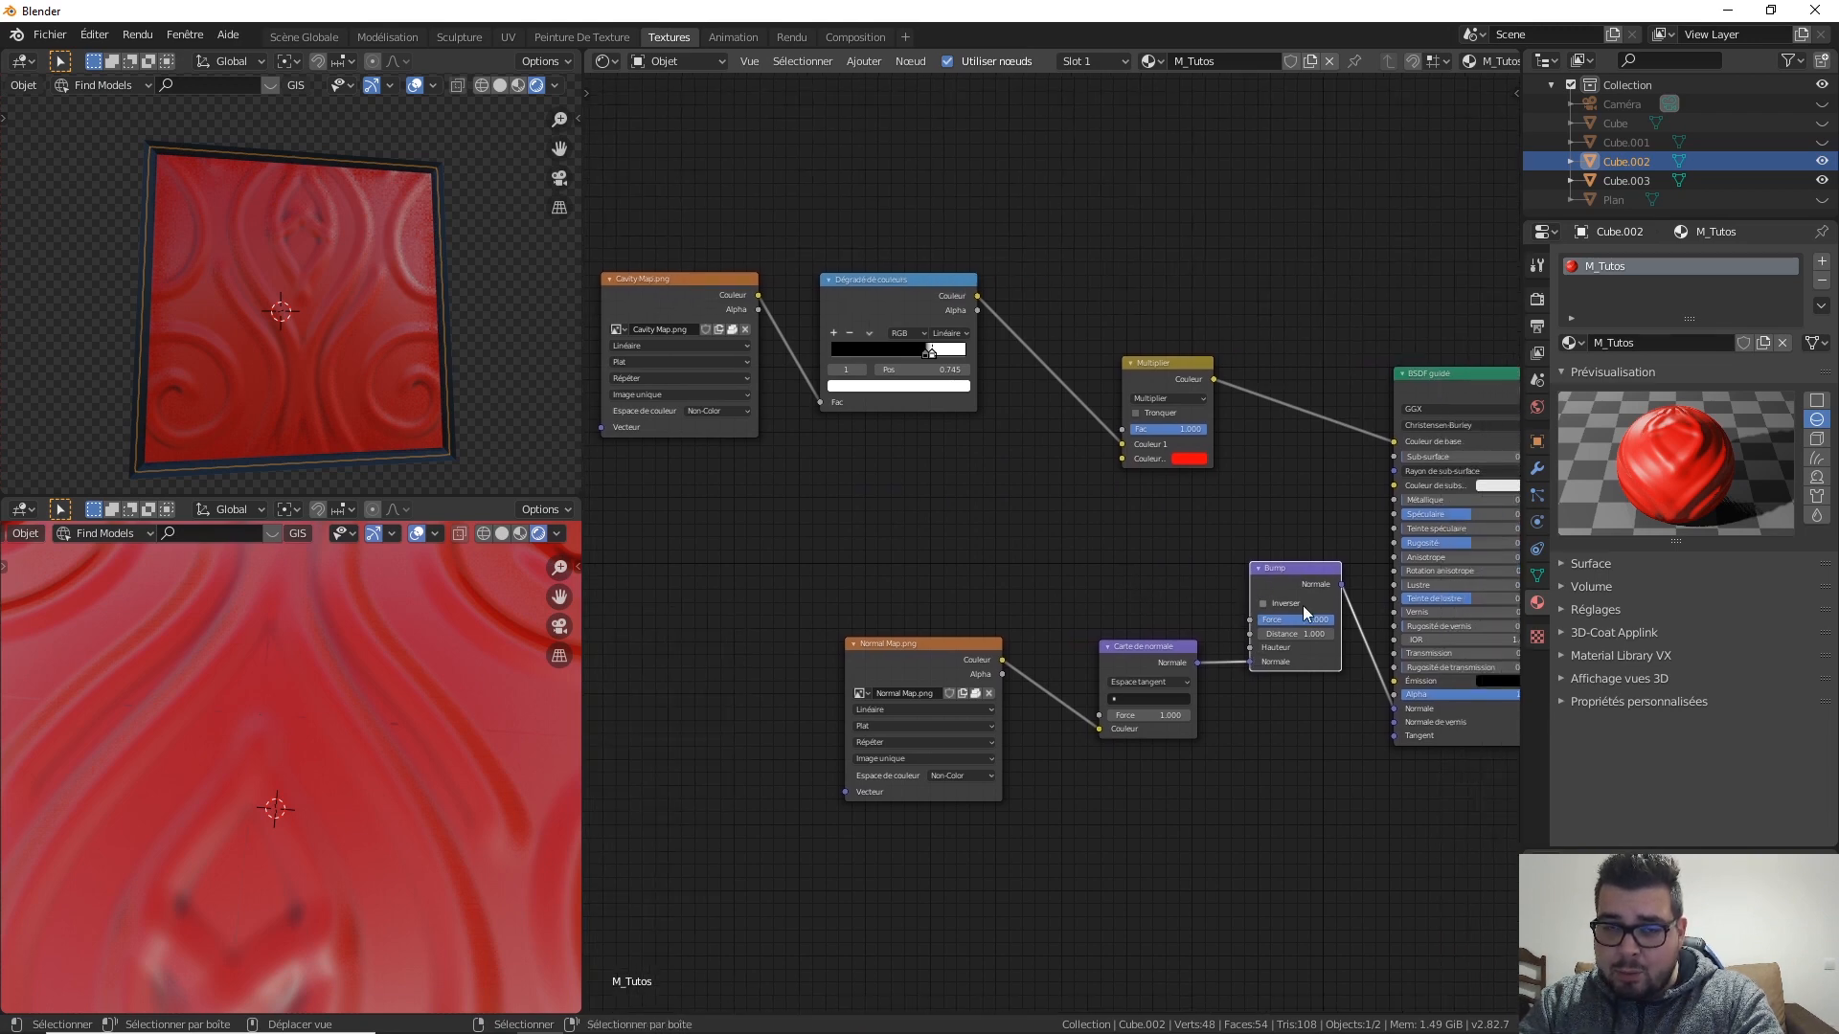
left_click_drag(977, 299, 1250, 648)
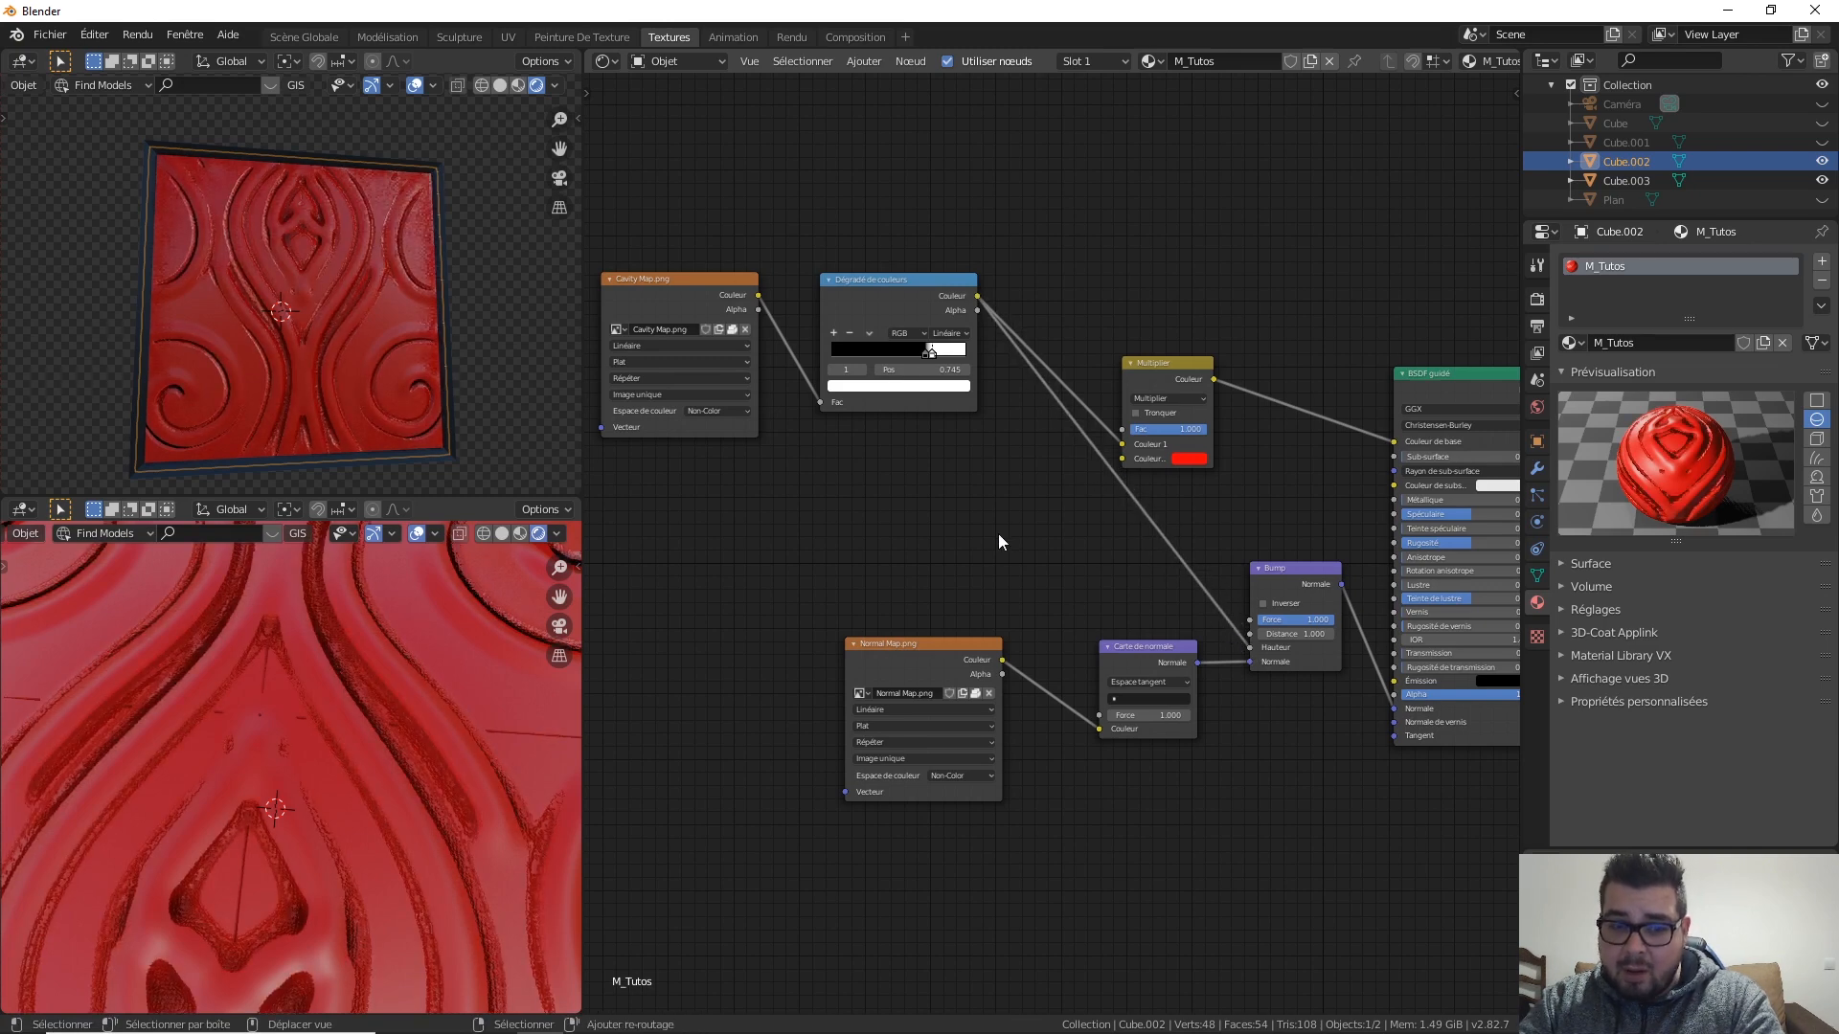
key("shift+a")
mouse_move(967, 555)
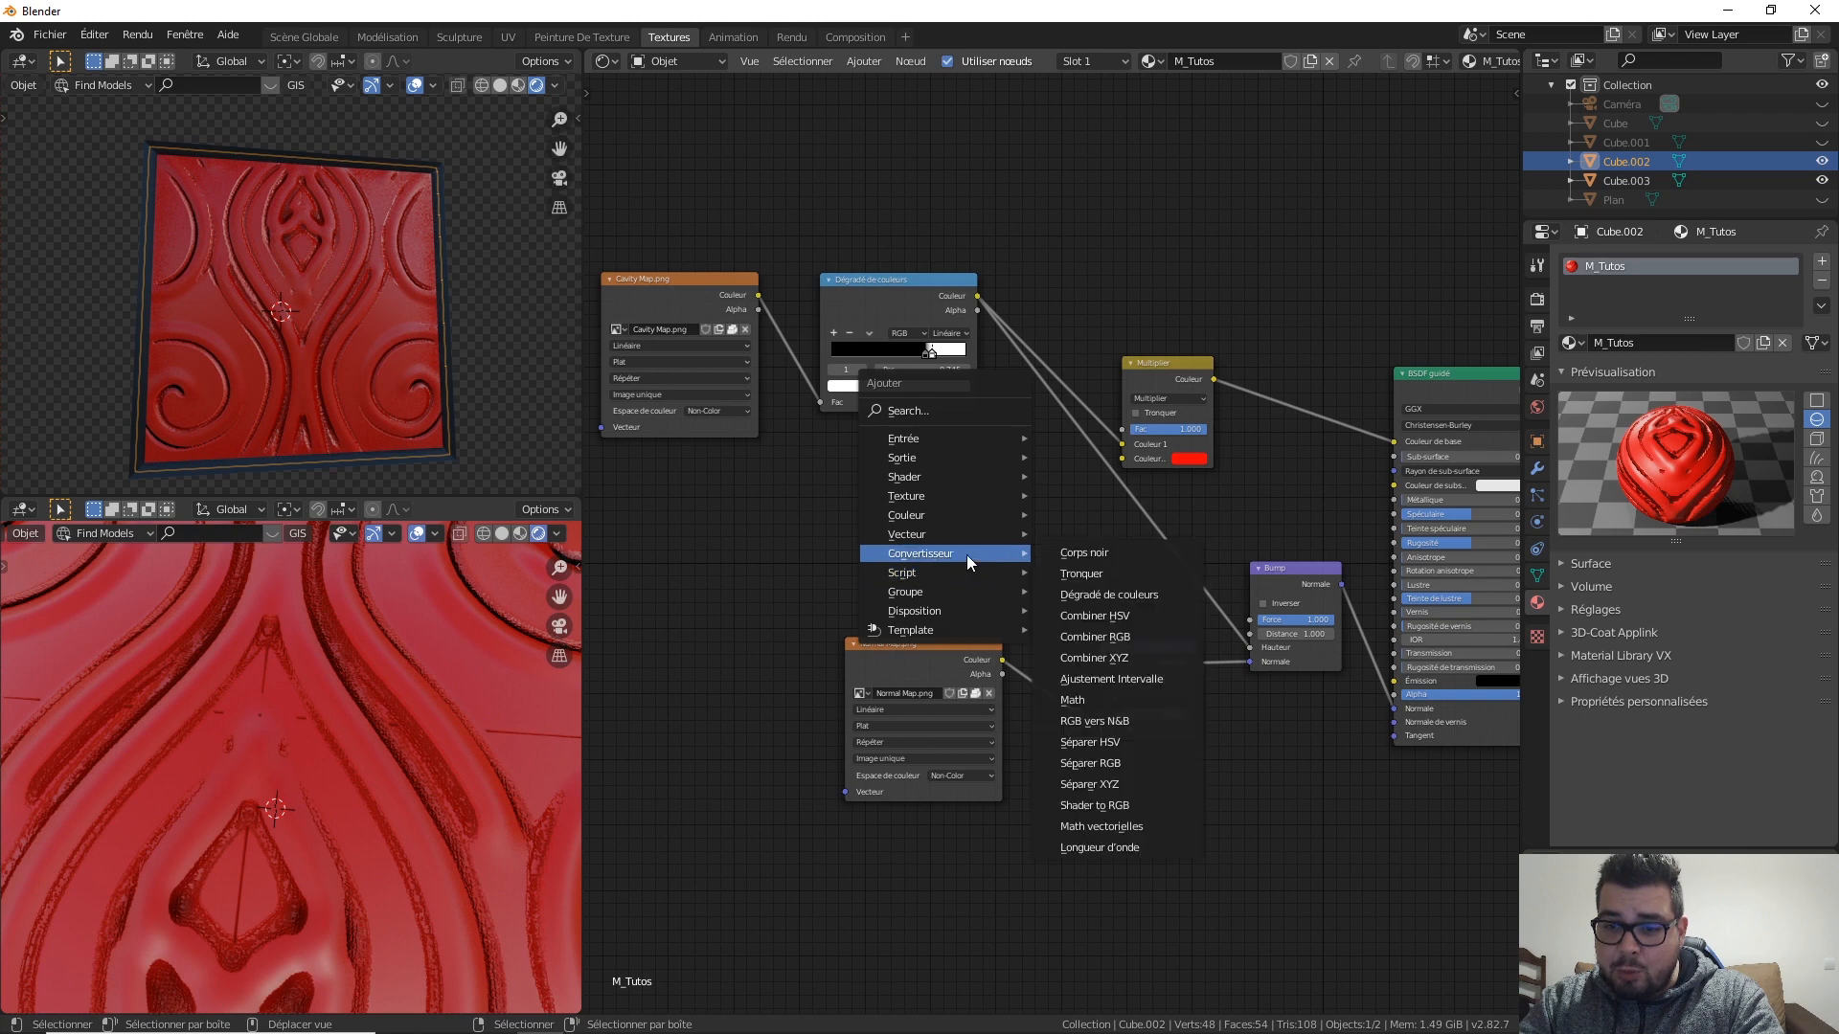
left_click(1108, 595)
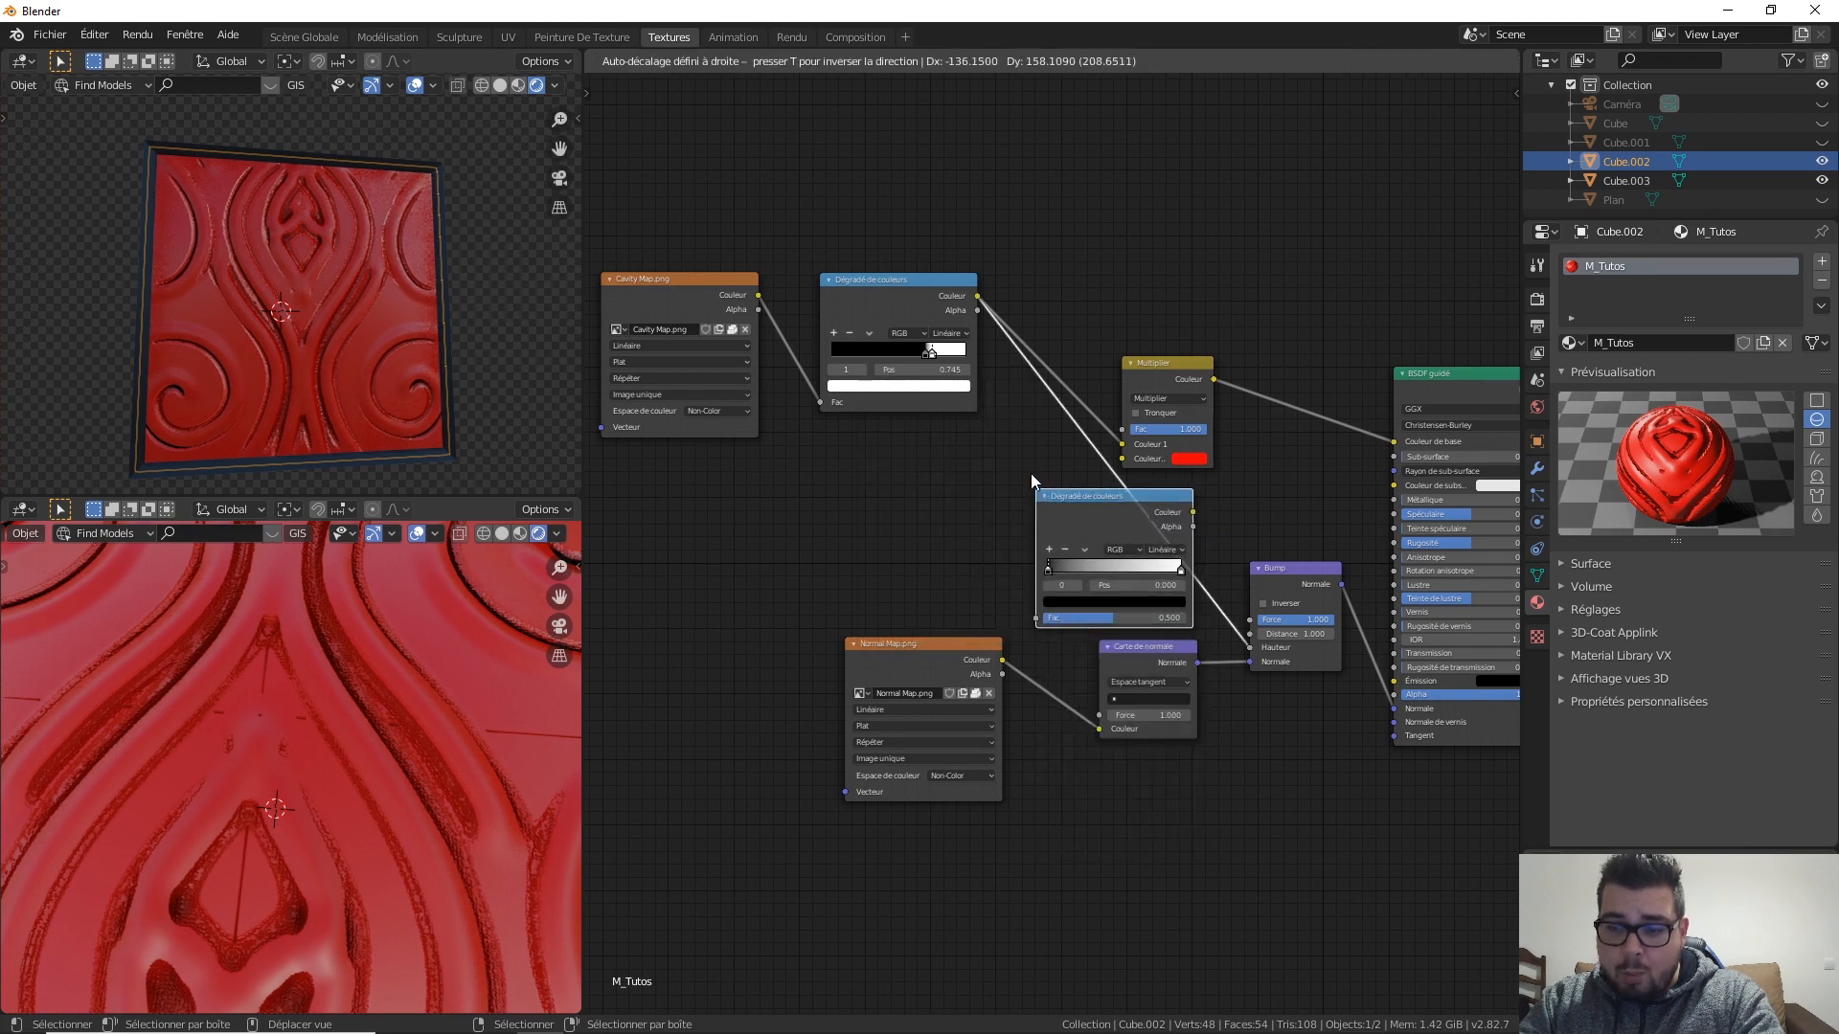
left_click(1031, 476)
left_click_drag(1099, 517, 1080, 508)
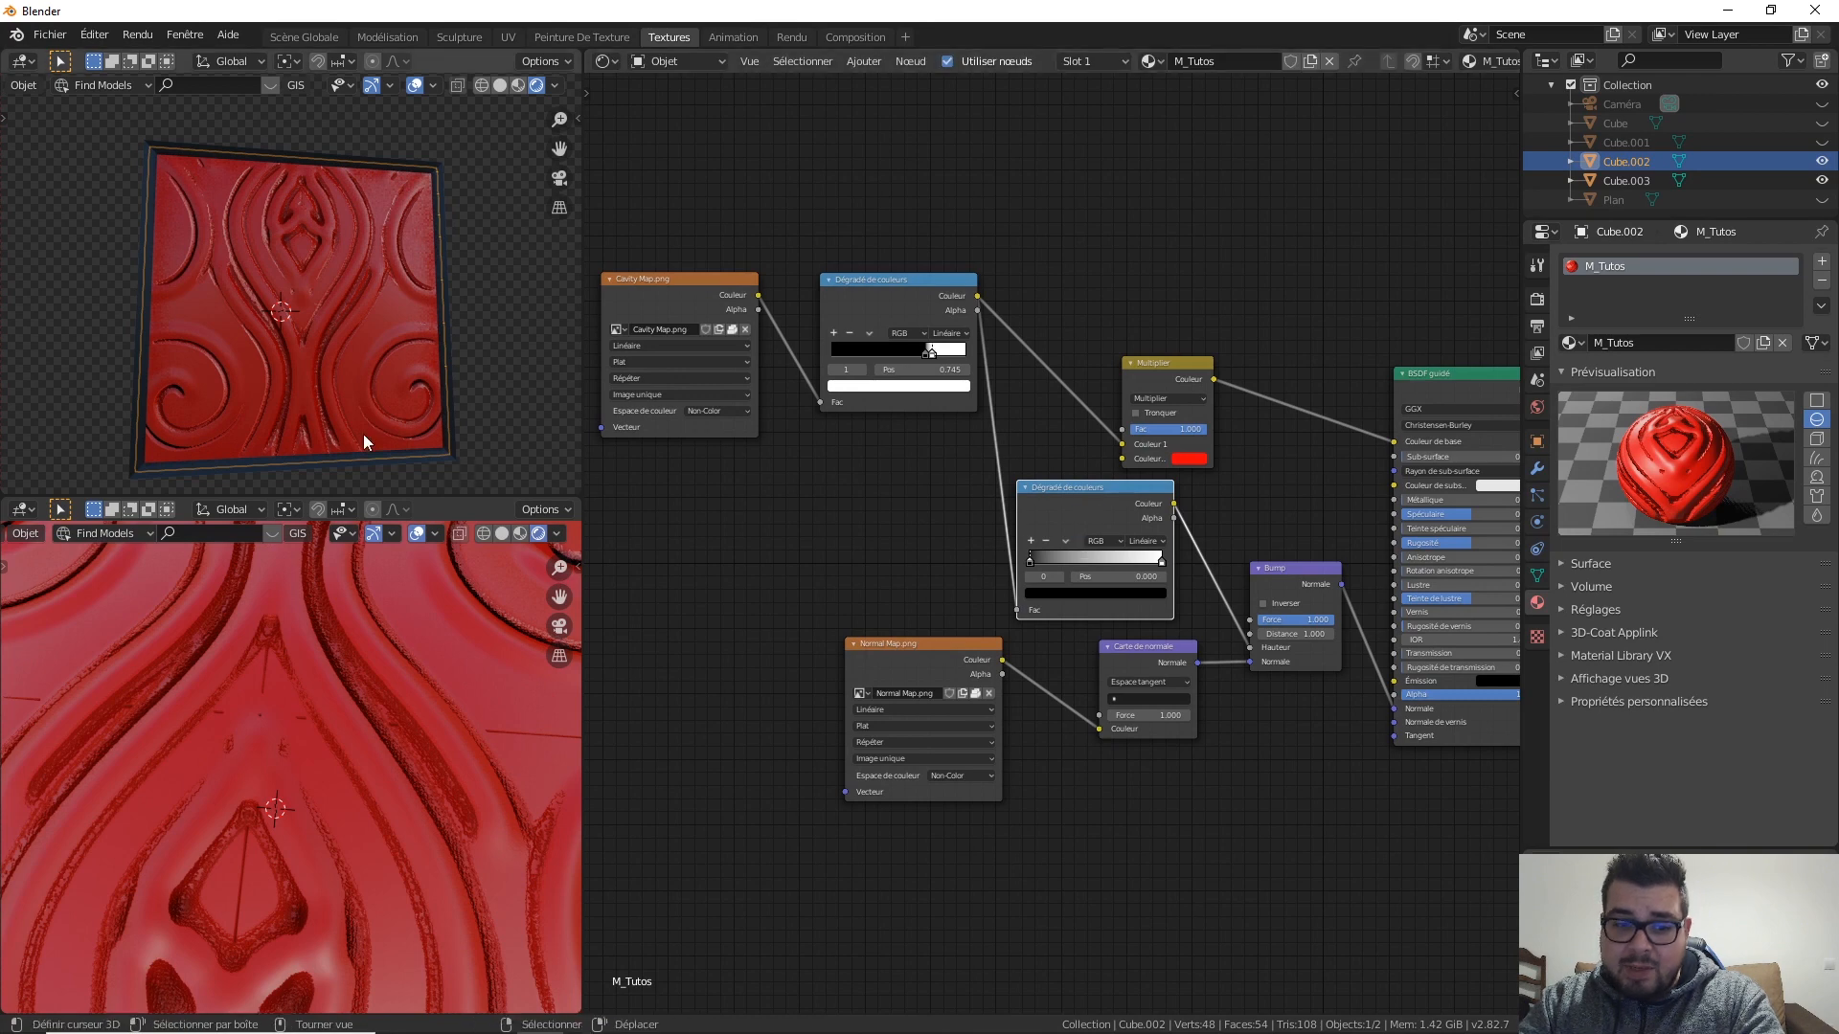
Step: Move the black stop of the color ramp feeding Bump to 0.705, checking the relief up close
middle_click_drag(365, 439, 390, 440)
scroll(393, 437, "up", 5)
scroll(281, 267, "up", 1)
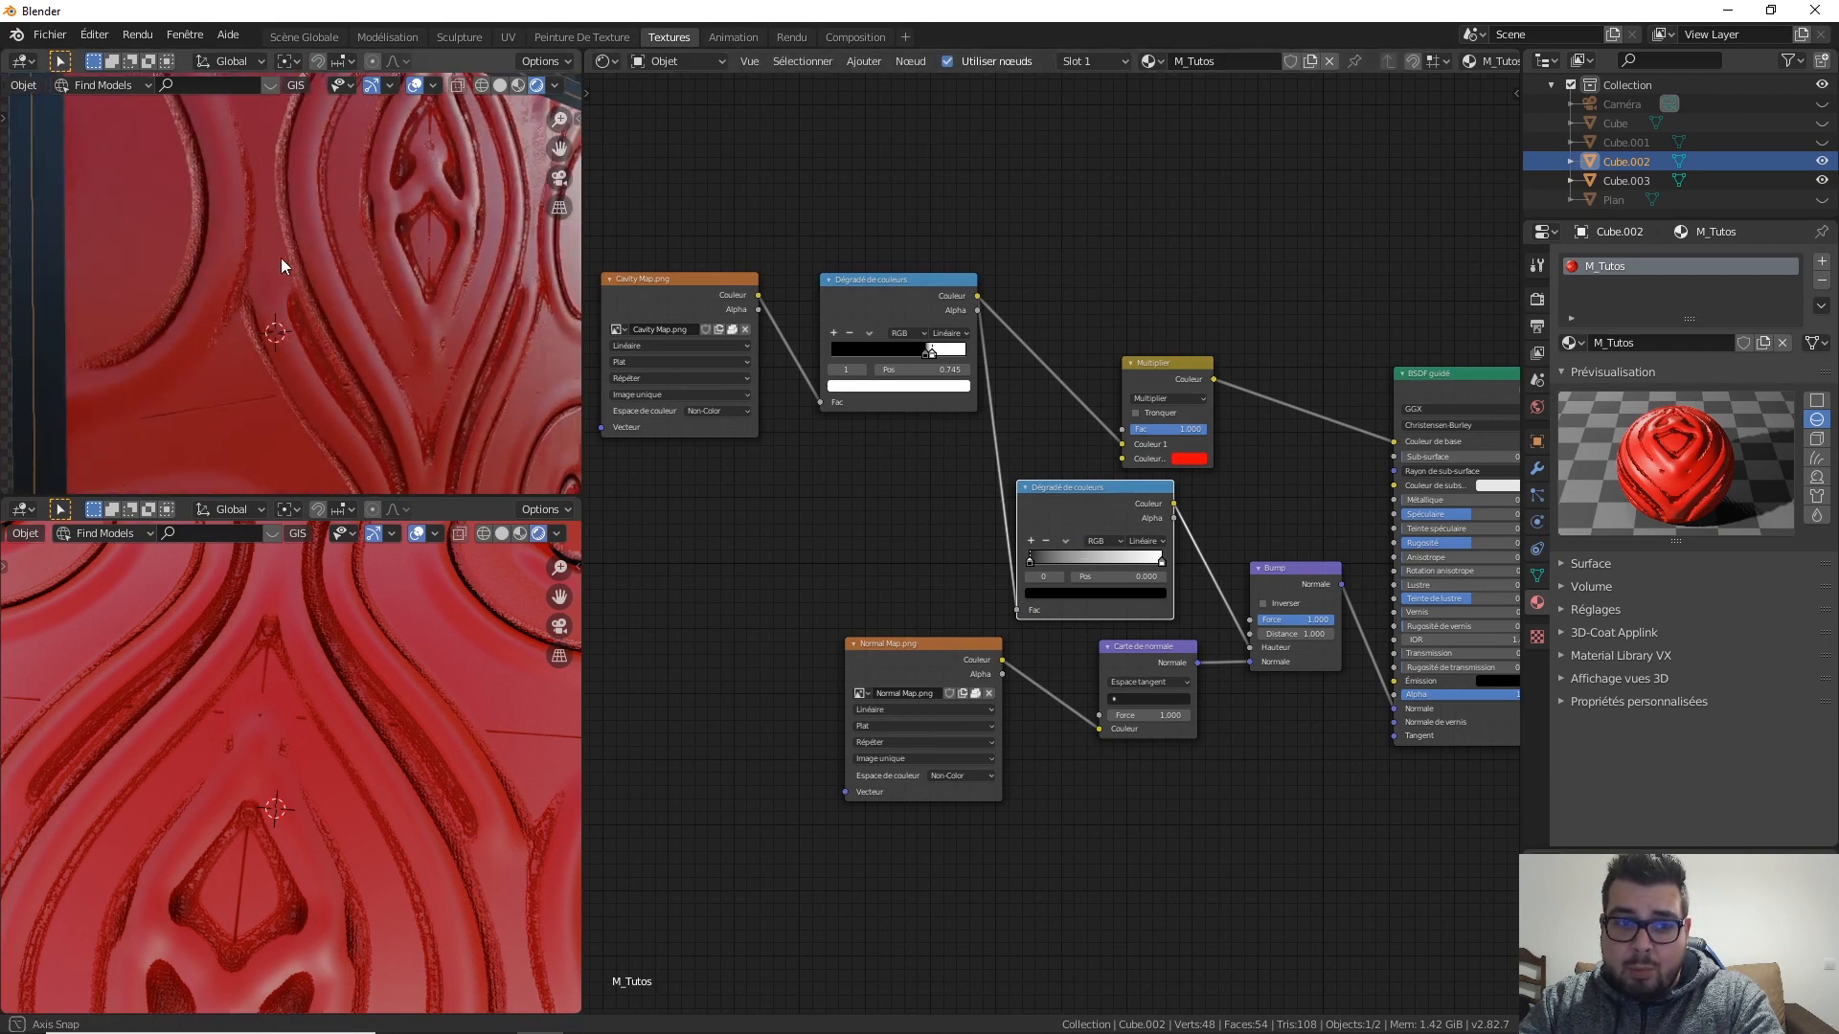
middle_click_drag(262, 335, 227, 346)
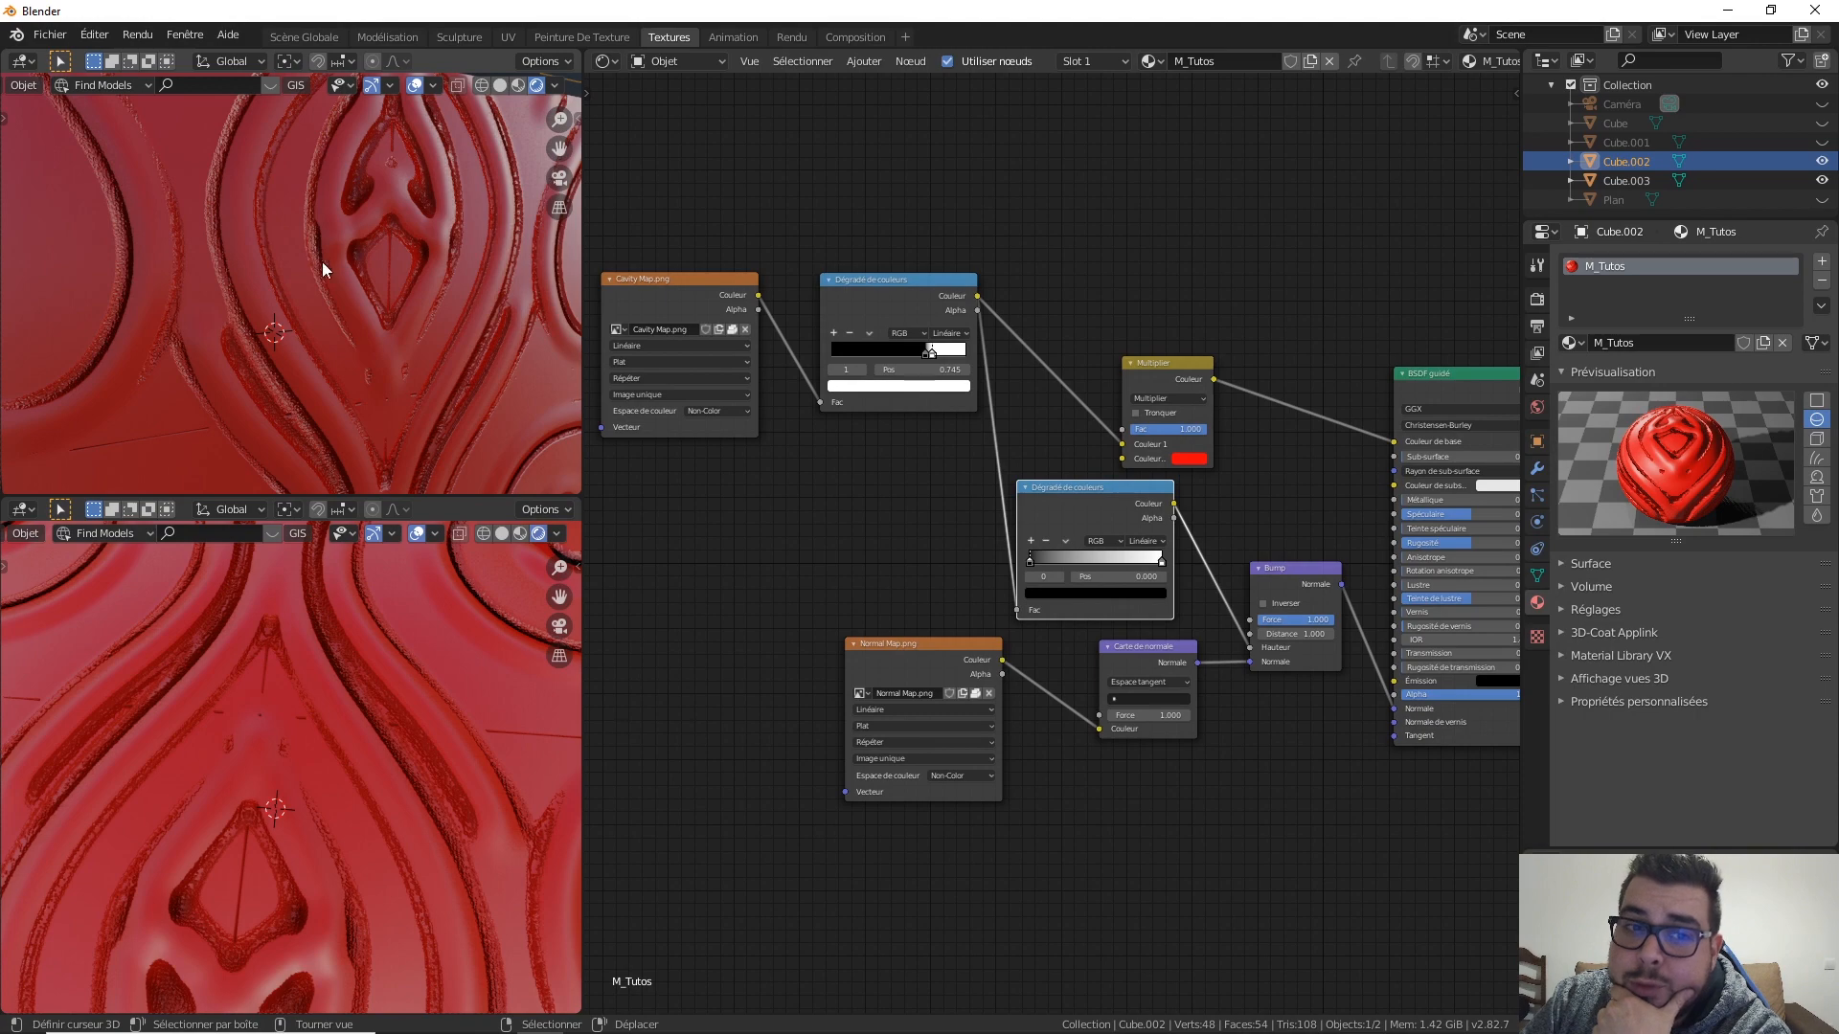
mouse_move(1157, 563)
left_mouse_down()
mouse_move(1092, 577)
mouse_move(1185, 578)
mouse_move(1031, 565)
mouse_move(1140, 565)
left_mouse_up()
left_click(1098, 563)
mouse_move(1092, 570)
left_mouse_down()
mouse_move(1125, 562)
mouse_move(1023, 561)
mouse_move(1171, 562)
mouse_move(1133, 564)
left_mouse_up()
key("g")
right_click(1159, 565)
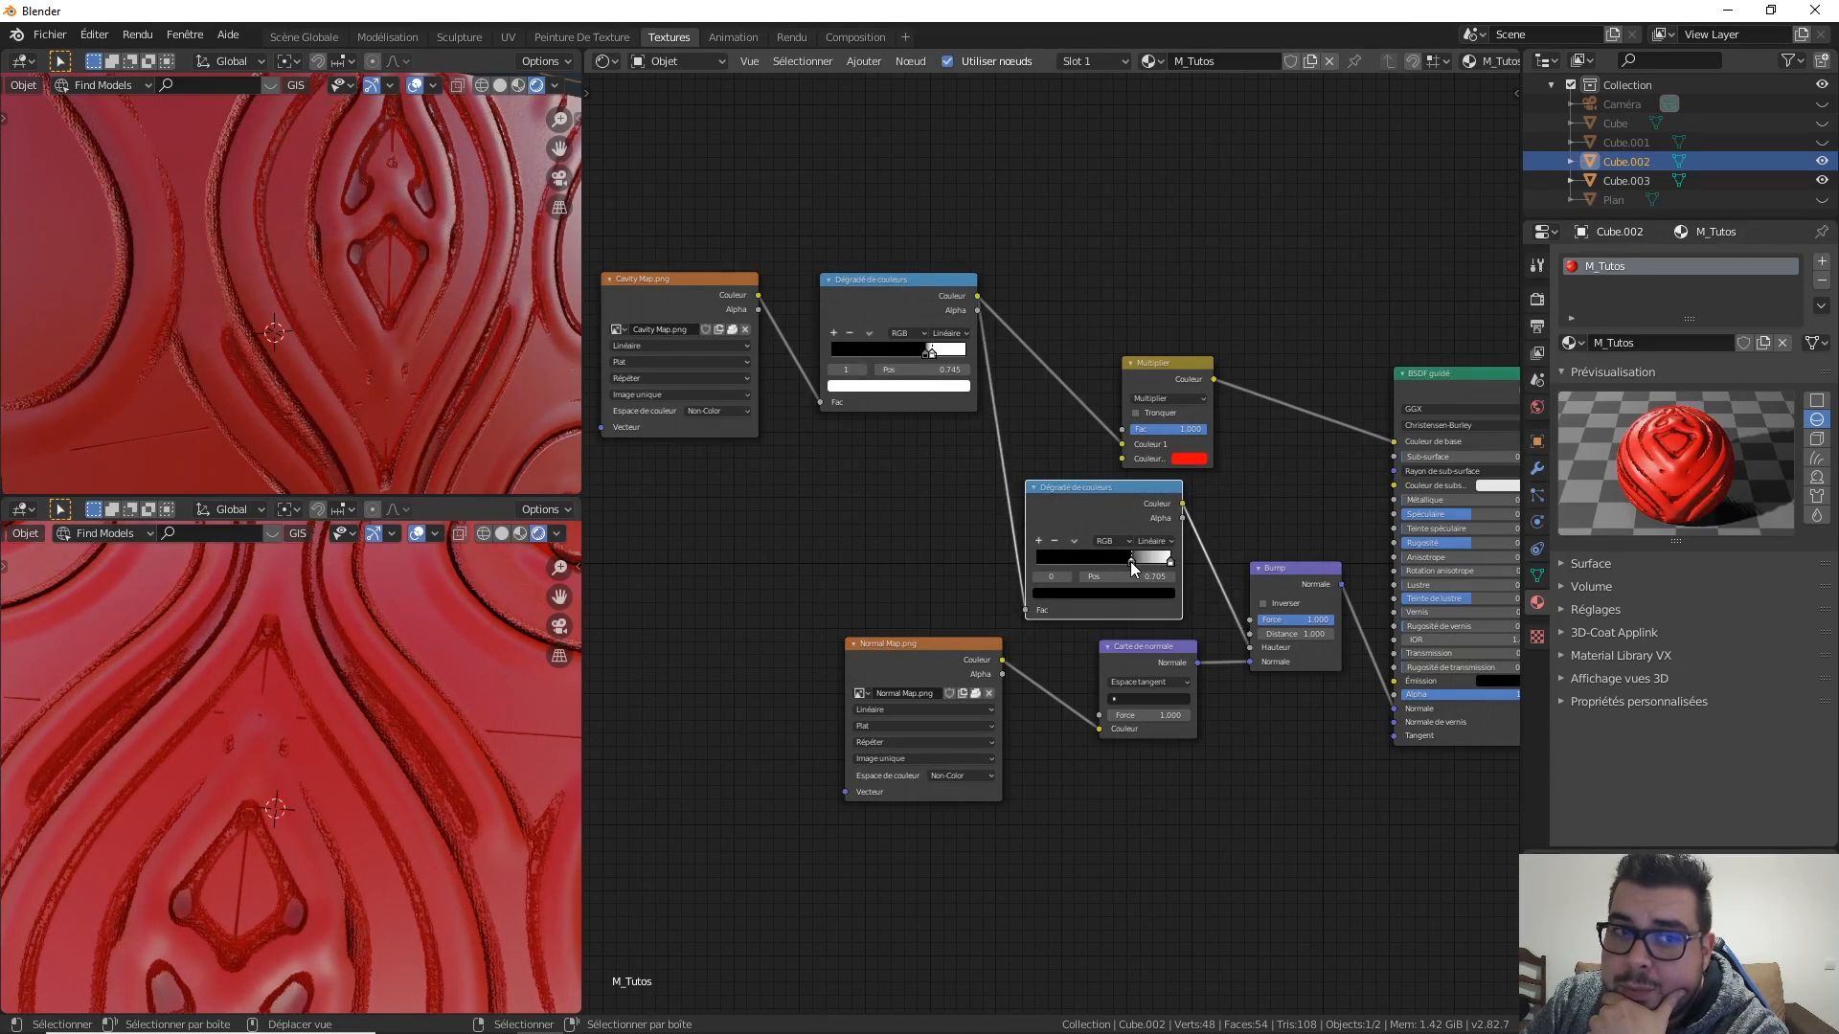
Step: Check the relief on several cube faces and set the Bump node's Force to 0.25
scroll(416, 363, "down", 3)
middle_click_drag(416, 362, 341, 184)
middle_click_drag(233, 240, 354, 279)
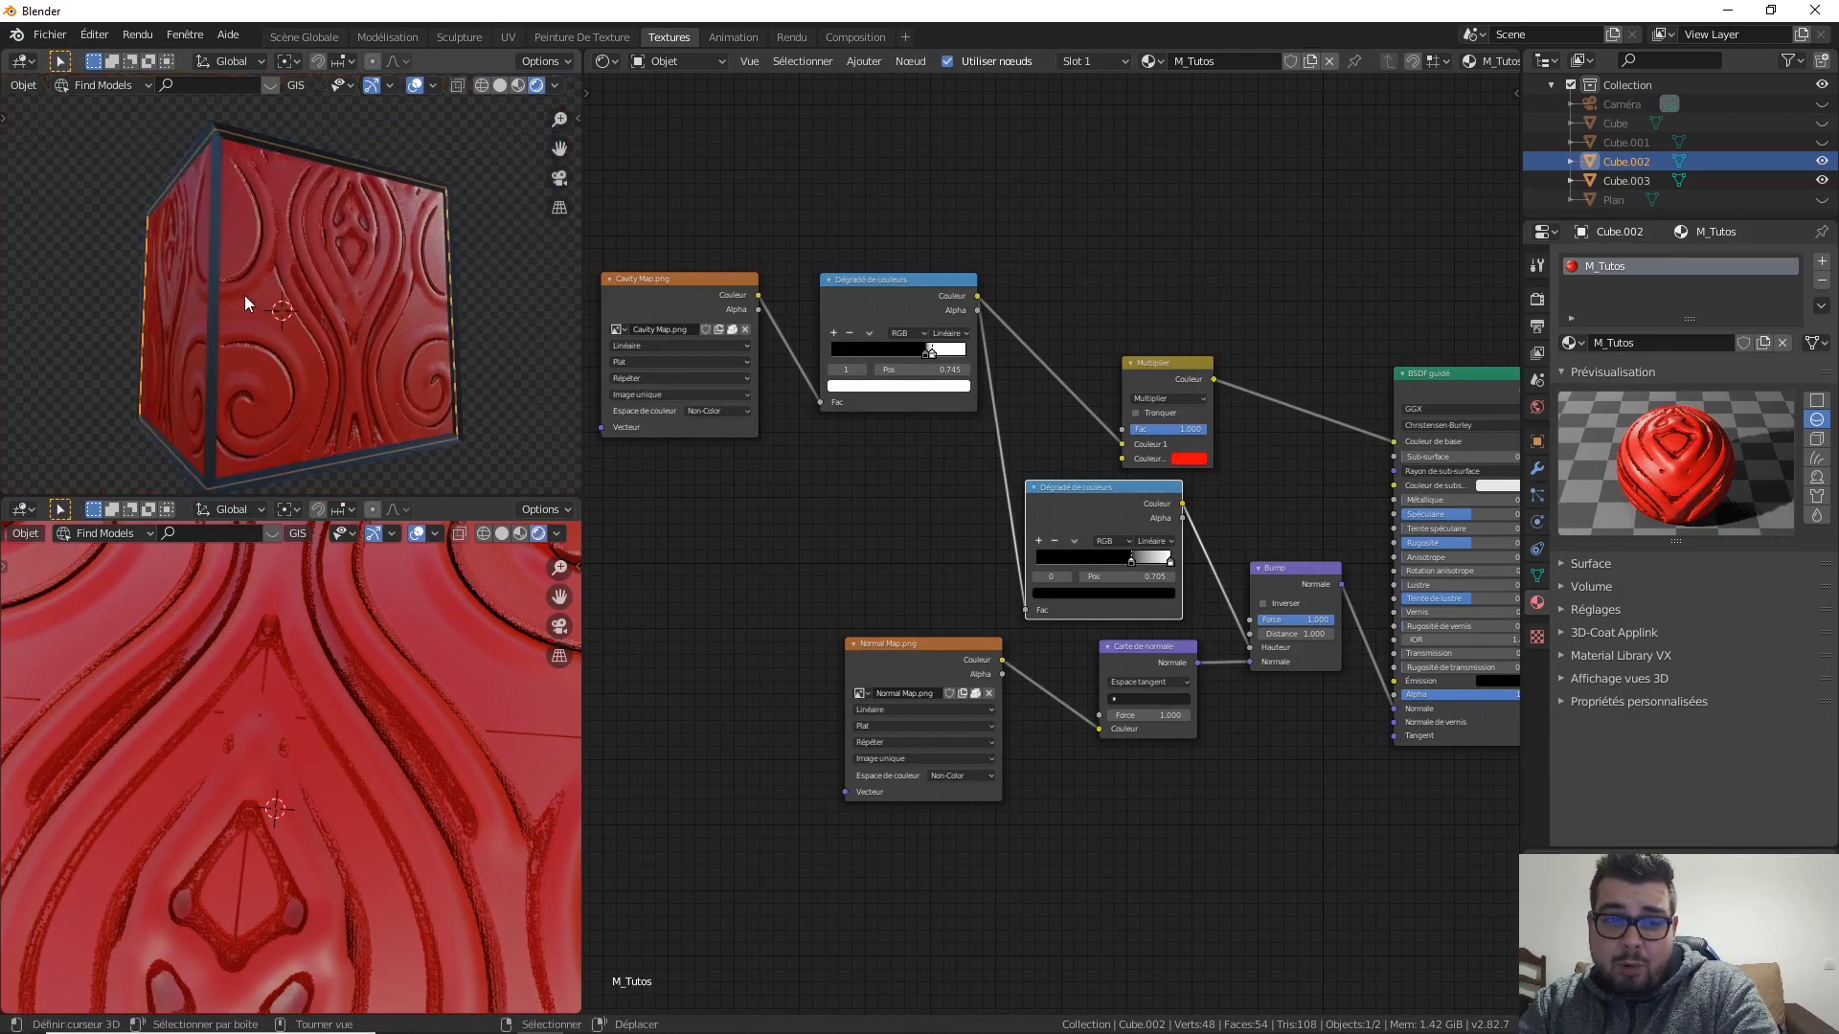
middle_click_drag(246, 303, 415, 328)
left_click(1304, 618)
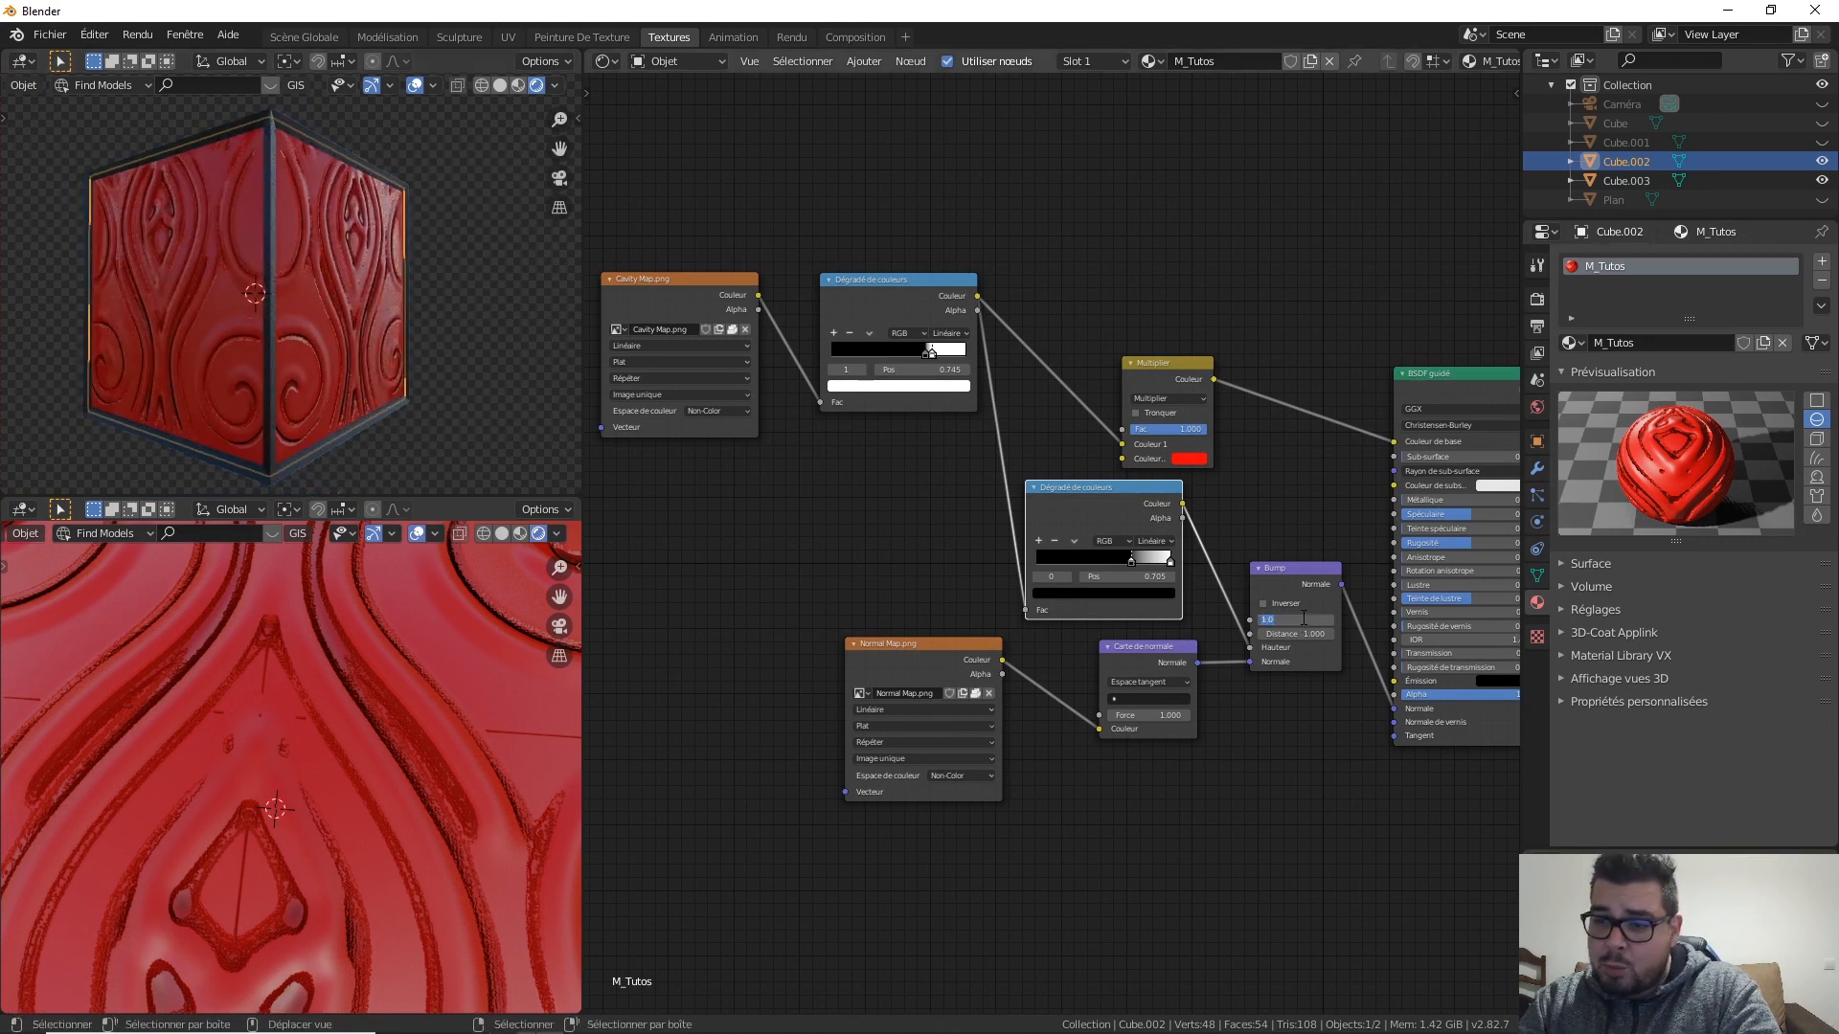
type("0.25")
key("Return")
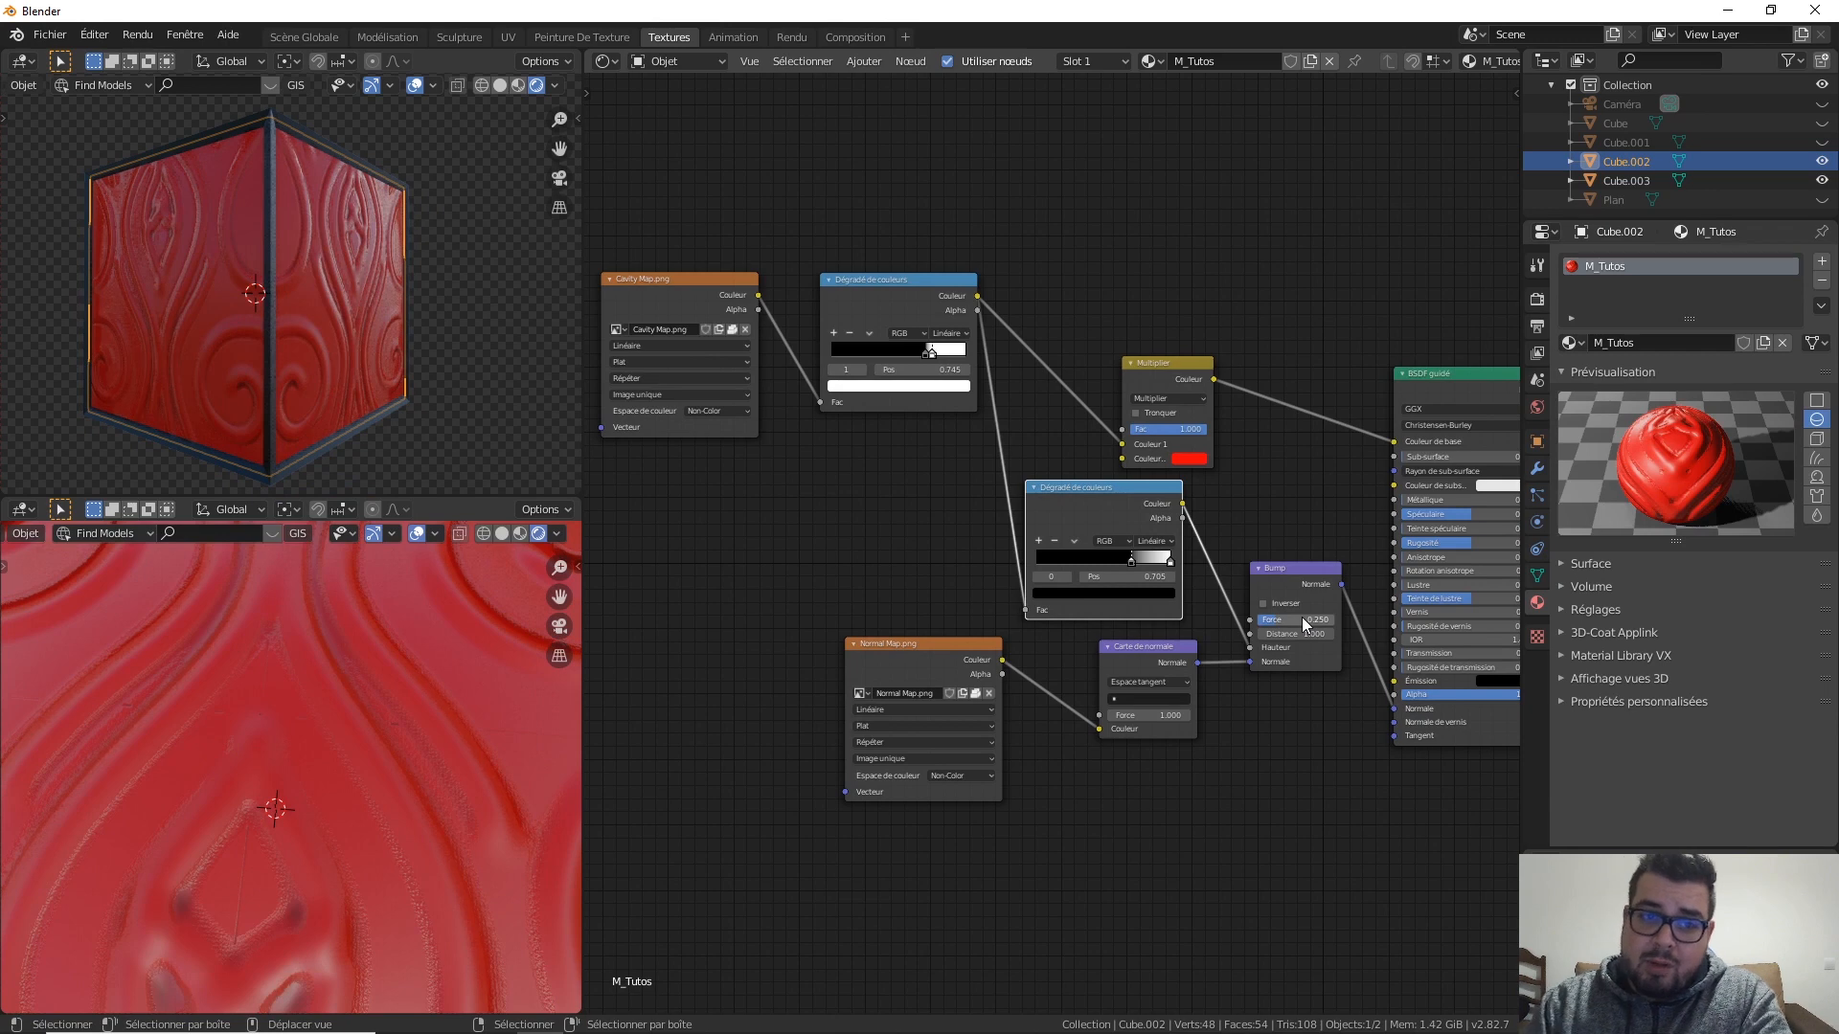
Step: Move the black stop of Bump's color ramp to 0.836 and check the relief up close and from a distance
scroll(388, 296, "up", 4)
middle_click_drag(388, 297, 330, 318)
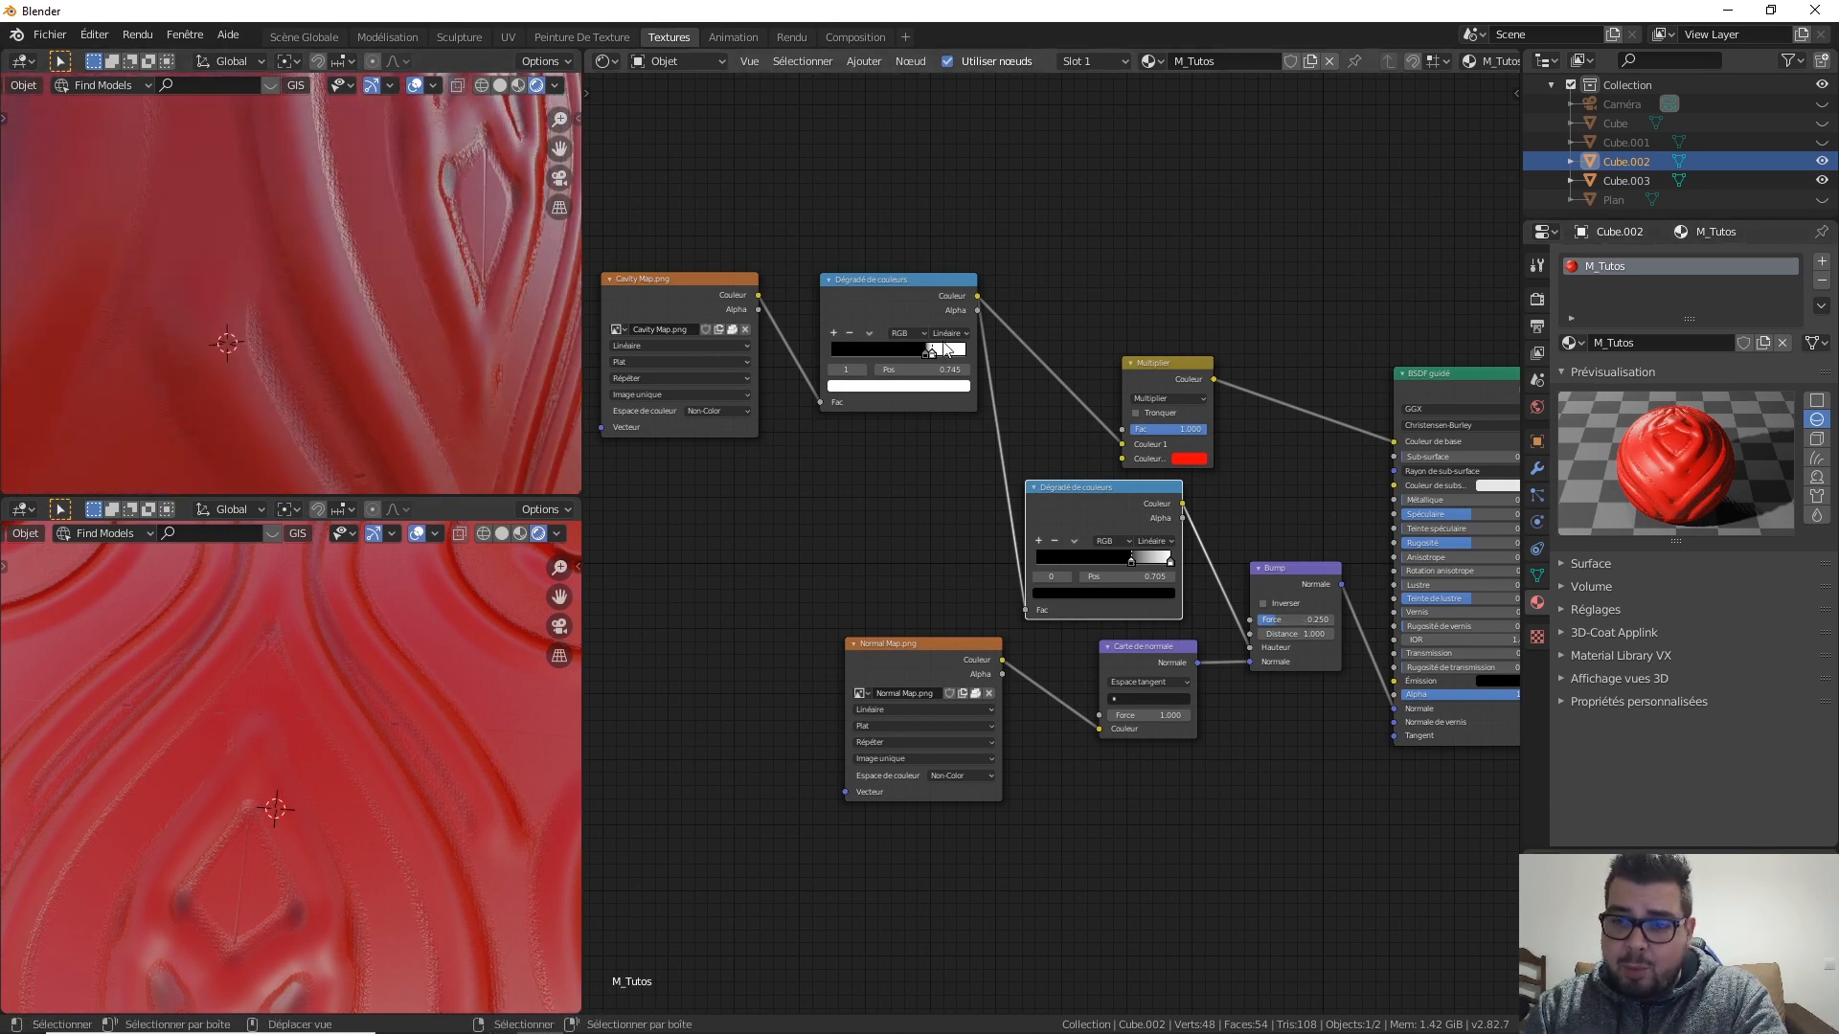
mouse_move(1130, 566)
left_mouse_down()
mouse_move(958, 563)
mouse_move(1126, 554)
left_mouse_up()
scroll(446, 309, "down", 8)
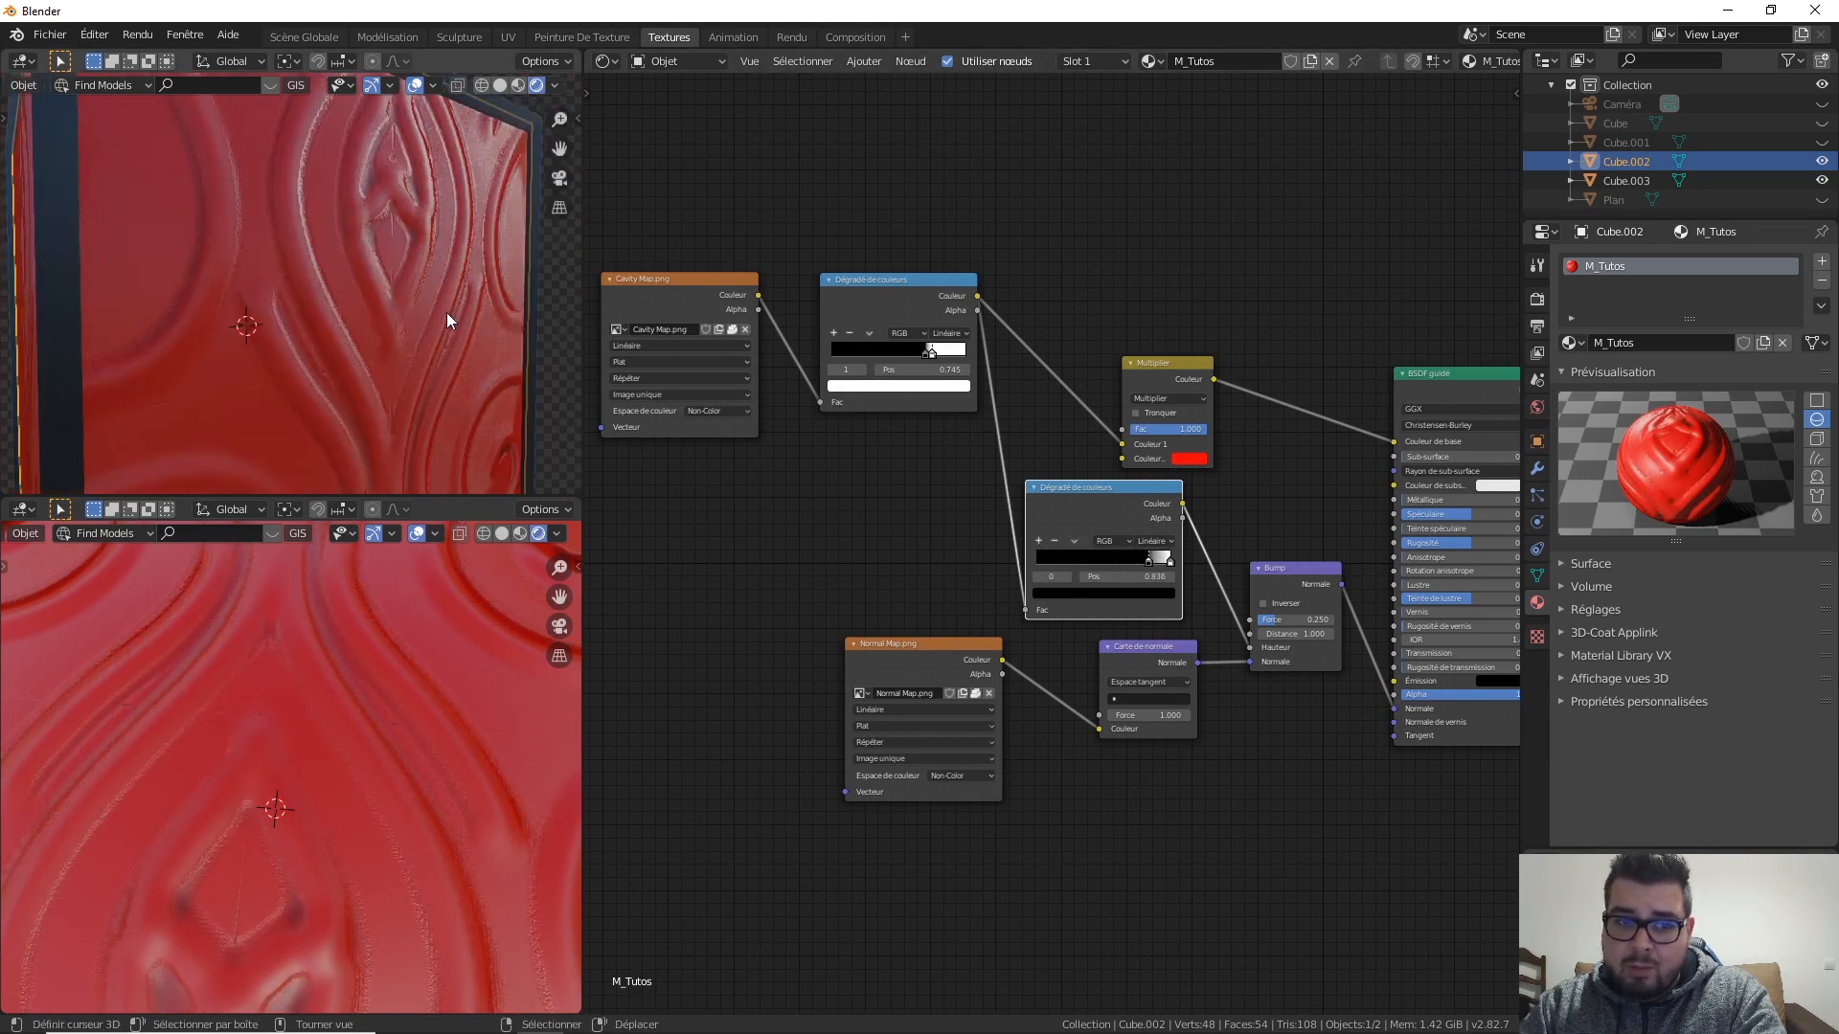
middle_click_drag(429, 307, 400, 275)
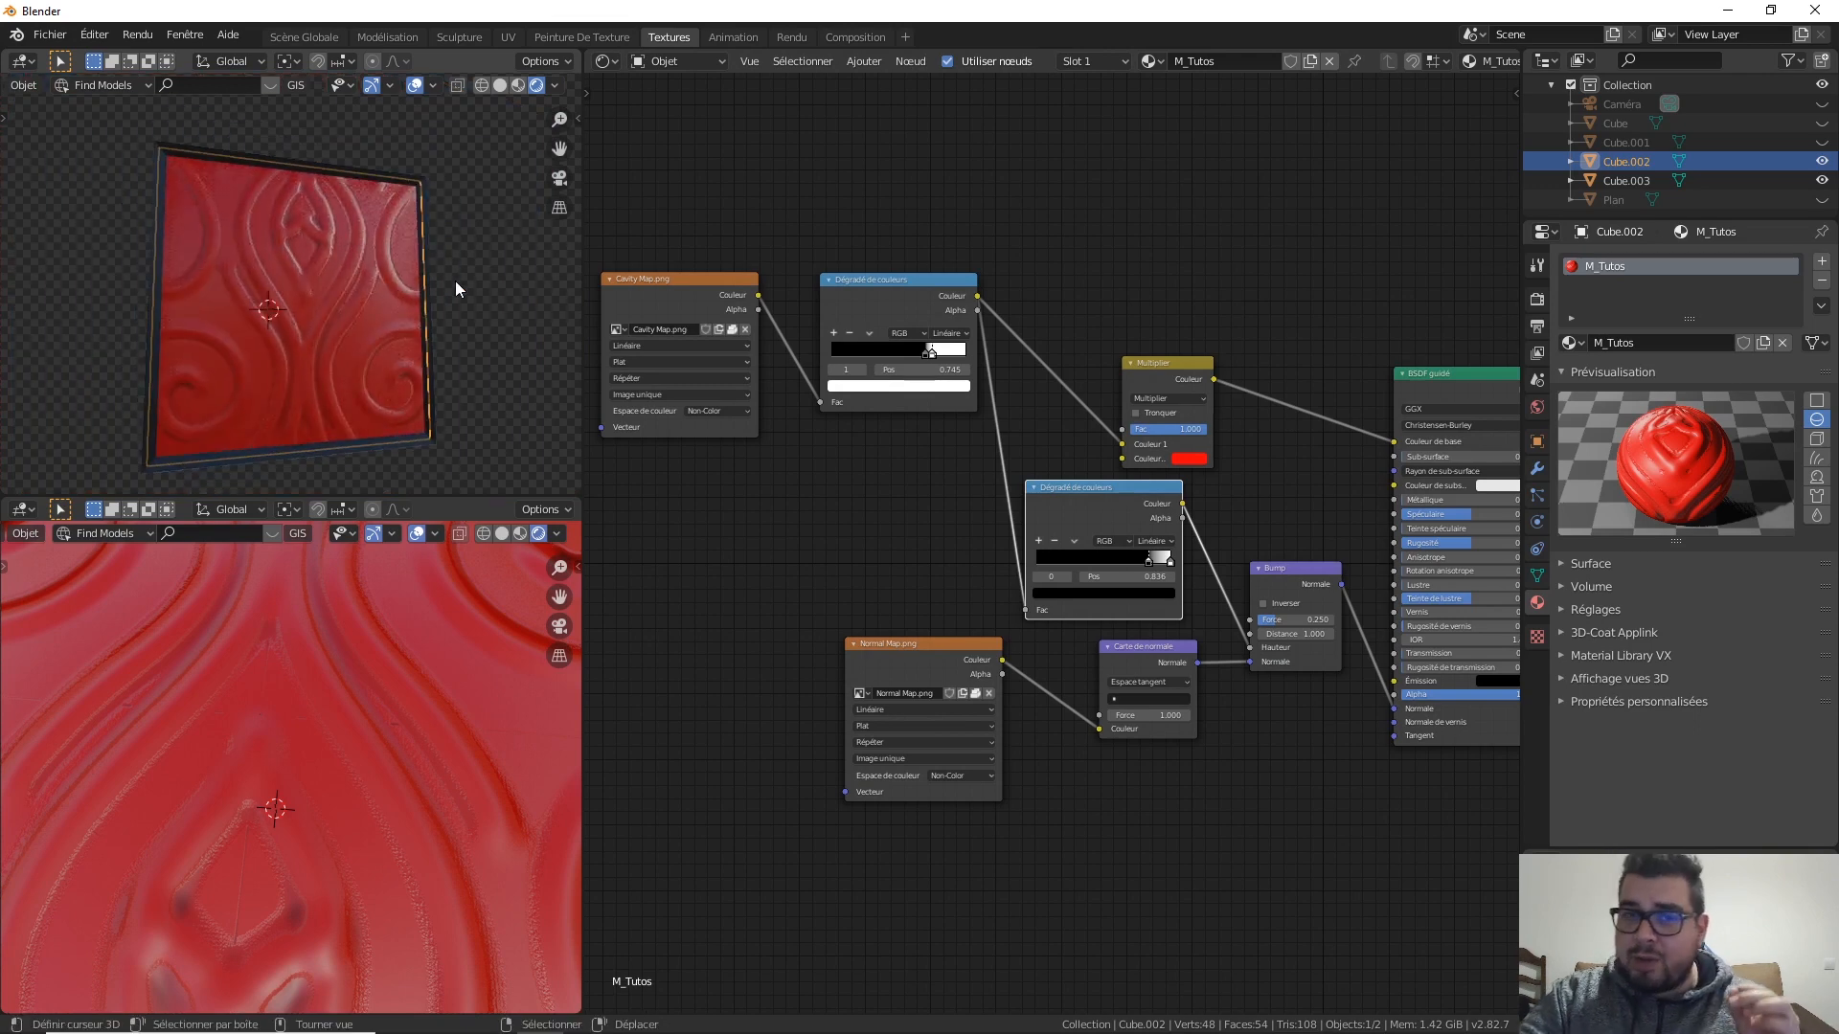
key("KP_5")
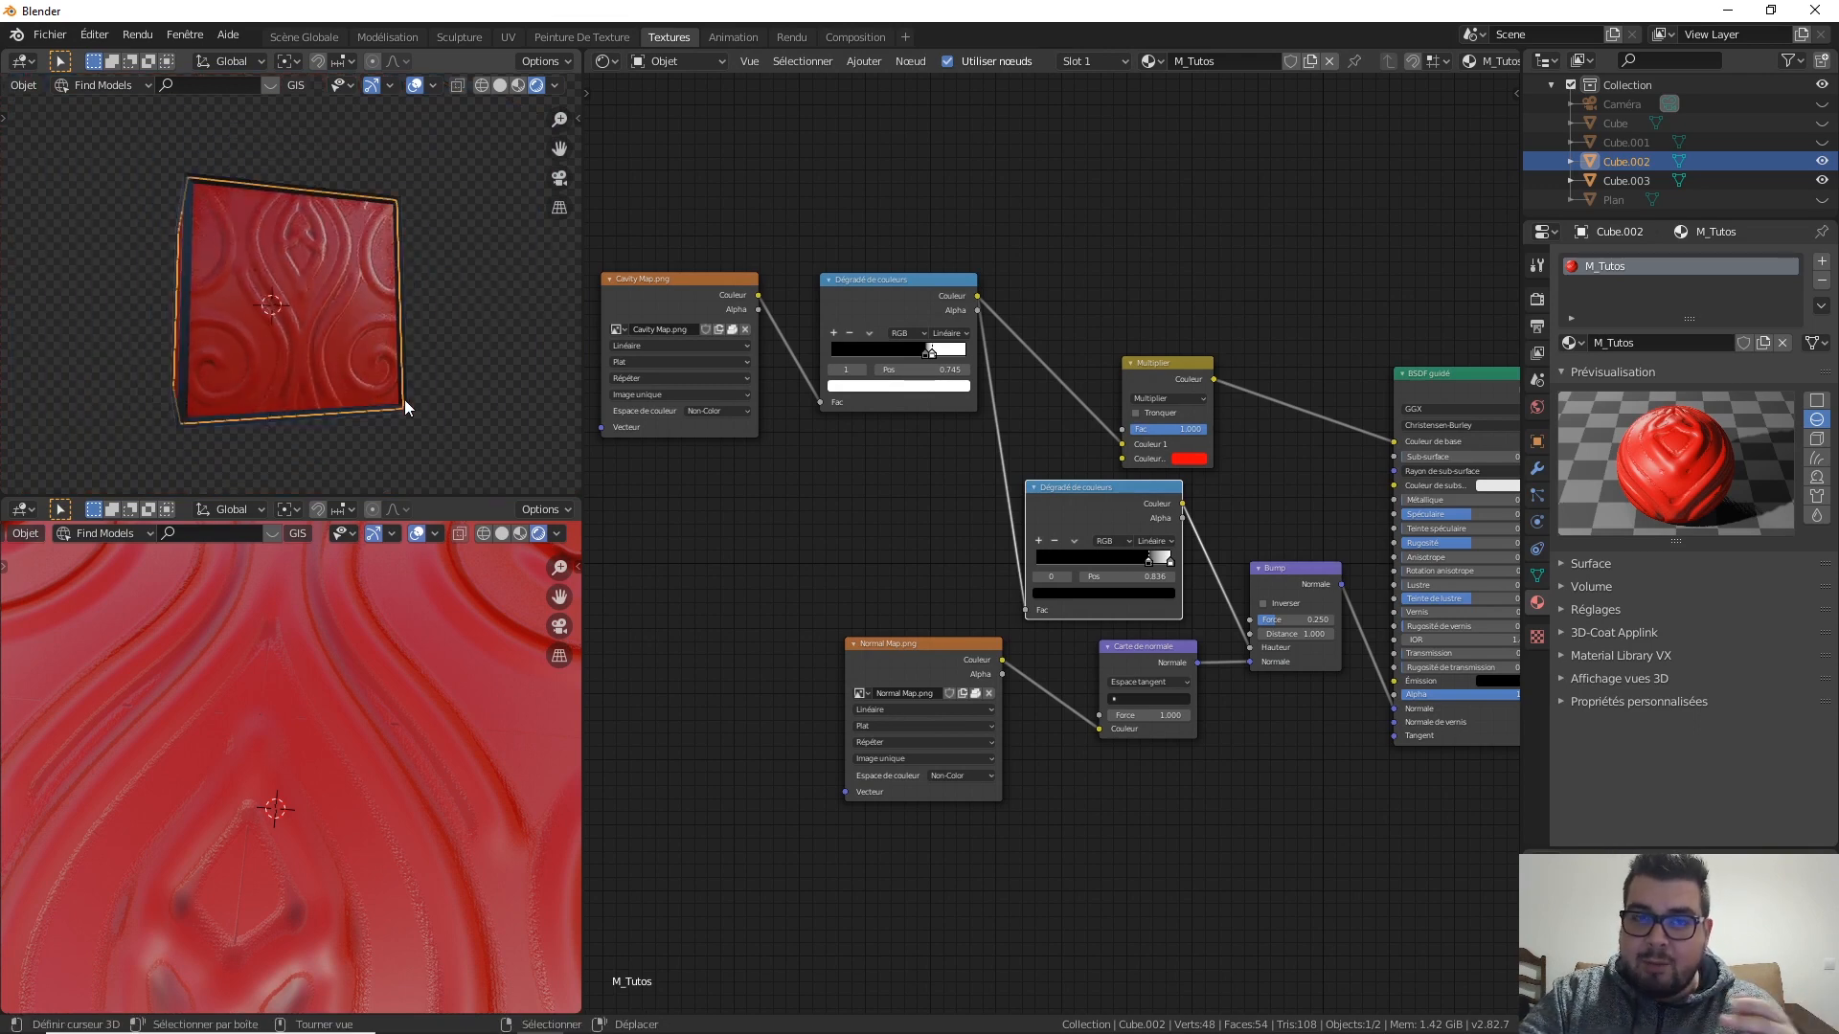
key("KP_5")
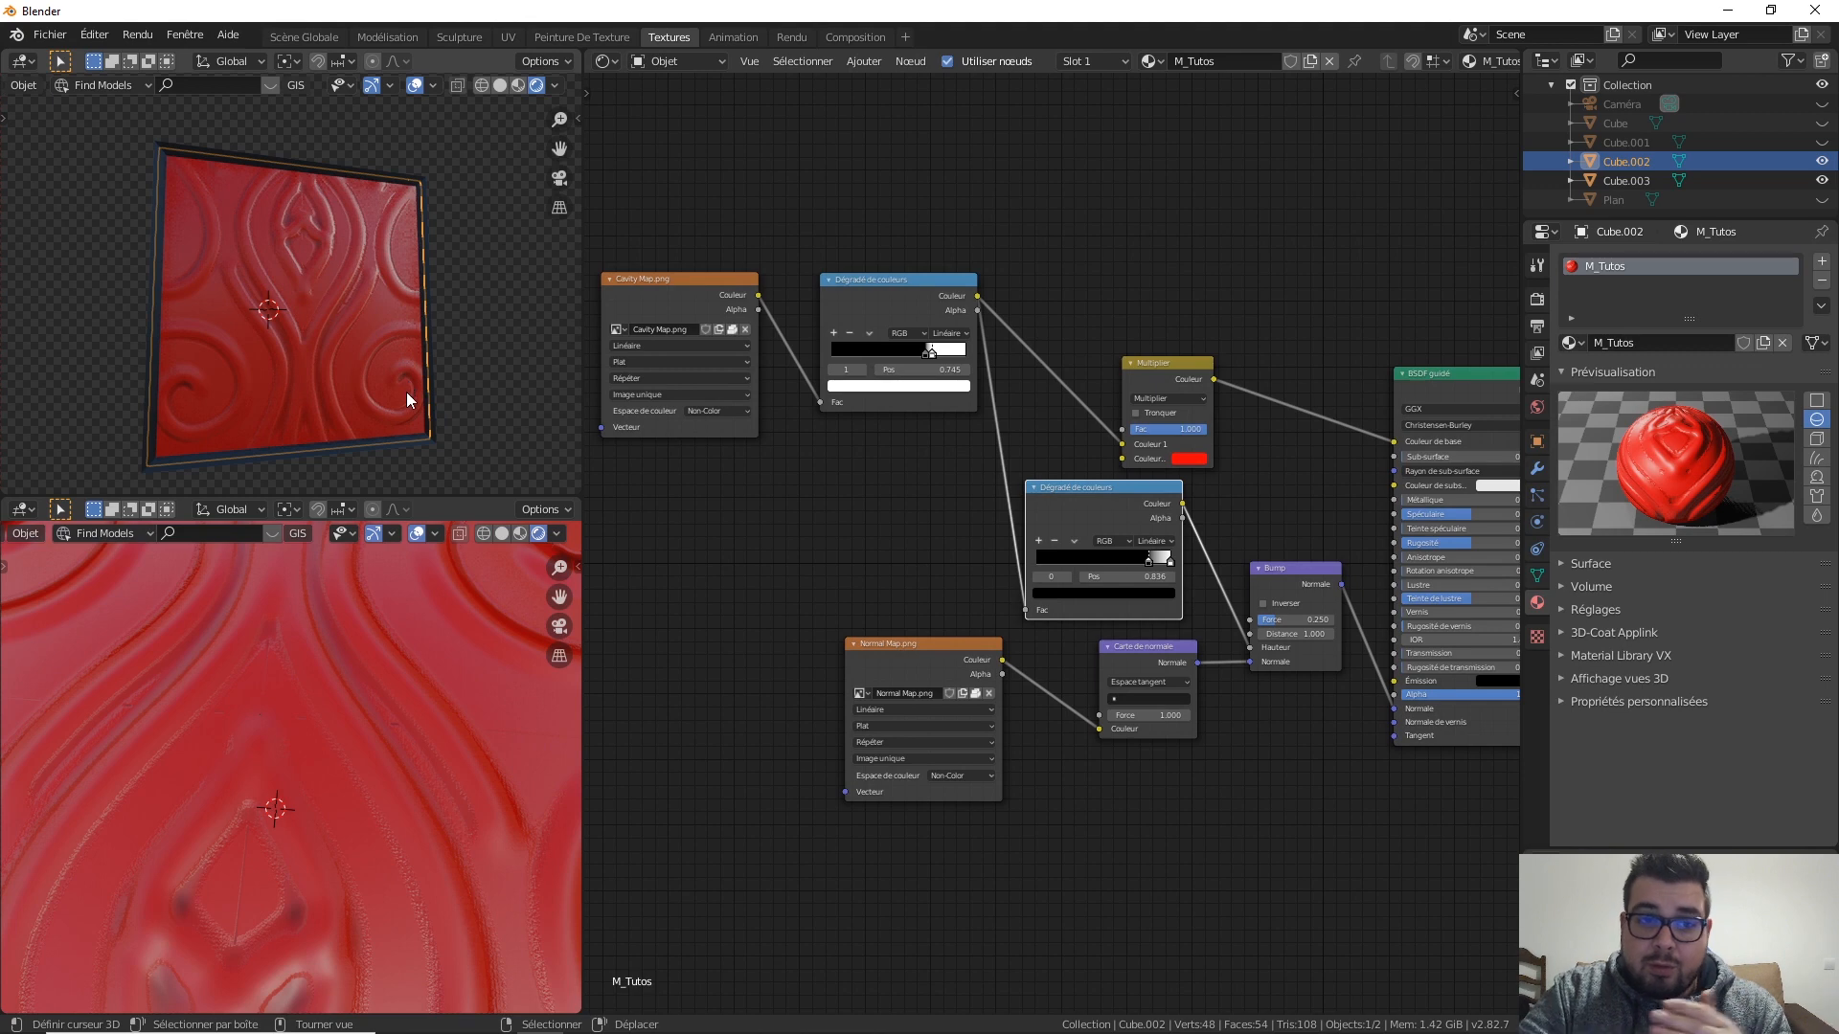
Step: Shift the Multiplier node slightly and add an Occlusion ambiante node above the cavity map's color ramp
middle_click_drag(926, 499, 1000, 515)
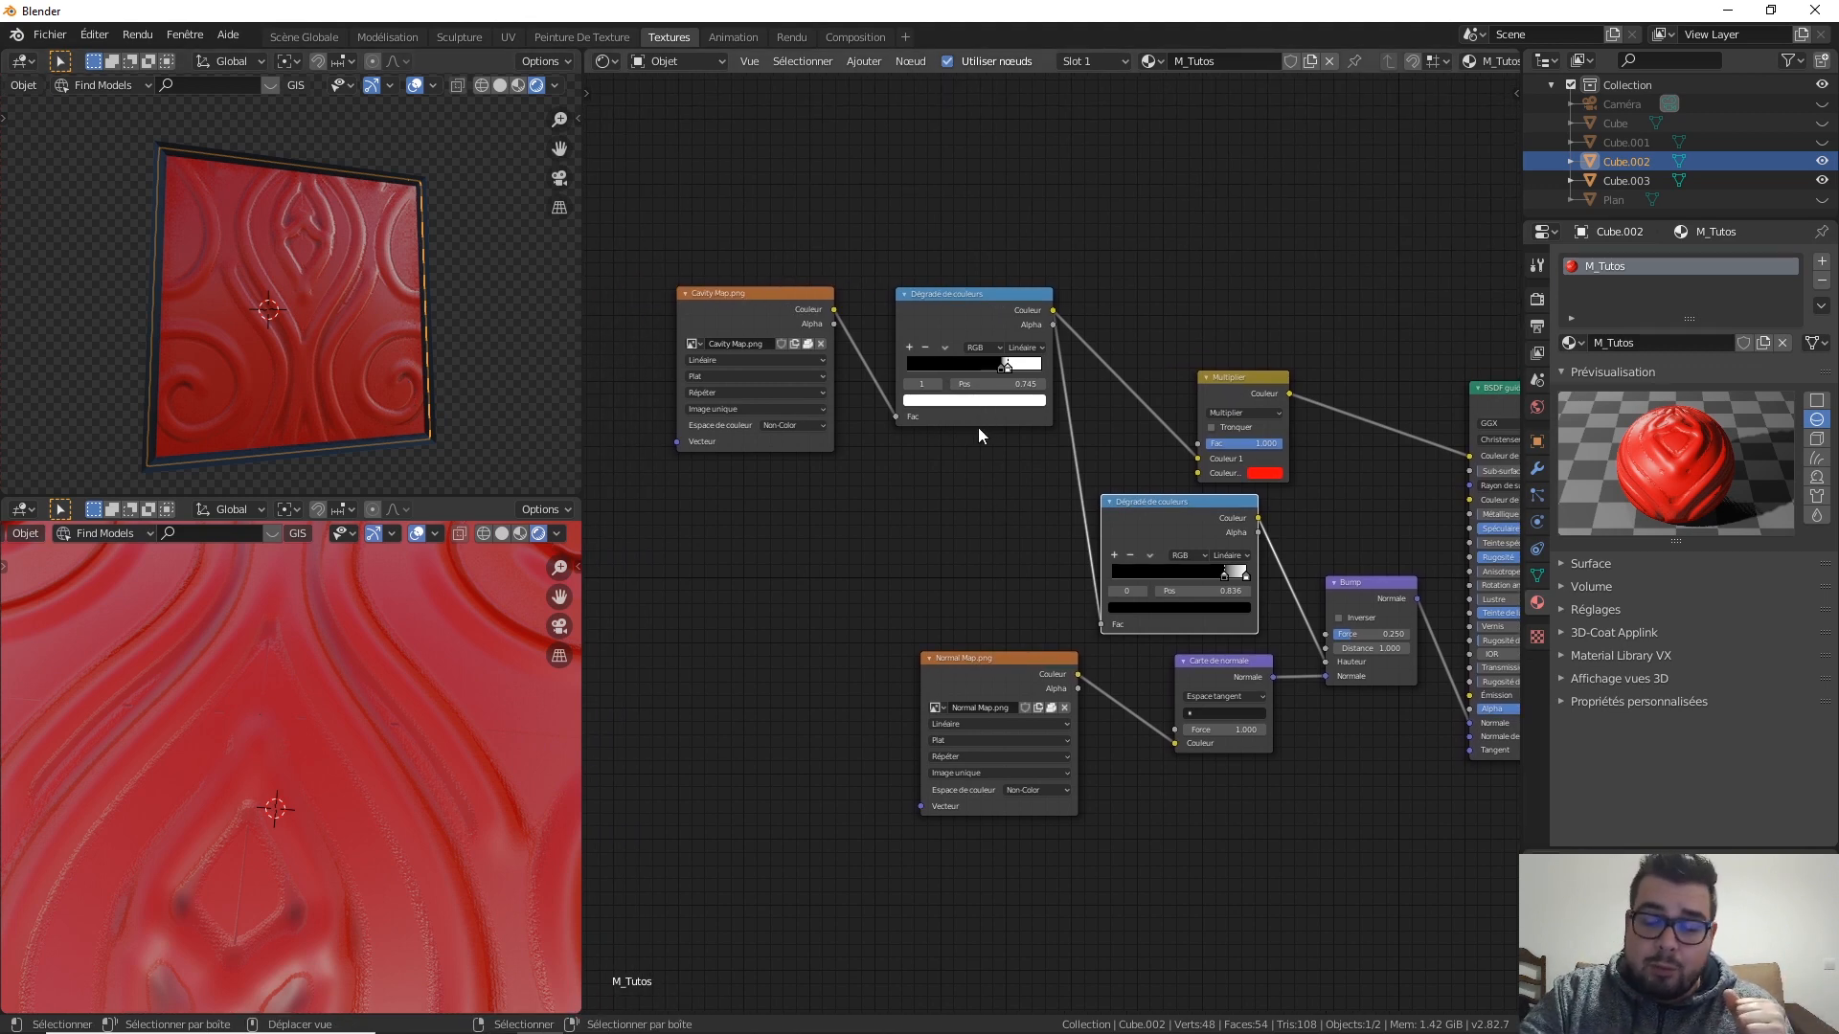
left_click_drag(1264, 388, 1301, 377)
middle_click_drag(1248, 281, 1111, 349)
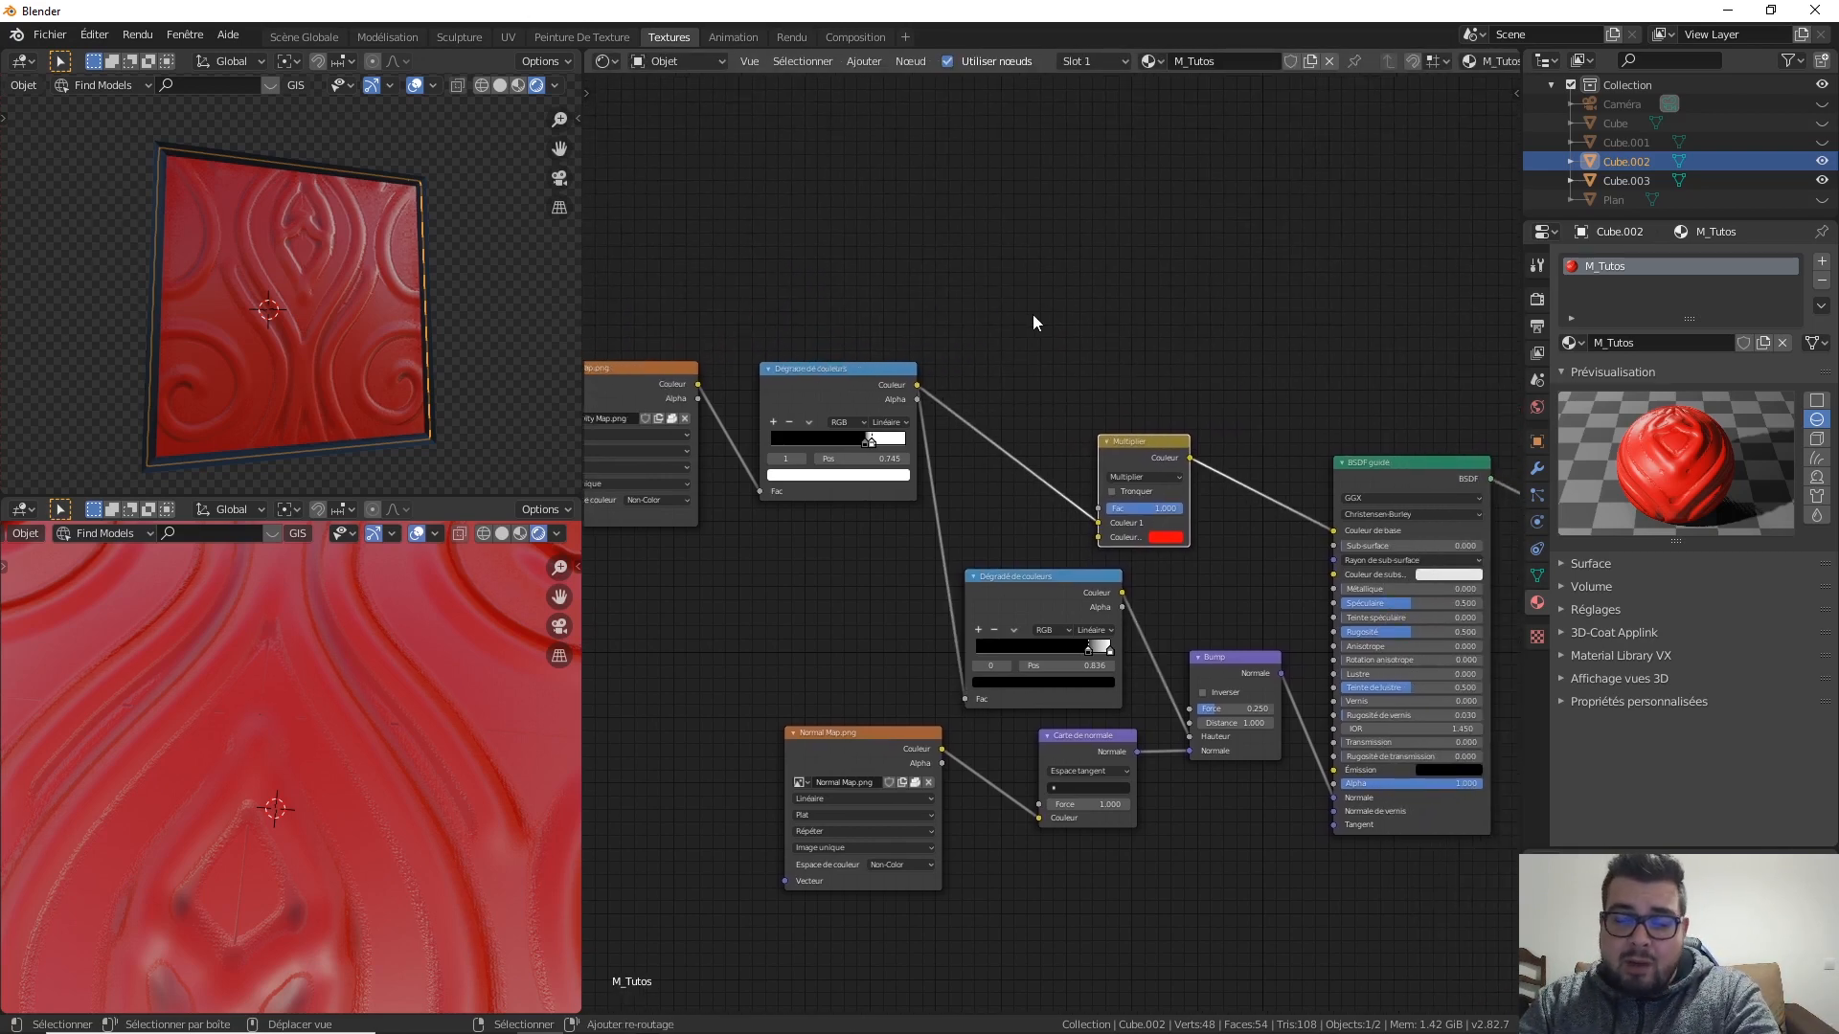
key("shift+a")
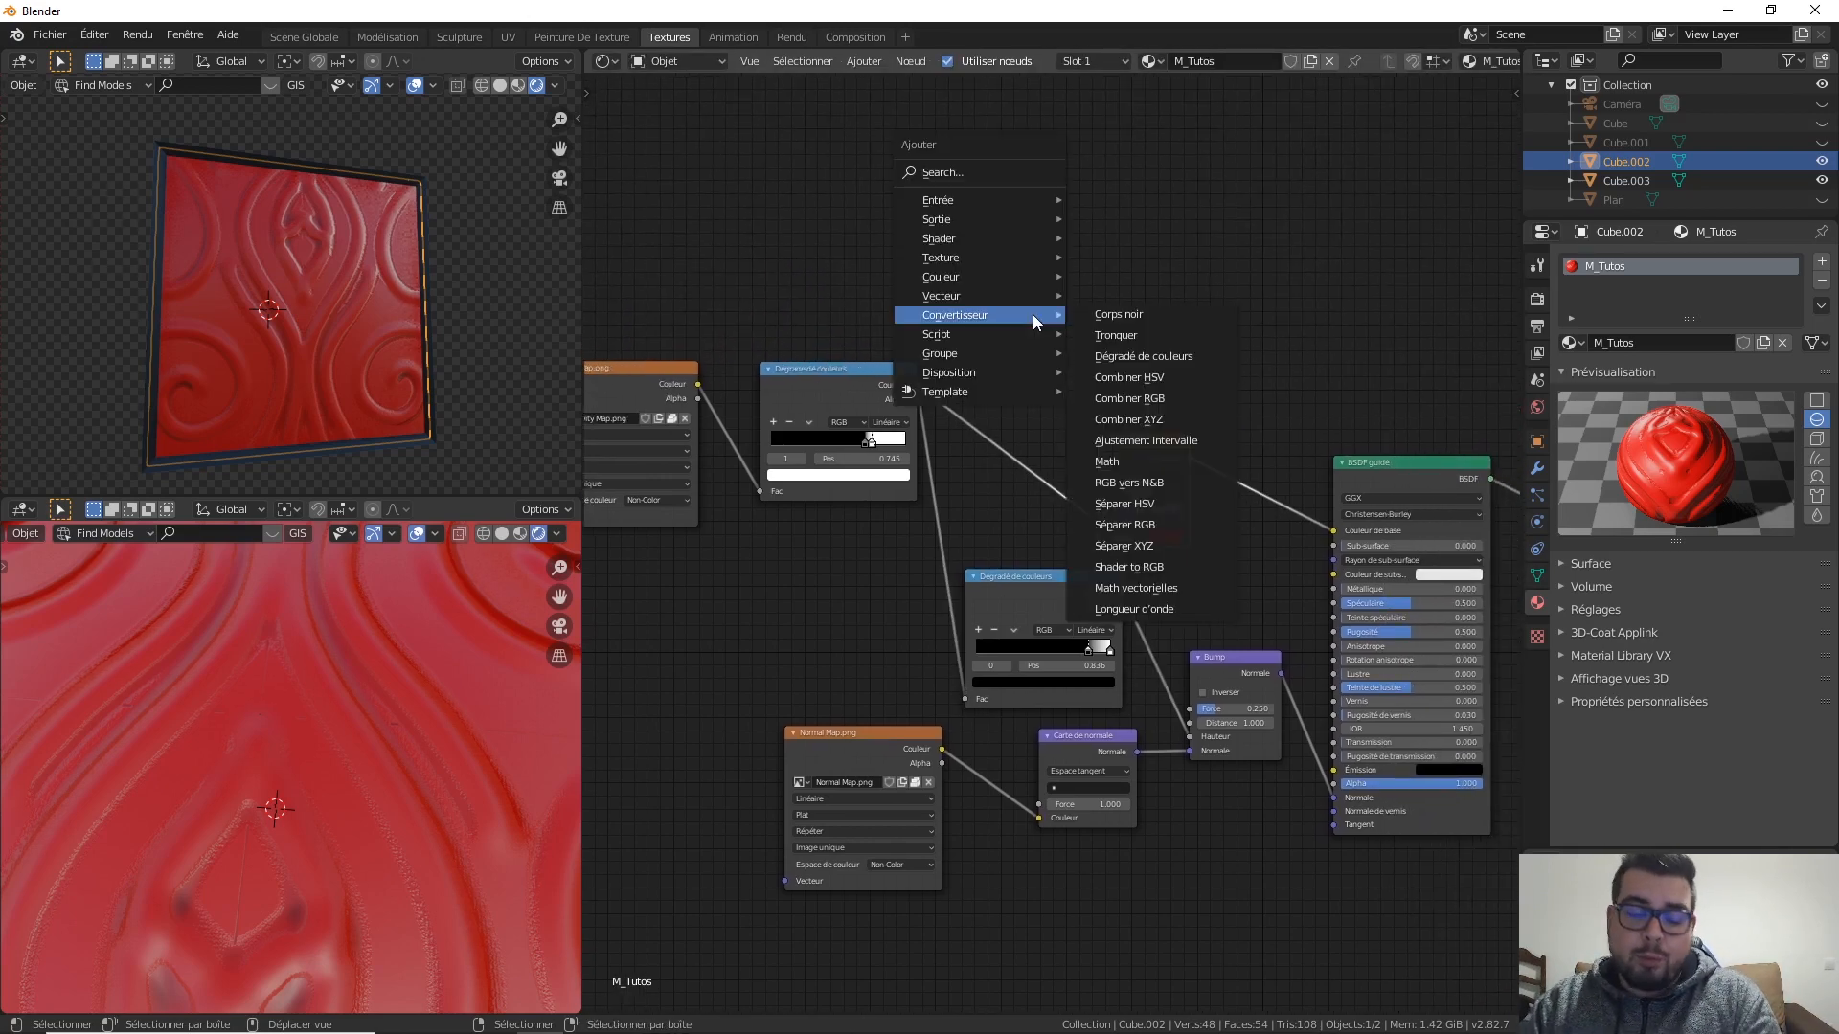
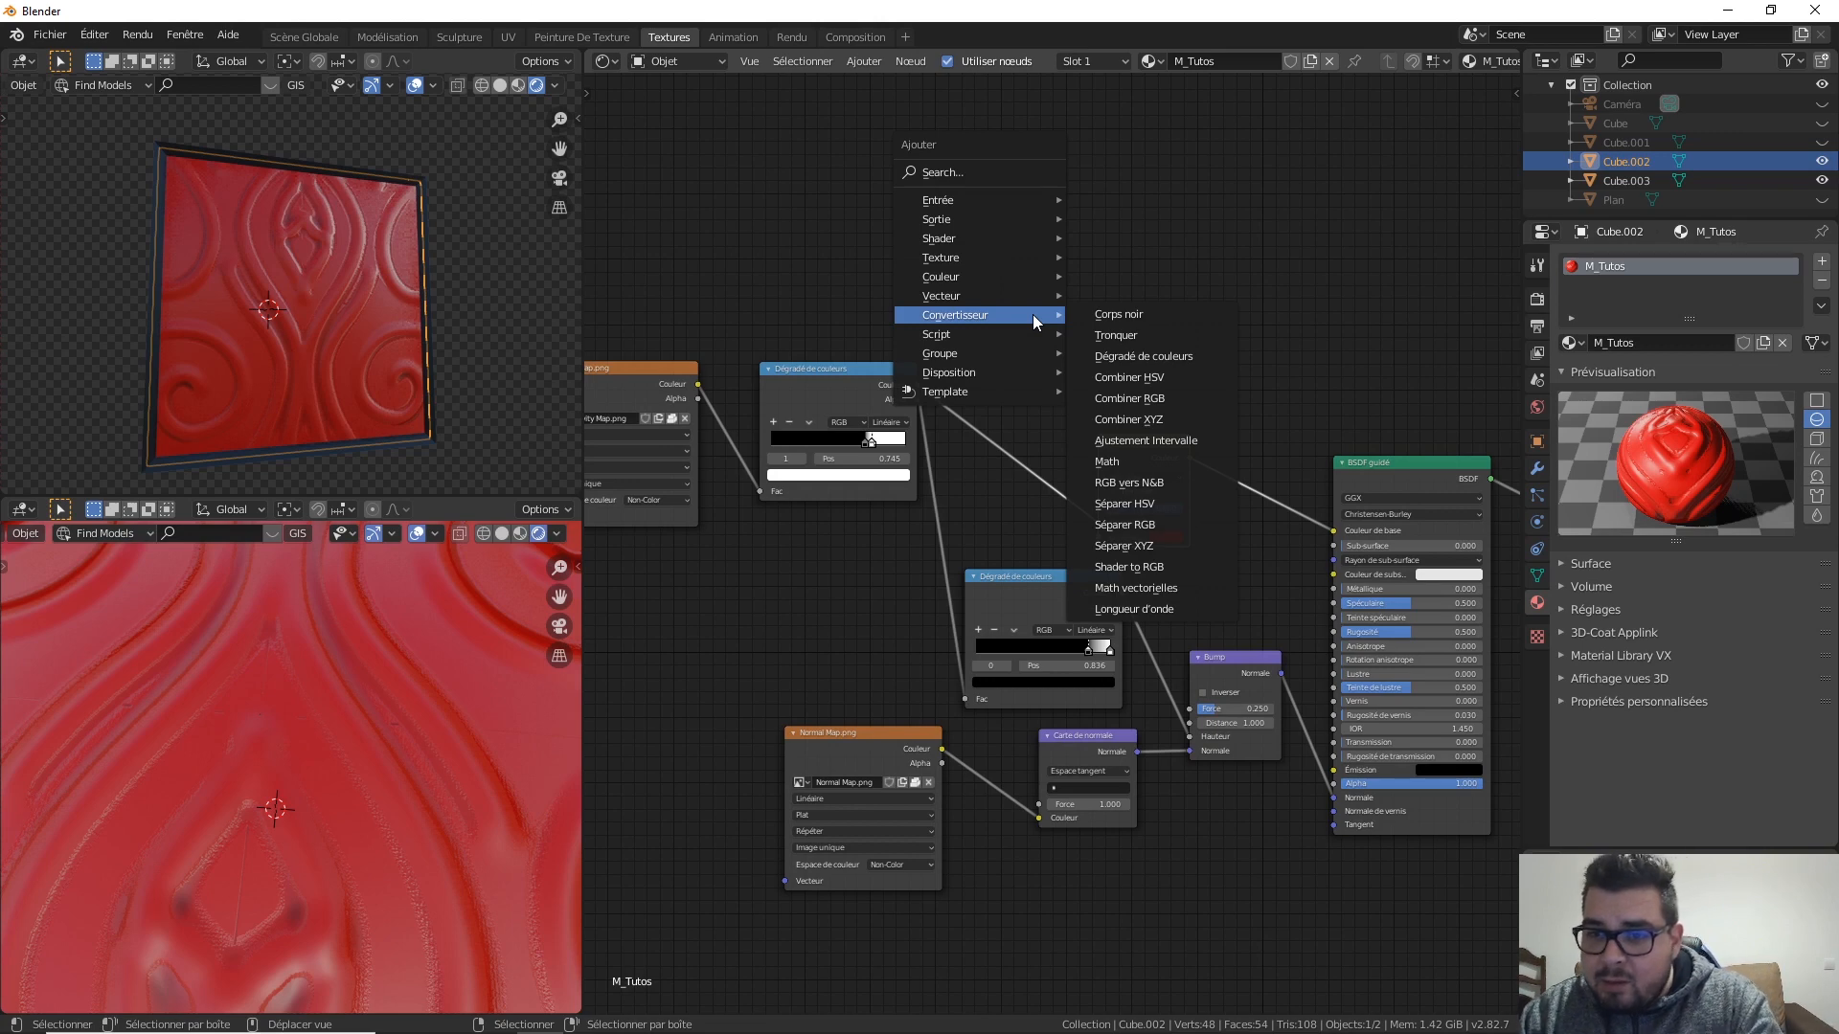
mouse_move(976, 203)
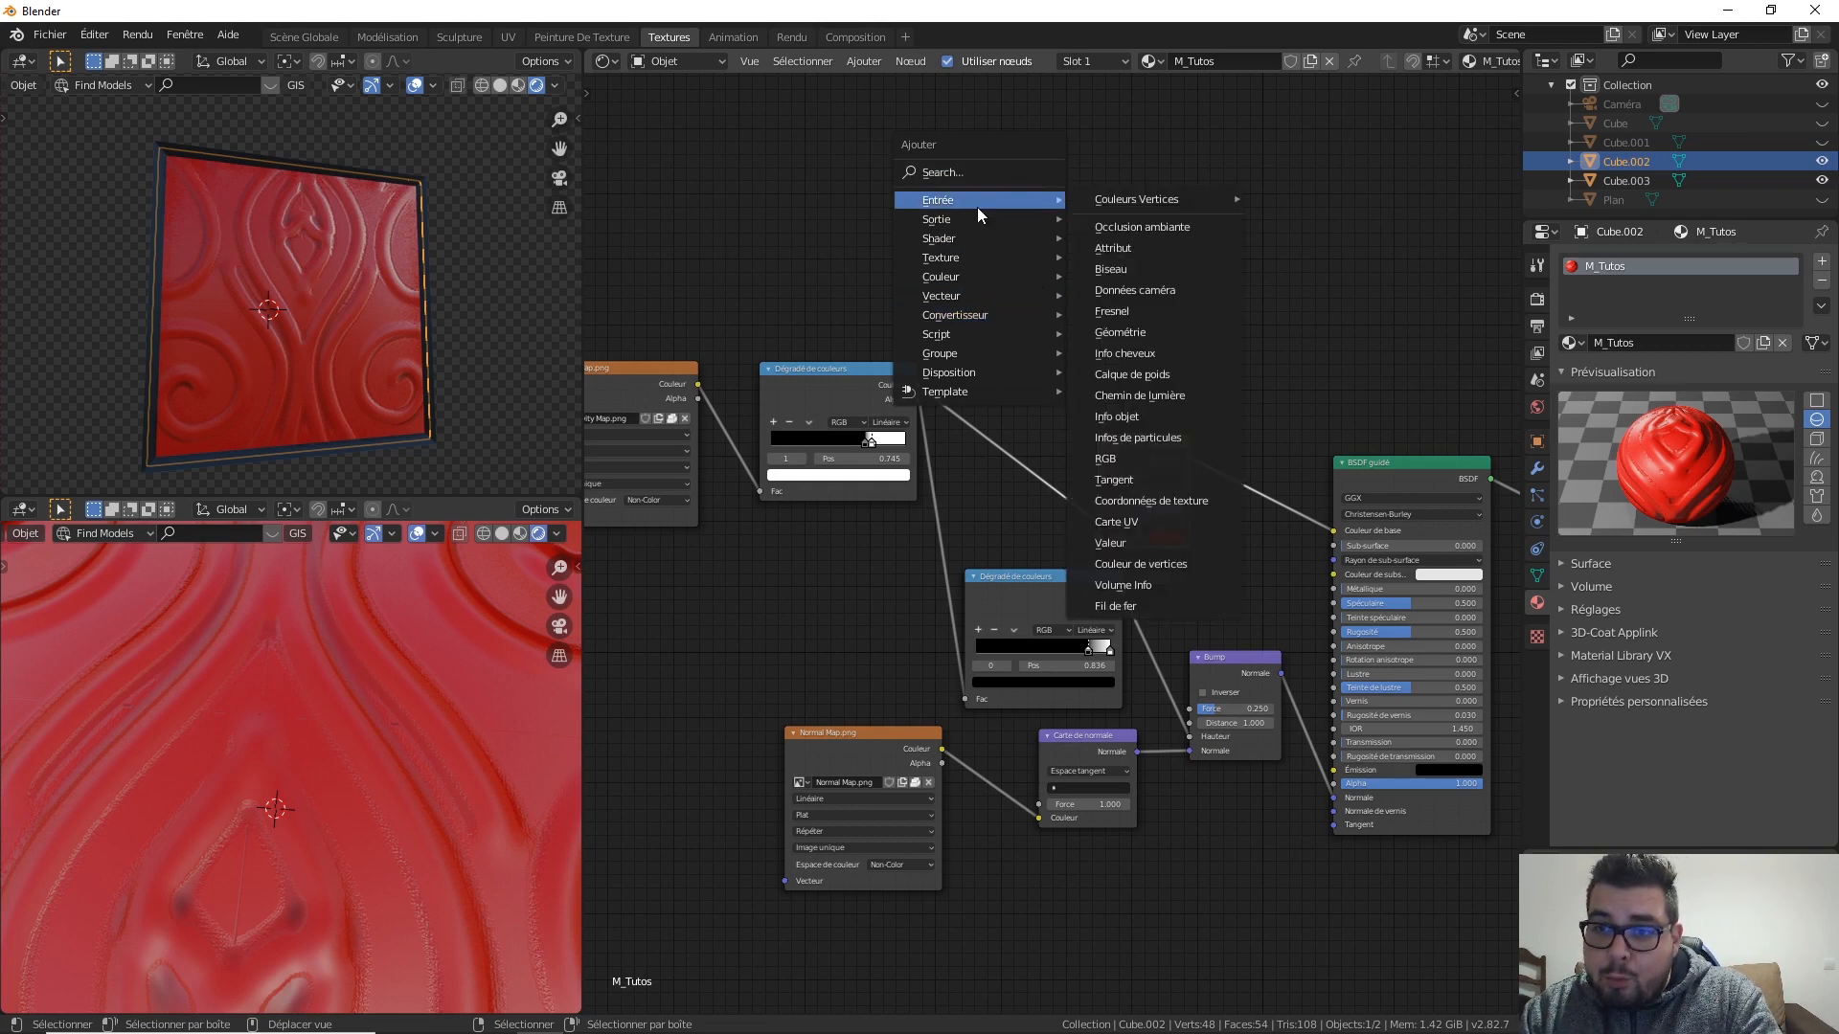
left_click(1128, 231)
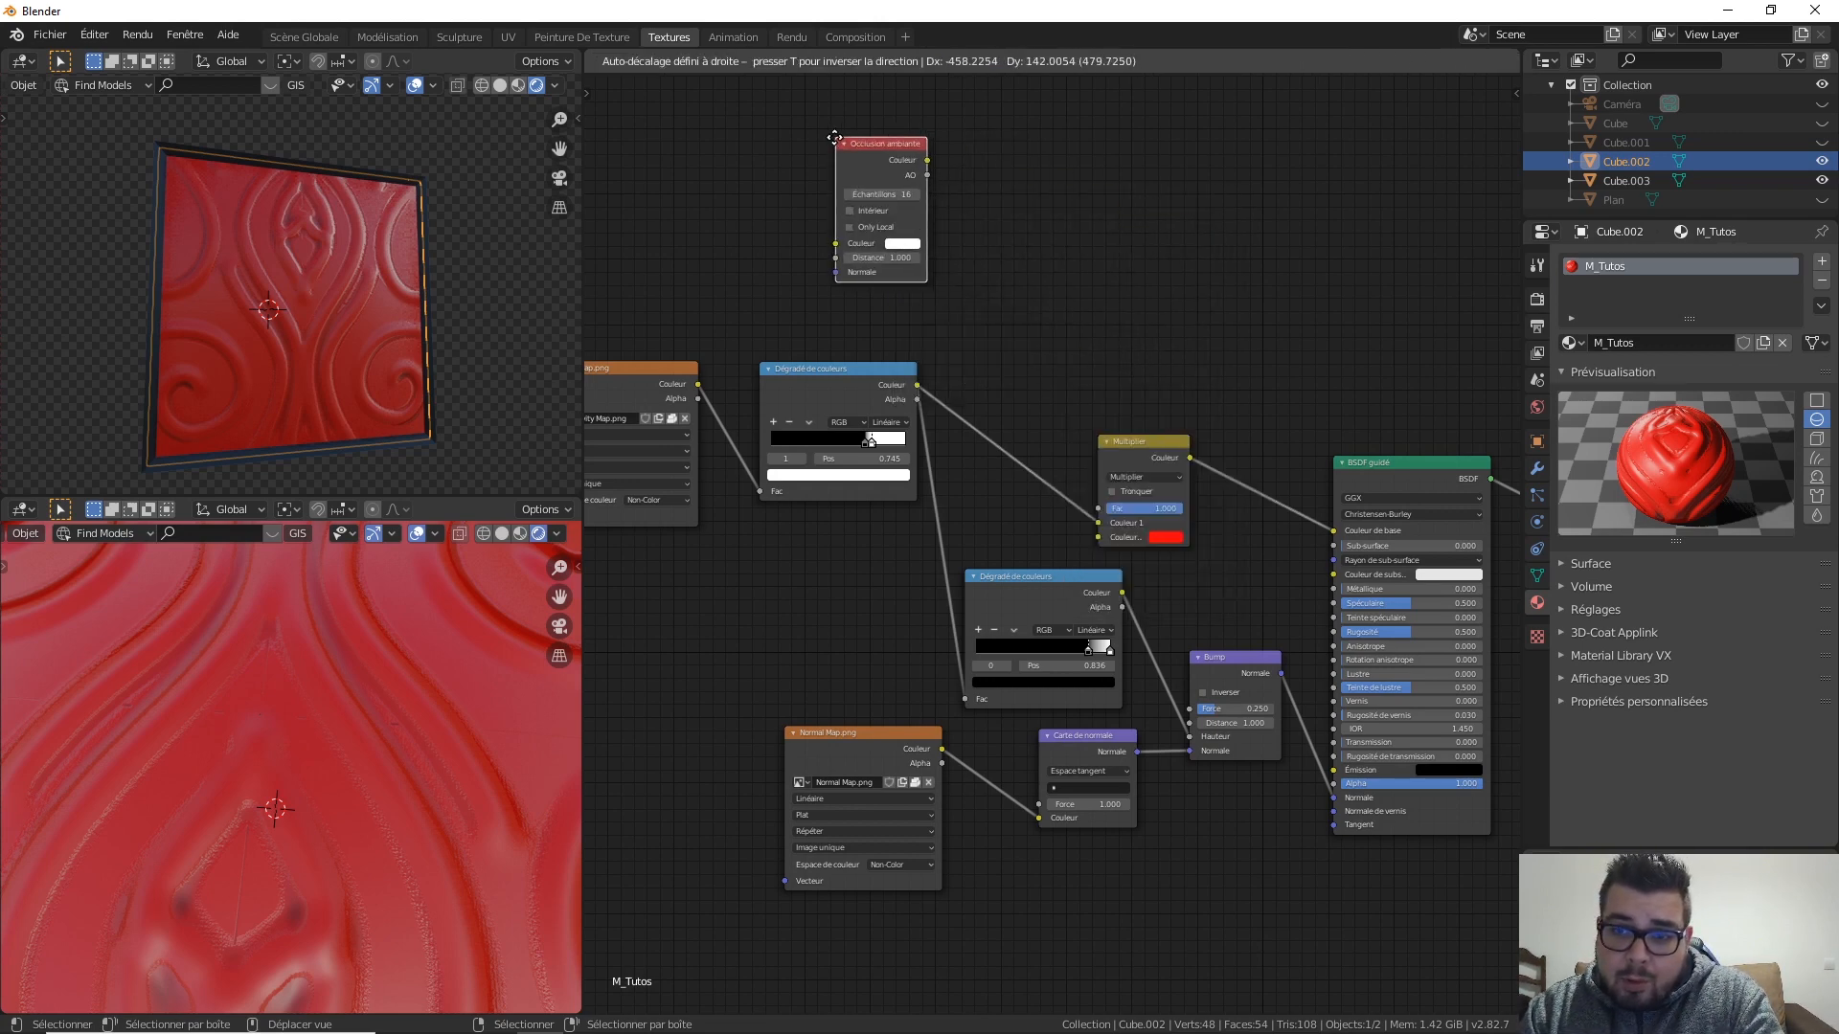
left_click(877, 128)
middle_click_drag(1169, 147, 1169, 246)
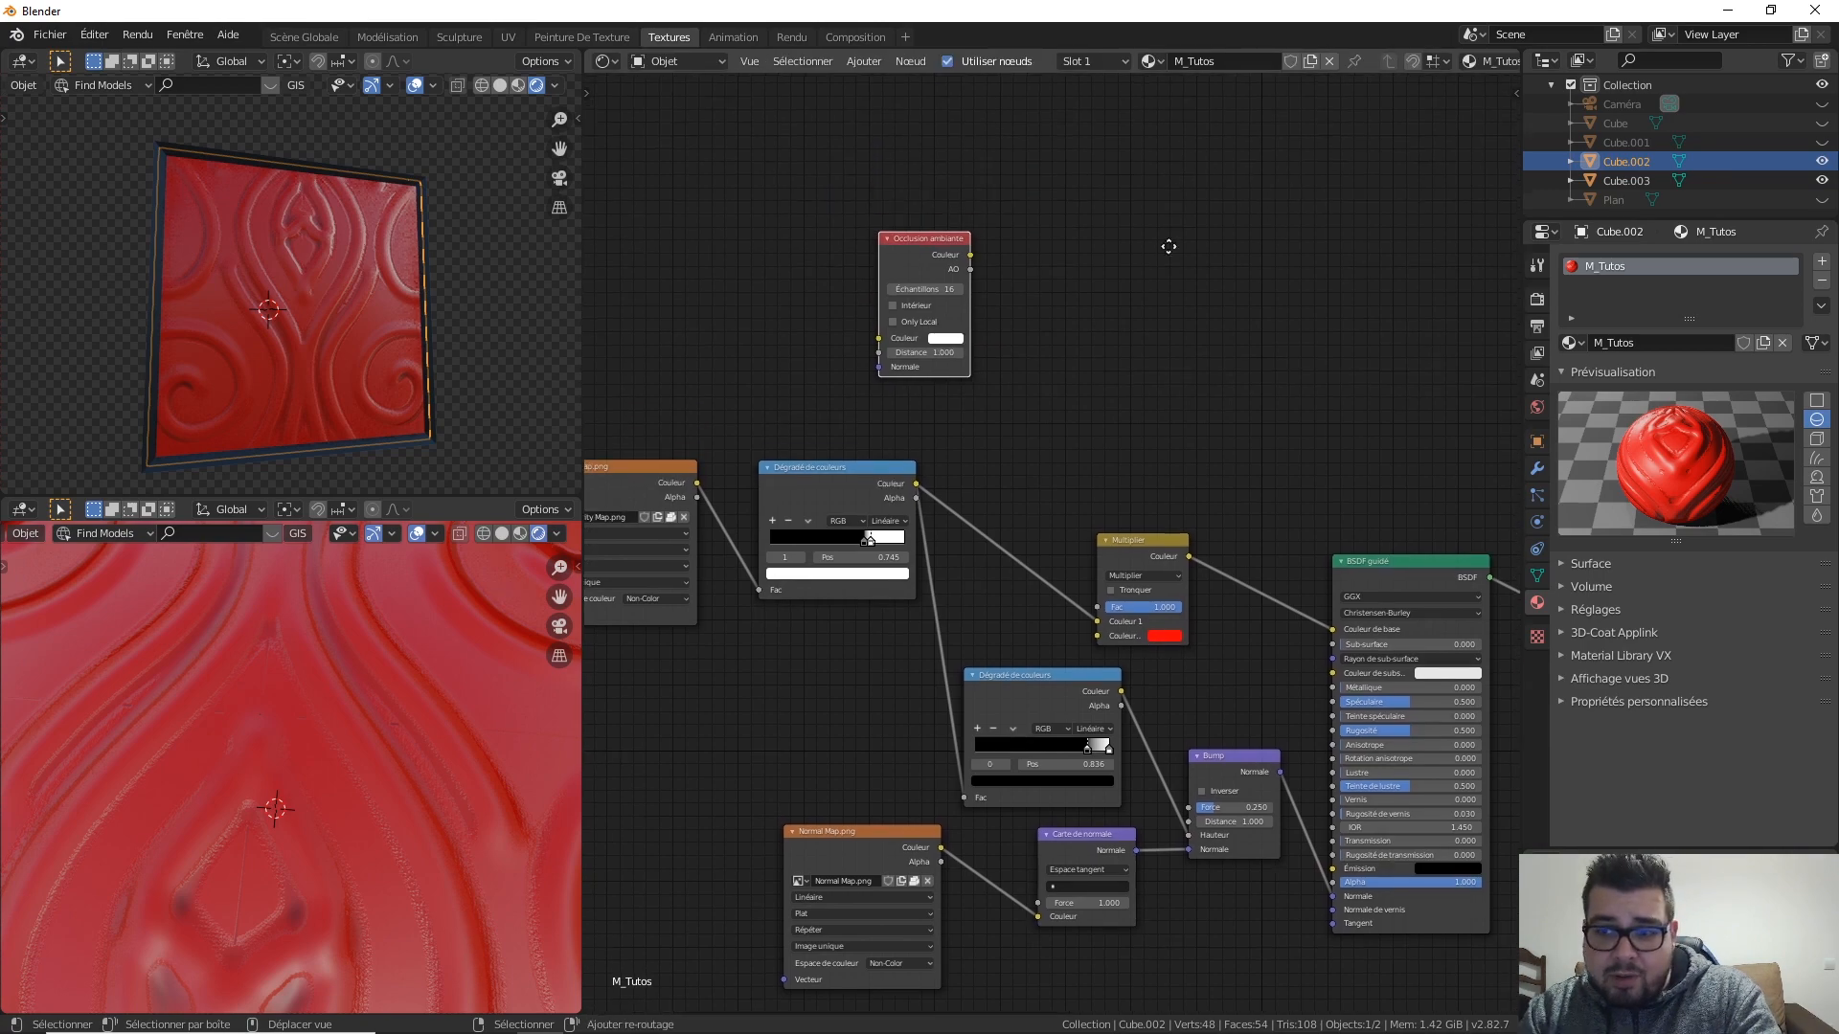
scroll(1169, 246, "up", 2)
key("ctrl+t")
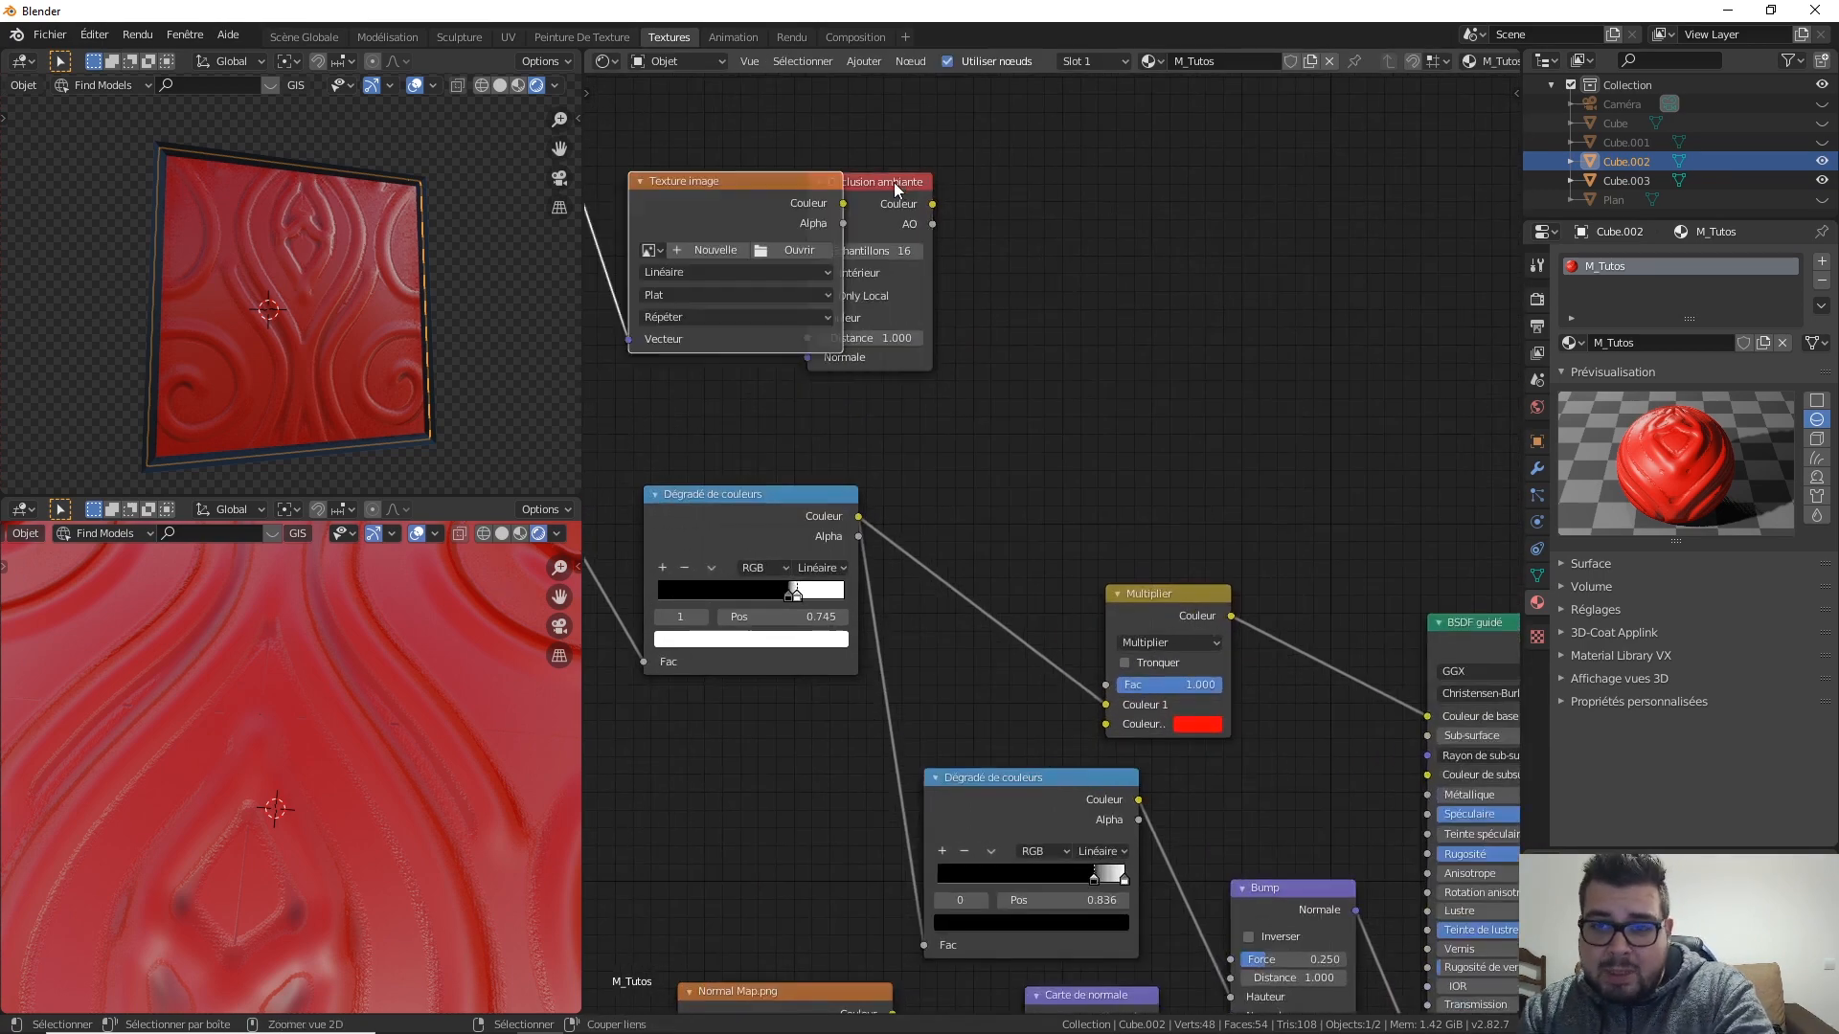
left_click(893, 182)
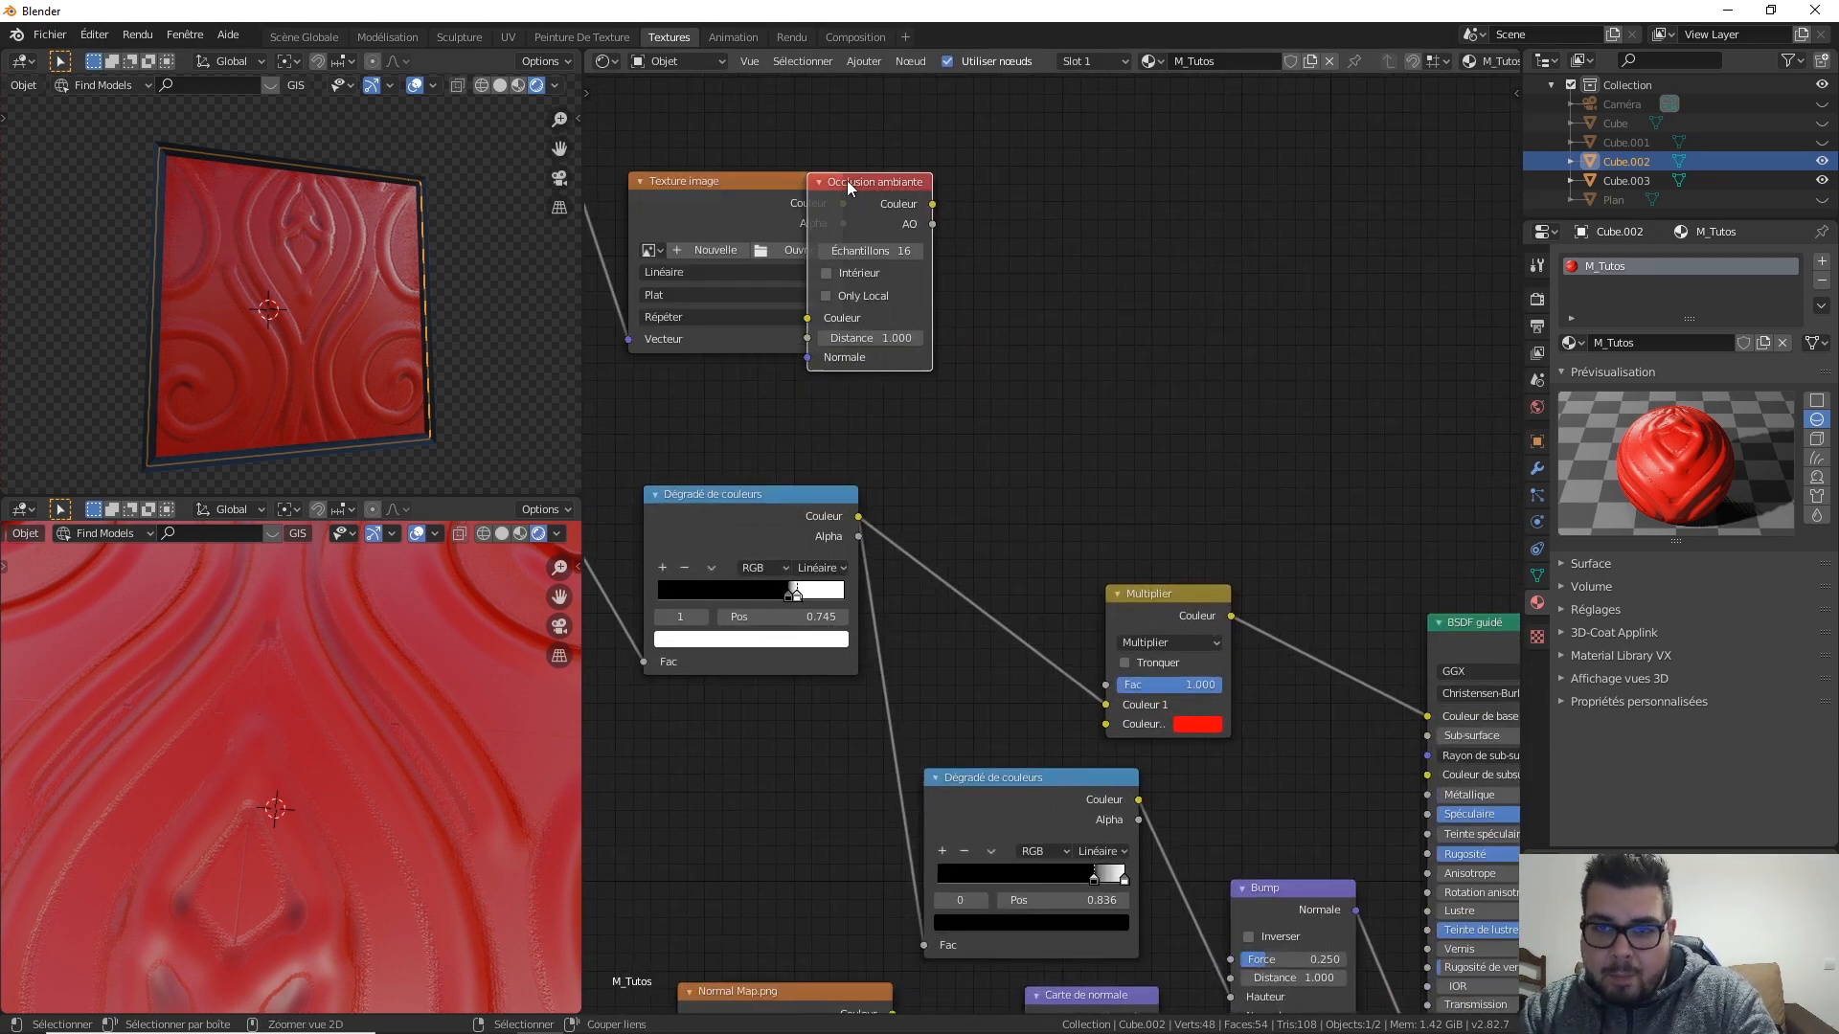
left_click(847, 180)
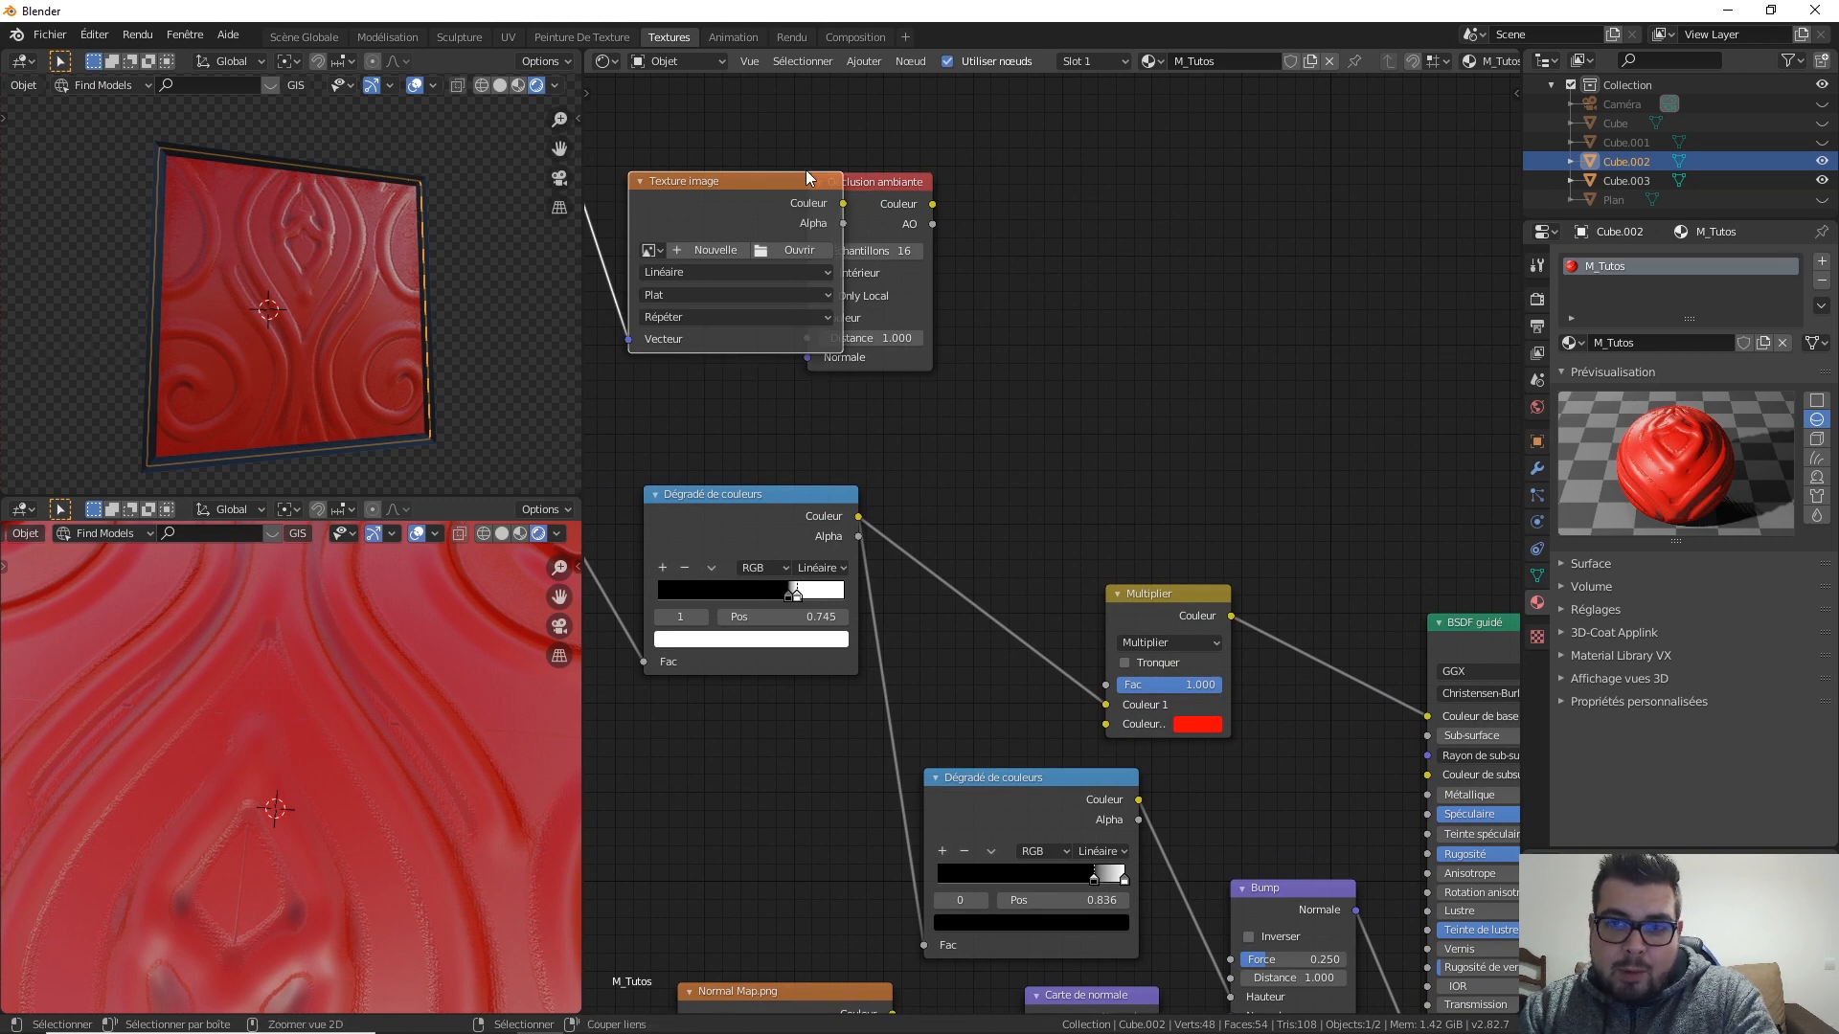
key("x")
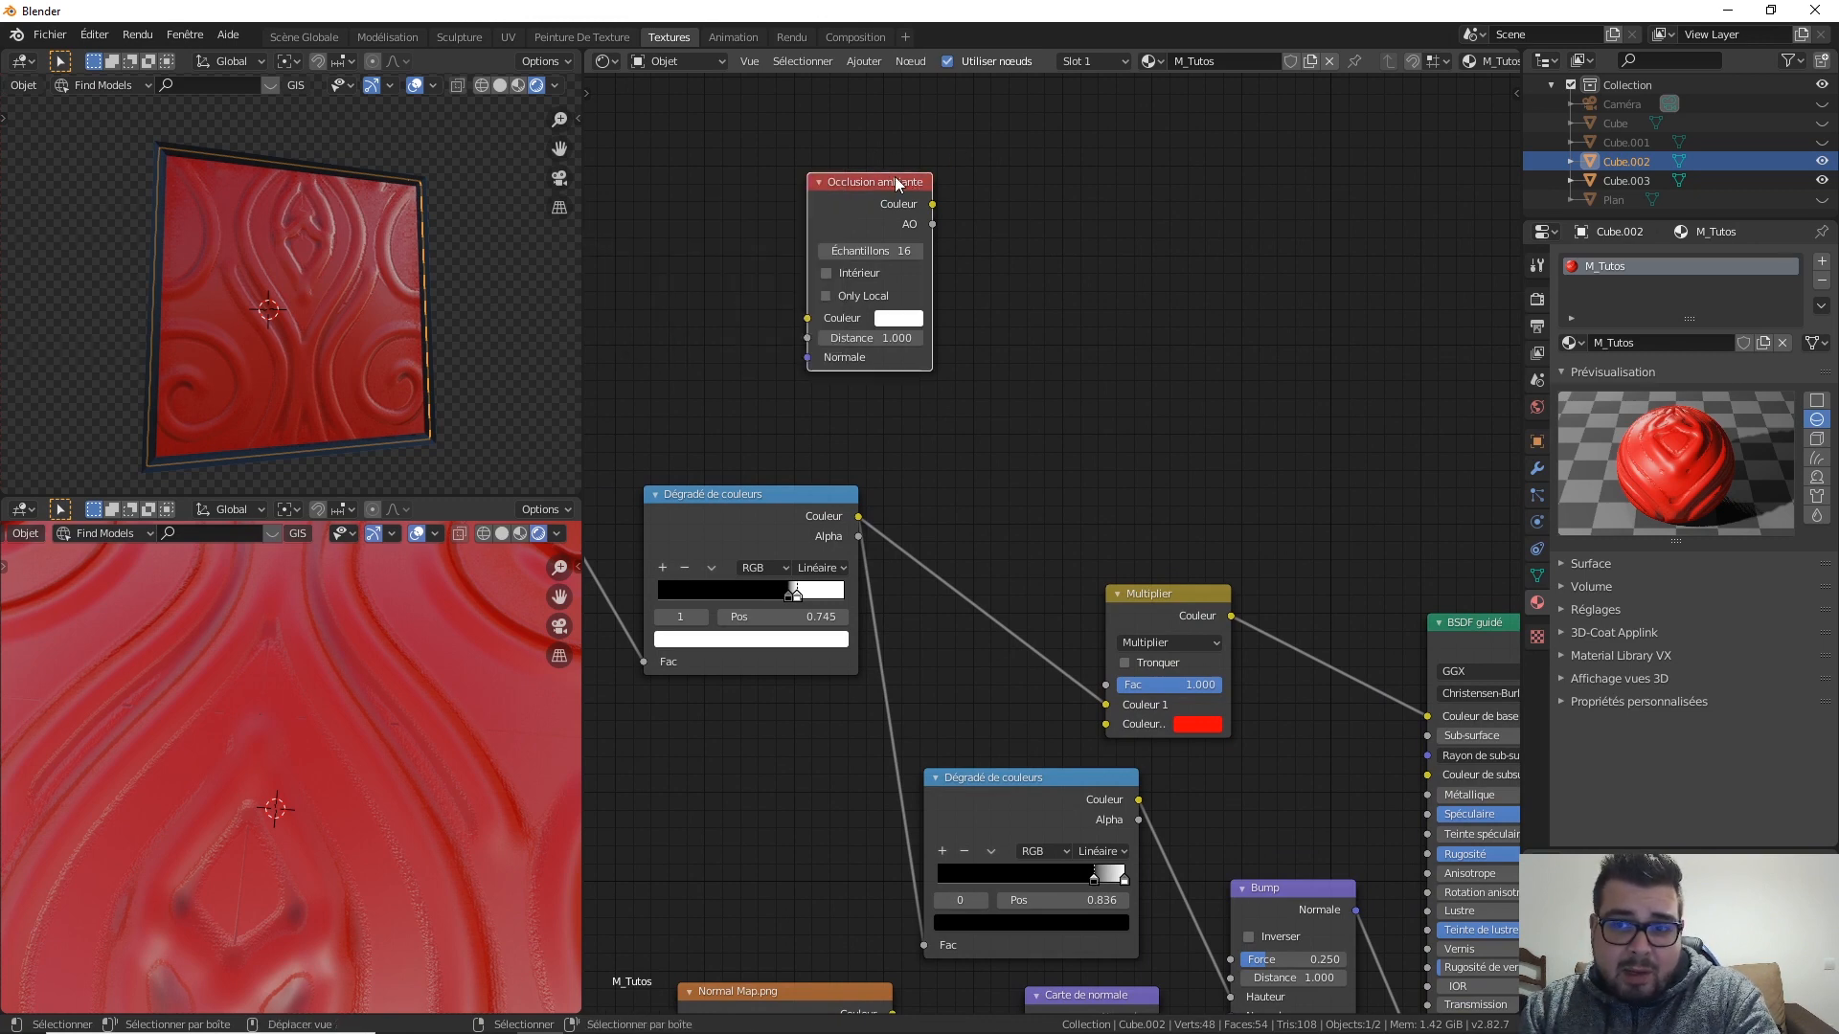
Step: Insert a Mélanger RGB node between Multiplier and the BSDF's base color, and link Occlusion ambiante's Couleur to its Couleur 2
middle_click_drag(977, 208, 903, 216)
key("shift+a")
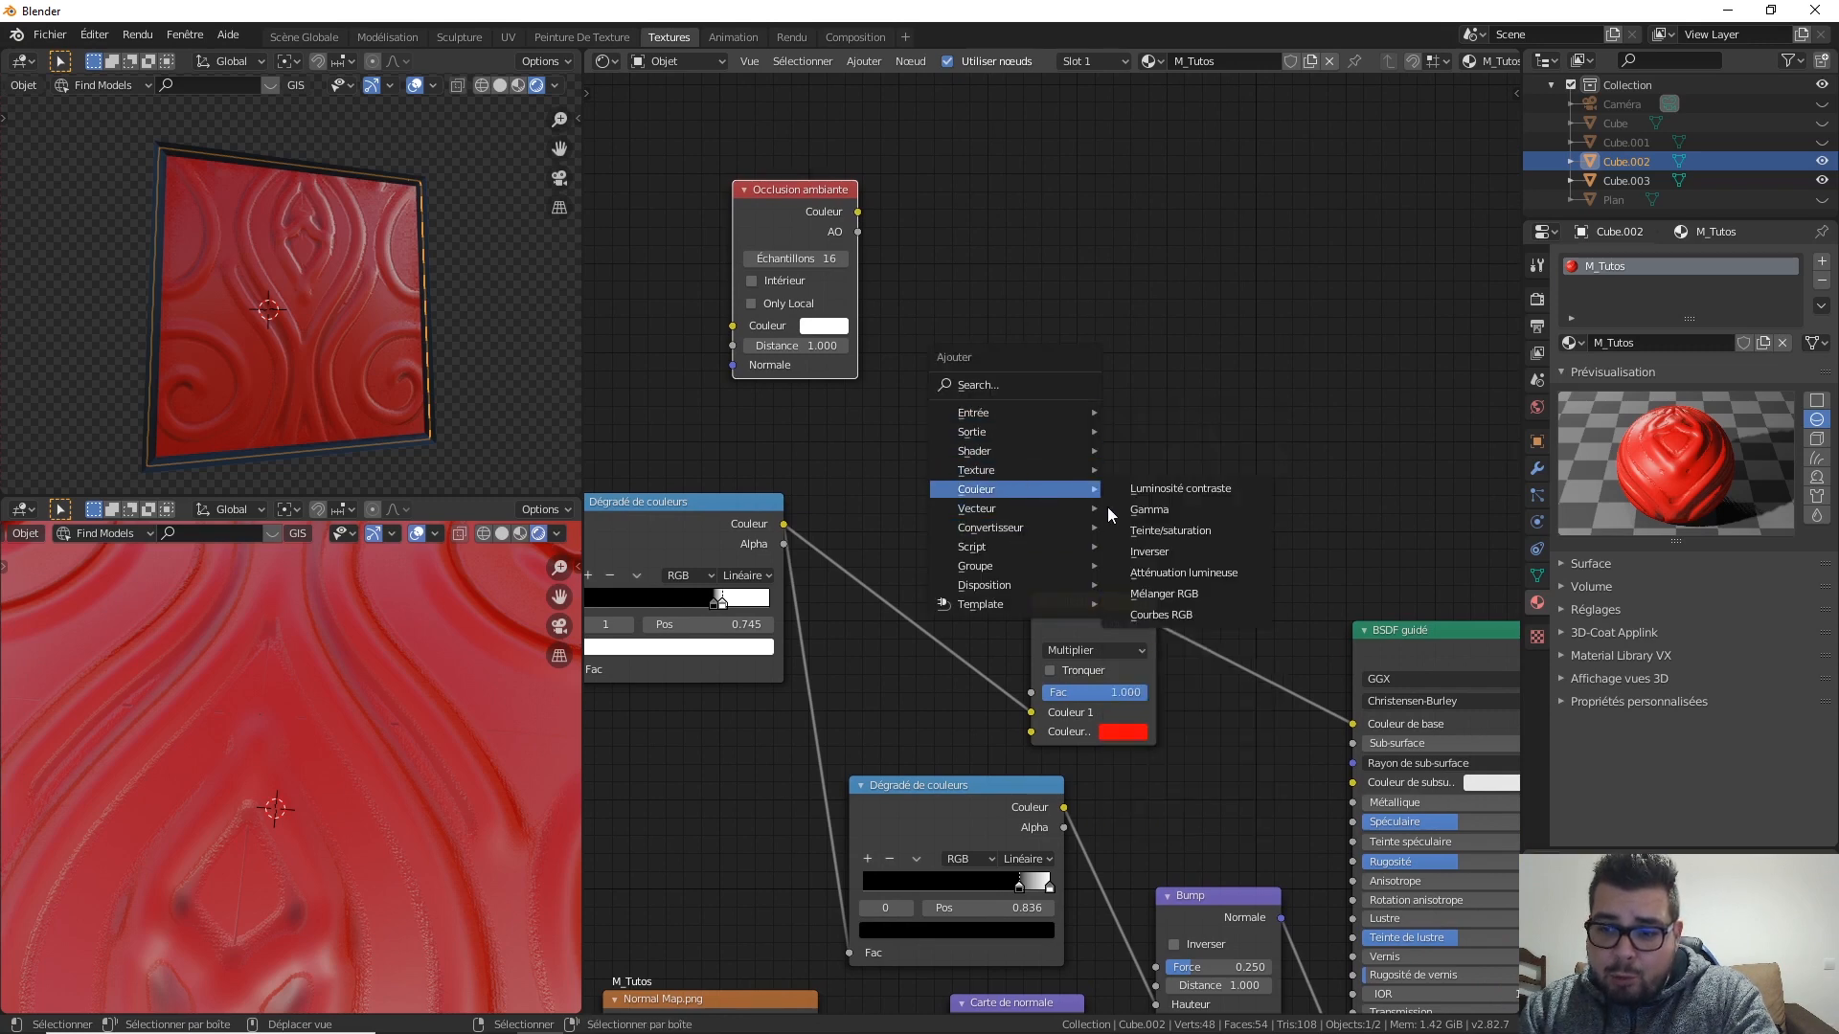
left_click(1202, 600)
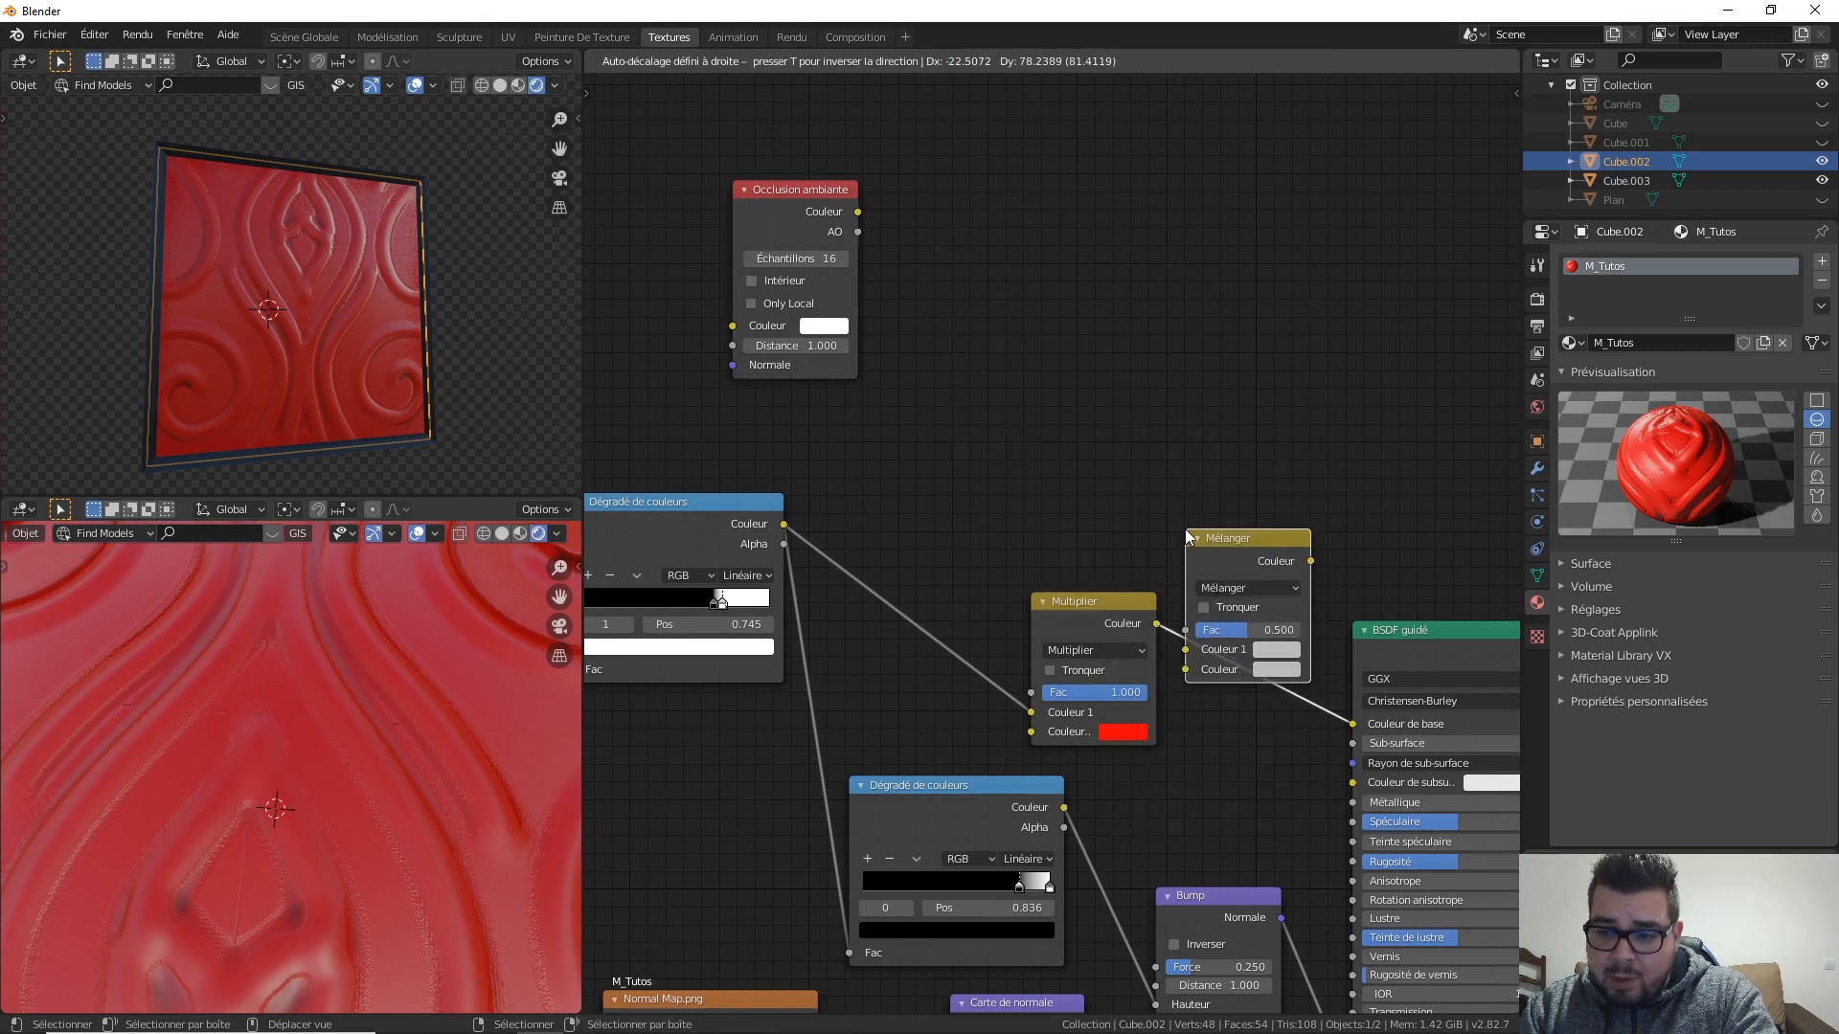
left_click(1226, 528)
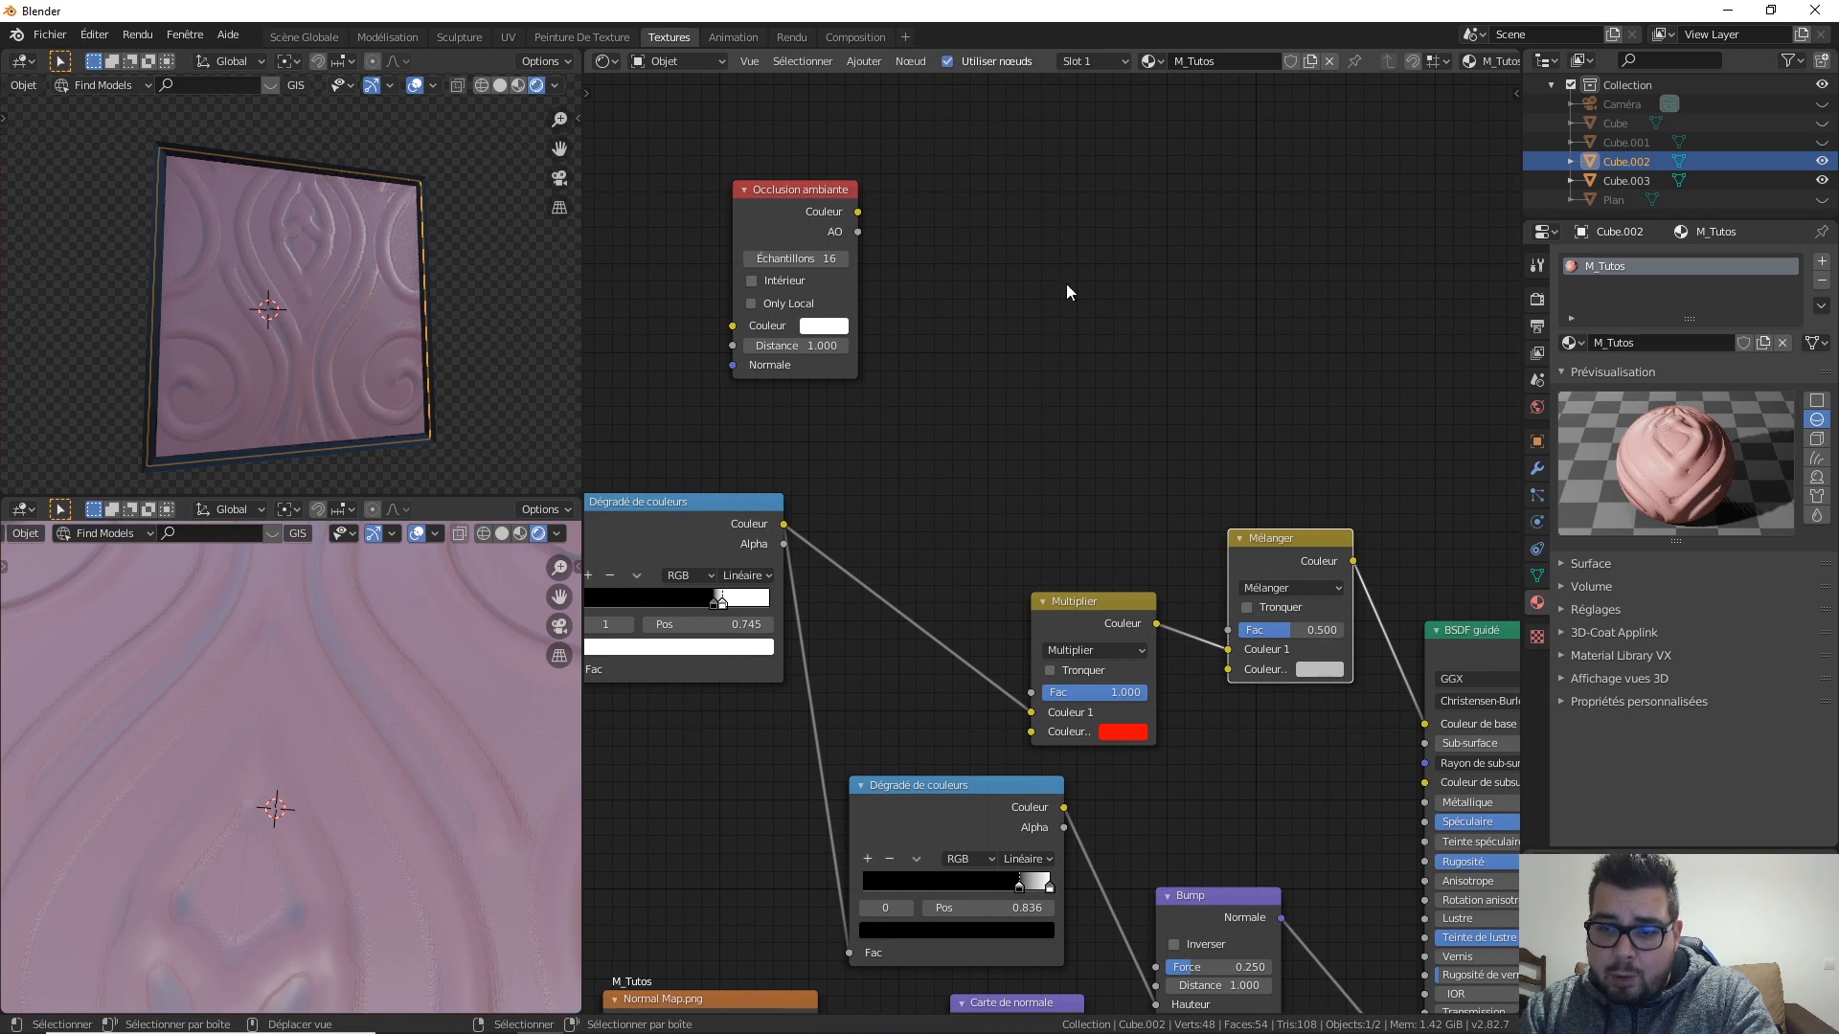
left_click_drag(858, 212, 1230, 670)
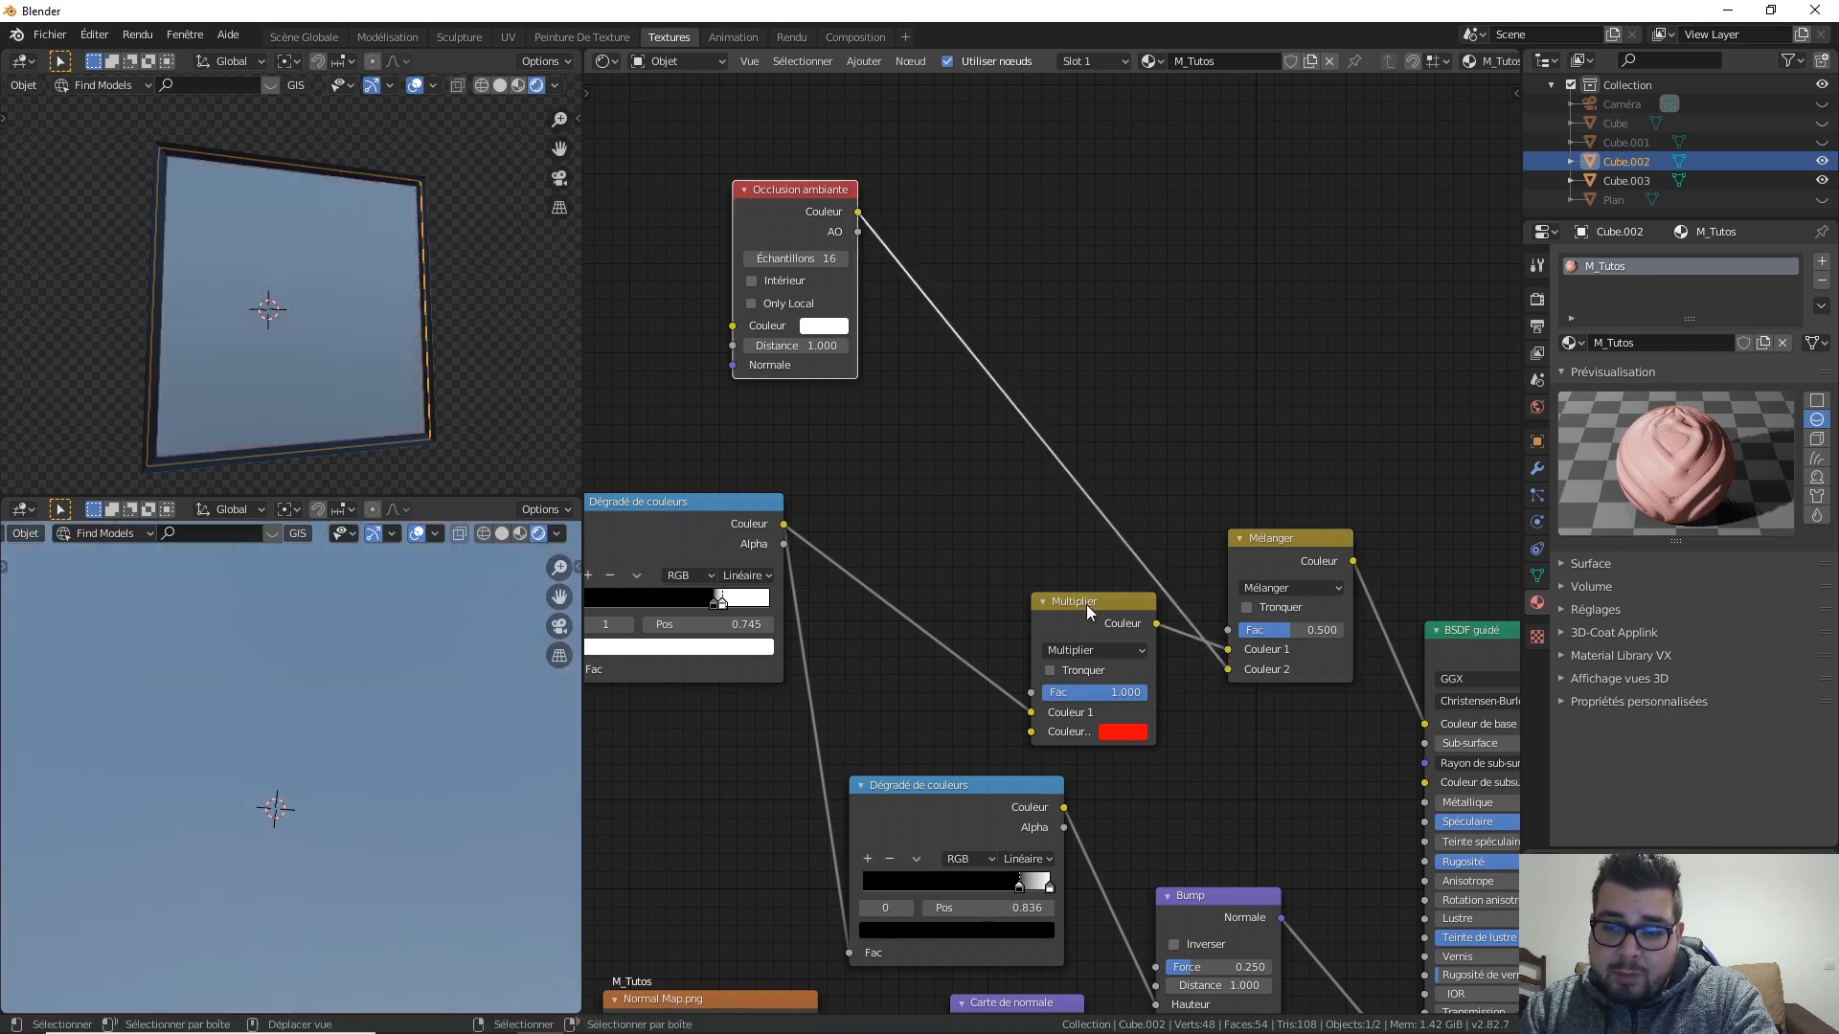
Step: Rearrange the nodes so that Multiplier sits above Occlusion ambiante, both just before the Mélanger node
left_click_drag(1086, 605, 1021, 304)
left_click_drag(850, 198, 1101, 539)
middle_click_drag(1141, 524, 1004, 571)
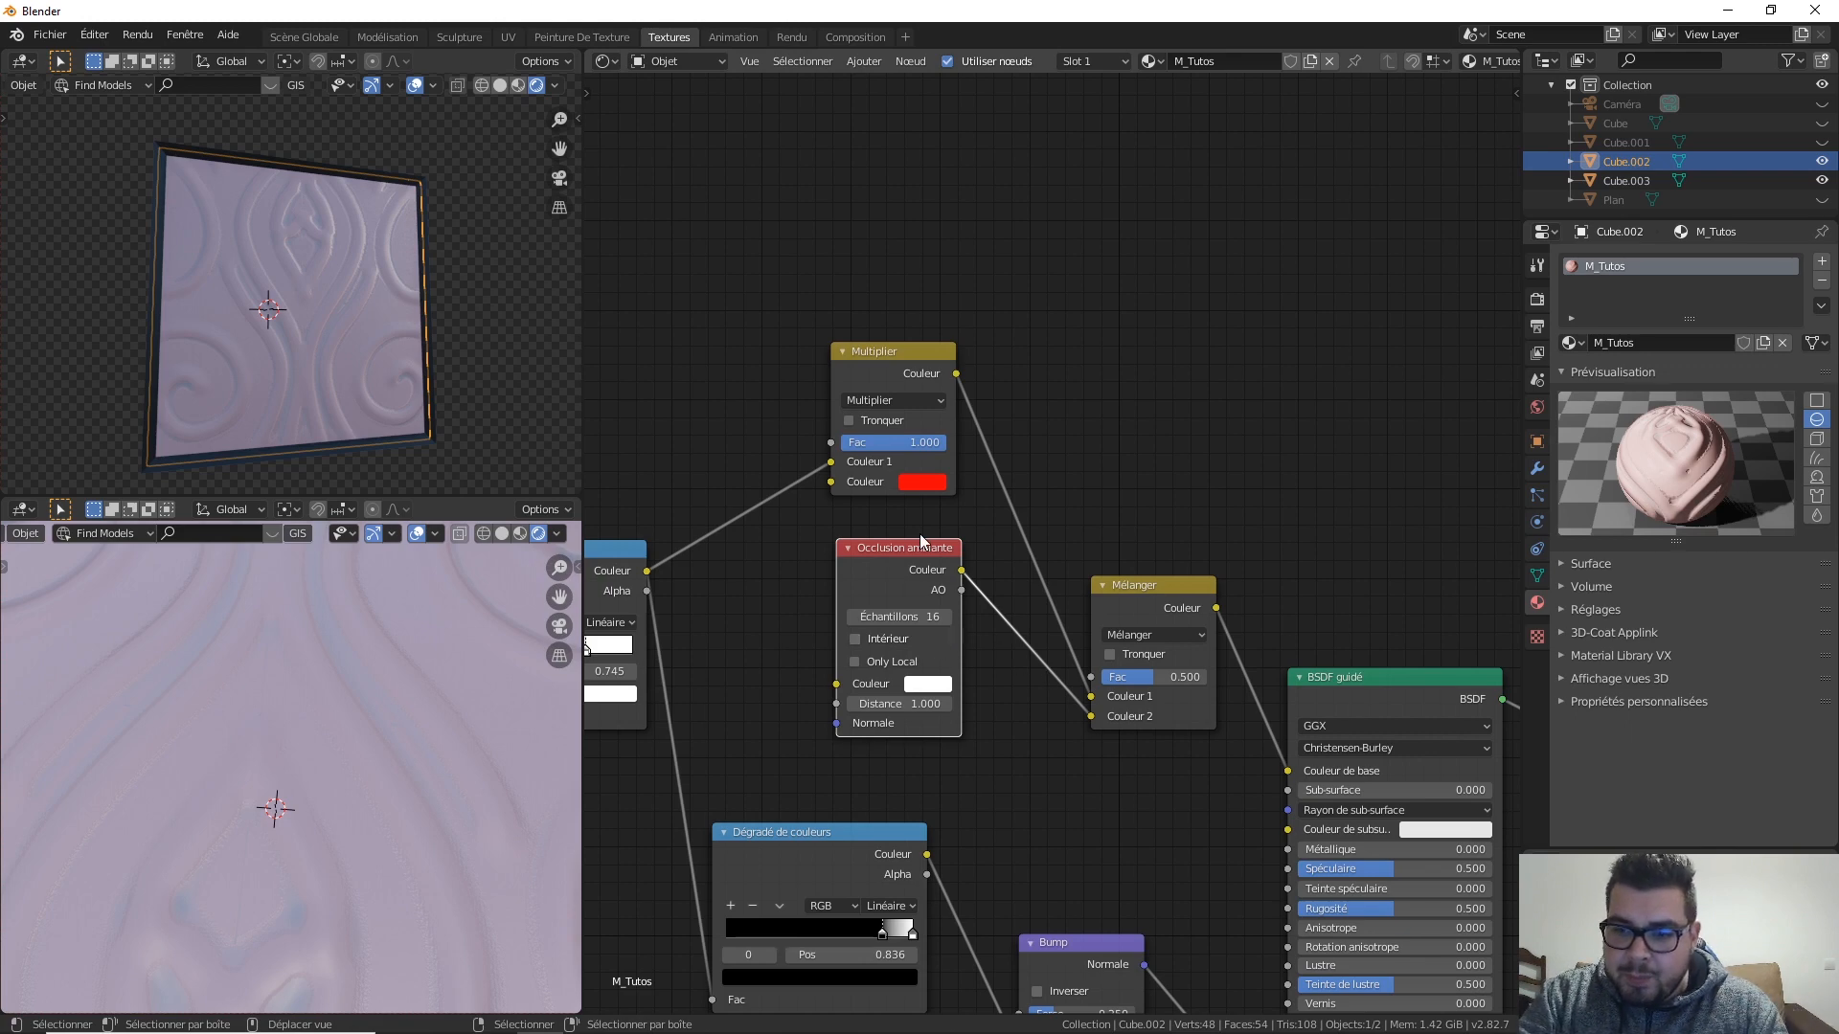
Step: Make room beside Occlusion ambiante and insert a Dégradé de couleurs node on its link to Mélanger
left_click_drag(925, 557, 823, 575)
key("shift+a")
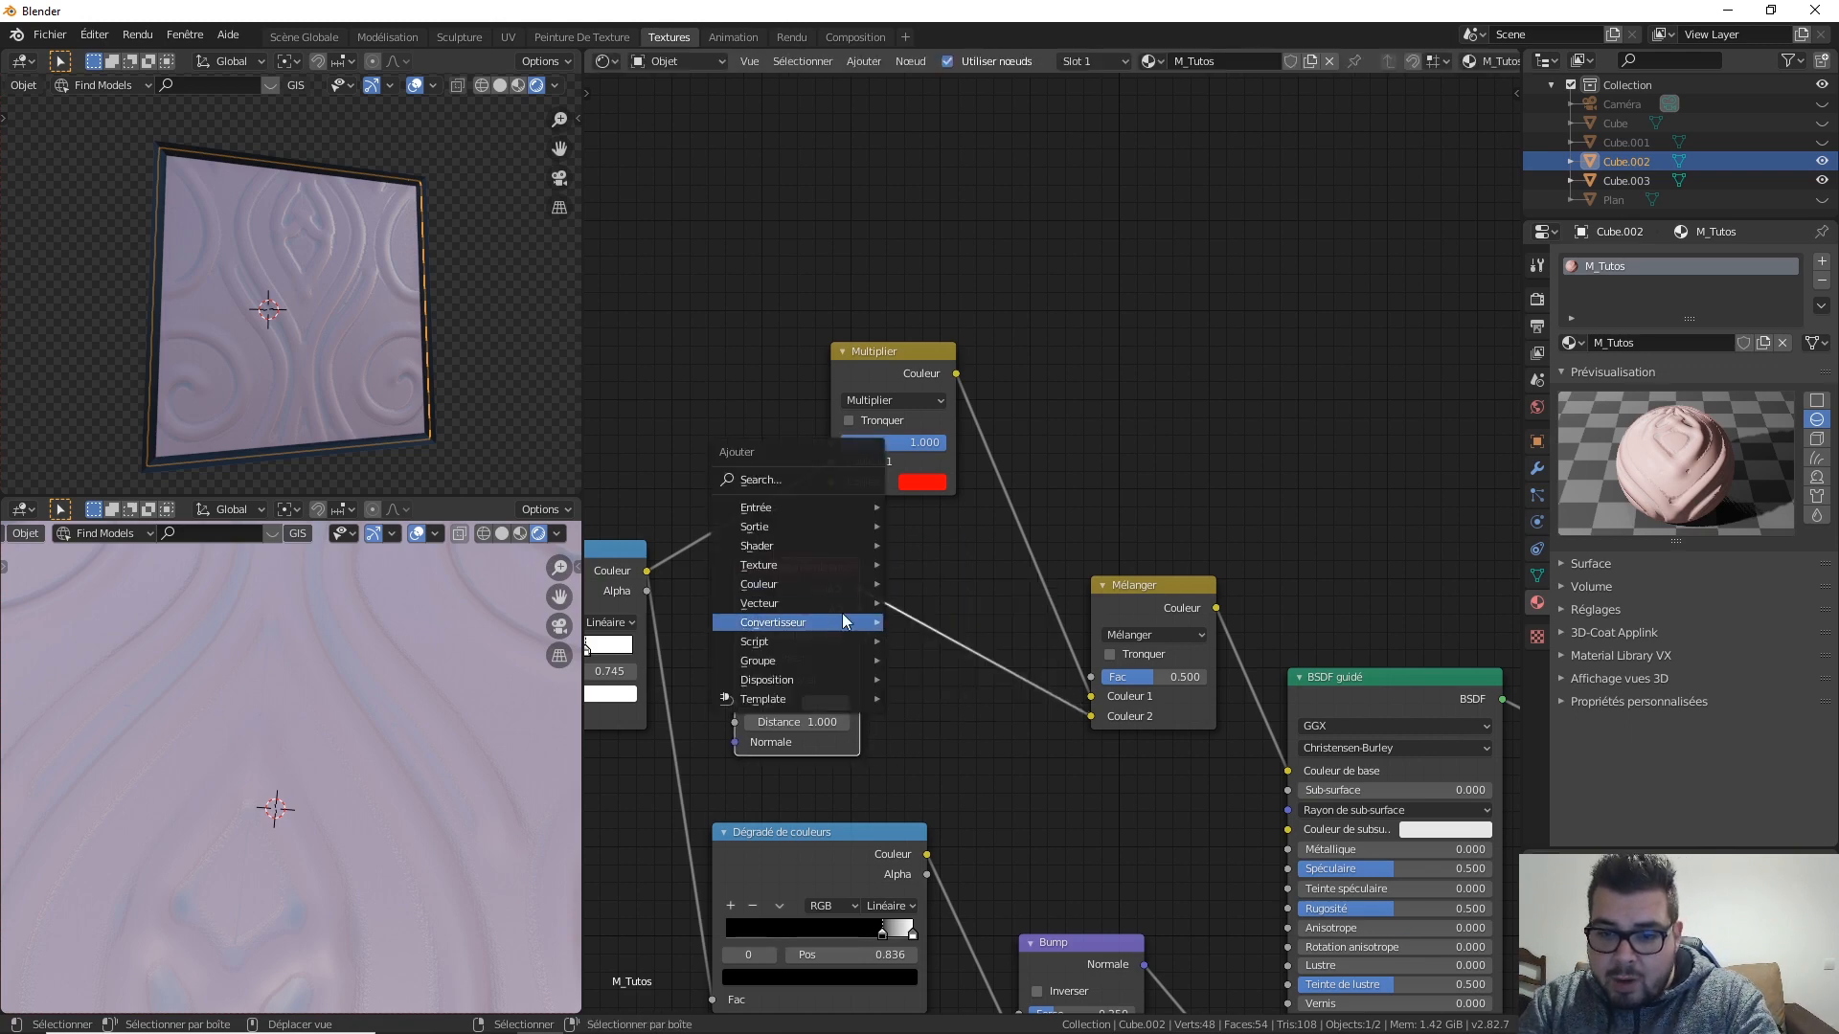
mouse_move(866, 623)
left_click(967, 651)
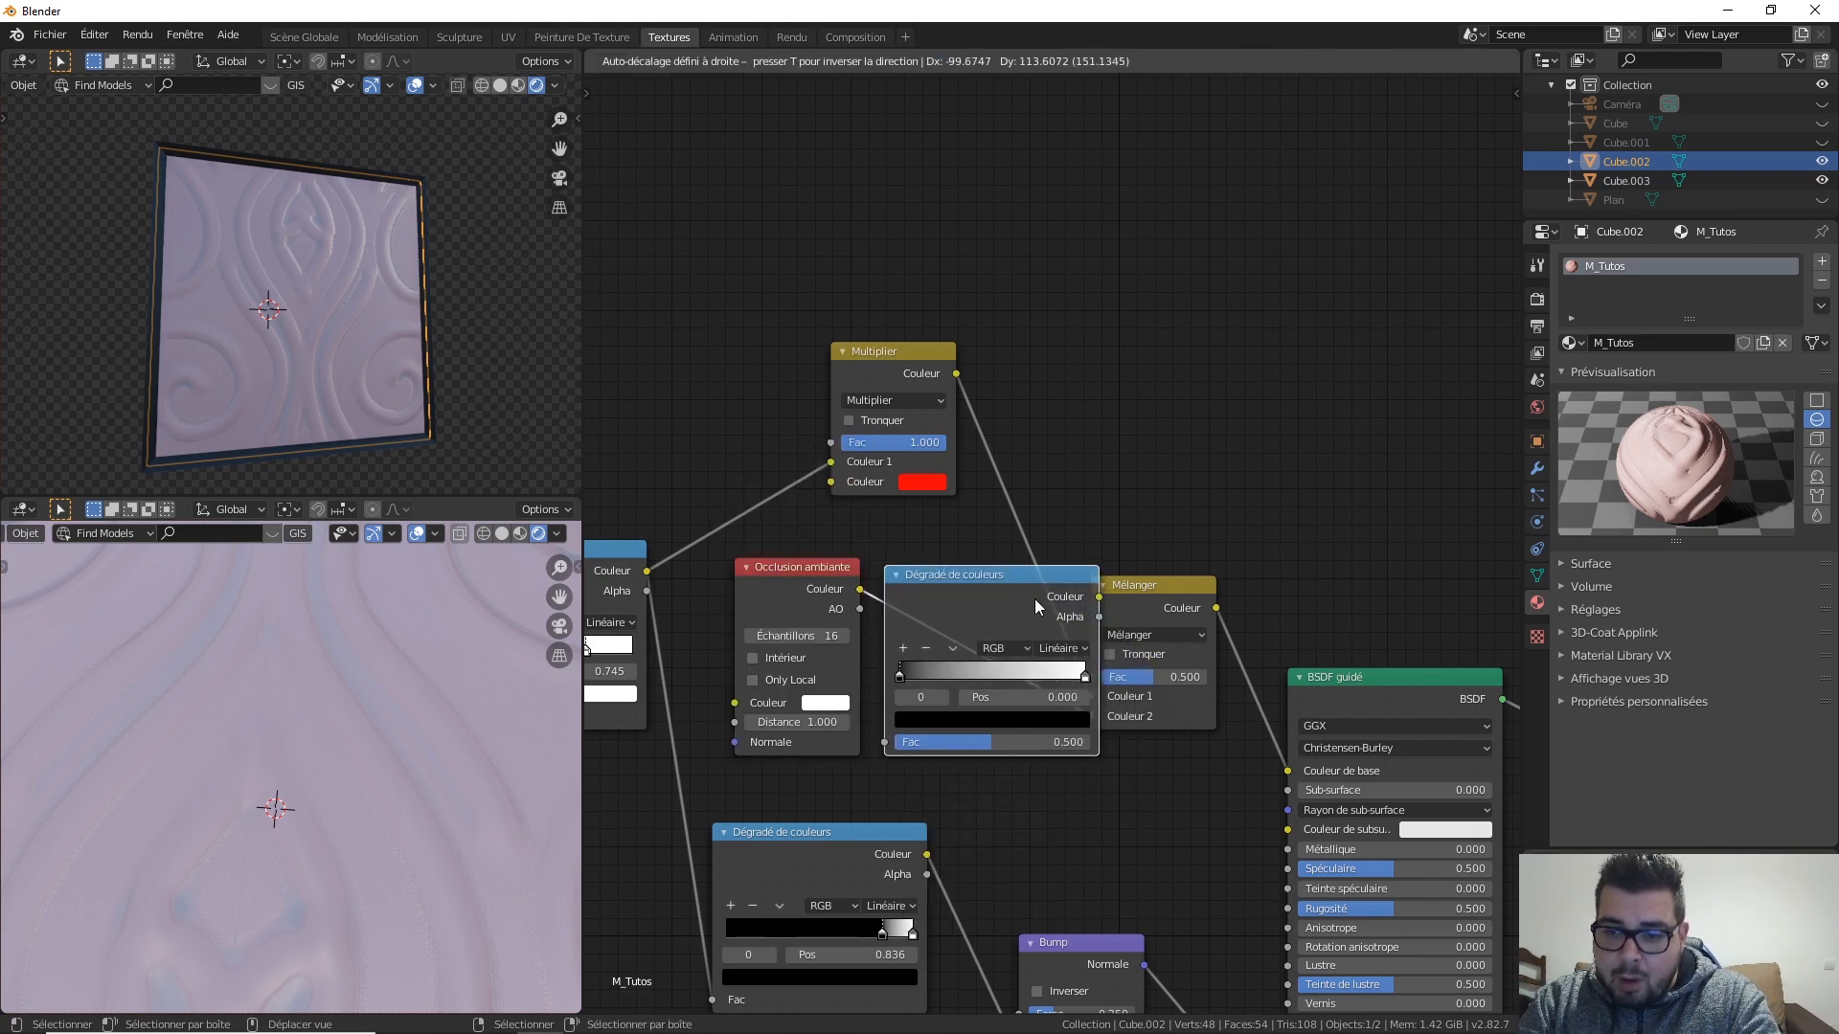
left_click(927, 571)
left_click_drag(1097, 581, 1065, 601)
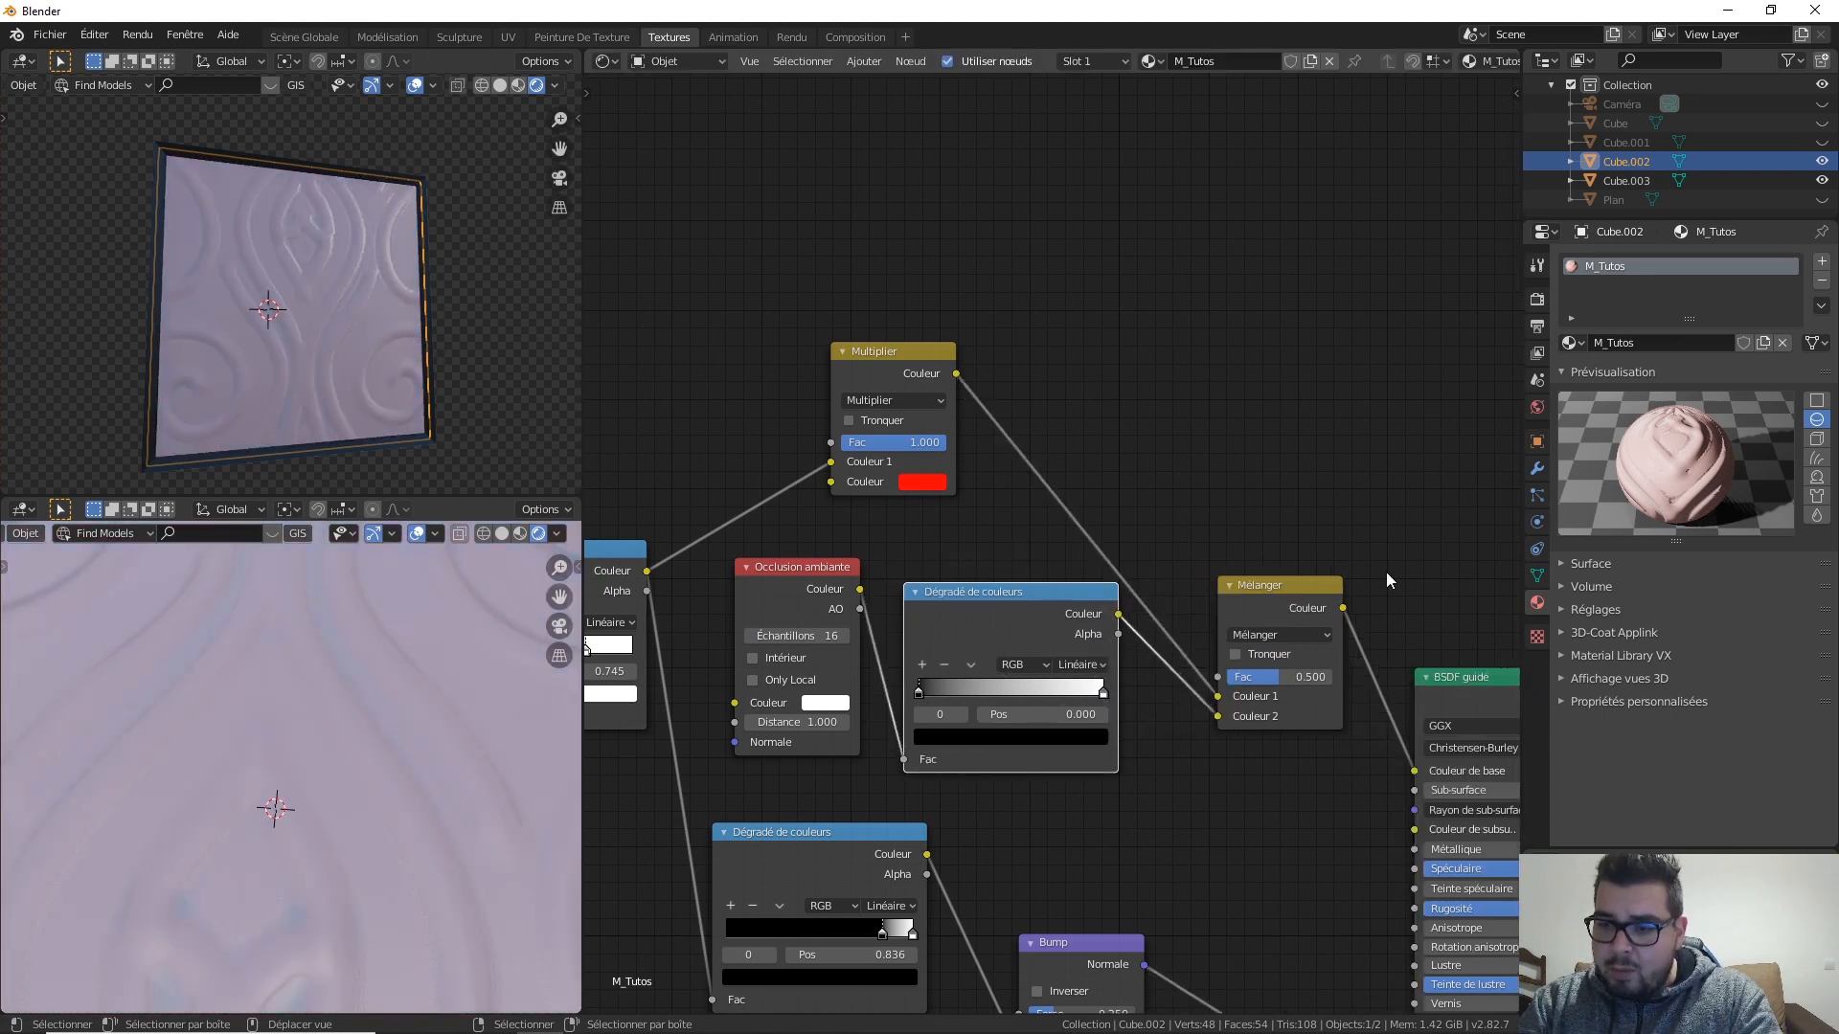
Step: Set the Mélanger node before the BSDF's base color to Multiplier and try out the stops of the occlusion color ramp
left_click(1308, 635)
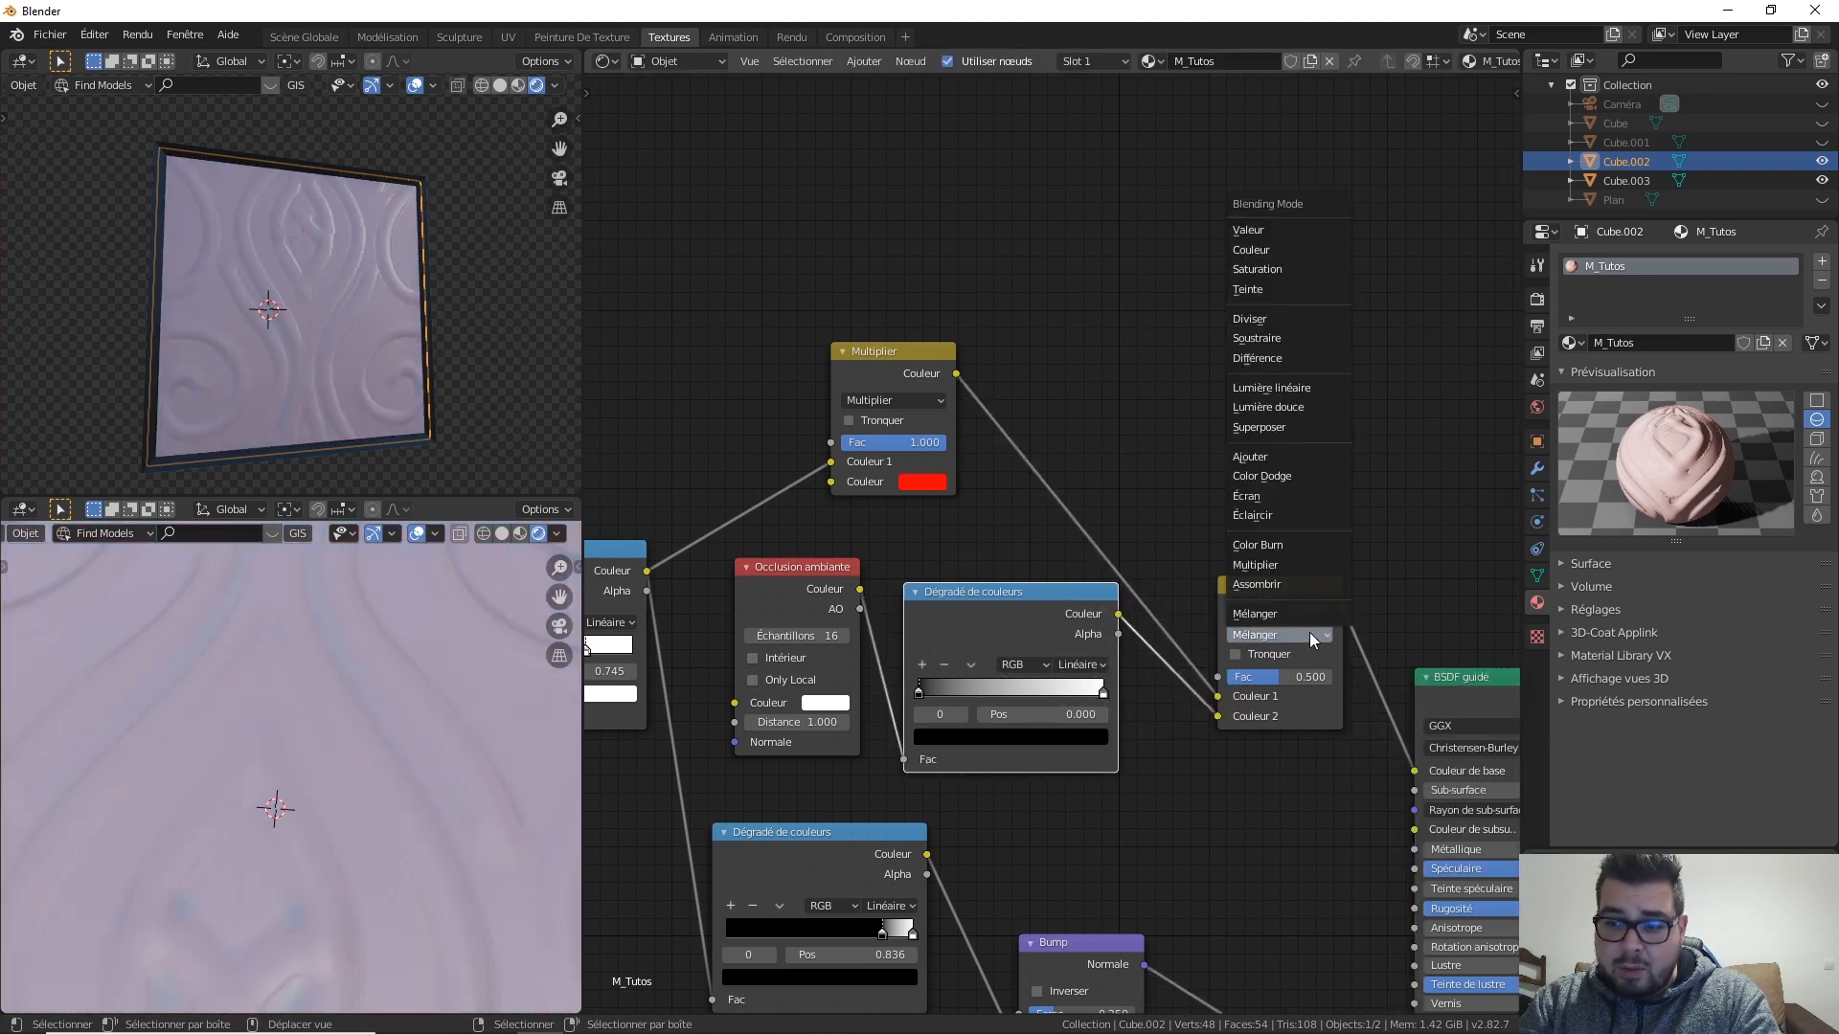
left_click(1285, 569)
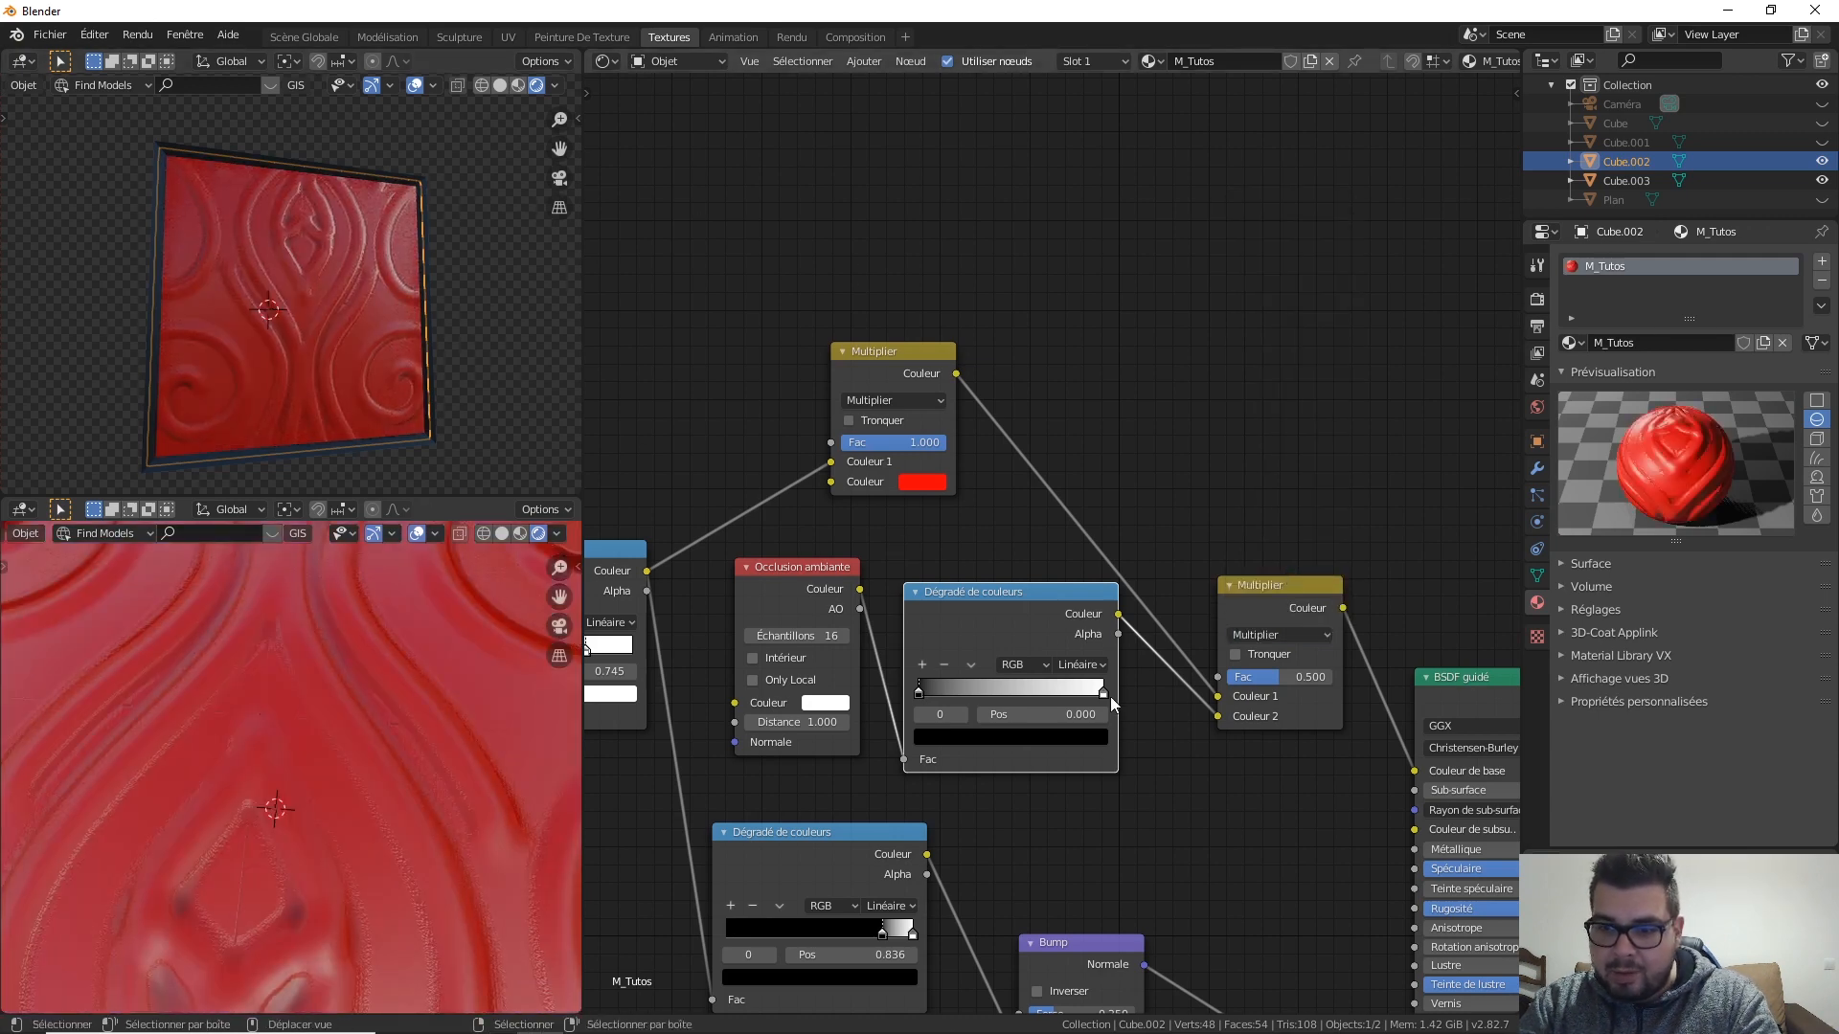
mouse_move(917, 693)
left_mouse_down()
mouse_move(1066, 683)
mouse_move(835, 693)
mouse_move(852, 692)
left_mouse_up()
mouse_move(1104, 692)
left_mouse_down()
mouse_move(940, 699)
mouse_move(1107, 692)
left_mouse_up()
left_click_drag(931, 692, 876, 697)
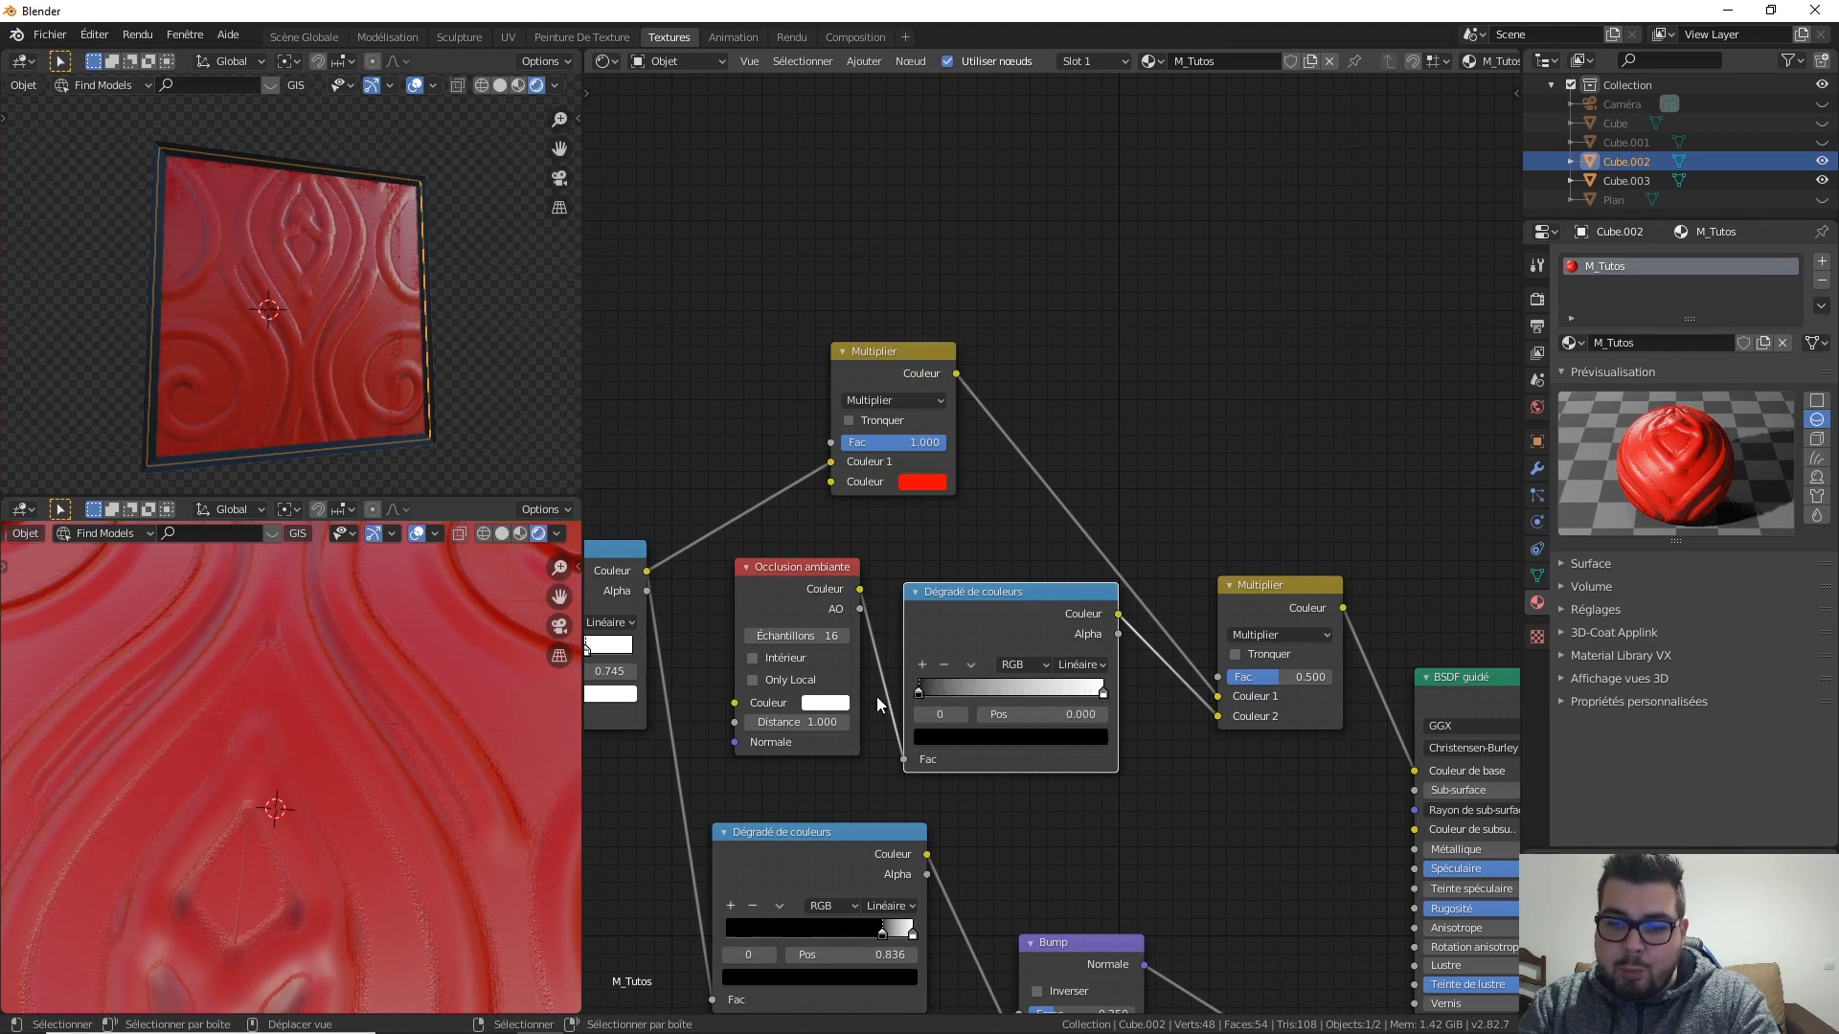
Step: Link Carte de normale's Normale output to Occlusion ambiante's Normale input and nudge the occlusion color ramp node slightly
middle_click_drag(959, 549, 1197, 442)
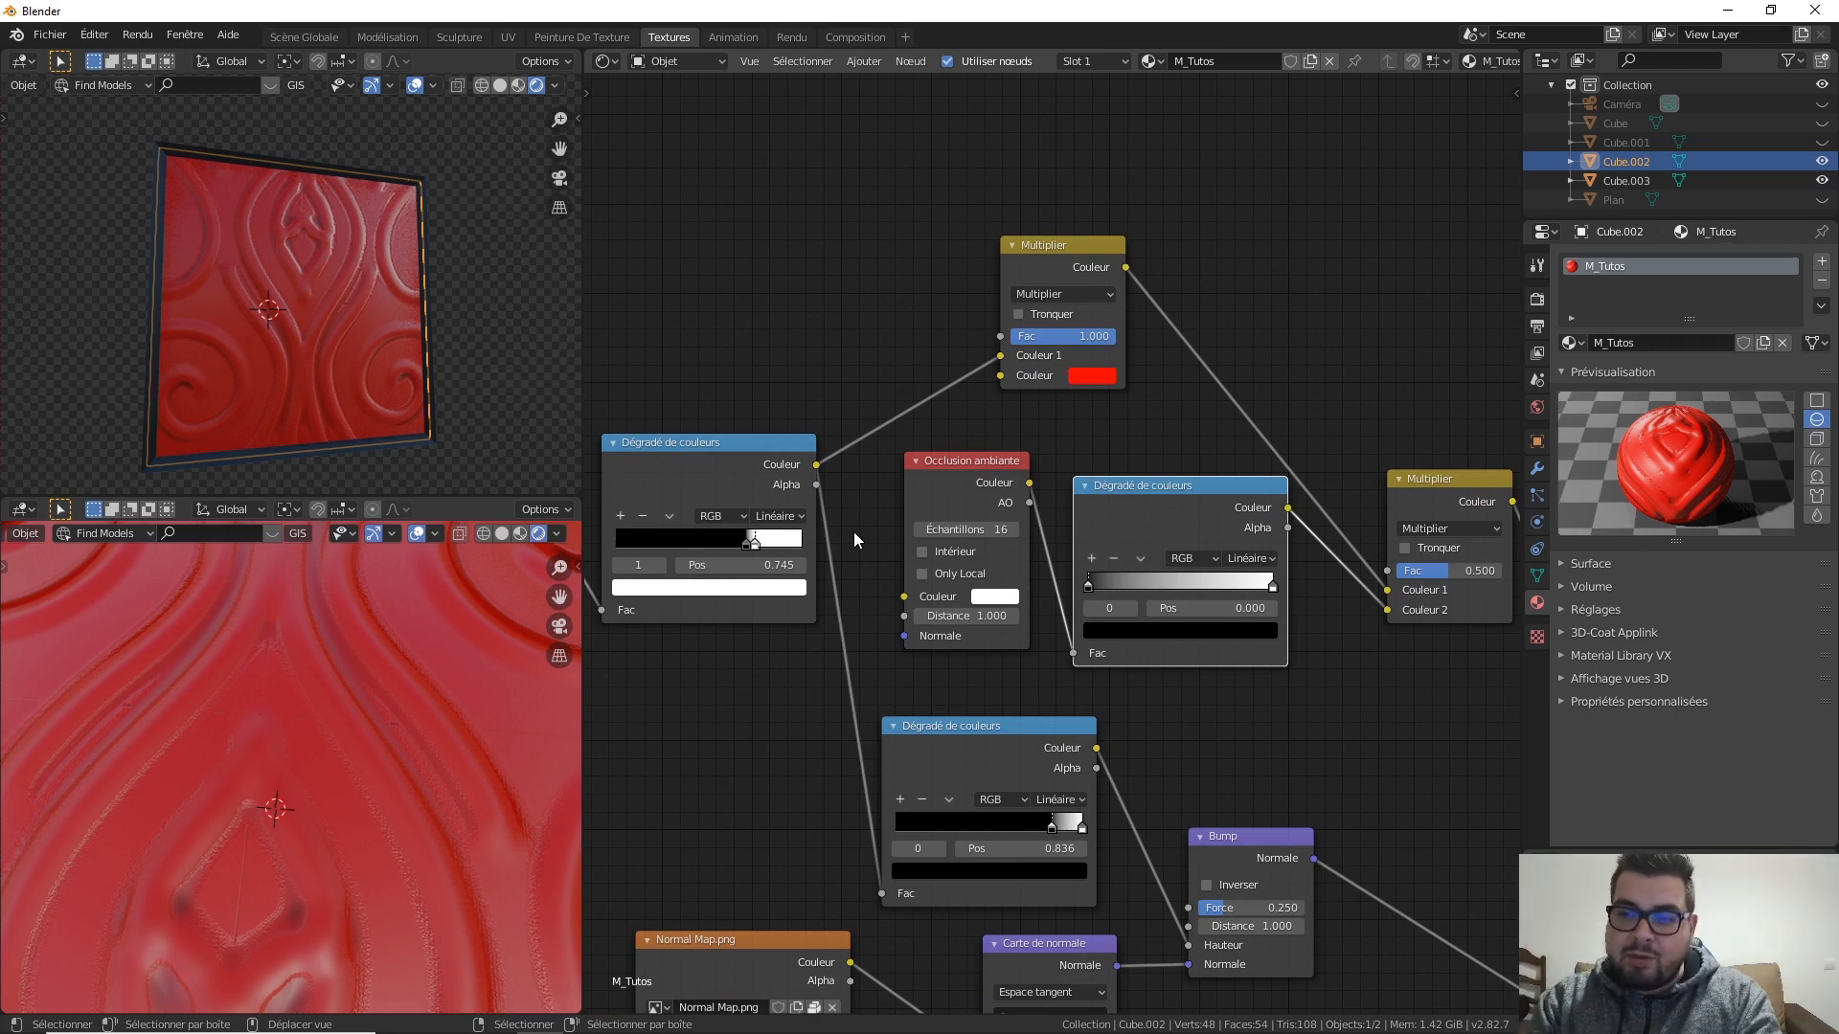
scroll(1044, 583, "up", 3)
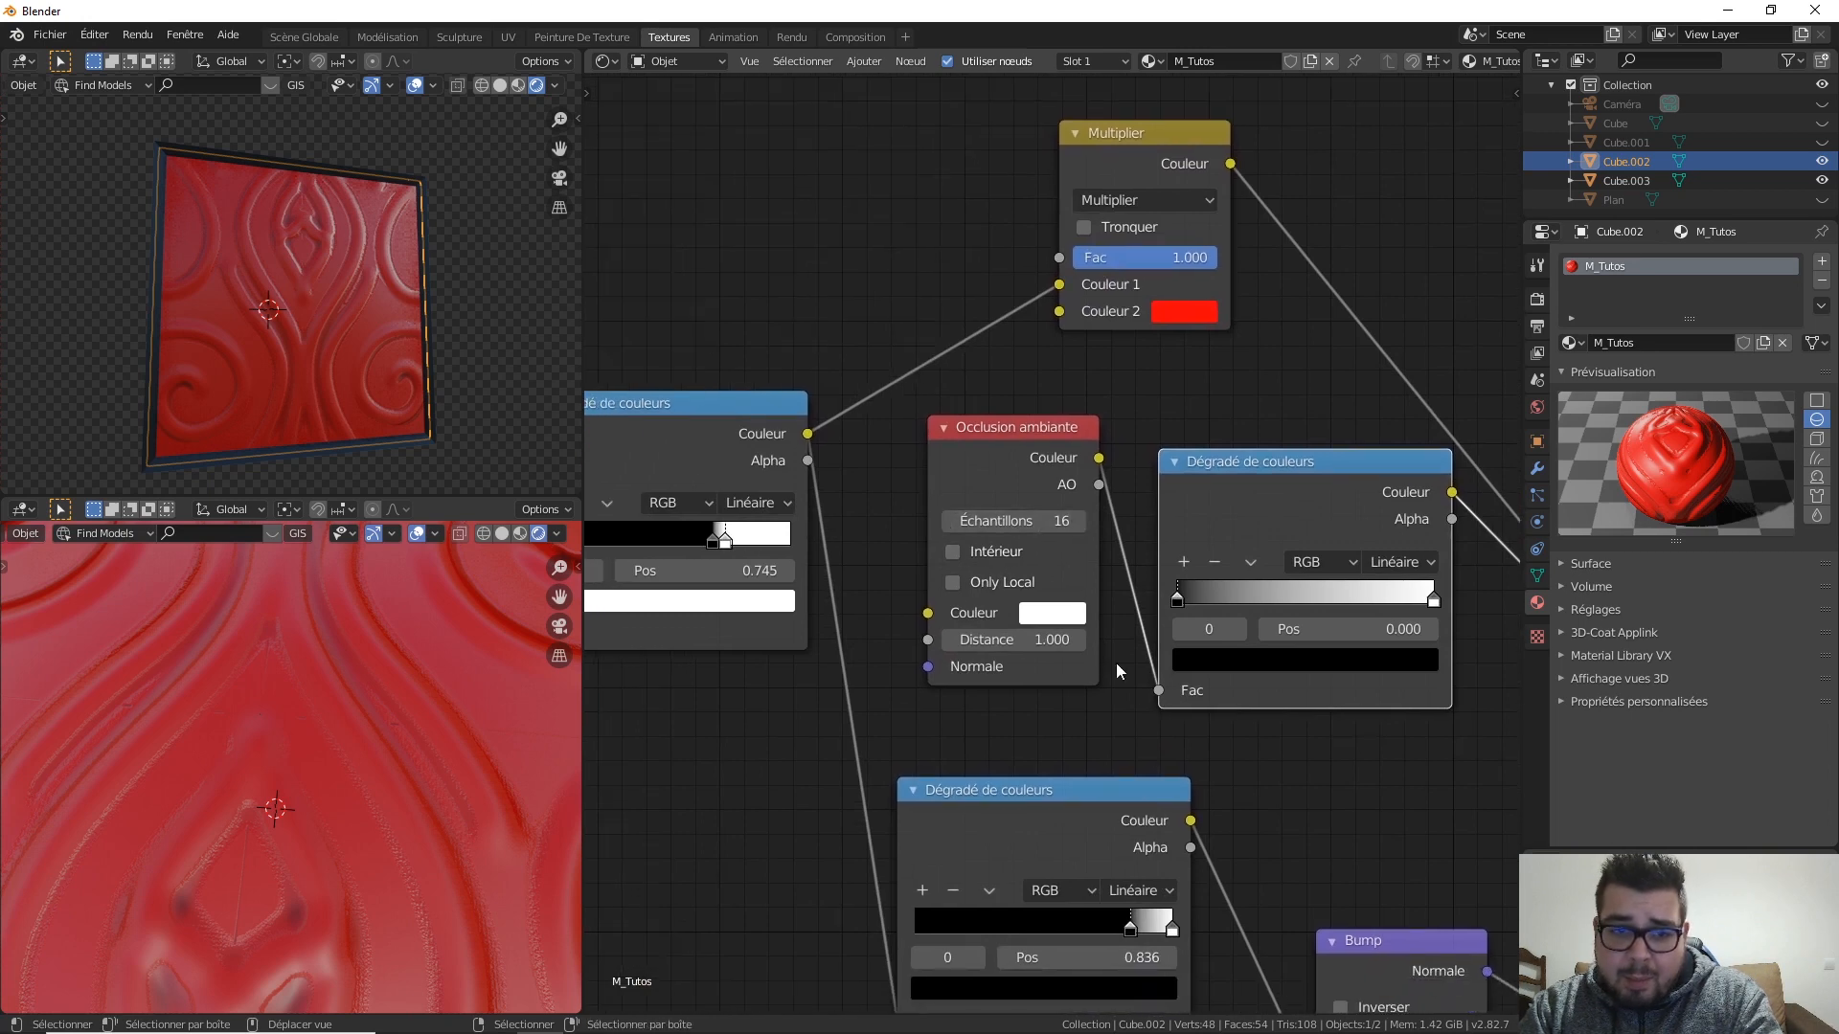
scroll(1125, 670, "down", 3)
middle_click_drag(1138, 684, 1135, 596)
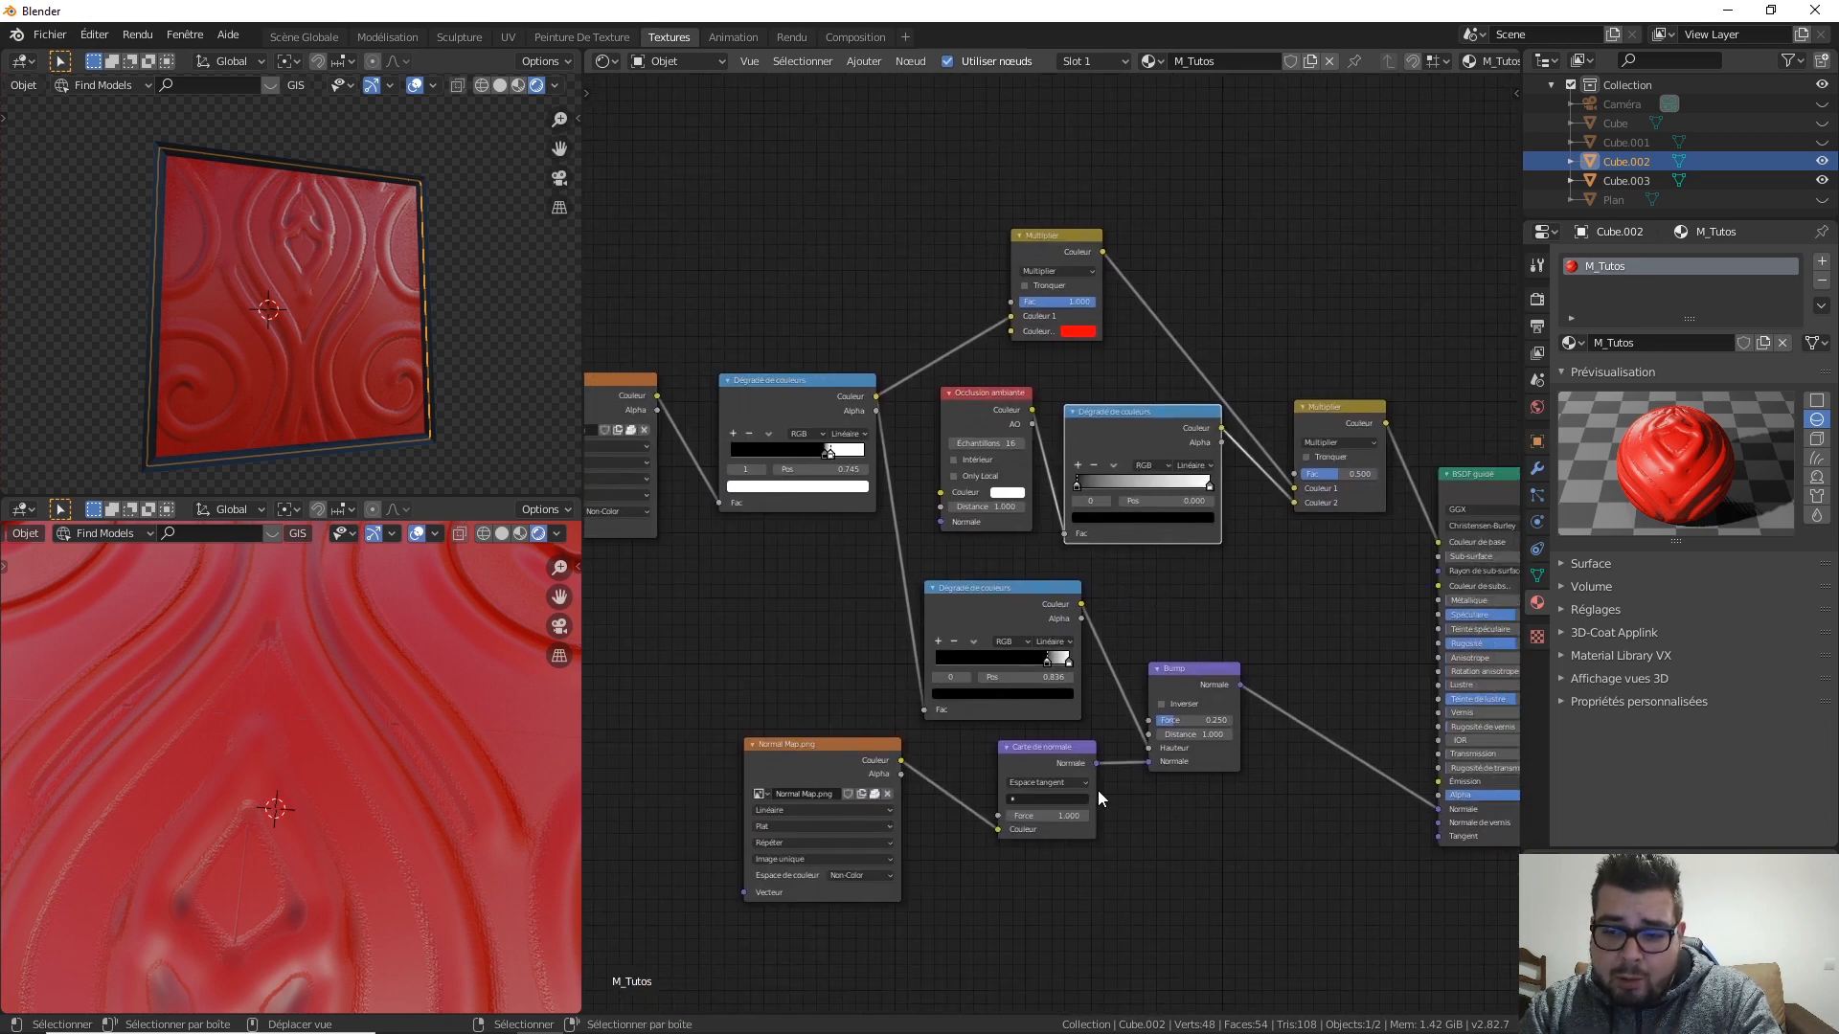
left_click_drag(1096, 764, 939, 526)
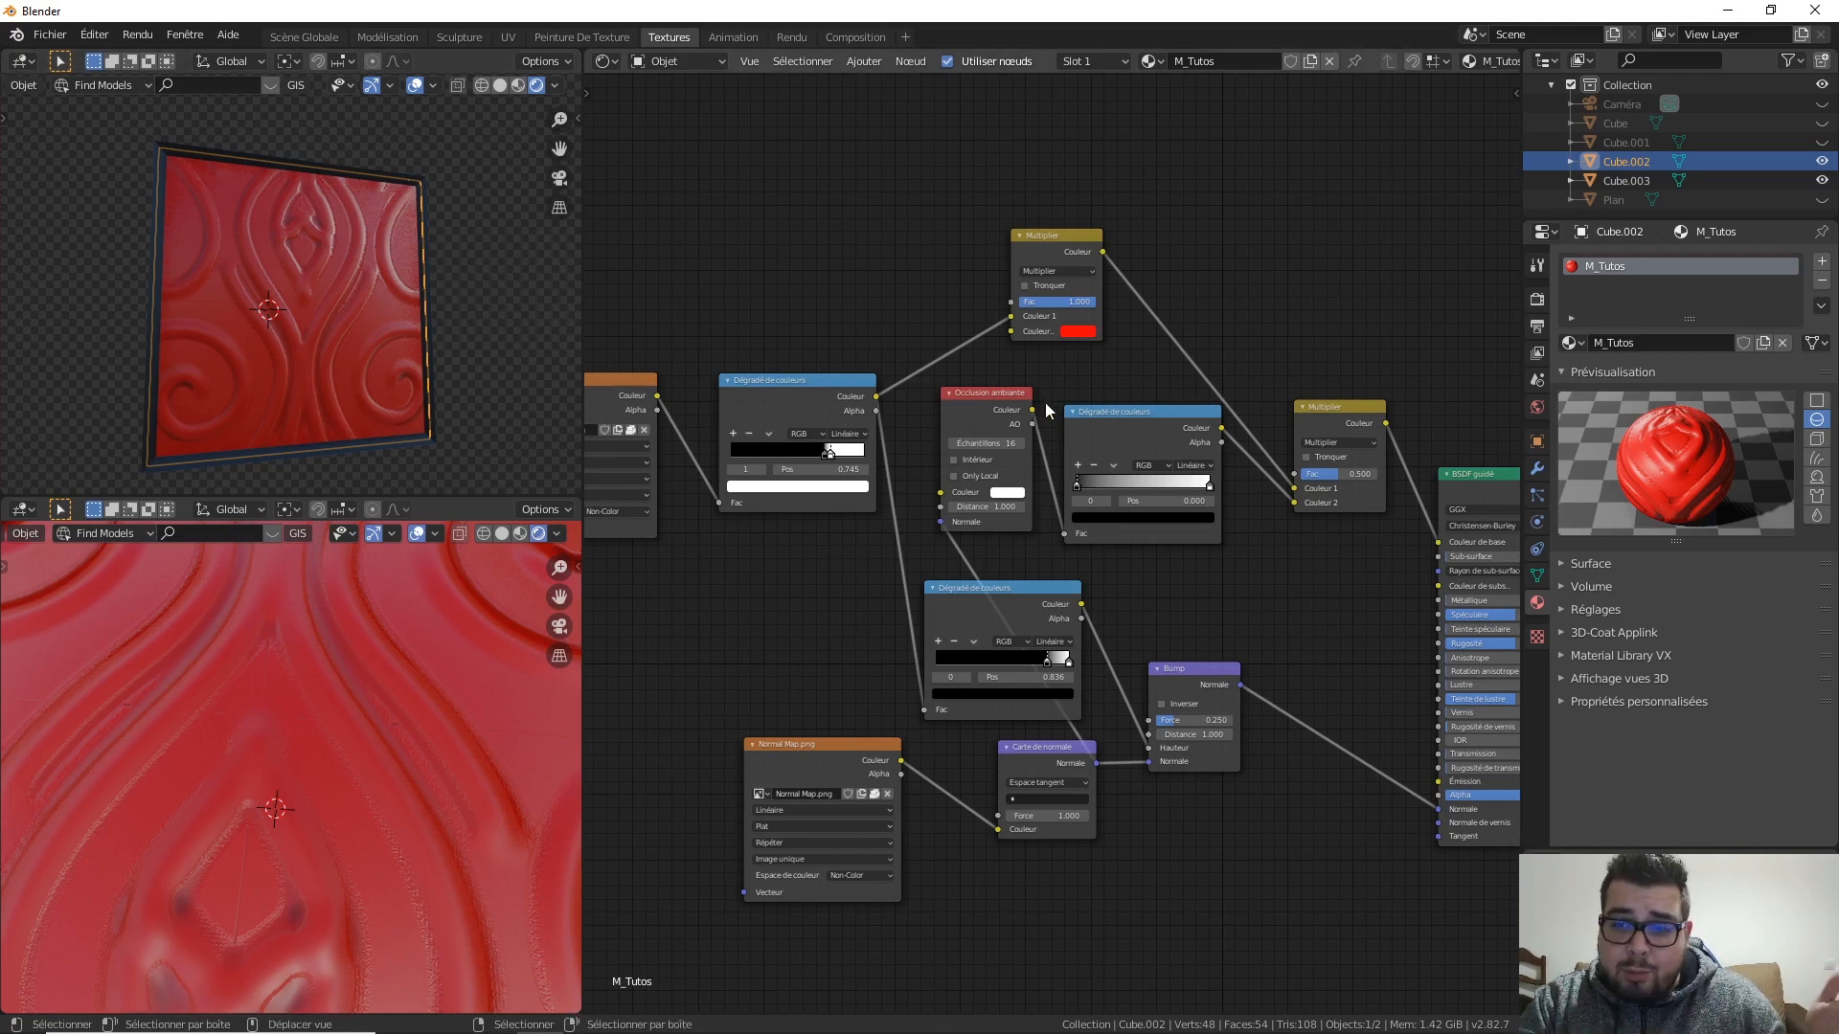
mouse_move(1078, 487)
left_mouse_down()
mouse_move(1102, 484)
mouse_move(1085, 485)
left_mouse_up()
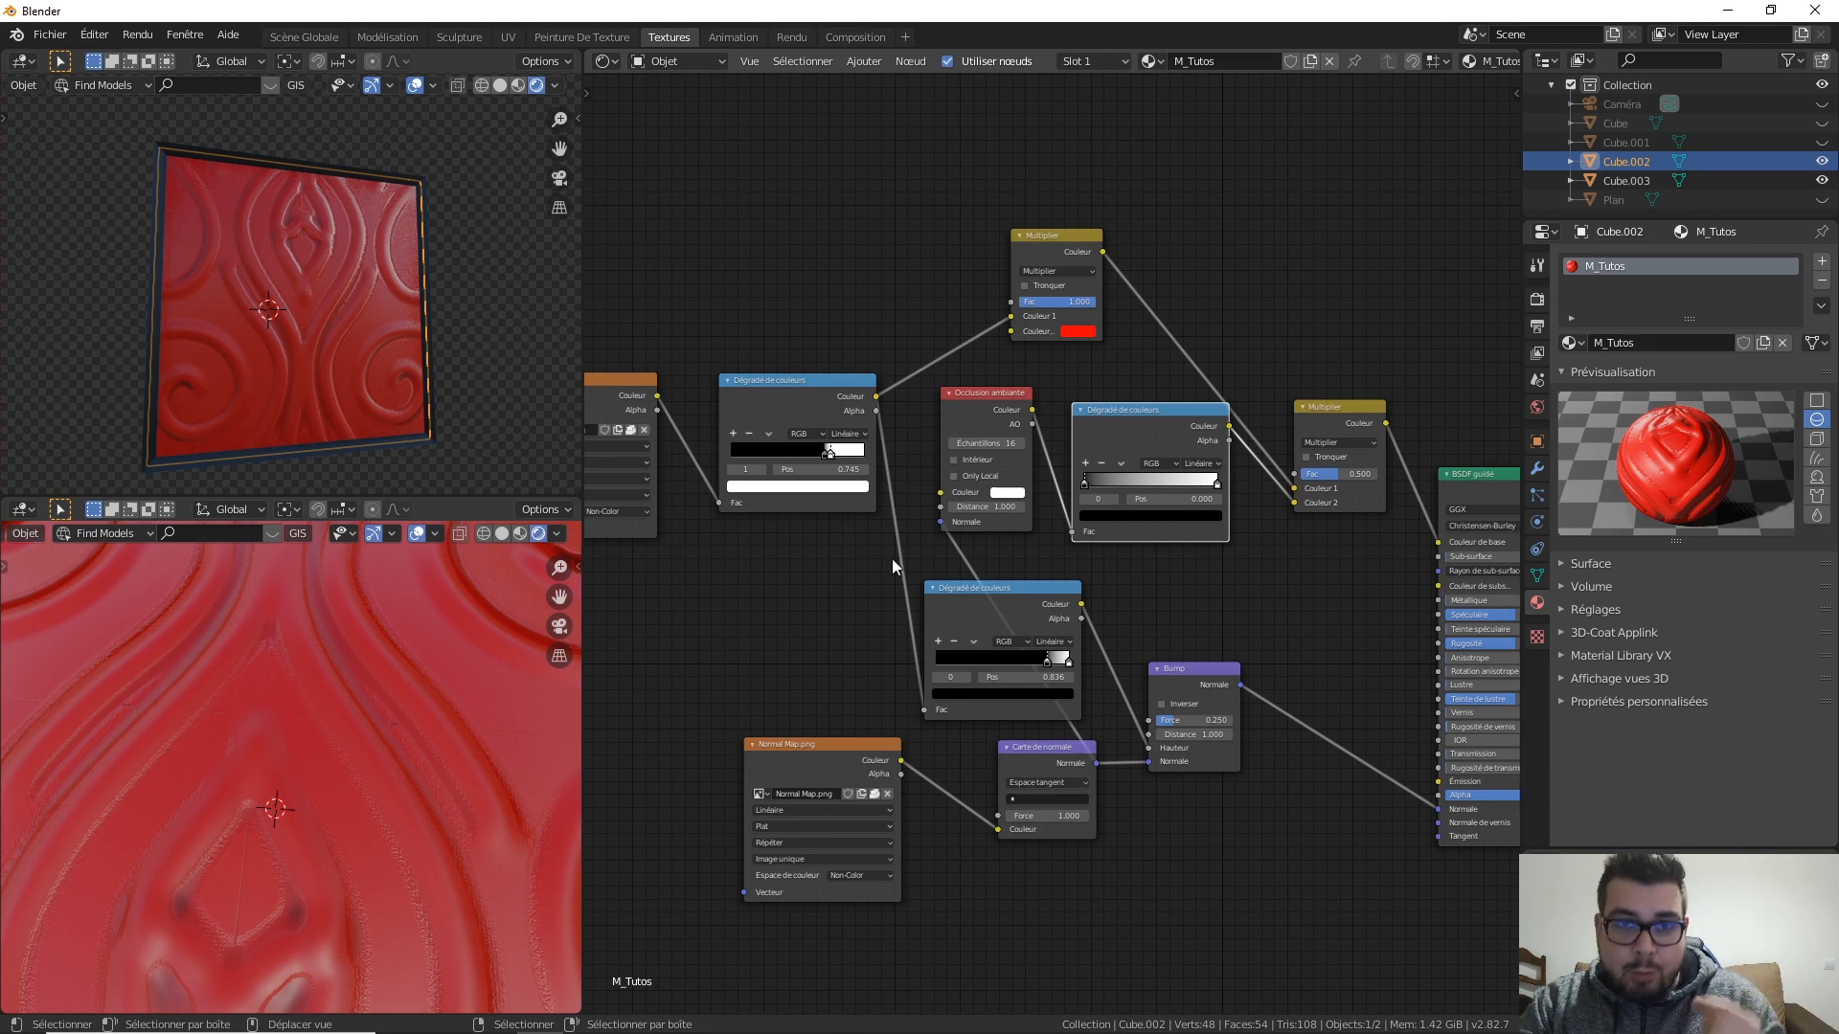
Step: Set the Occlusion ambiante node's Échantillons to 32
scroll(997, 503, "up", 1)
left_click(990, 429)
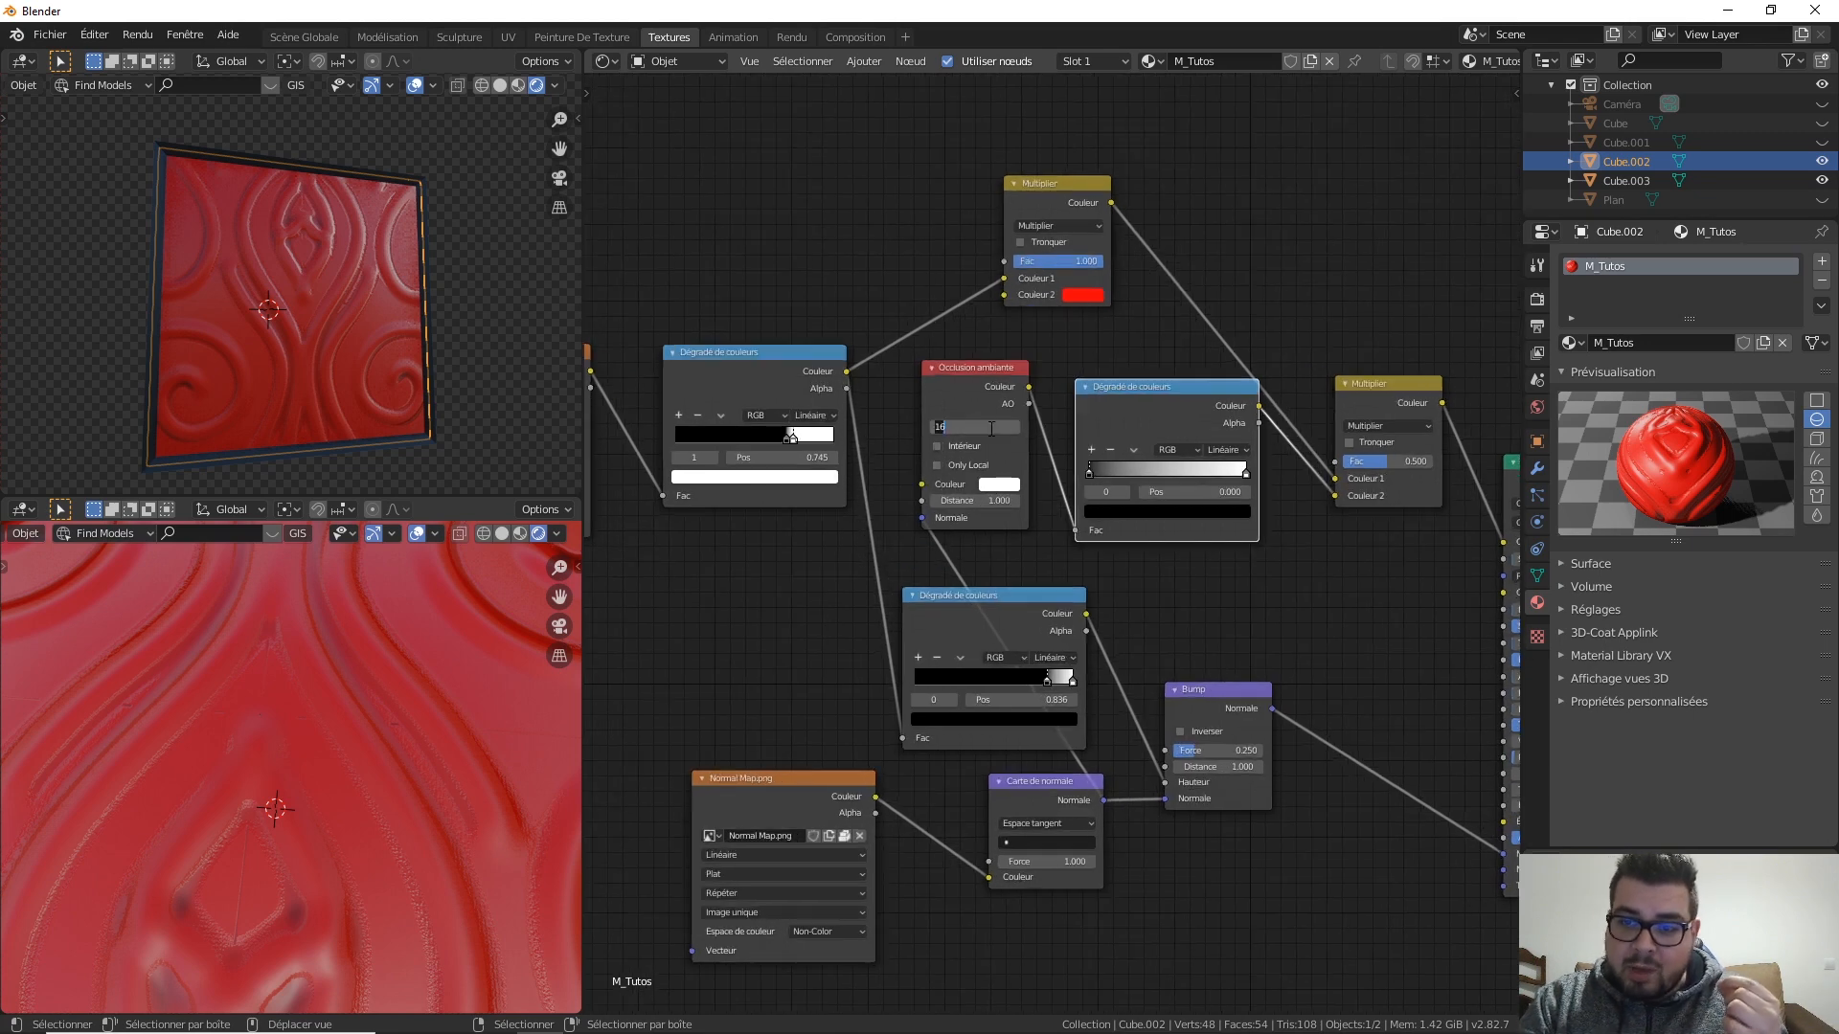
type("32")
key("Return")
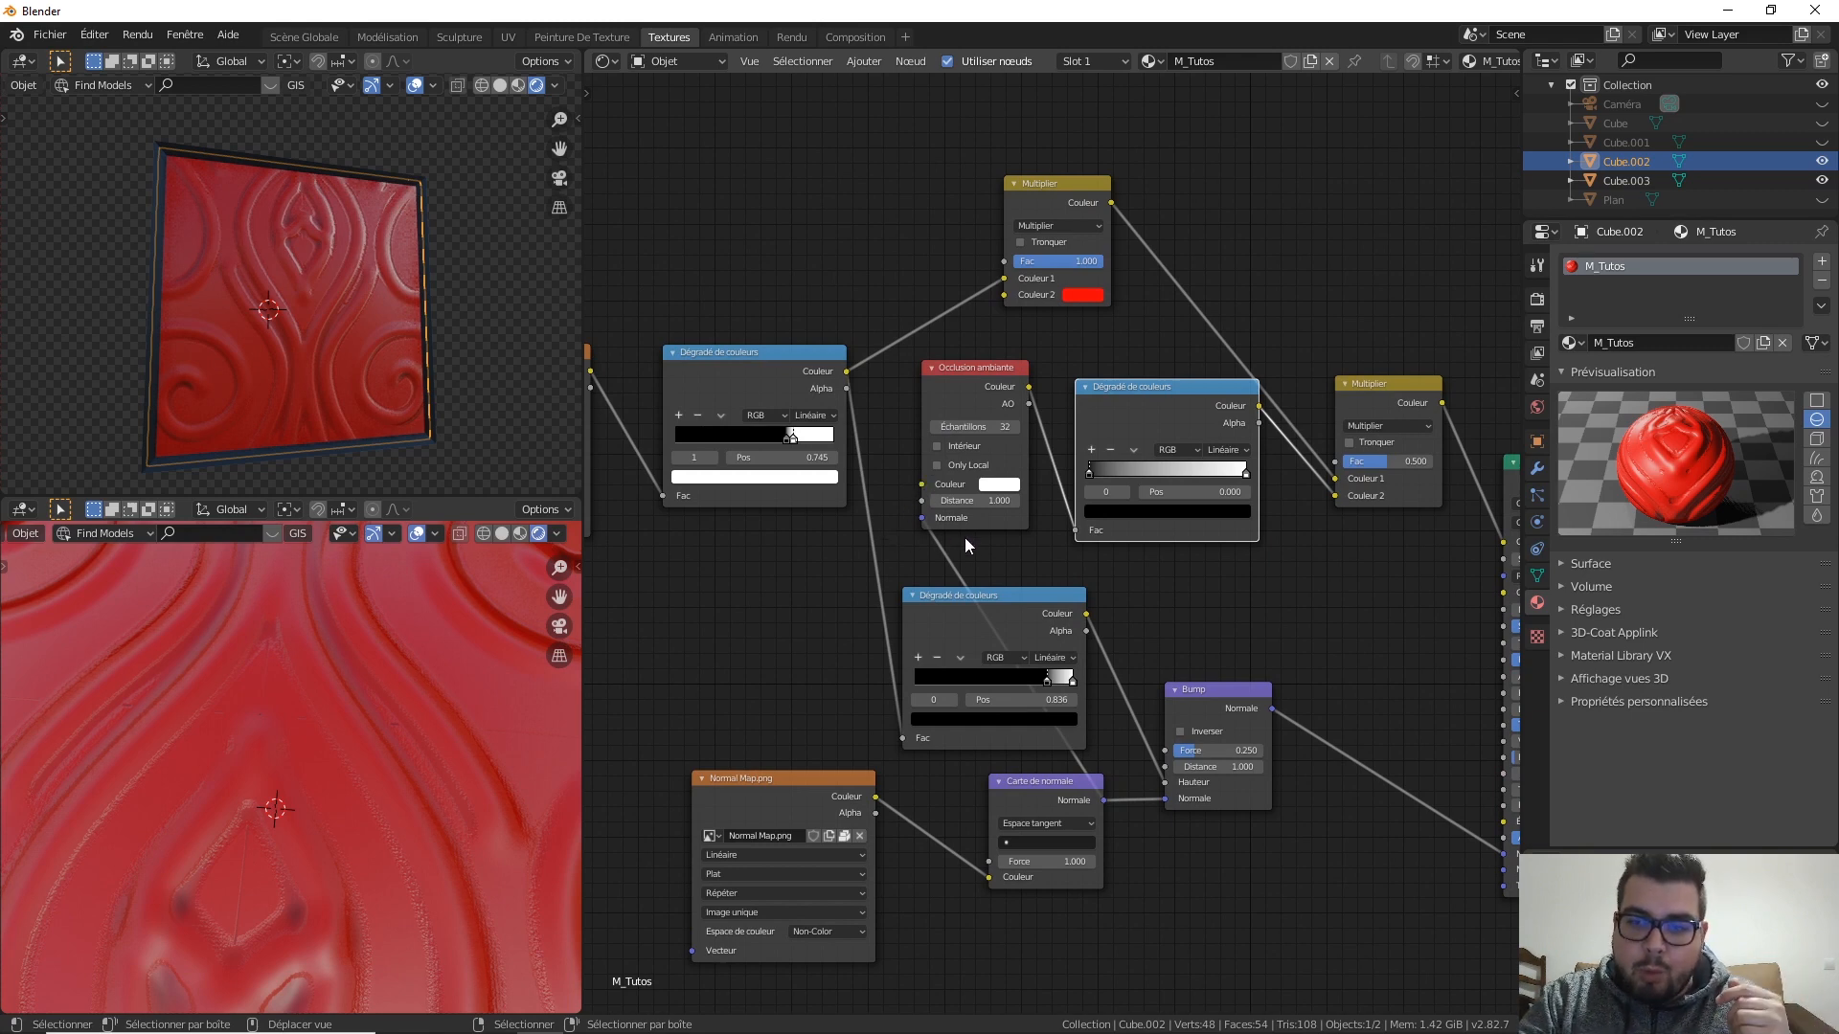
Step: Compare the cube with Eevee's render-level Occlusion ambiante repeatedly disabled and enabled, leaving it enabled
middle_click_drag(964, 537, 1132, 561)
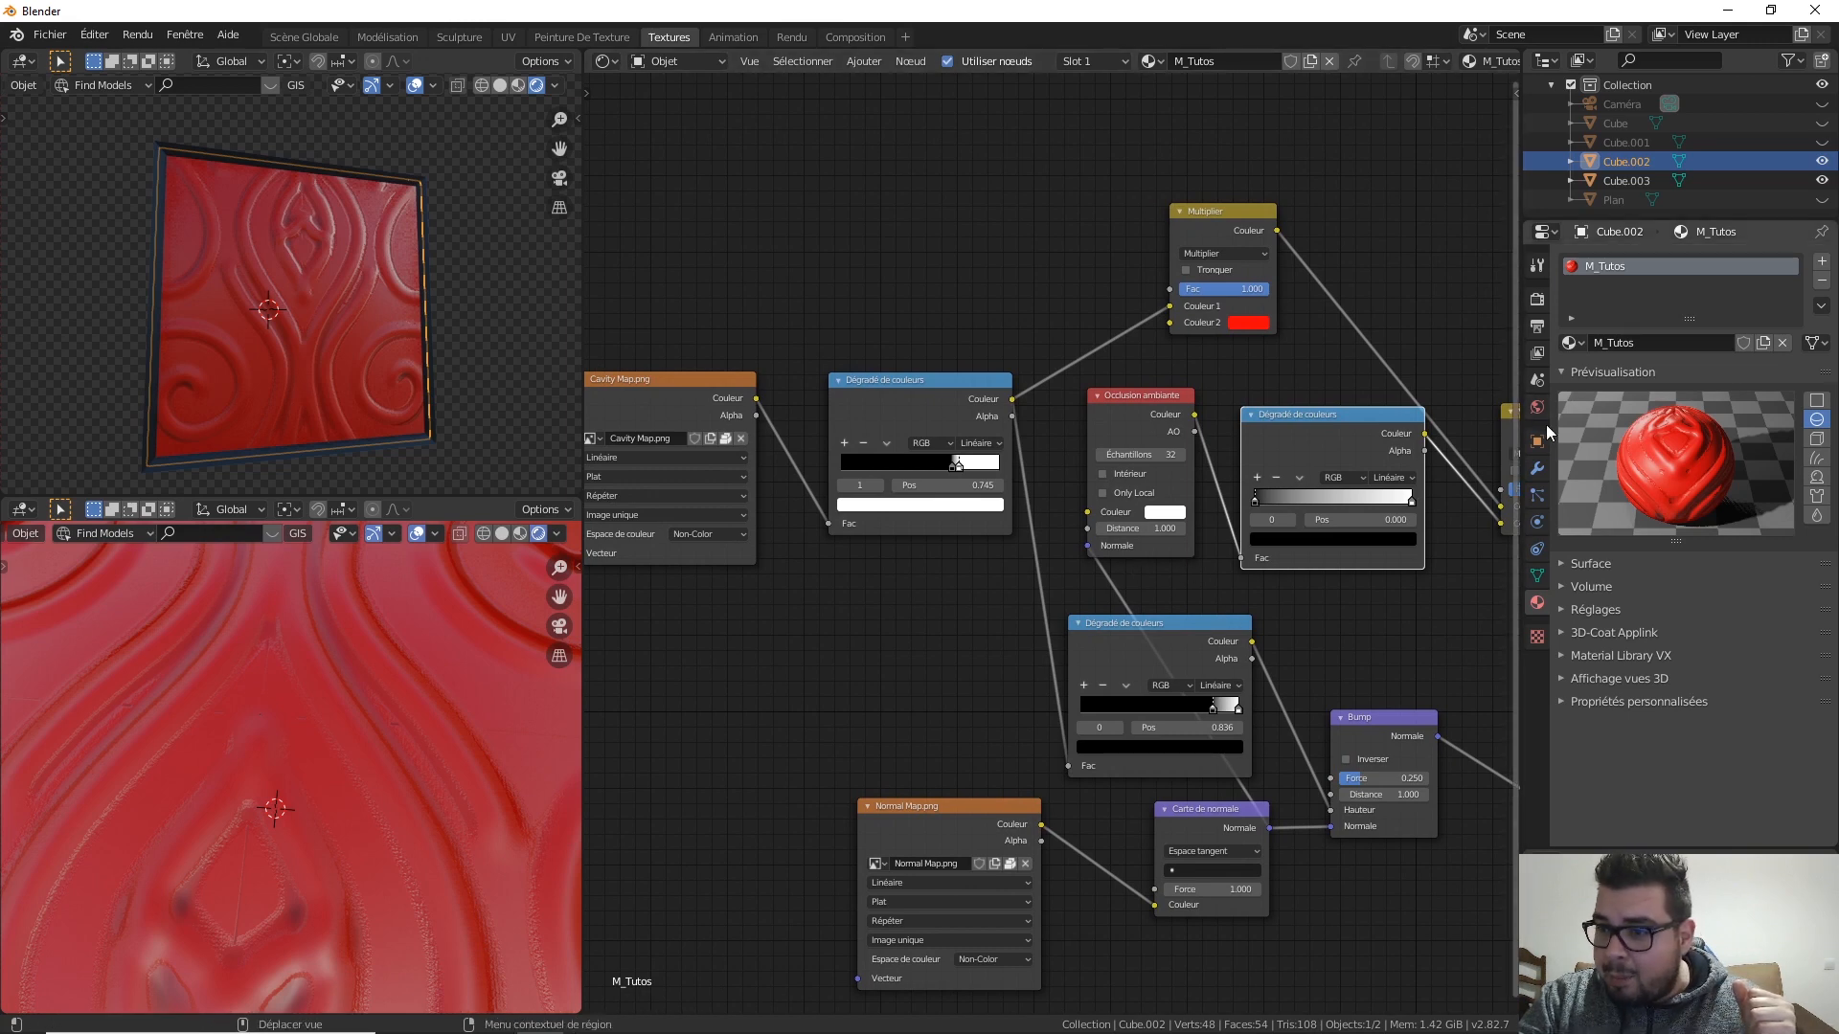
left_click(1537, 326)
left_click(1540, 301)
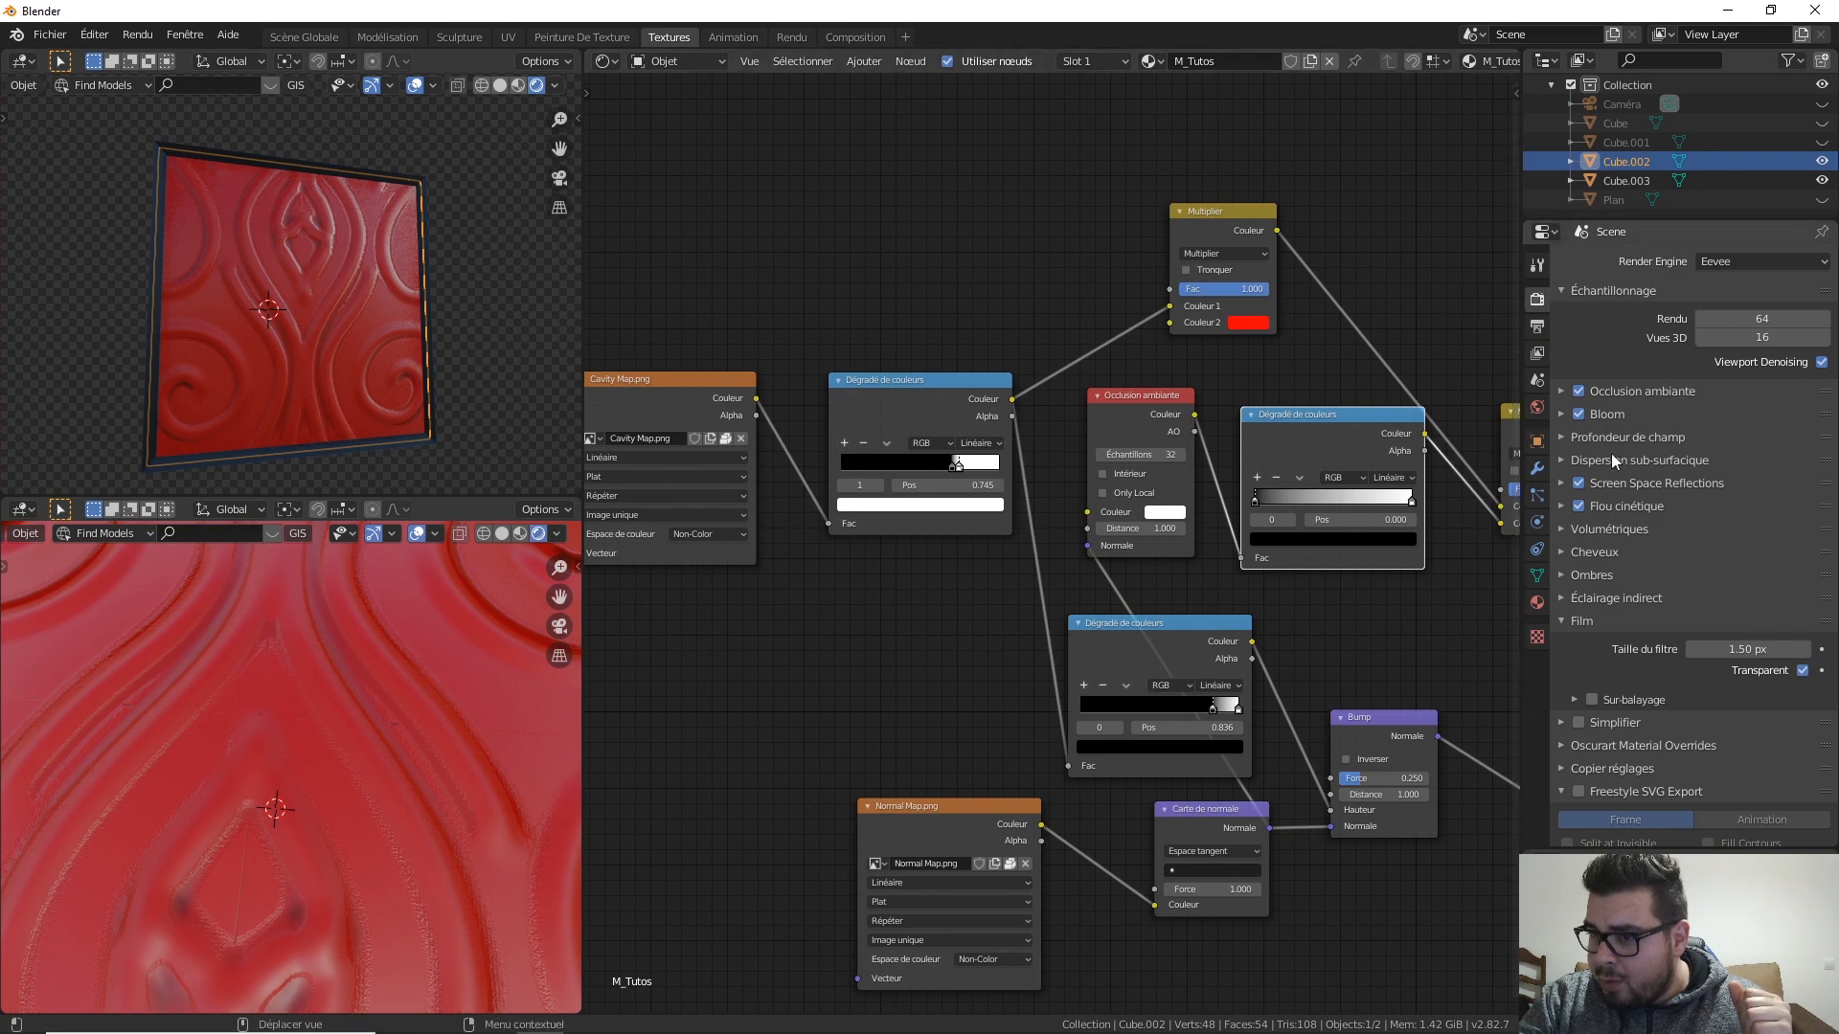
left_click(1587, 393)
left_click(1580, 391)
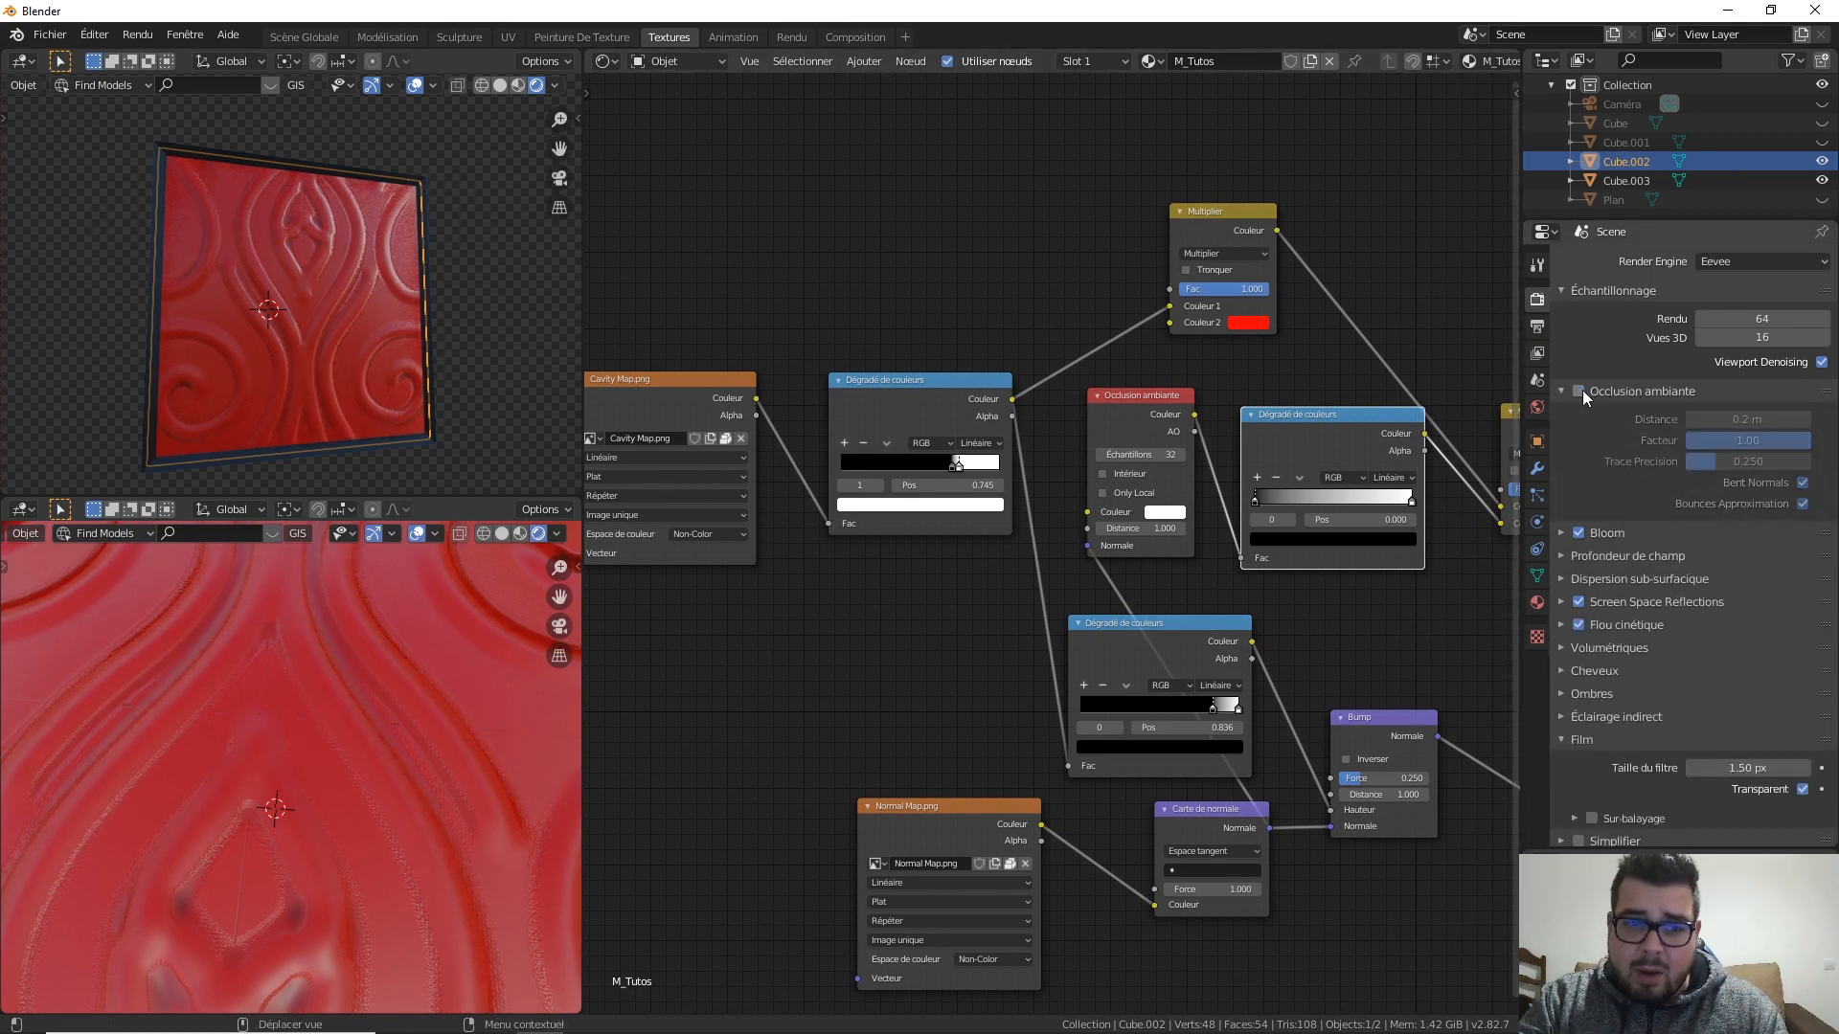
left_click(1580, 391)
left_click(1580, 391)
left_click(1580, 391)
left_click(1580, 391)
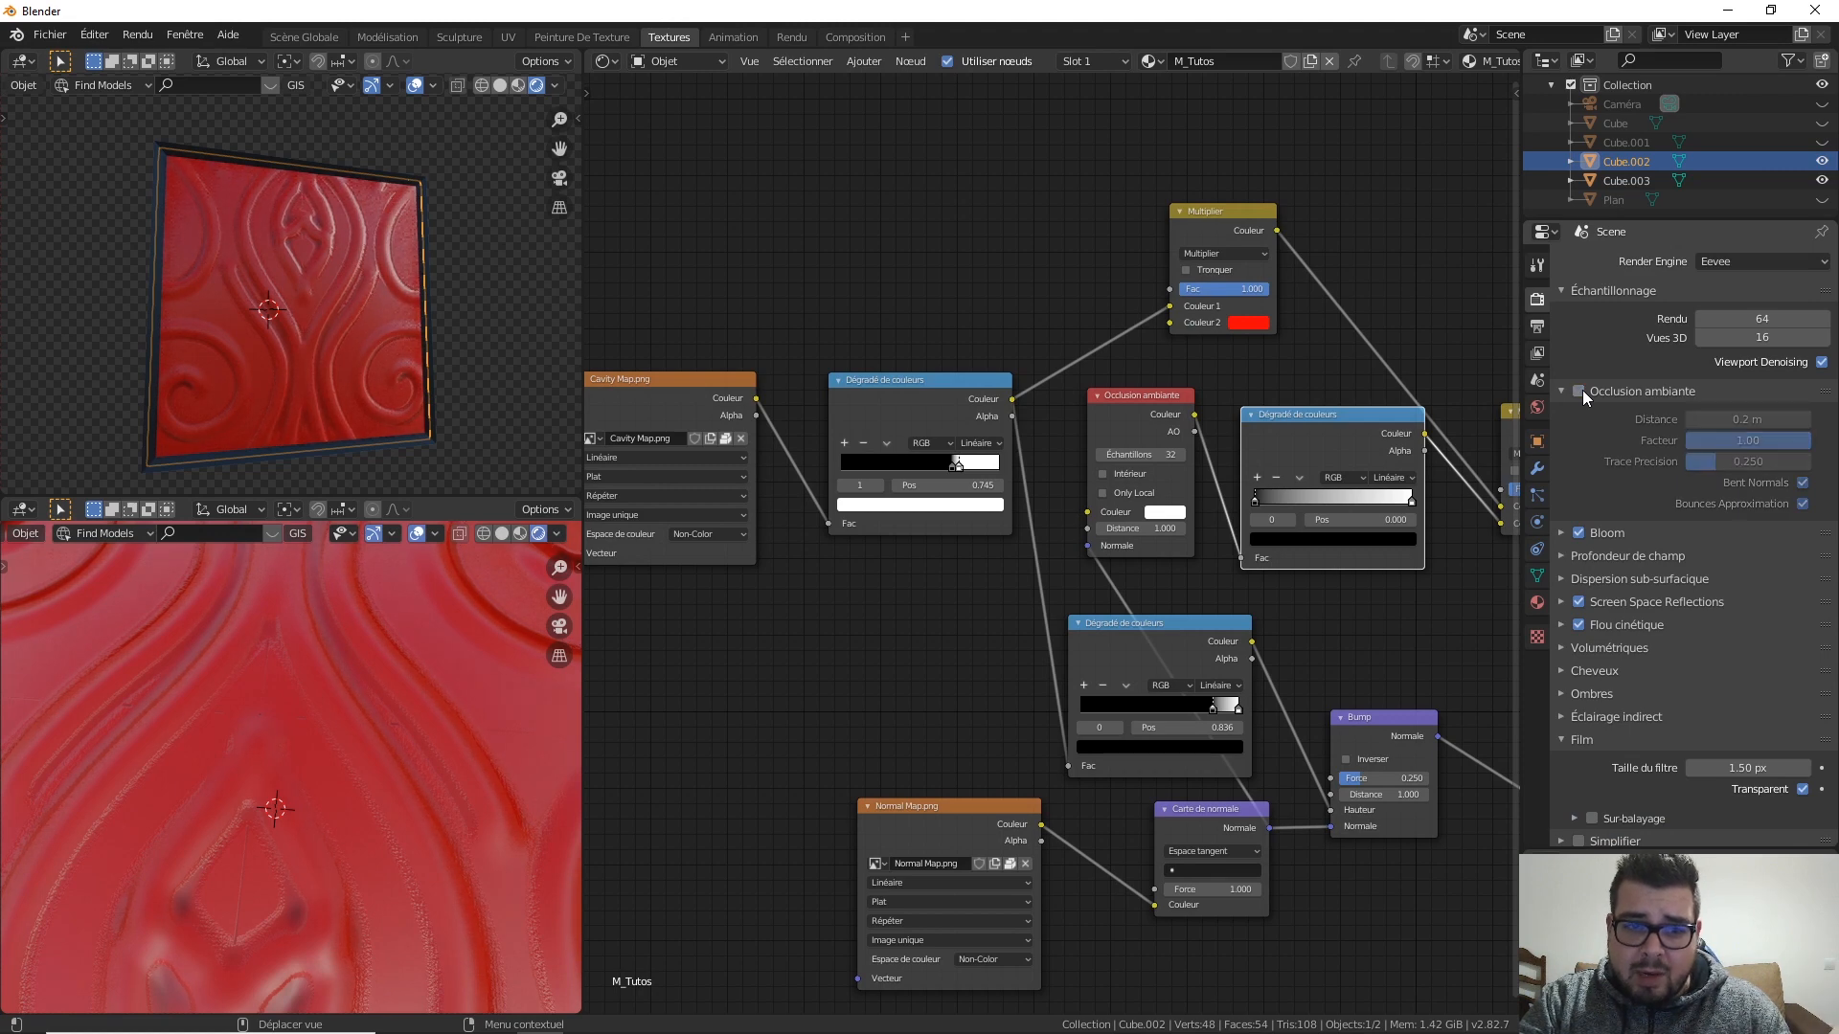
left_click(1580, 391)
left_click(1580, 391)
left_click(1580, 391)
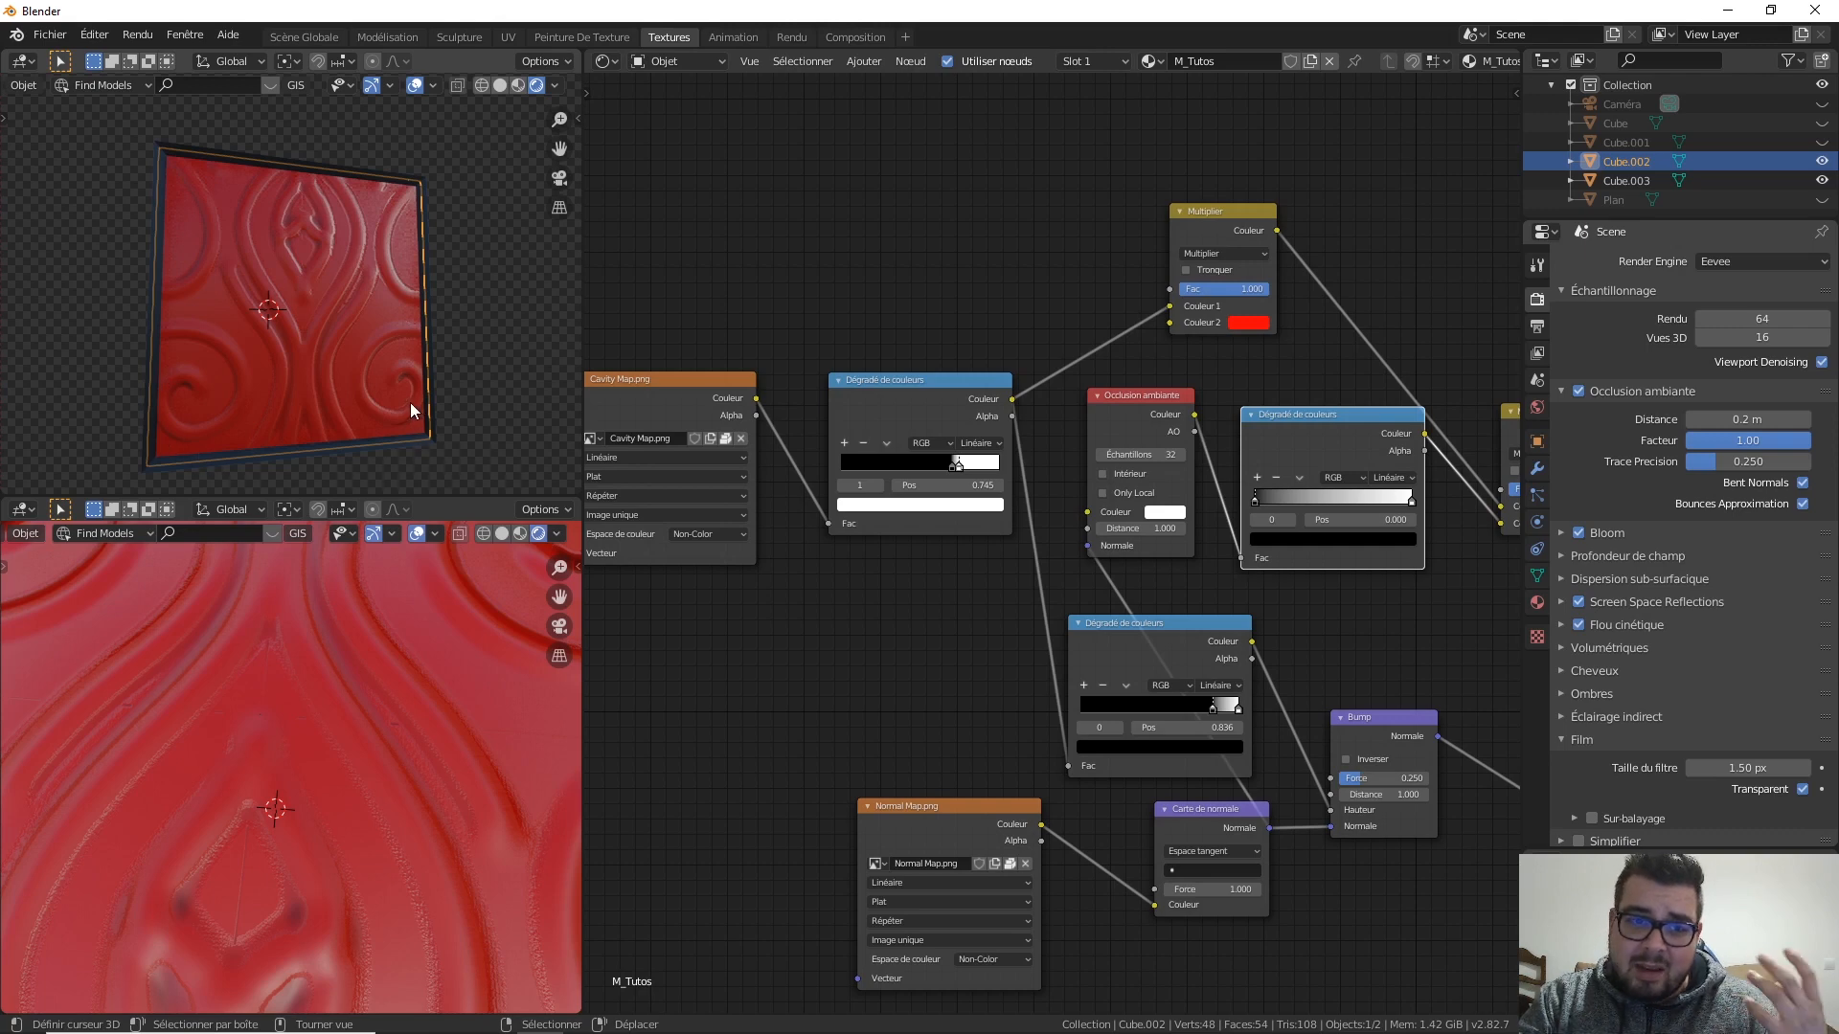
left_click(1580, 391)
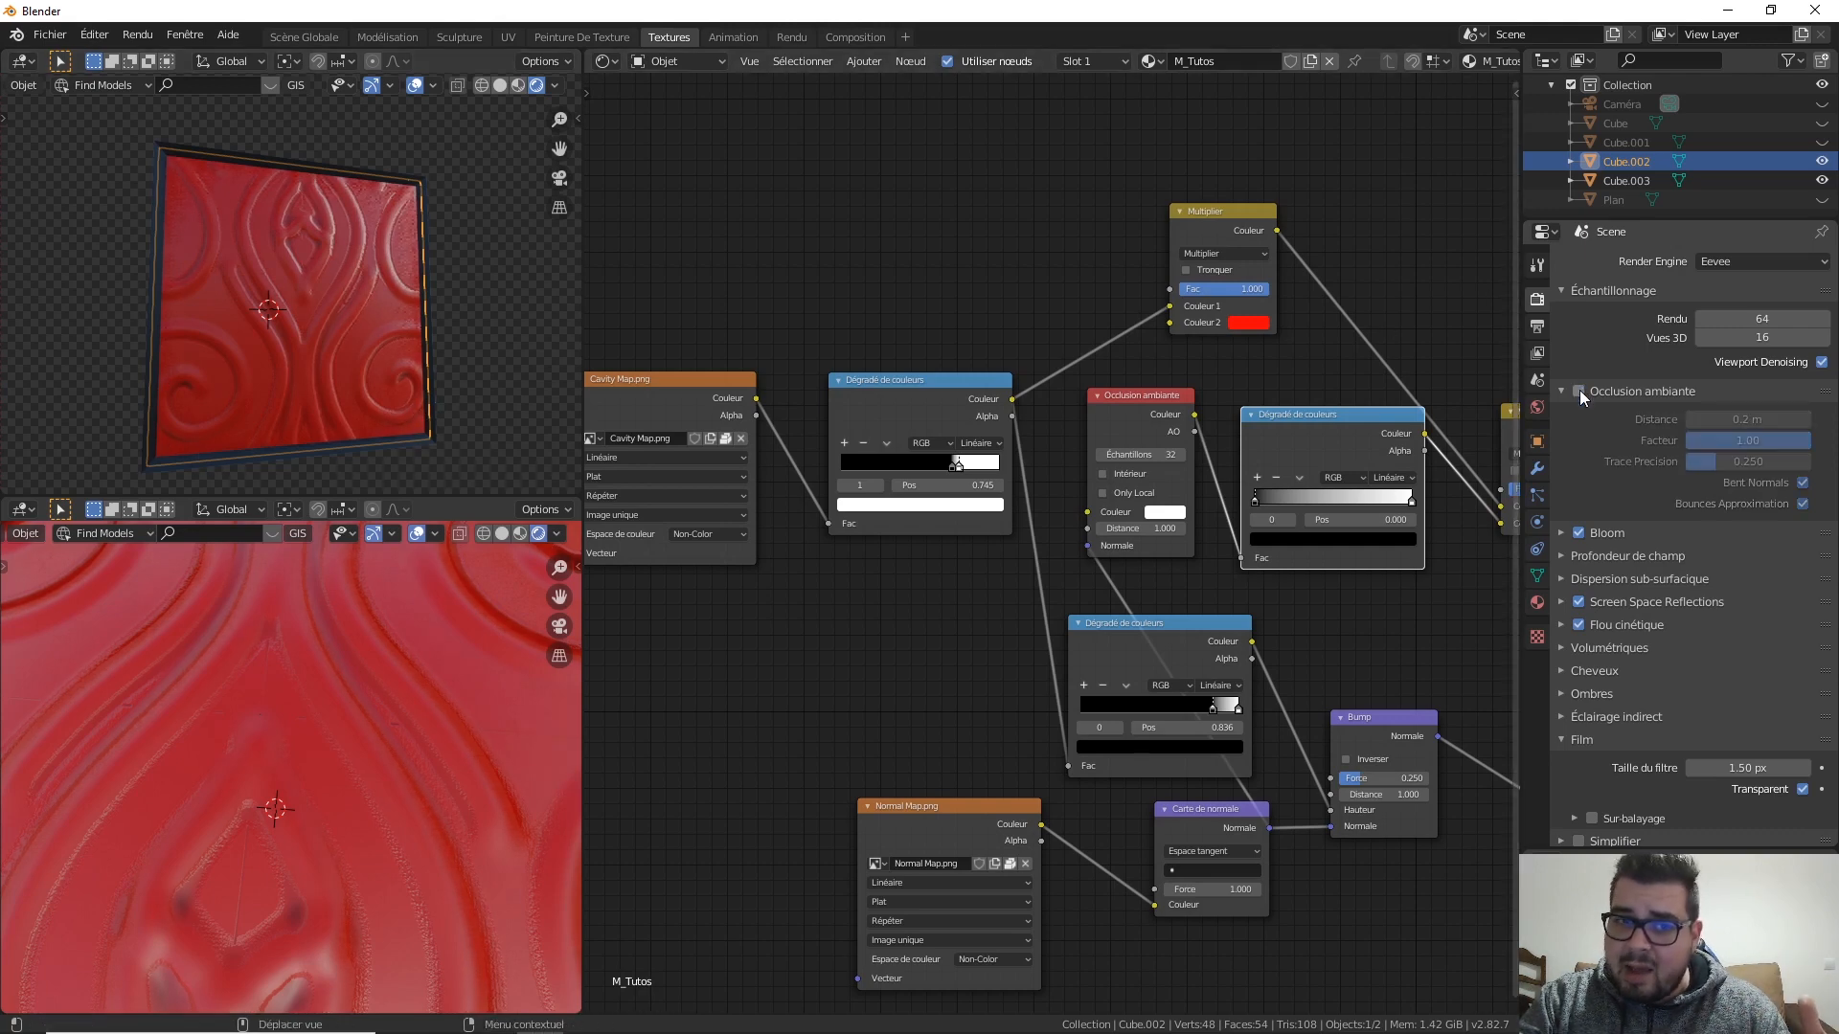
left_click(1580, 391)
left_click(1580, 391)
left_click(1579, 391)
left_click(1580, 390)
left_click(1579, 390)
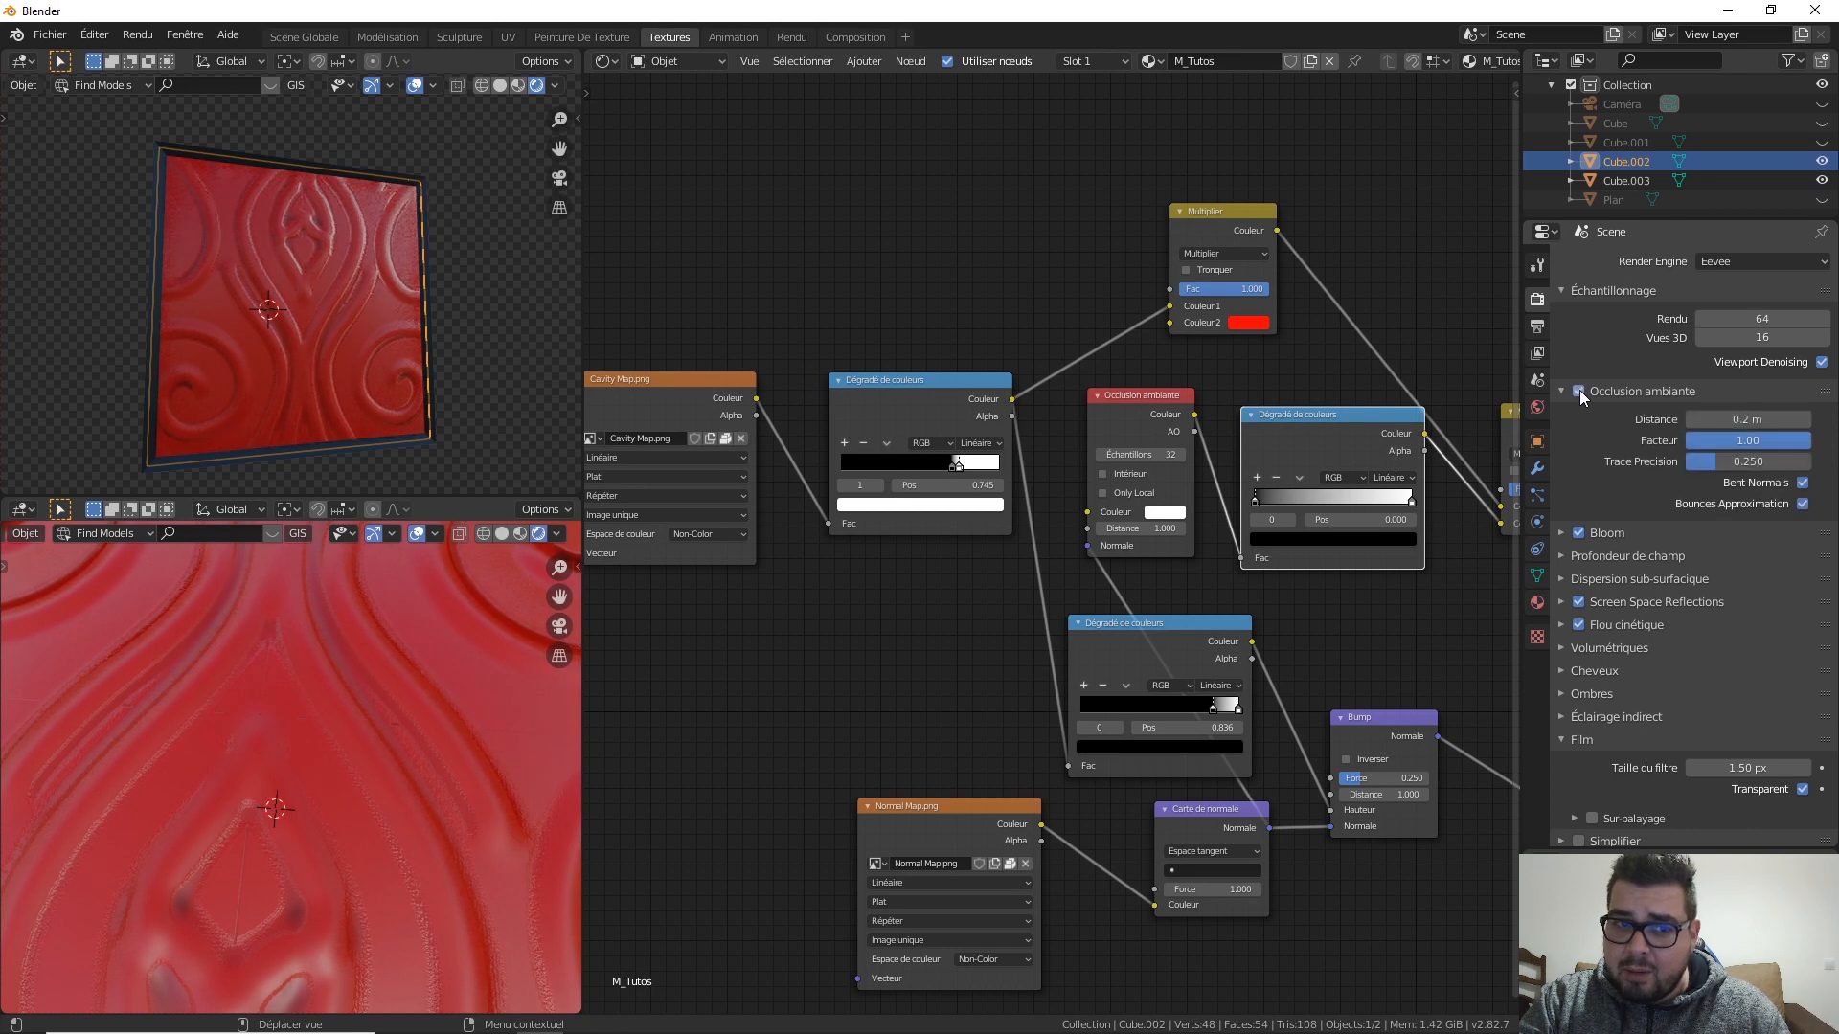
left_click(1579, 391)
left_click(1579, 391)
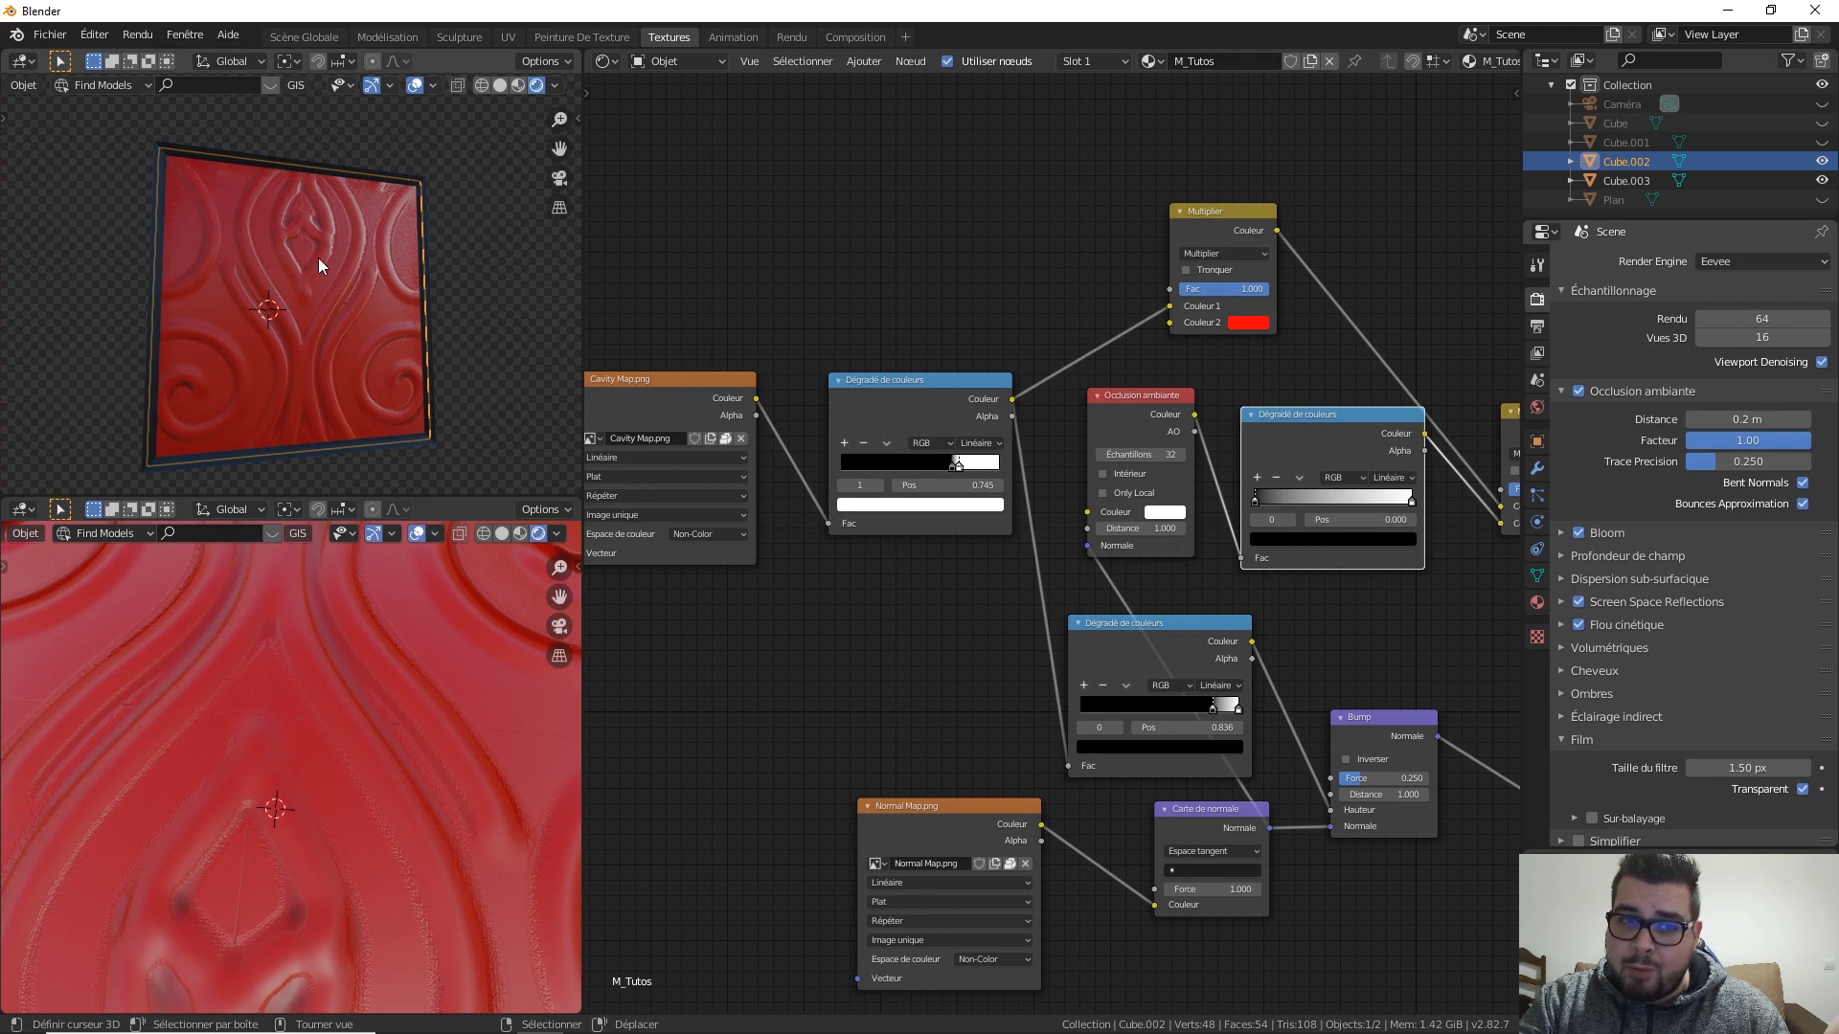
Step: Examine the cube's relief from another side and the Cavity Map.png image in the texture painting workspace, and return to the Textures workspace
middle_click_drag(318, 261, 444, 203)
scroll(299, 276, "up", 3)
scroll(935, 324, "down", 2)
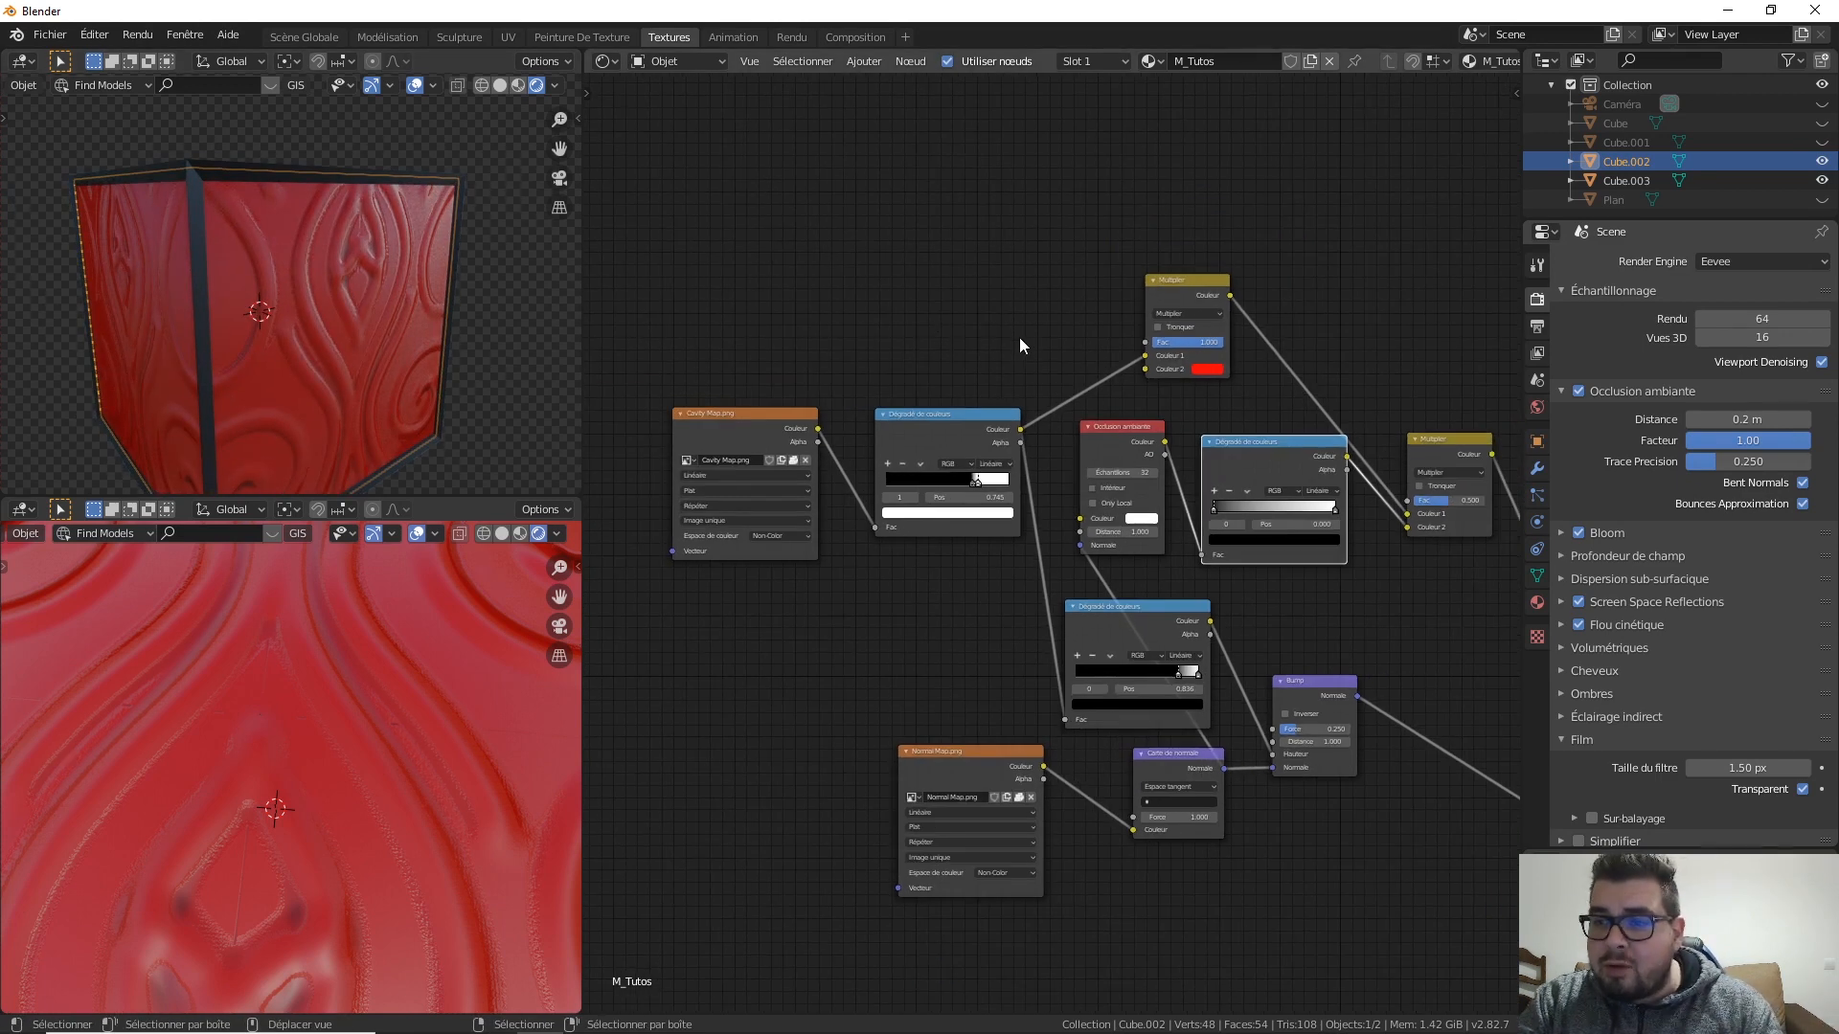
middle_click_drag(1019, 337, 850, 345)
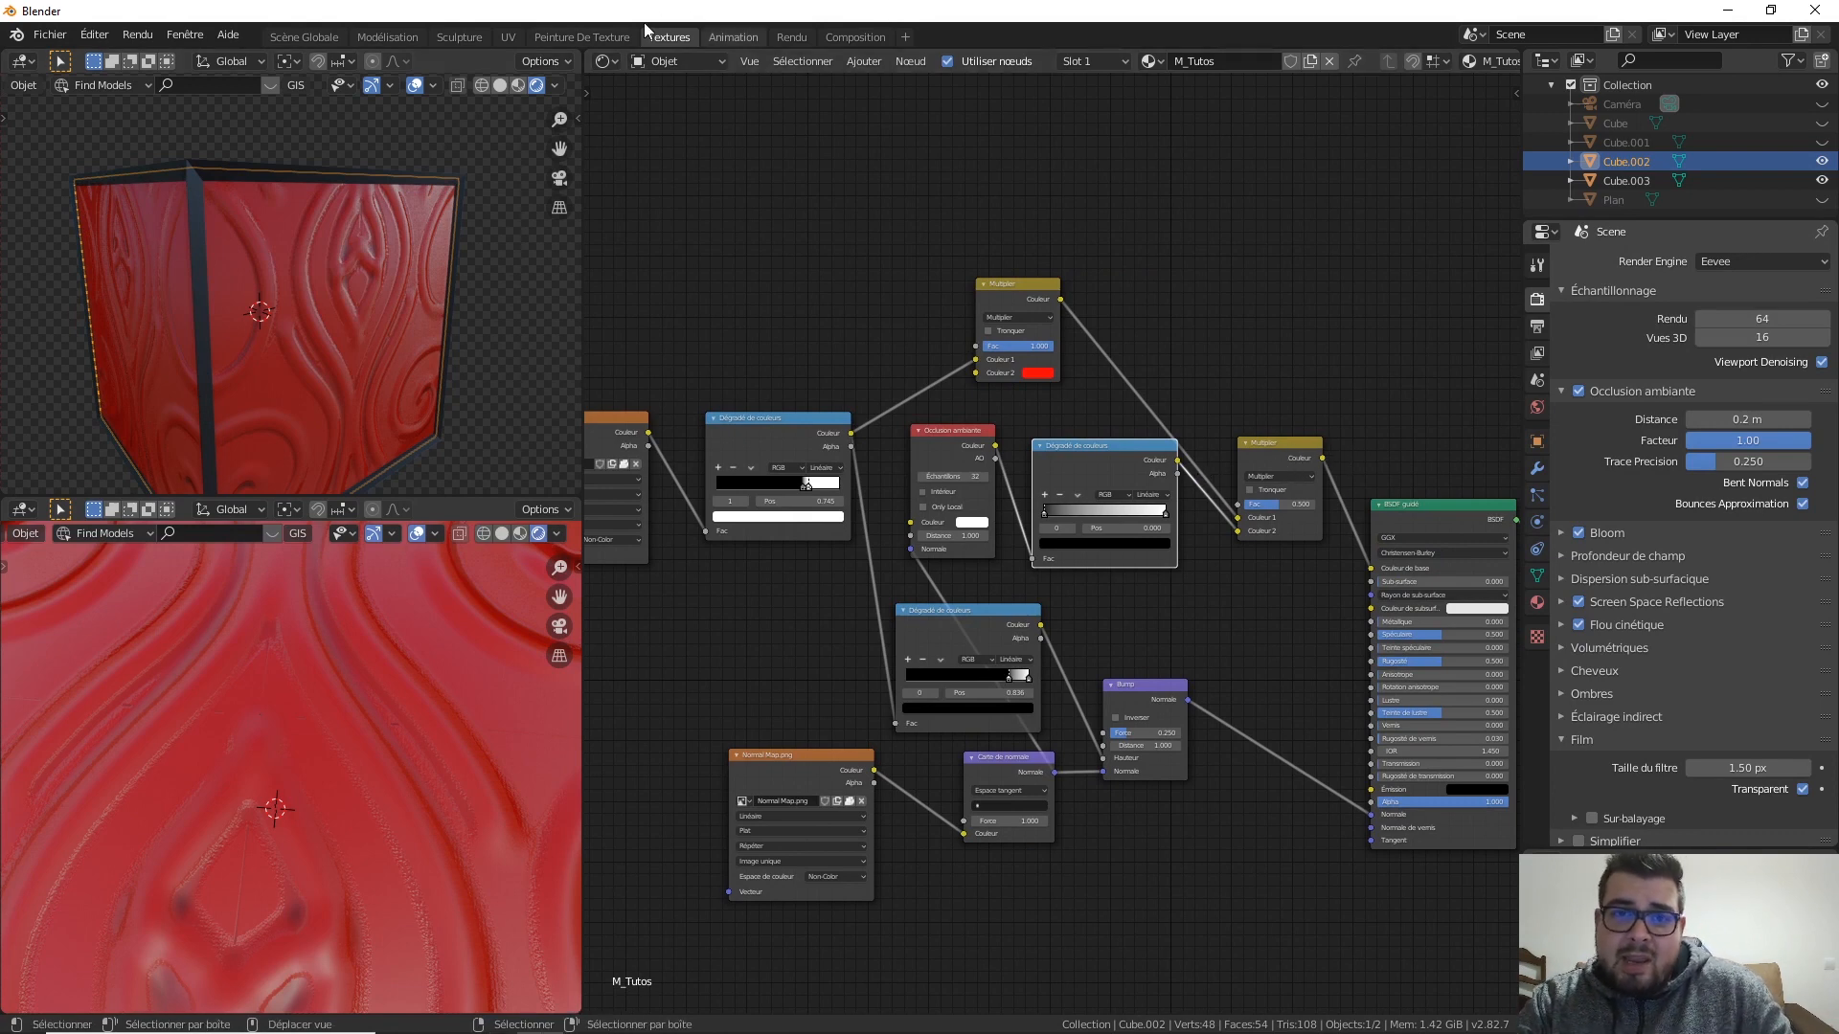
left_click(589, 36)
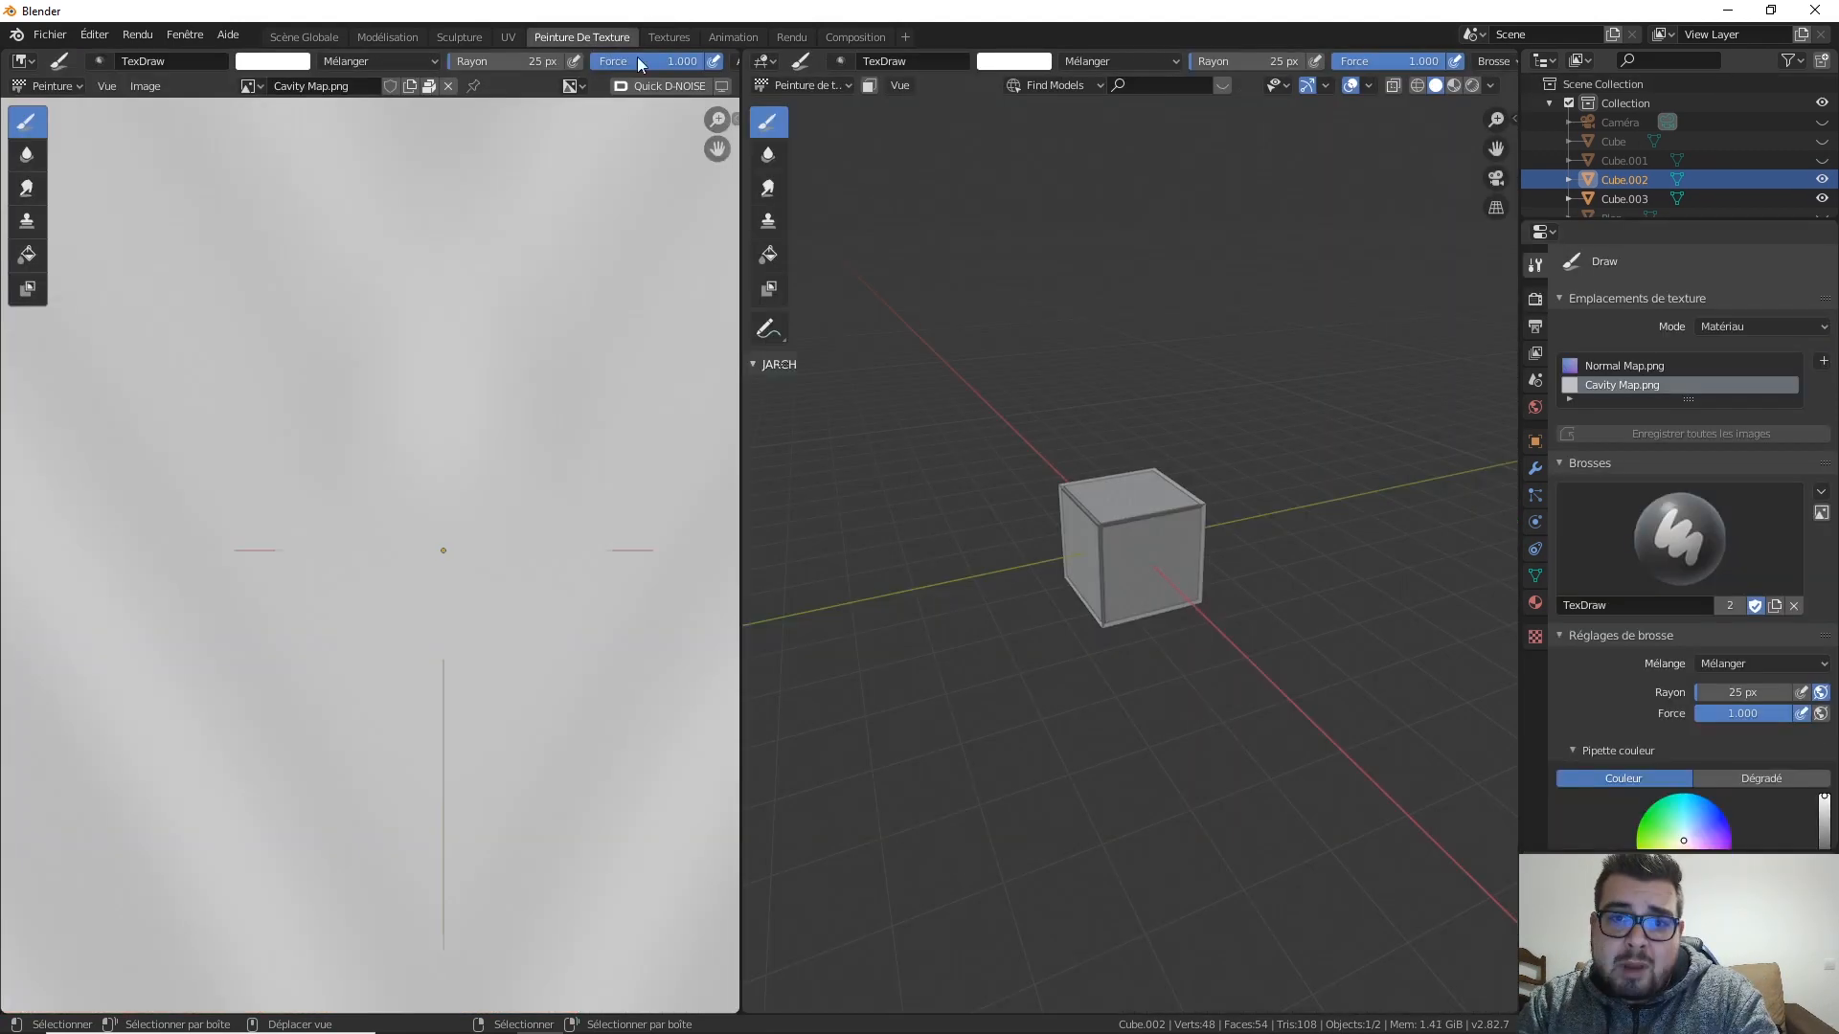
scroll(580, 343, "down", 4)
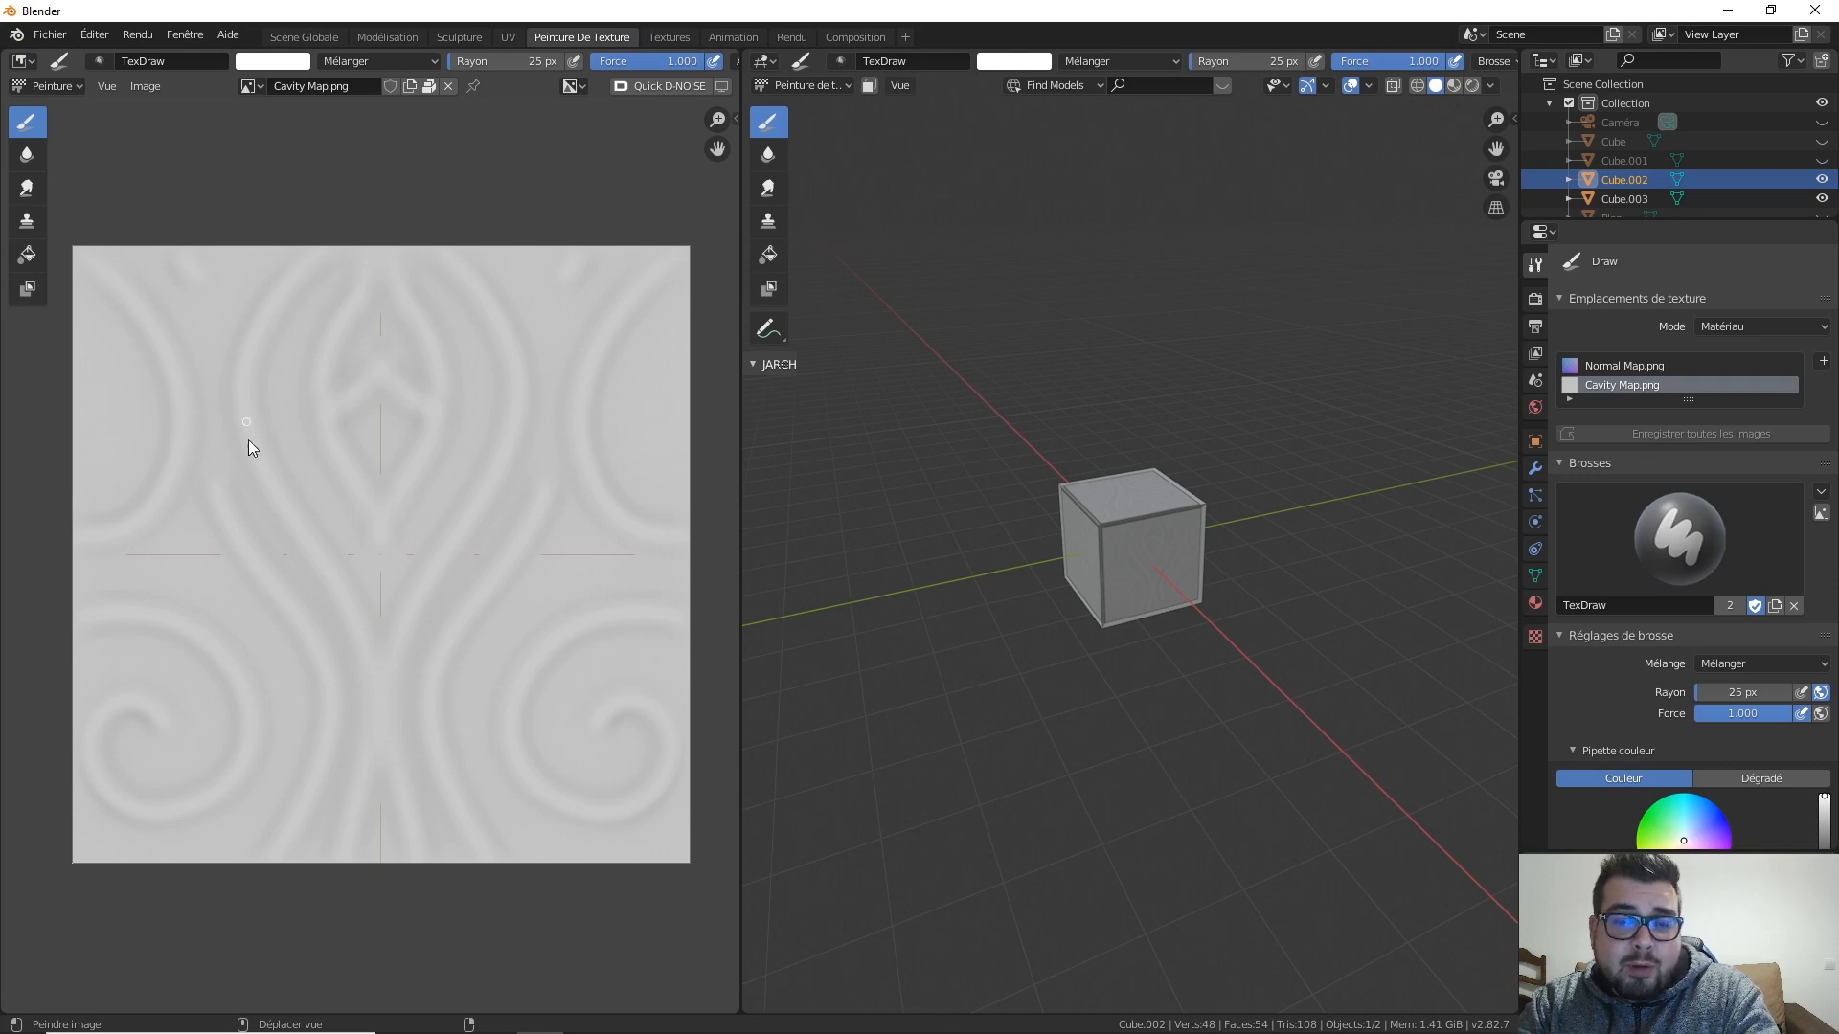
left_click(322, 35)
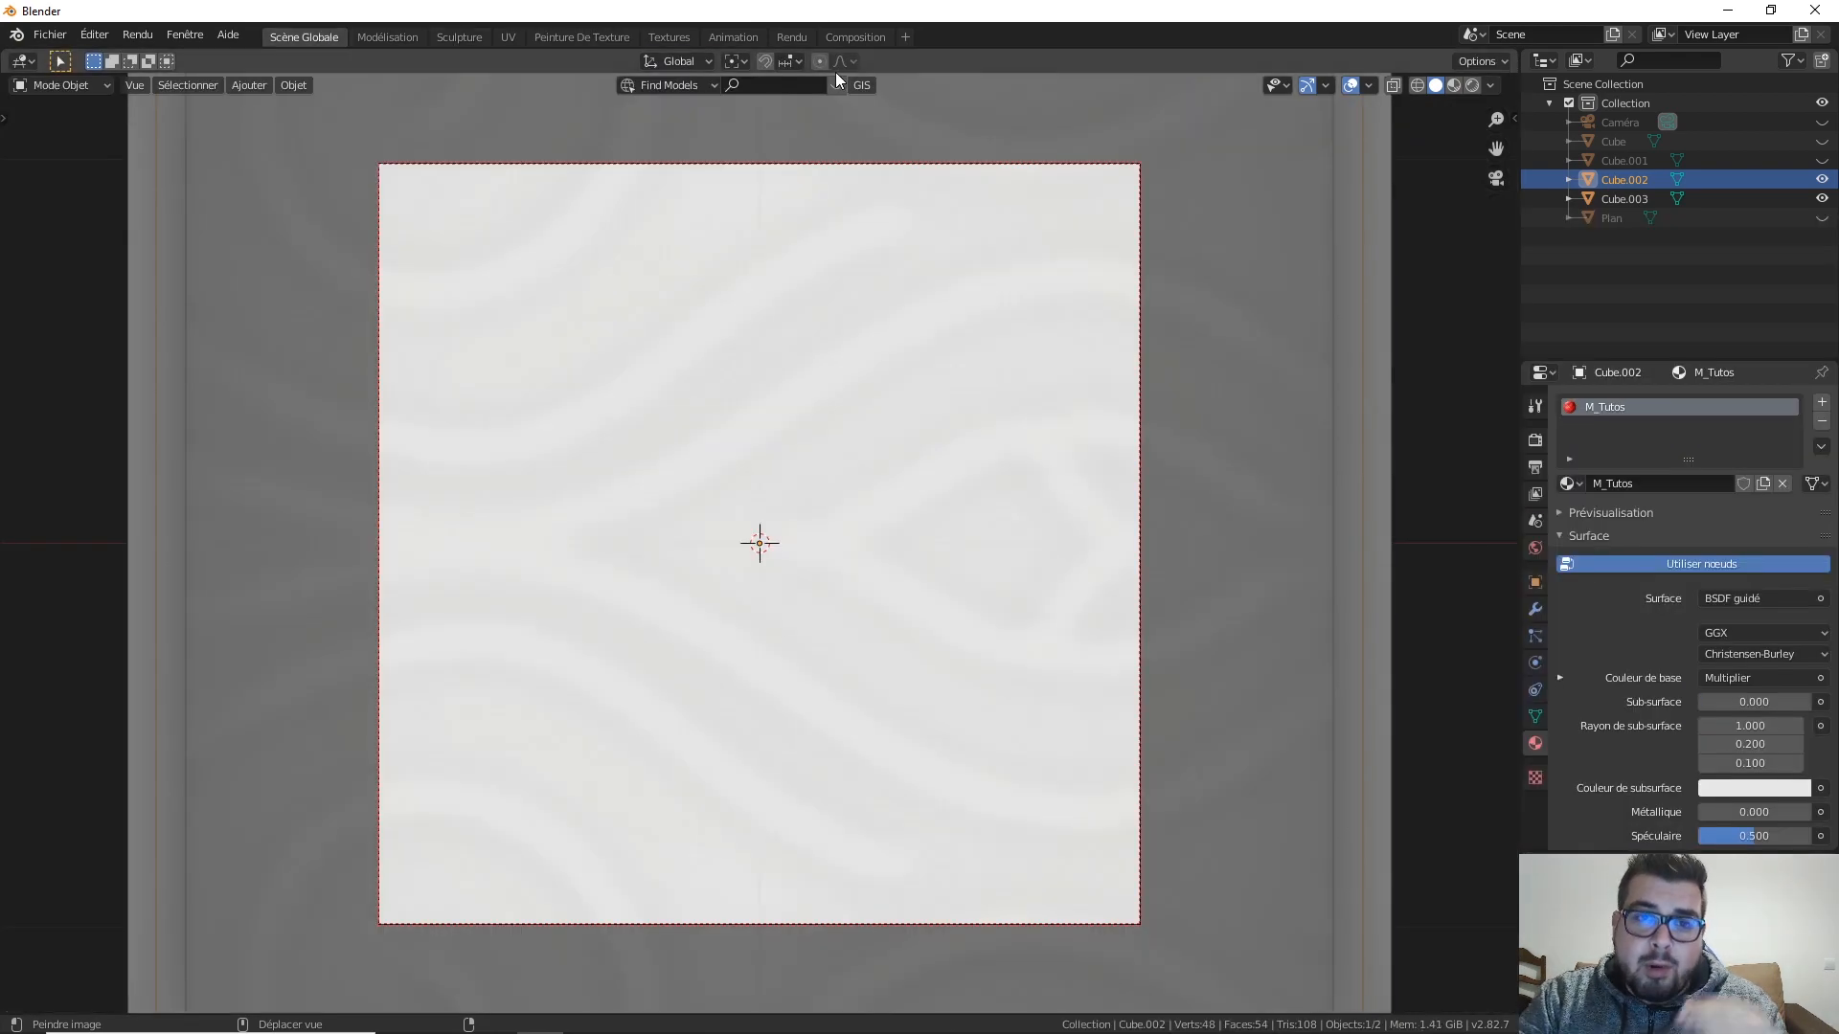
left_click(674, 37)
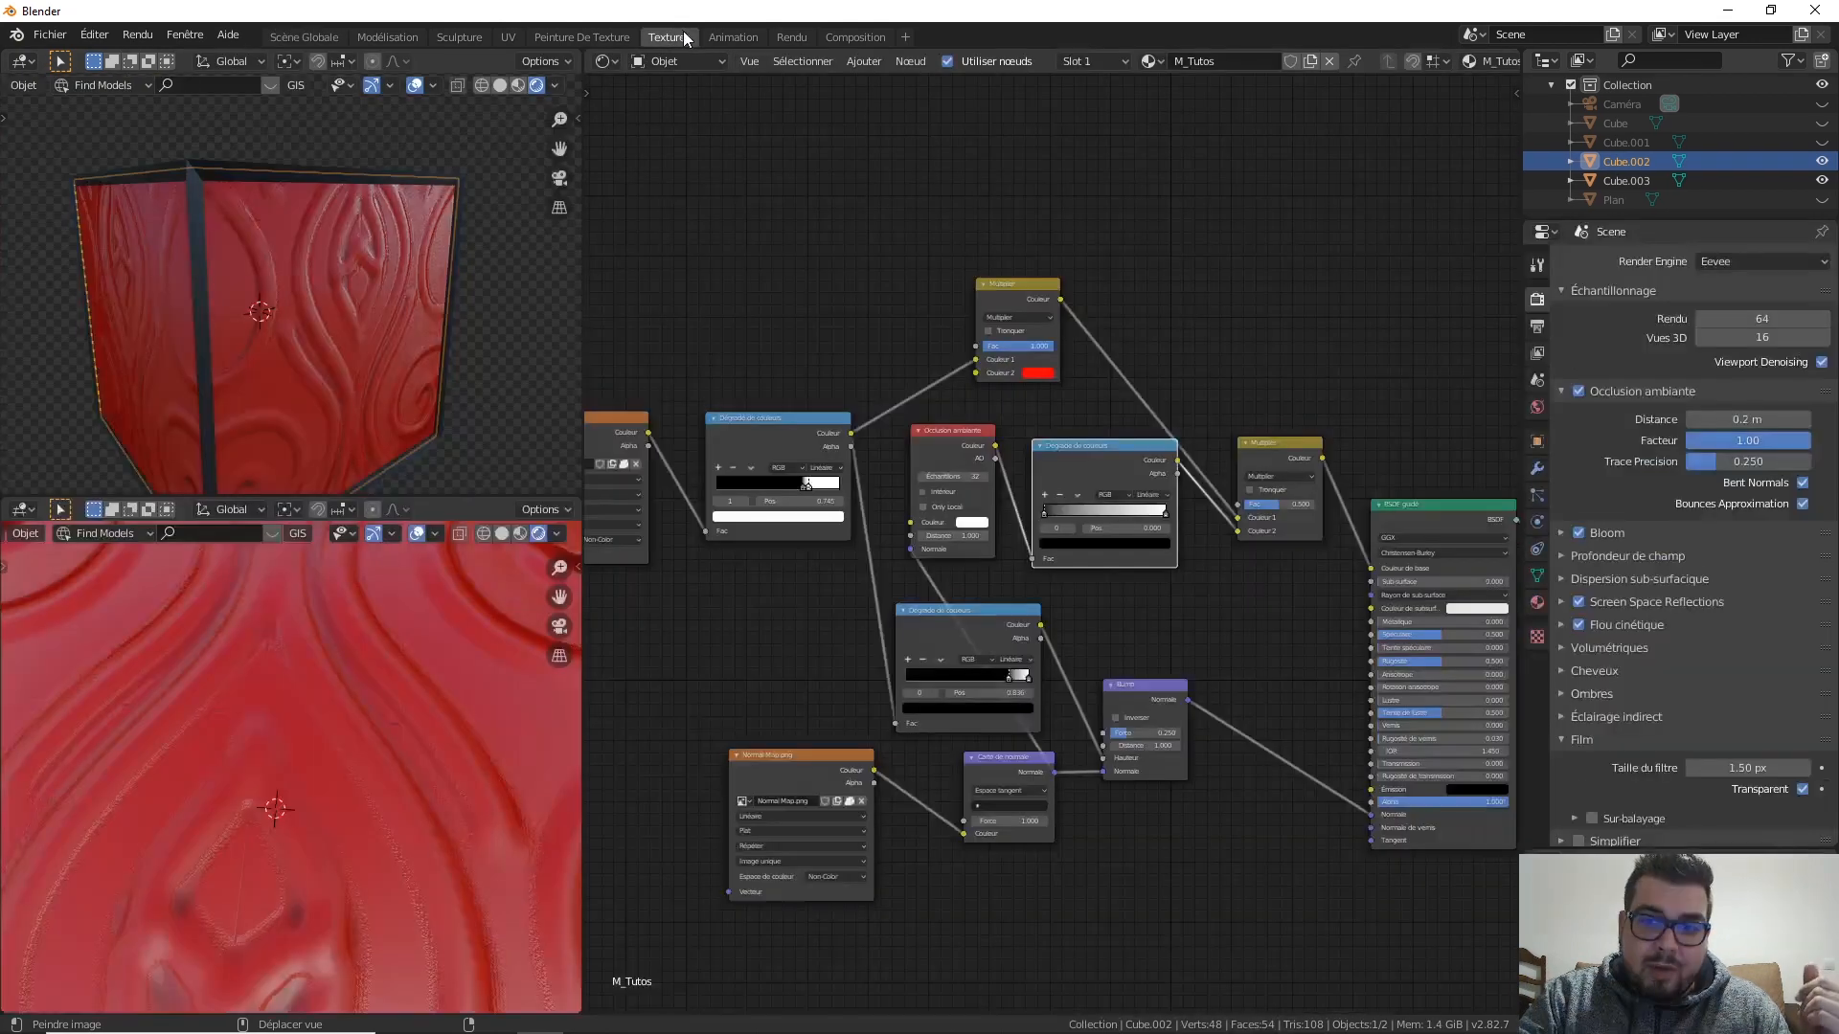
Step: Examine the BSDF guidé node's material inputs and the surrounding node network of M_Tutos
middle_click_drag(1105, 447, 876, 300)
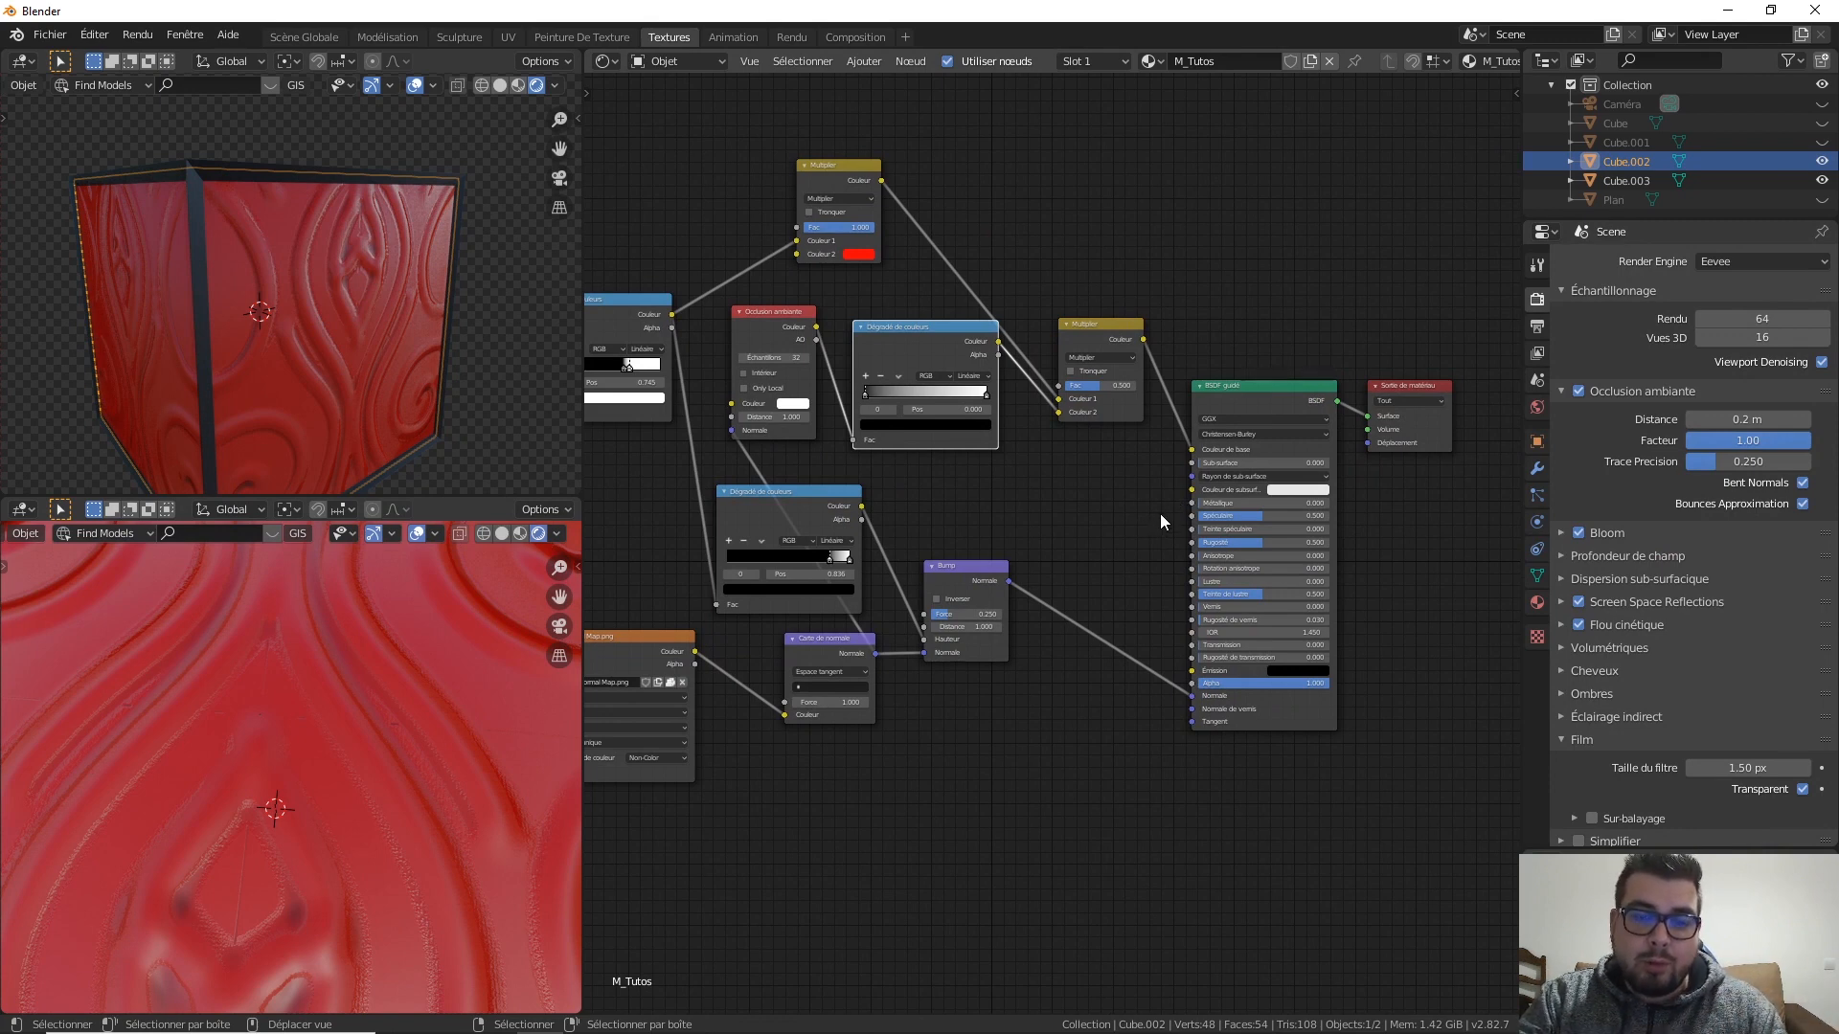
middle_click_drag(1175, 504, 1117, 458)
scroll(1170, 474, "up", 4)
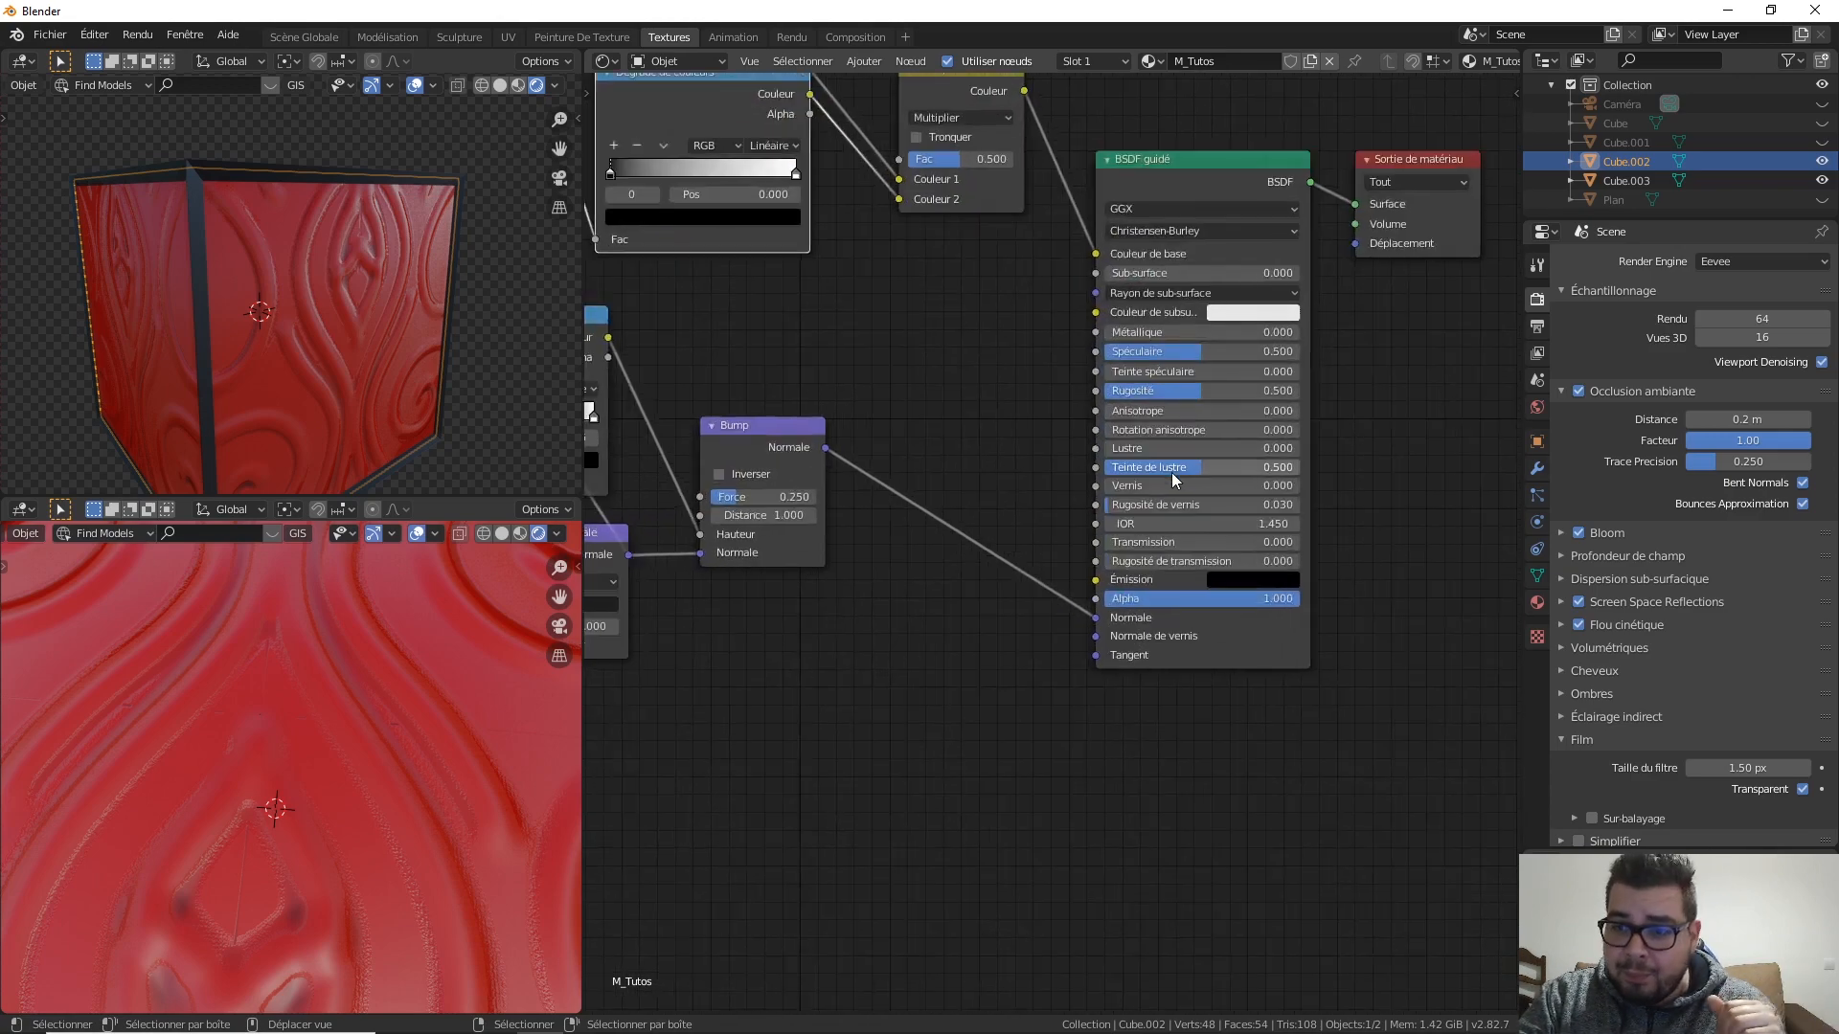
middle_click_drag(1167, 304, 1094, 335)
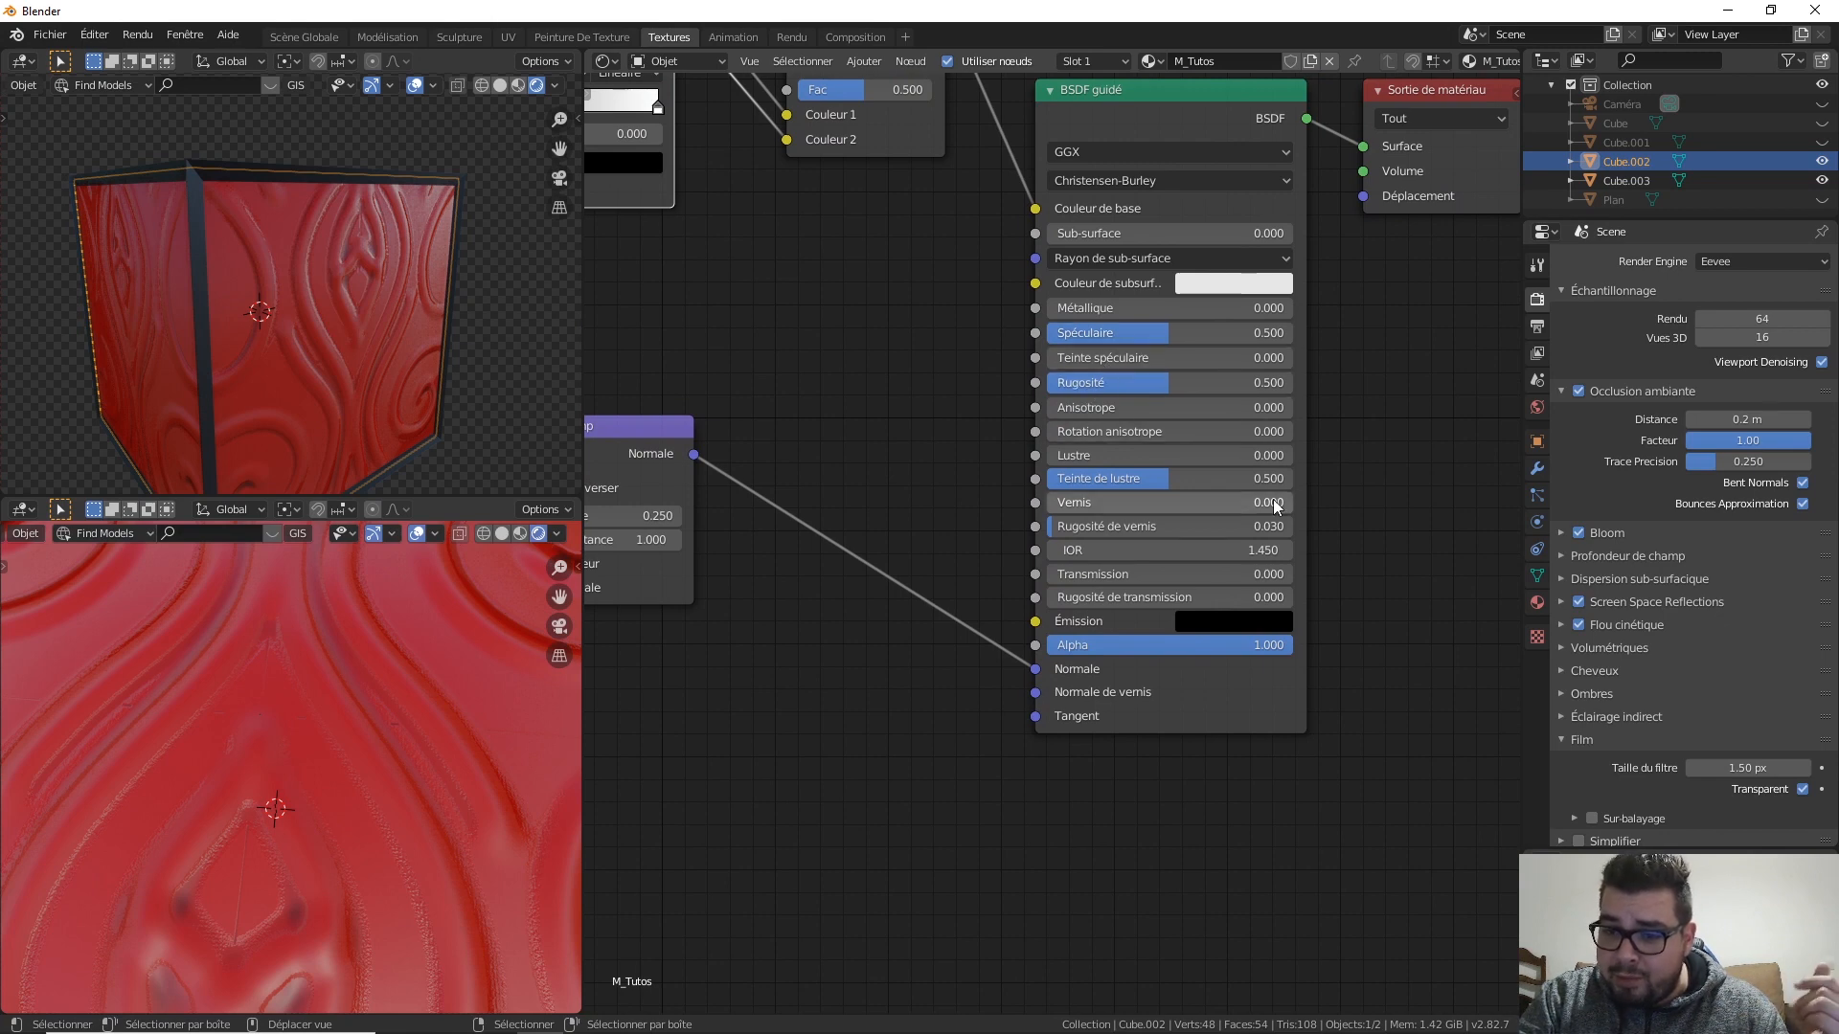
middle_click_drag(1273, 498, 1216, 461)
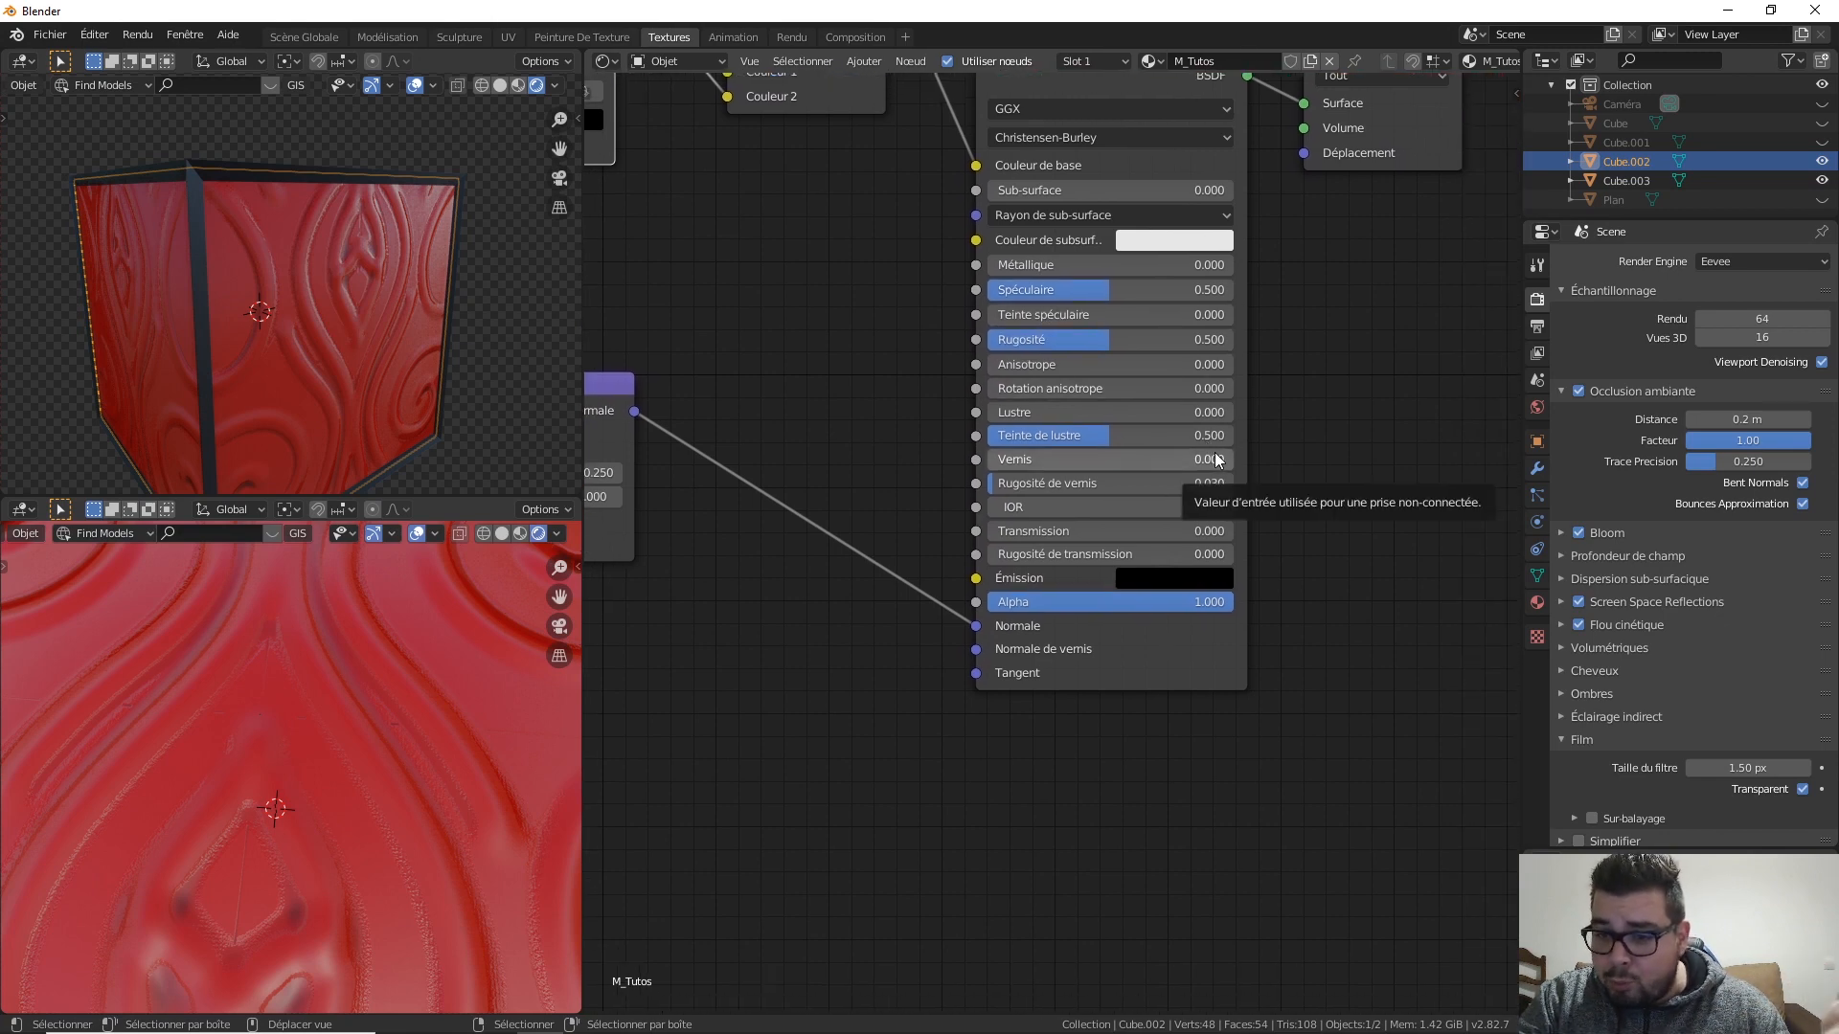
scroll(1038, 378, "down", 4)
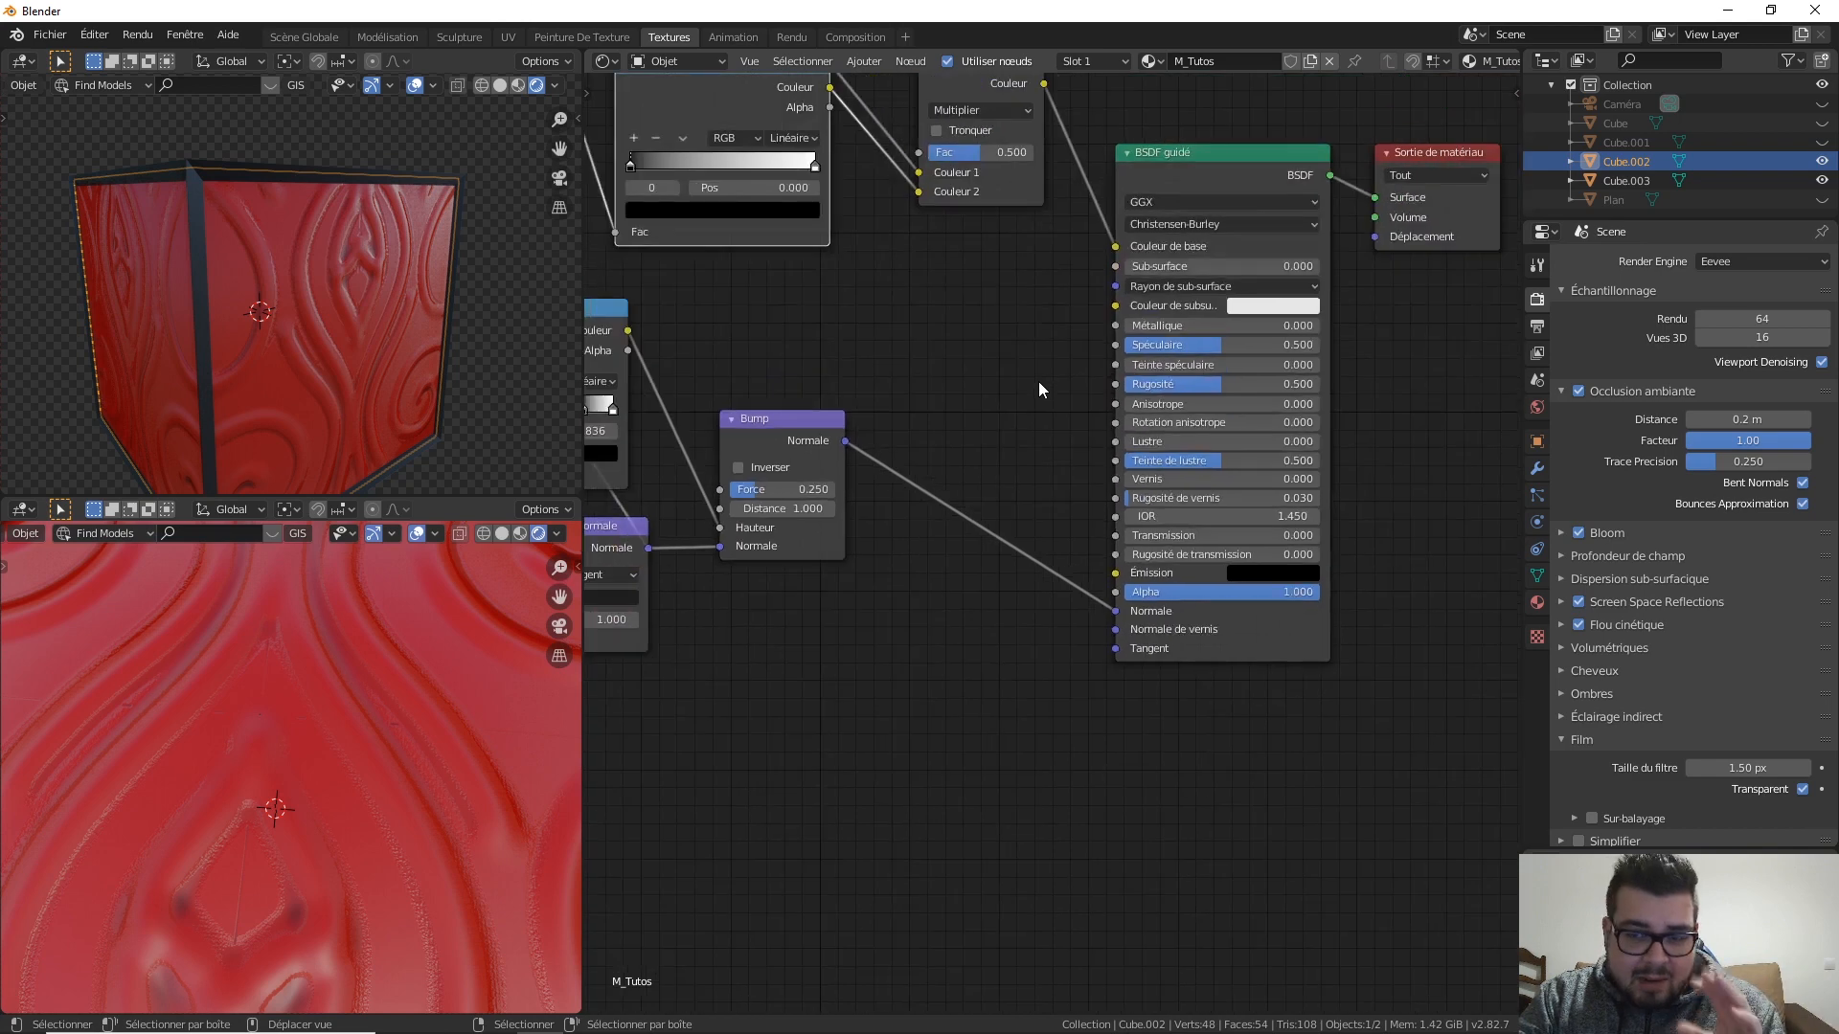
middle_click_drag(1013, 383, 1139, 445)
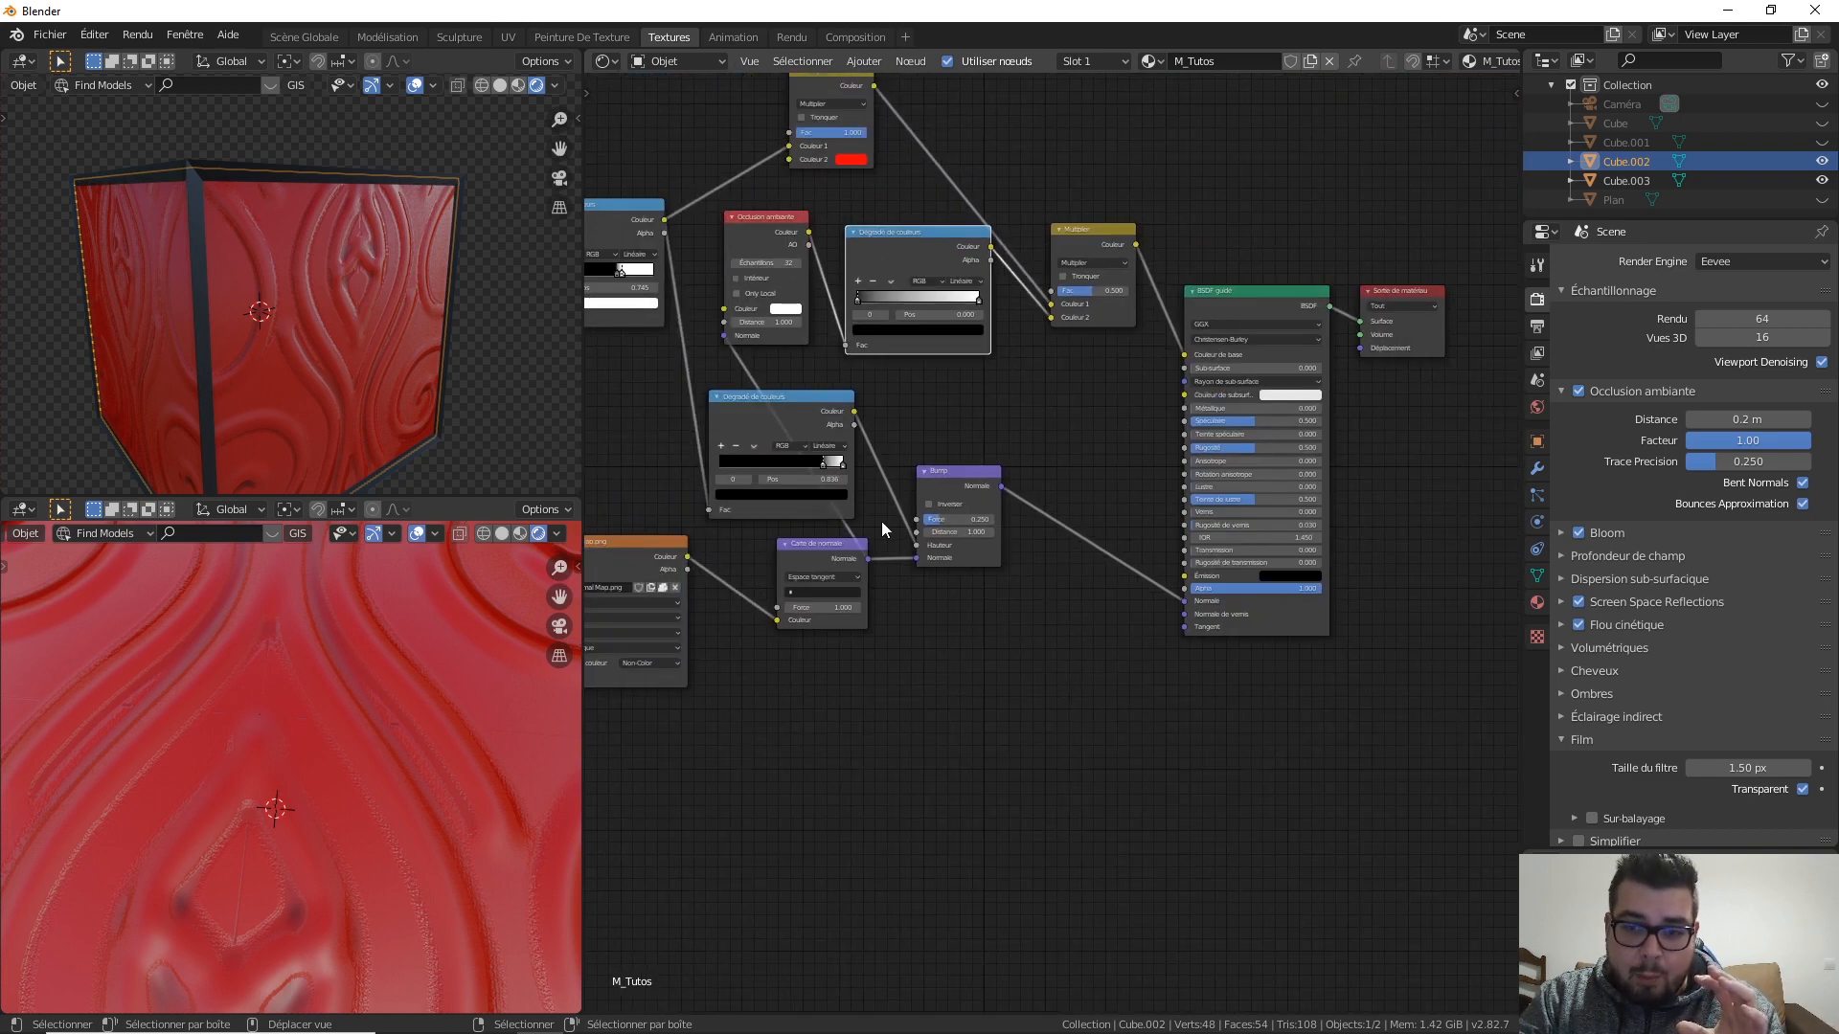
middle_click_drag(931, 440, 1132, 509)
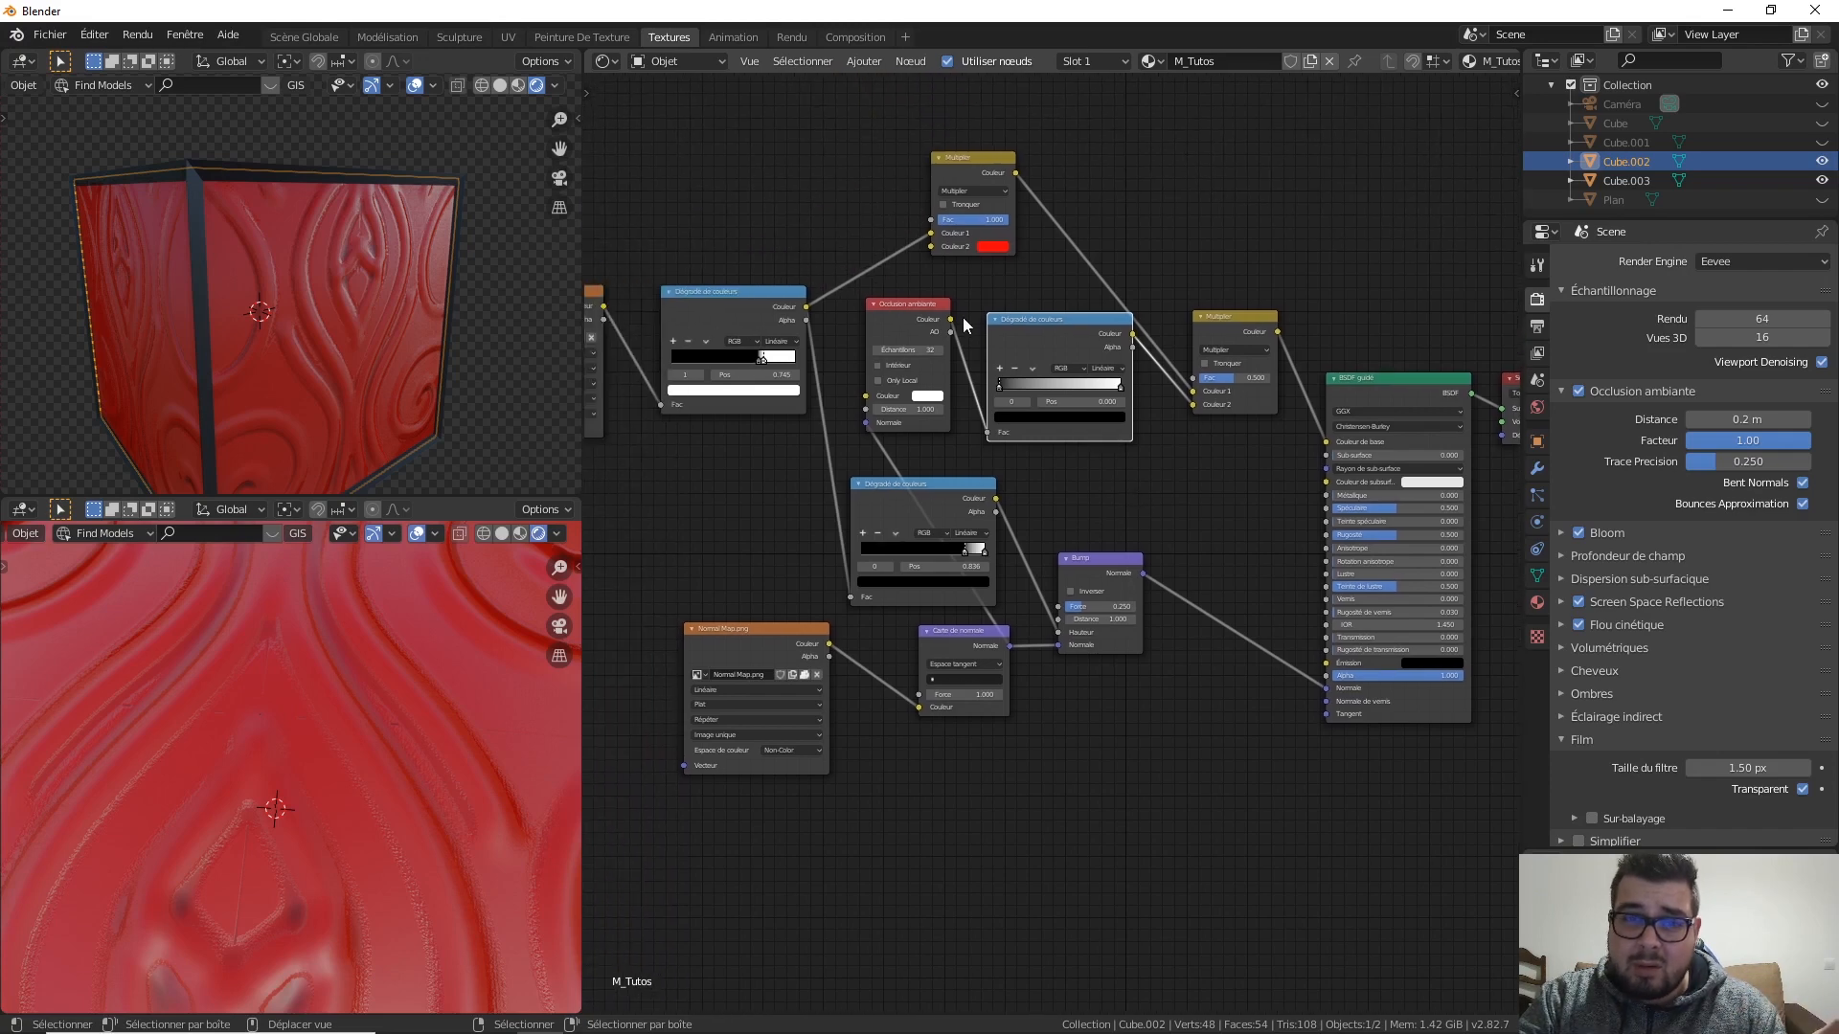